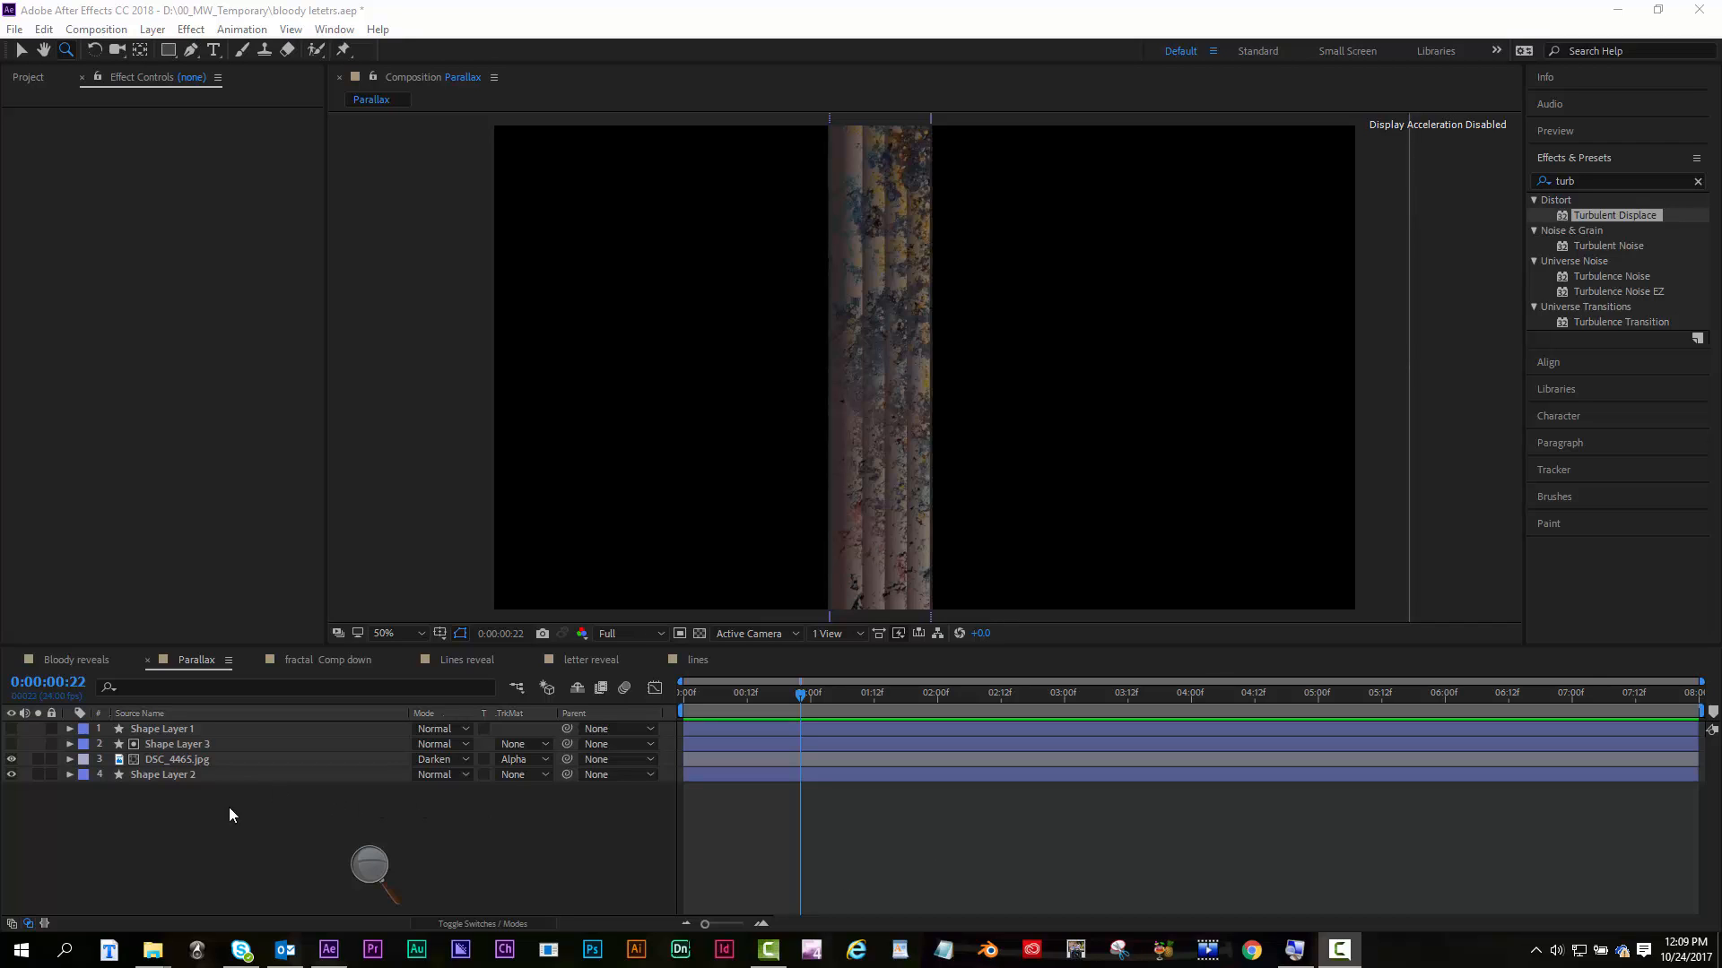
Hide the DSC_4465.jpg layer, inspect Shape Layer 2, and preview Shape Layer 1 by temporarily making it visible
{"action": "left_click", "coordinate": [97, 774]}
{"action": "left_click", "coordinate": [11, 759]}
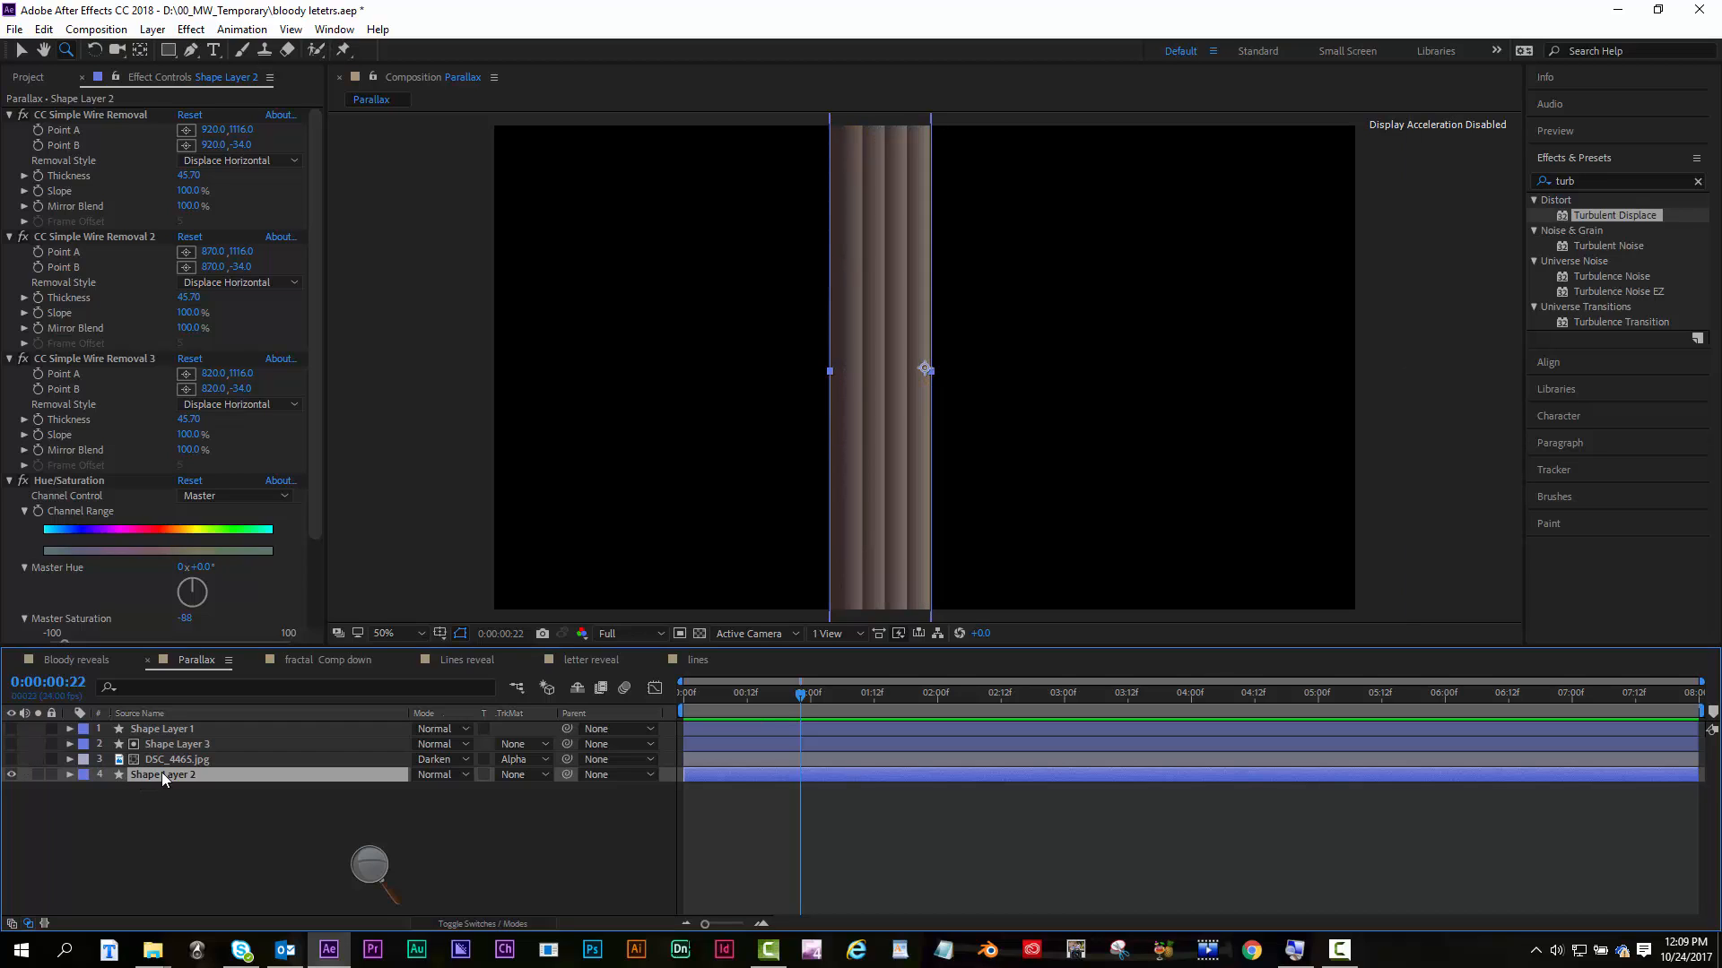
{"action": "left_click", "coordinate": [143, 729]}
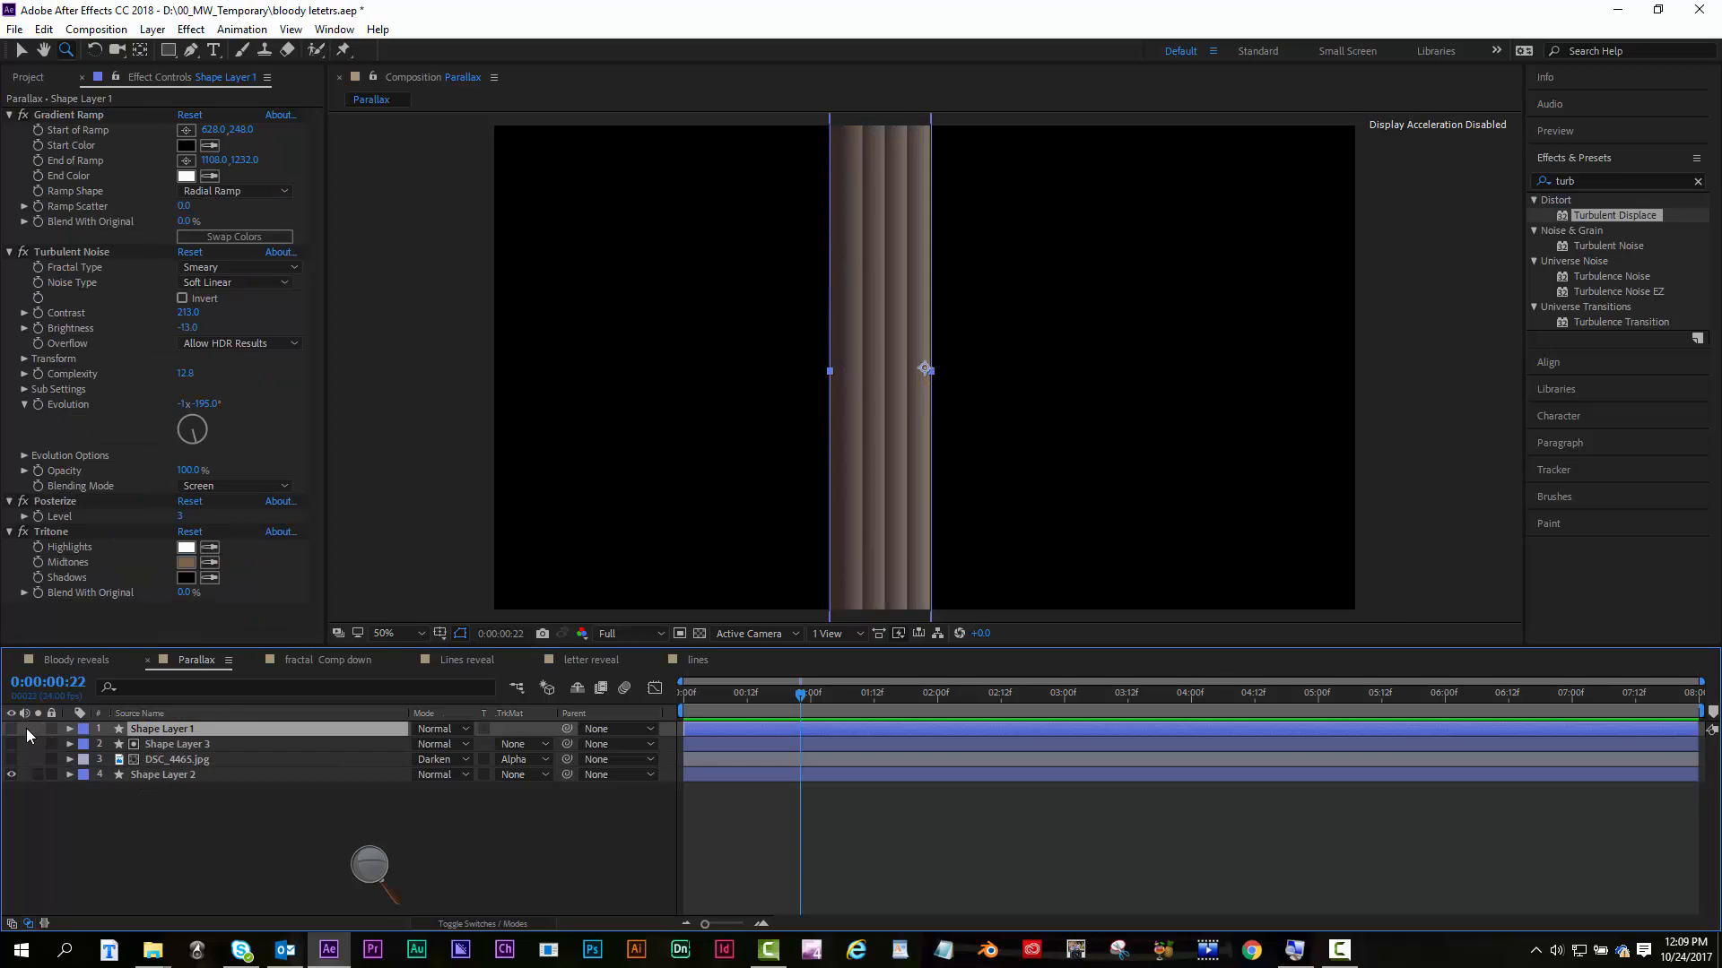
{"action": "left_click", "coordinate": [11, 730]}
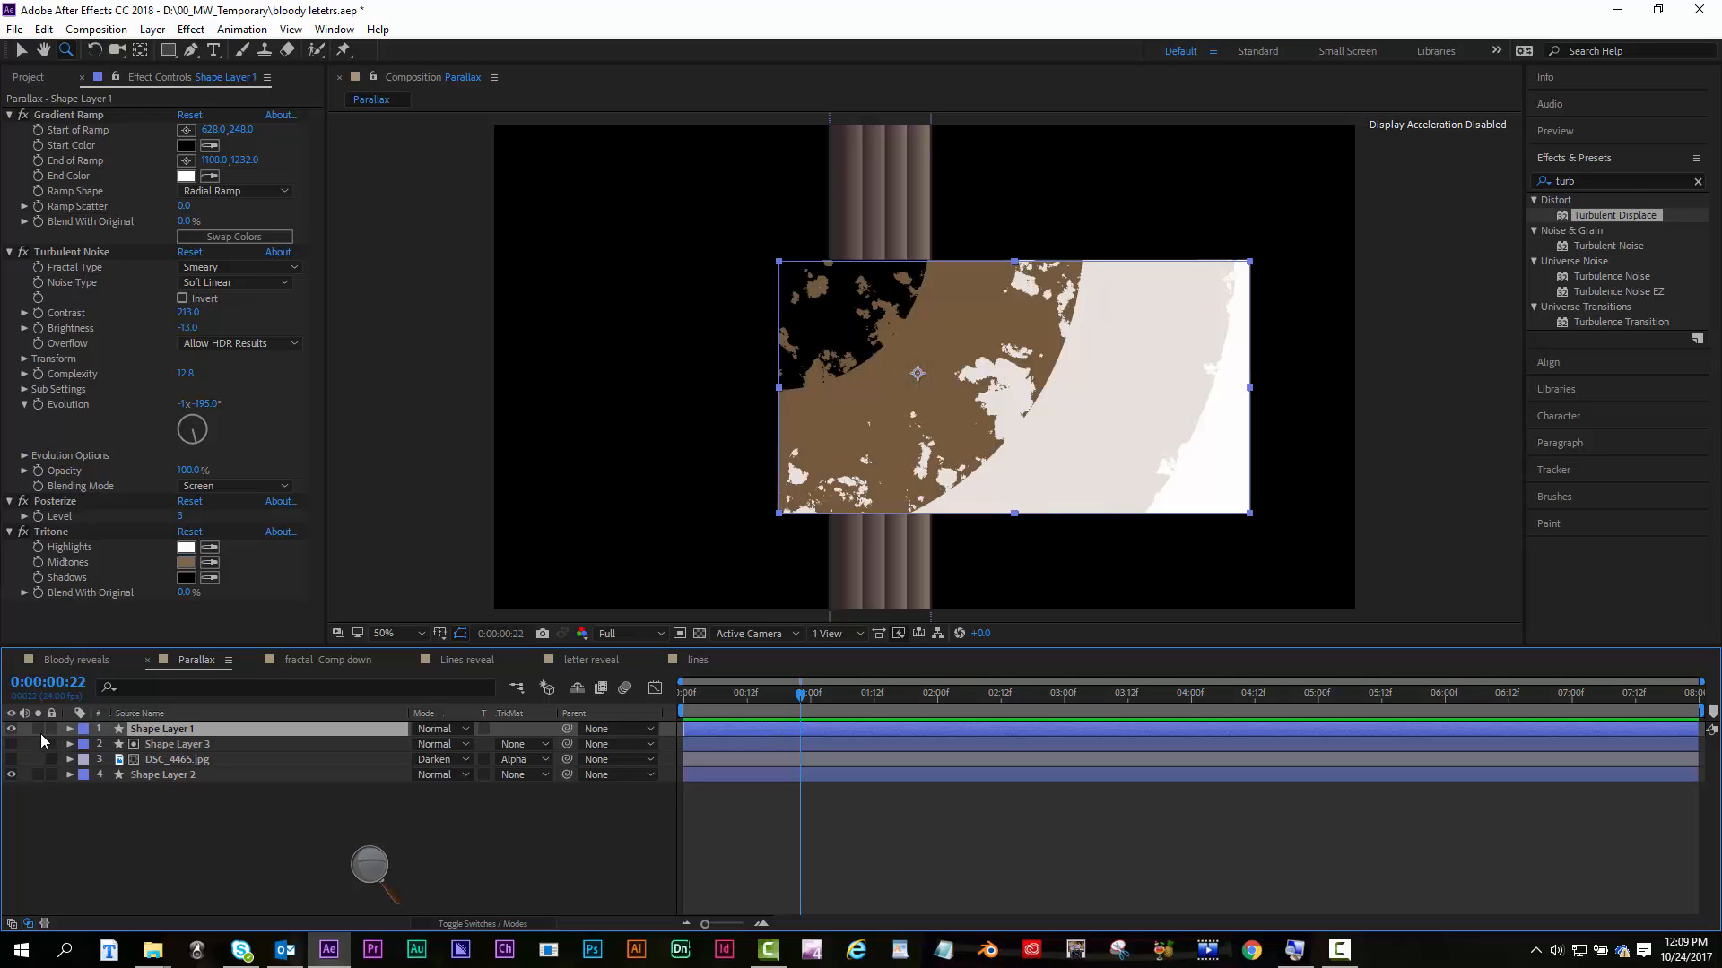
{"action": "left_click", "coordinate": [11, 730]}
Preview Shape Layer 3 on its own by making it visible, and hide it again
{"action": "left_click", "coordinate": [11, 744]}
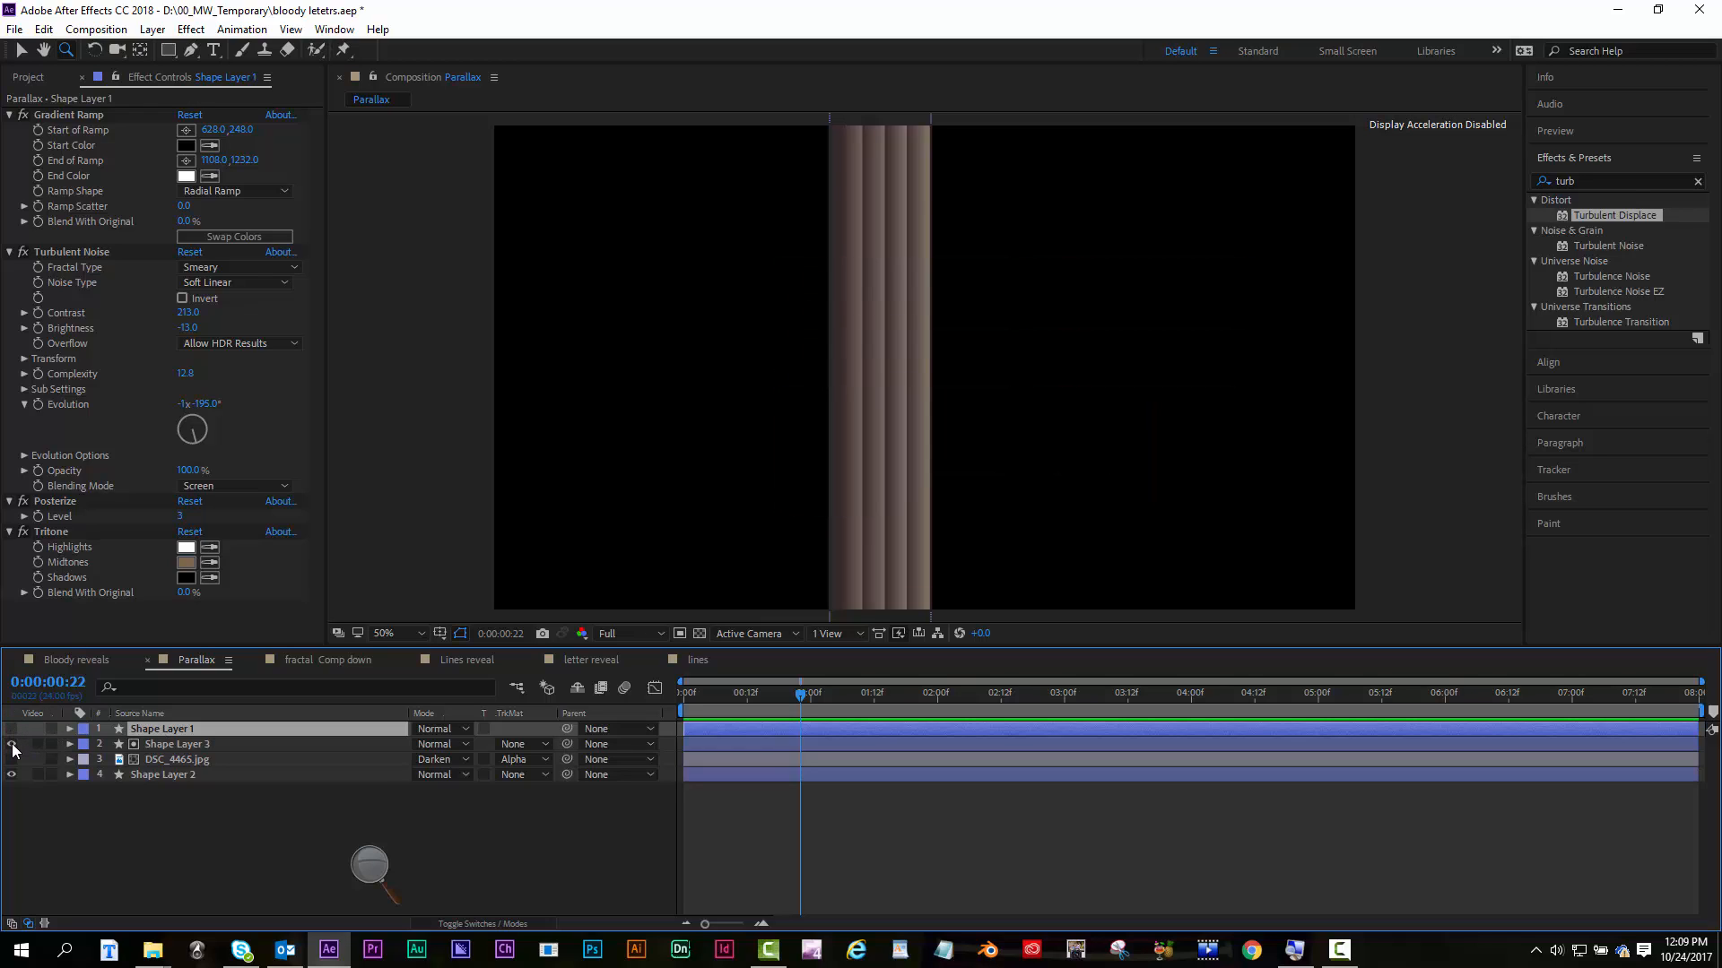
{"action": "left_click", "coordinate": [159, 746]}
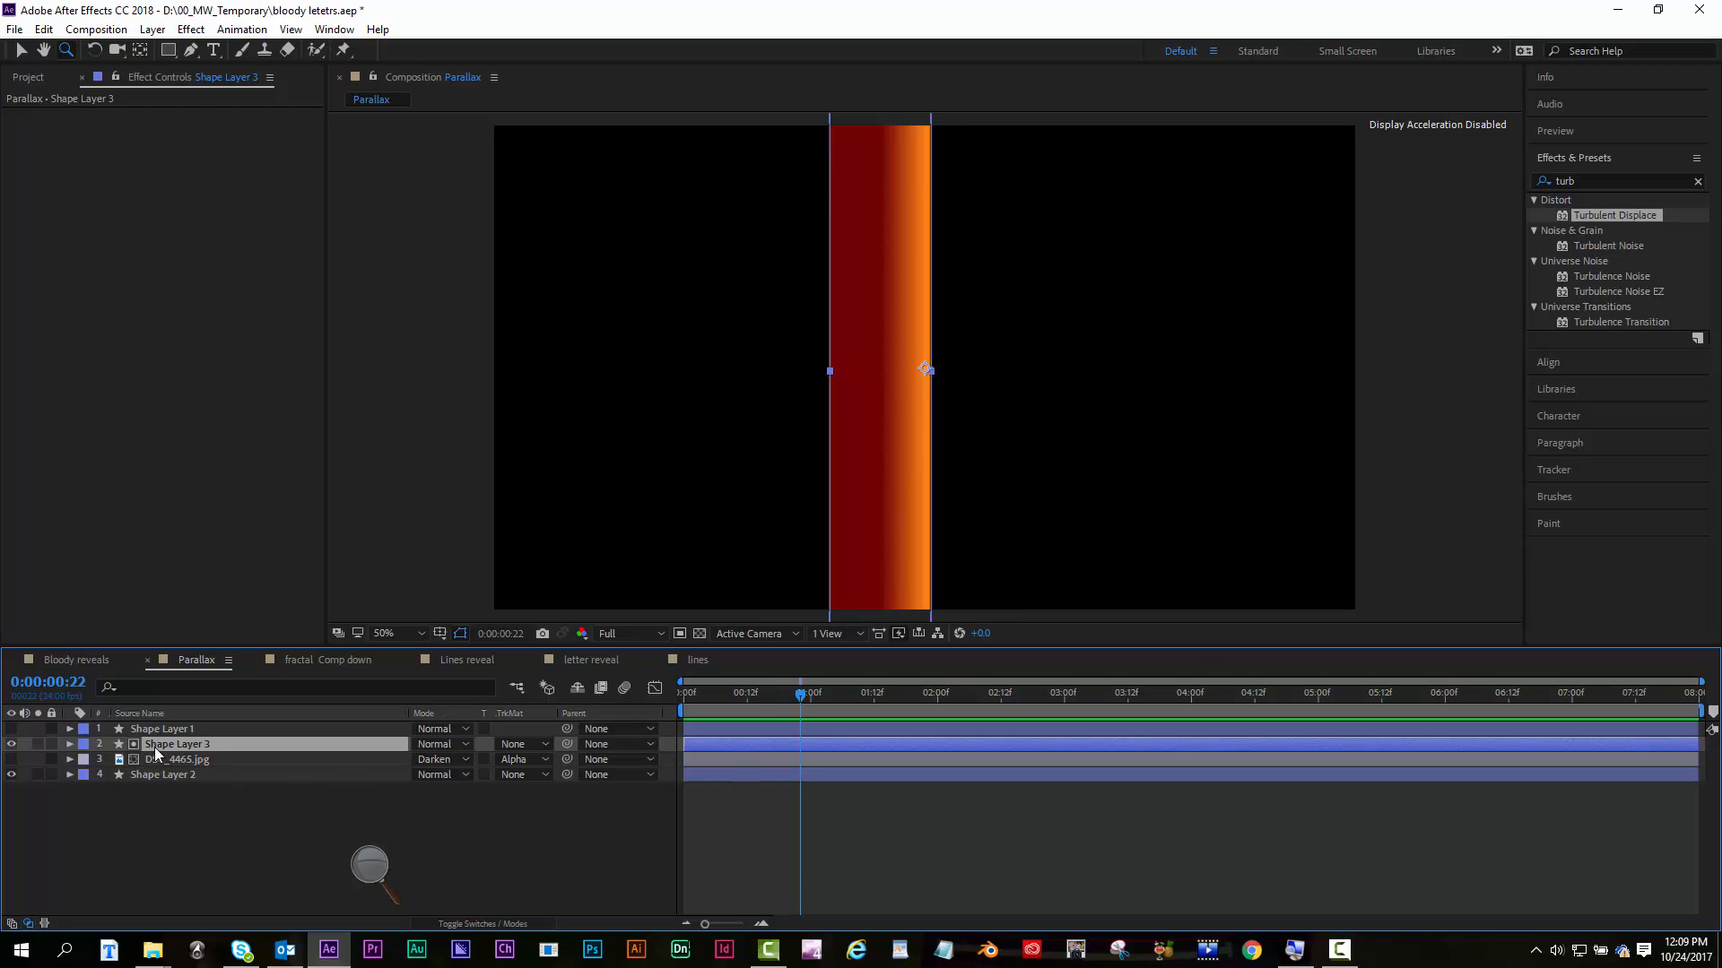
{"action": "left_click", "coordinate": [11, 744]}
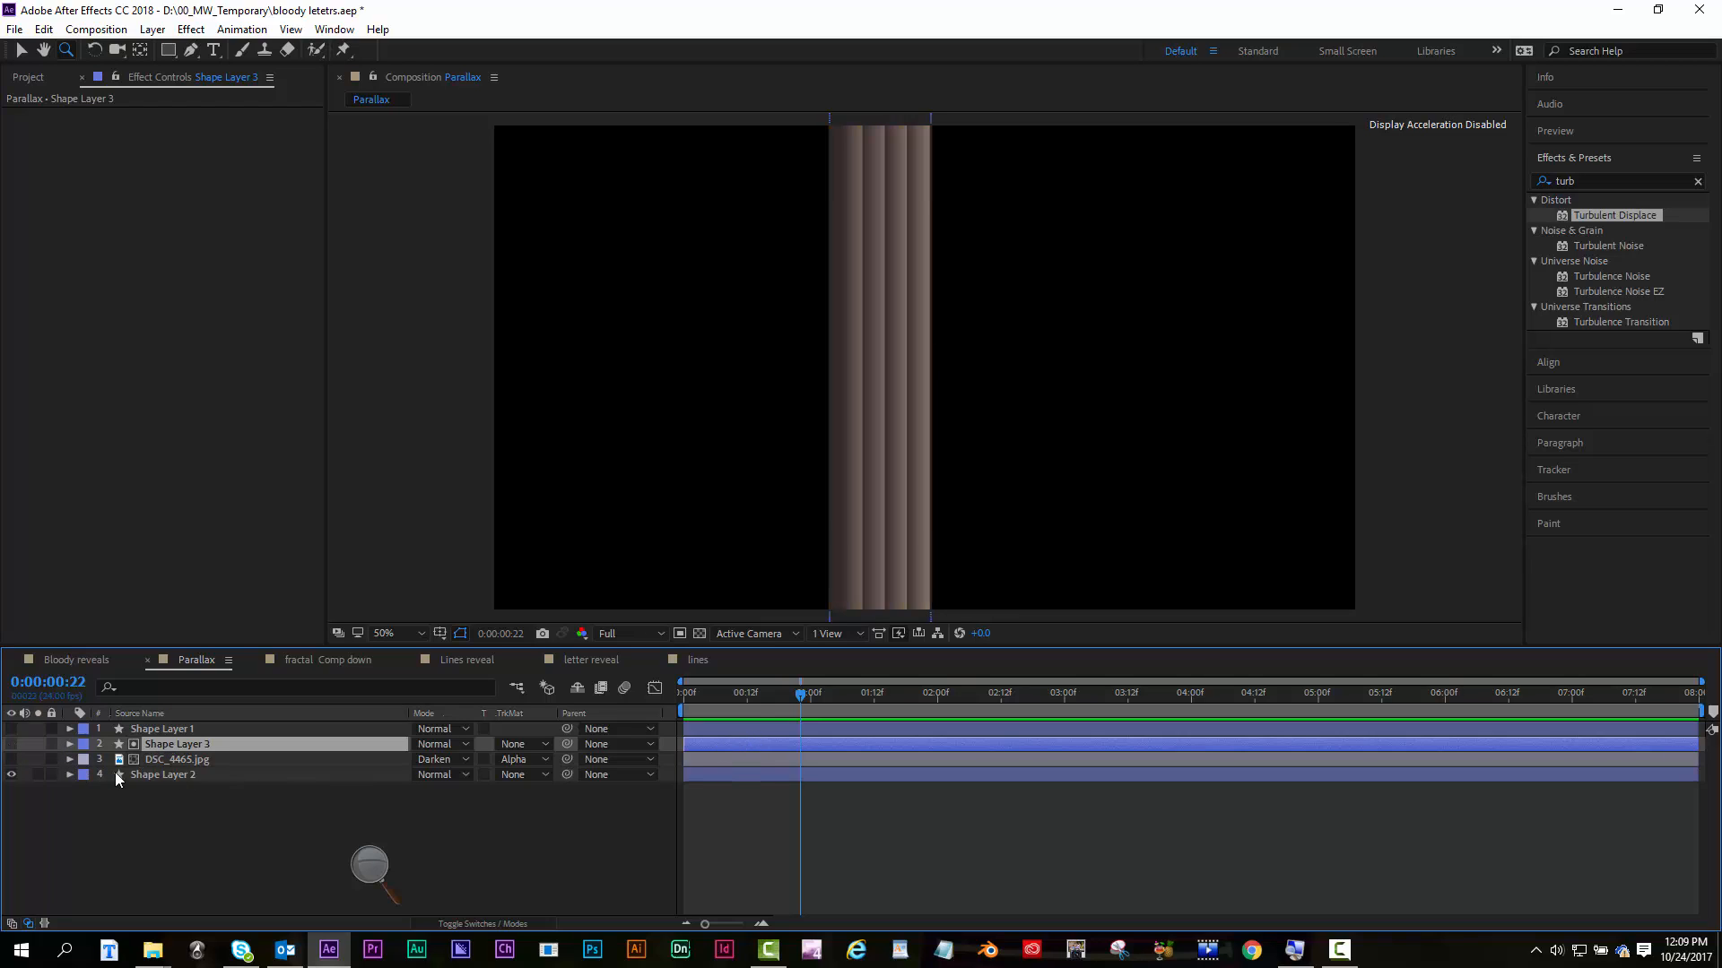
Examine the CC Simple Wire Removal effects on Shape Layer 2 with the screen magnified to 200%
{"action": "left_click", "coordinate": [148, 774]}
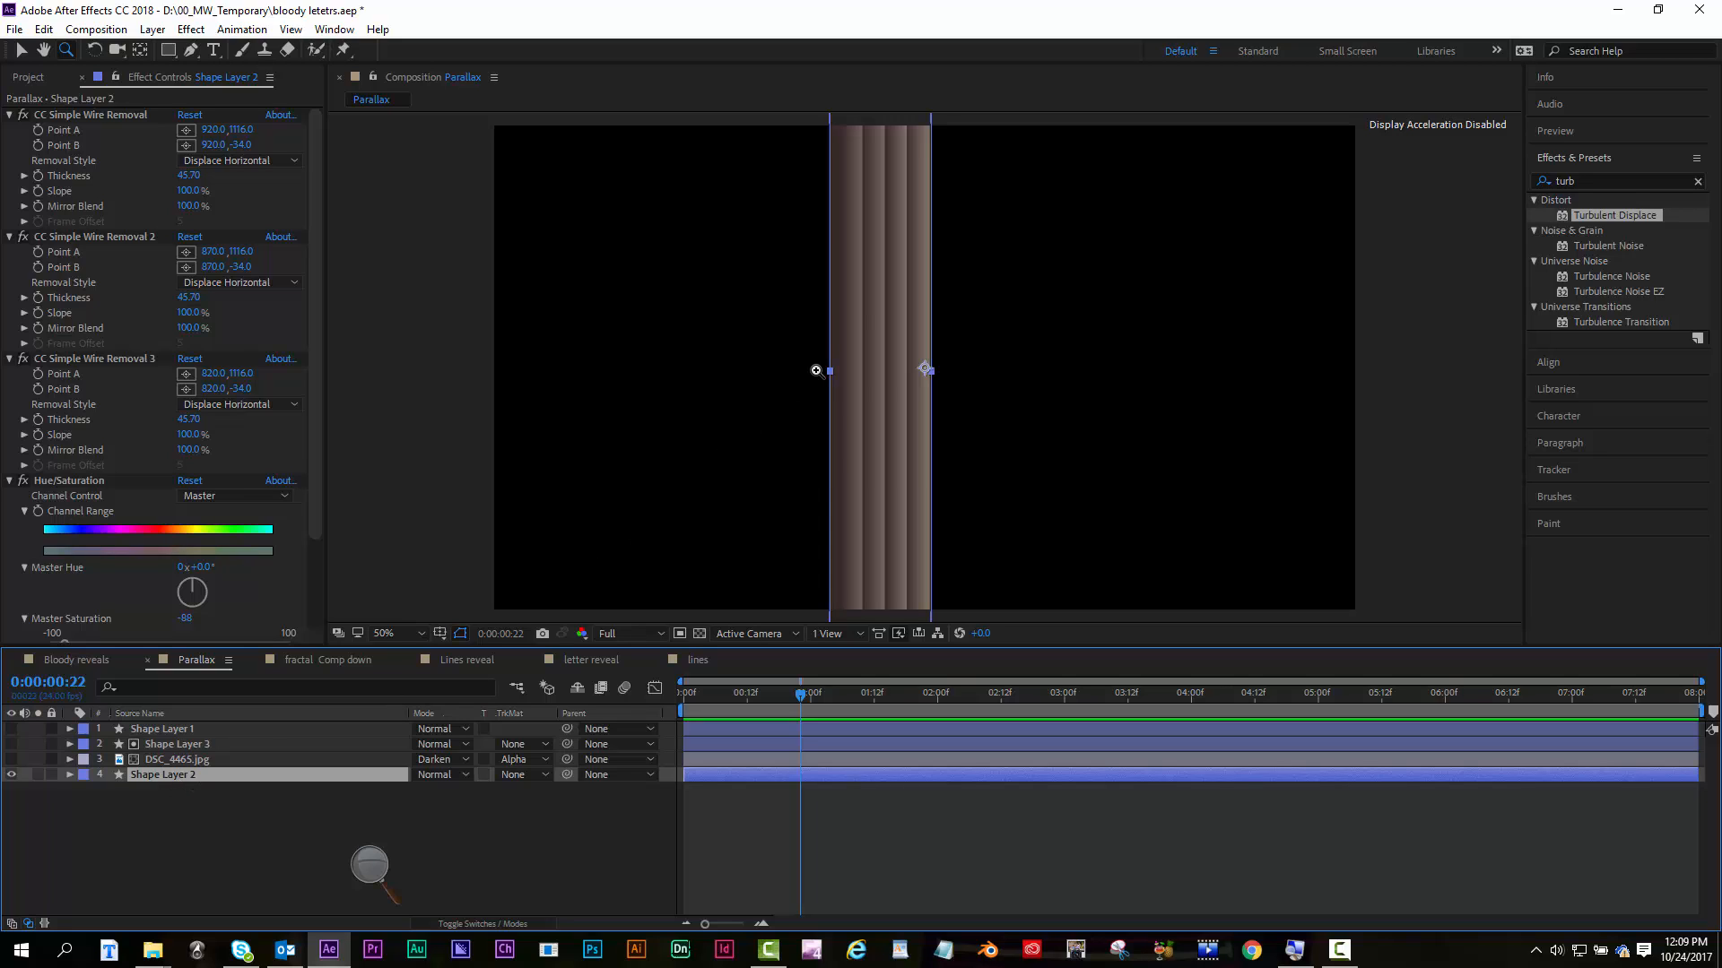
{"action": "left_click", "coordinate": [67, 117]}
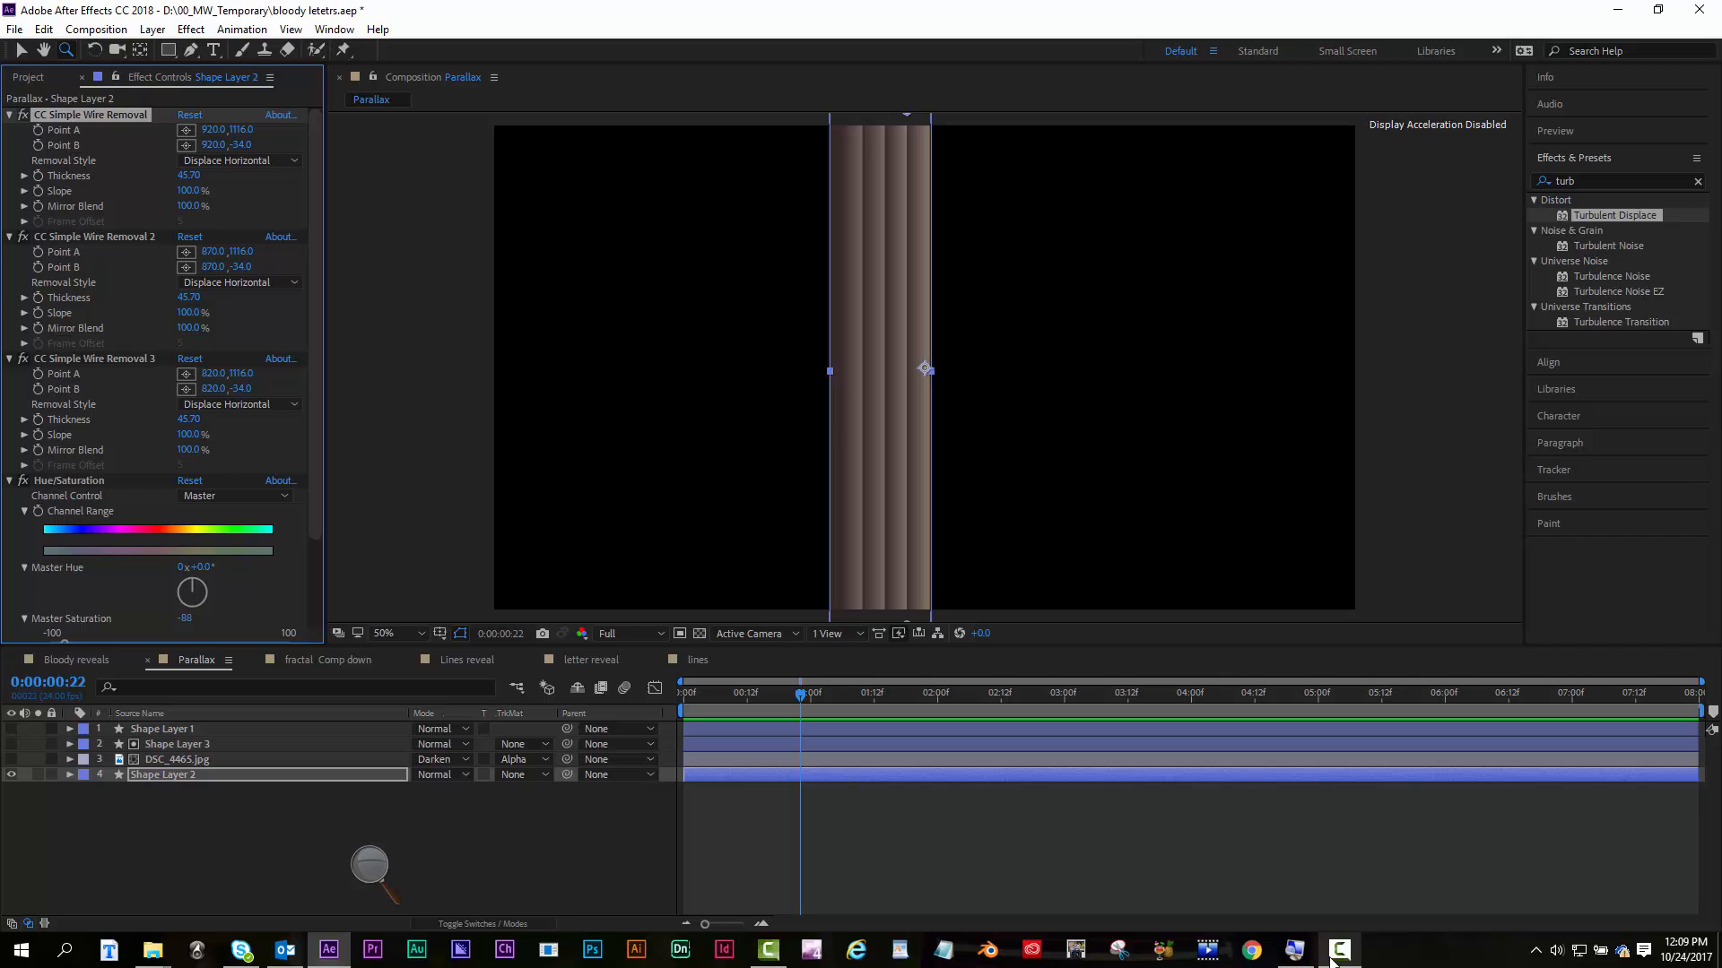
{"action": "left_click", "coordinate": [369, 865]}
{"action": "left_click", "coordinate": [392, 876]}
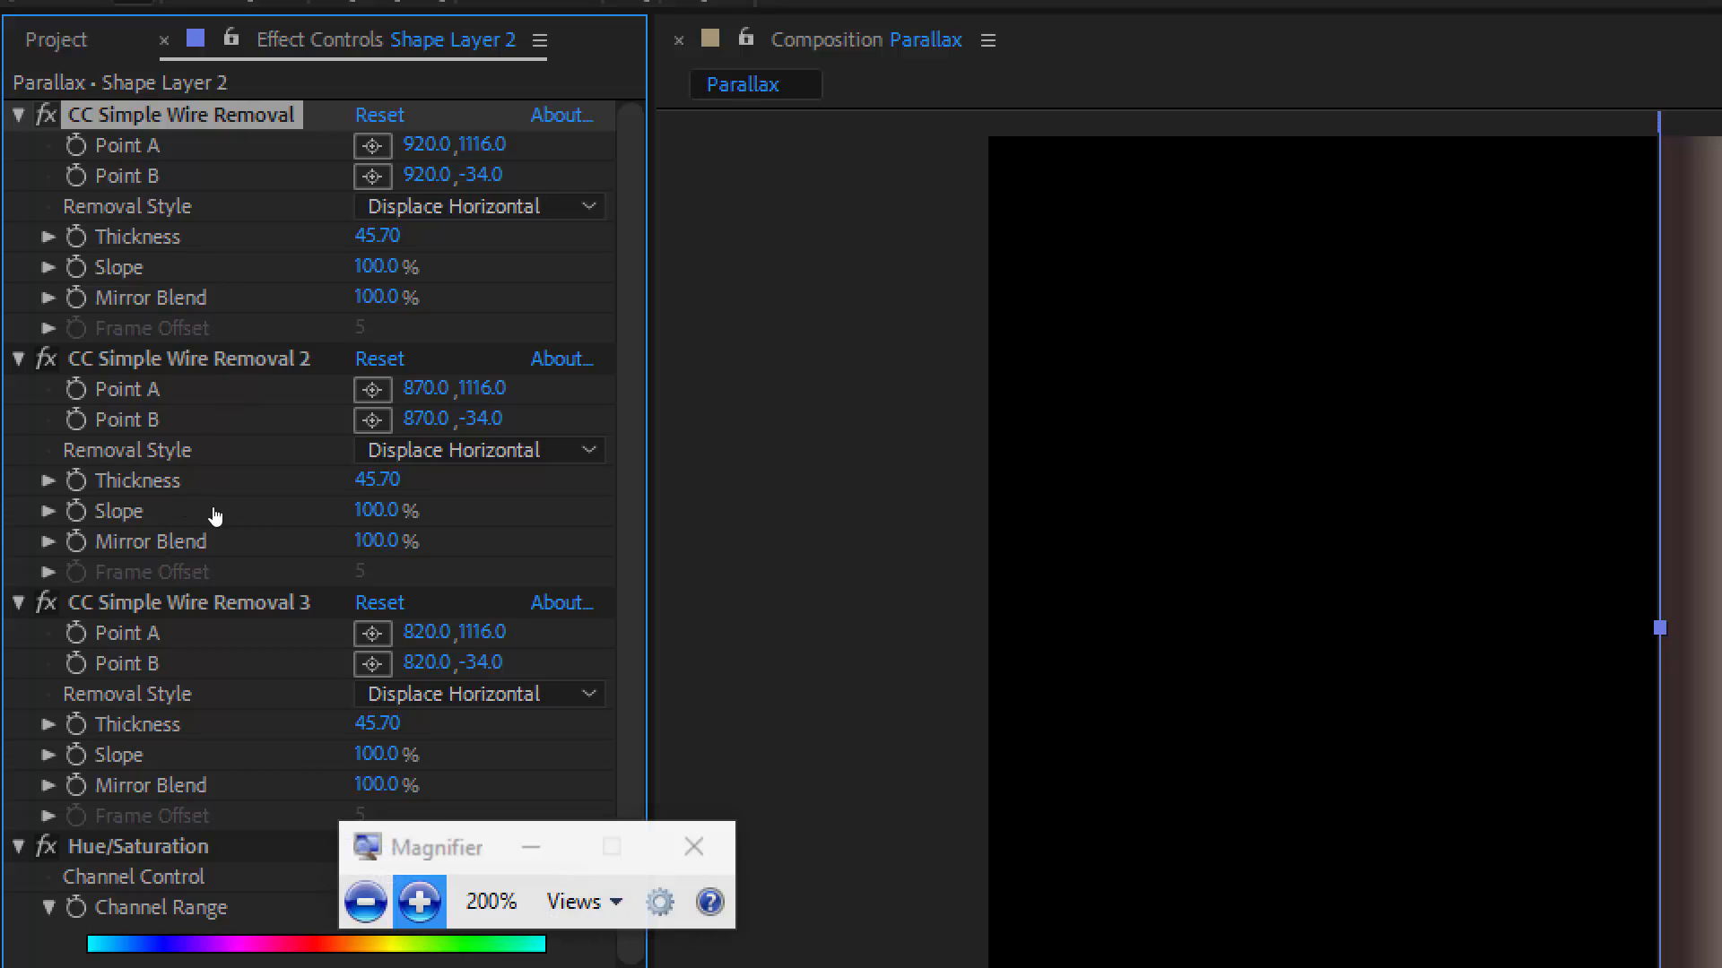
{"action": "key", "text": "super+minus"}
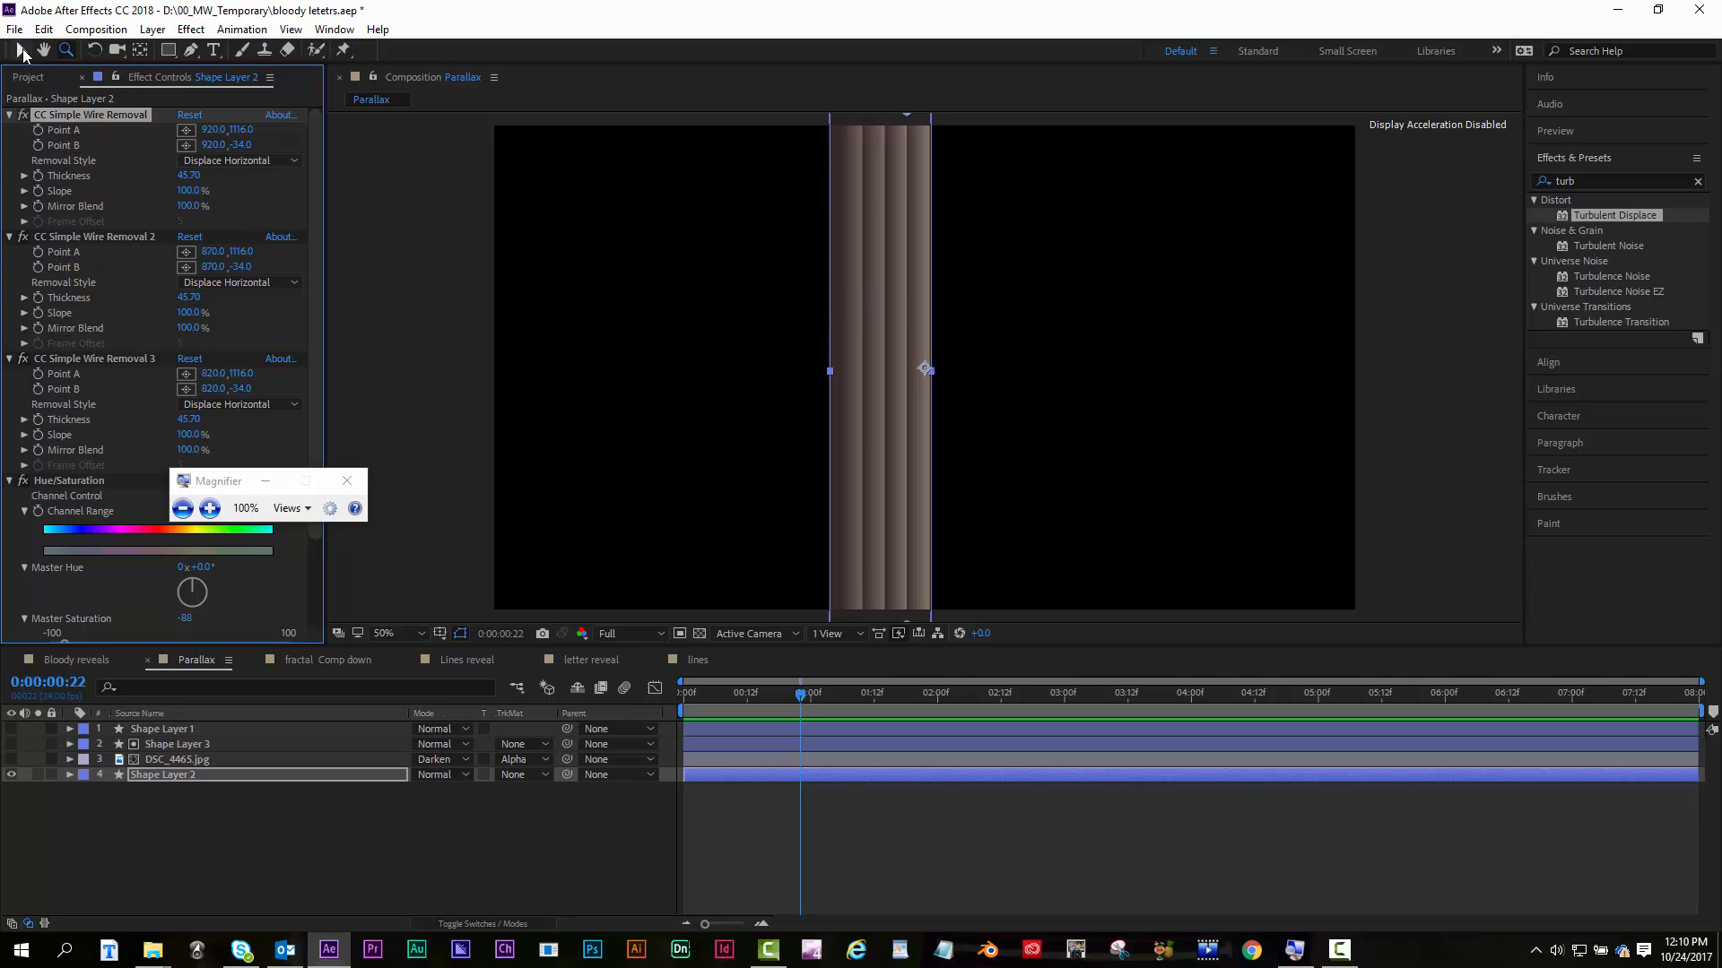
Make the DSC_4465.jpg layer visible again and set its track matte to No Track Matte
{"action": "left_click", "coordinate": [21, 51]}
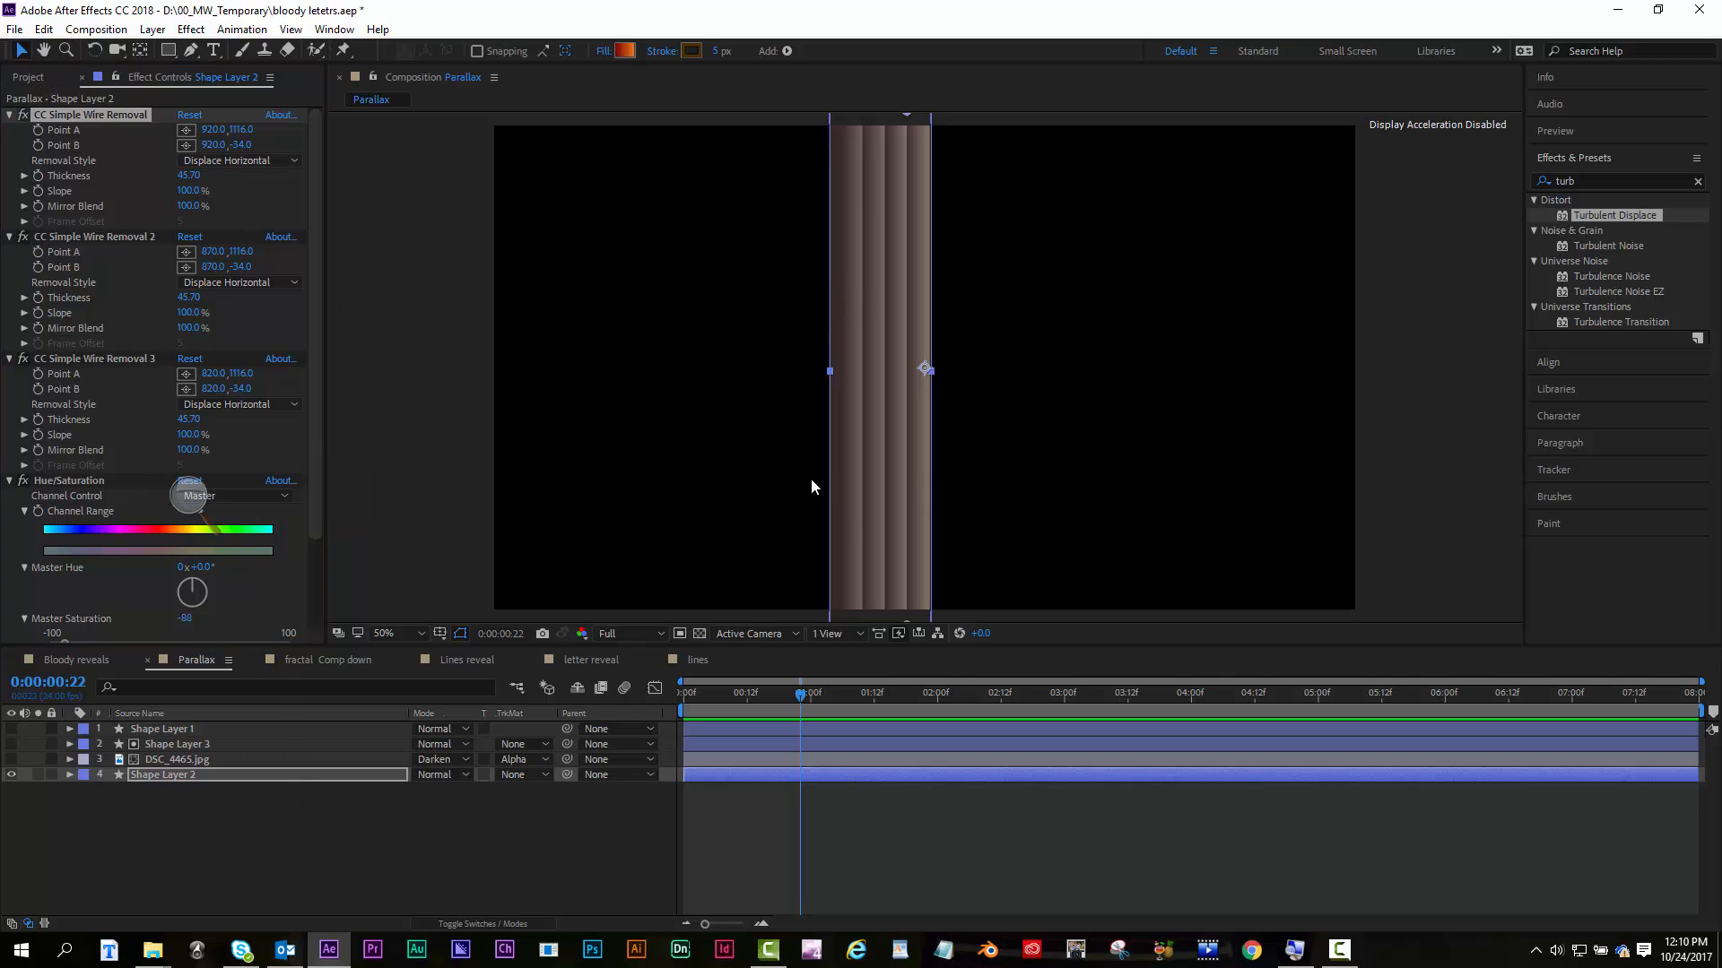
{"action": "left_click", "coordinate": [502, 838]}
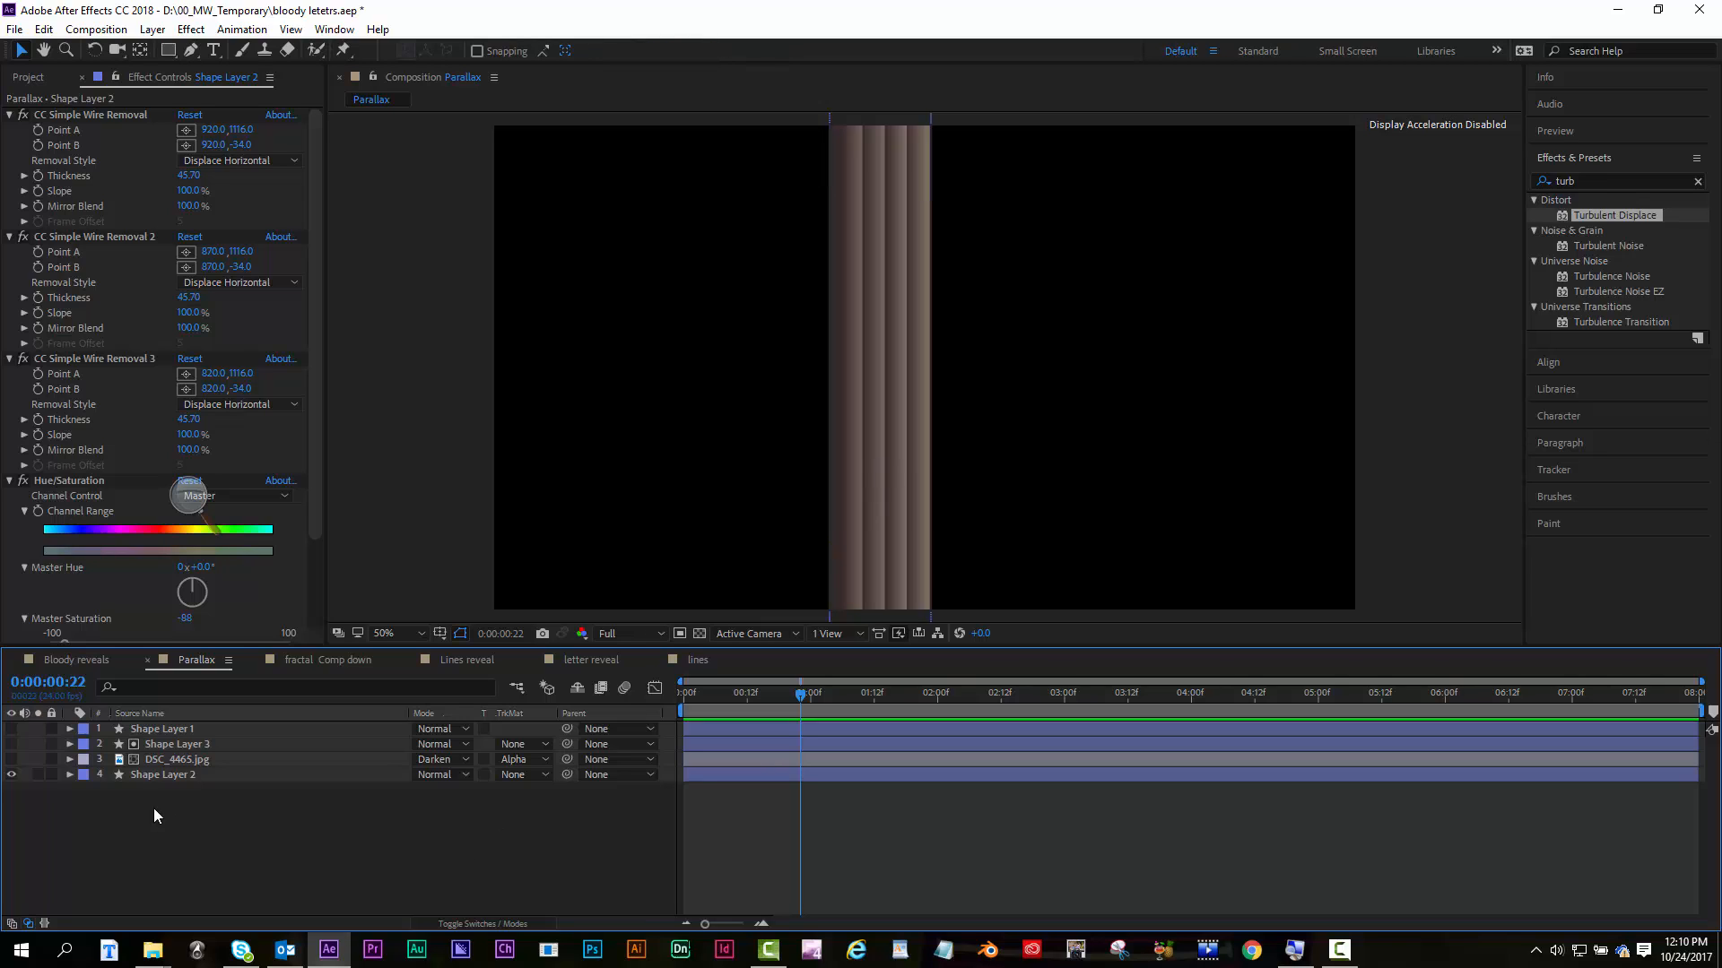
{"action": "left_click", "coordinate": [12, 759]}
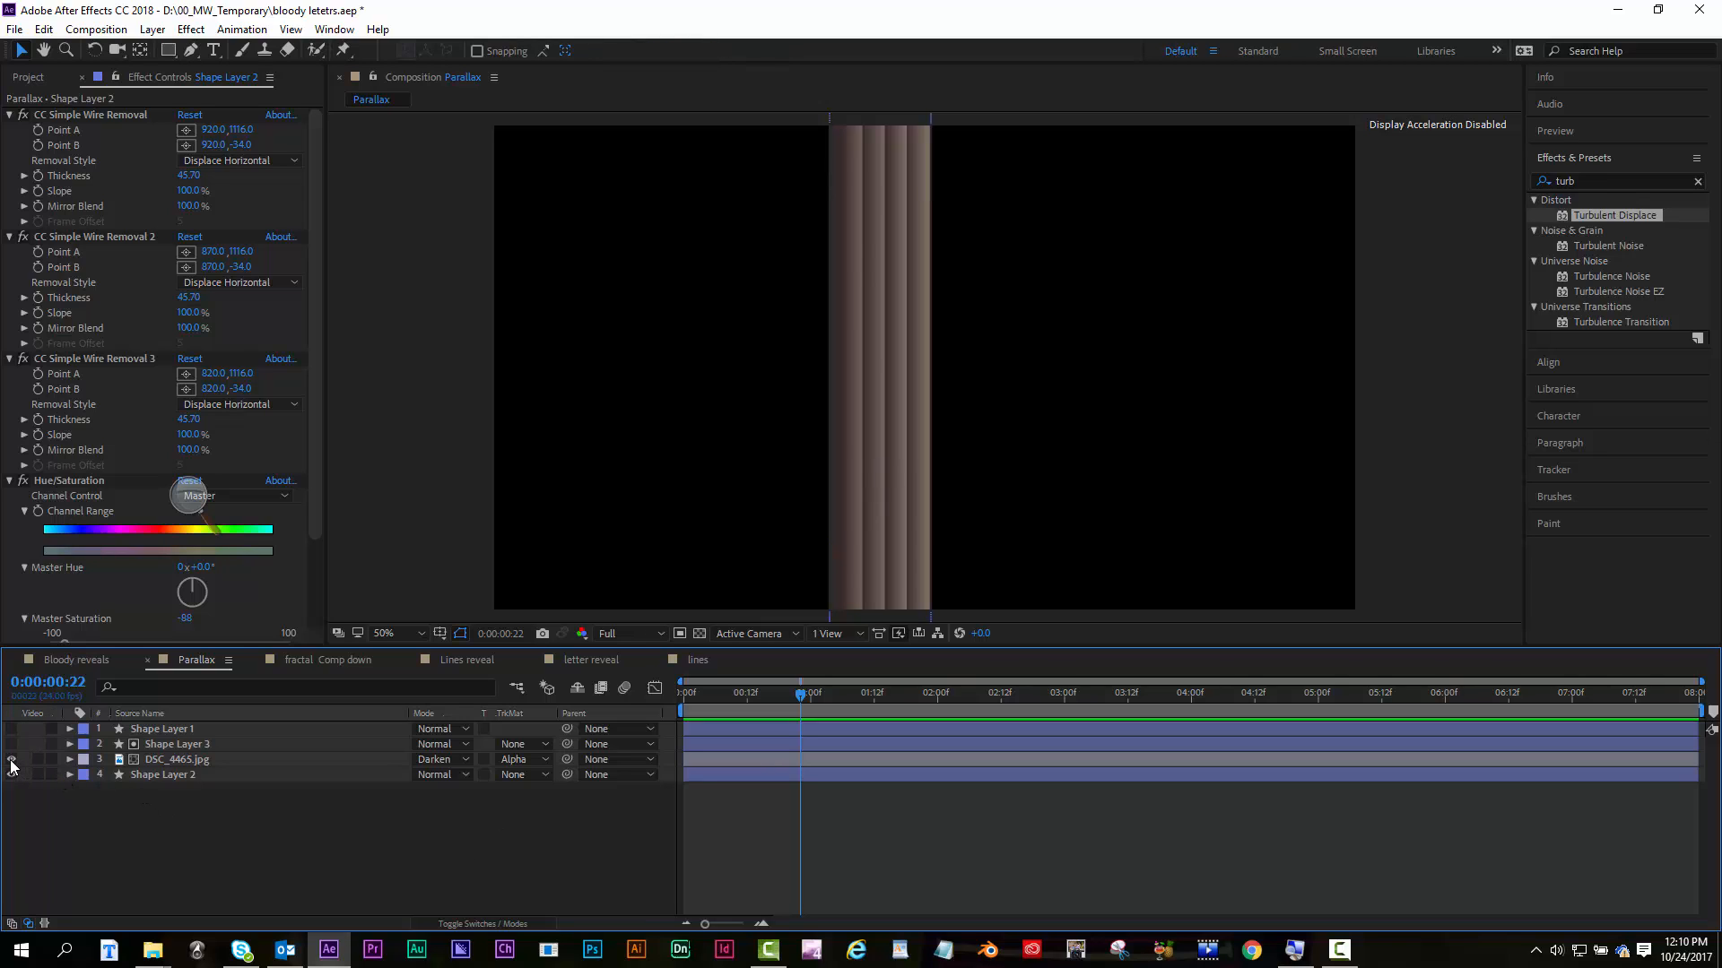
{"action": "left_click", "coordinate": [157, 759]}
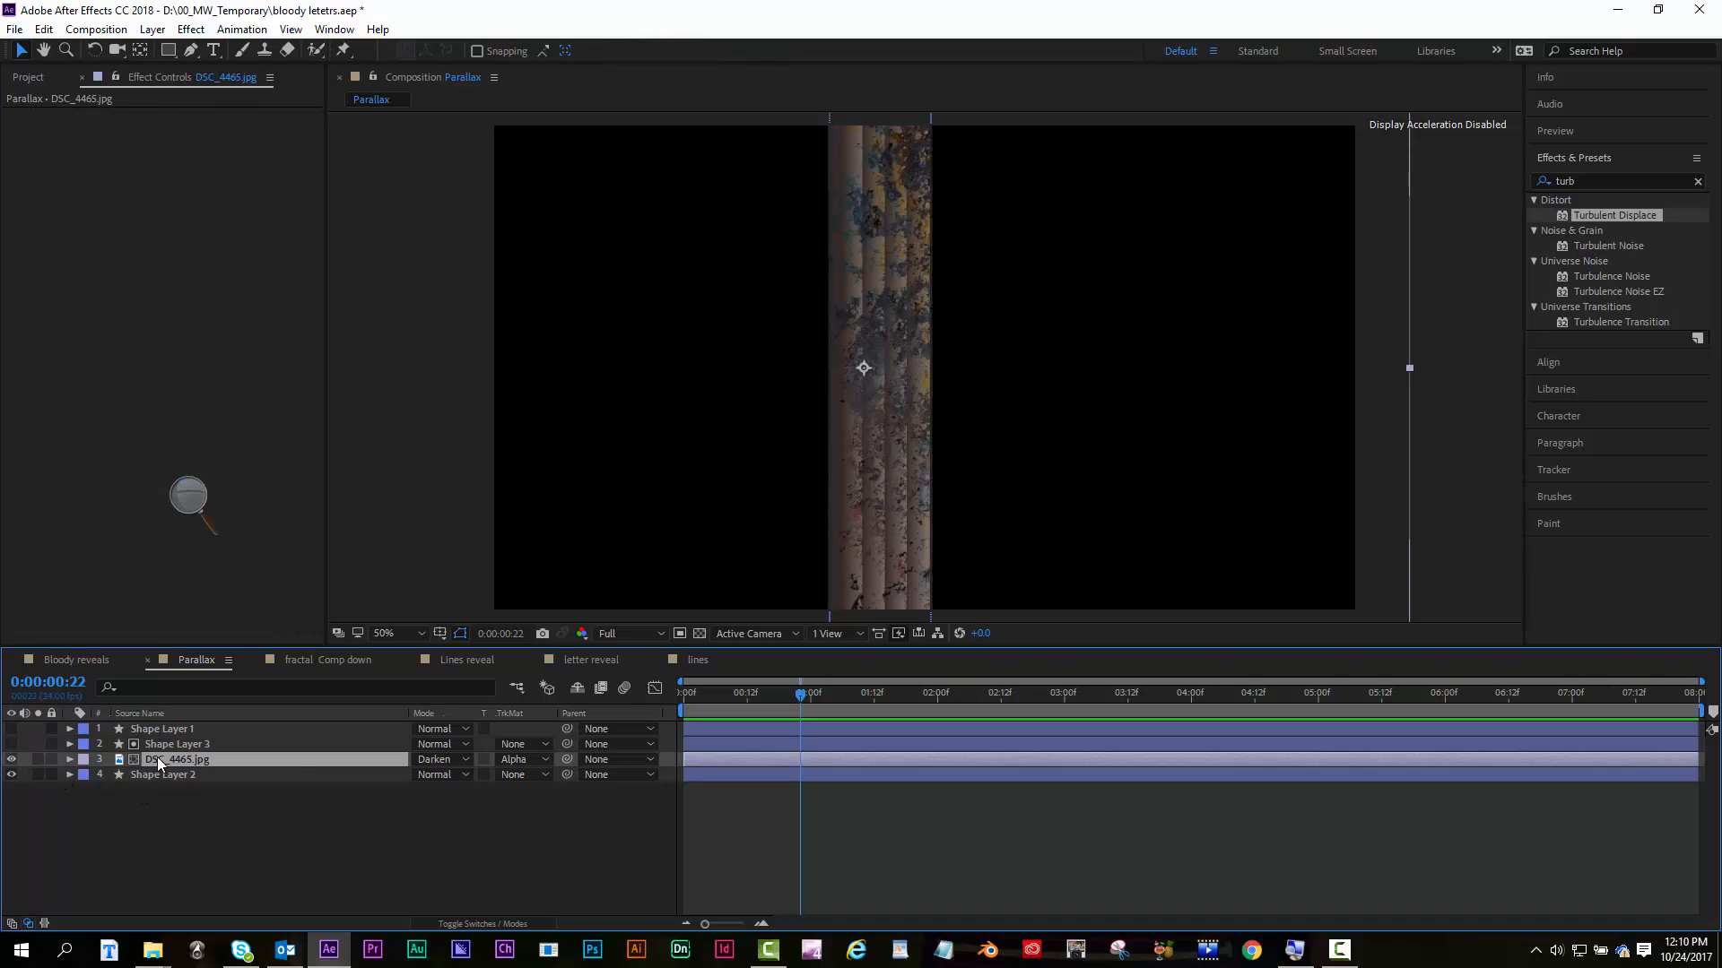
{"action": "left_click", "coordinate": [519, 760]}
{"action": "left_click", "coordinate": [535, 778]}
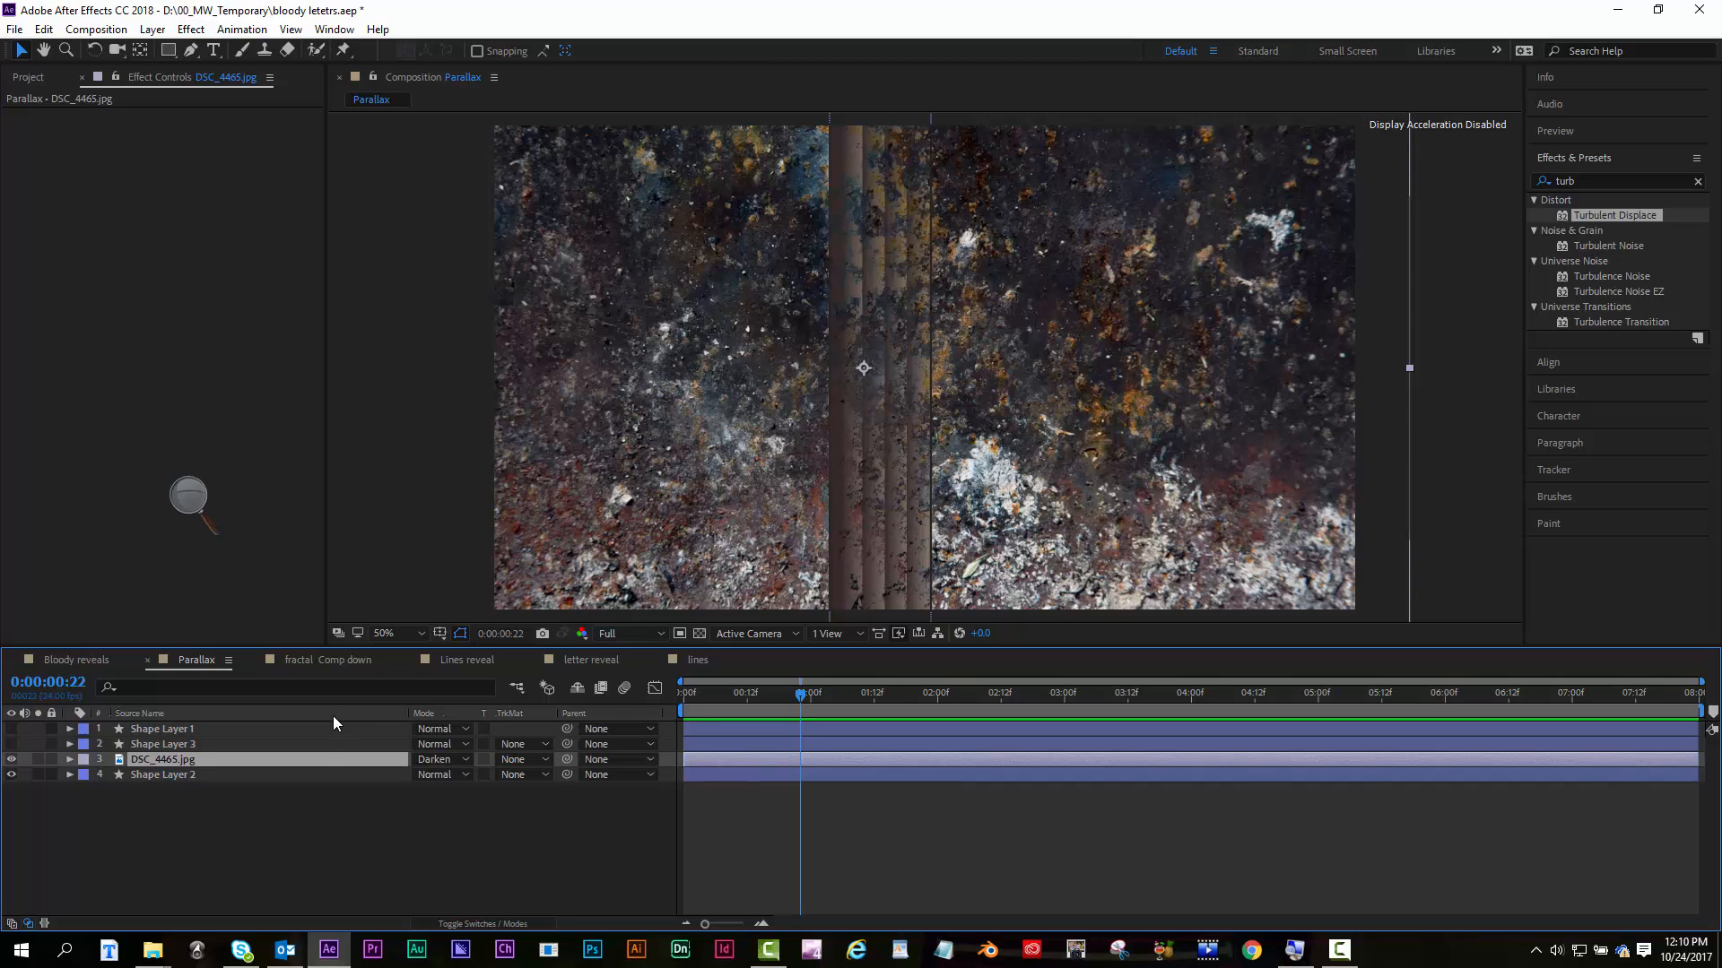
Reveal the Position property of the DSC_4465.jpg layer and return to the Parallax composition view
{"action": "double_click", "coordinate": [164, 764]}
{"action": "key", "text": "p"}
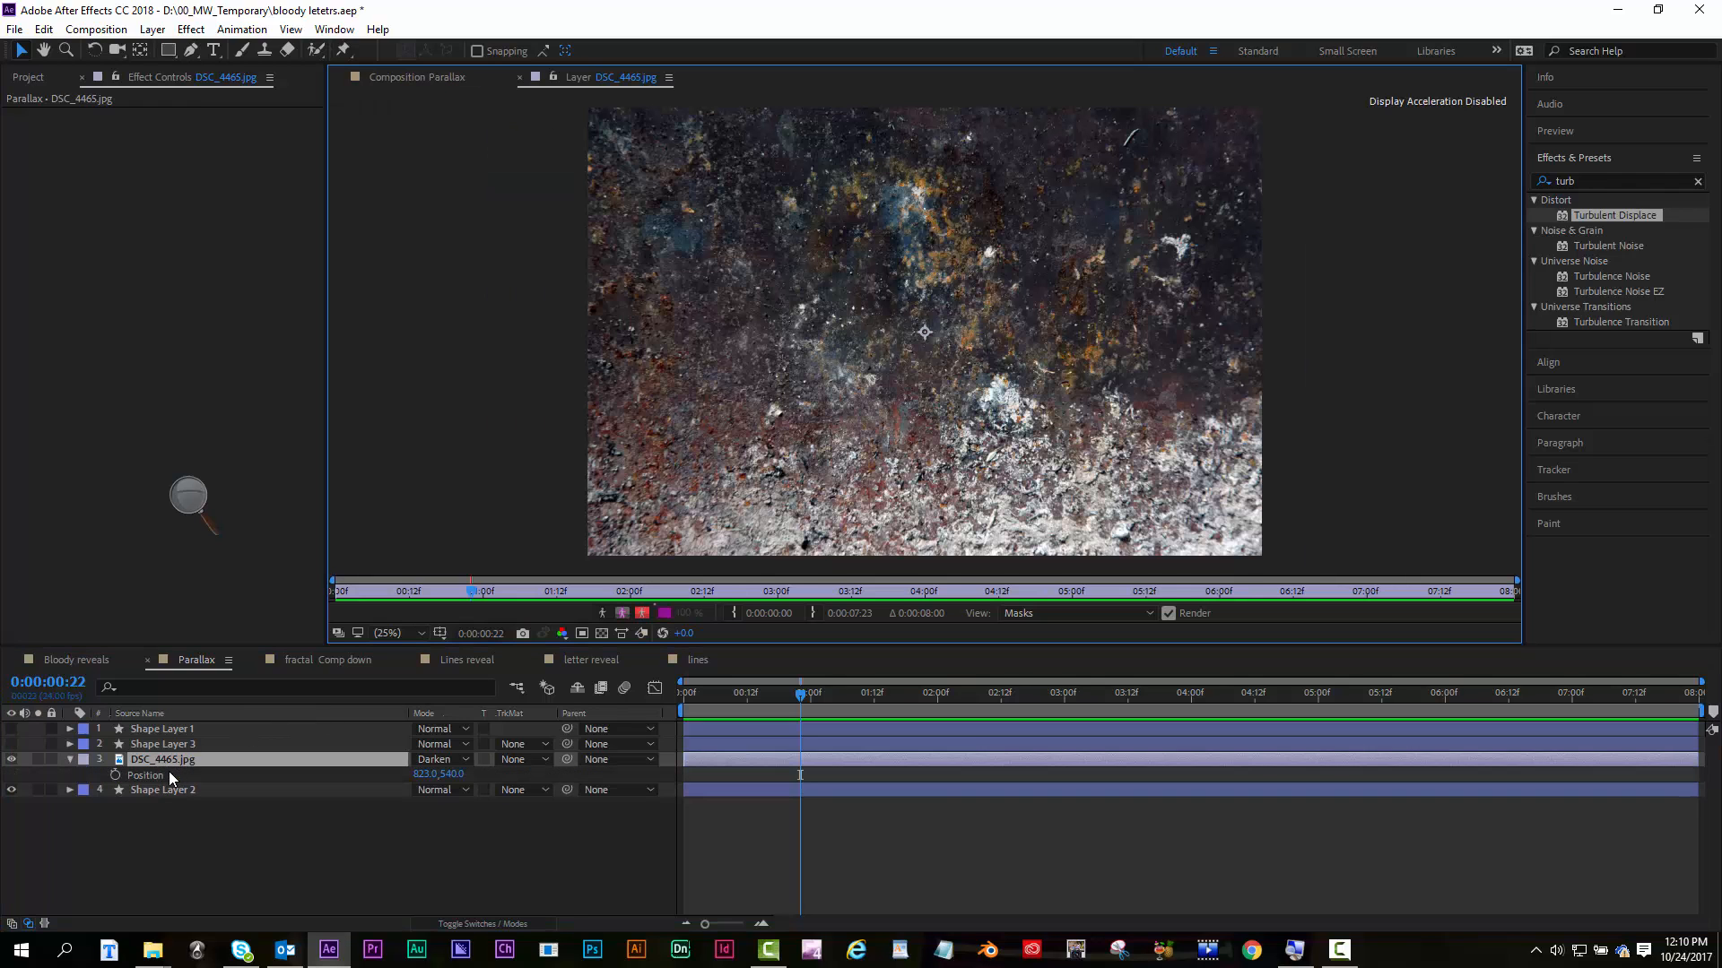
{"action": "left_click", "coordinate": [520, 78]}
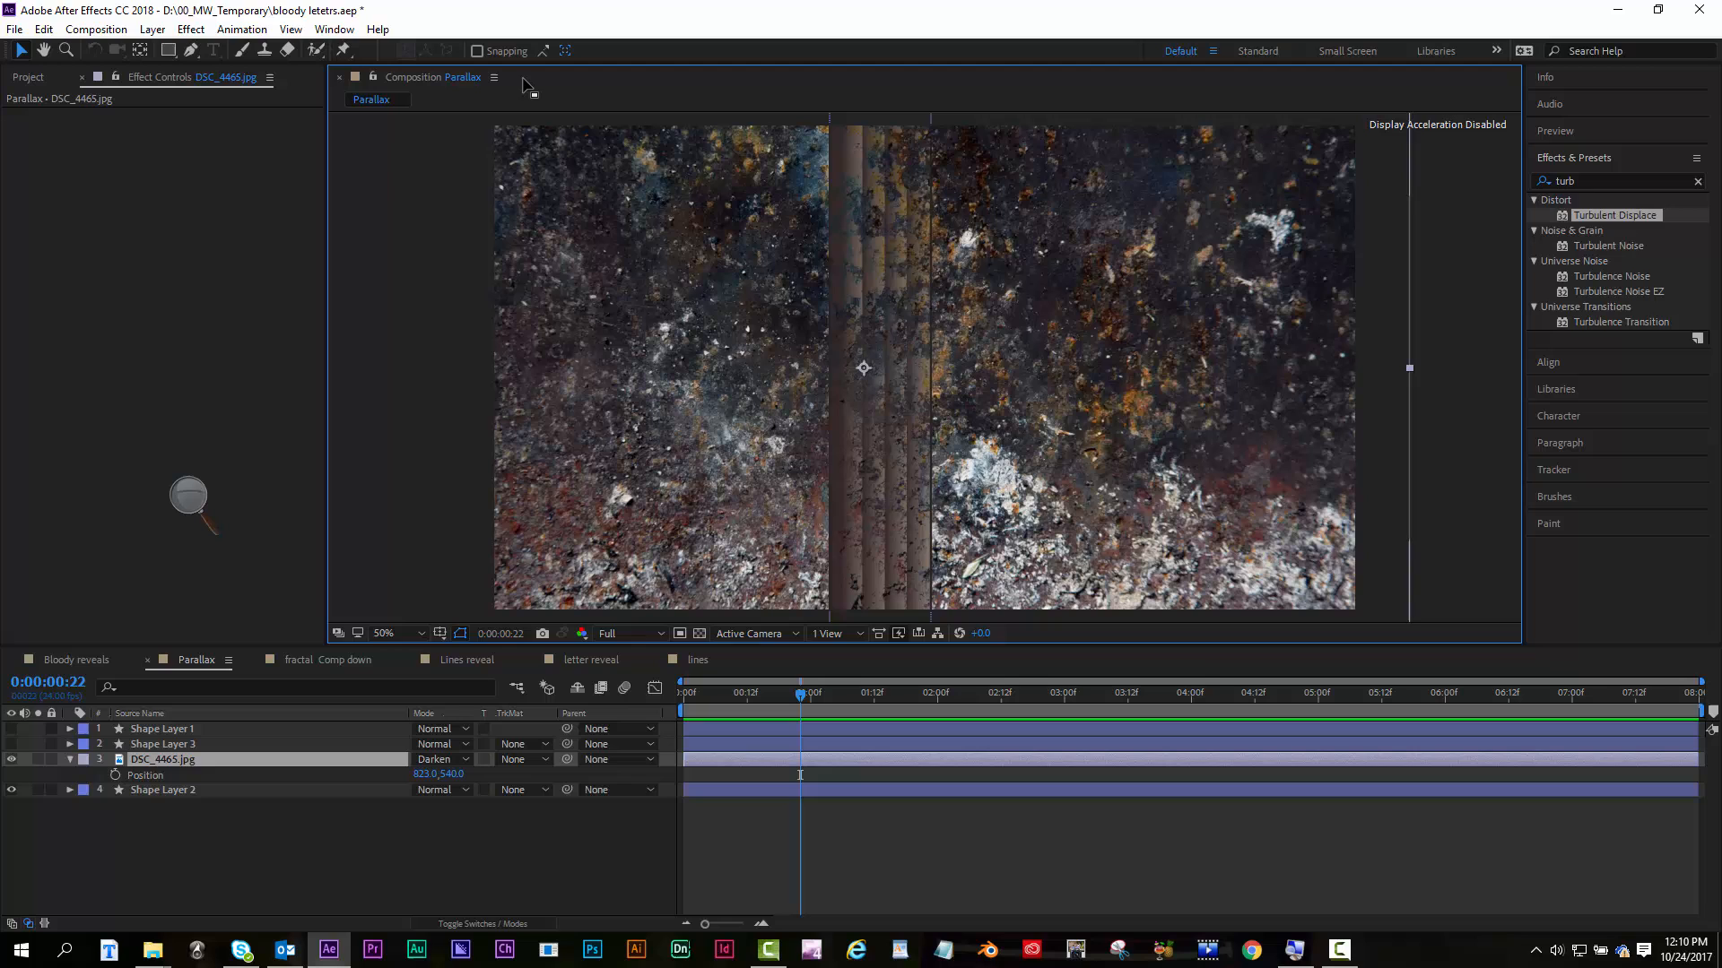
Try moving the DSC_4465.jpg layer horizontally to an X position of 1520, and undo both moves
{"action": "left_click", "coordinate": [165, 760]}
{"action": "left_click_drag", "start_coordinate": [416, 783], "coordinate": [741, 774]}
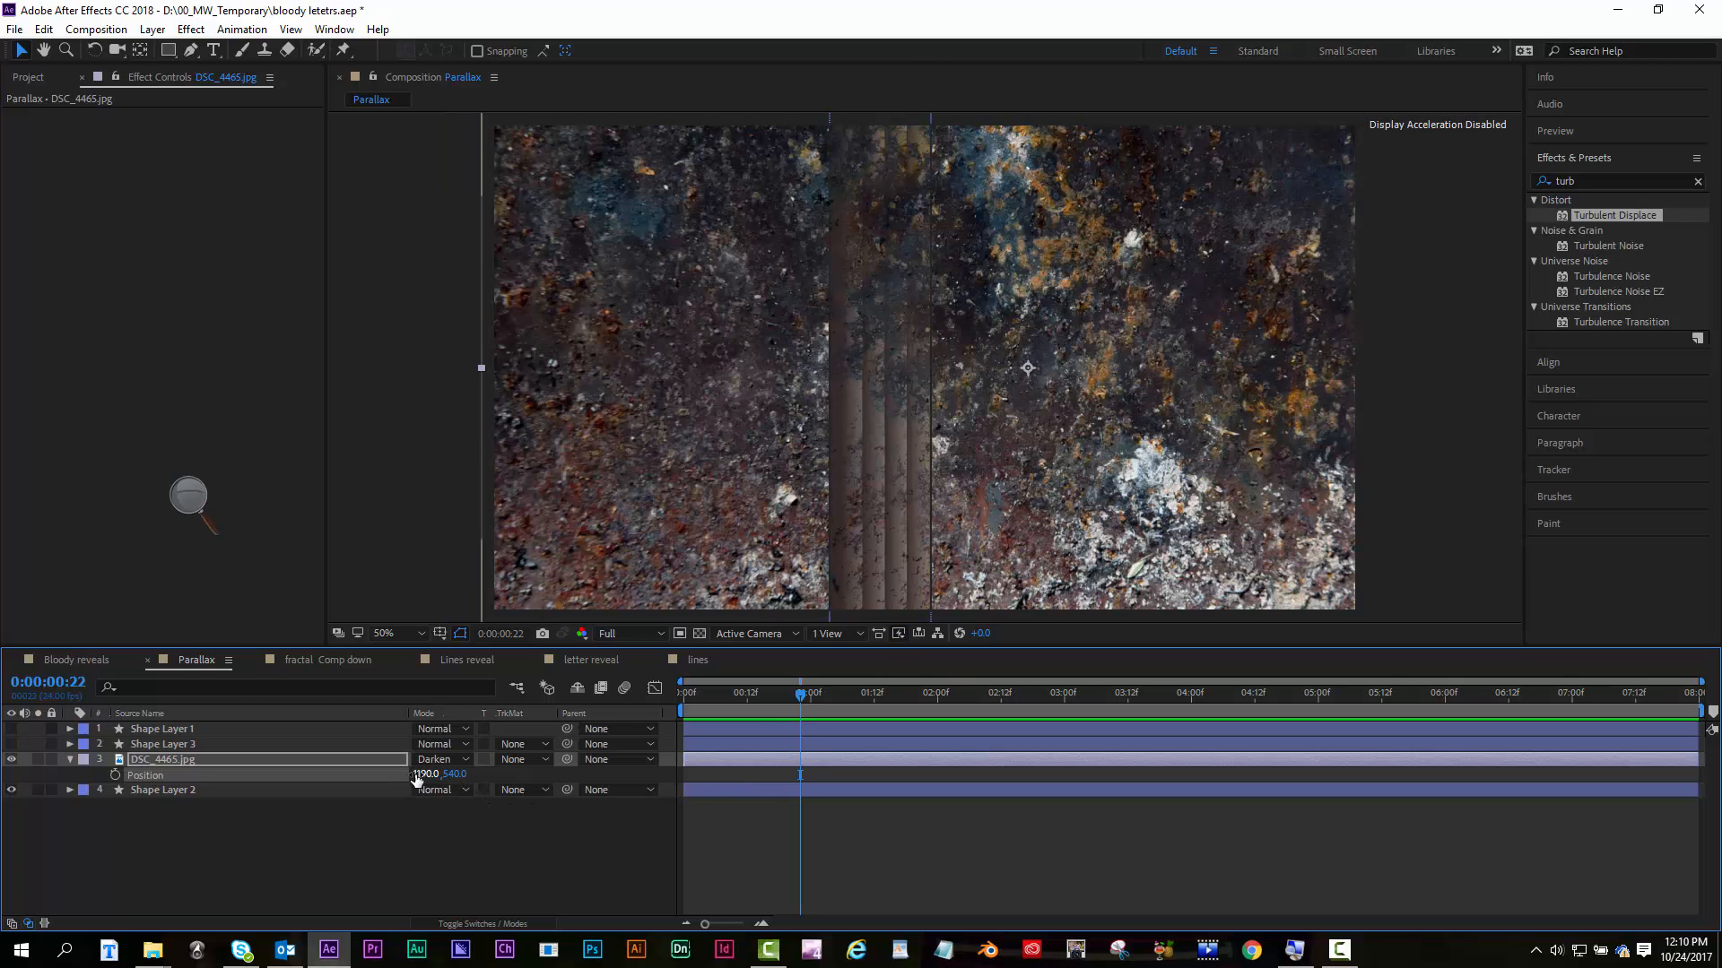
{"action": "left_click_drag", "start_coordinate": [429, 775], "coordinate": [709, 773]}
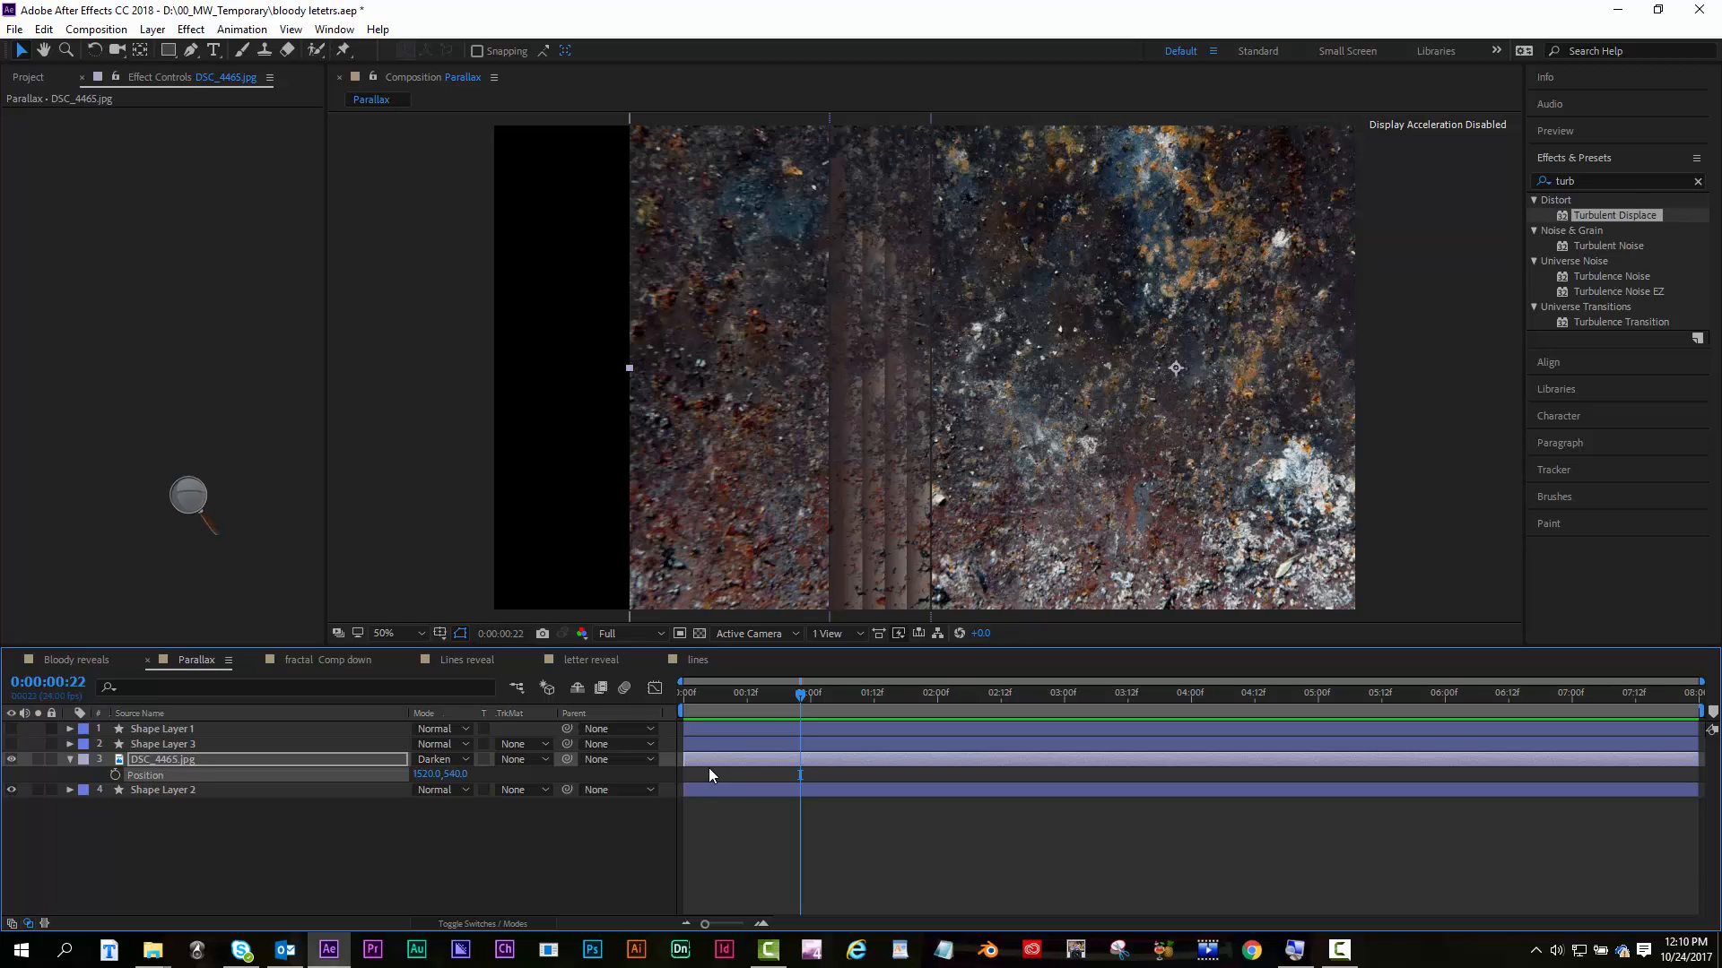
{"action": "key", "text": "ctrl+z"}
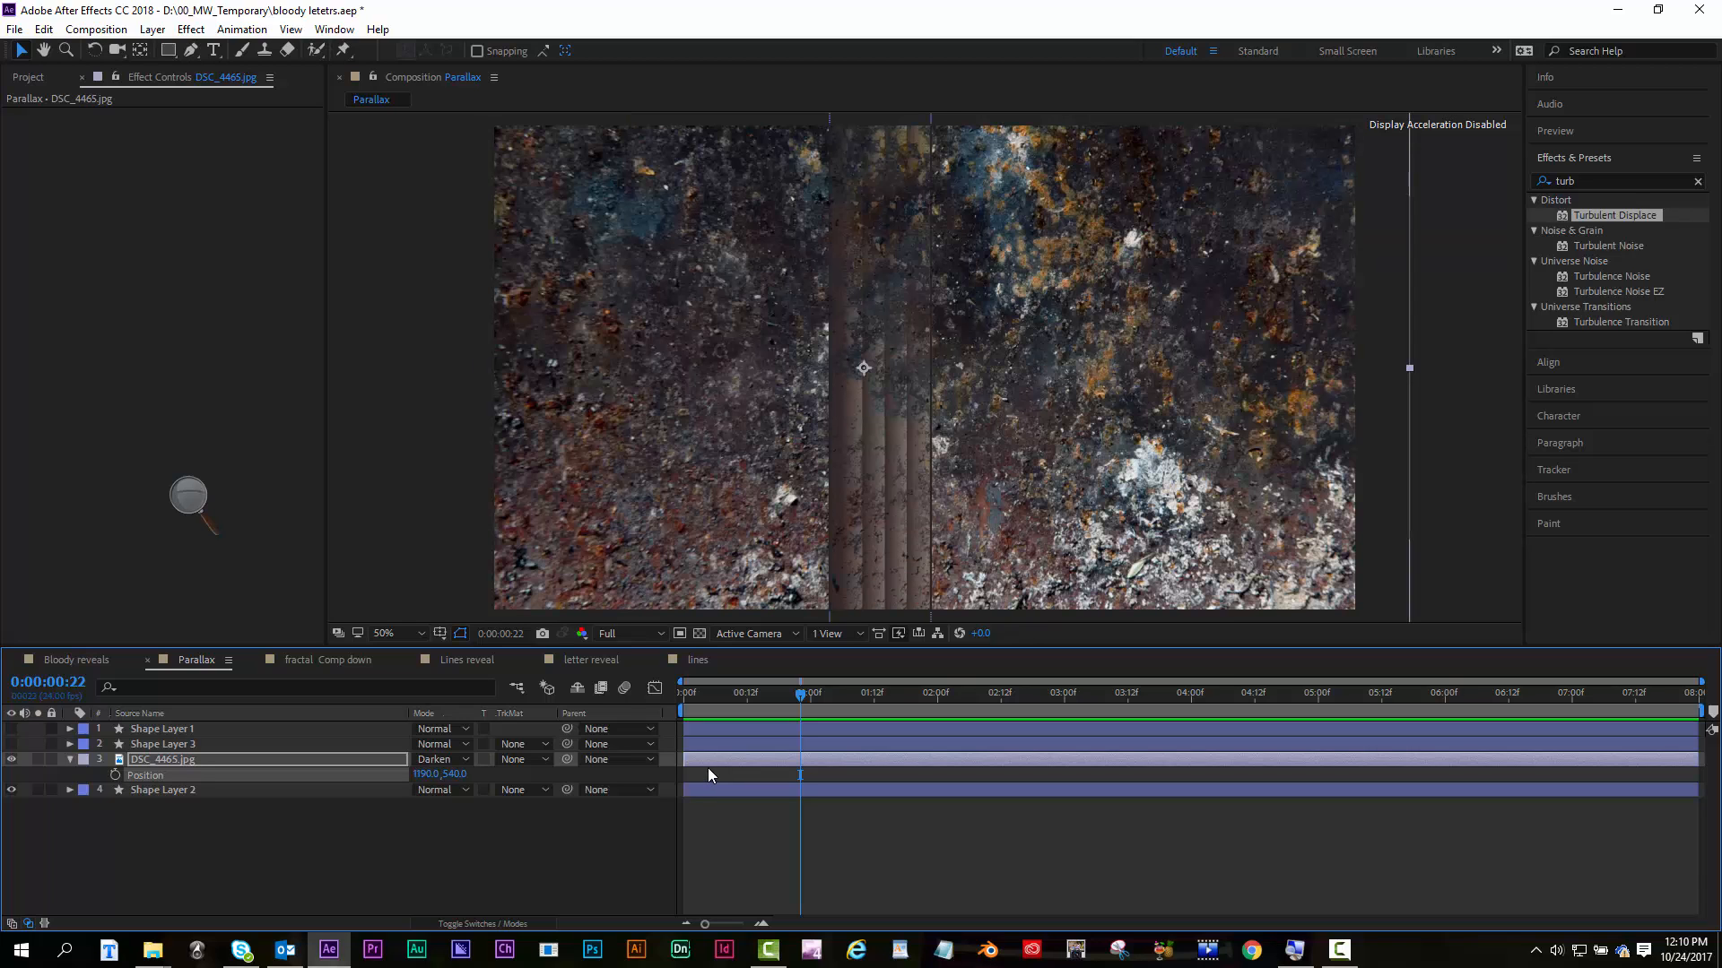
{"action": "key", "text": "ctrl+z"}
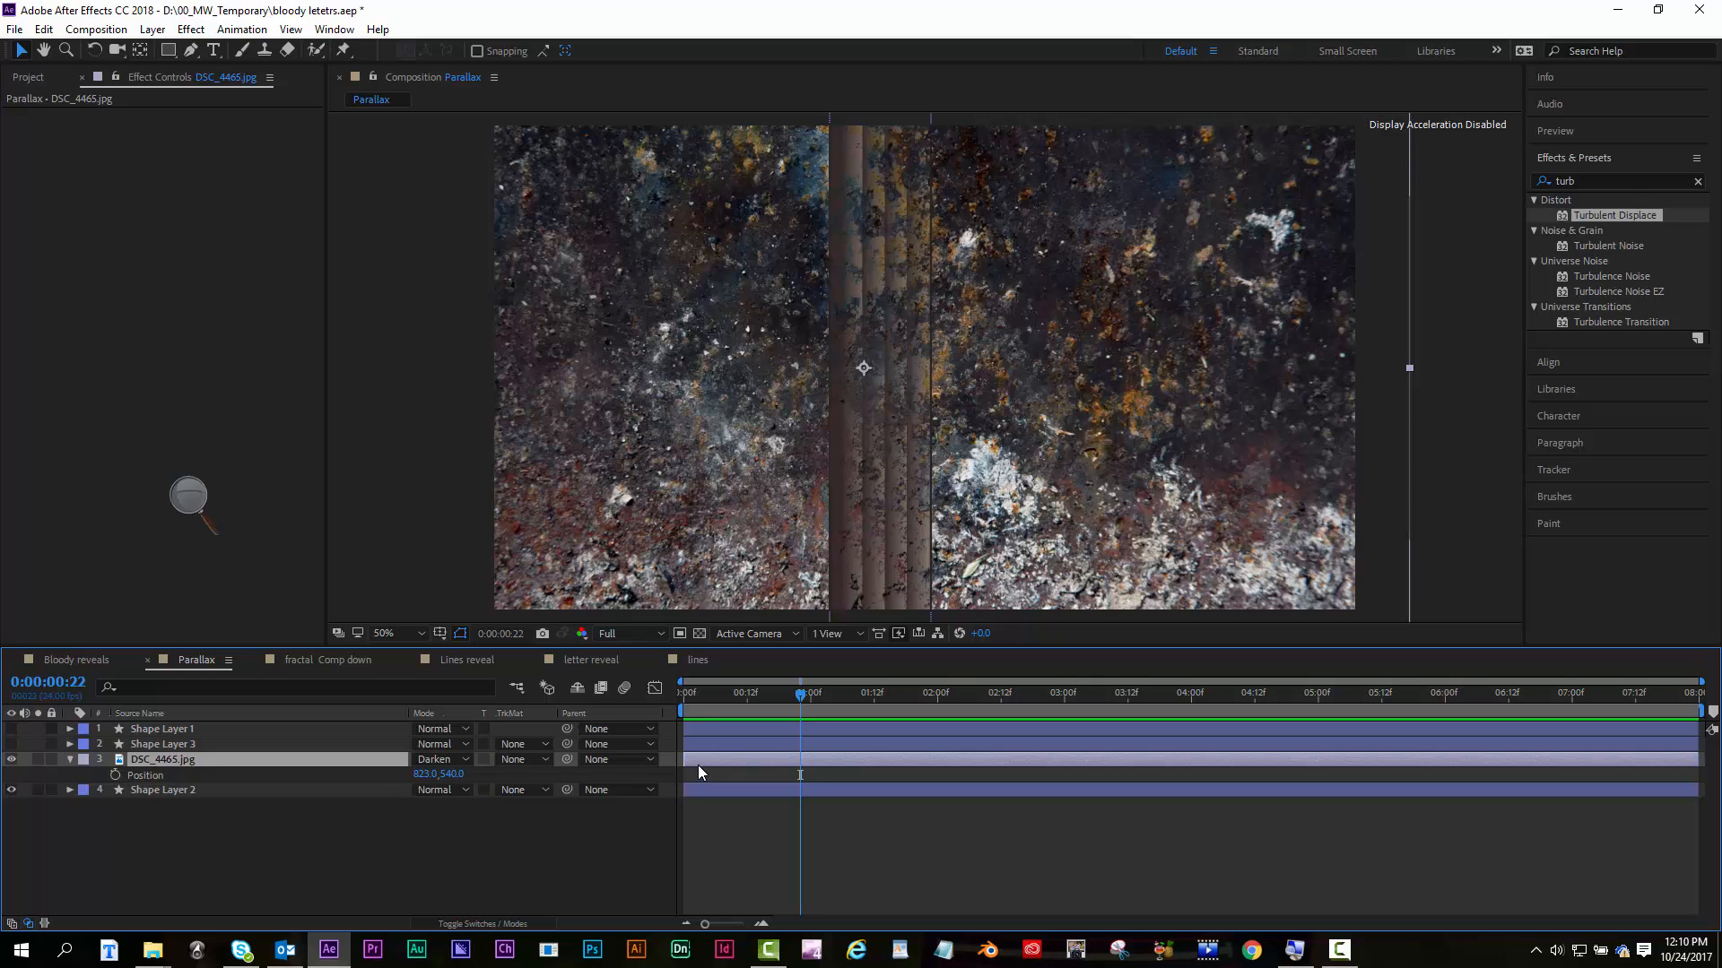
Make Shape Layer 3 visible above the DSC_4465.jpg texture and select it
{"action": "left_click", "coordinate": [156, 844]}
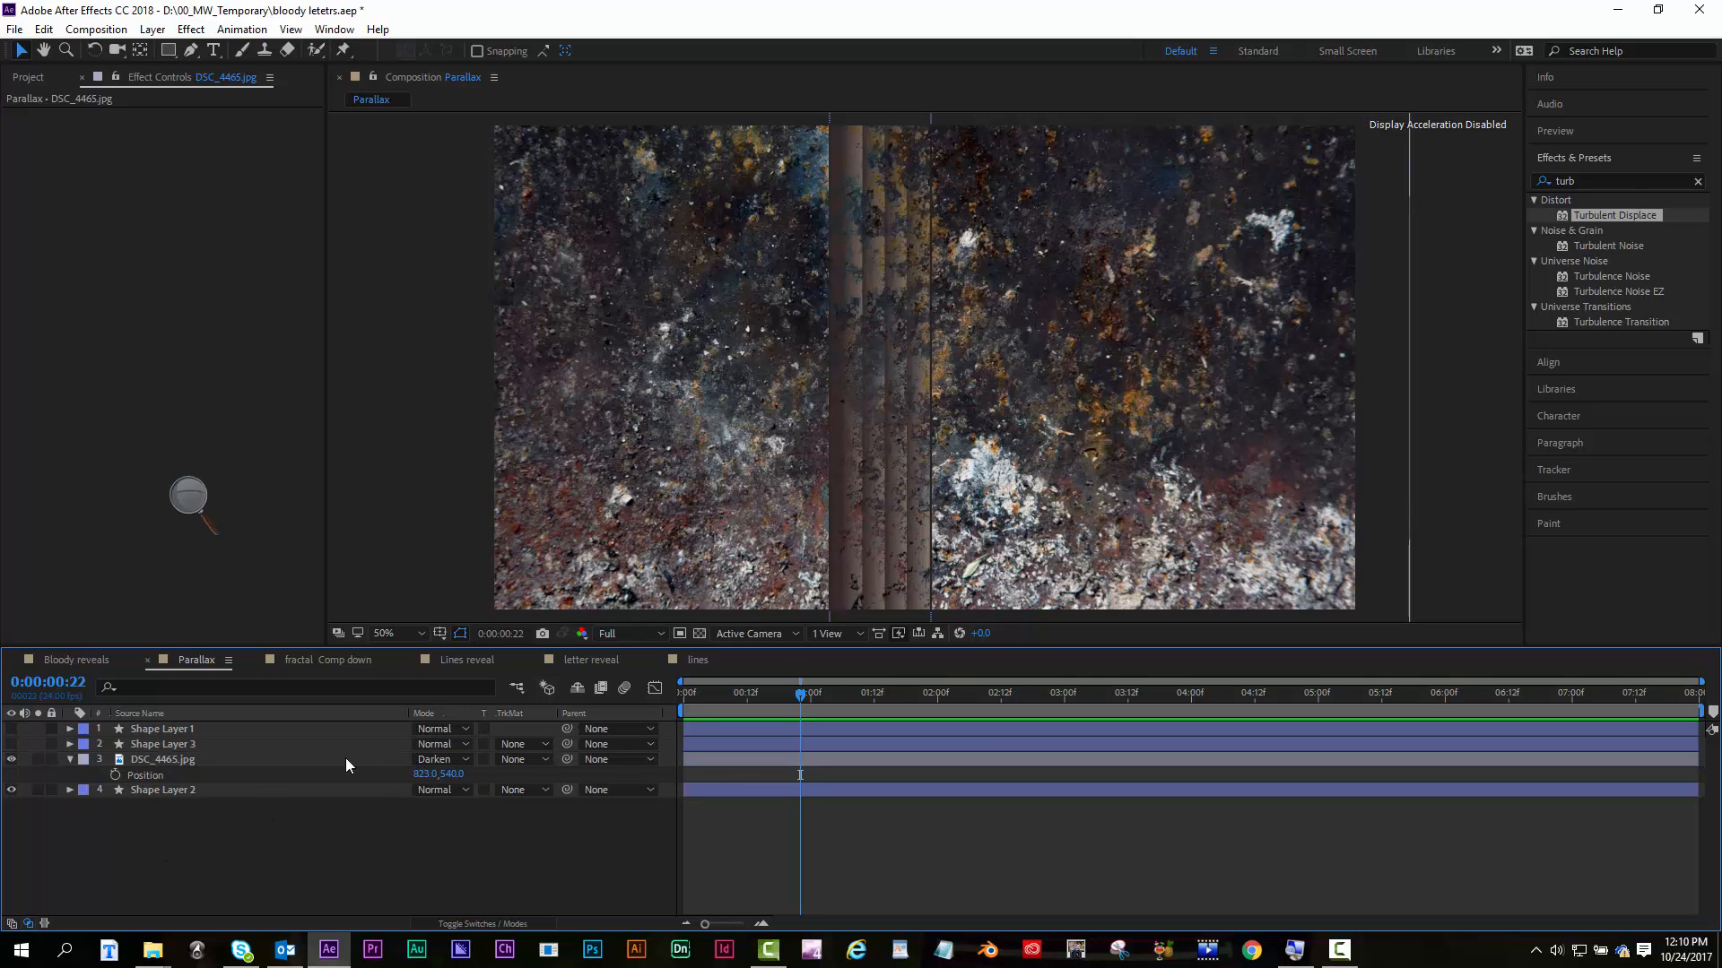
{"action": "left_click", "coordinate": [158, 759]}
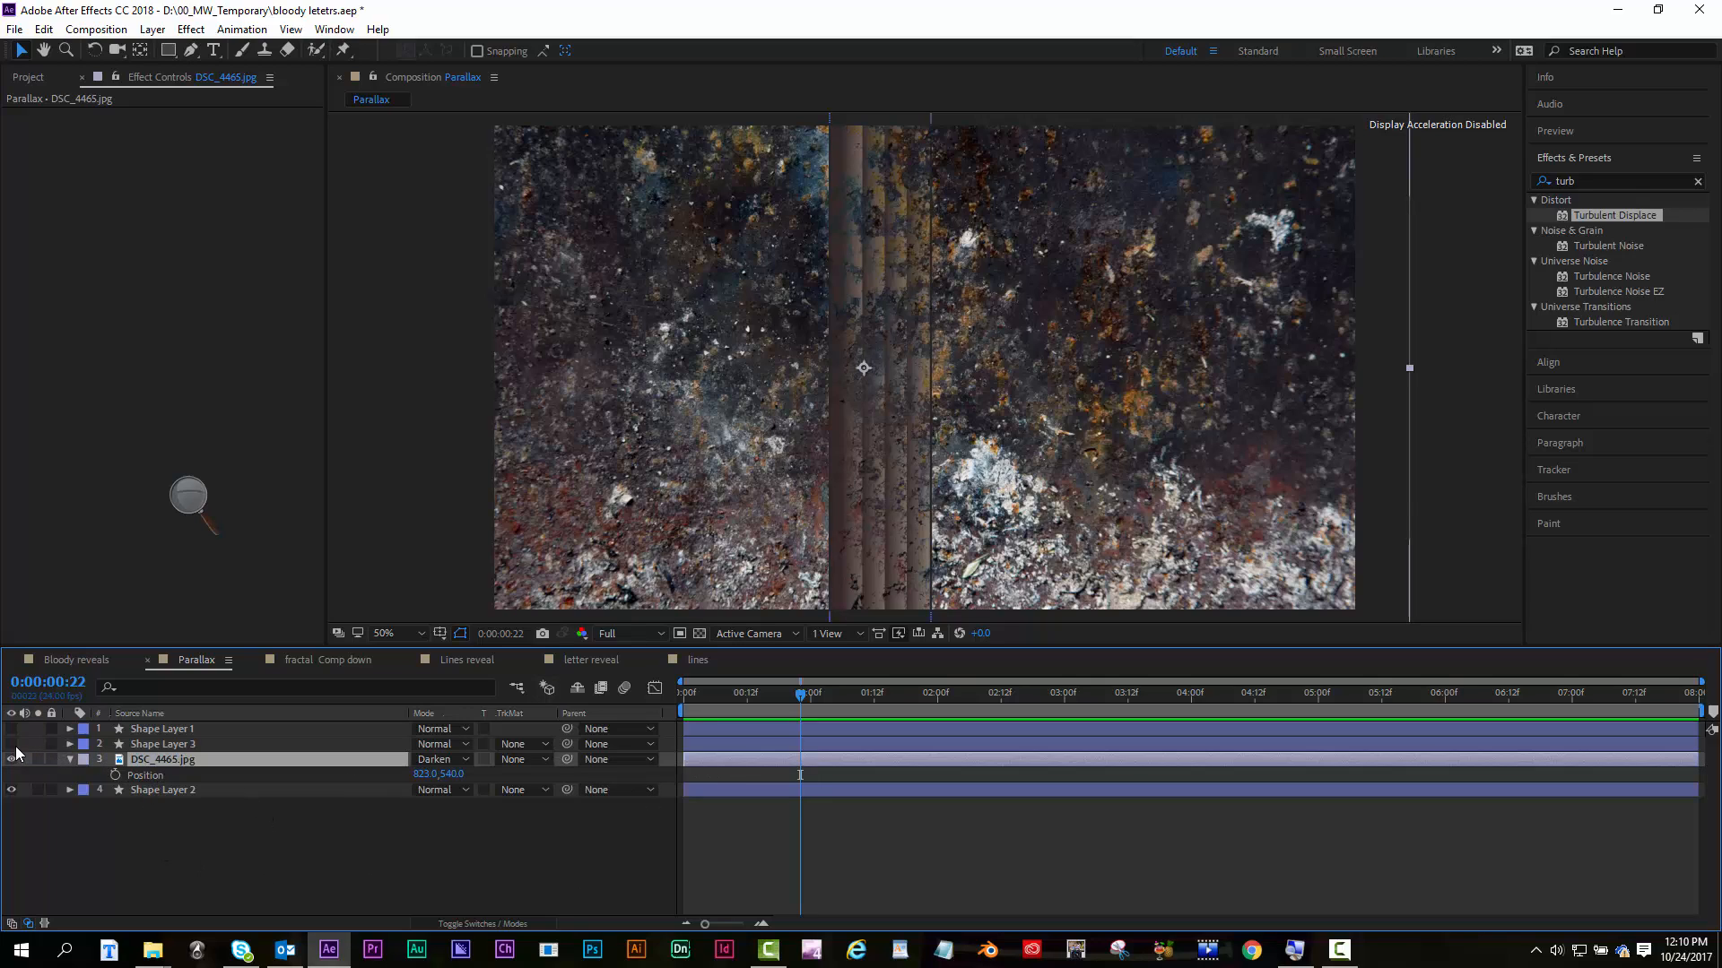
{"action": "left_click", "coordinate": [12, 744]}
{"action": "left_click", "coordinate": [169, 744]}
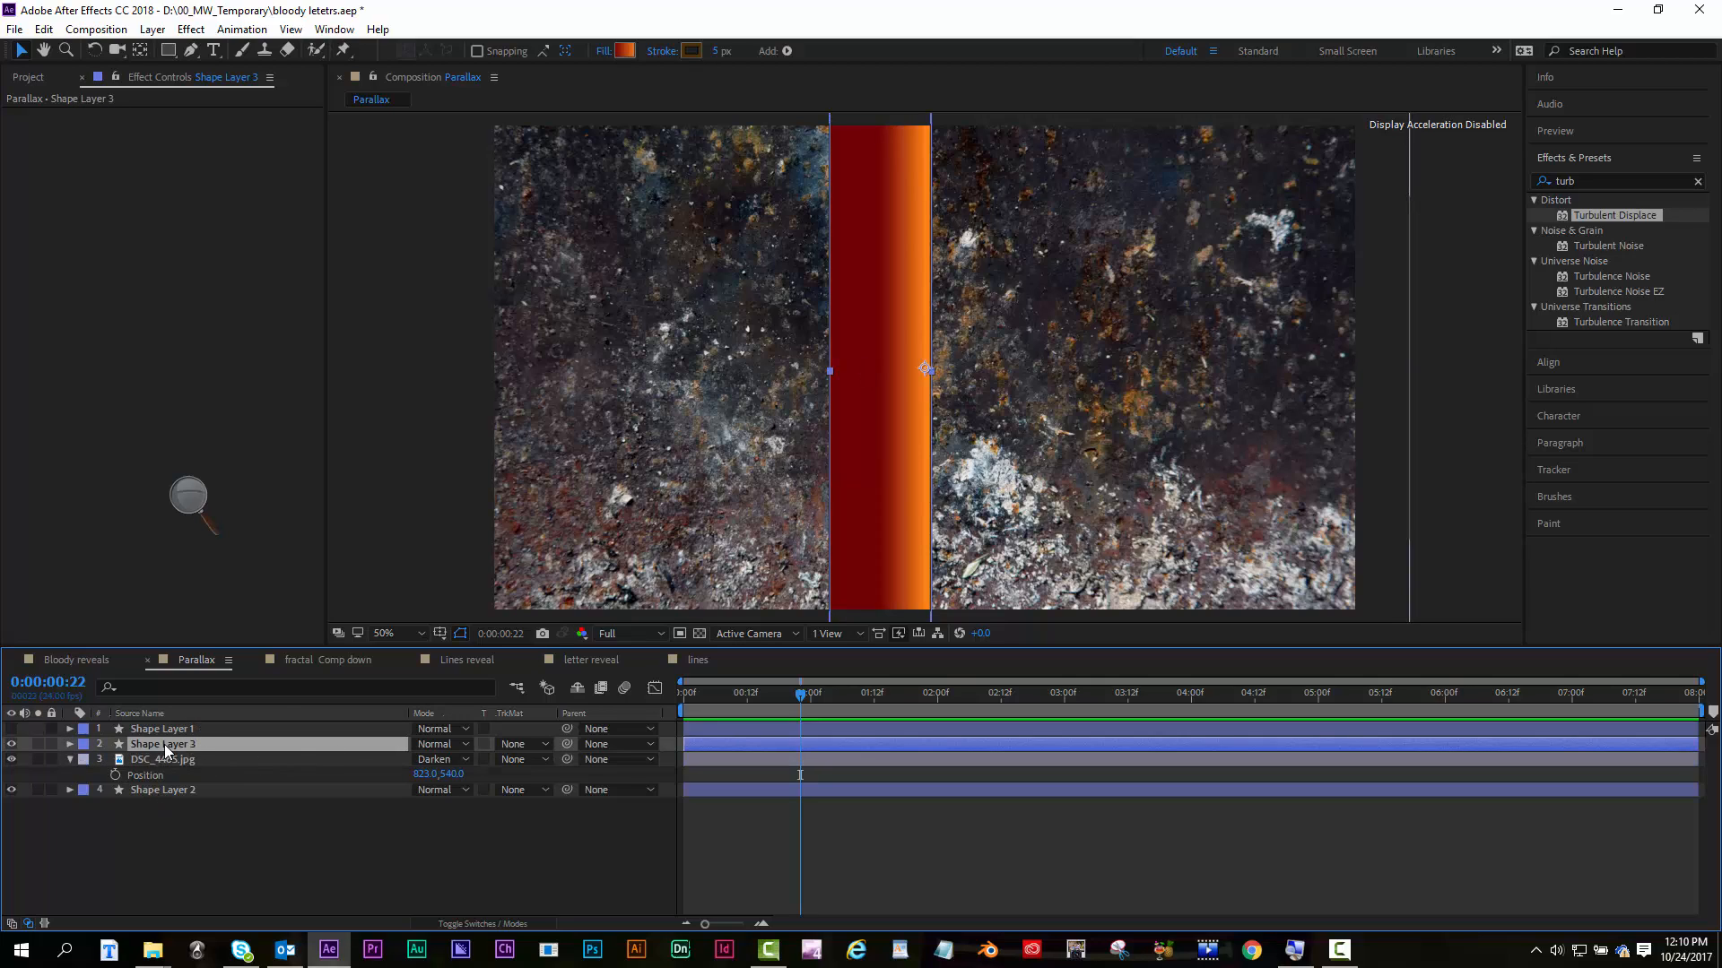
Magnify the timeline to 200%, examine its columns by toggling between switches and modes, and return to 100% with the track matte column shown
{"action": "left_click", "coordinate": [190, 498]}
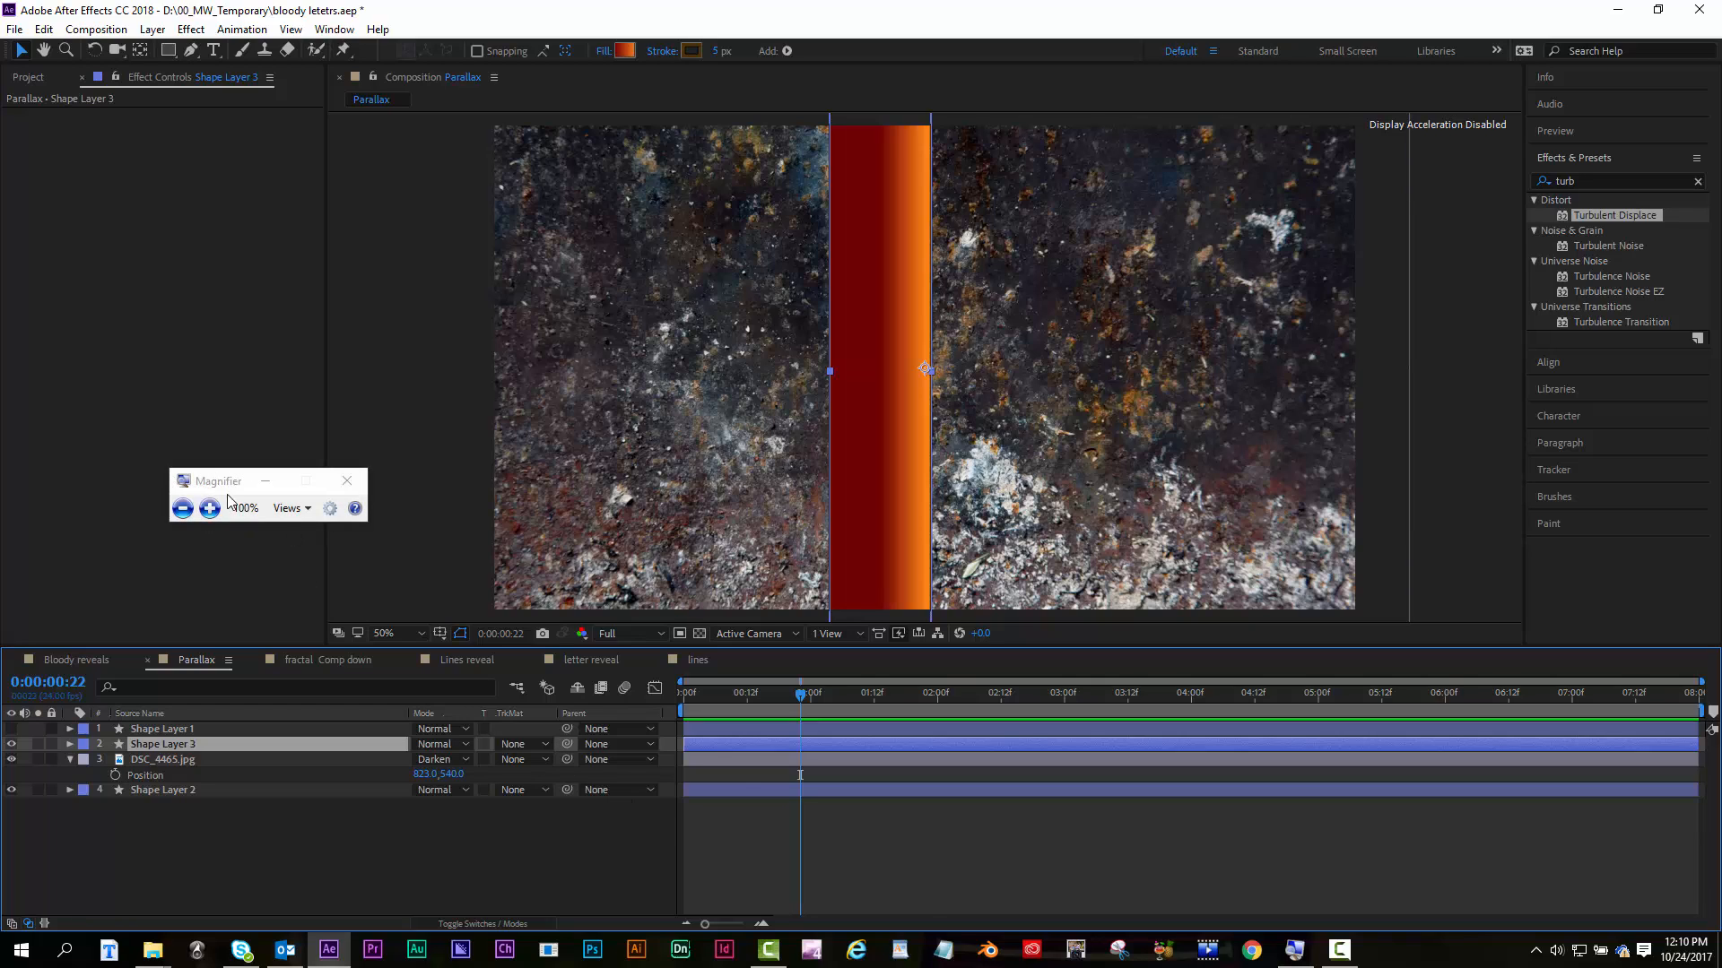
{"action": "left_click_drag", "start_coordinate": [219, 481], "coordinate": [960, 875]}
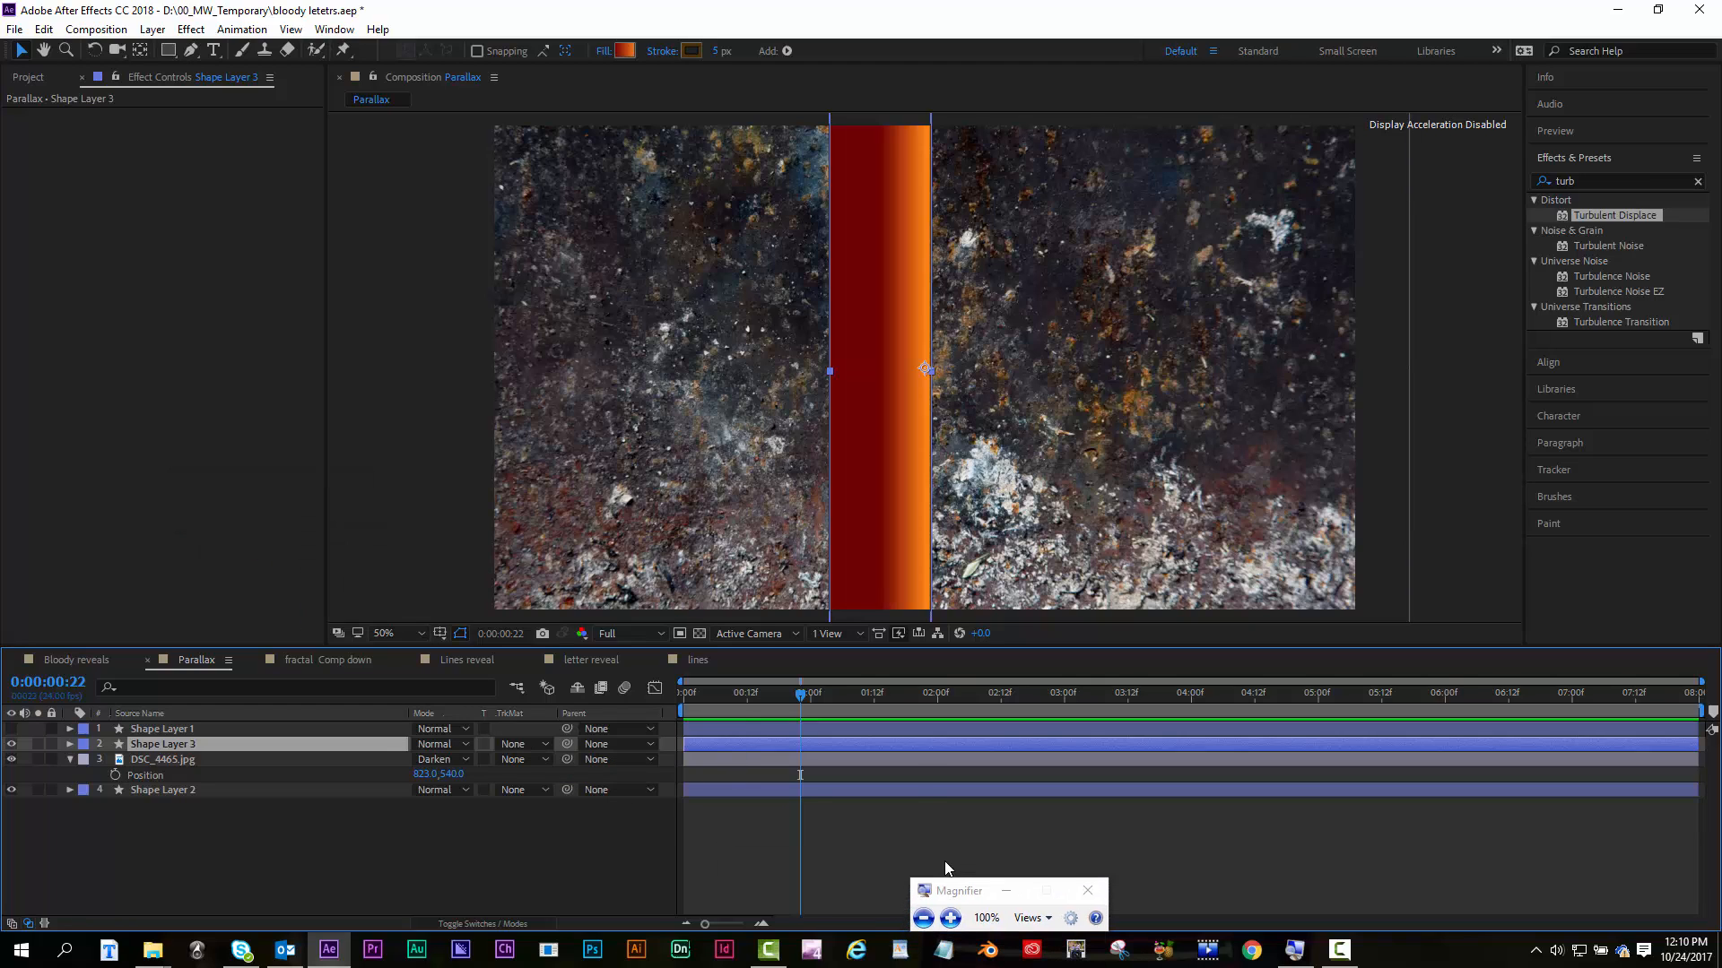
{"action": "left_click", "coordinate": [170, 759]}
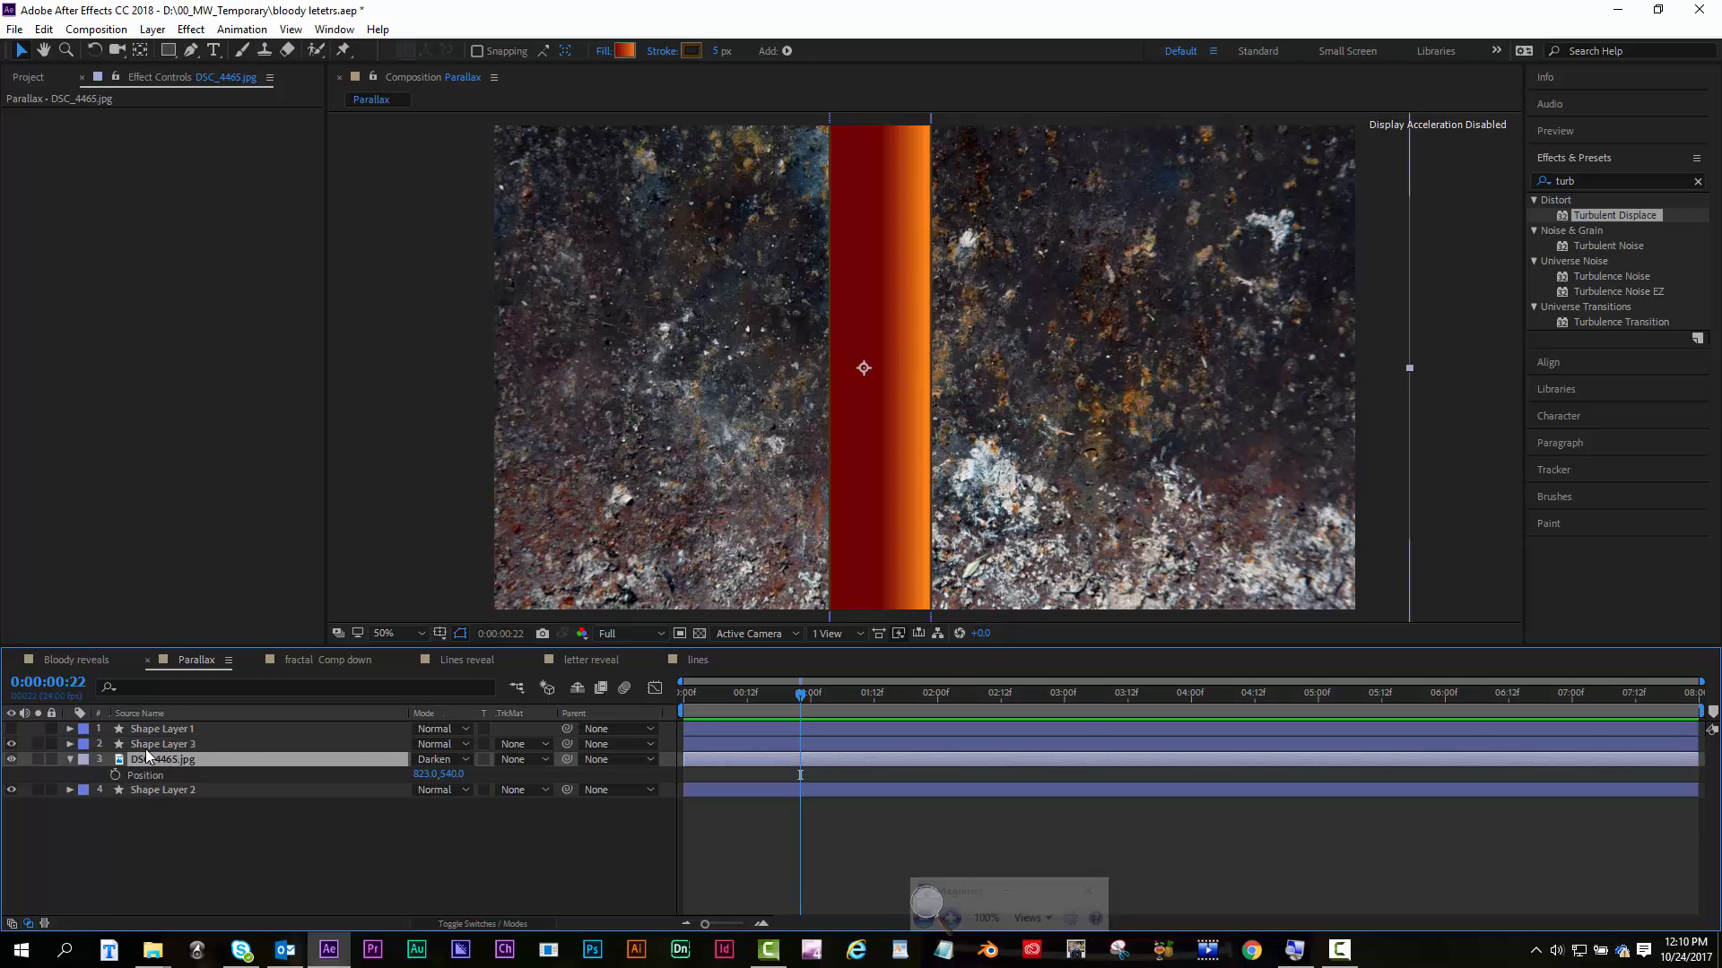
{"action": "left_click", "coordinate": [536, 762]}
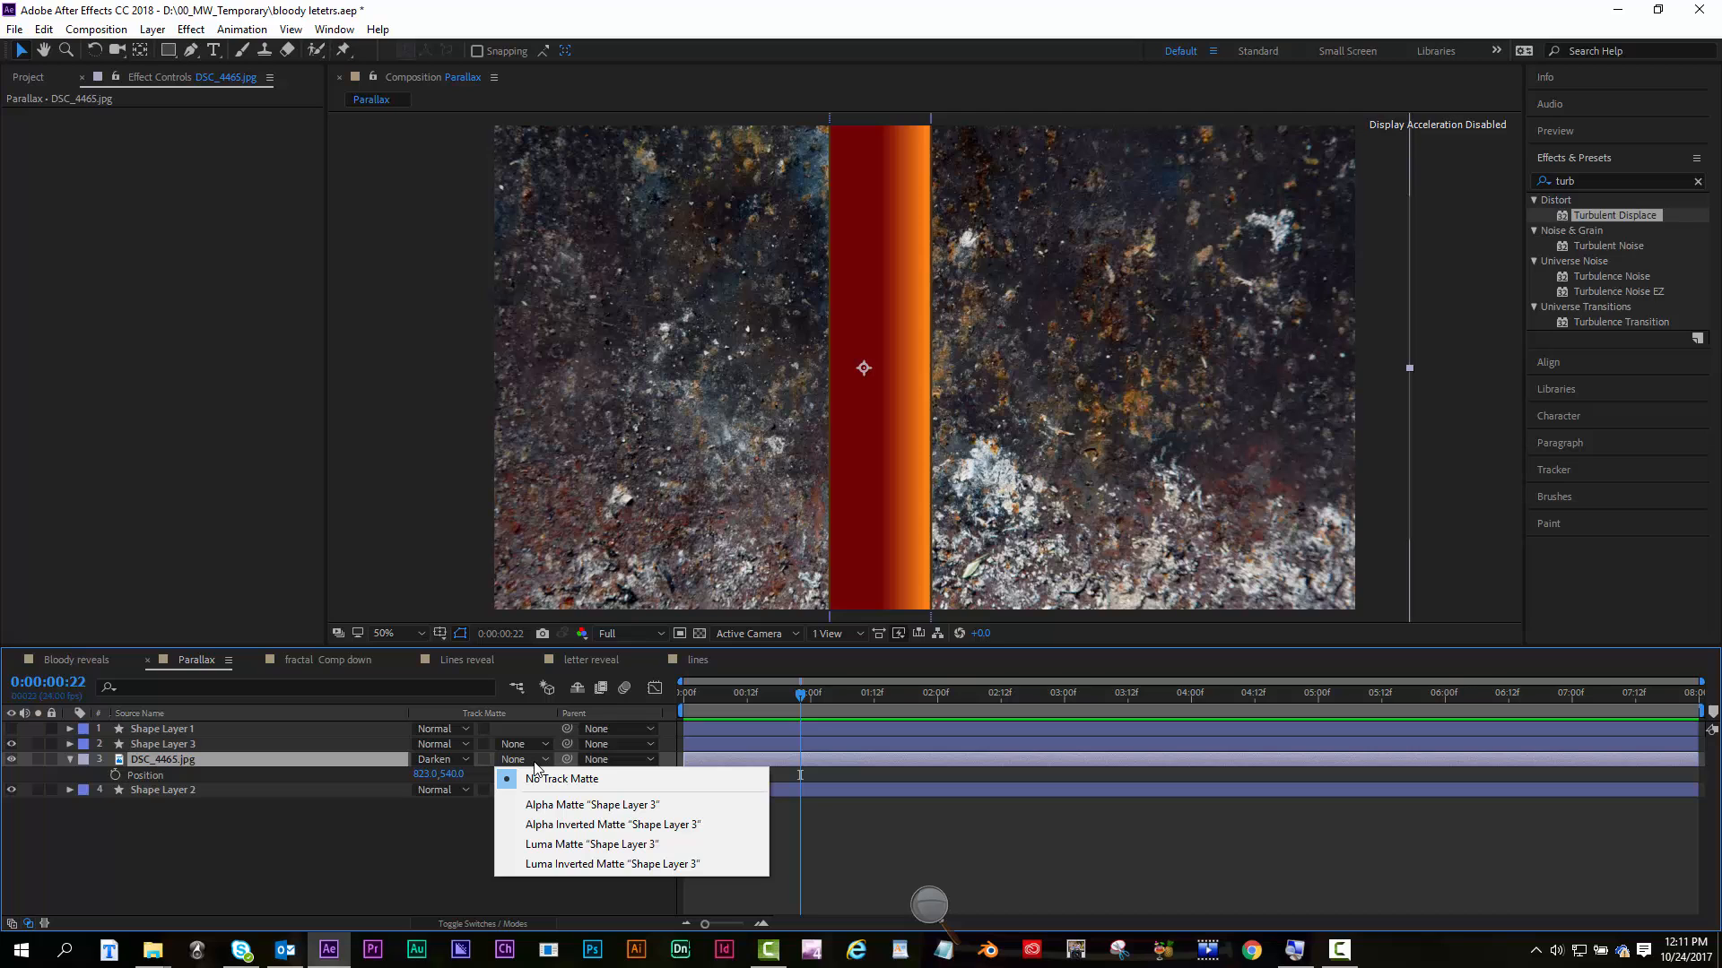
{"action": "left_click", "coordinate": [929, 906]}
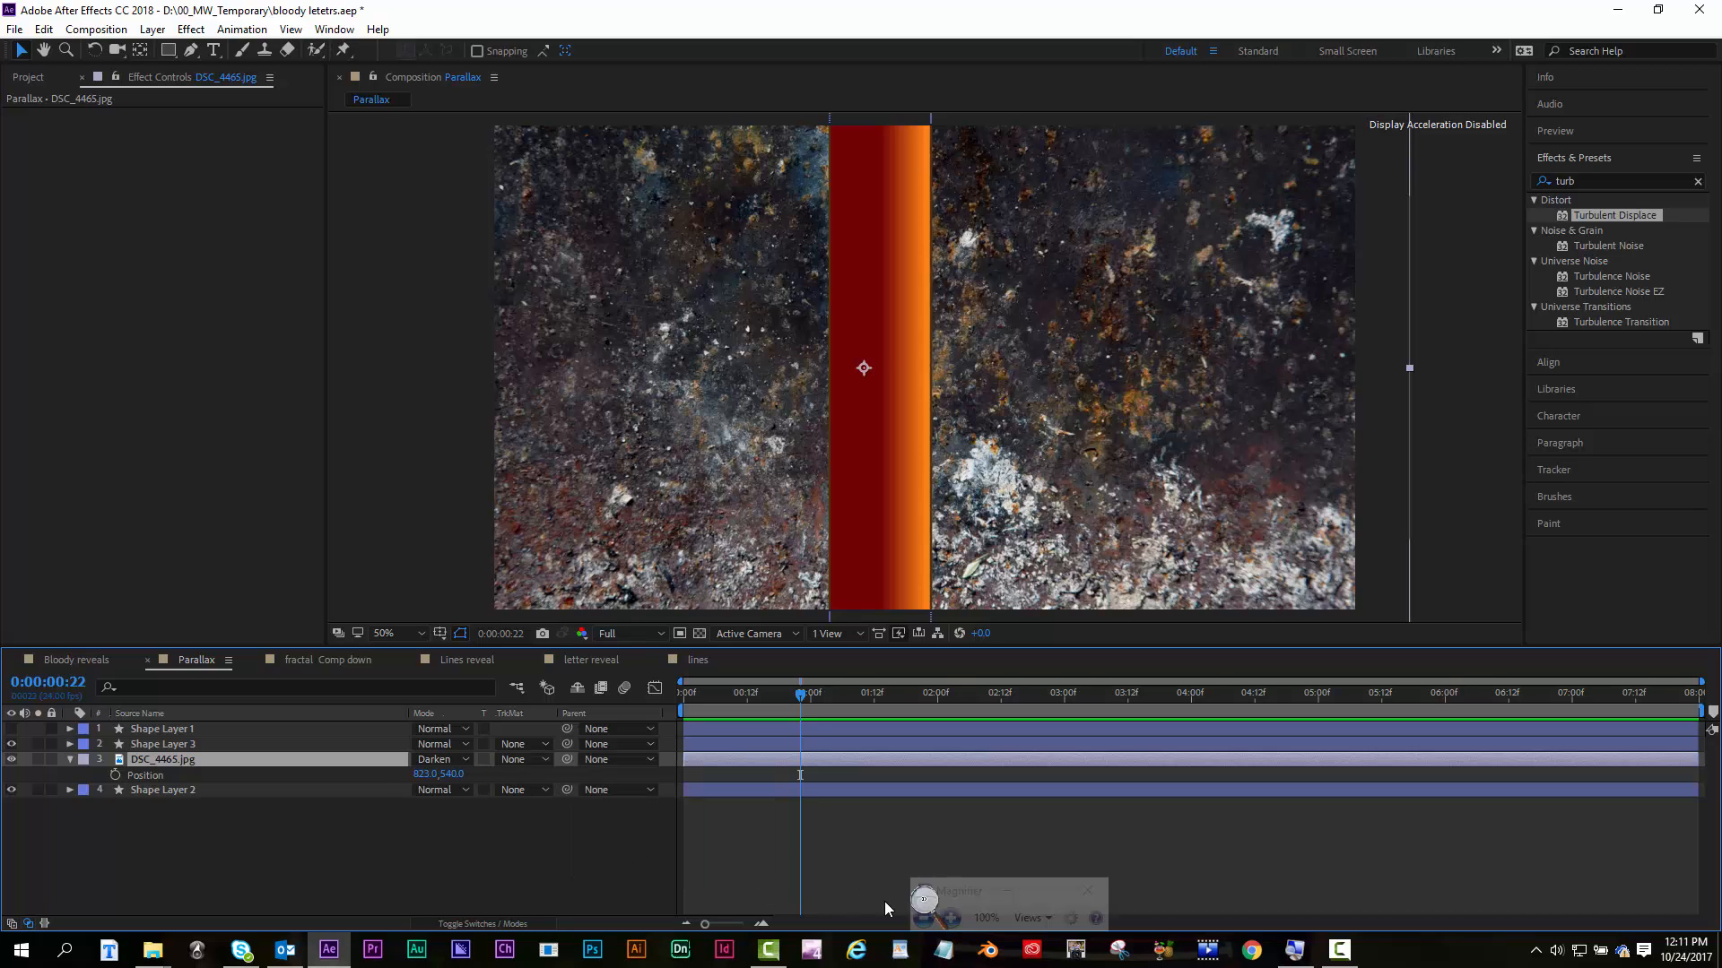
{"action": "left_click", "coordinate": [951, 917]}
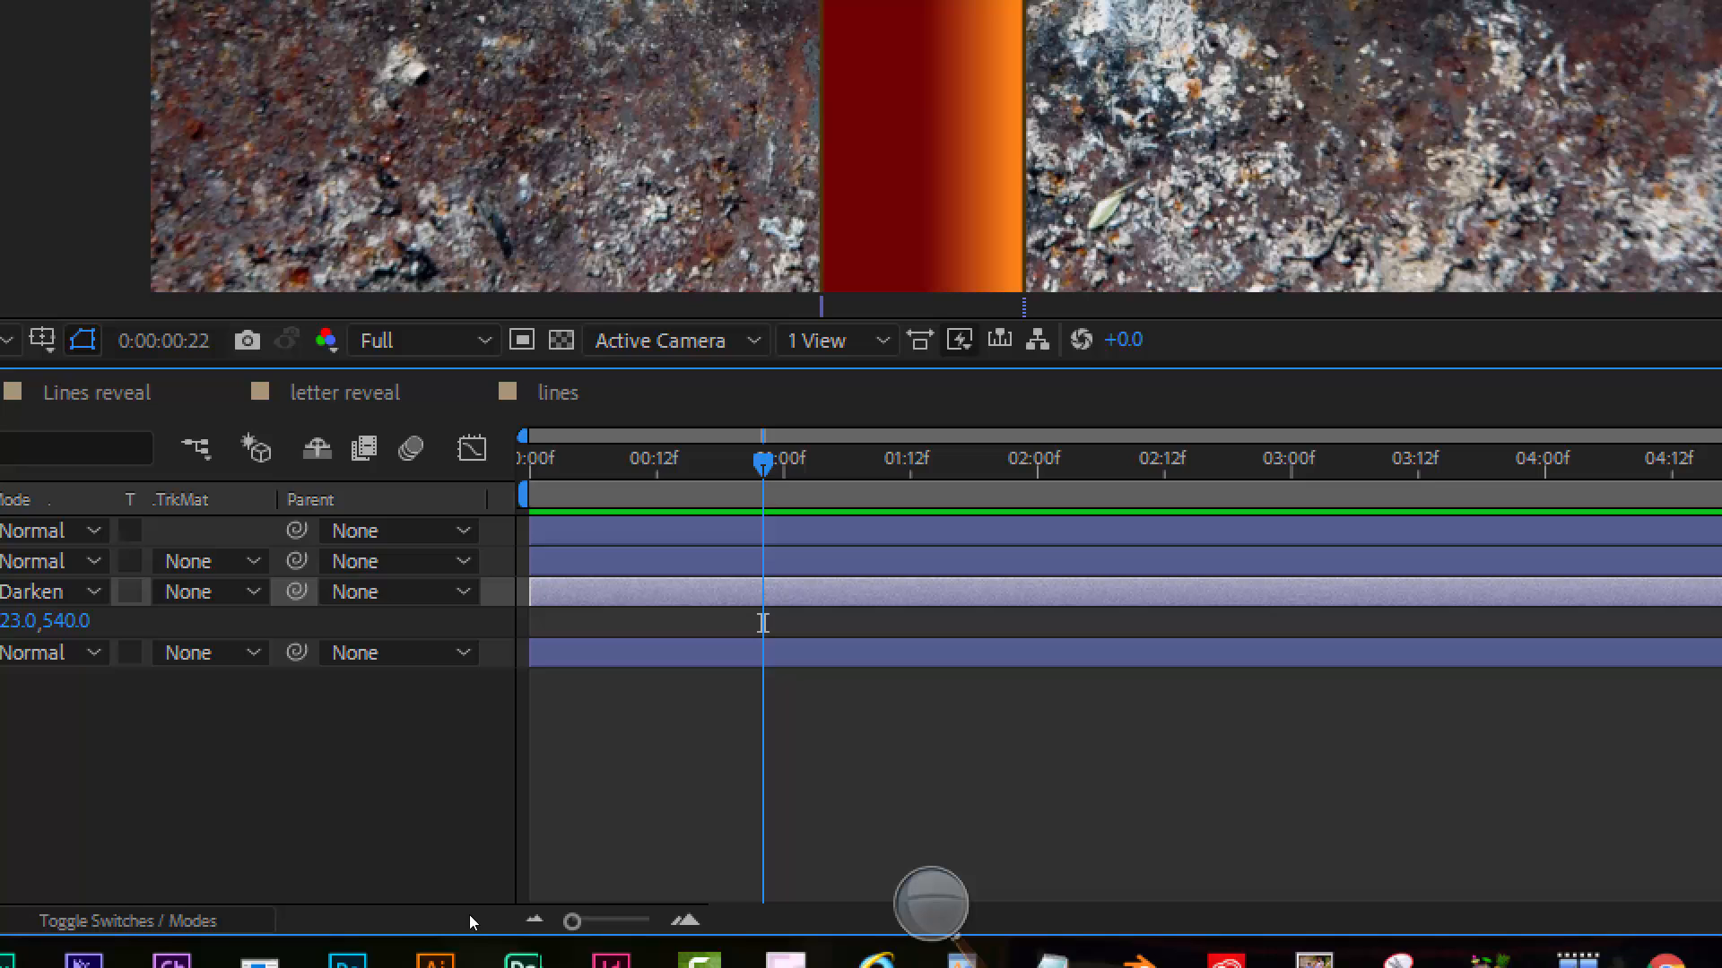
{"action": "left_click", "coordinate": [466, 921]}
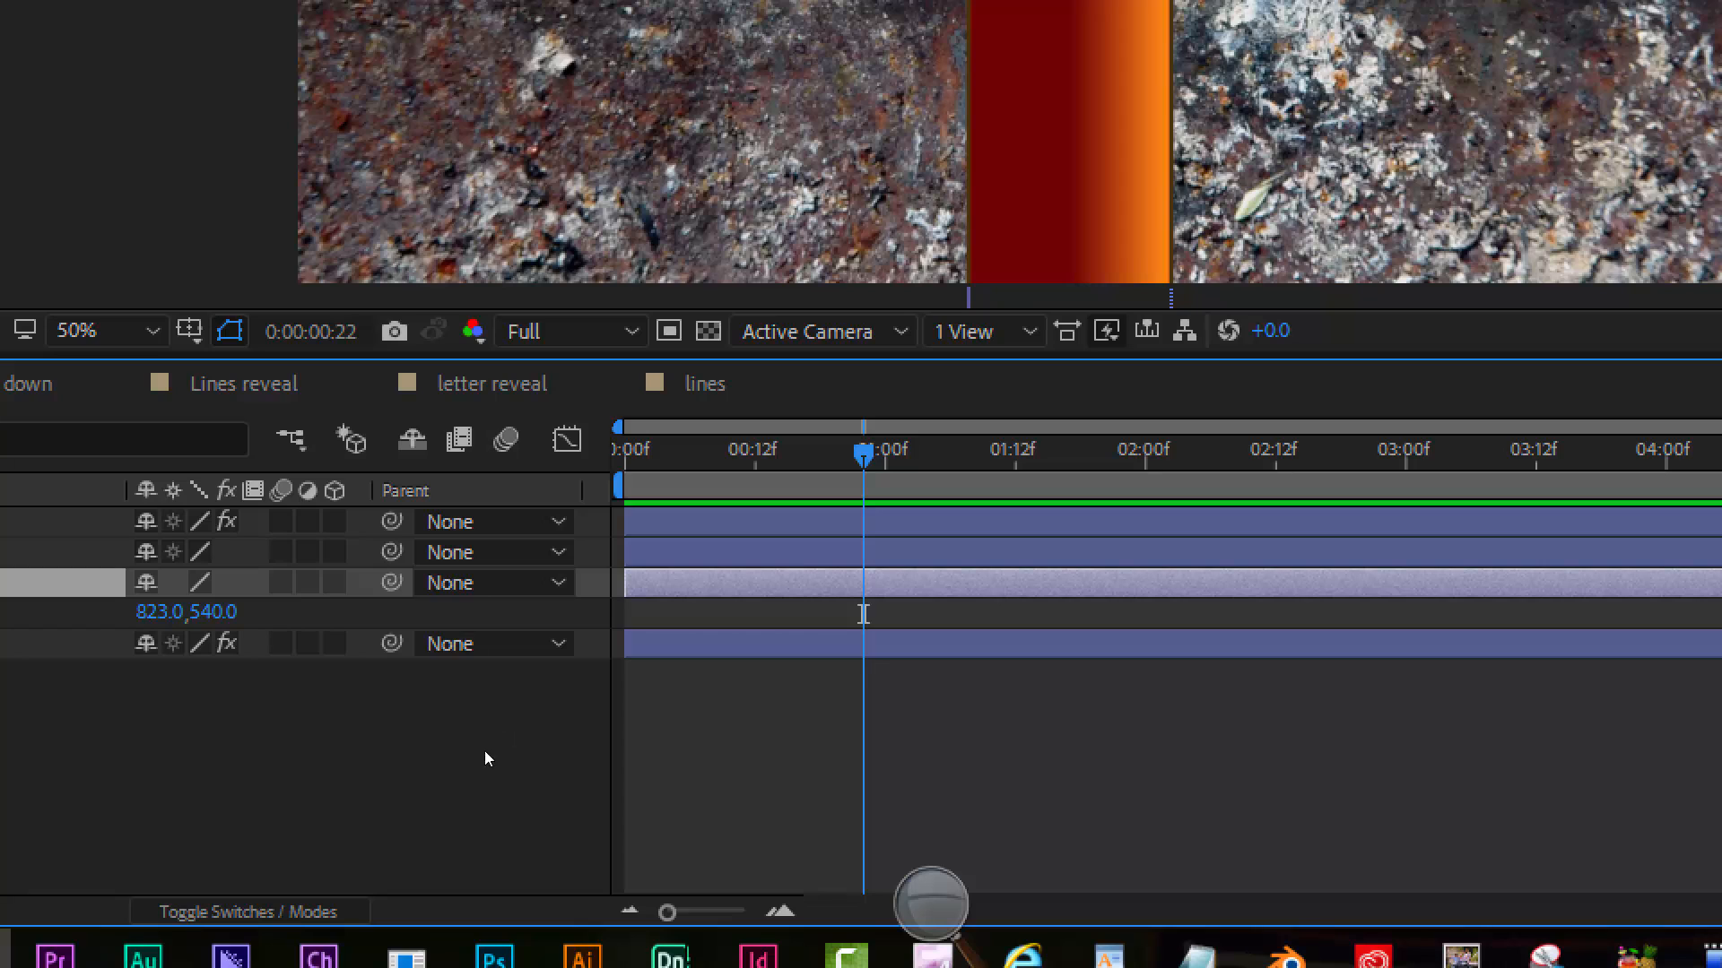
{"action": "left_click", "coordinate": [442, 918]}
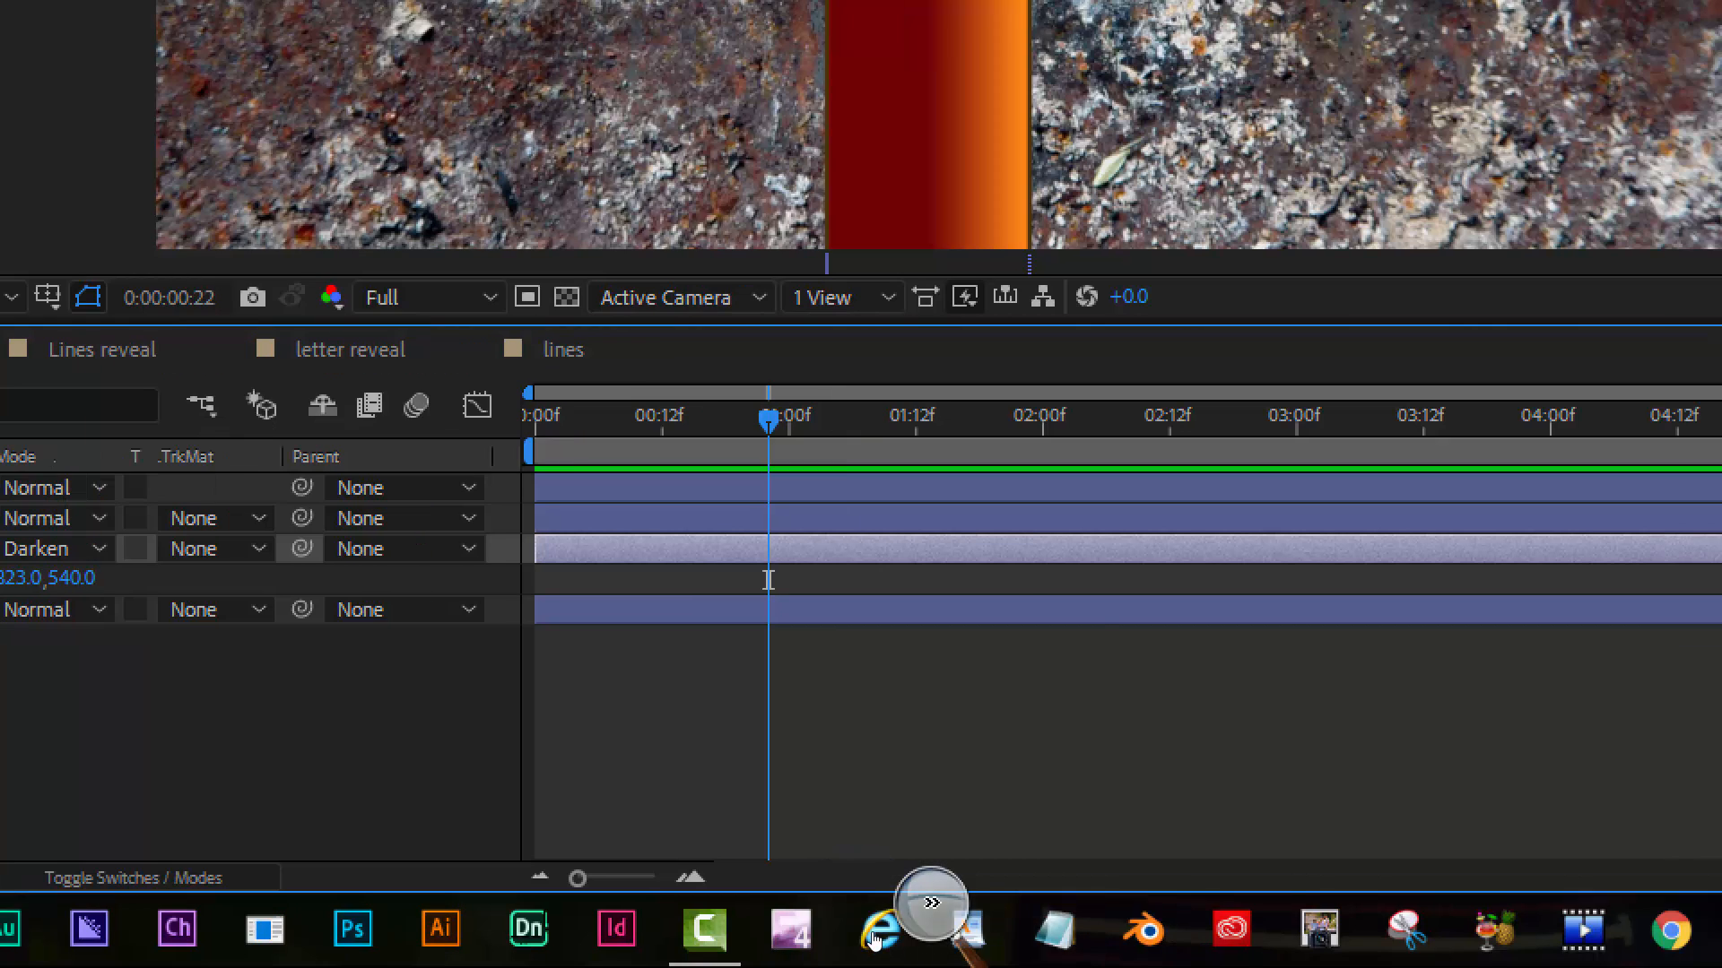
{"action": "left_click", "coordinate": [925, 904]}
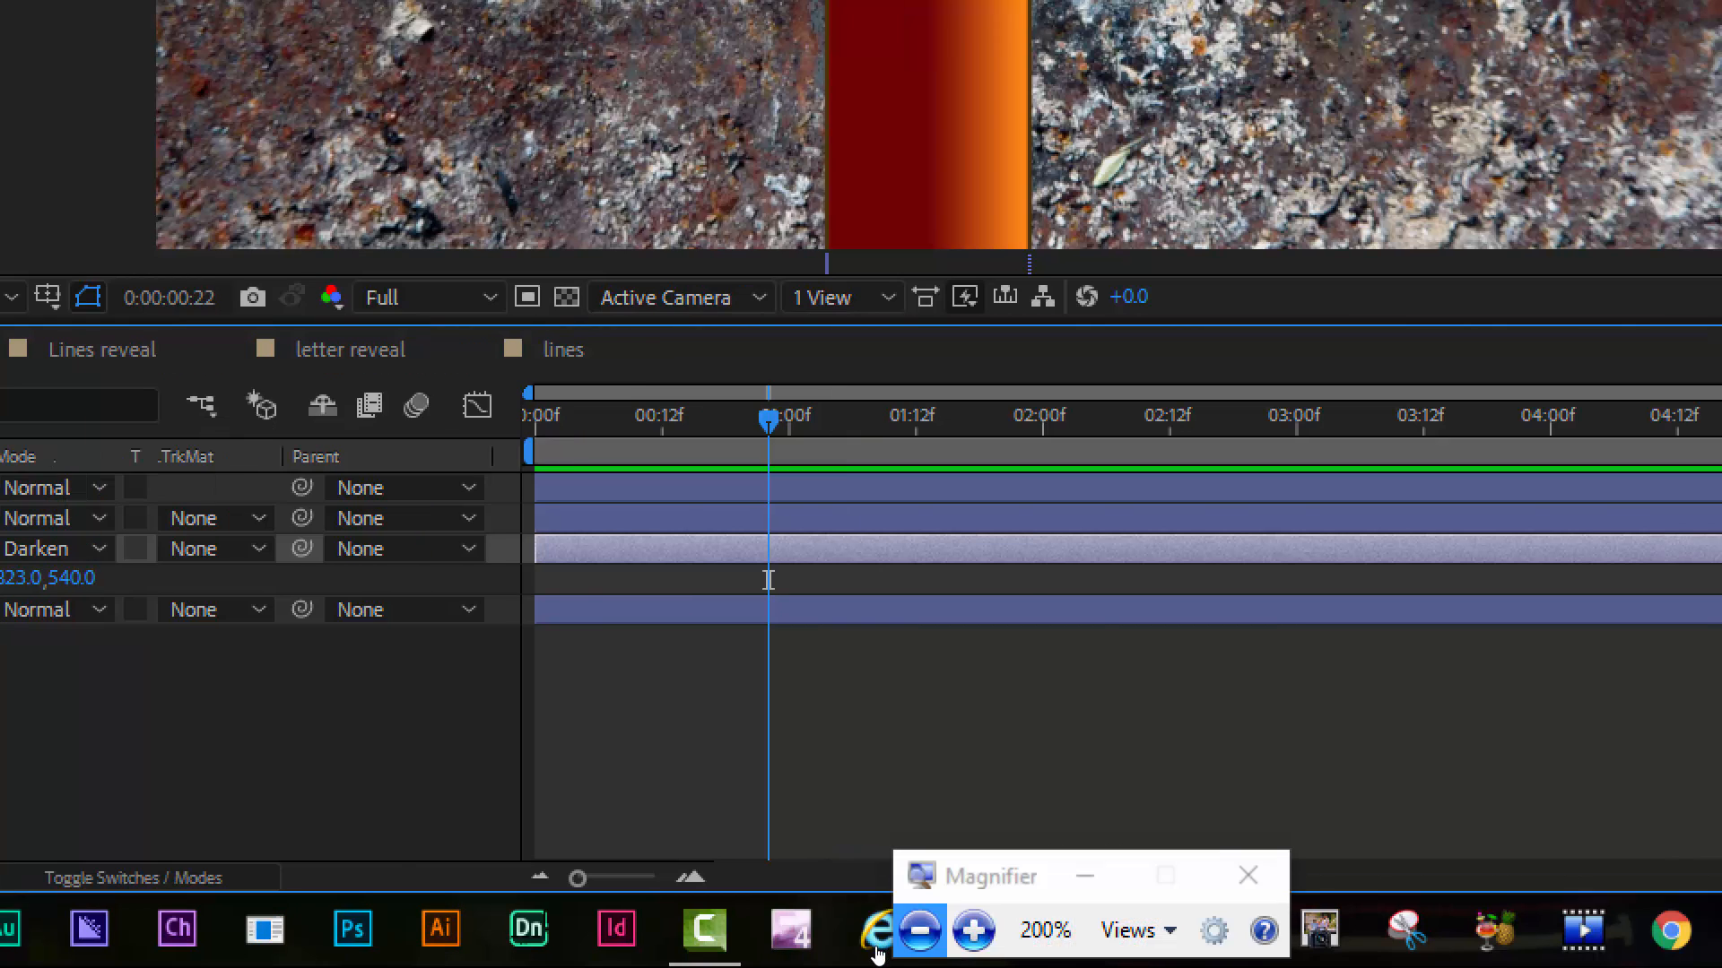
{"action": "left_click", "coordinate": [972, 930]}
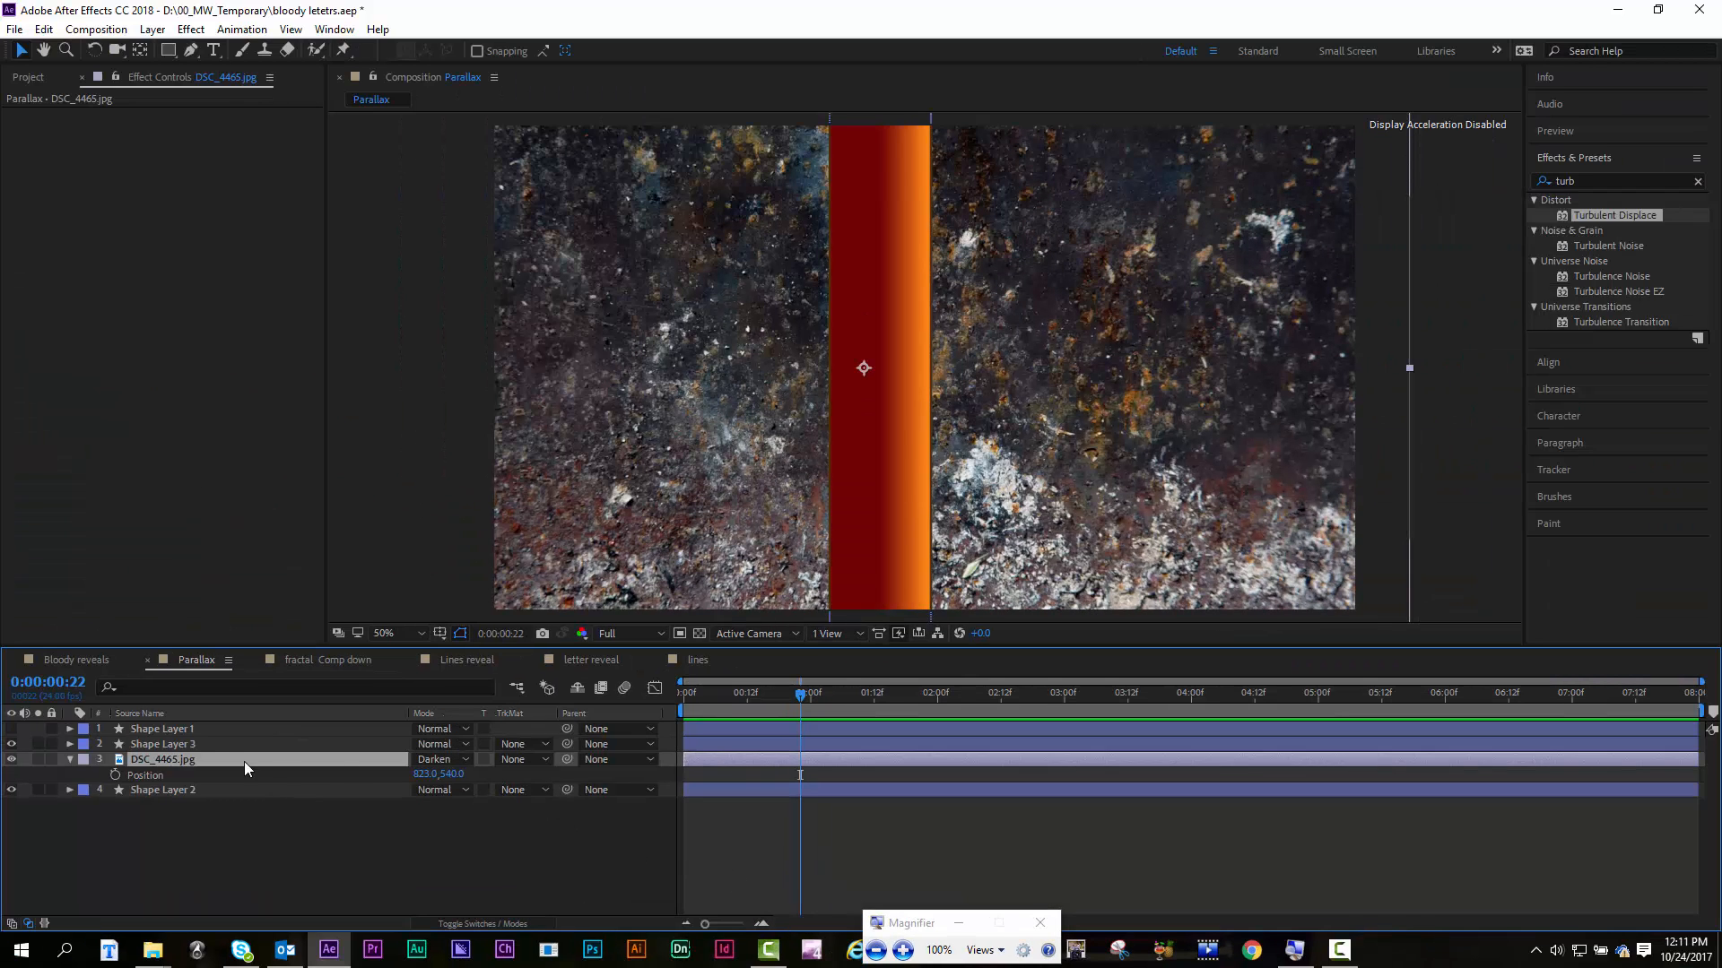
Set the track matte of the DSC_4465.jpg layer to Alpha Matte "Shape Layer 3"
{"action": "left_click", "coordinate": [513, 762]}
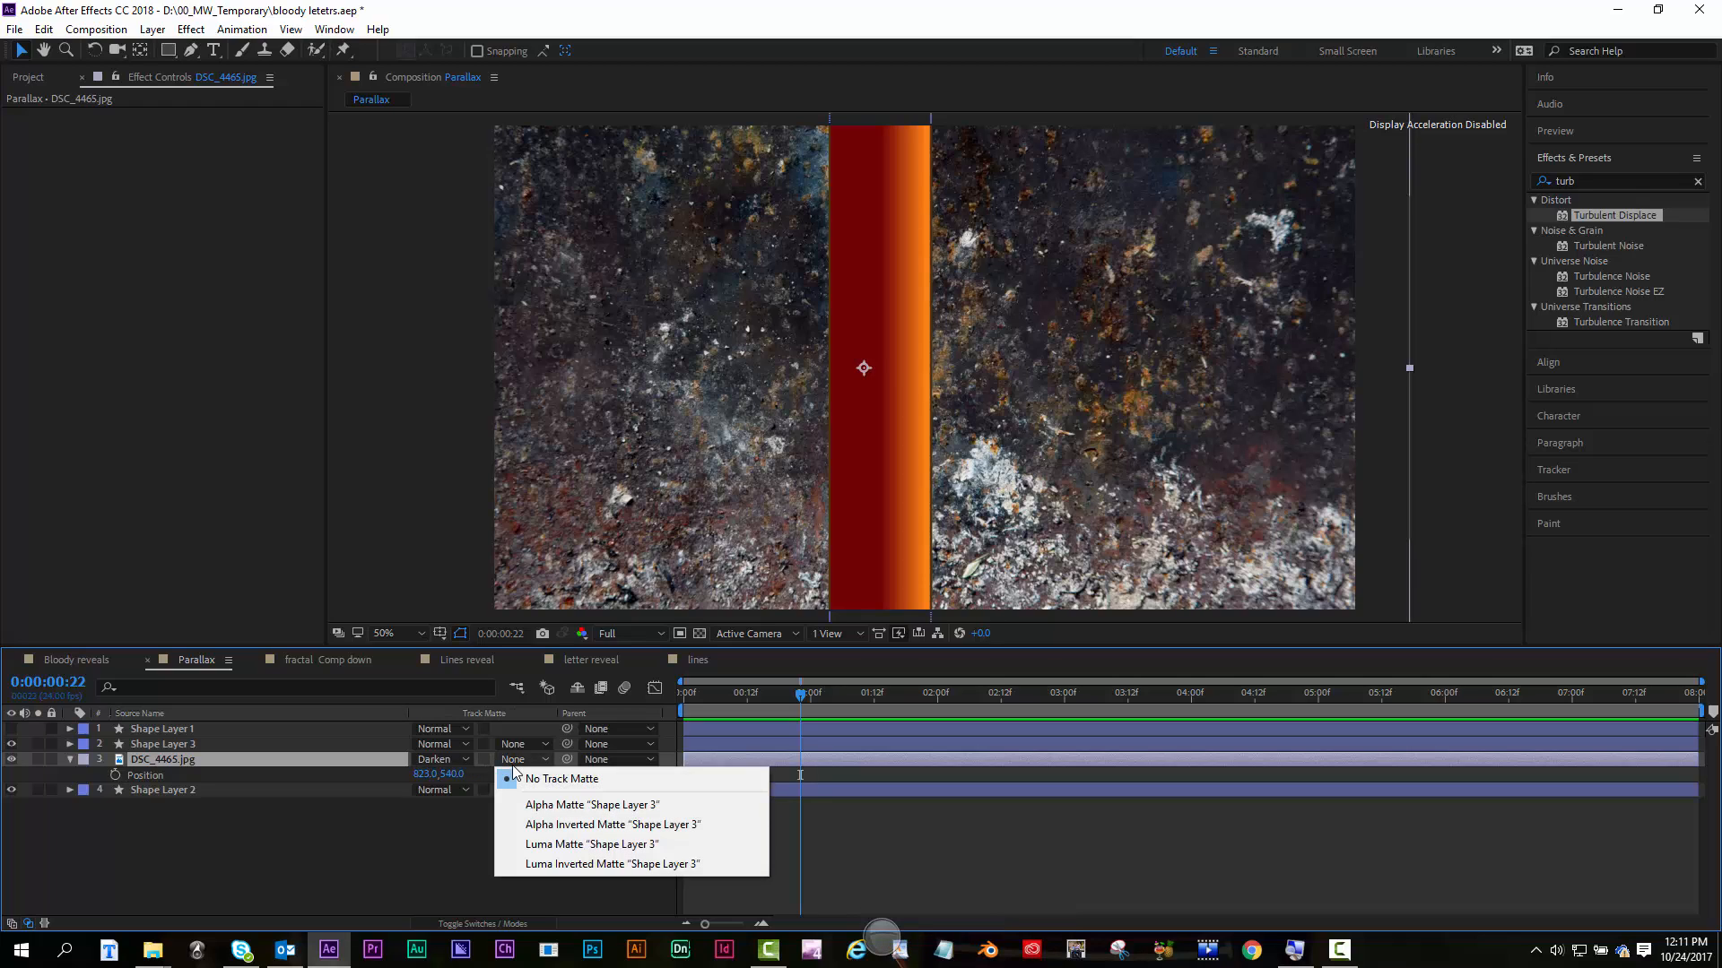
{"action": "left_click", "coordinate": [549, 804]}
{"action": "left_click", "coordinate": [551, 891]}
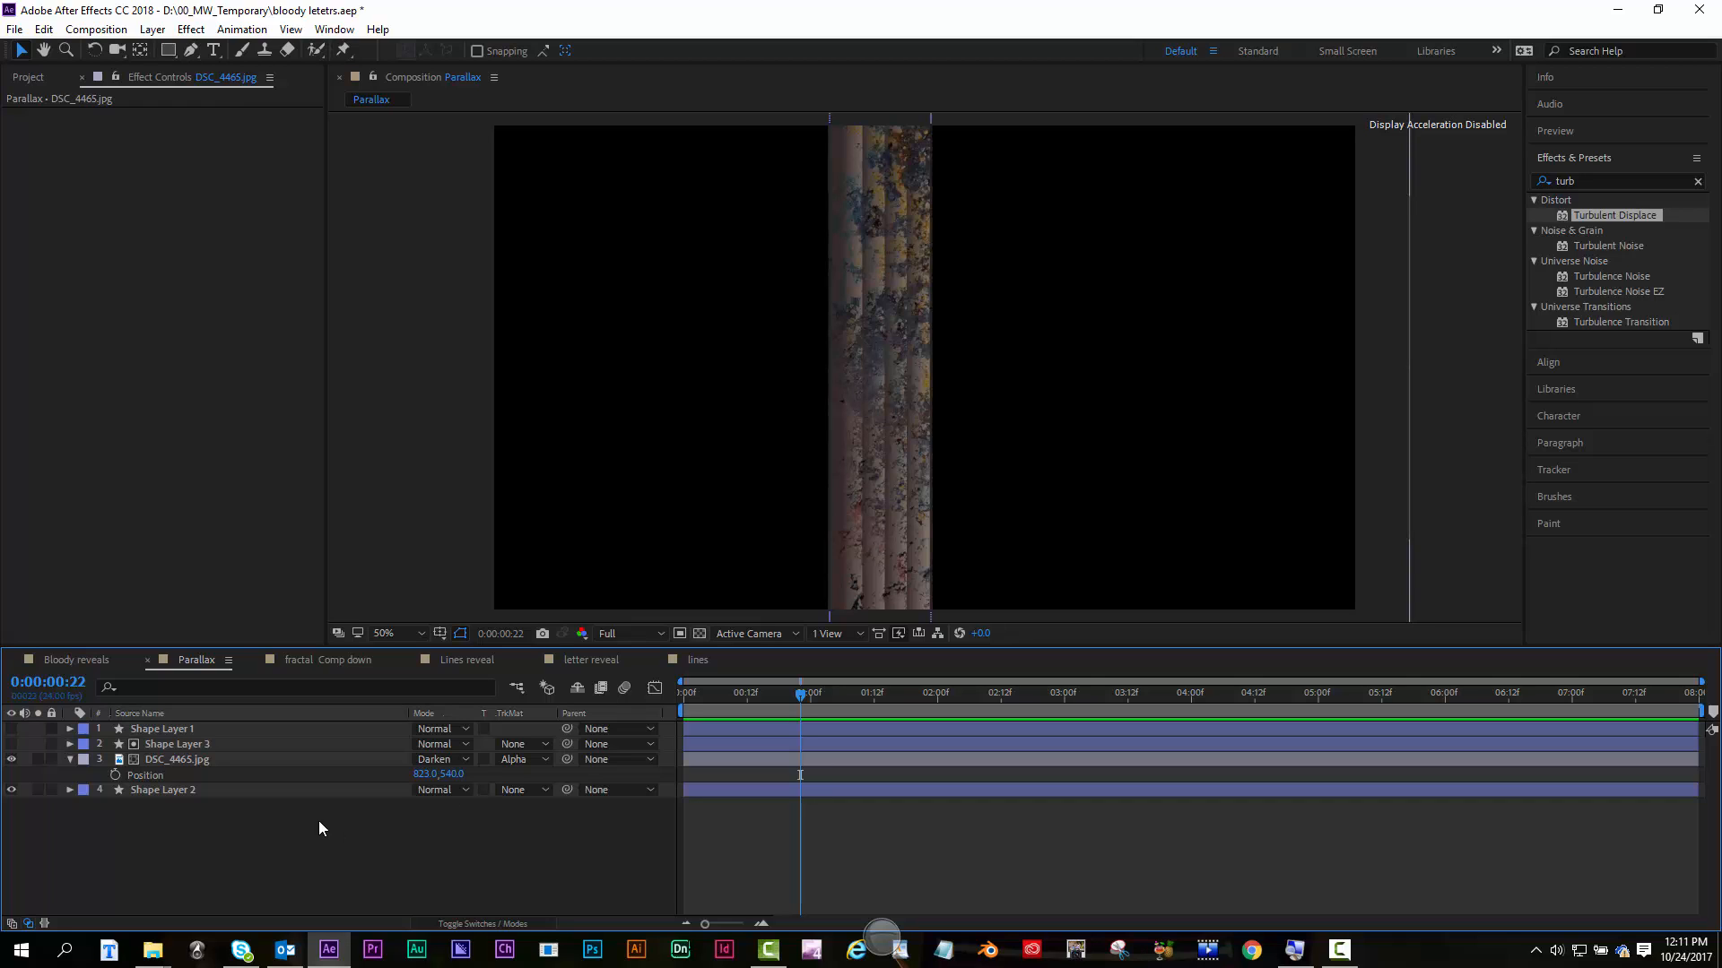
Pre-compose Shape Layer 3, DSC_4465.jpg and Shape Layer 2 into a composition named Pillar, moving all attributes into it
{"action": "left_click", "coordinate": [182, 744]}
{"action": "left_click", "coordinate": [156, 792], "text": "shift"}
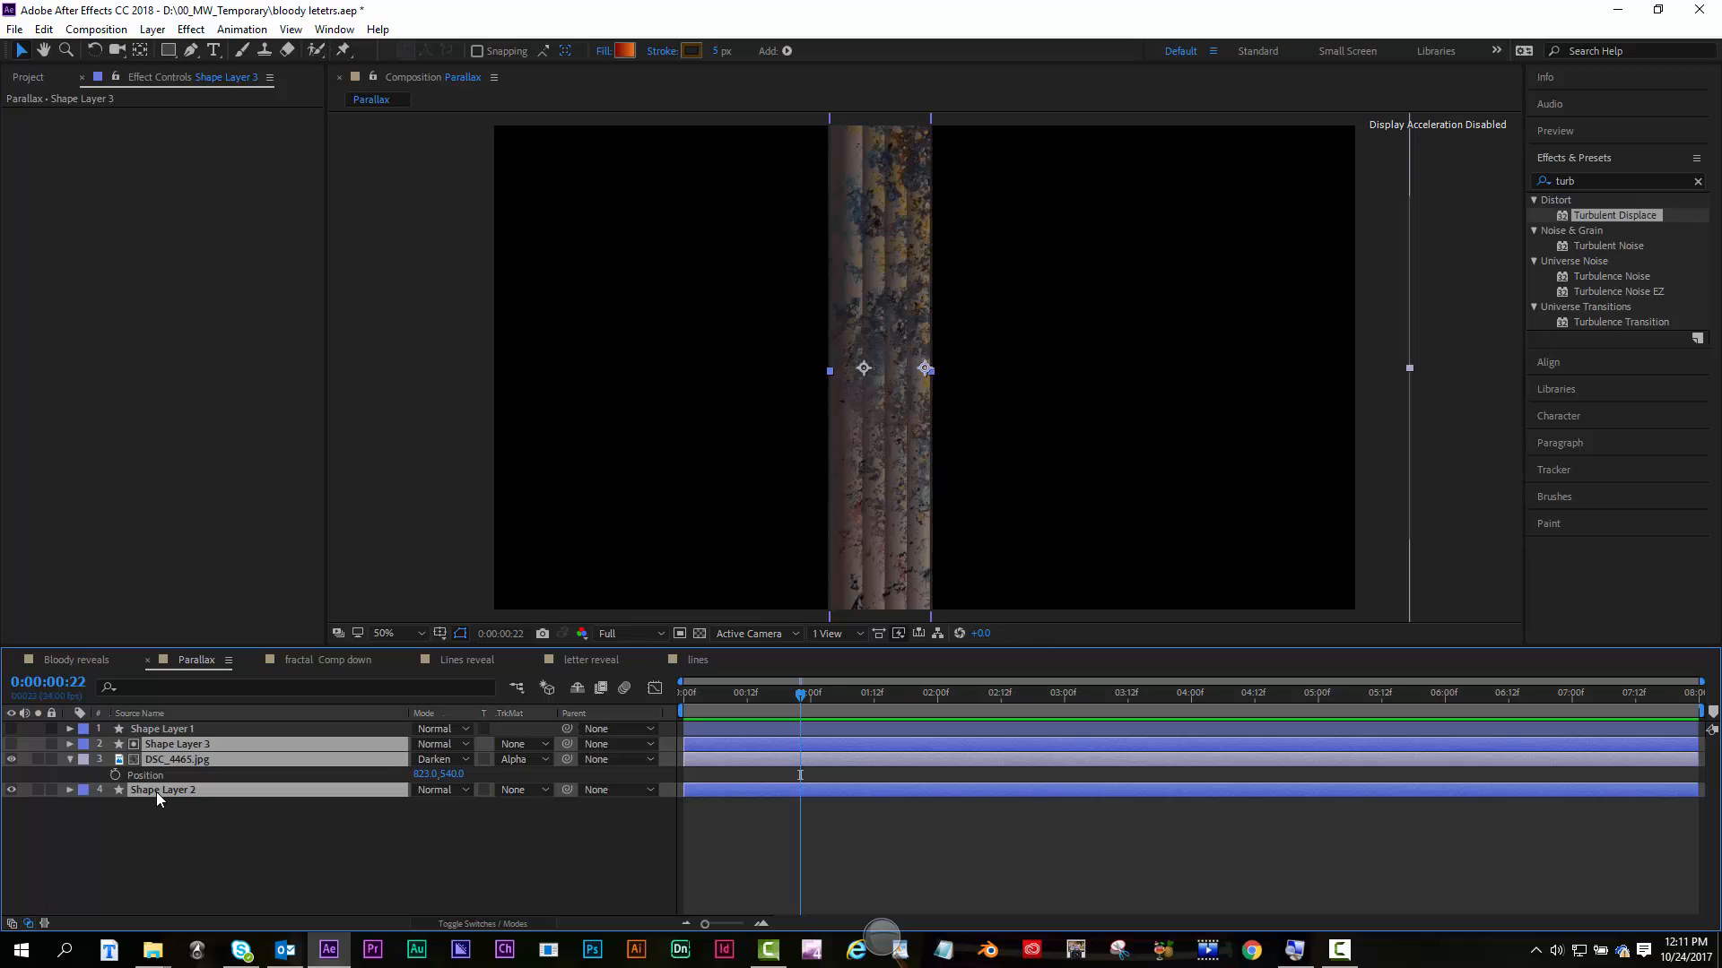
{"action": "right_click", "coordinate": [156, 793]}
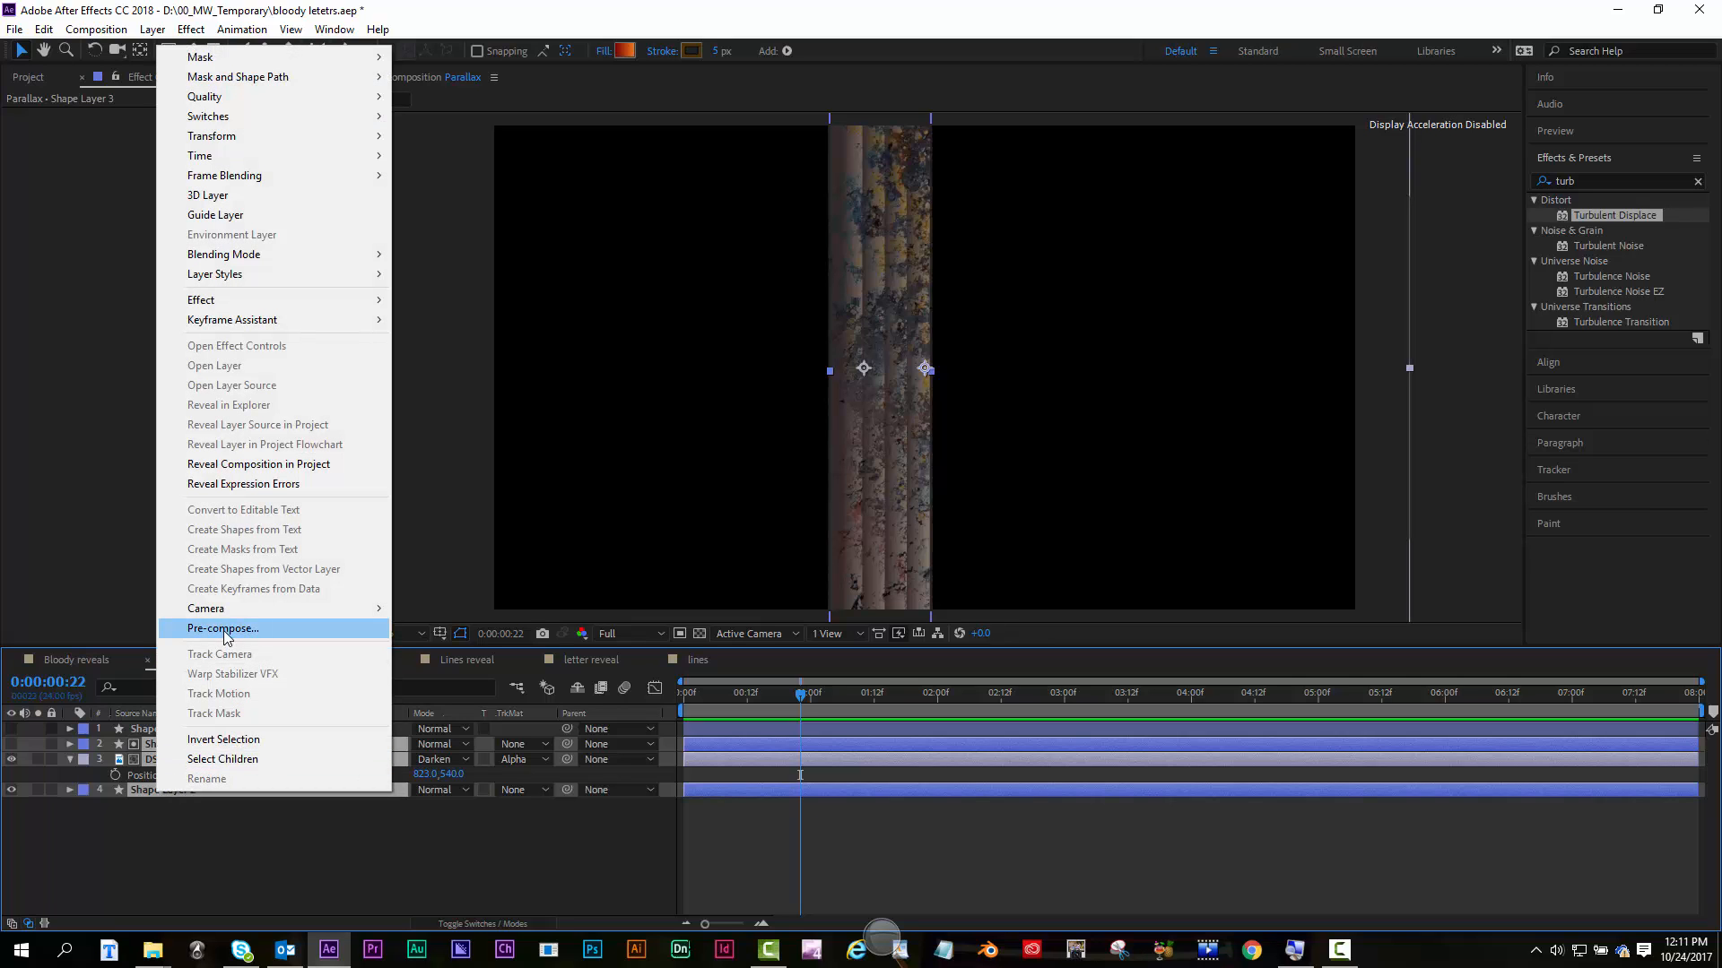
{"action": "left_click", "coordinate": [223, 631]}
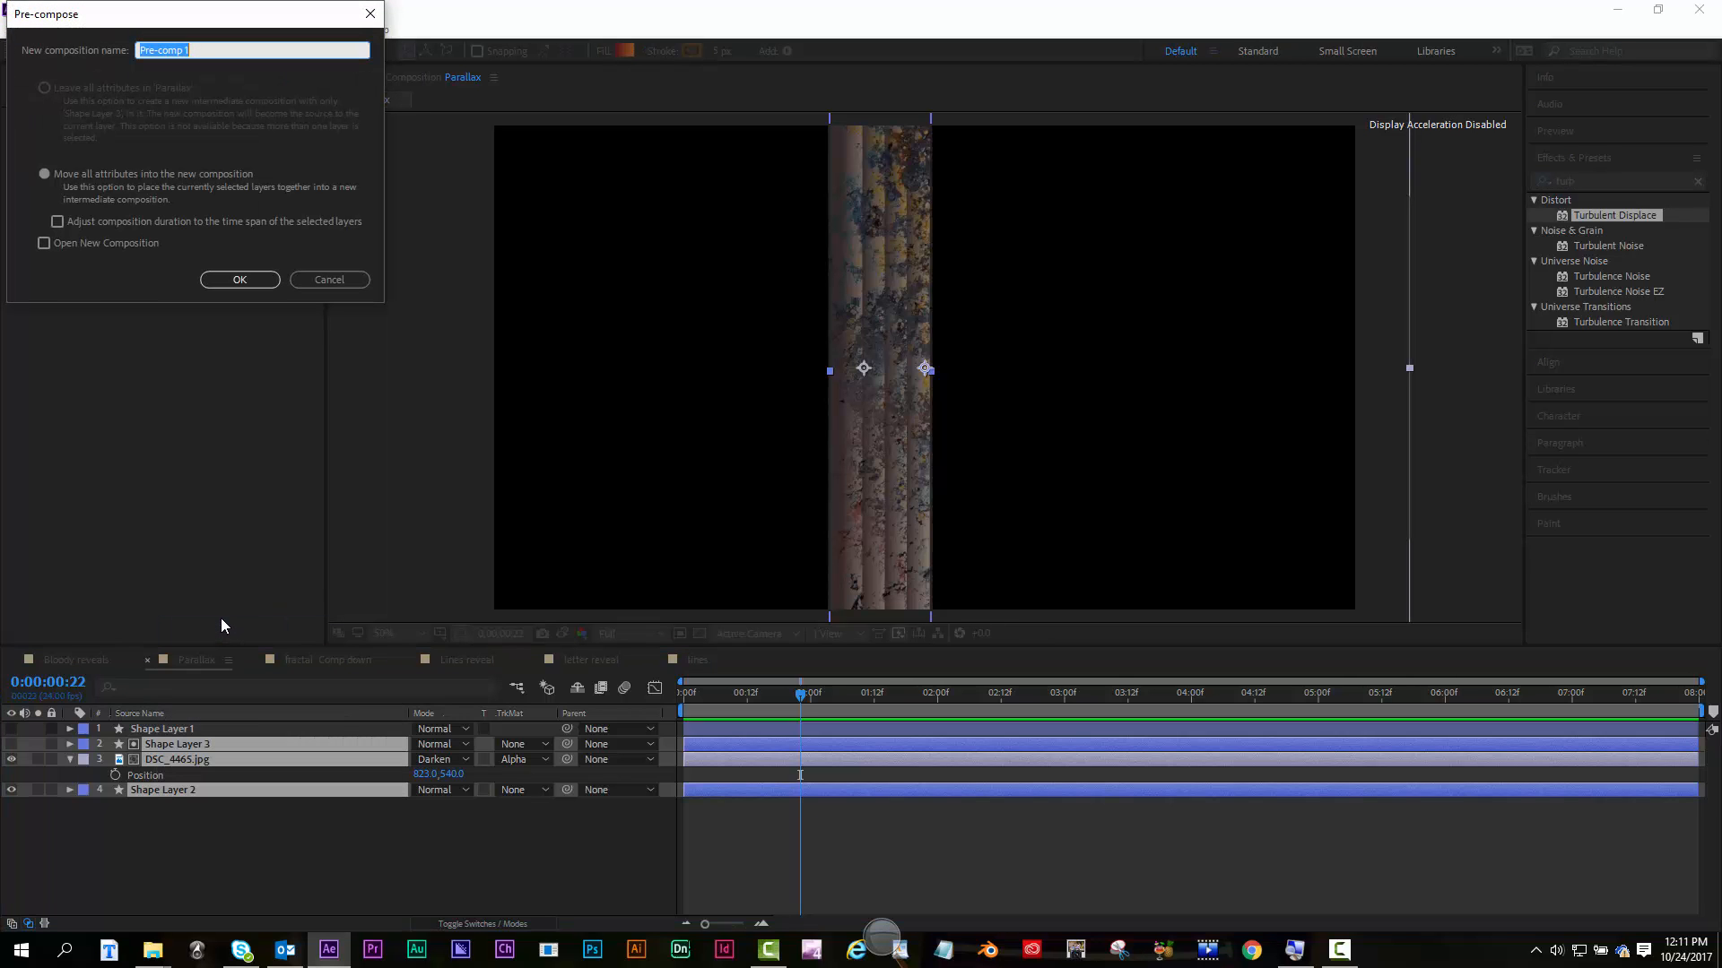
{"action": "type", "text": "Pillar"}
{"action": "left_click", "coordinate": [105, 185]}
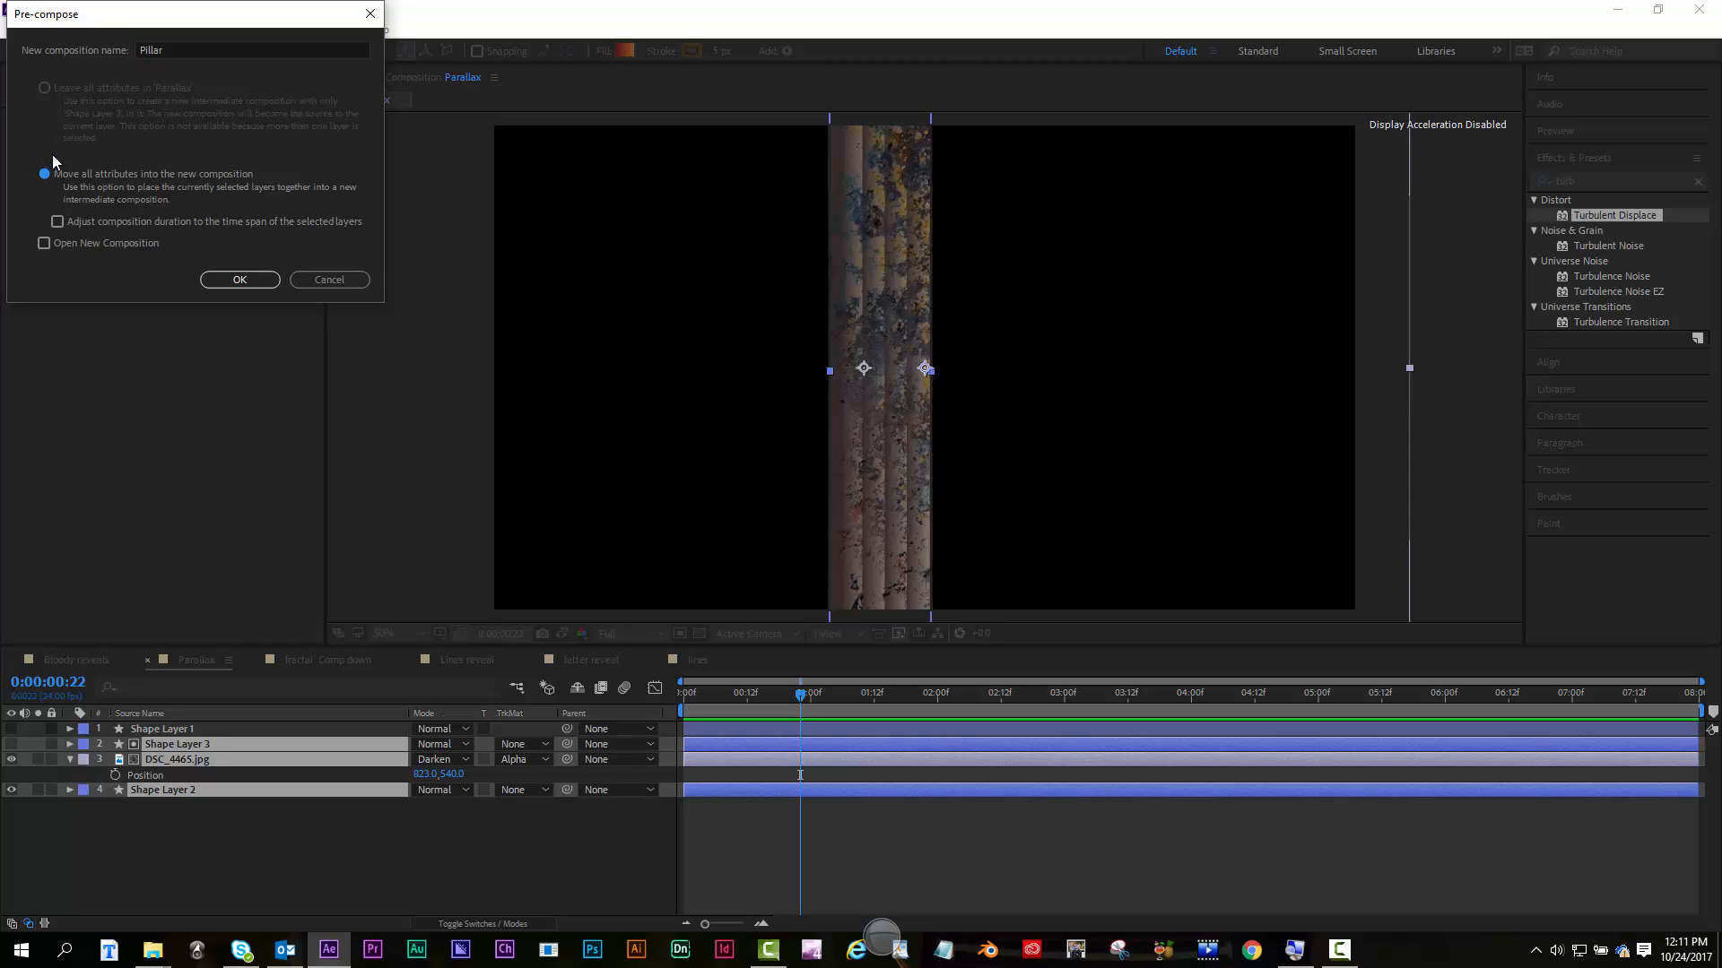
{"action": "left_click", "coordinate": [237, 278]}
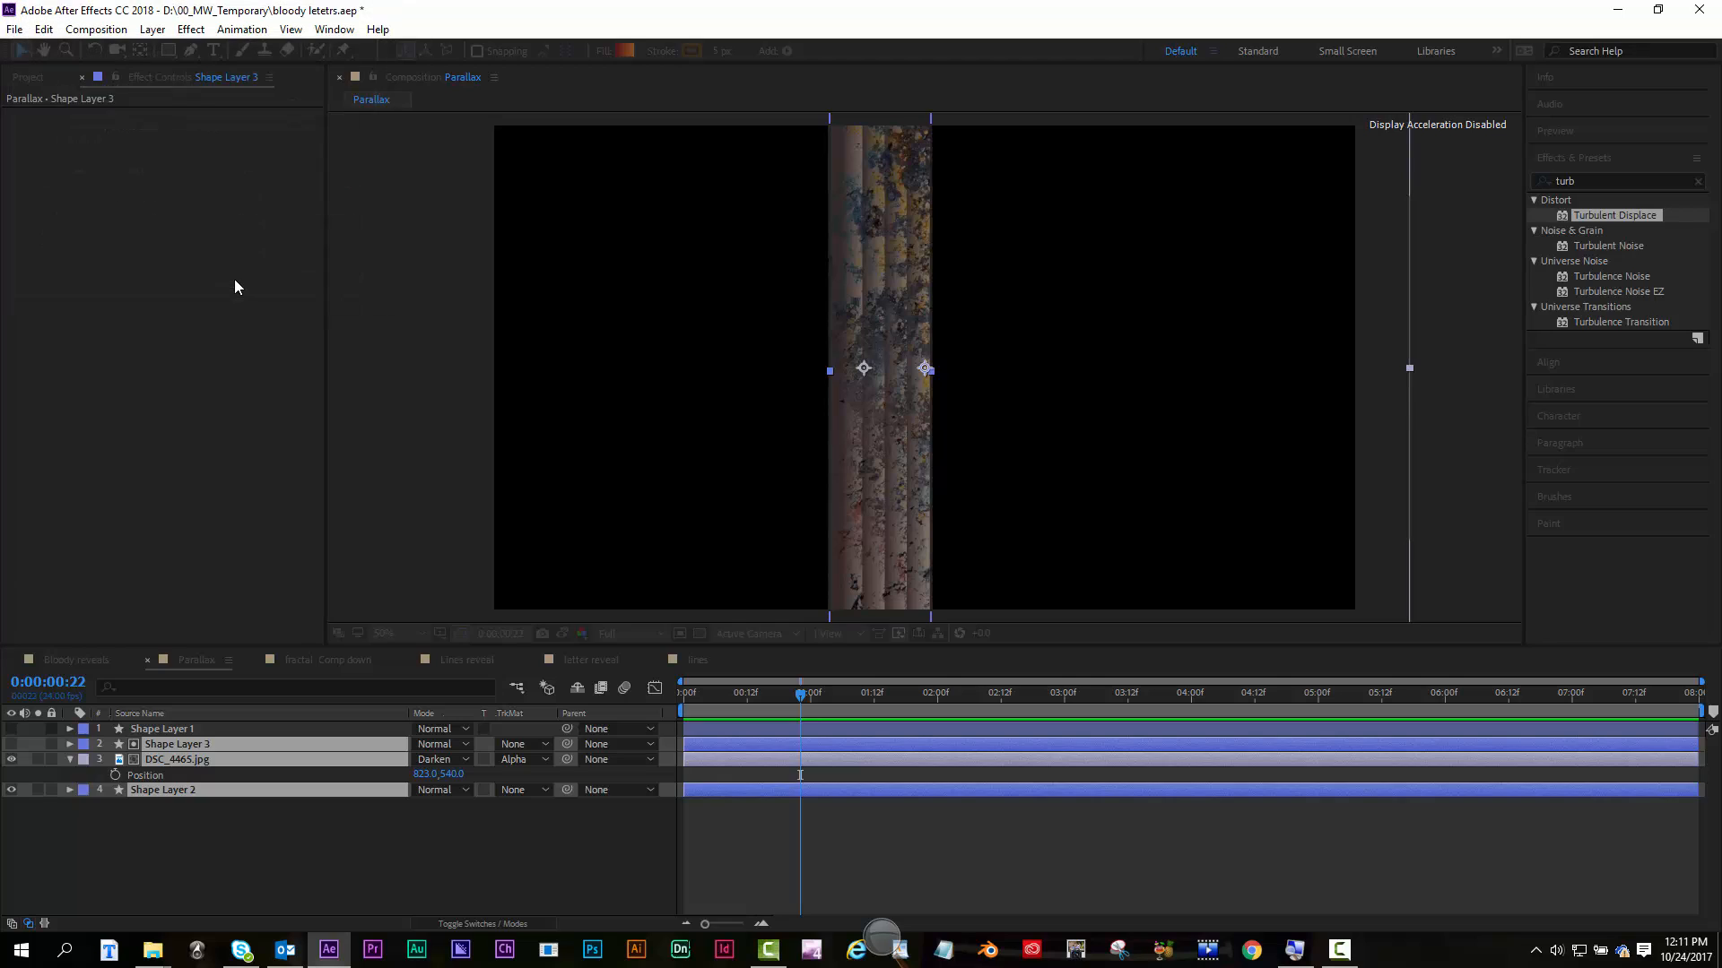
{"action": "left_click", "coordinate": [150, 800]}
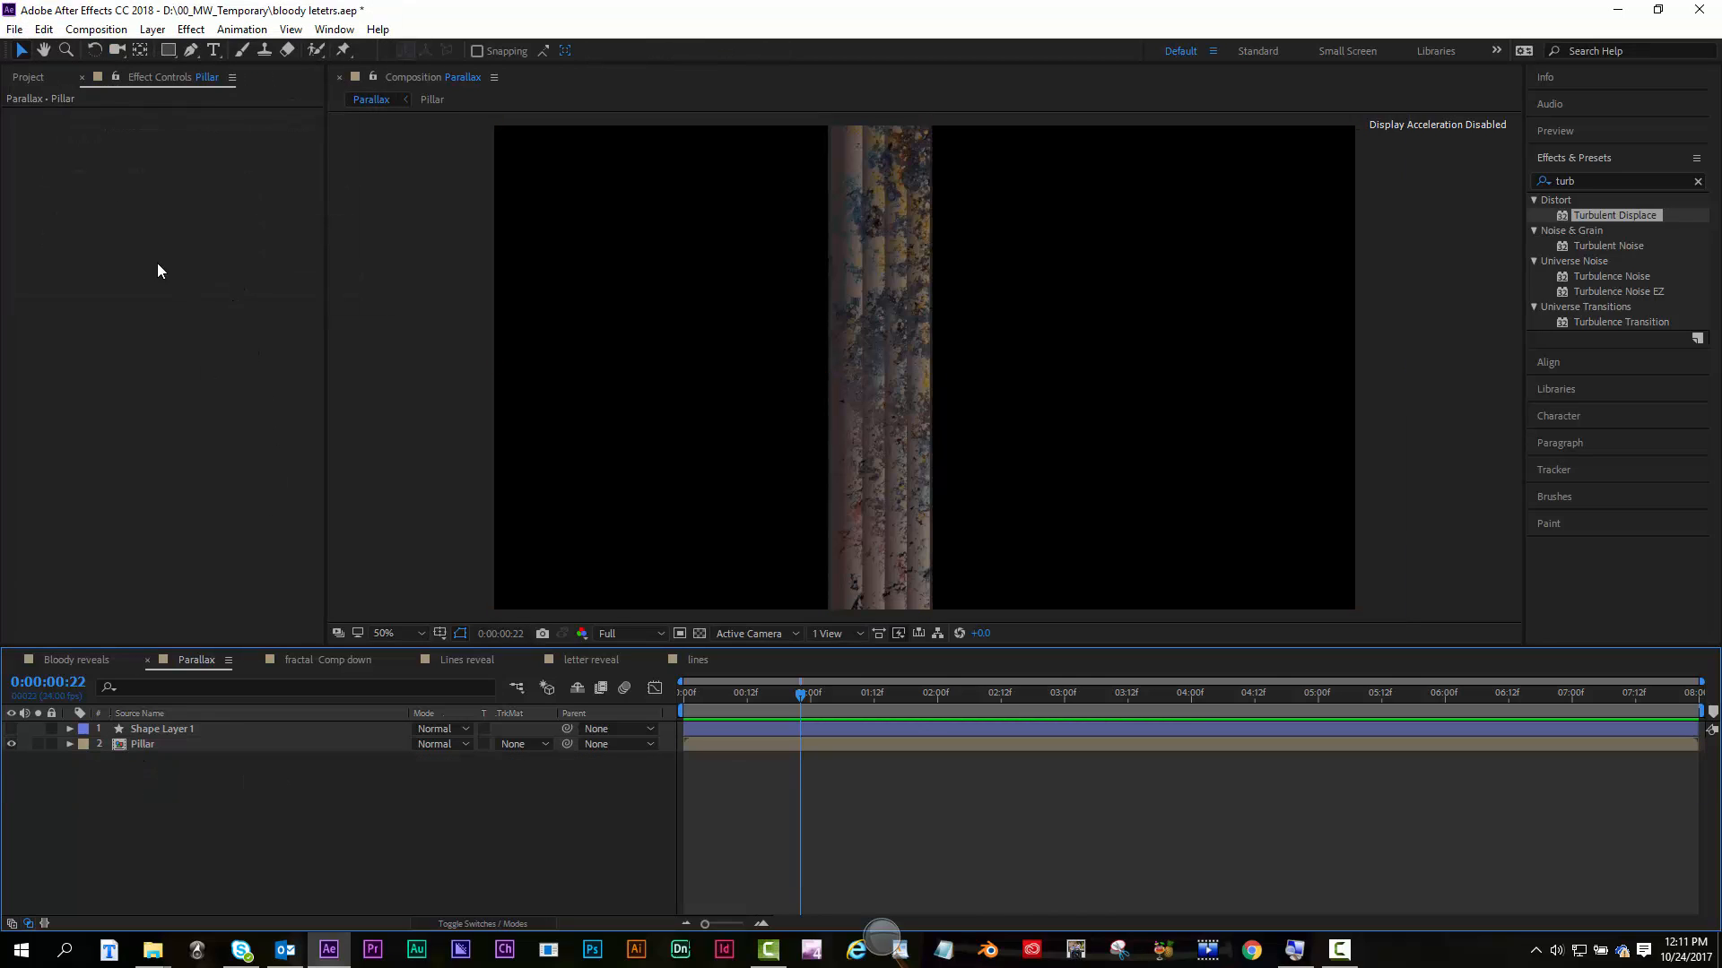
Duplicate the Pillar composition in the project and open the copy
{"action": "left_click", "coordinate": [30, 78]}
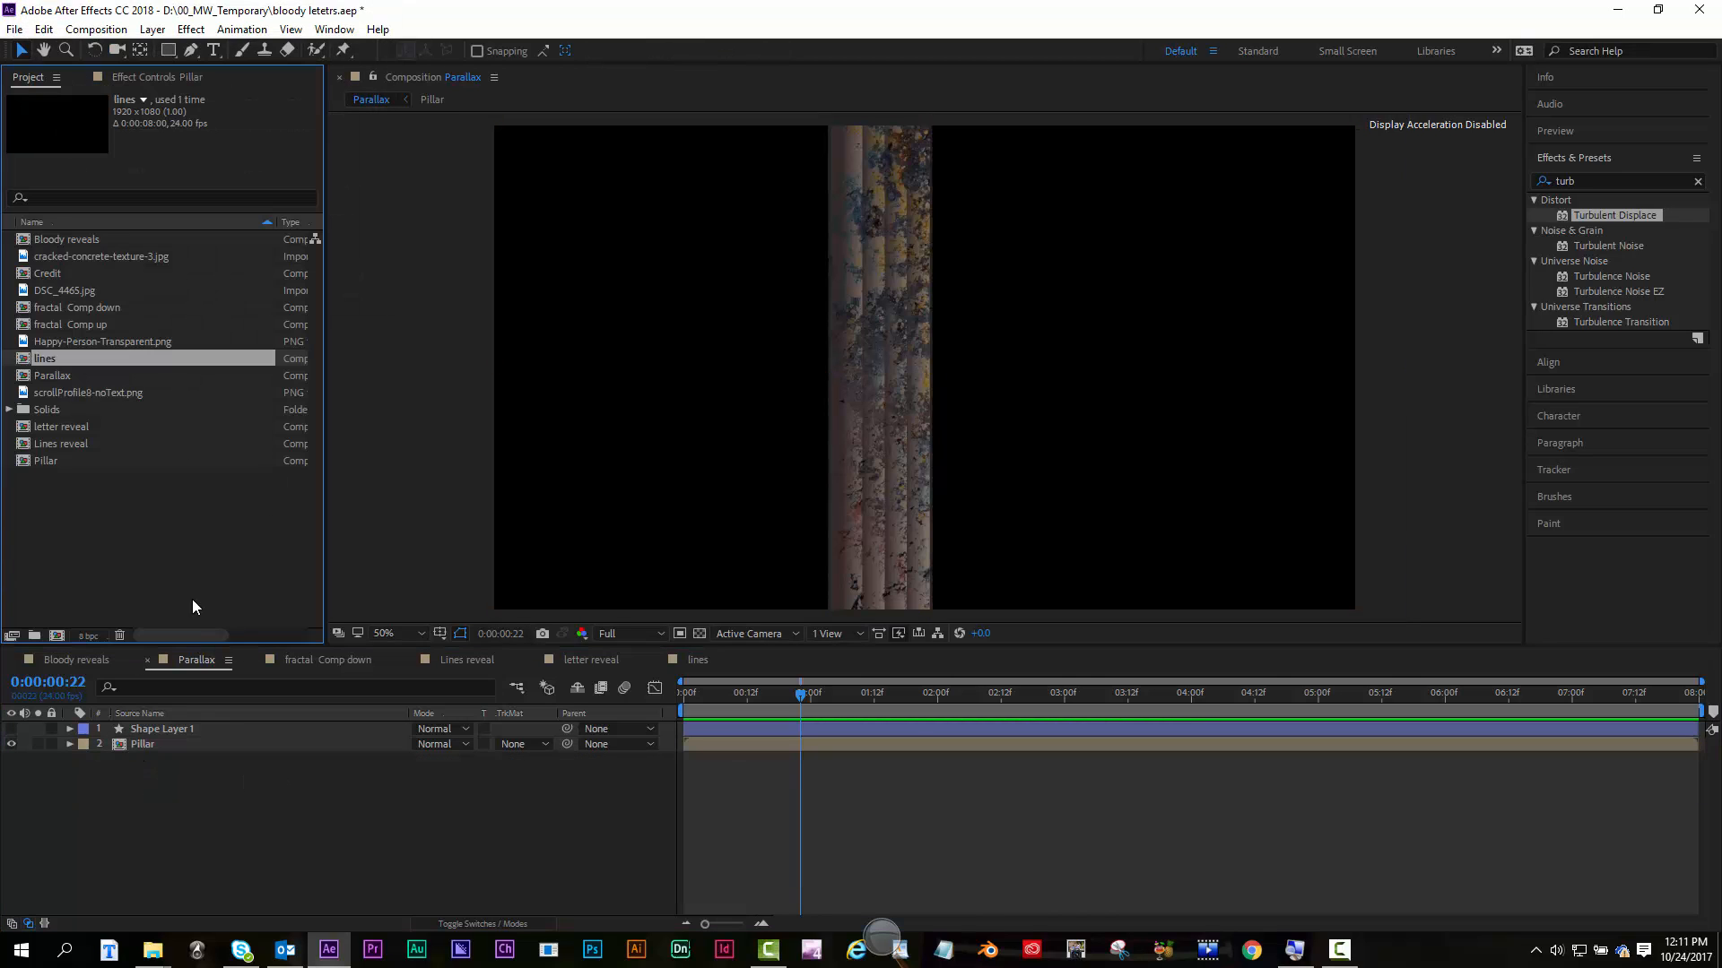
{"action": "left_click", "coordinate": [139, 745]}
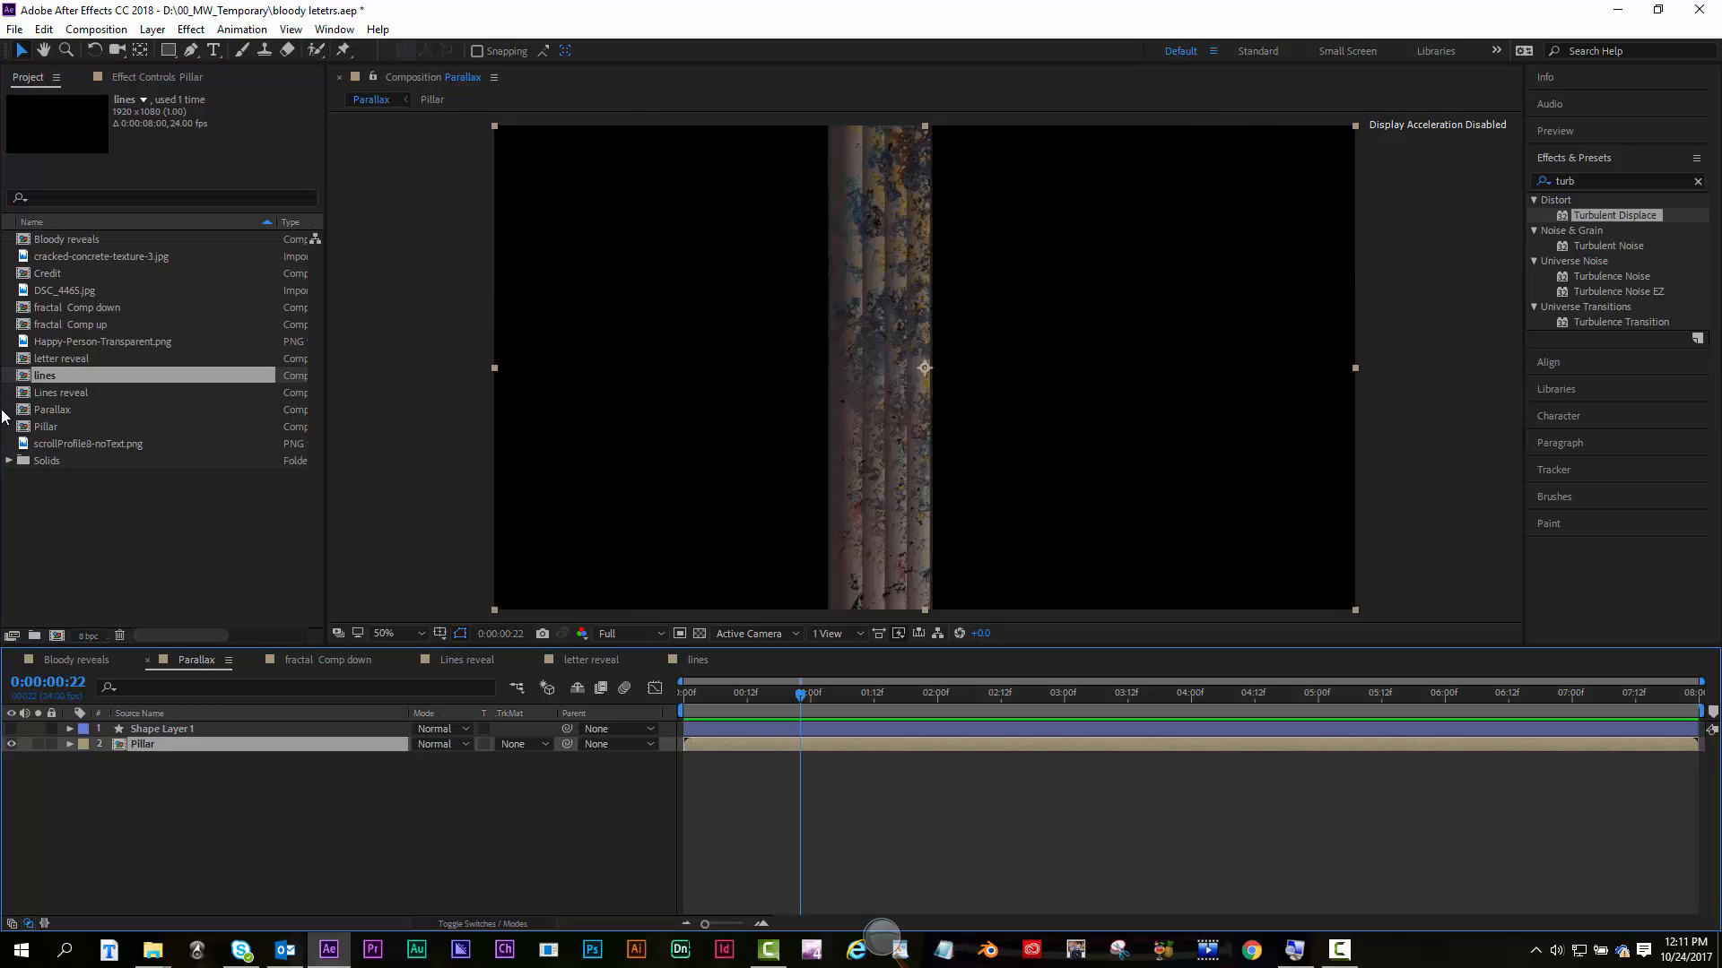
{"action": "left_click", "coordinate": [66, 494]}
{"action": "left_click", "coordinate": [47, 428]}
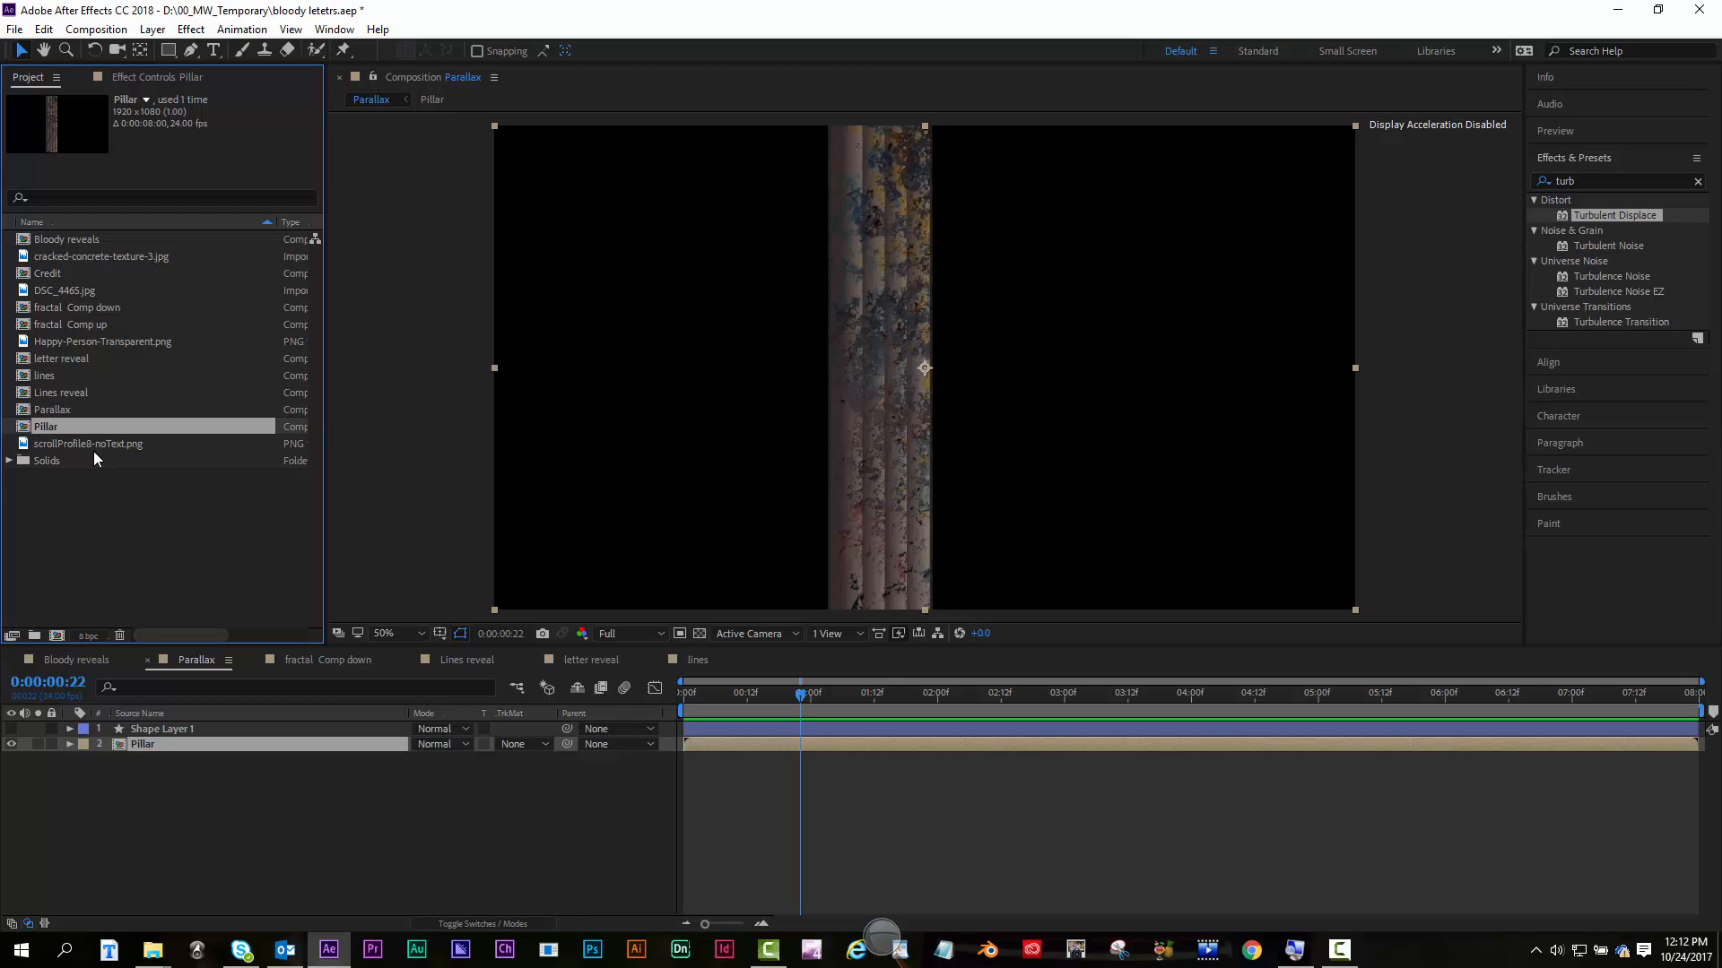
{"action": "key", "text": "ctrl+d"}
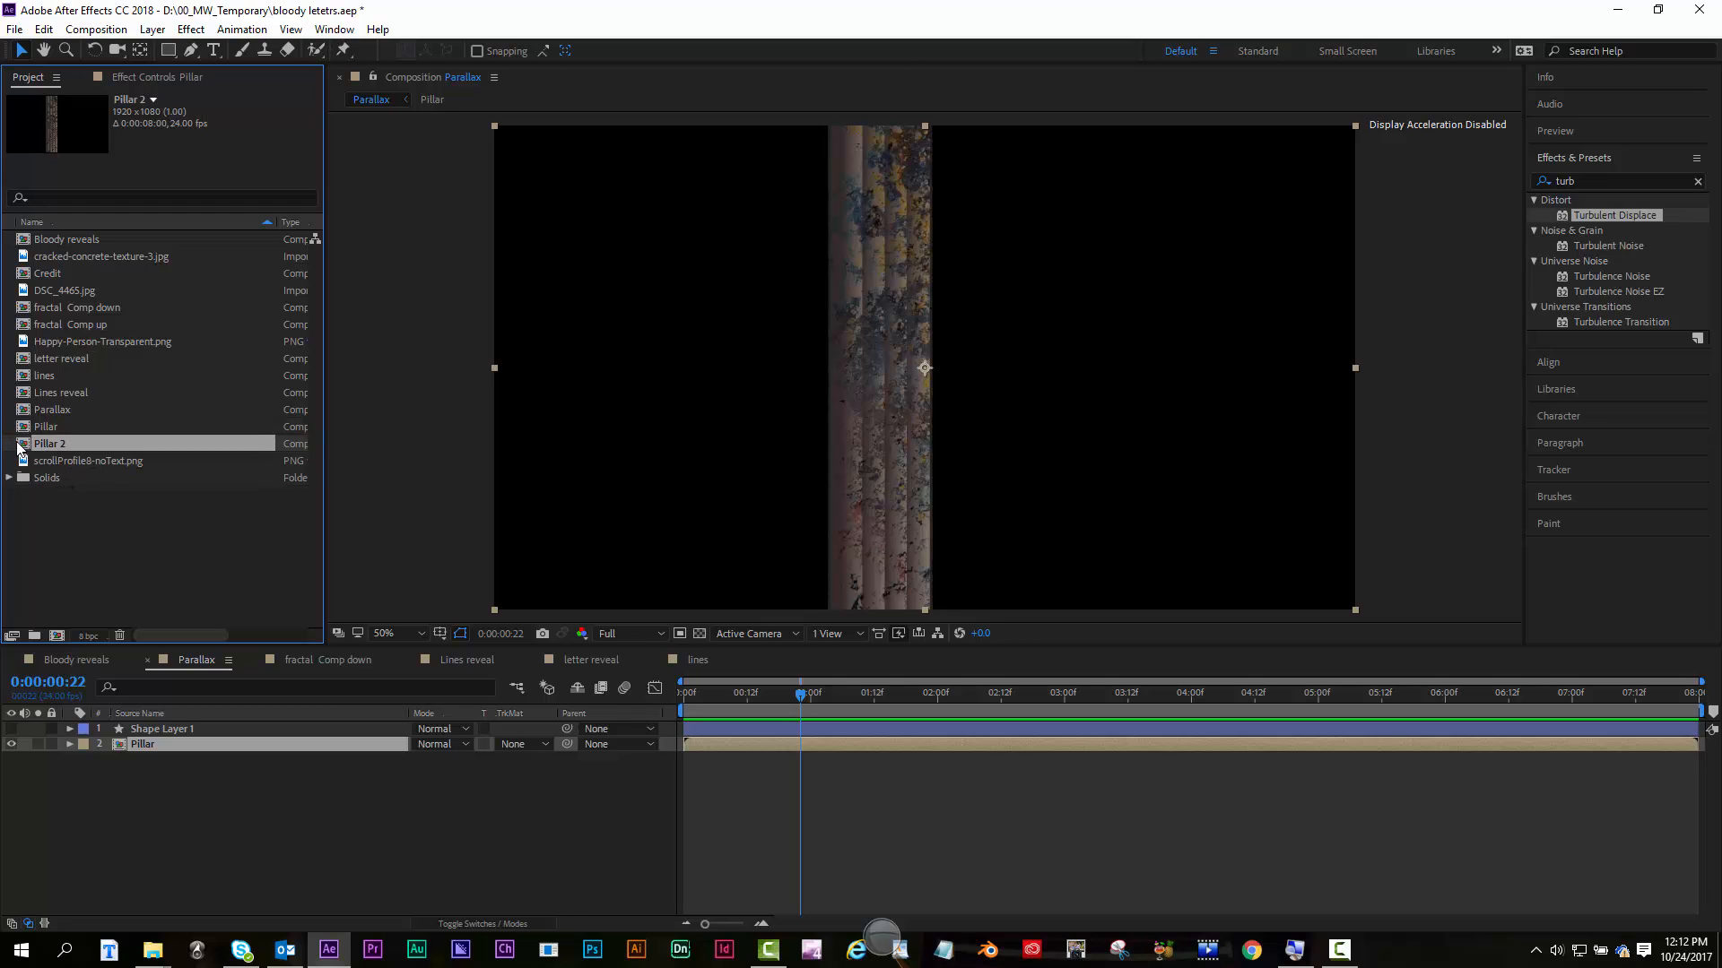
{"action": "double_click", "coordinate": [23, 446]}
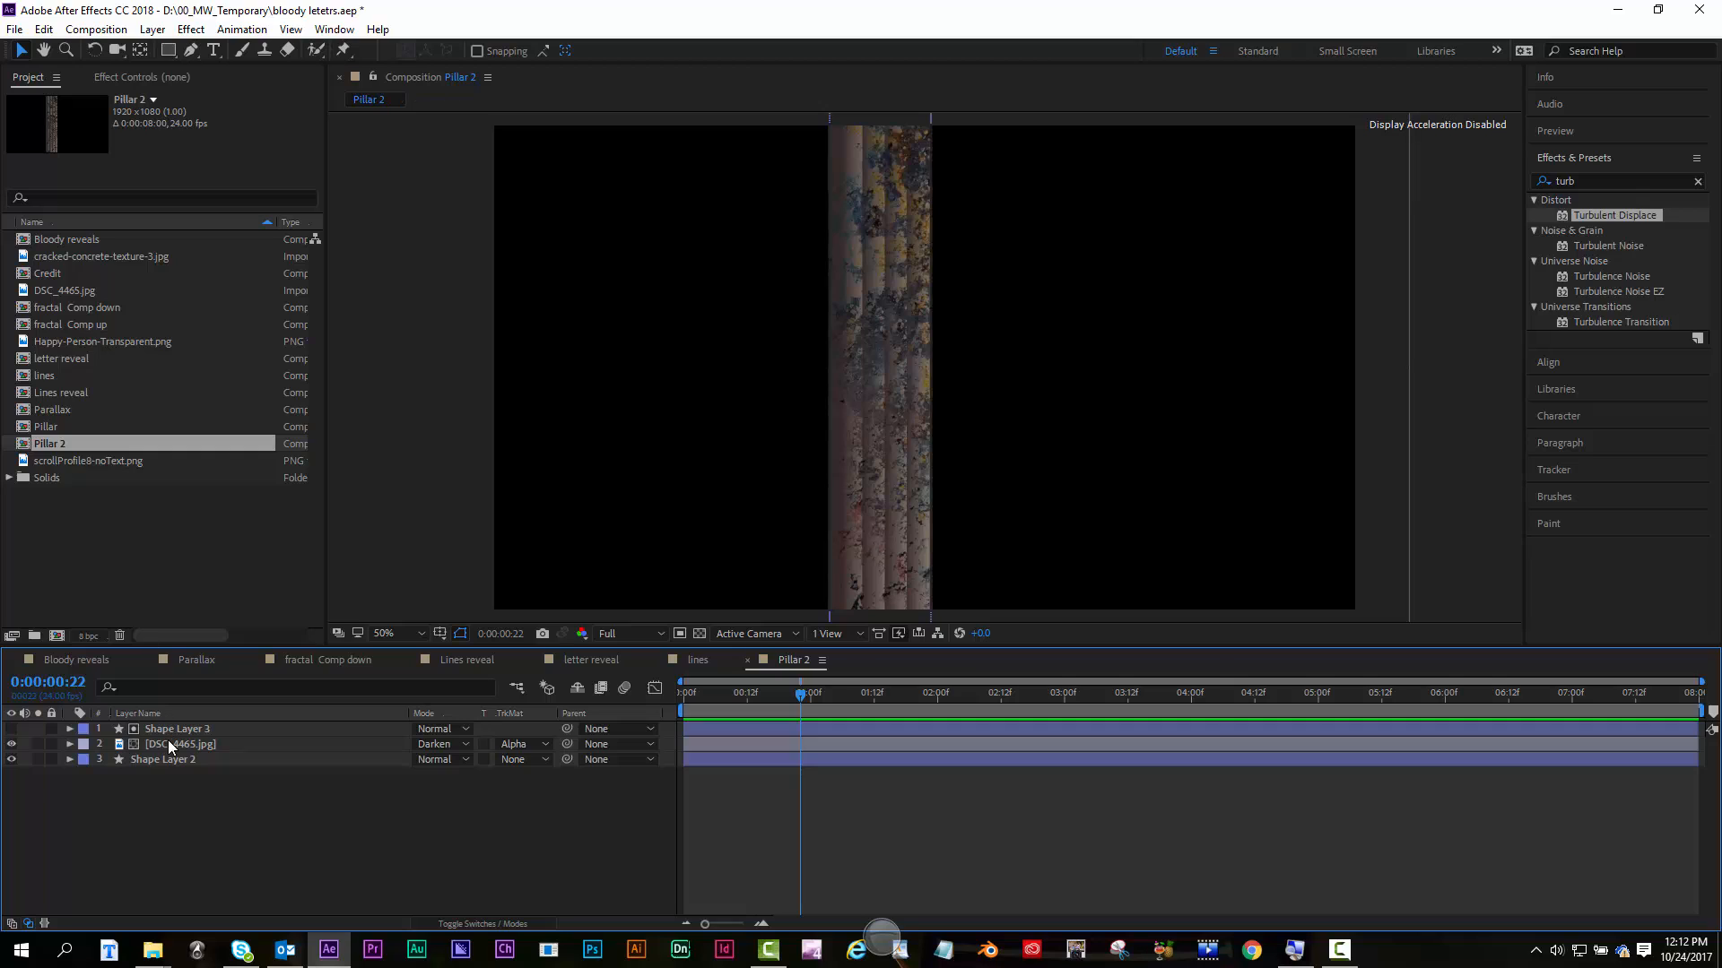
Shift the DSC_4465.jpg texture in Pillar 2 horizontally to an X position of 366
{"action": "left_click", "coordinate": [168, 743]}
{"action": "key", "text": "p"}
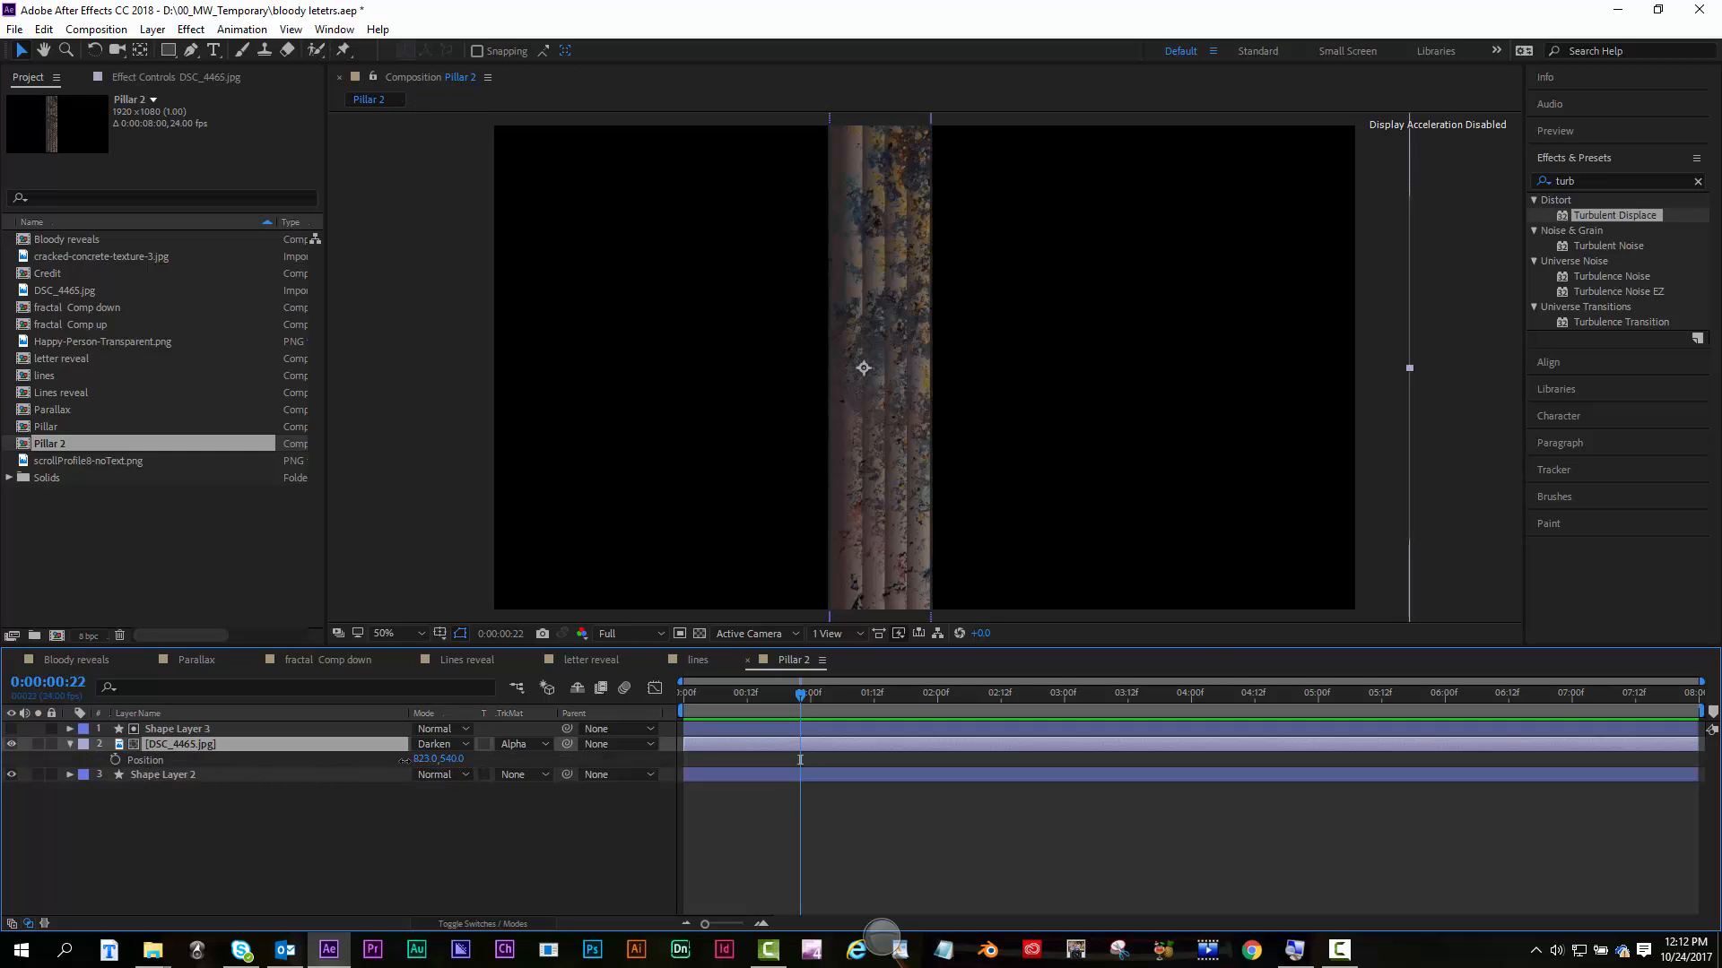
{"action": "left_click_drag", "start_coordinate": [425, 758], "coordinate": [3, 759]}
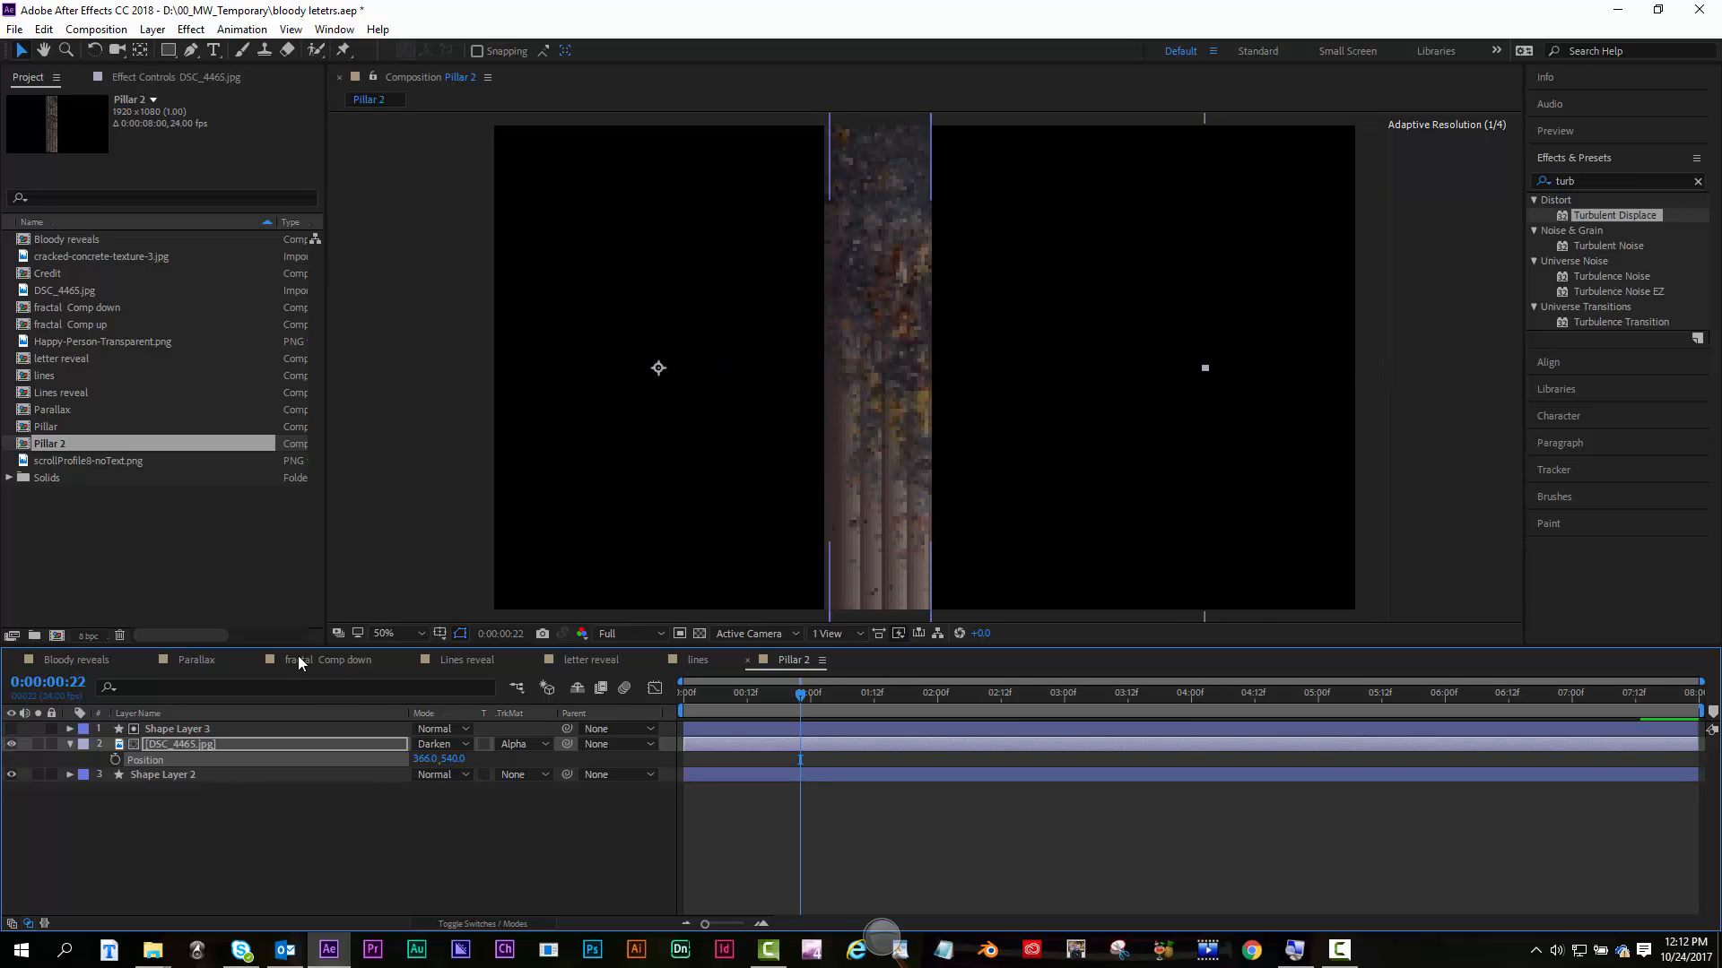
Add Pillar 2 to the Parallax composition below the Pillar layer and move it to an X position of 1645
{"action": "left_click", "coordinate": [192, 660]}
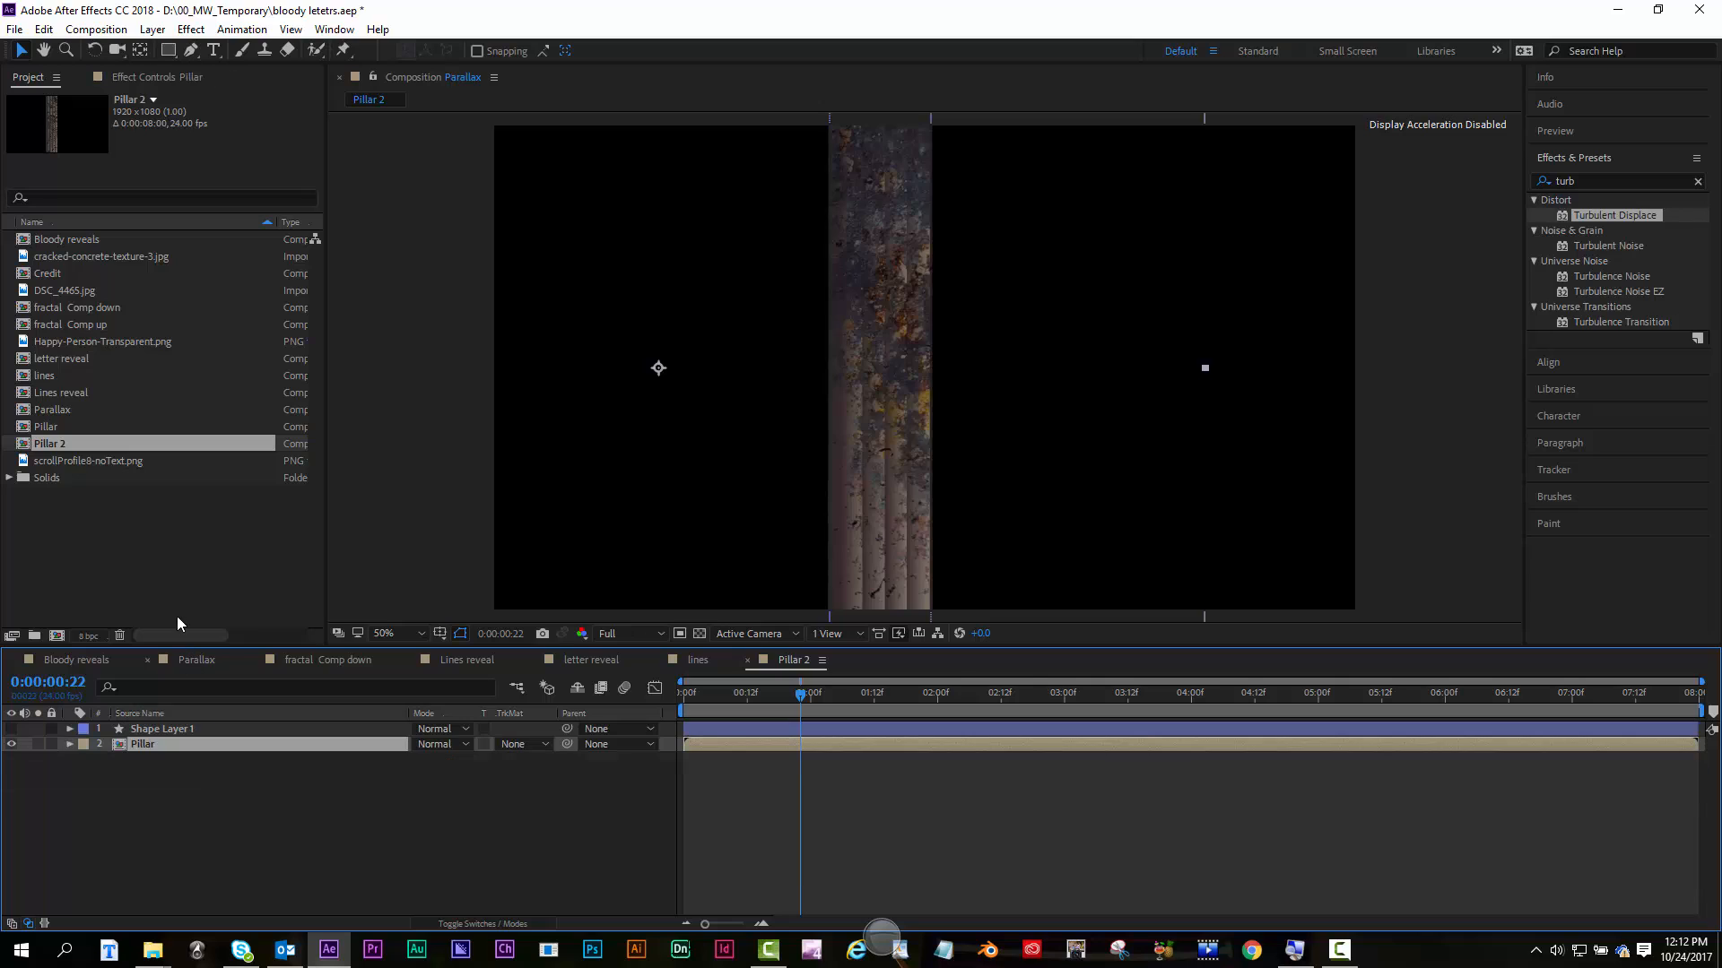
{"action": "left_click_drag", "start_coordinate": [47, 441], "coordinate": [160, 782]}
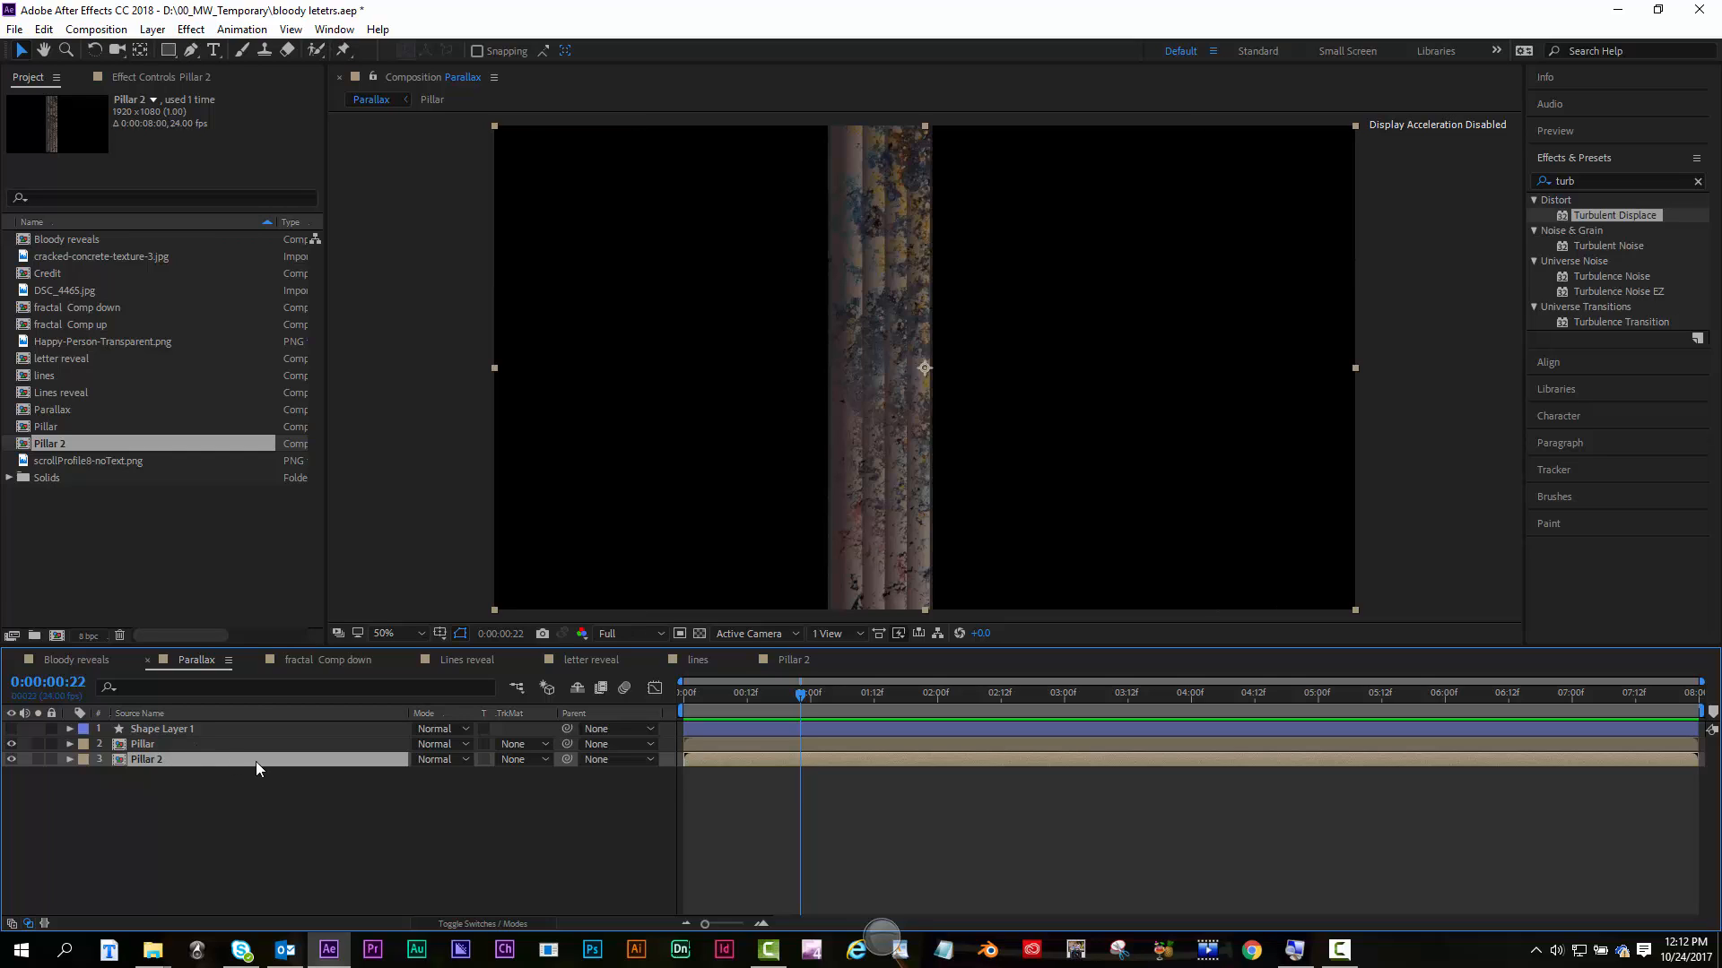
{"action": "key", "text": "p"}
{"action": "left_click_drag", "start_coordinate": [458, 774], "coordinate": [1081, 820]}
{"action": "left_click", "coordinate": [429, 848]}
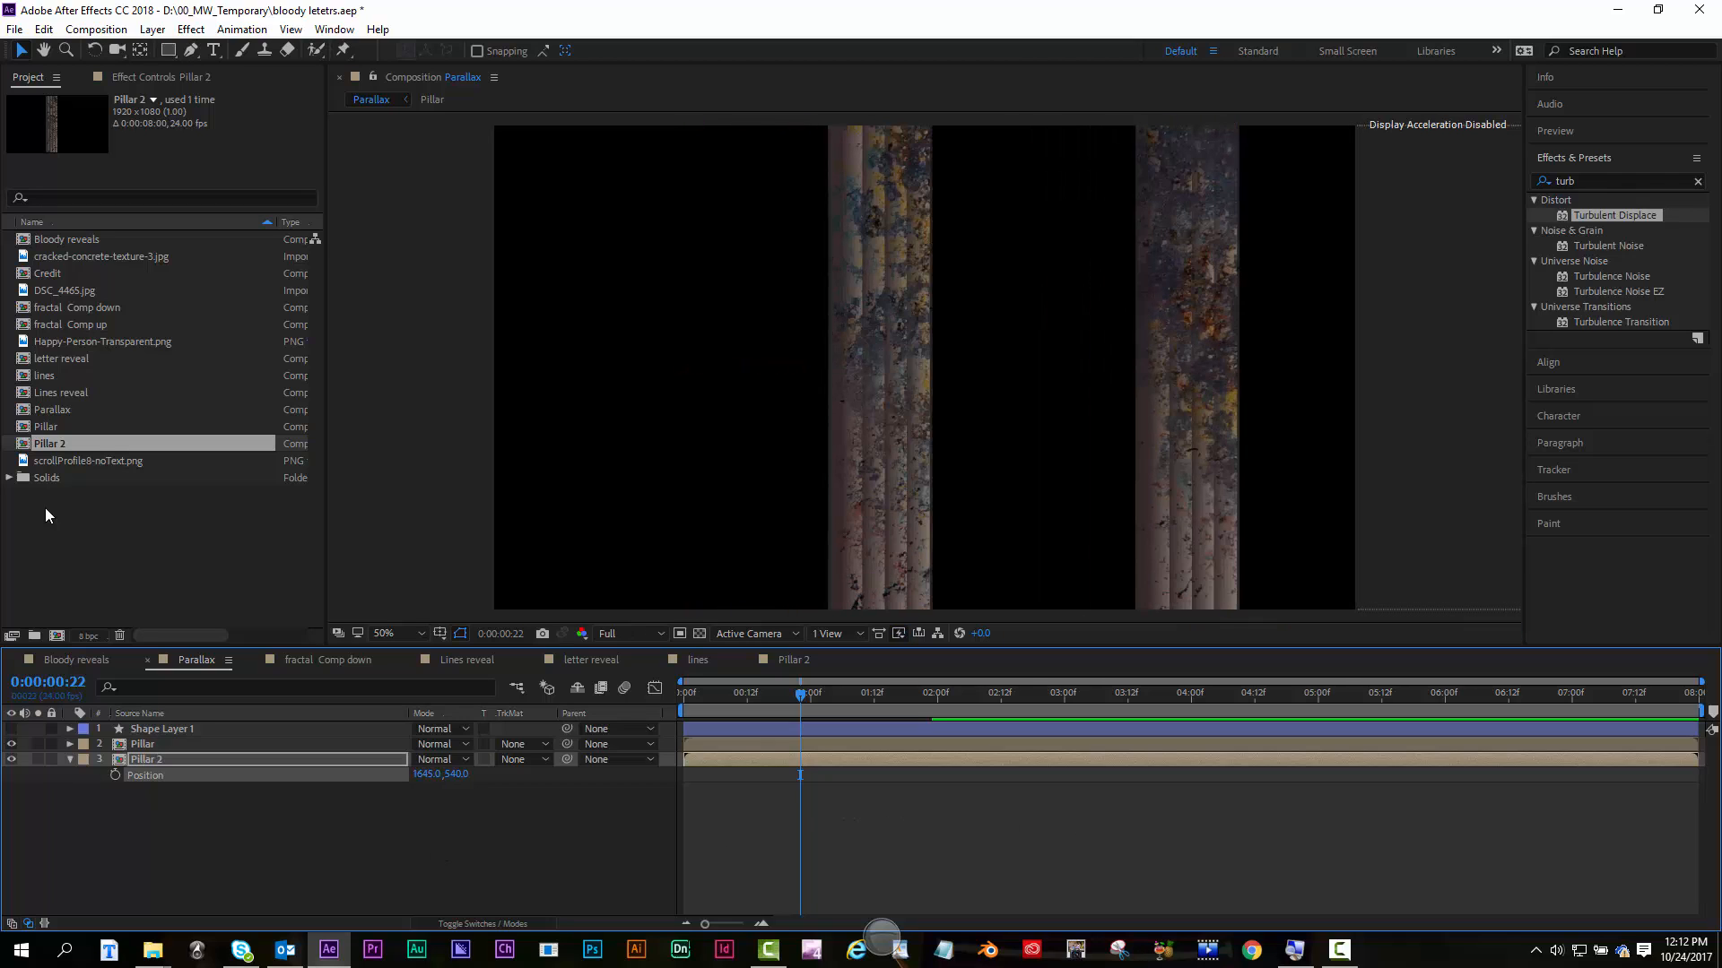
Duplicate the Pillar 2 composition and shift the DSC_4465.jpg texture in the copy to an X position of 1806
{"action": "left_click", "coordinate": [47, 445]}
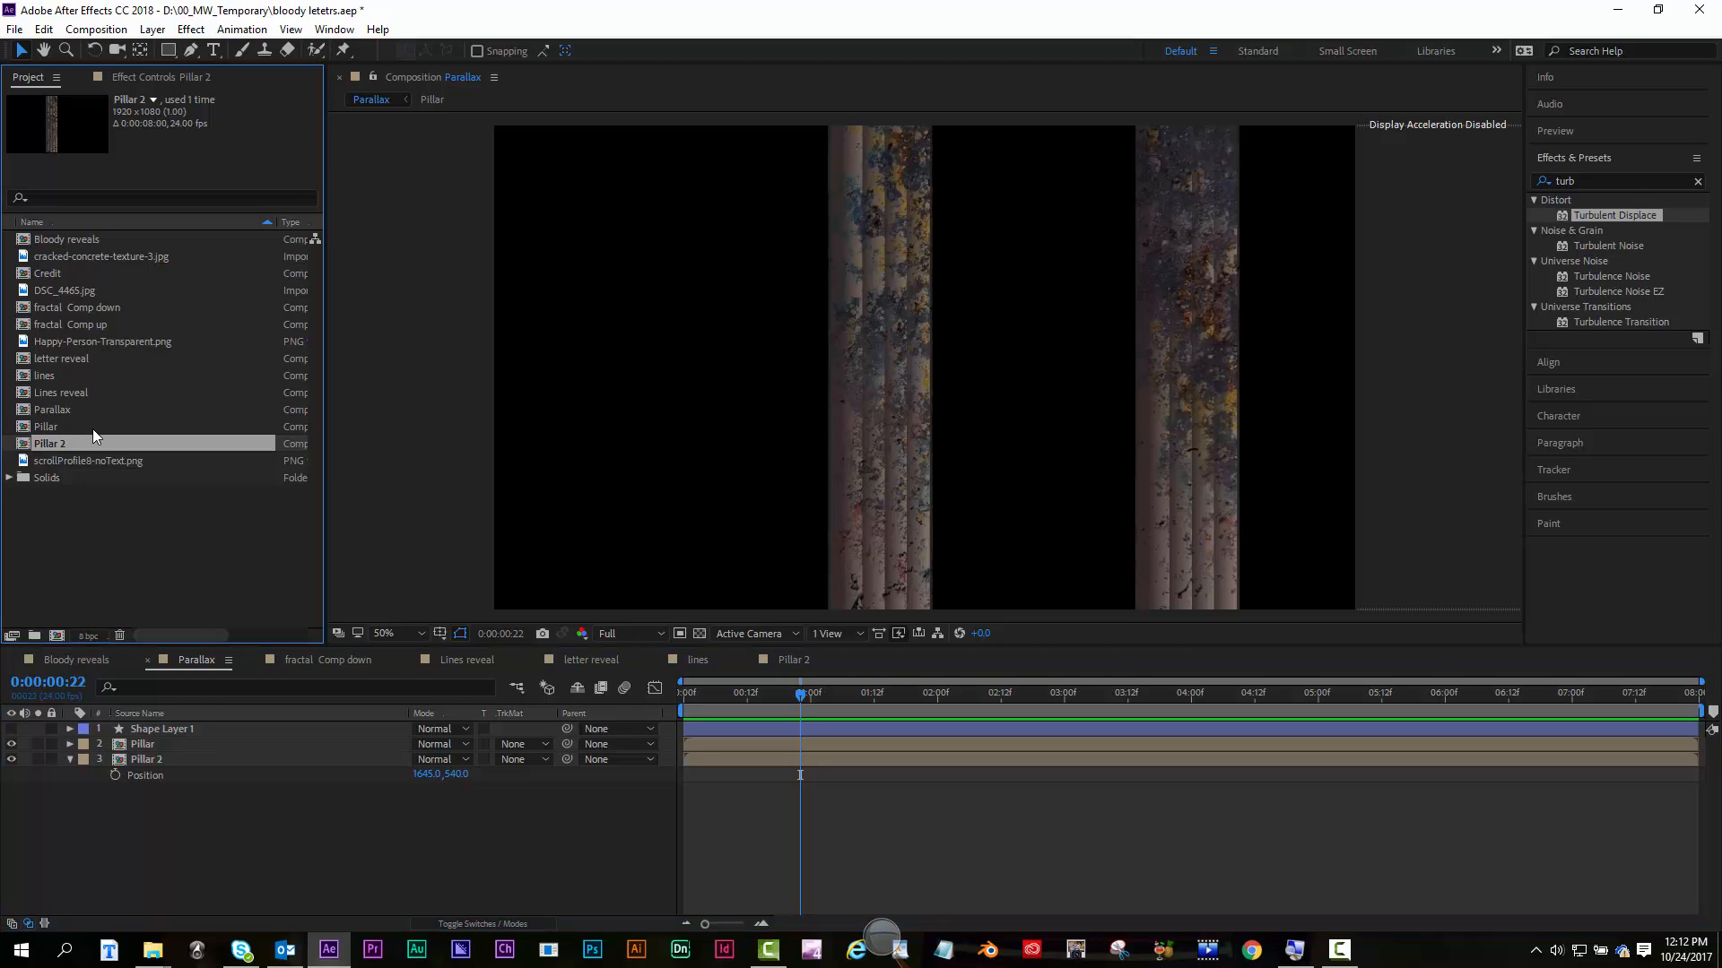
{"action": "key", "text": "ctrl+d"}
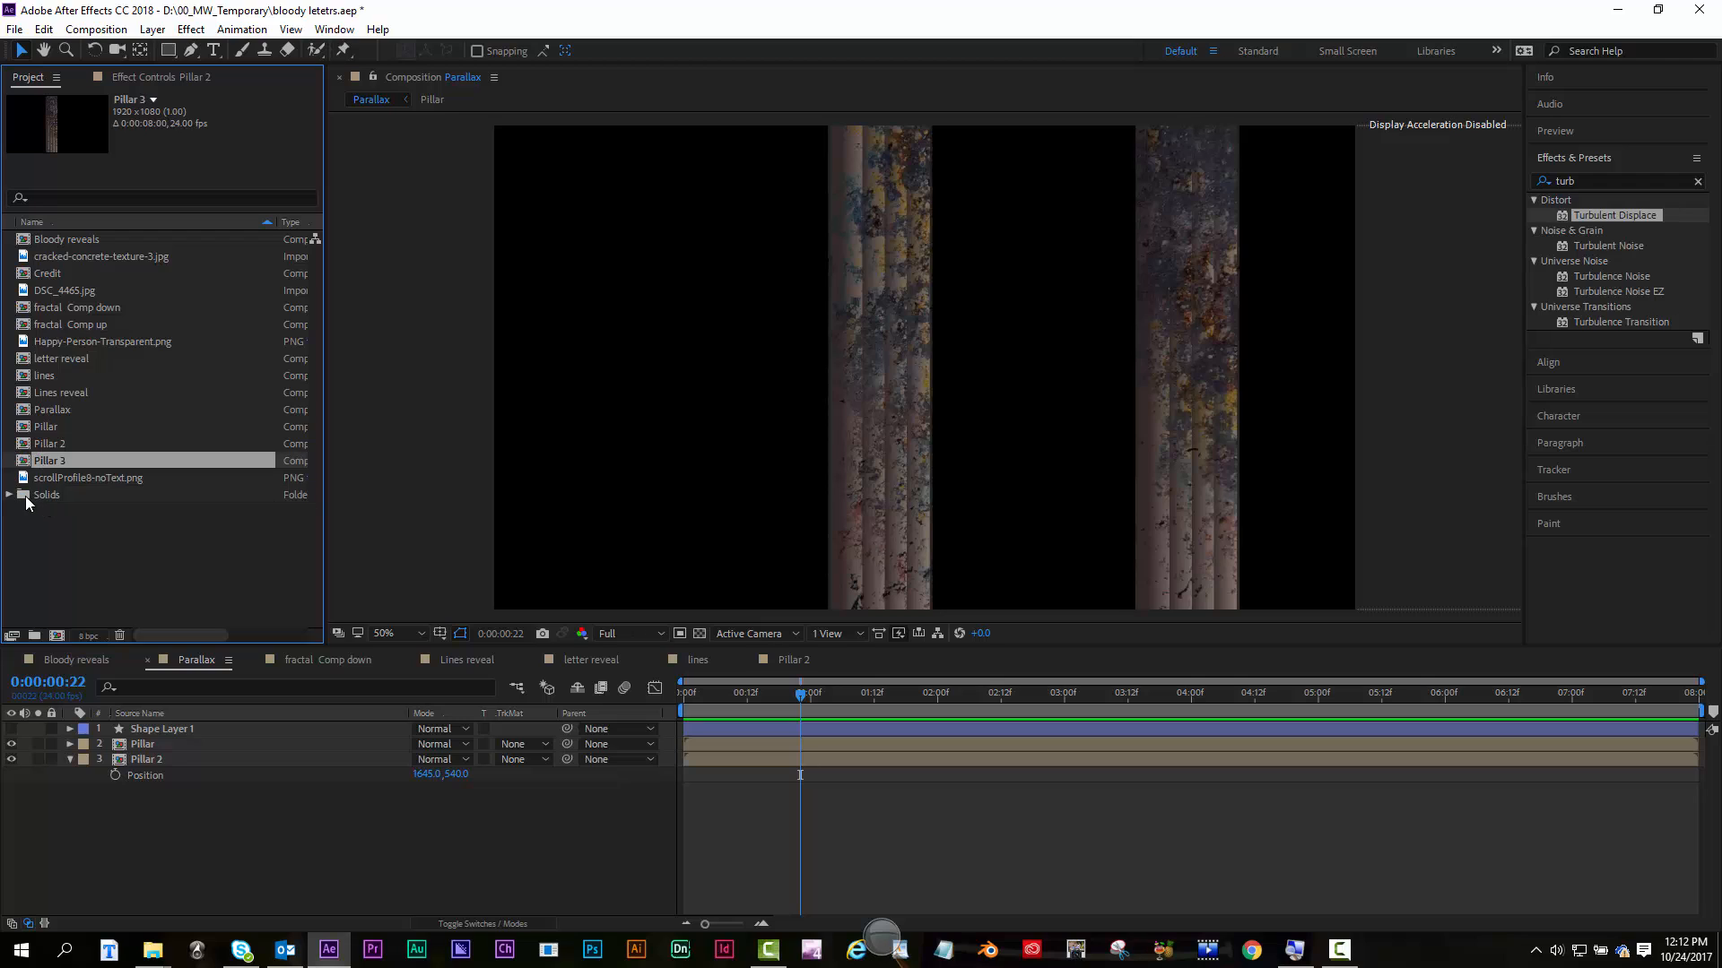
{"action": "double_click", "coordinate": [24, 465]}
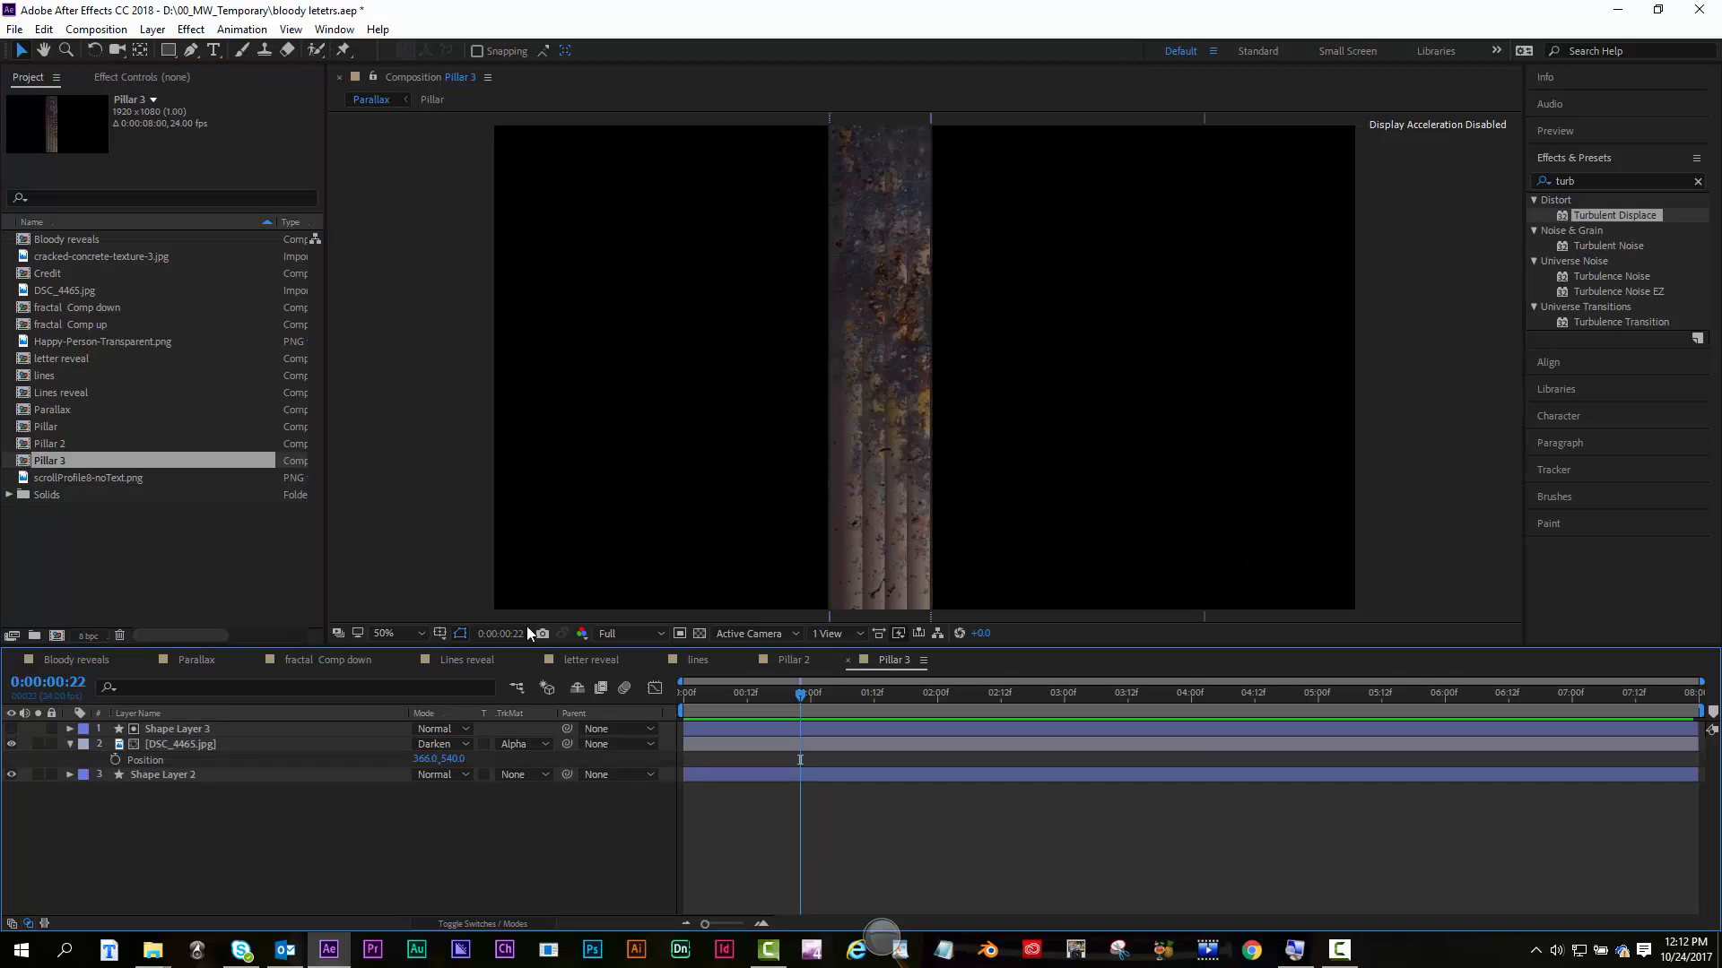
{"action": "left_click", "coordinate": [163, 741]}
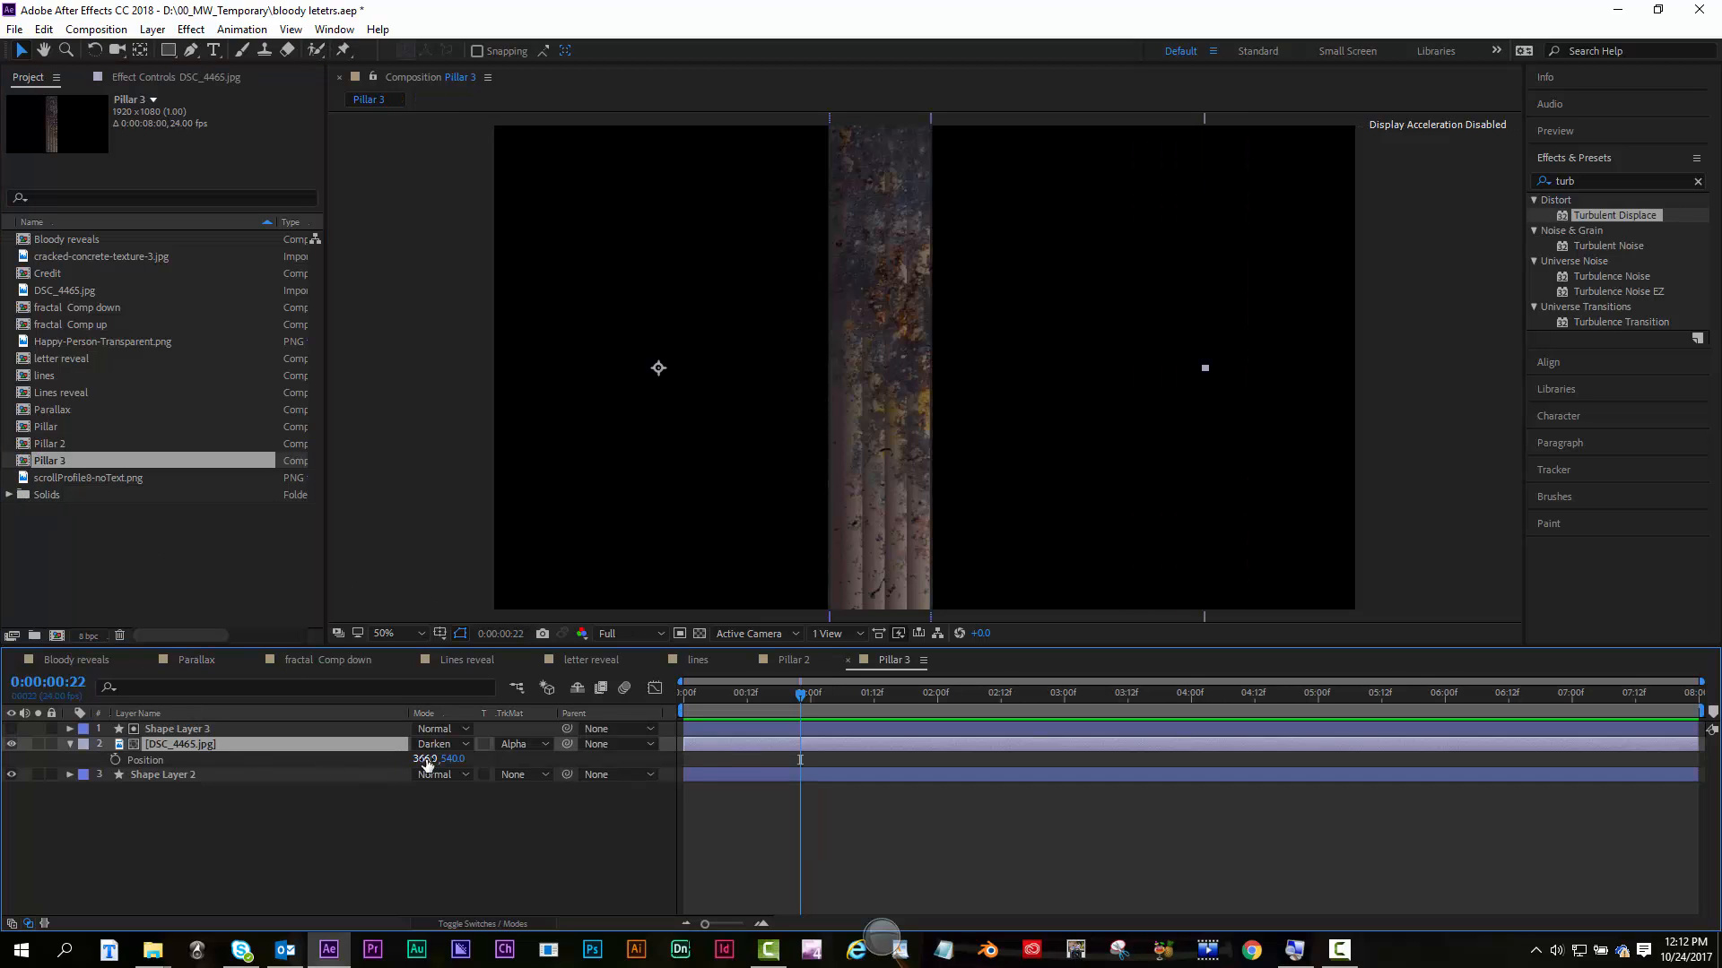
{"action": "left_click_drag", "start_coordinate": [425, 759], "coordinate": [1107, 838]}
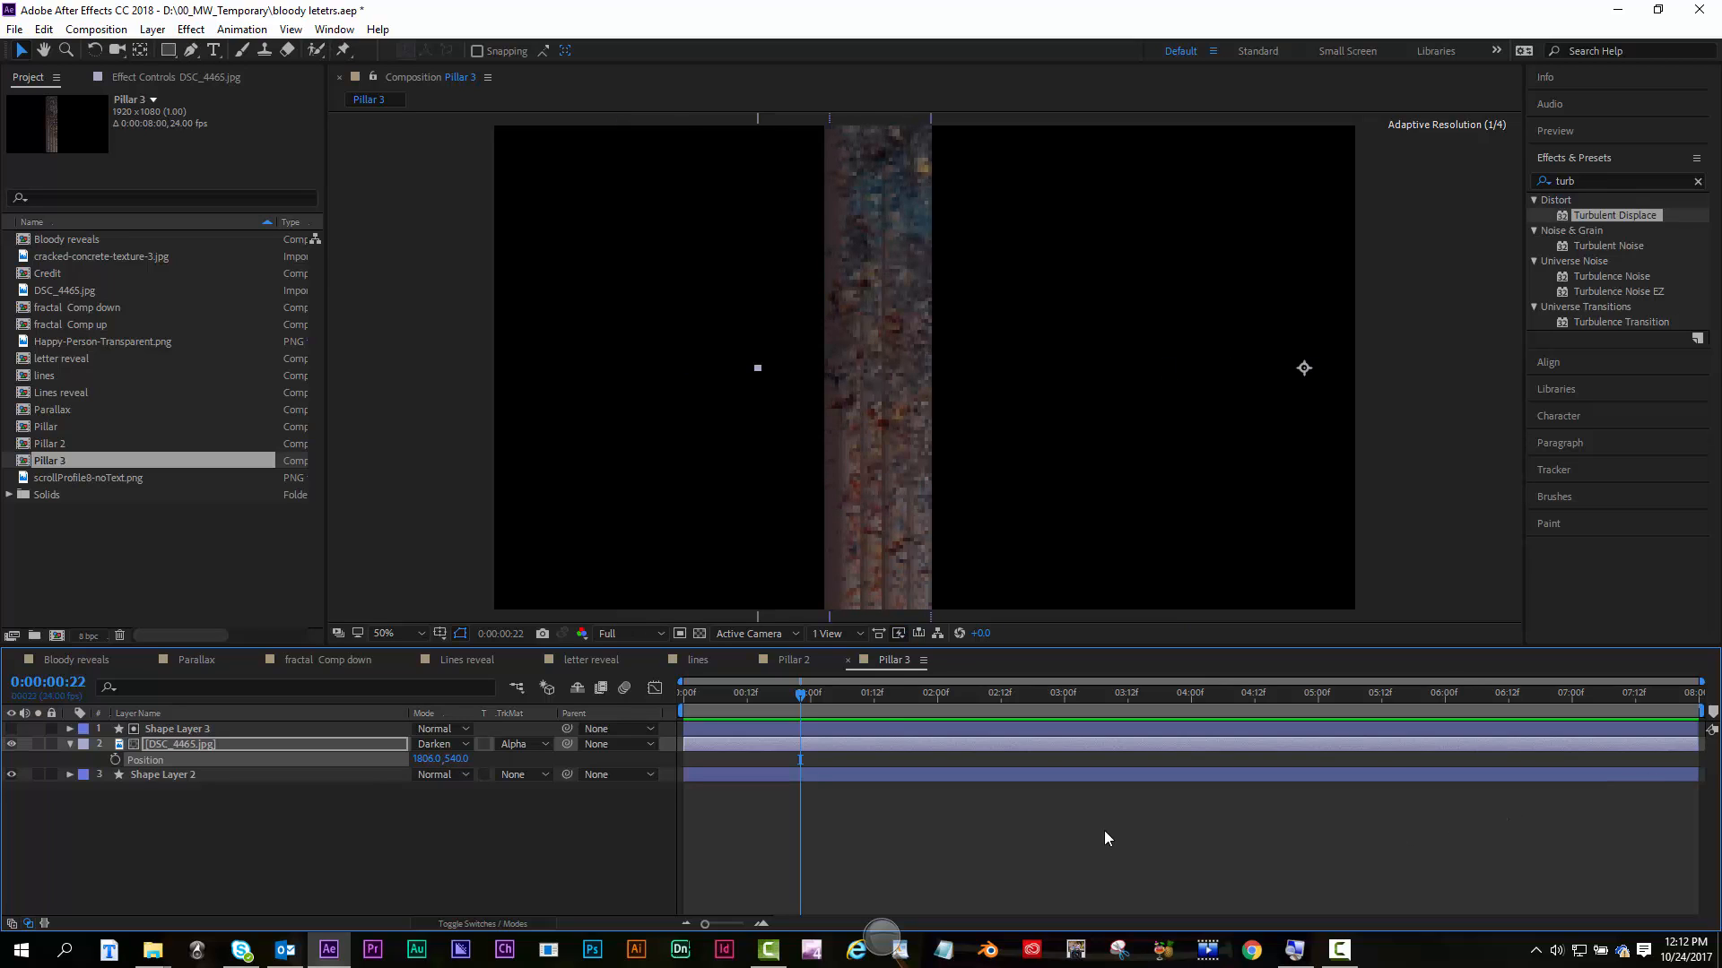
Close every open composition timeline except Parallax
{"action": "left_click", "coordinate": [848, 660]}
{"action": "left_click", "coordinate": [703, 663]}
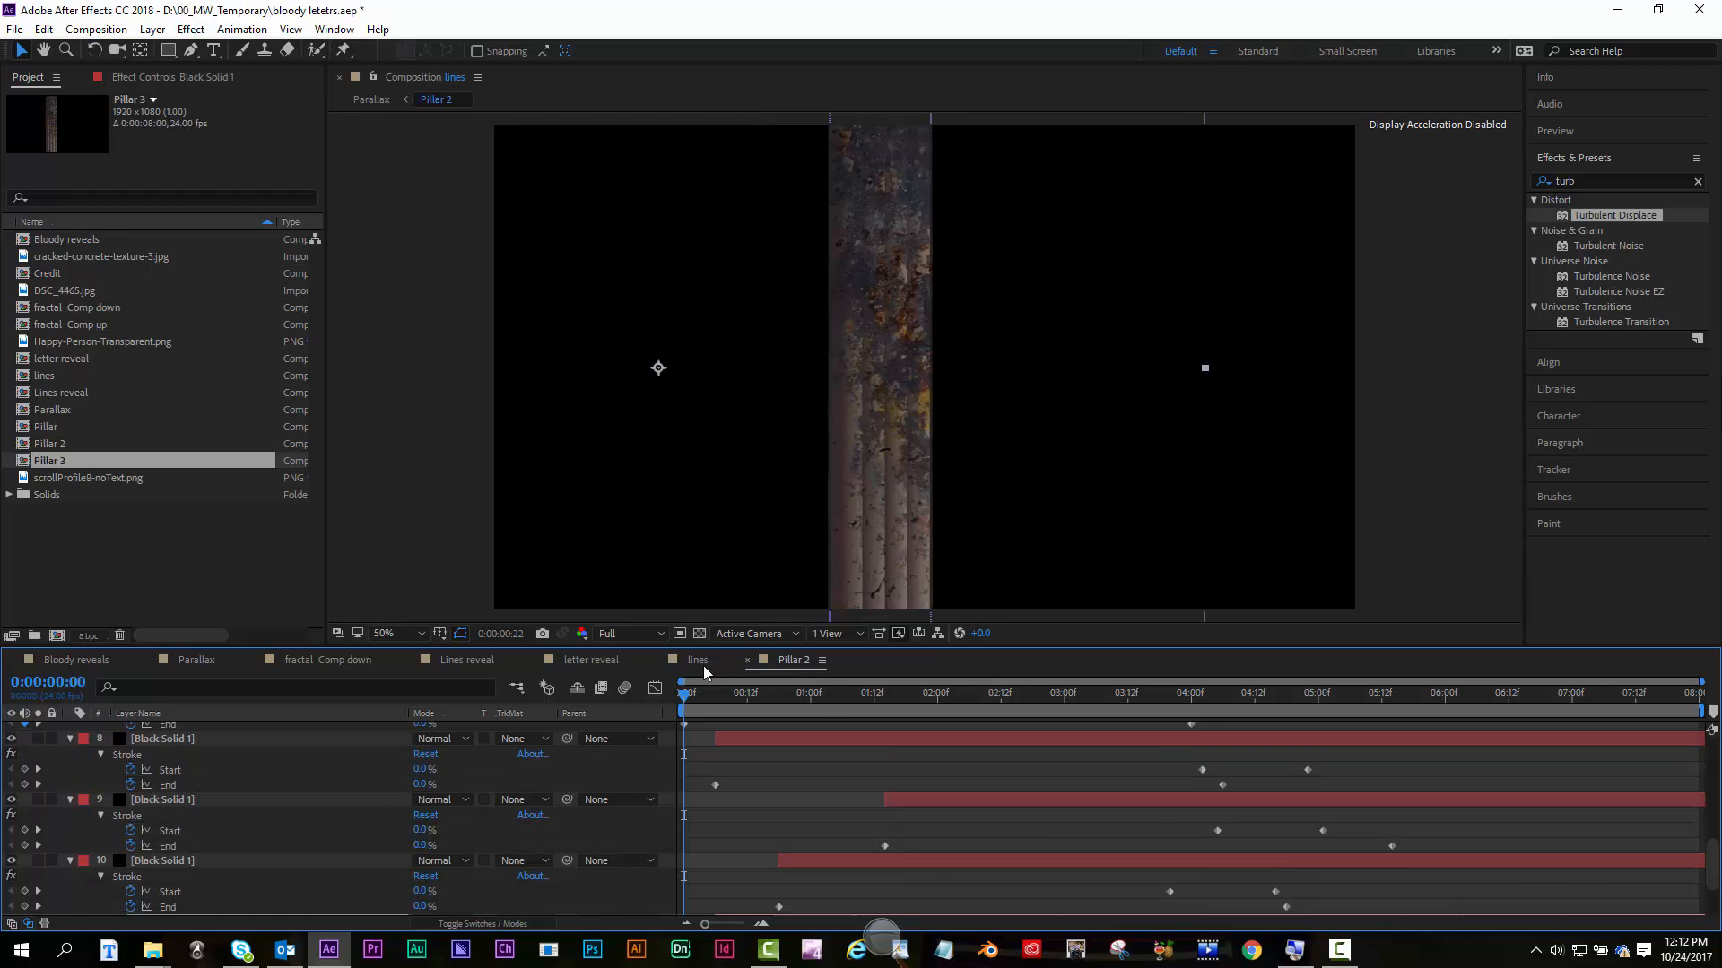
{"action": "left_click", "coordinate": [658, 657]}
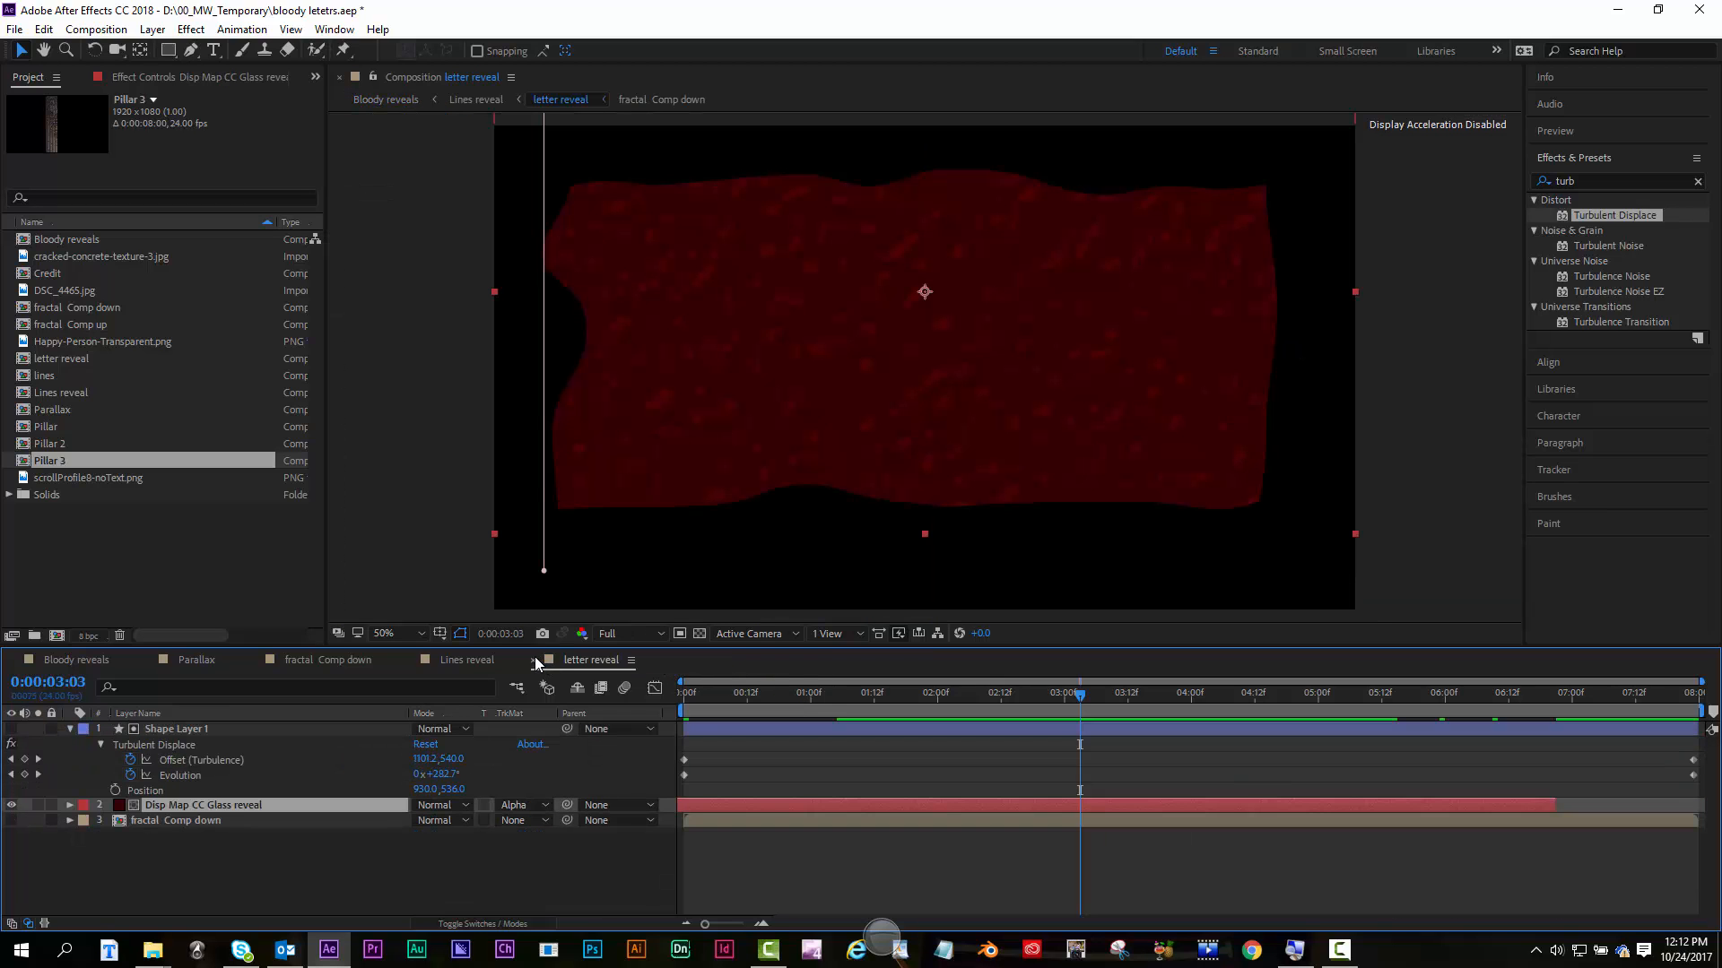
{"action": "left_click", "coordinate": [533, 660]}
{"action": "left_click", "coordinate": [412, 659]}
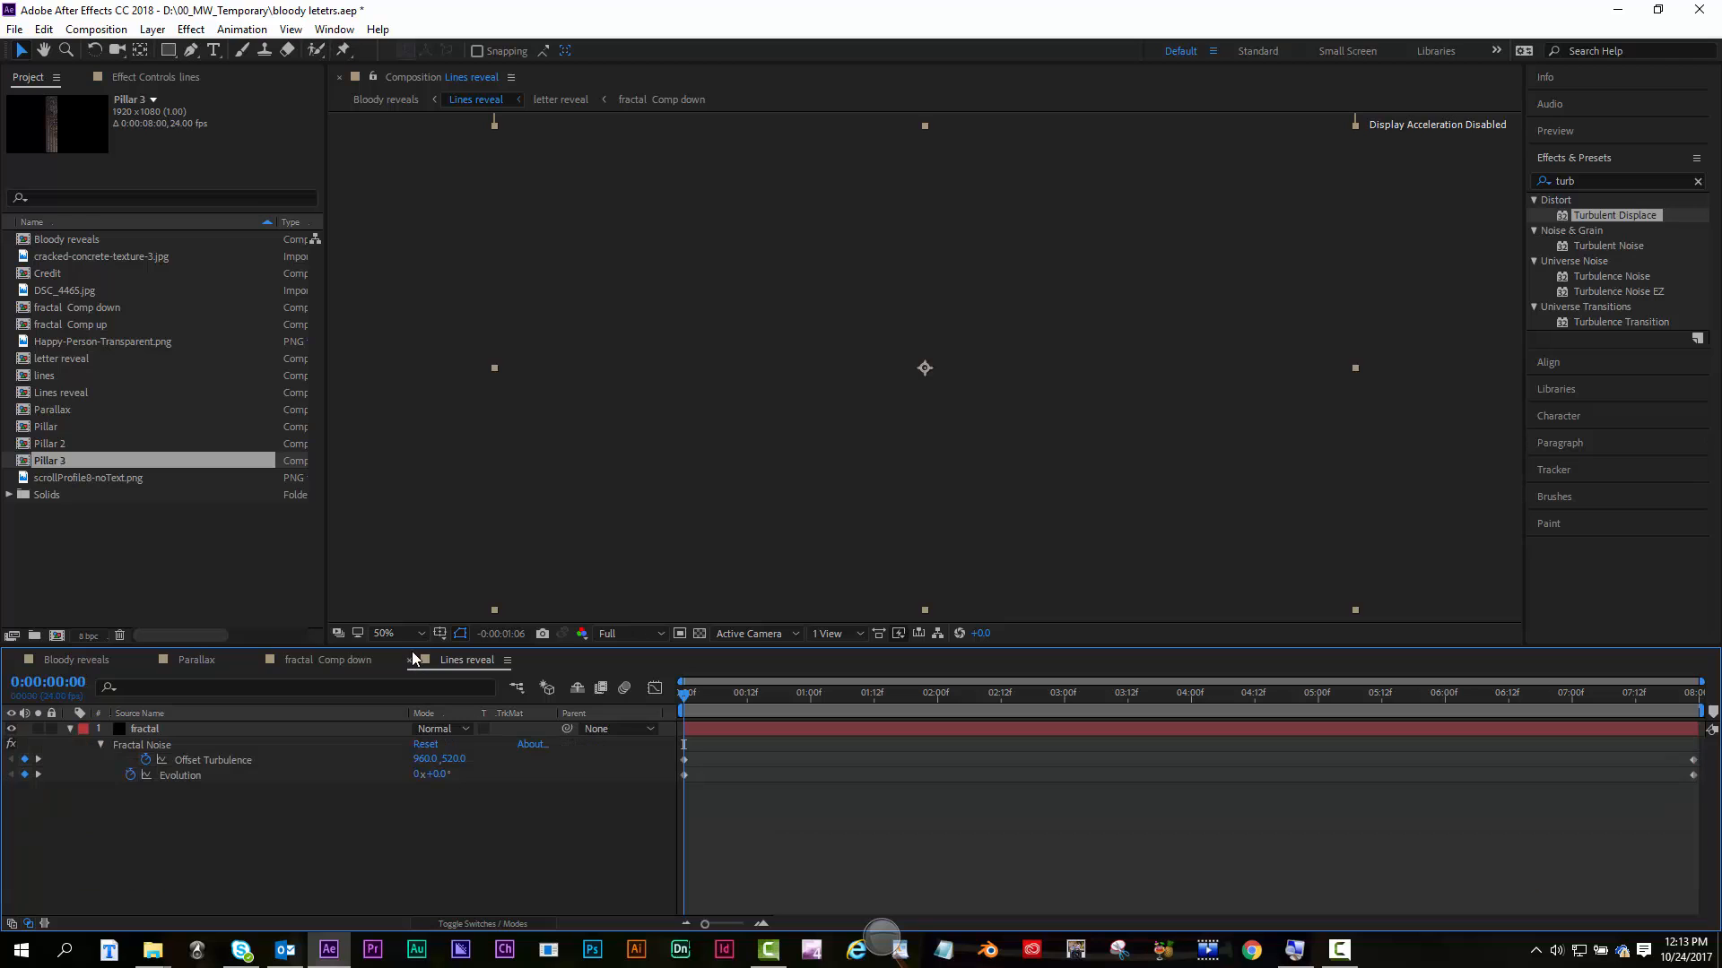
{"action": "left_click", "coordinate": [256, 660]}
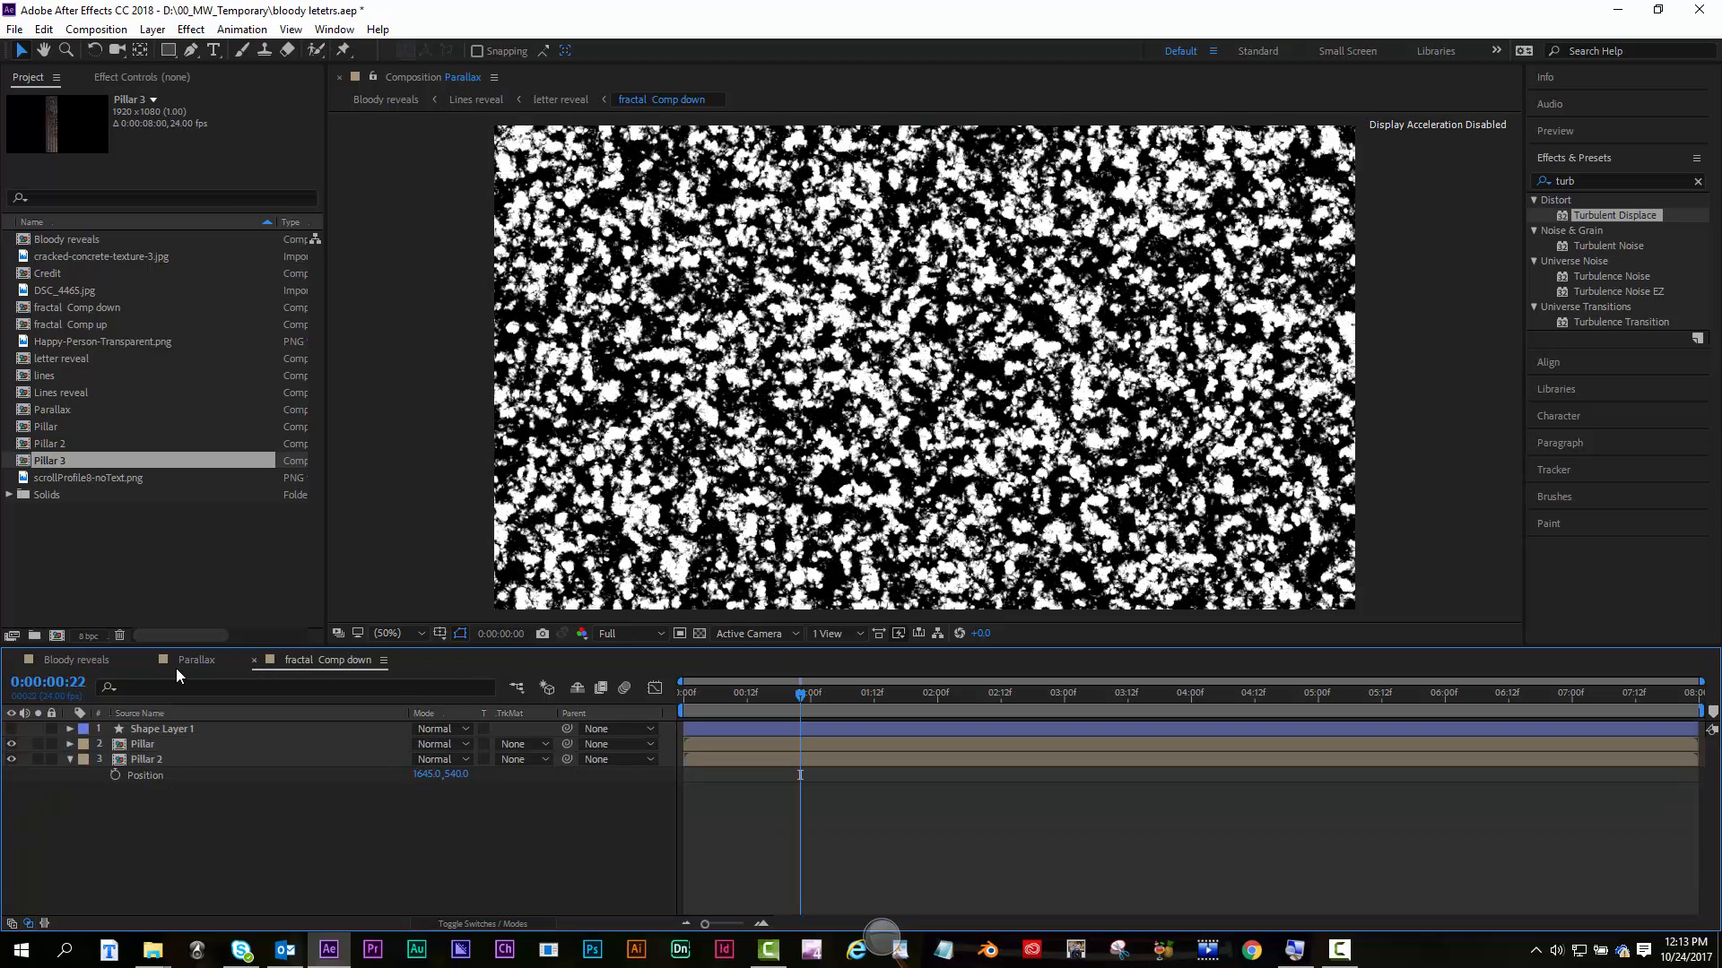
{"action": "left_click", "coordinate": [54, 659]}
{"action": "left_click", "coordinate": [12, 661]}
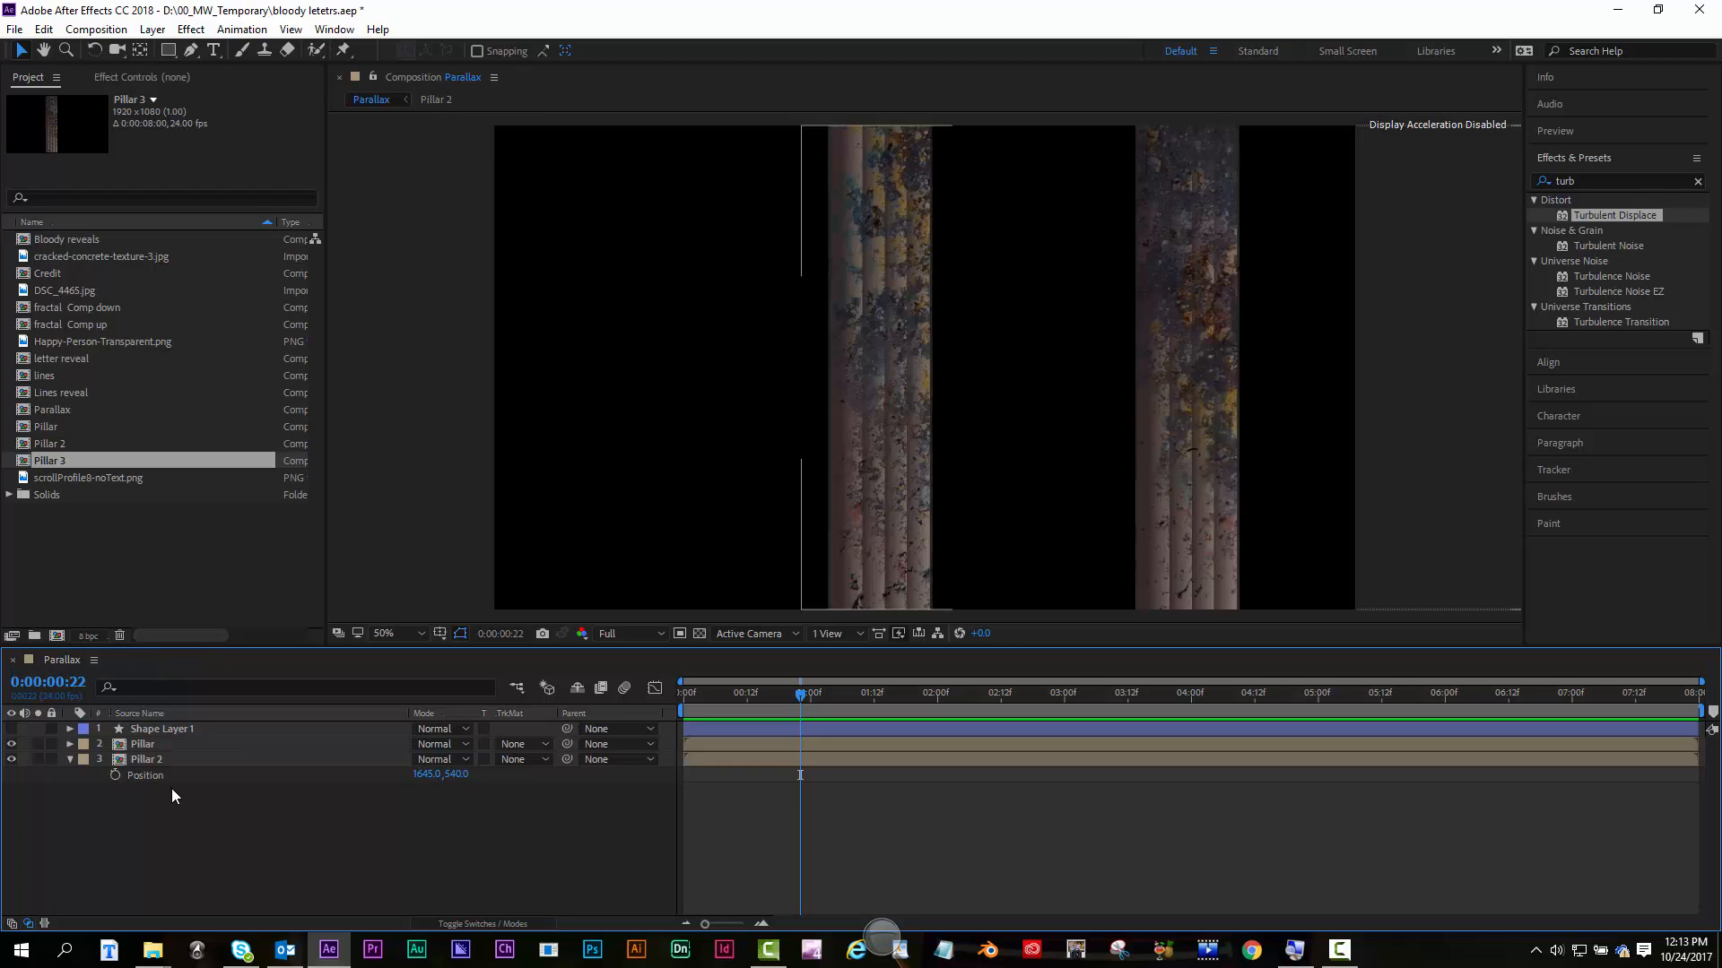
Add Pillar 3 to Parallax below Pillar 2 and move it left of the centre pillar, close to the frame's left edge
{"action": "left_click_drag", "start_coordinate": [44, 460], "coordinate": [175, 830]}
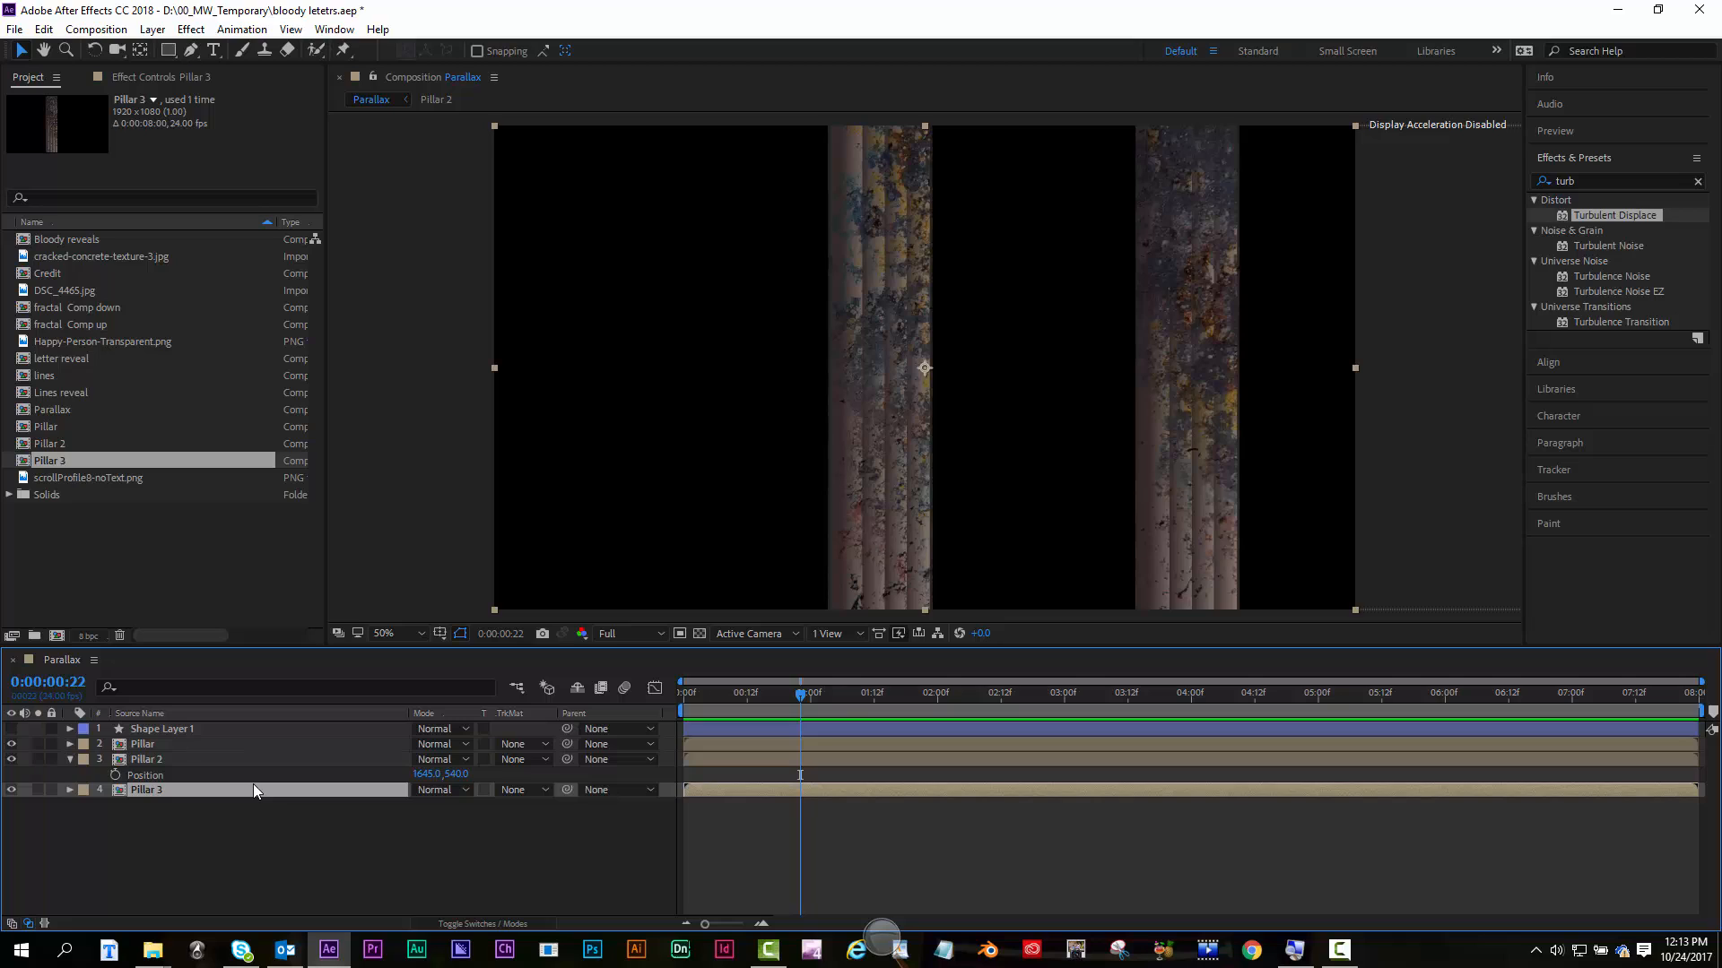
{"action": "key", "text": "shift+Left"}
{"action": "key", "text": "shift+Left"}
{"action": "key", "text": "shift+Left"}
{"action": "key", "text": "shift+Left"}
{"action": "key", "text": "shift+Left"}
{"action": "key", "text": "shift+Left"}
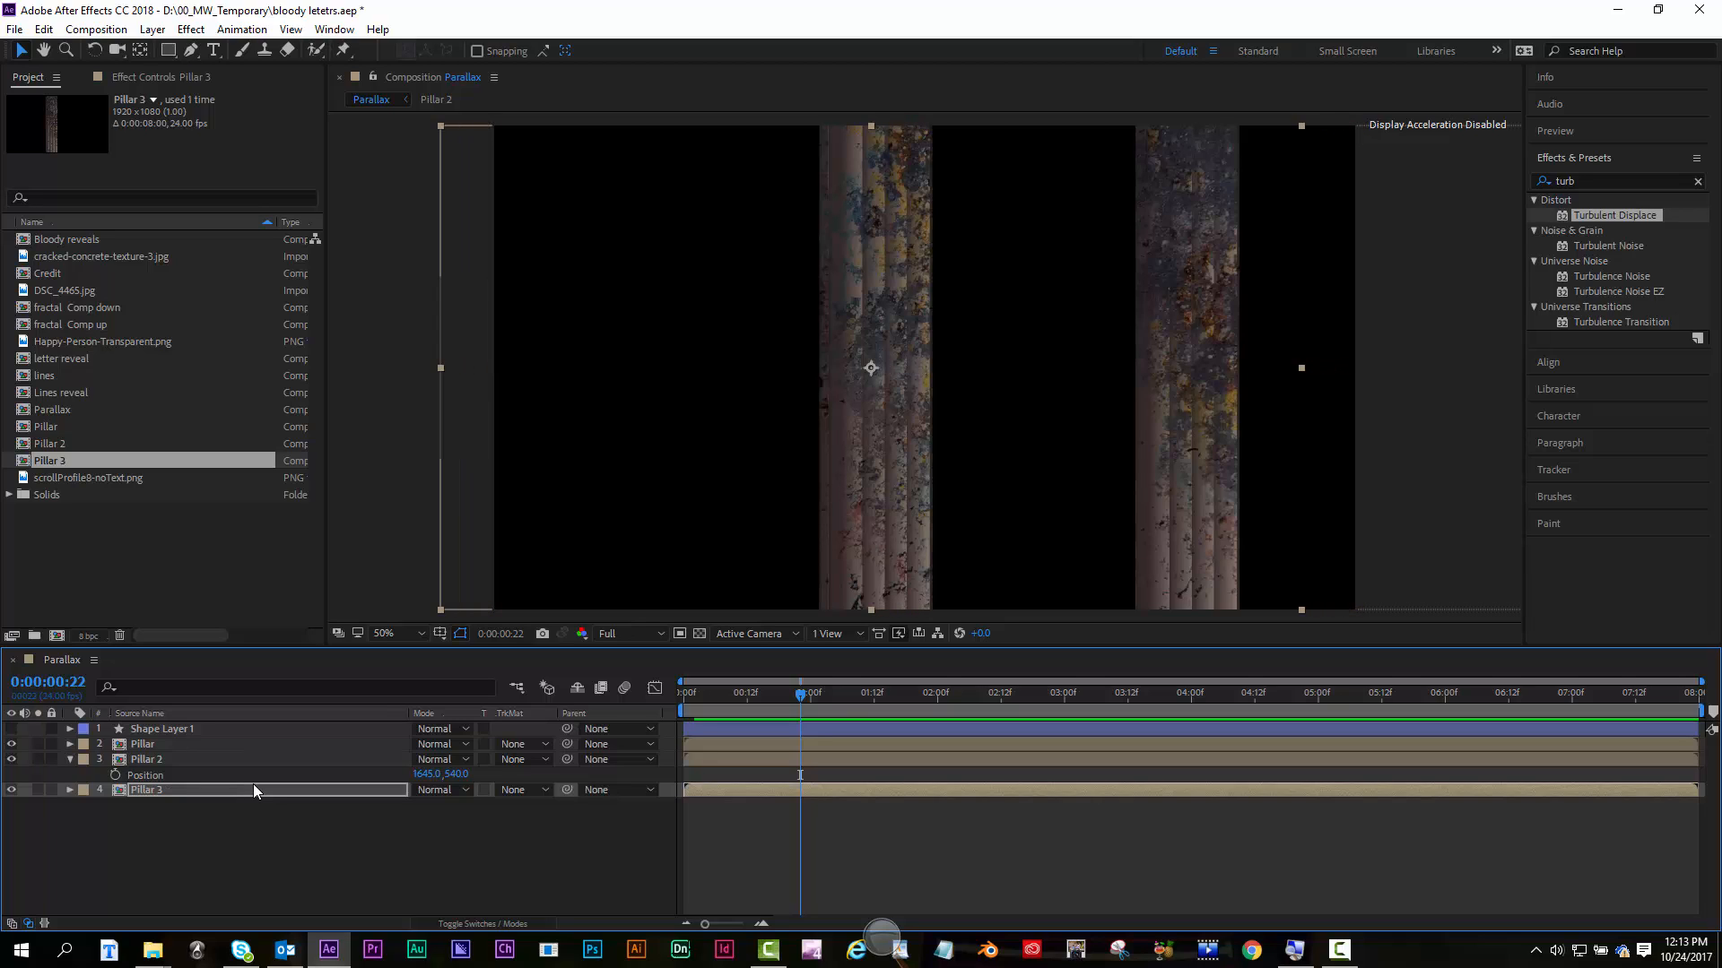
{"action": "key", "text": "shift+Left"}
{"action": "key", "text": "shift+Left"}
{"action": "key", "text": "shift+Left"}
{"action": "key", "text": "shift+Left"}
{"action": "key", "text": "shift+Left"}
{"action": "key", "text": "shift+Left"}
{"action": "key", "text": "shift+Left"}
{"action": "key", "text": "shift+Left"}
{"action": "key", "text": "shift+Left"}
{"action": "key", "text": "shift+Left"}
{"action": "key", "text": "shift+Left"}
{"action": "key", "text": "shift+Left"}
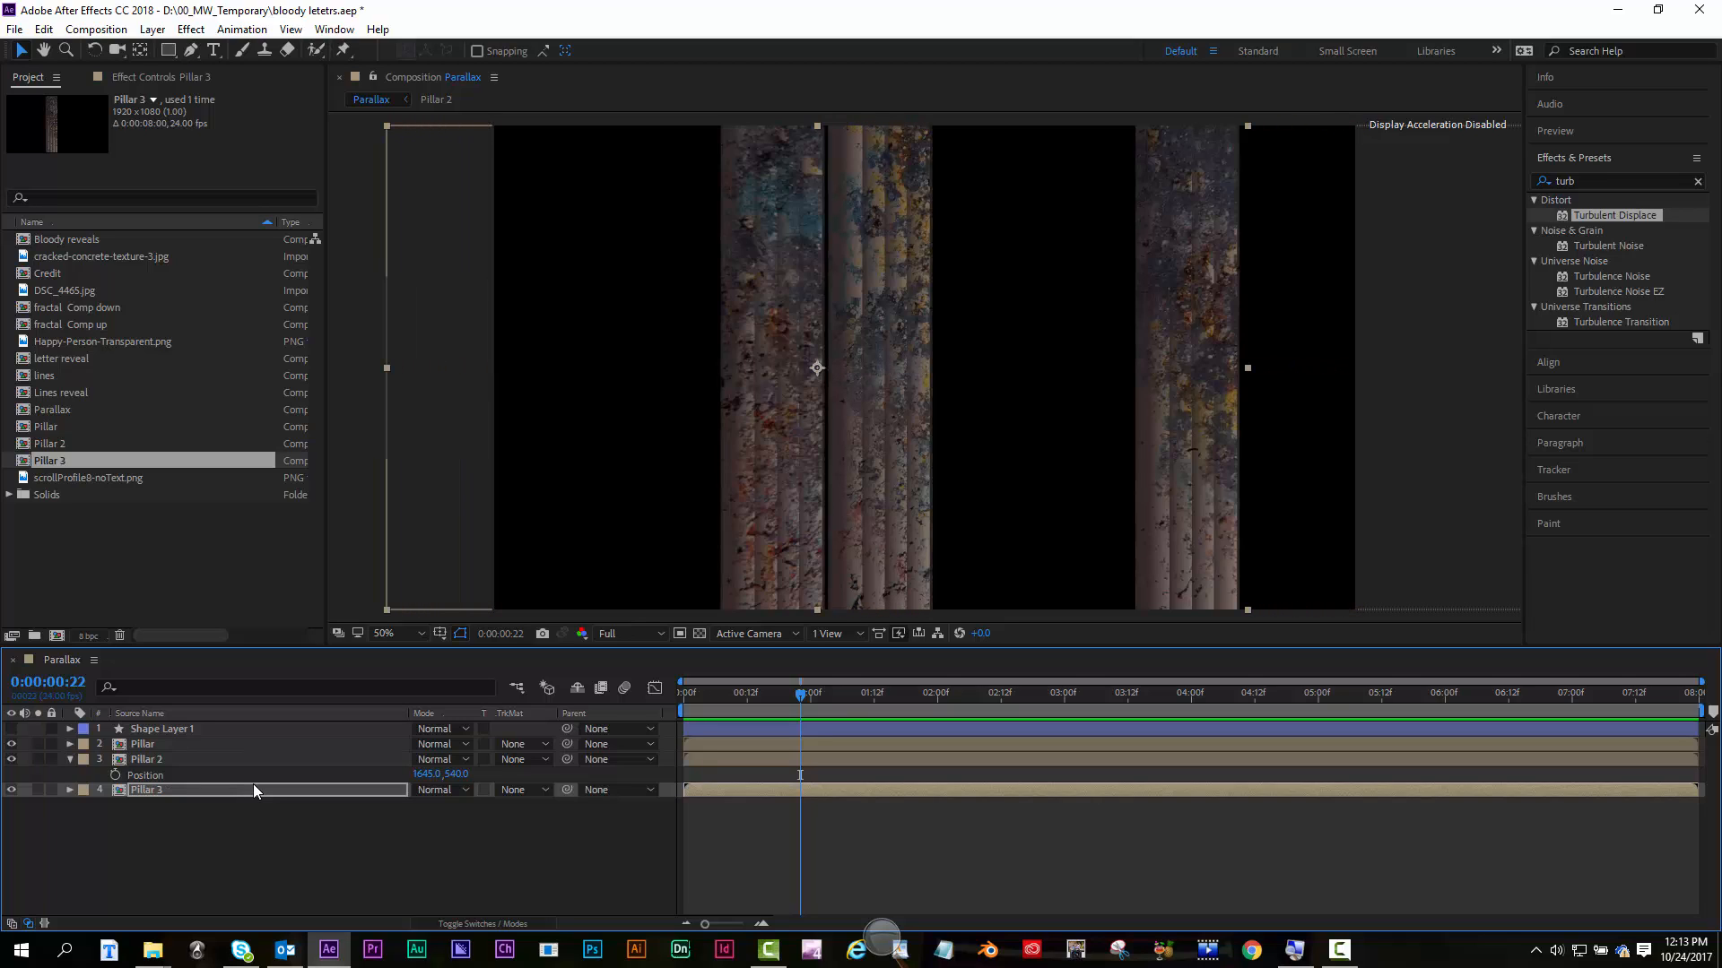
{"action": "key", "text": "shift+Left"}
{"action": "key", "text": "shift+Left"}
{"action": "key", "text": "shift+Left"}
{"action": "key", "text": "shift+Left"}
{"action": "key", "text": "shift+Left"}
{"action": "key", "text": "shift+Left"}
{"action": "key", "text": "shift+Left"}
{"action": "key", "text": "shift+Left"}
{"action": "key", "text": "shift+Left"}
{"action": "key", "text": "shift+Left"}
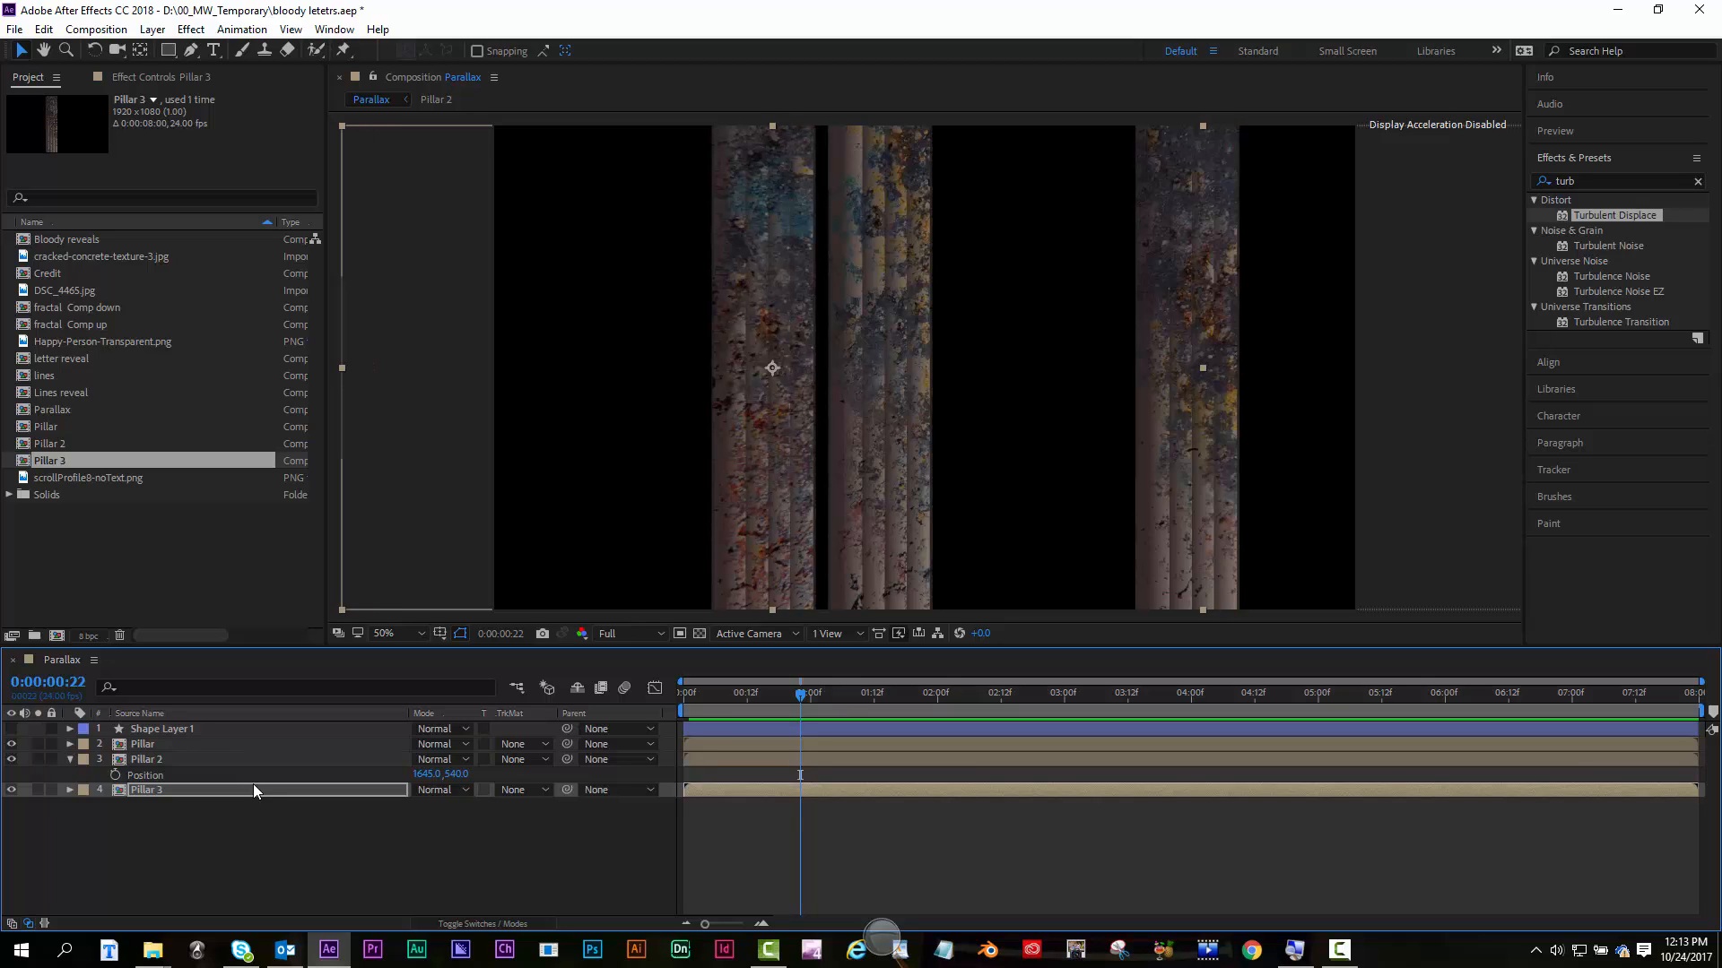
{"action": "key", "text": "shift+Left"}
{"action": "key", "text": "shift+Left"}
{"action": "key", "text": "shift+Left"}
{"action": "key", "text": "shift+Left"}
{"action": "key", "text": "shift+Left"}
{"action": "key", "text": "shift+Left"}
{"action": "key", "text": "shift+Left"}
{"action": "key", "text": "shift+Left"}
{"action": "key", "text": "shift+Left"}
{"action": "key", "text": "shift+Left"}
{"action": "key", "text": "shift+Left"}
{"action": "key", "text": "shift+Left"}
{"action": "key", "text": "shift+Left"}
{"action": "key", "text": "shift+Left"}
{"action": "key", "text": "shift+Left"}
{"action": "key", "text": "shift+Left"}
{"action": "key", "text": "shift+Left"}
{"action": "key", "text": "shift+Left"}
{"action": "key", "text": "shift+Left"}
{"action": "key", "text": "shift+Left"}
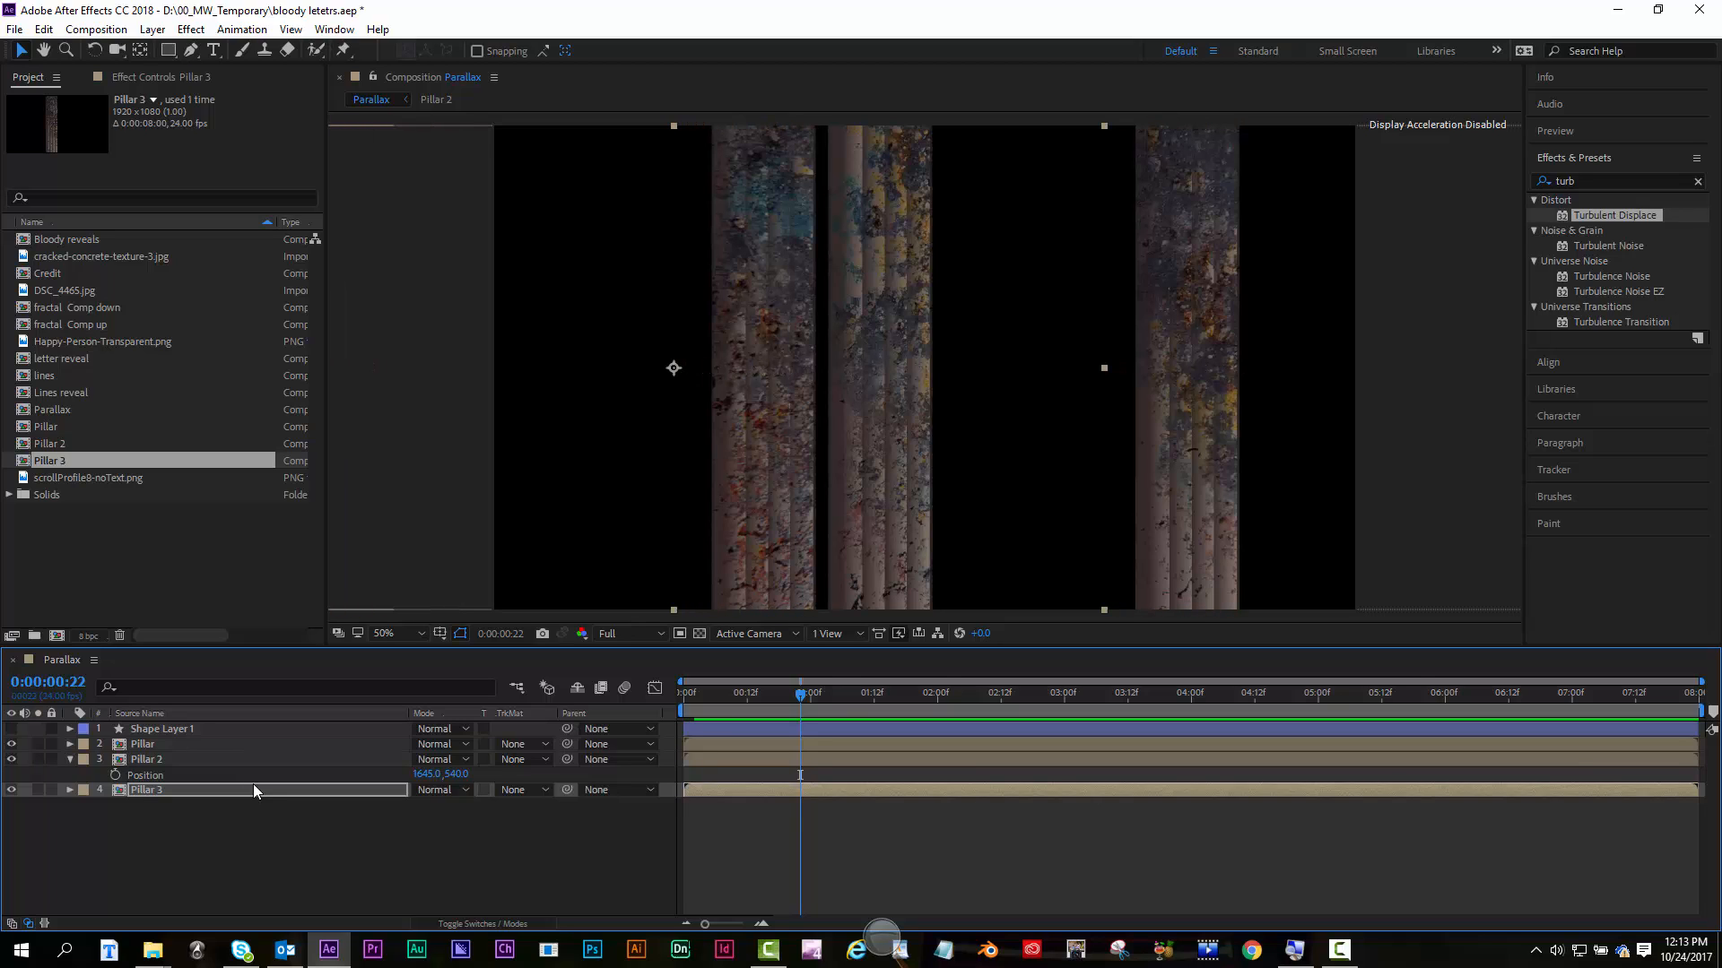
{"action": "key", "text": "shift+Left"}
{"action": "key", "text": "shift+Left"}
{"action": "key", "text": "shift+Left"}
{"action": "key", "text": "shift+Left"}
{"action": "key", "text": "shift+Left"}
{"action": "key", "text": "shift+Left"}
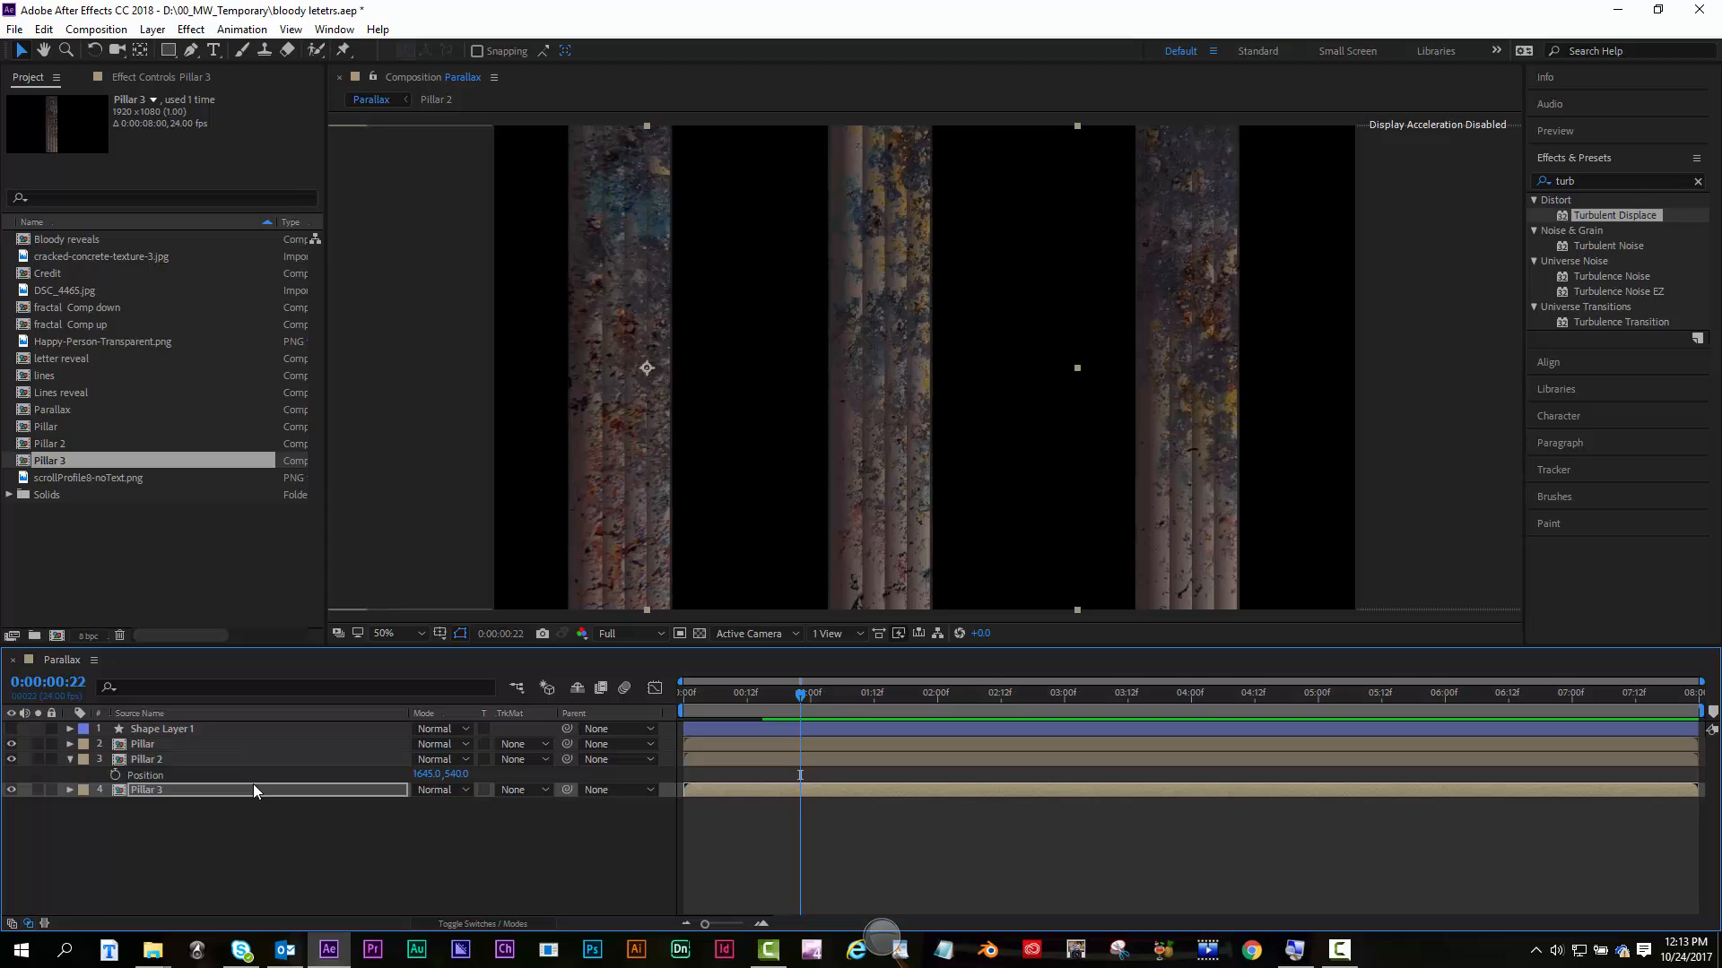
{"action": "key", "text": "shift+Left"}
{"action": "key", "text": "shift+Left"}
{"action": "key", "text": "shift+Left"}
{"action": "key", "text": "shift+Left"}
{"action": "key", "text": "shift+Left"}
{"action": "key", "text": "shift+Left"}
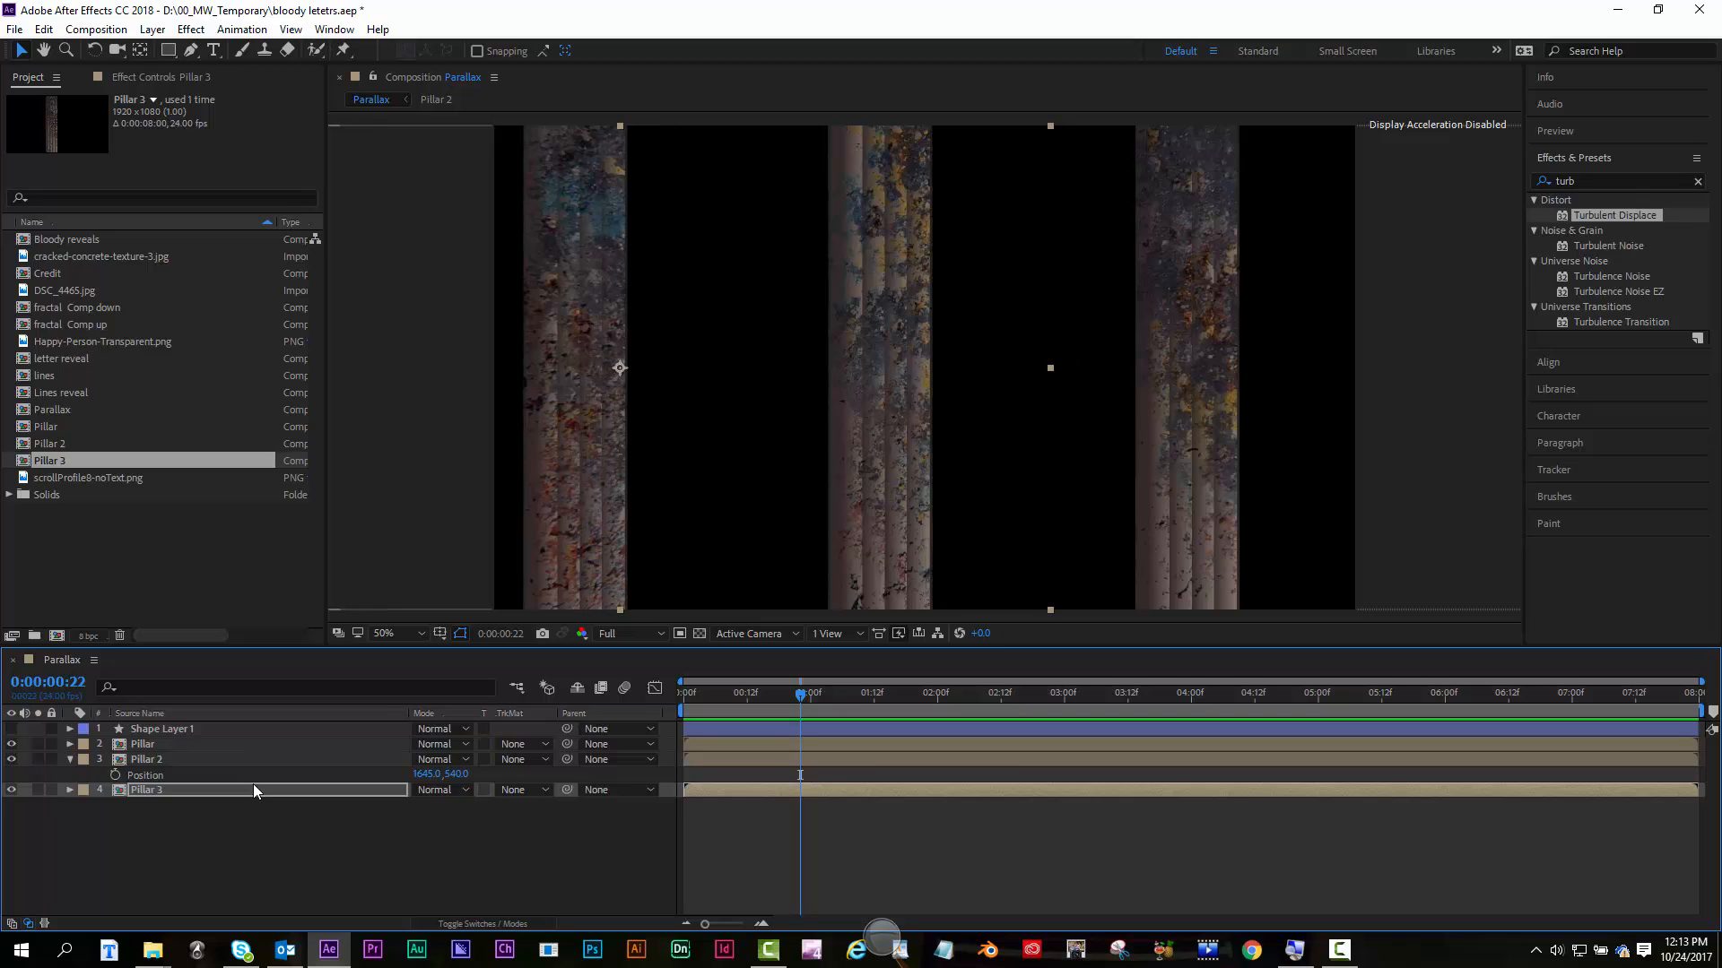
Collapse Pillar 2's properties and make the Pillar, Pillar 2 and Pillar 3 layers 3D
{"action": "left_click", "coordinate": [122, 804]}
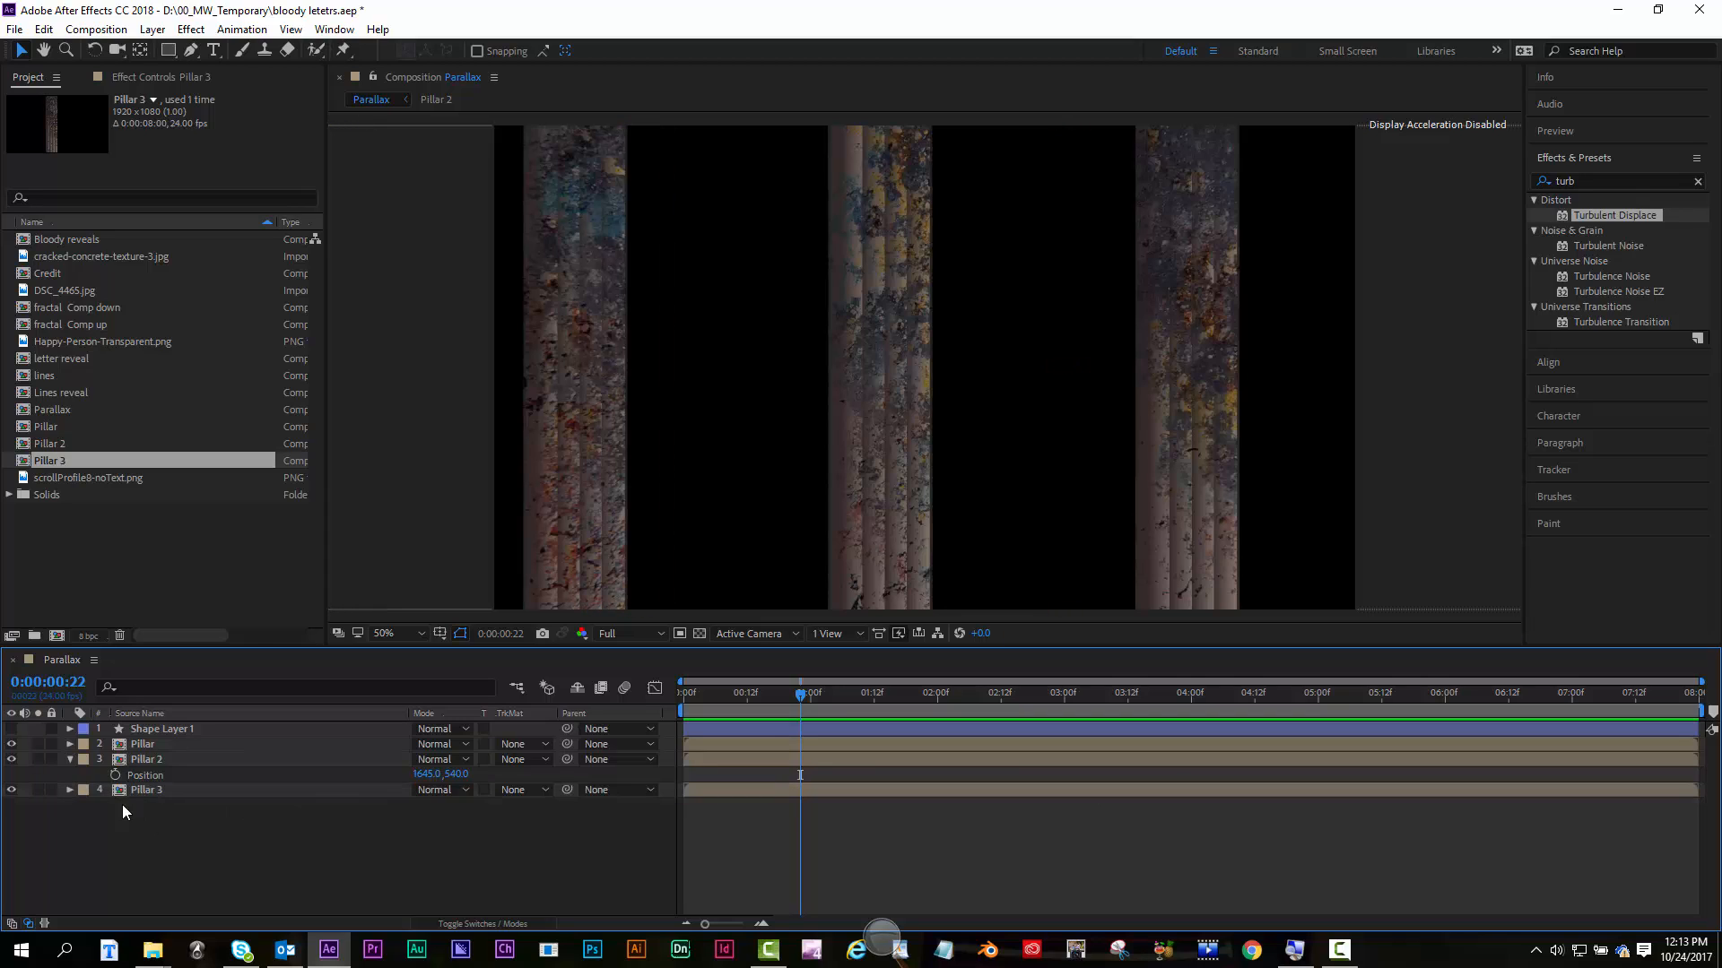
{"action": "left_click", "coordinate": [70, 758]}
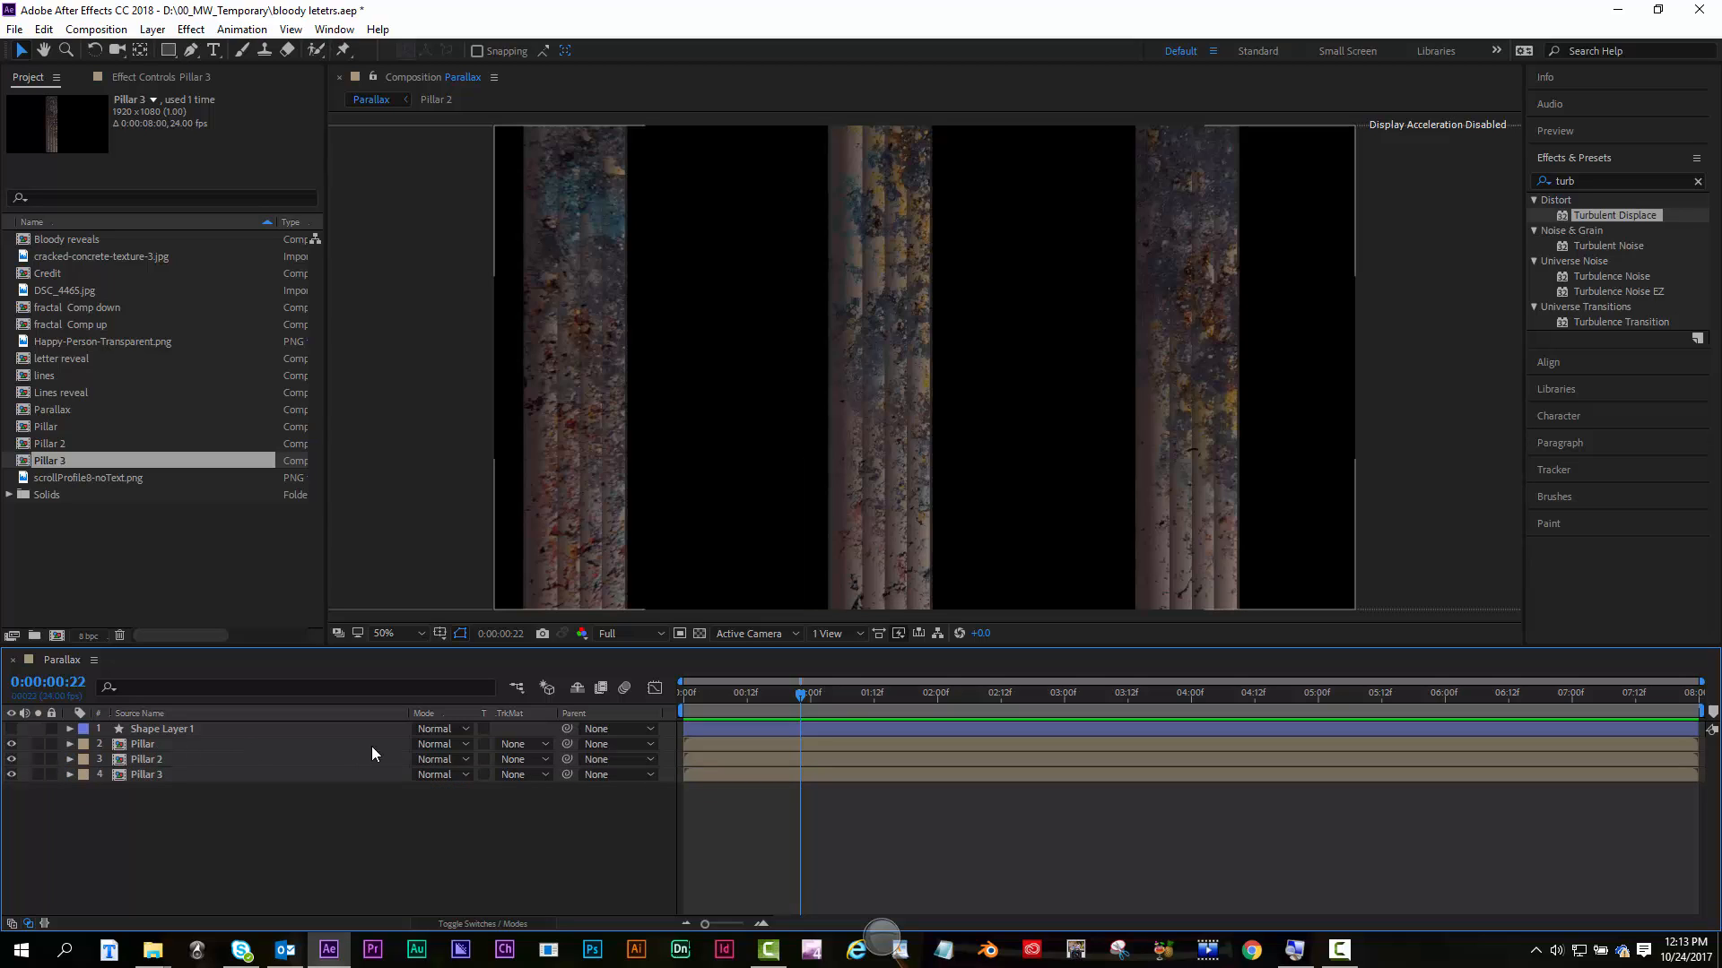
{"action": "left_click", "coordinate": [481, 925]}
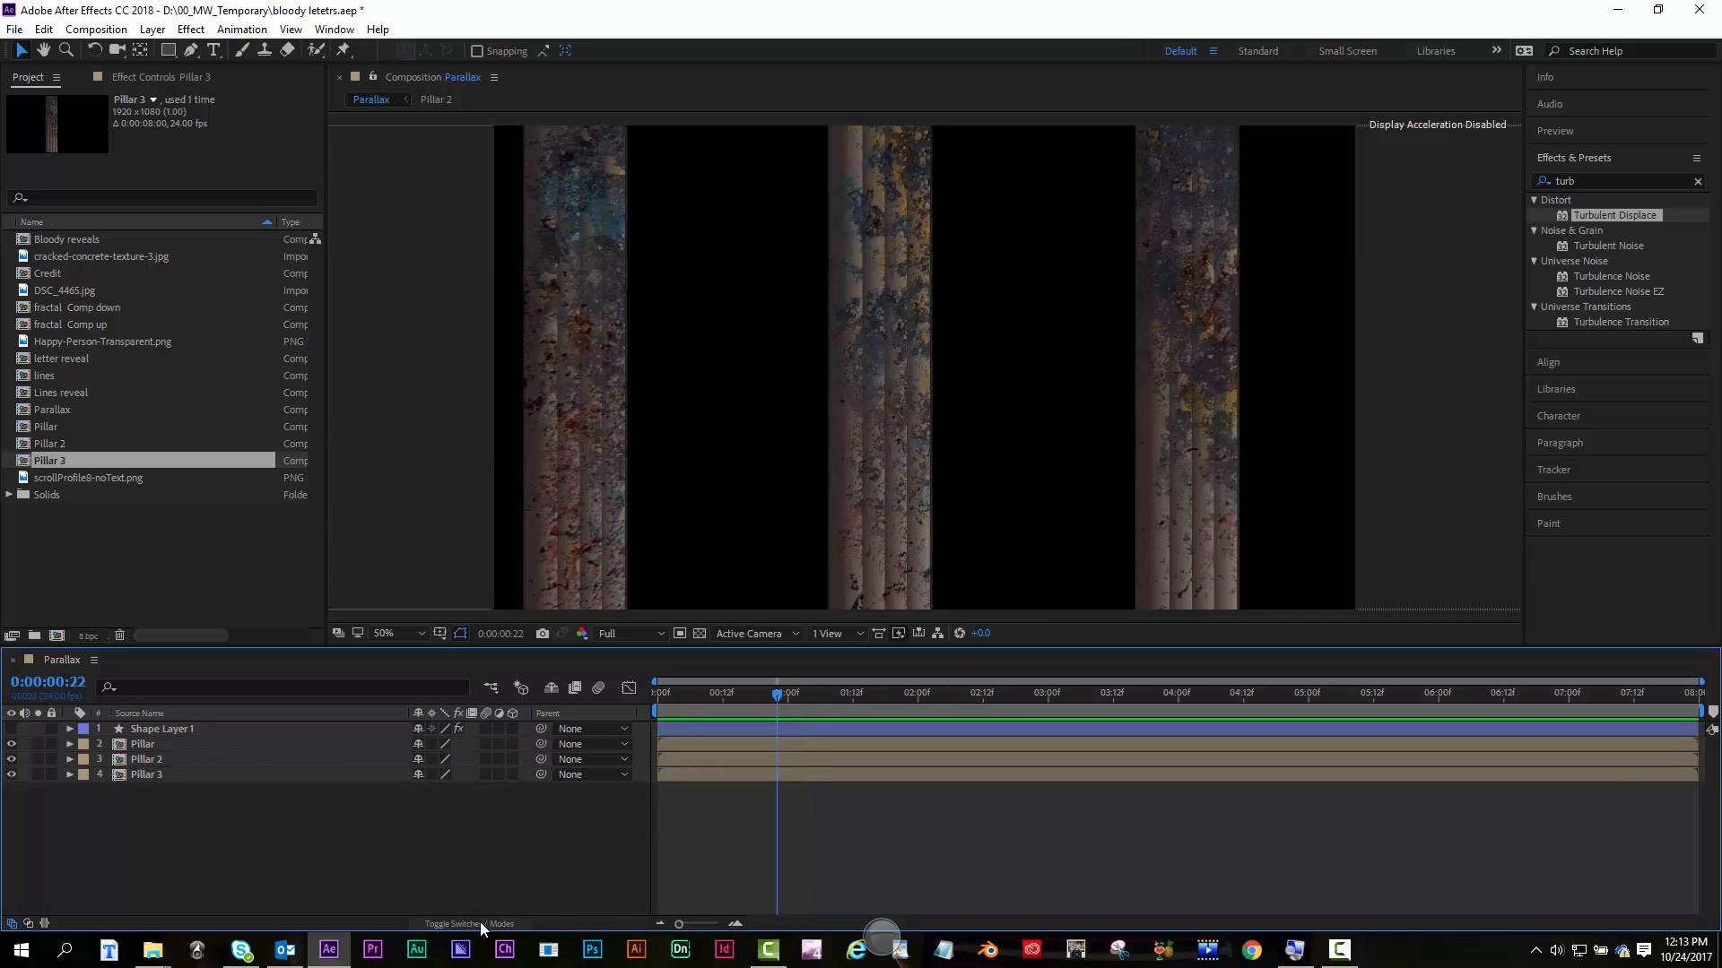
{"action": "left_click_drag", "start_coordinate": [511, 745], "coordinate": [513, 776]}
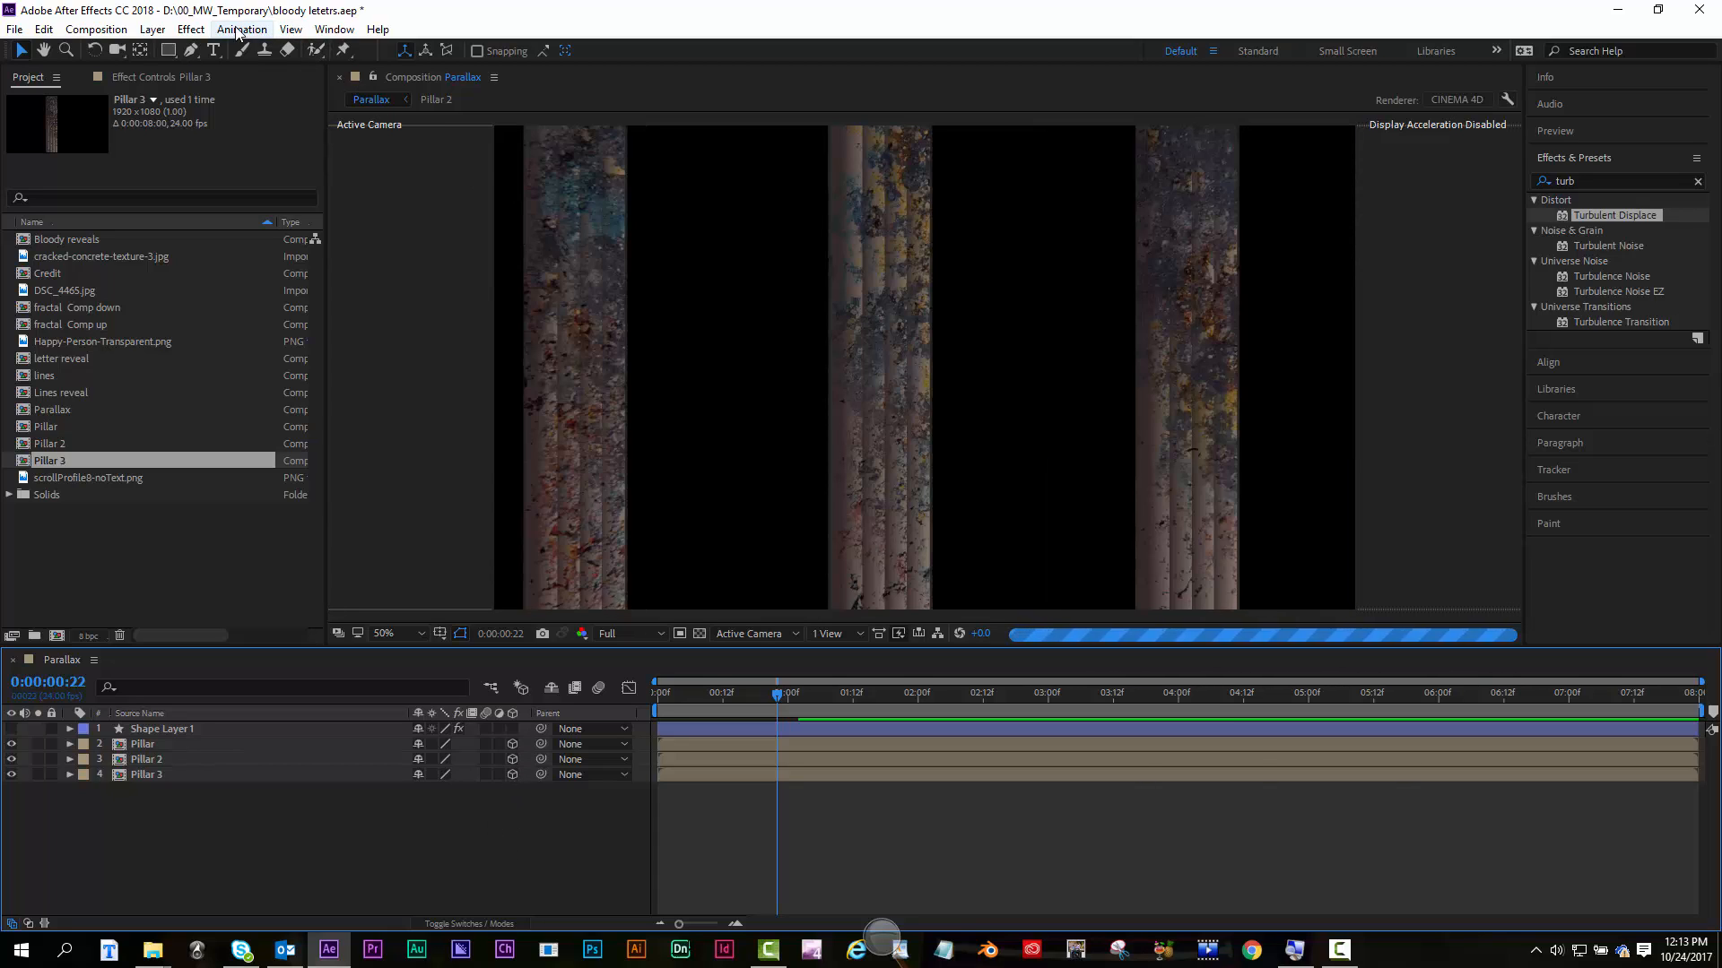
Add a two-node camera with a 35 mm focal length to the Parallax composition
{"action": "left_click", "coordinate": [152, 30]}
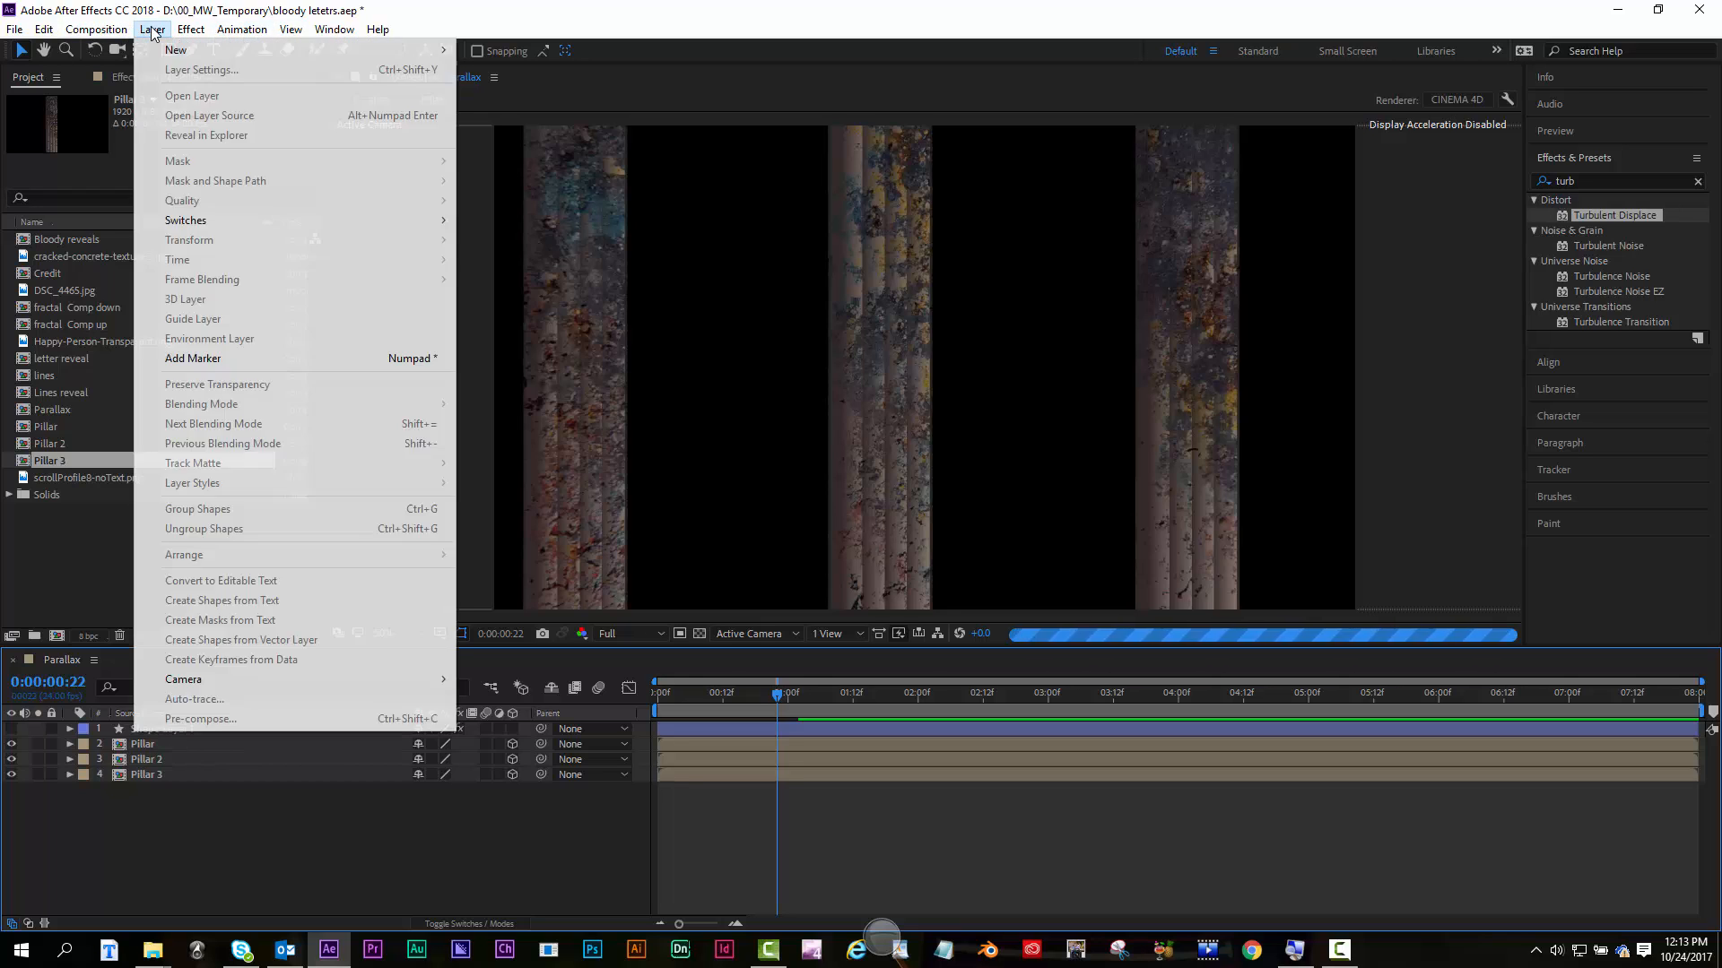
{"action": "mouse_move", "coordinate": [167, 52]}
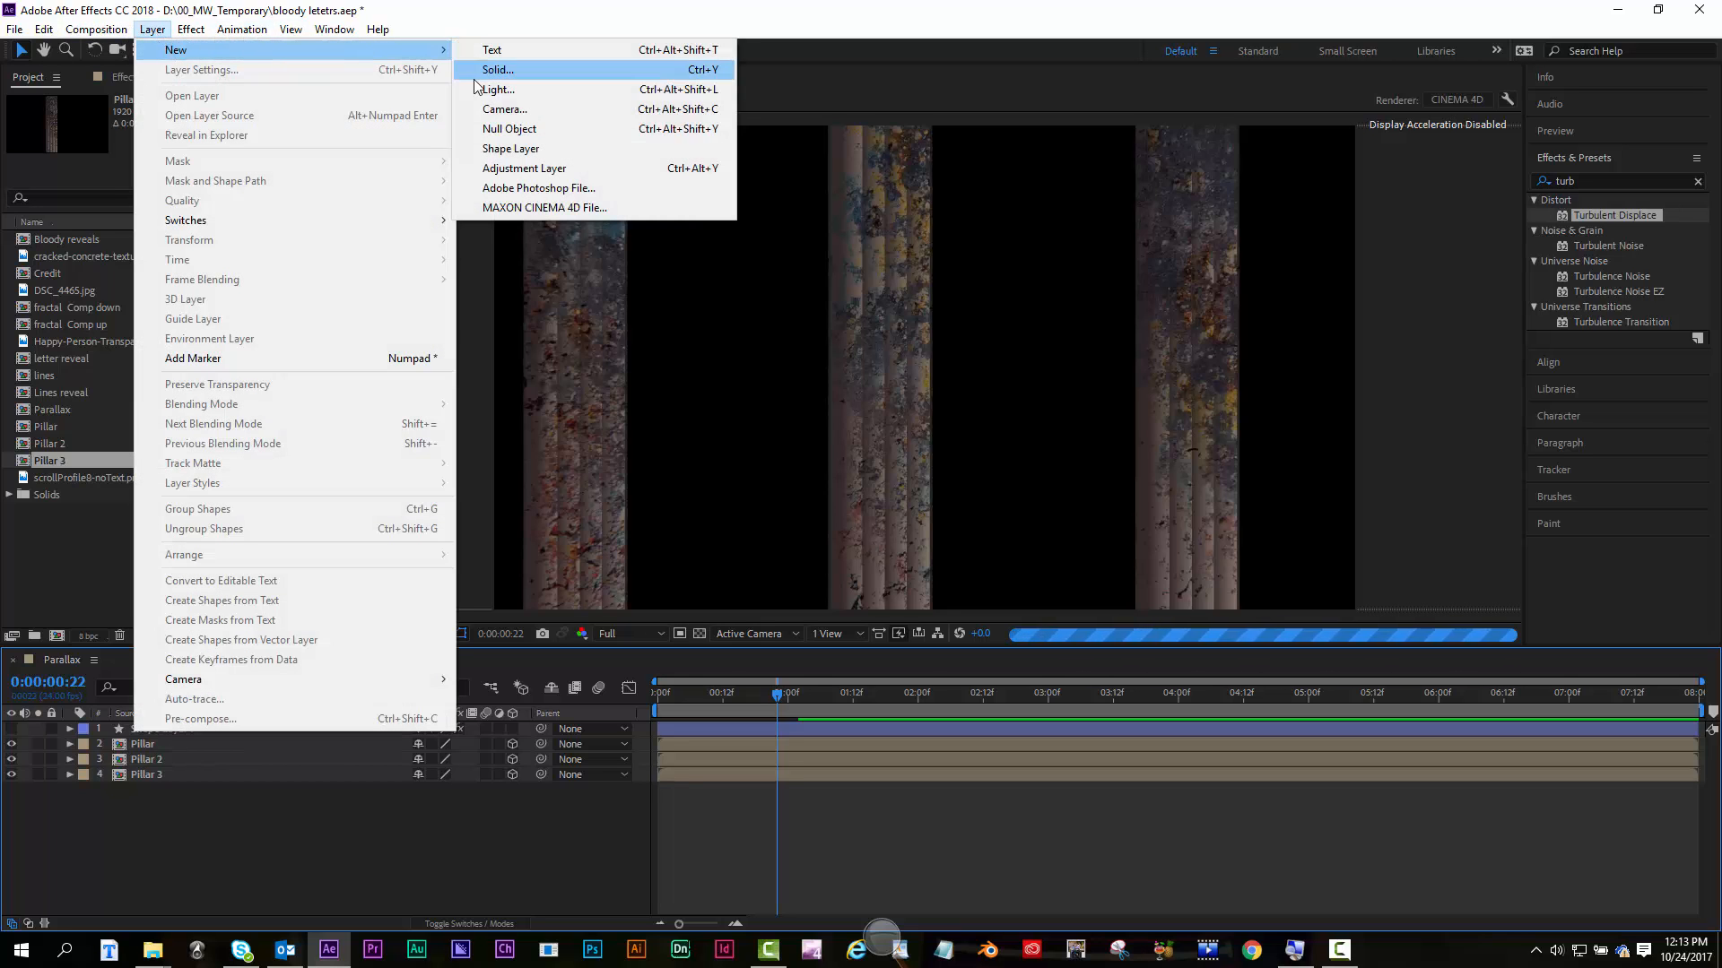
{"action": "left_click", "coordinate": [493, 109]}
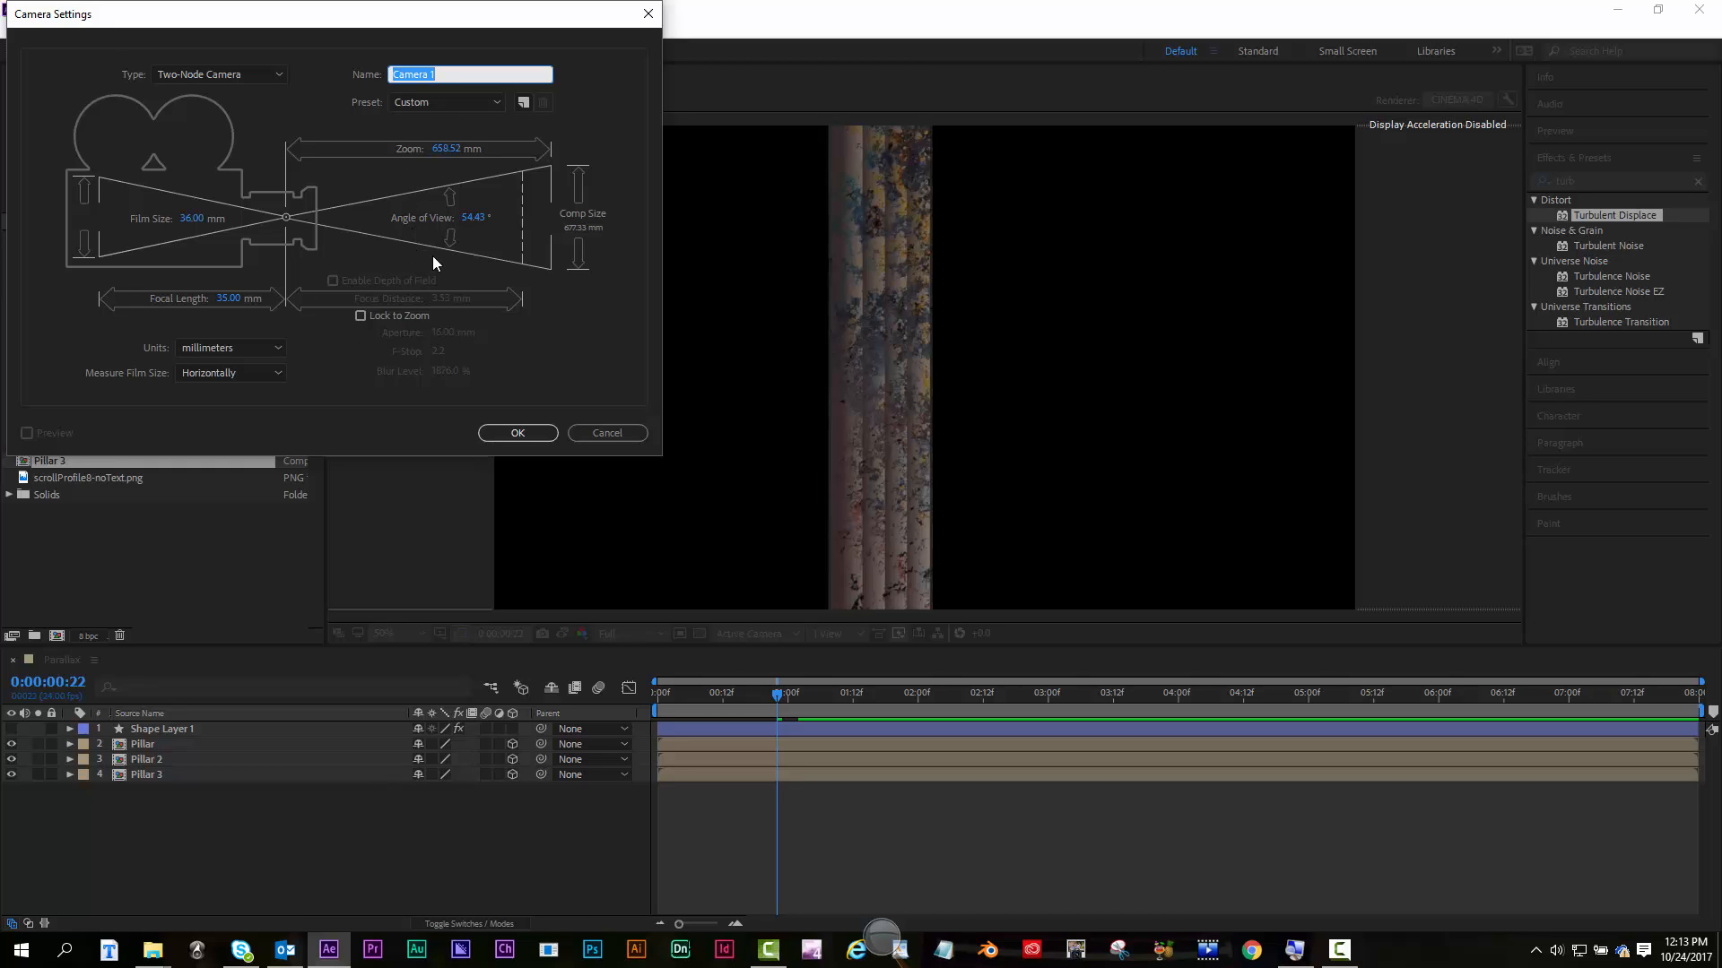
{"action": "left_click", "coordinate": [518, 433]}
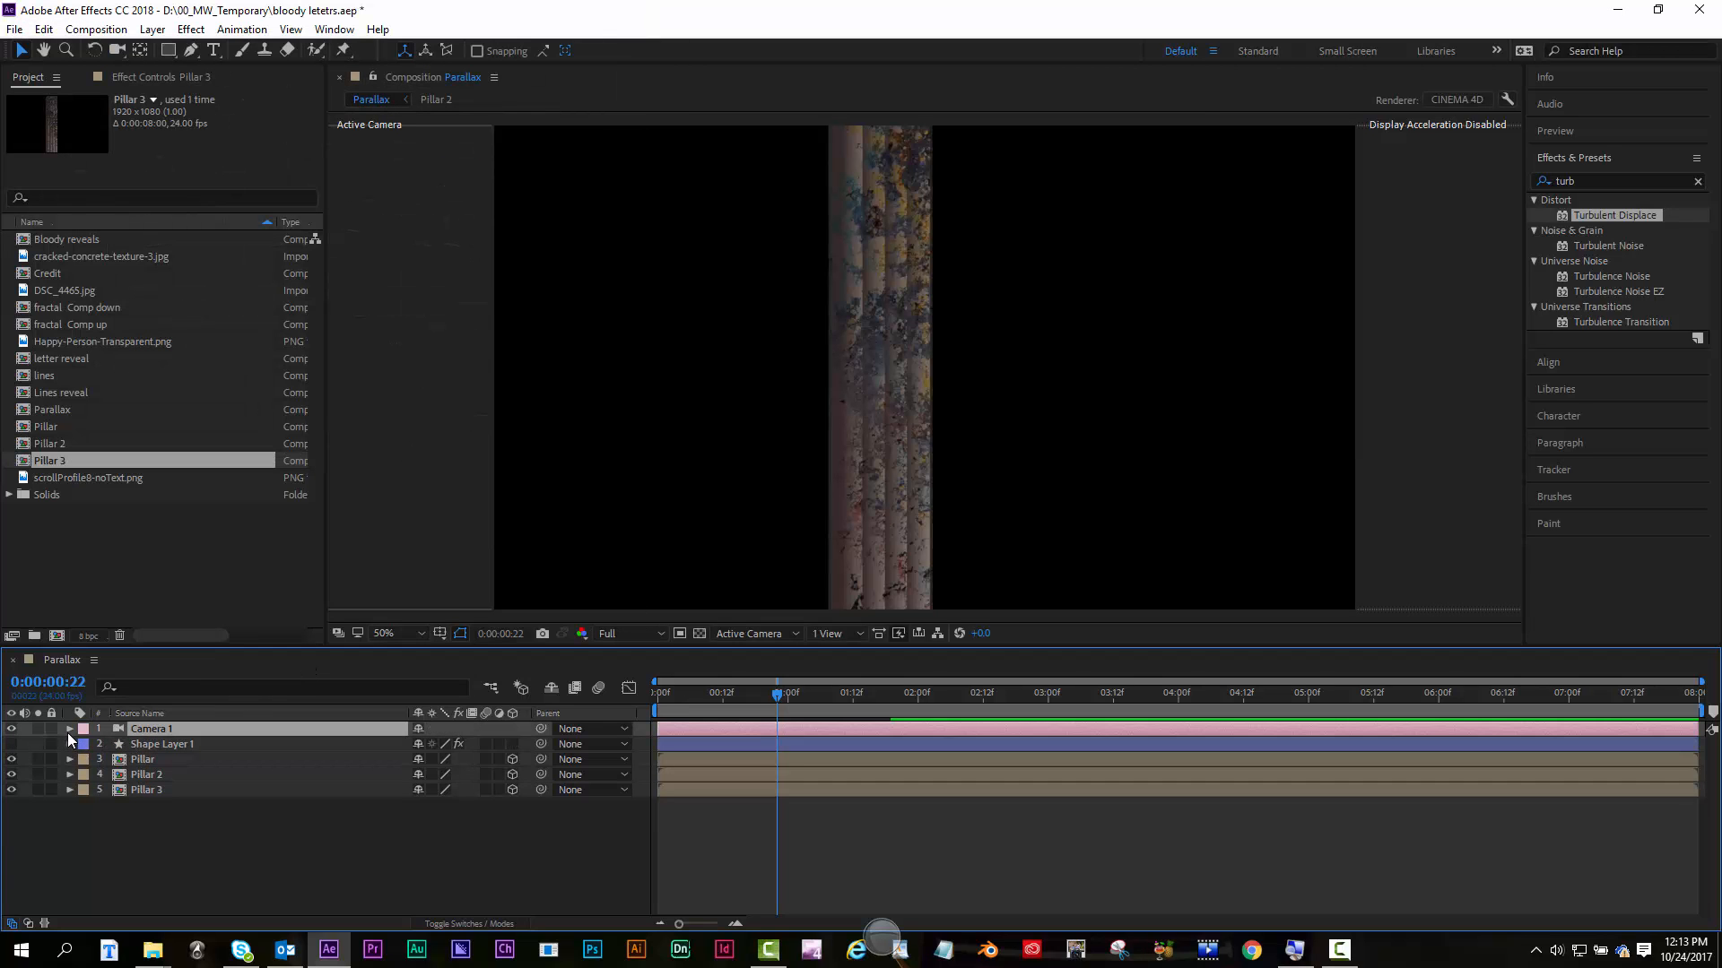
Turn on Depth of Field in the new camera's options and collapse the camera layer
{"action": "left_click", "coordinate": [69, 729]}
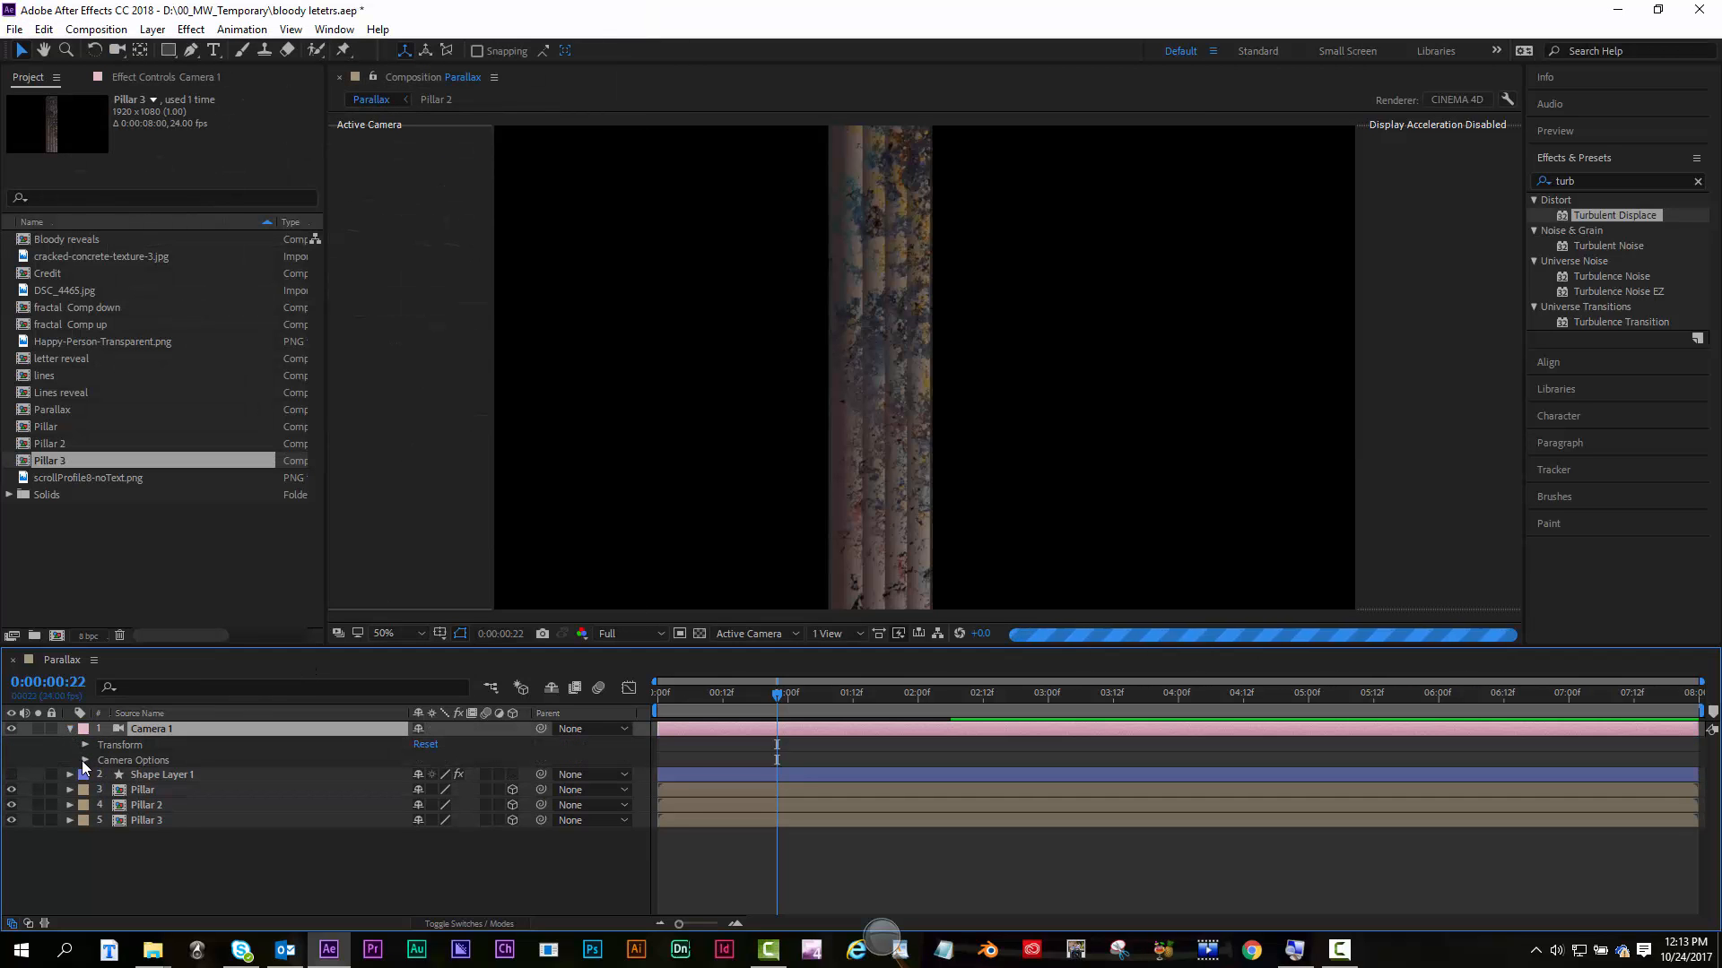
{"action": "left_click", "coordinate": [85, 760]}
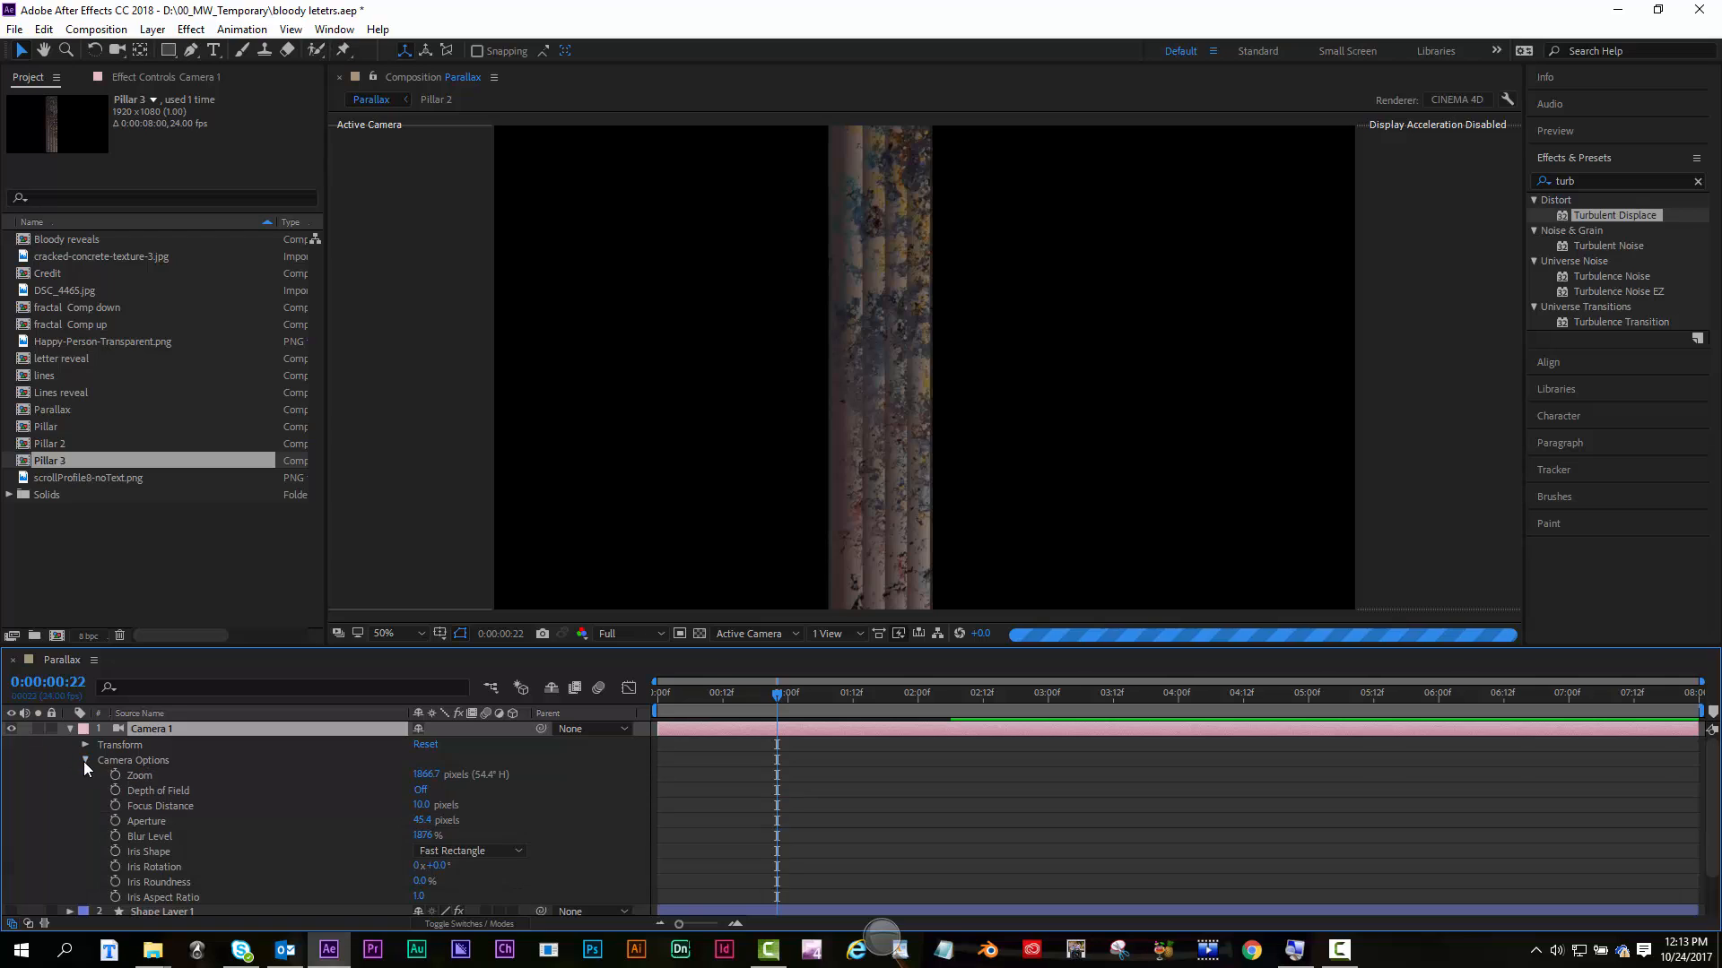
{"action": "left_click", "coordinate": [420, 790]}
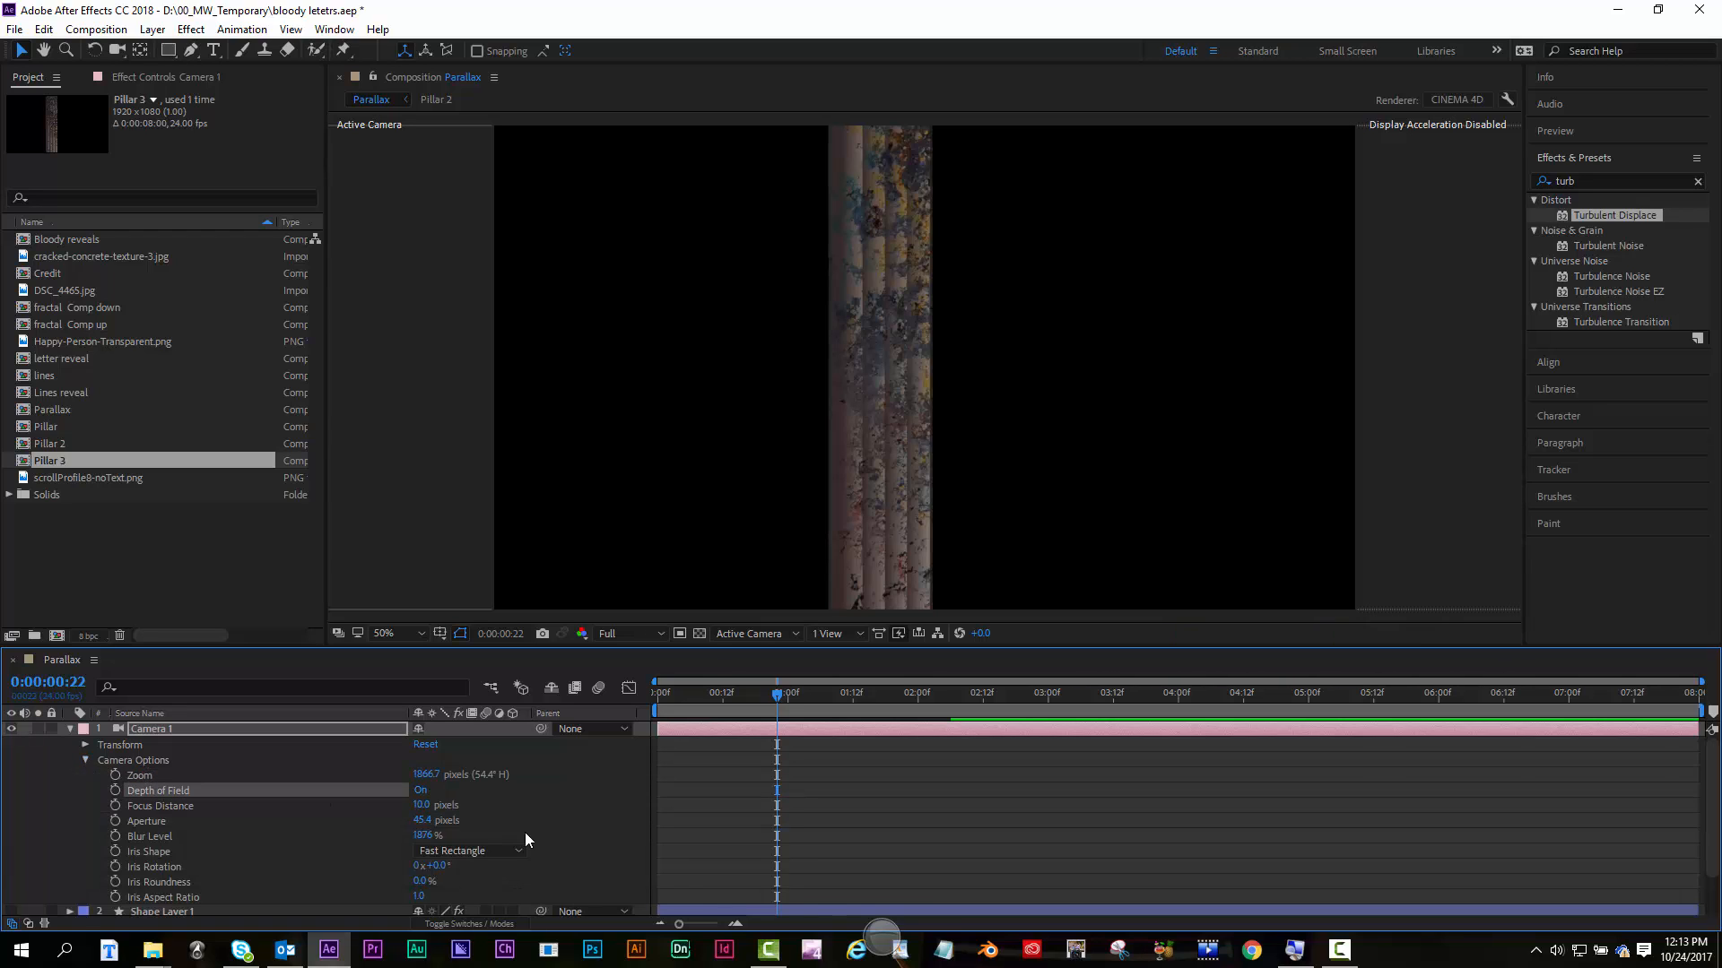
{"action": "left_click", "coordinate": [874, 937]}
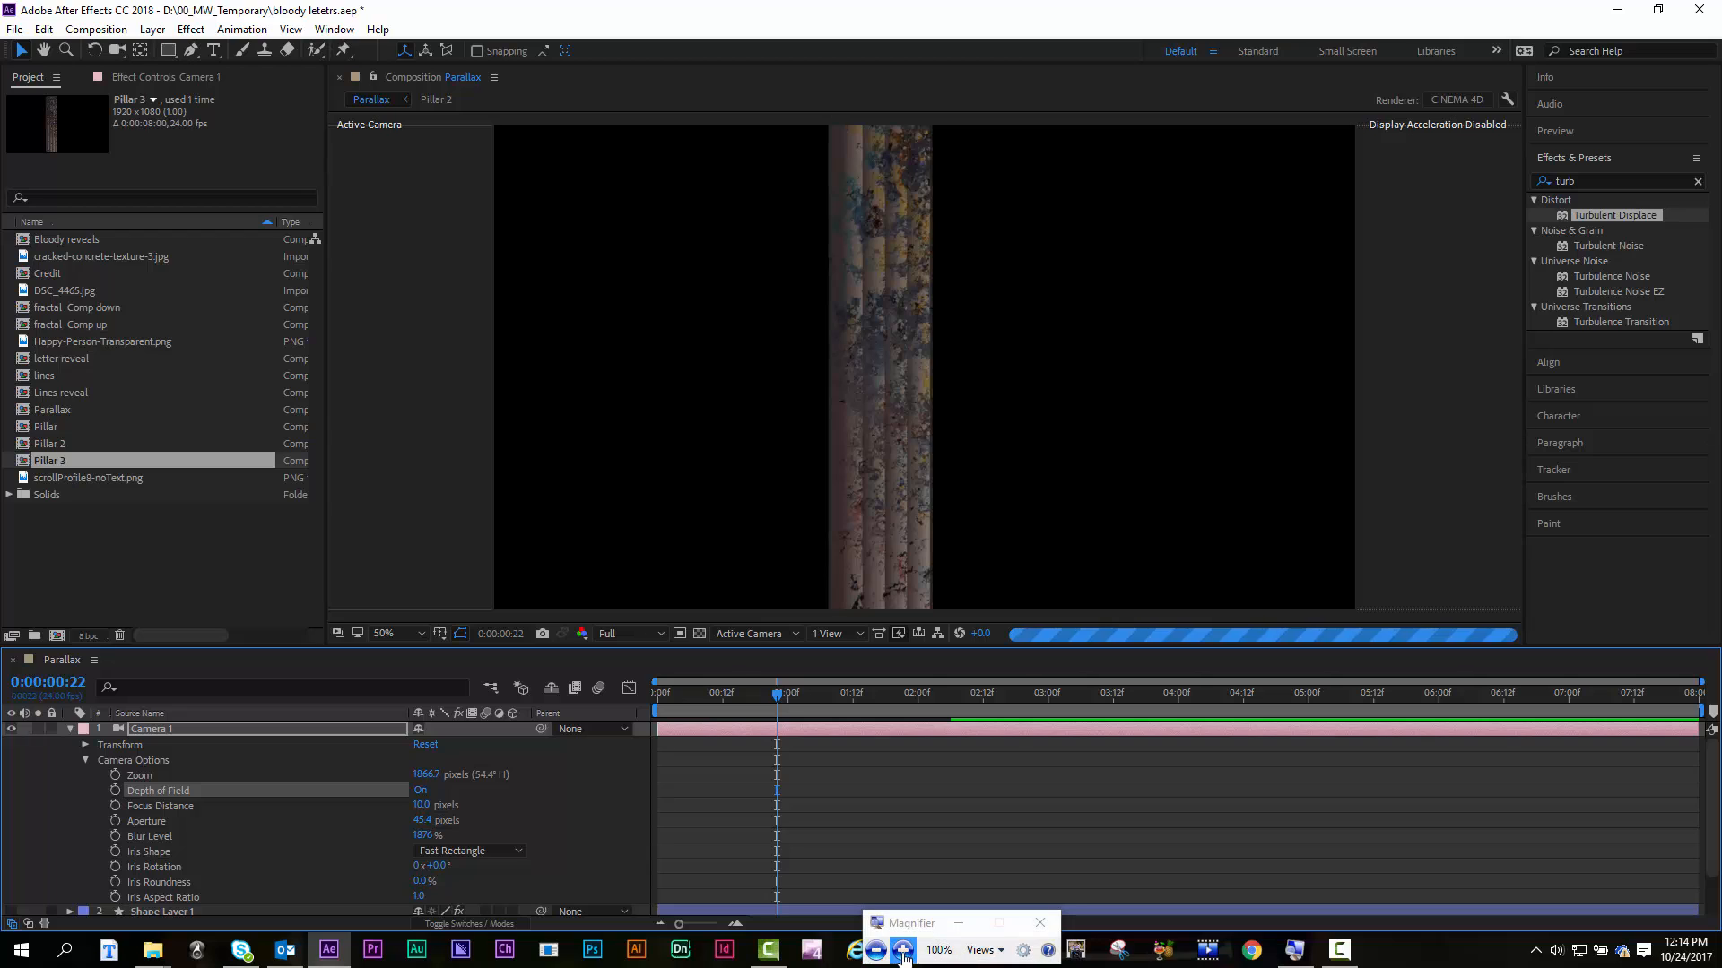
{"action": "left_click", "coordinate": [903, 949]}
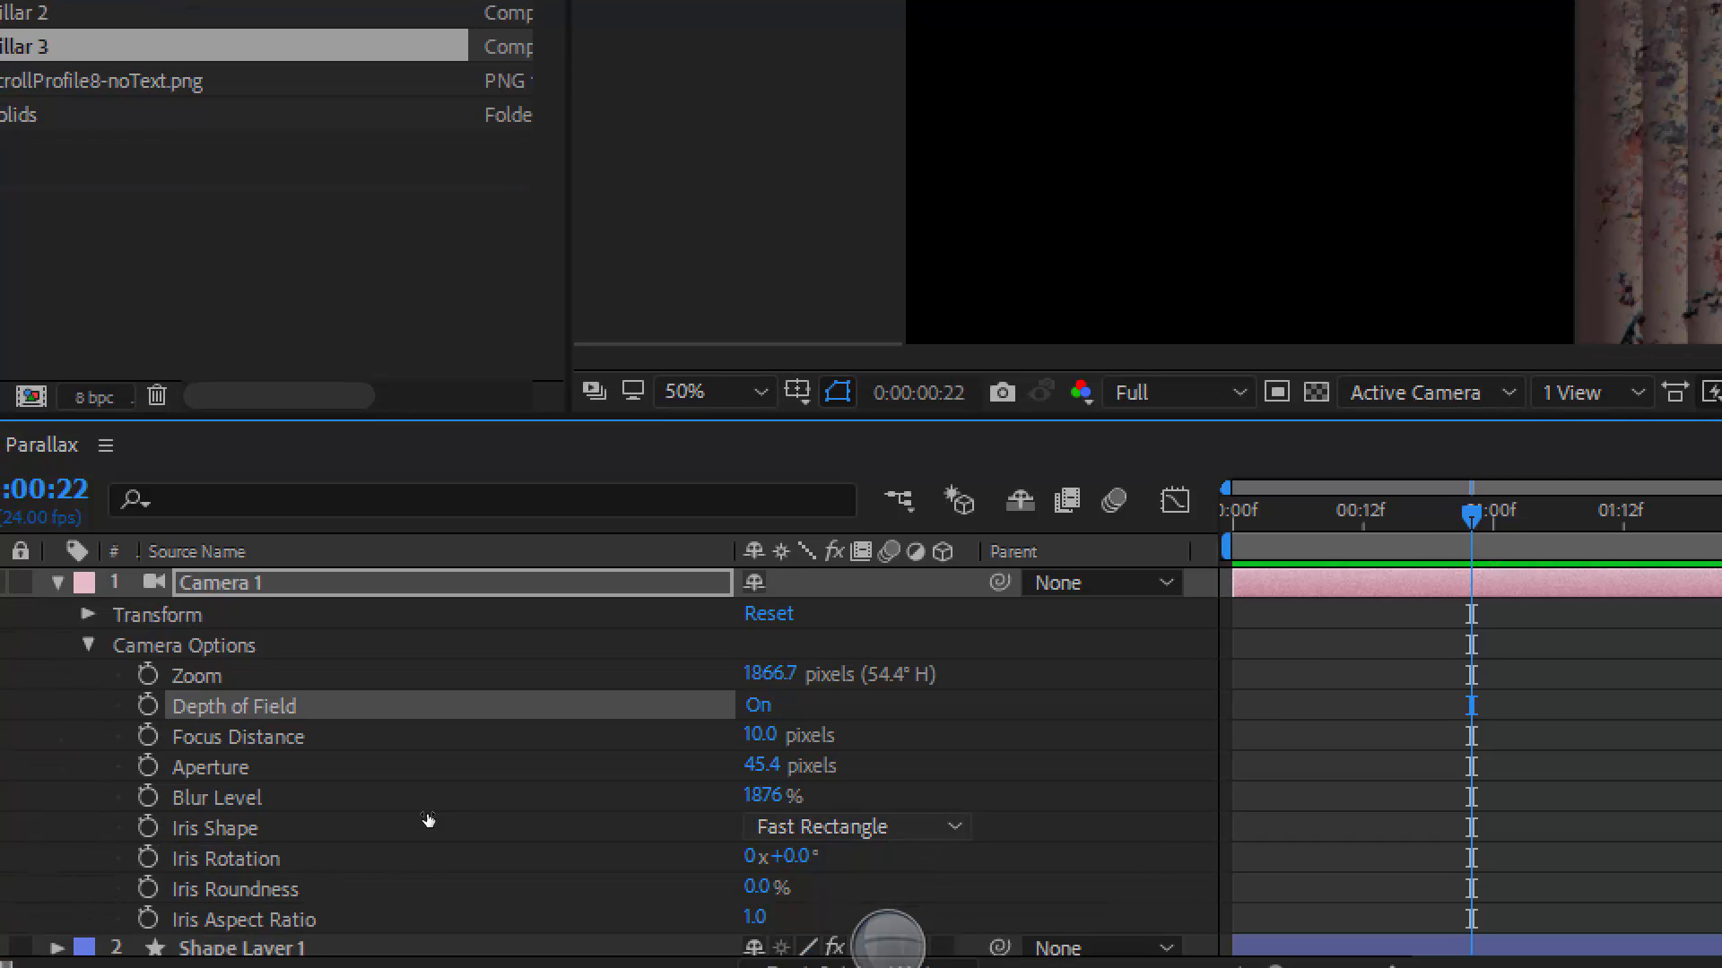
{"action": "left_click", "coordinate": [888, 945]}
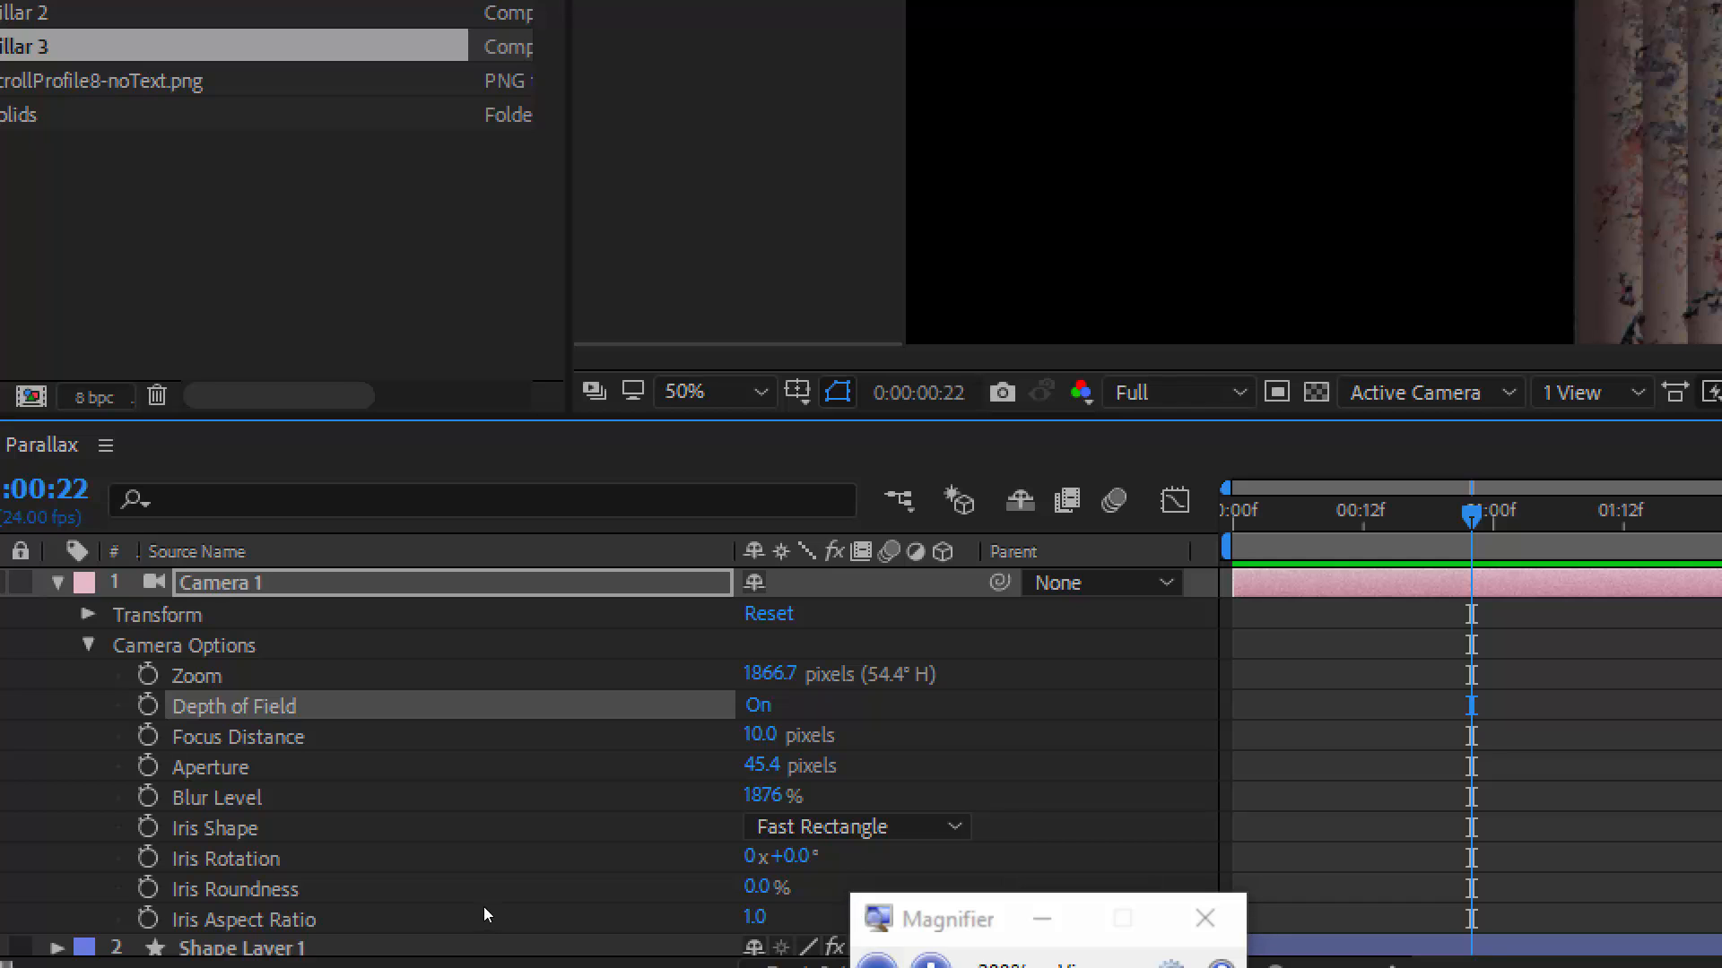
{"action": "key", "text": "super+minus"}
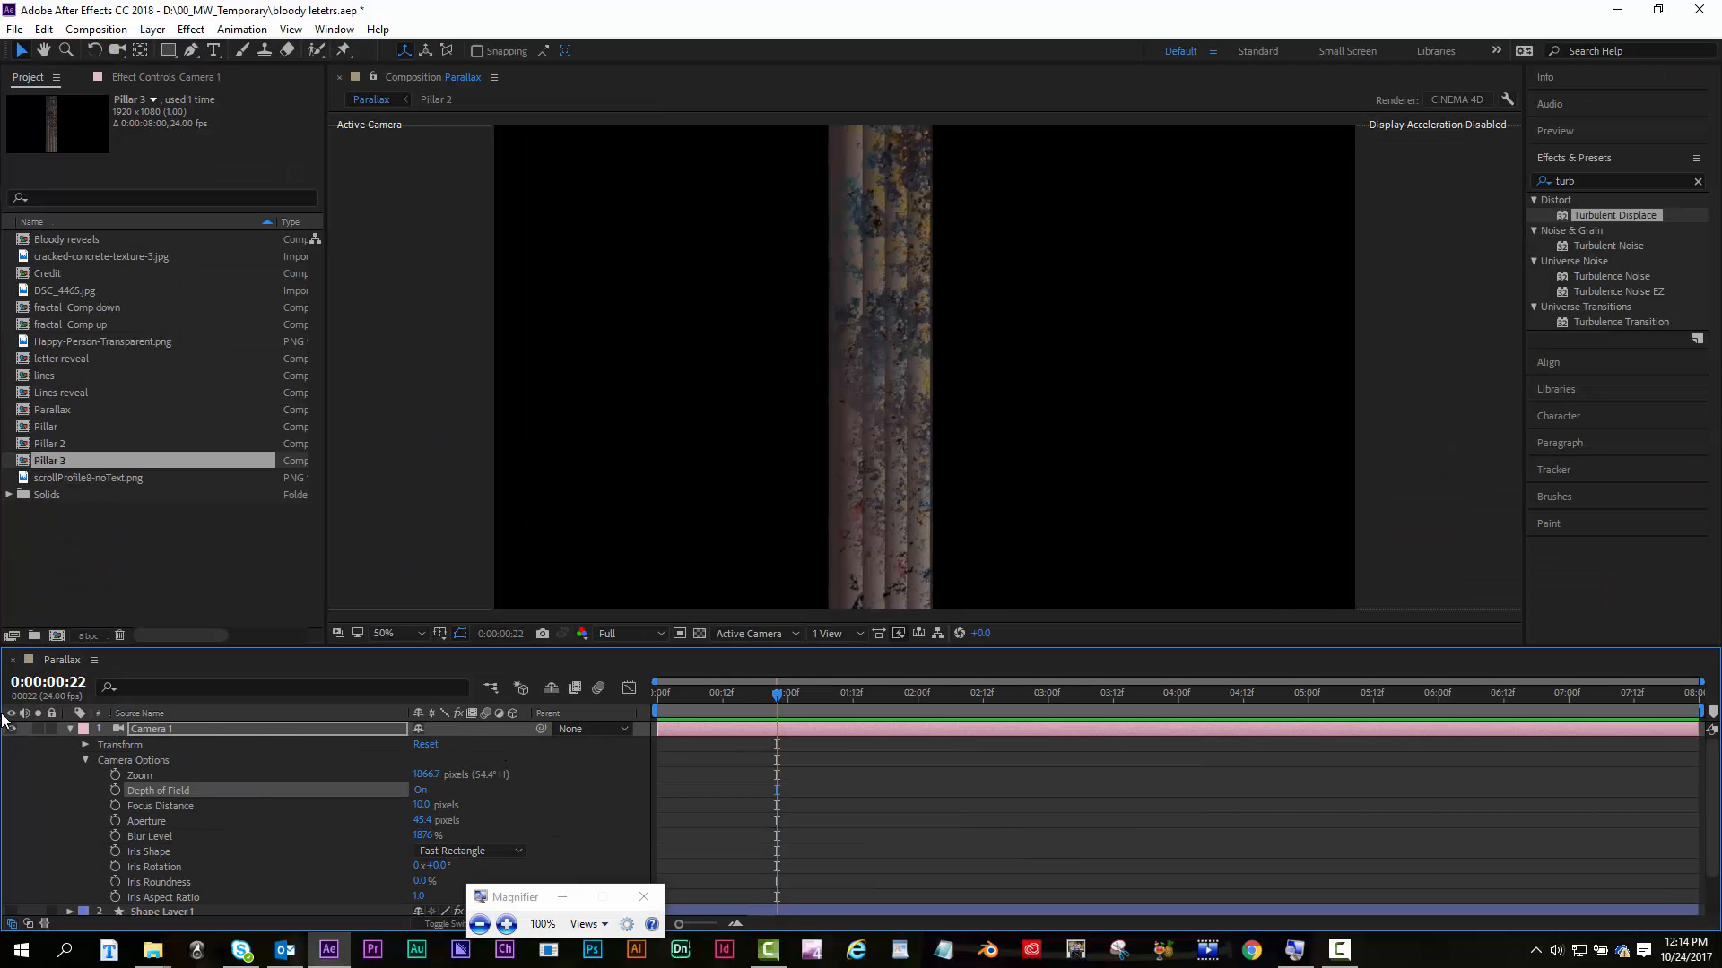
{"action": "key", "text": "F2"}
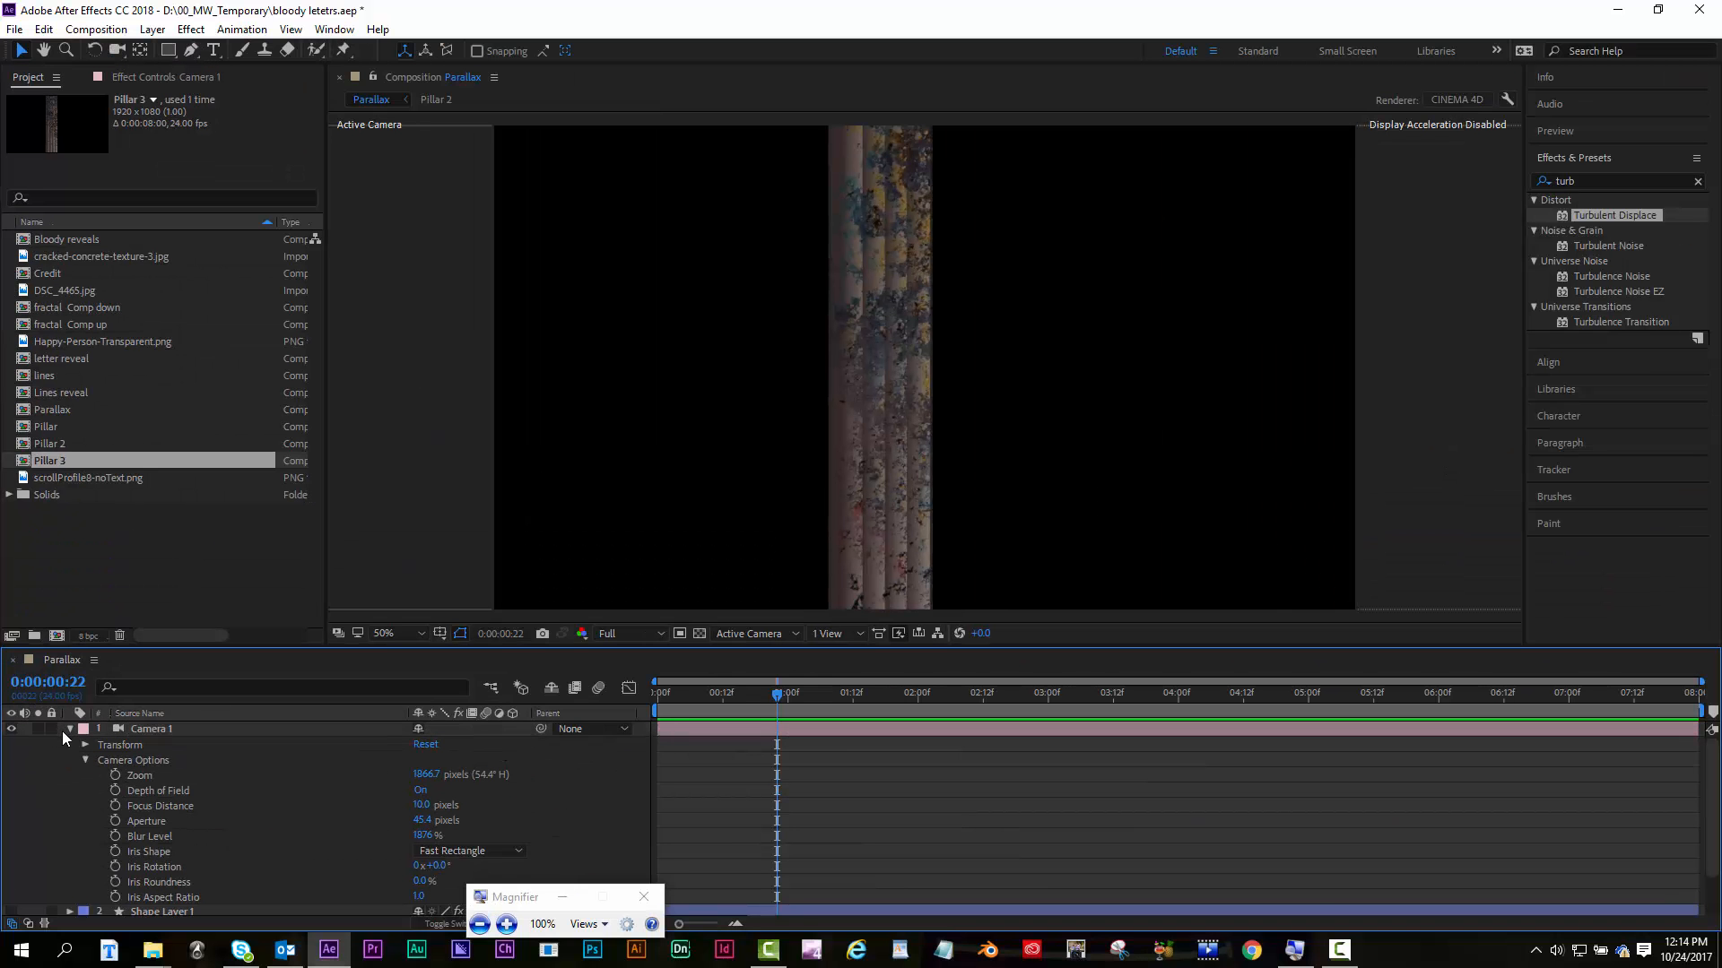
{"action": "left_click", "coordinate": [65, 729]}
Reveal the Position properties of the Pillar, Pillar 2 and Pillar 3 layers and examine their Z values
{"action": "left_click", "coordinate": [151, 758]}
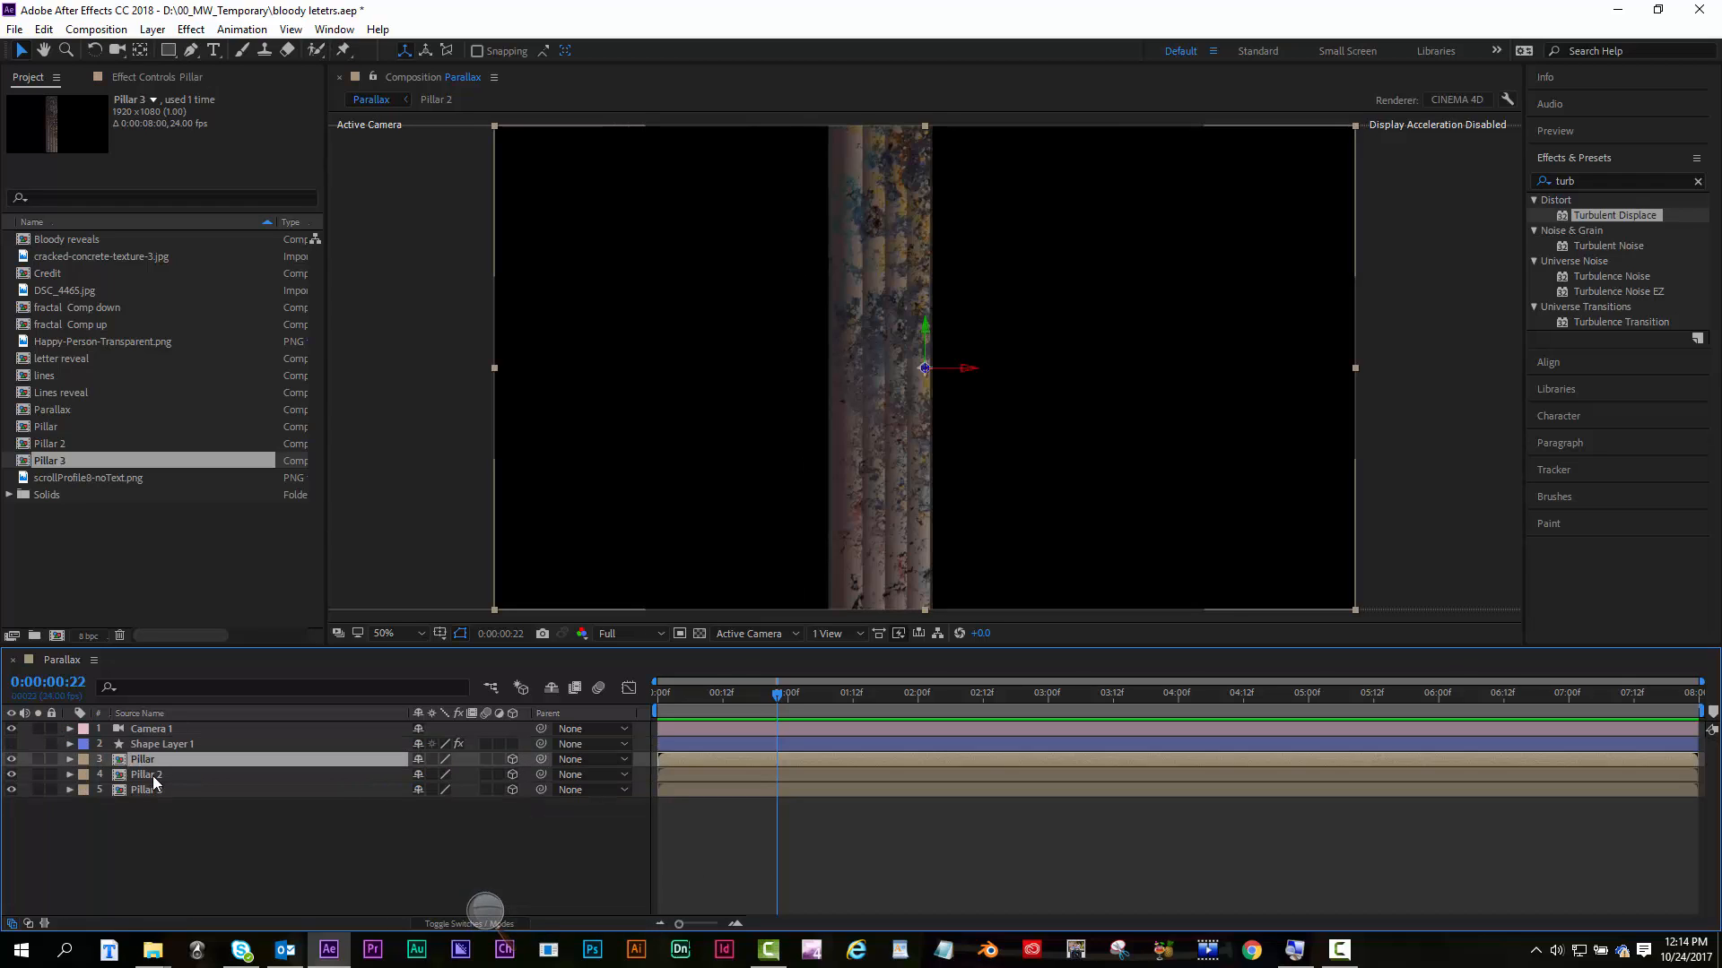
{"action": "left_click", "coordinate": [152, 776]}
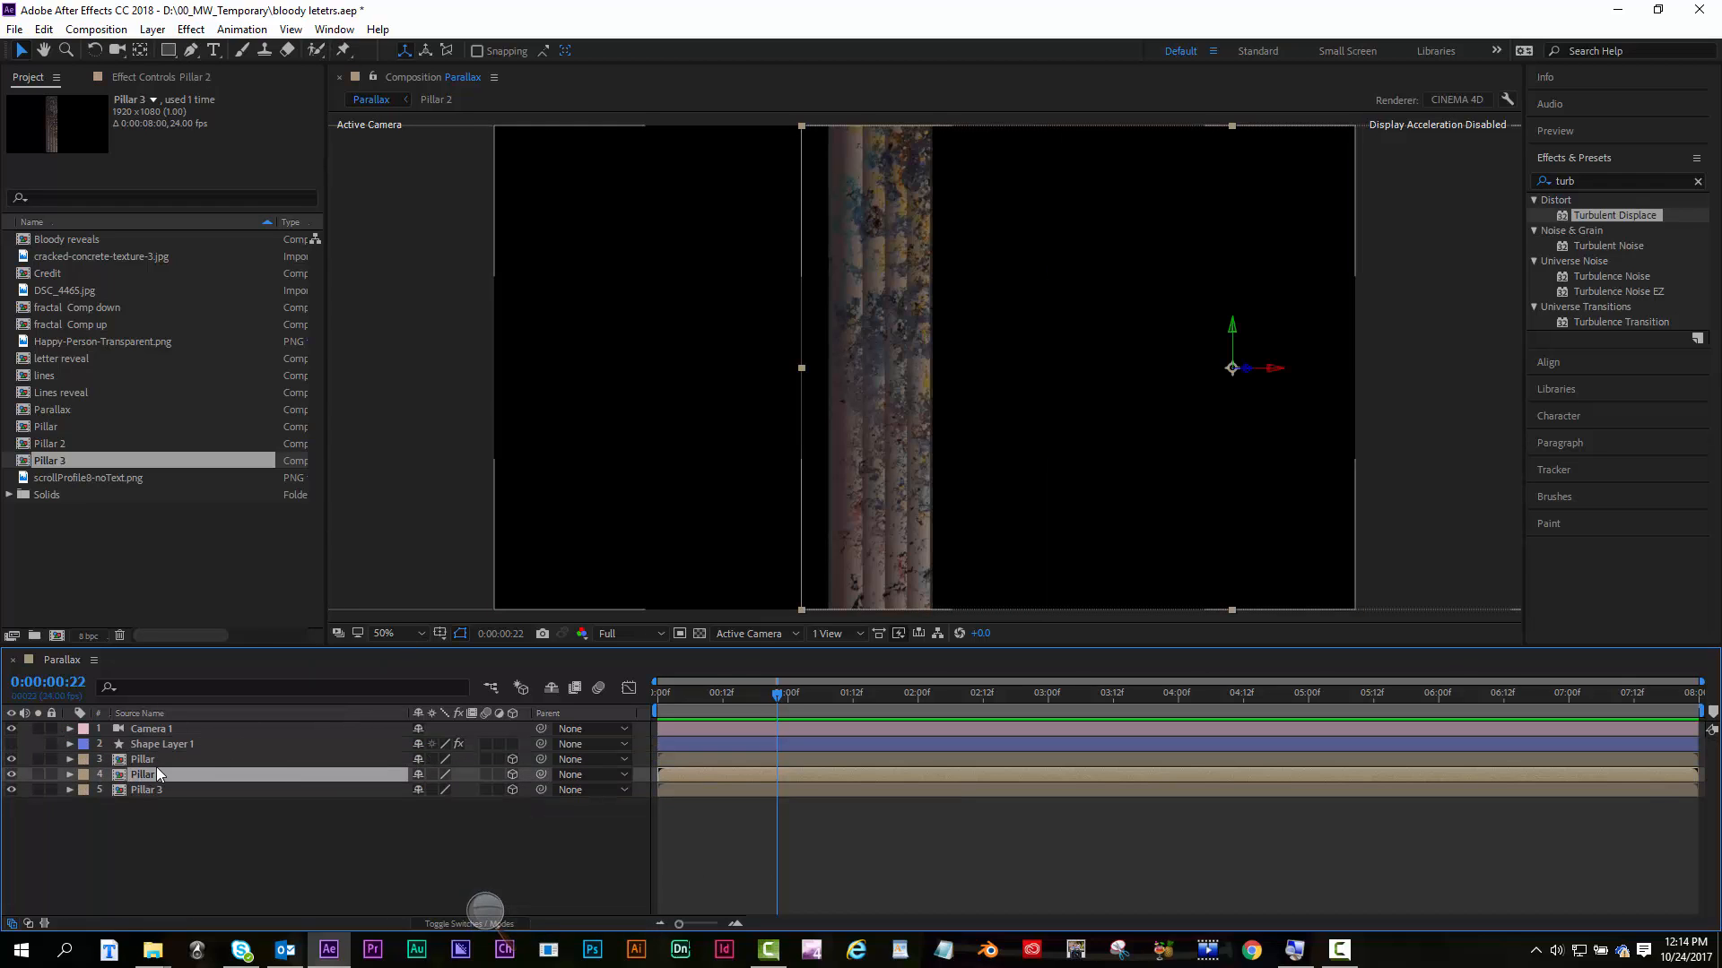
{"action": "left_click", "coordinate": [149, 789], "text": "shift"}
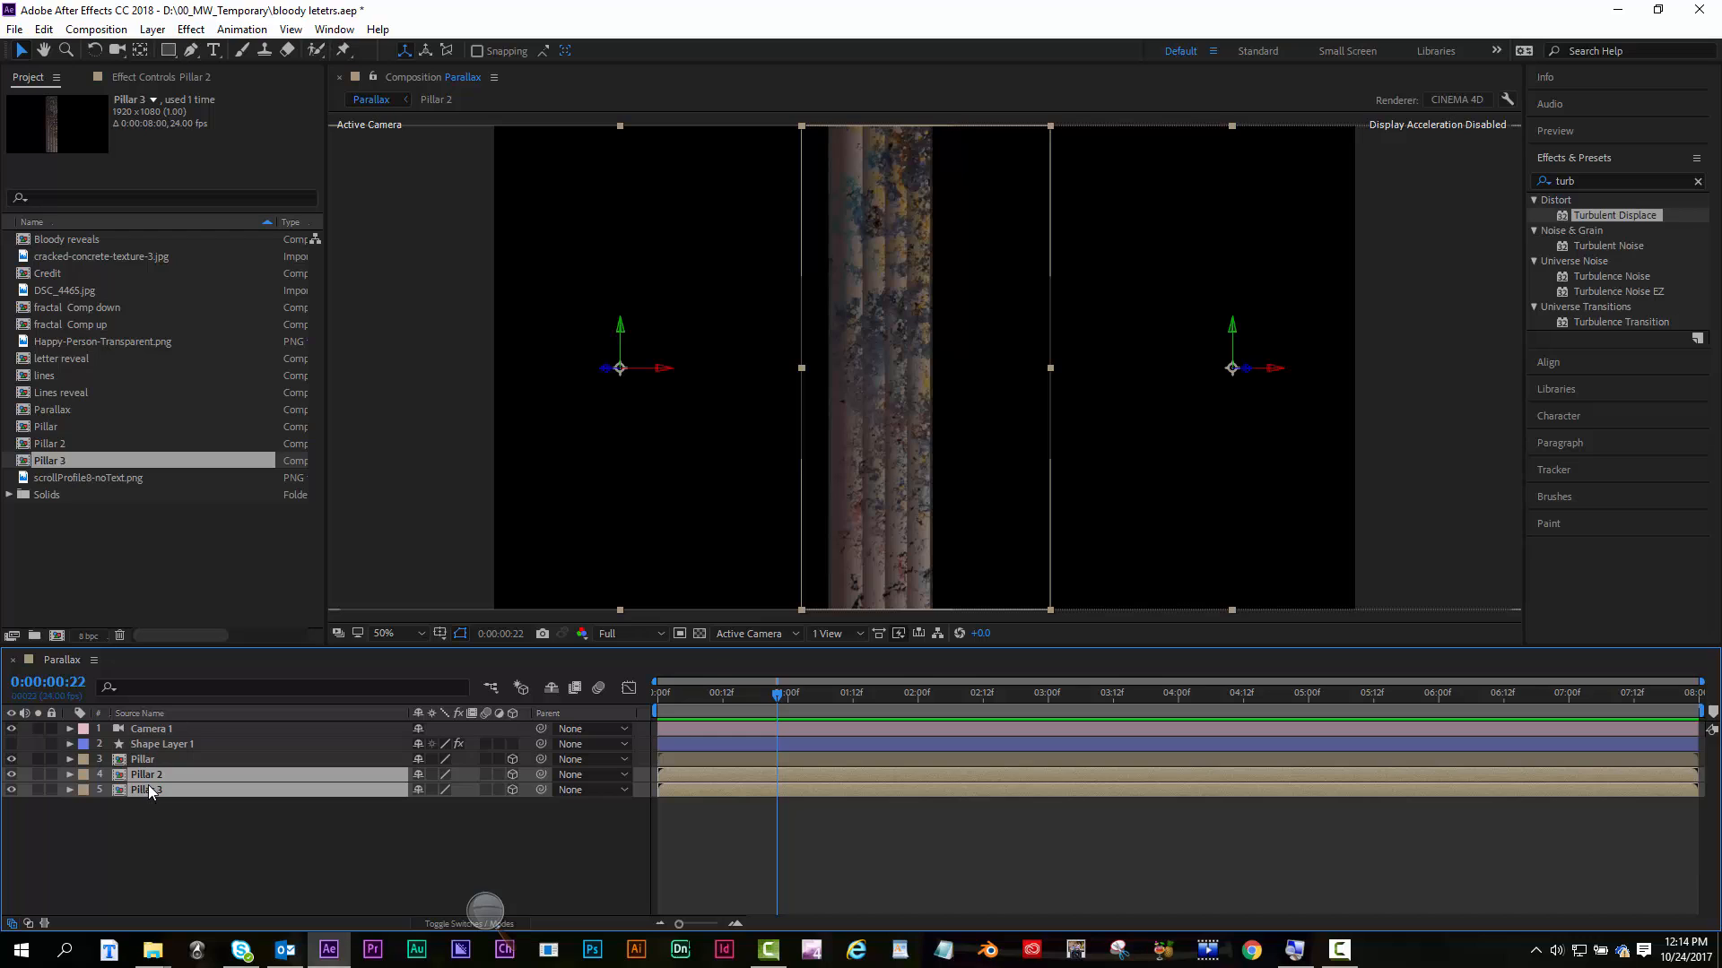
{"action": "key", "text": "p"}
{"action": "left_click", "coordinate": [143, 761]}
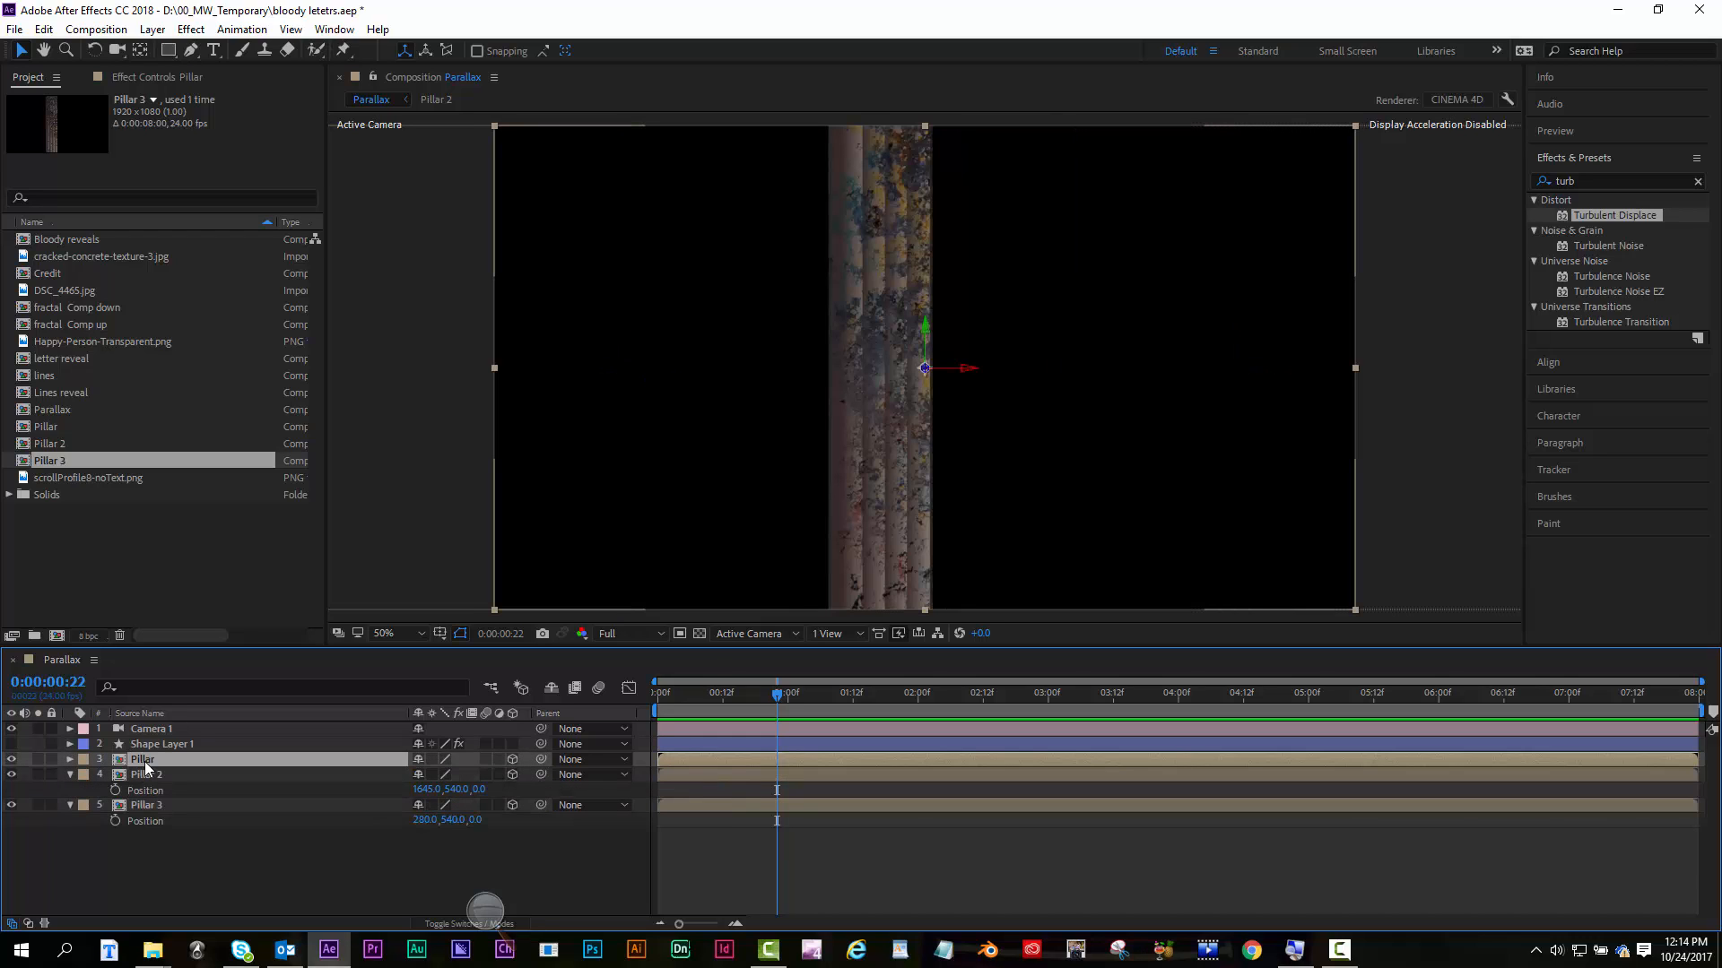
{"action": "key", "text": "p"}
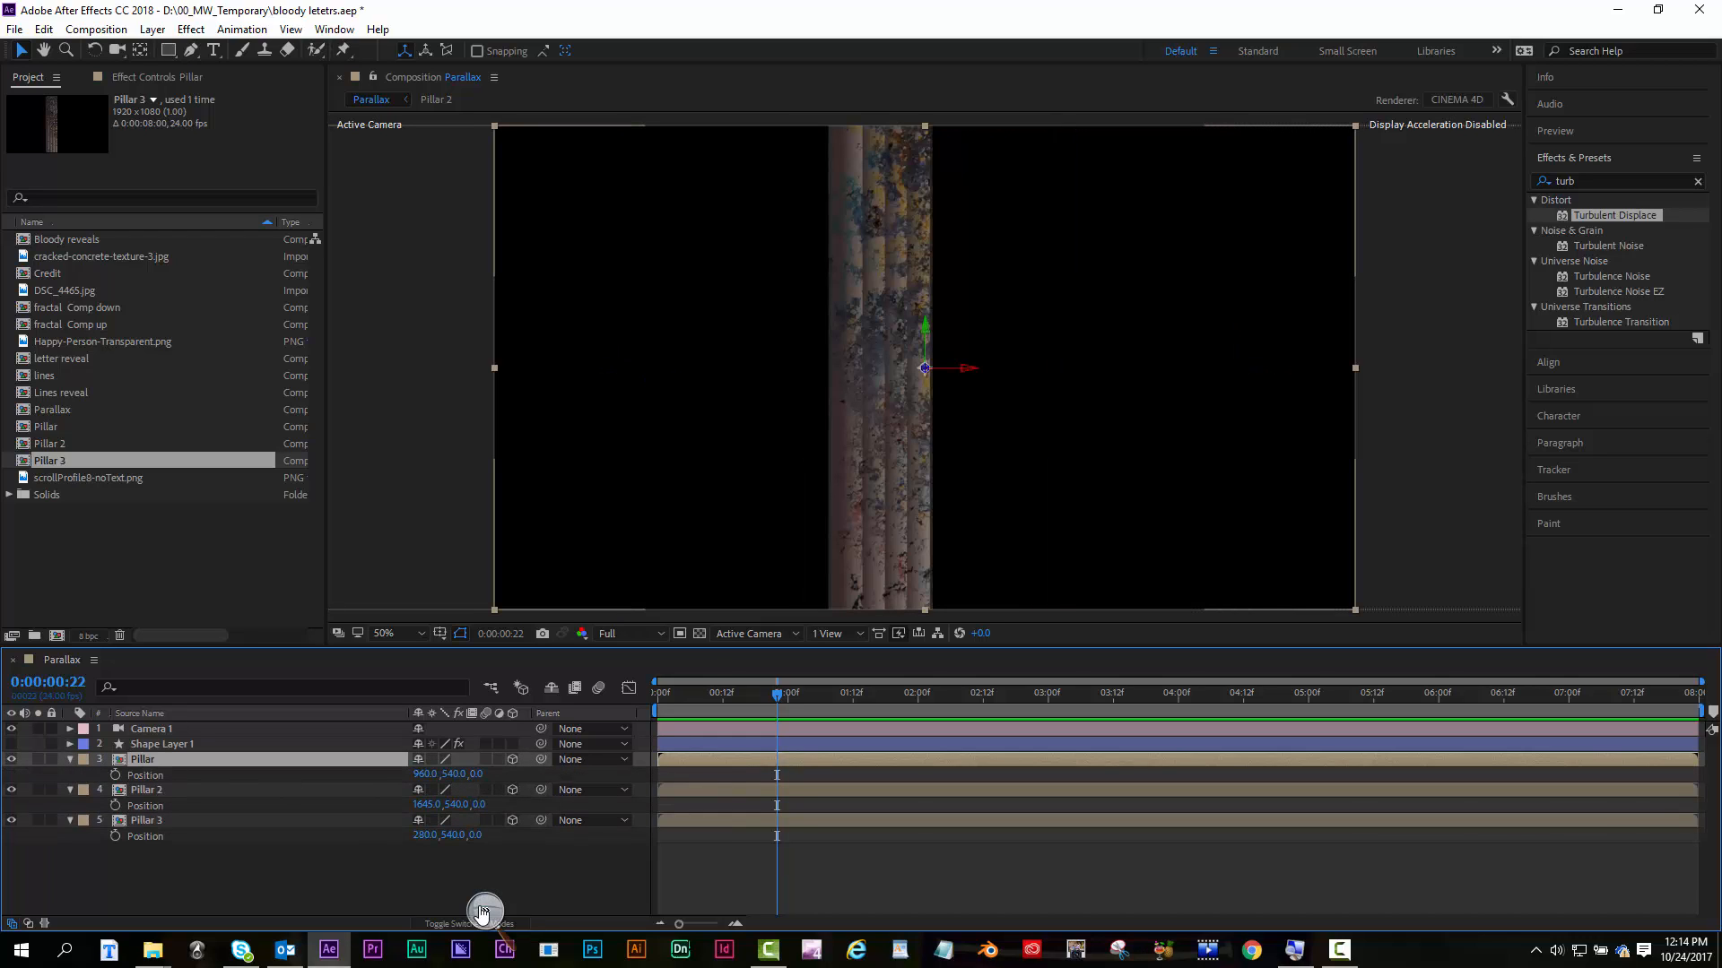
{"action": "left_click", "coordinate": [482, 915]}
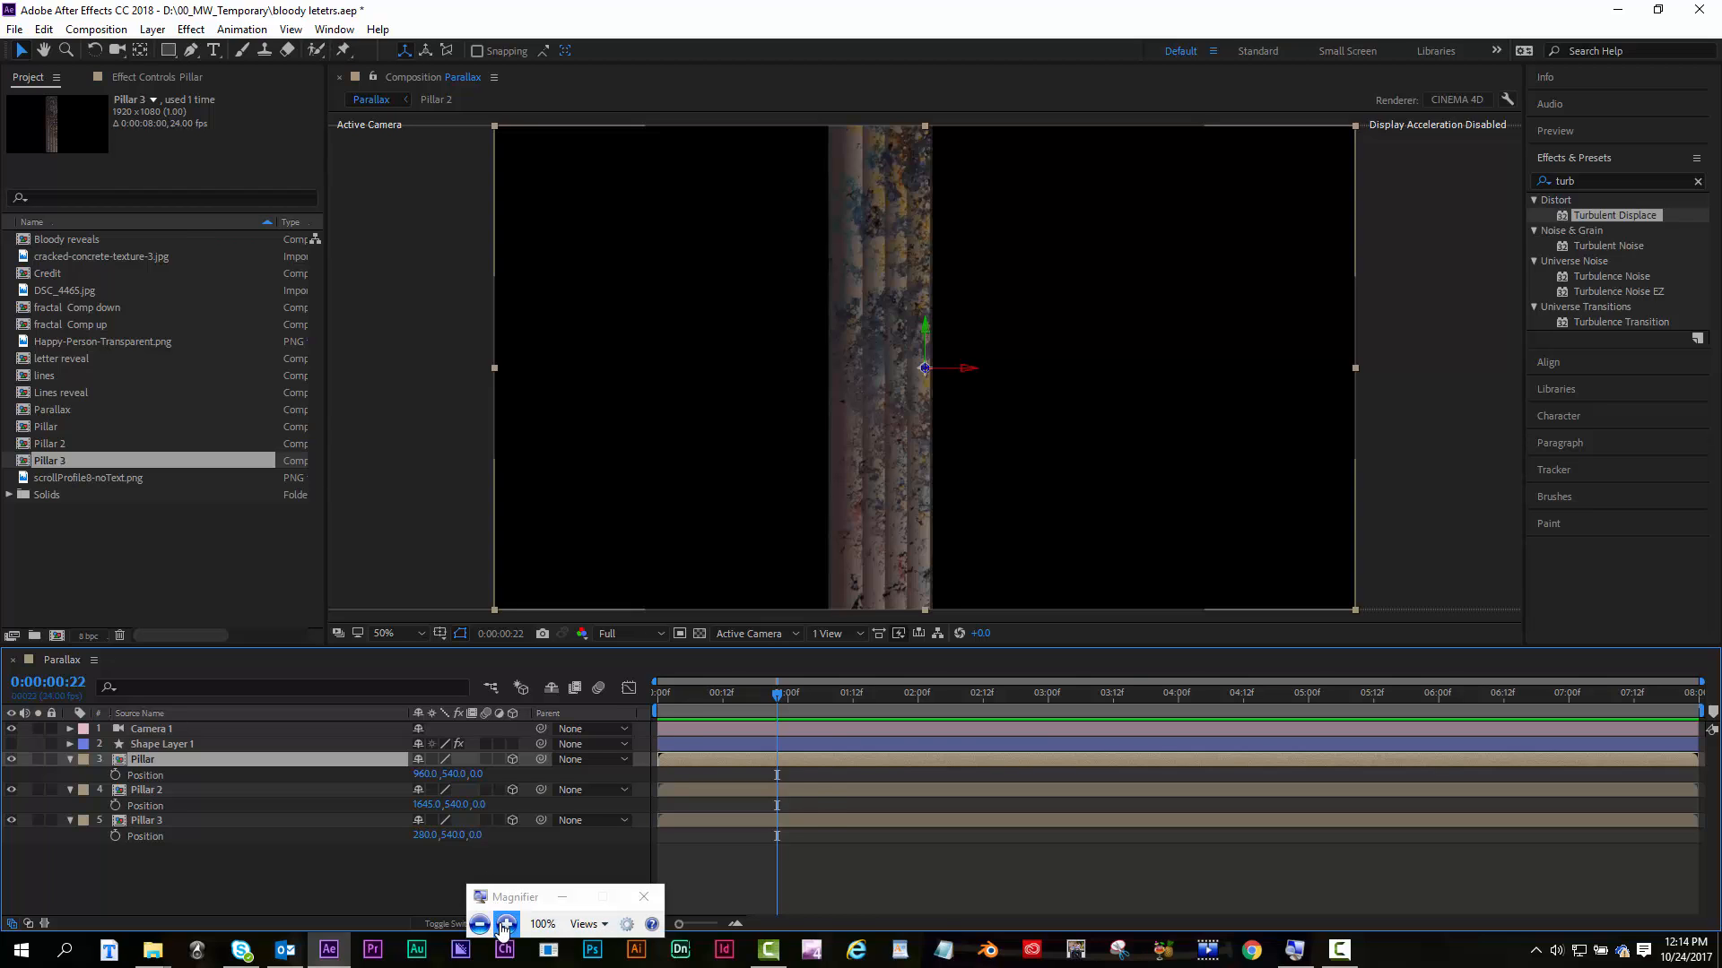
{"action": "left_click", "coordinate": [506, 925]}
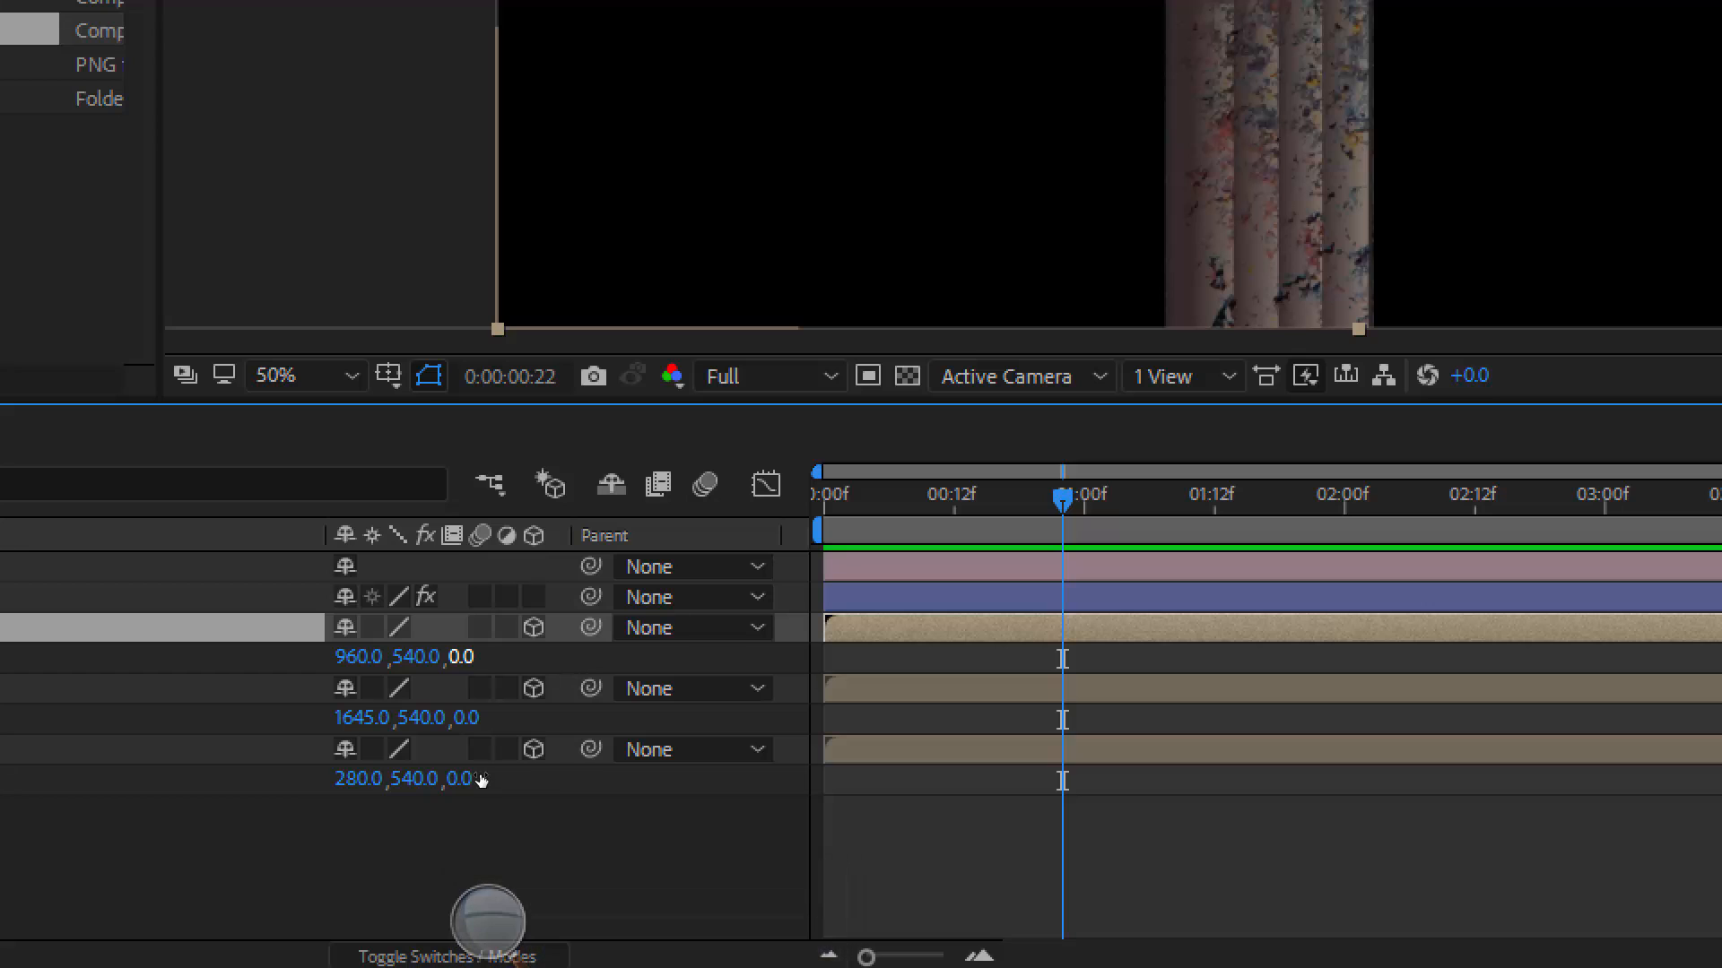
{"action": "left_click", "coordinate": [489, 916]}
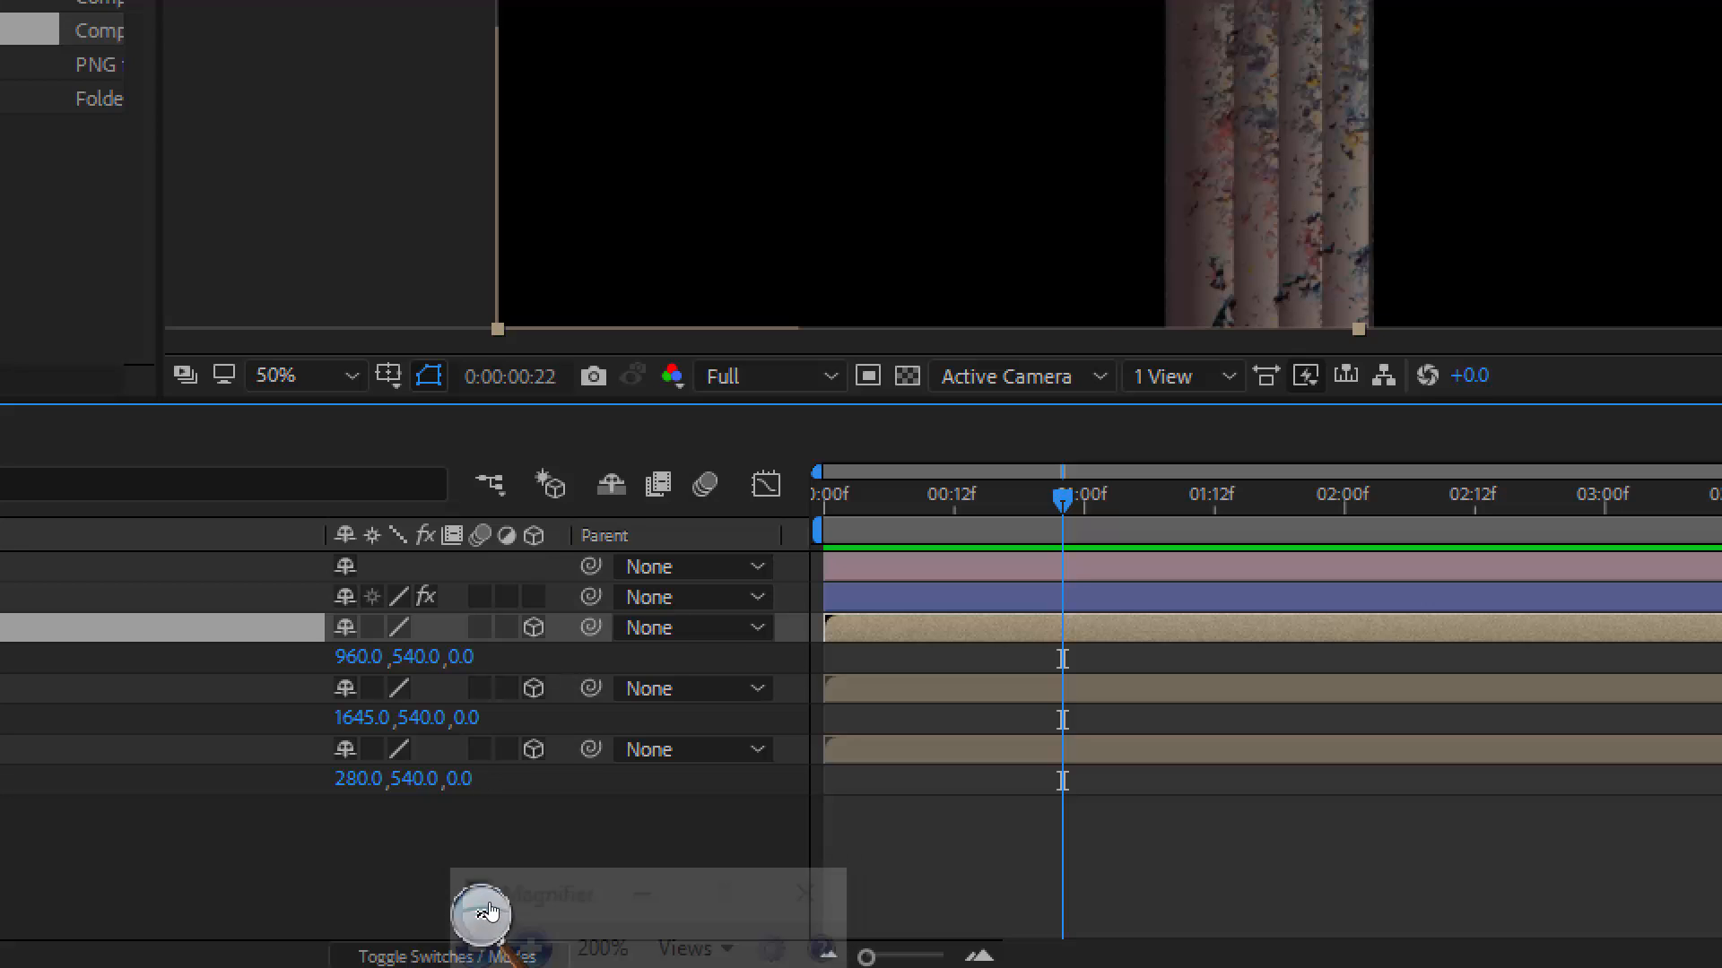
{"action": "left_click", "coordinate": [478, 943]}
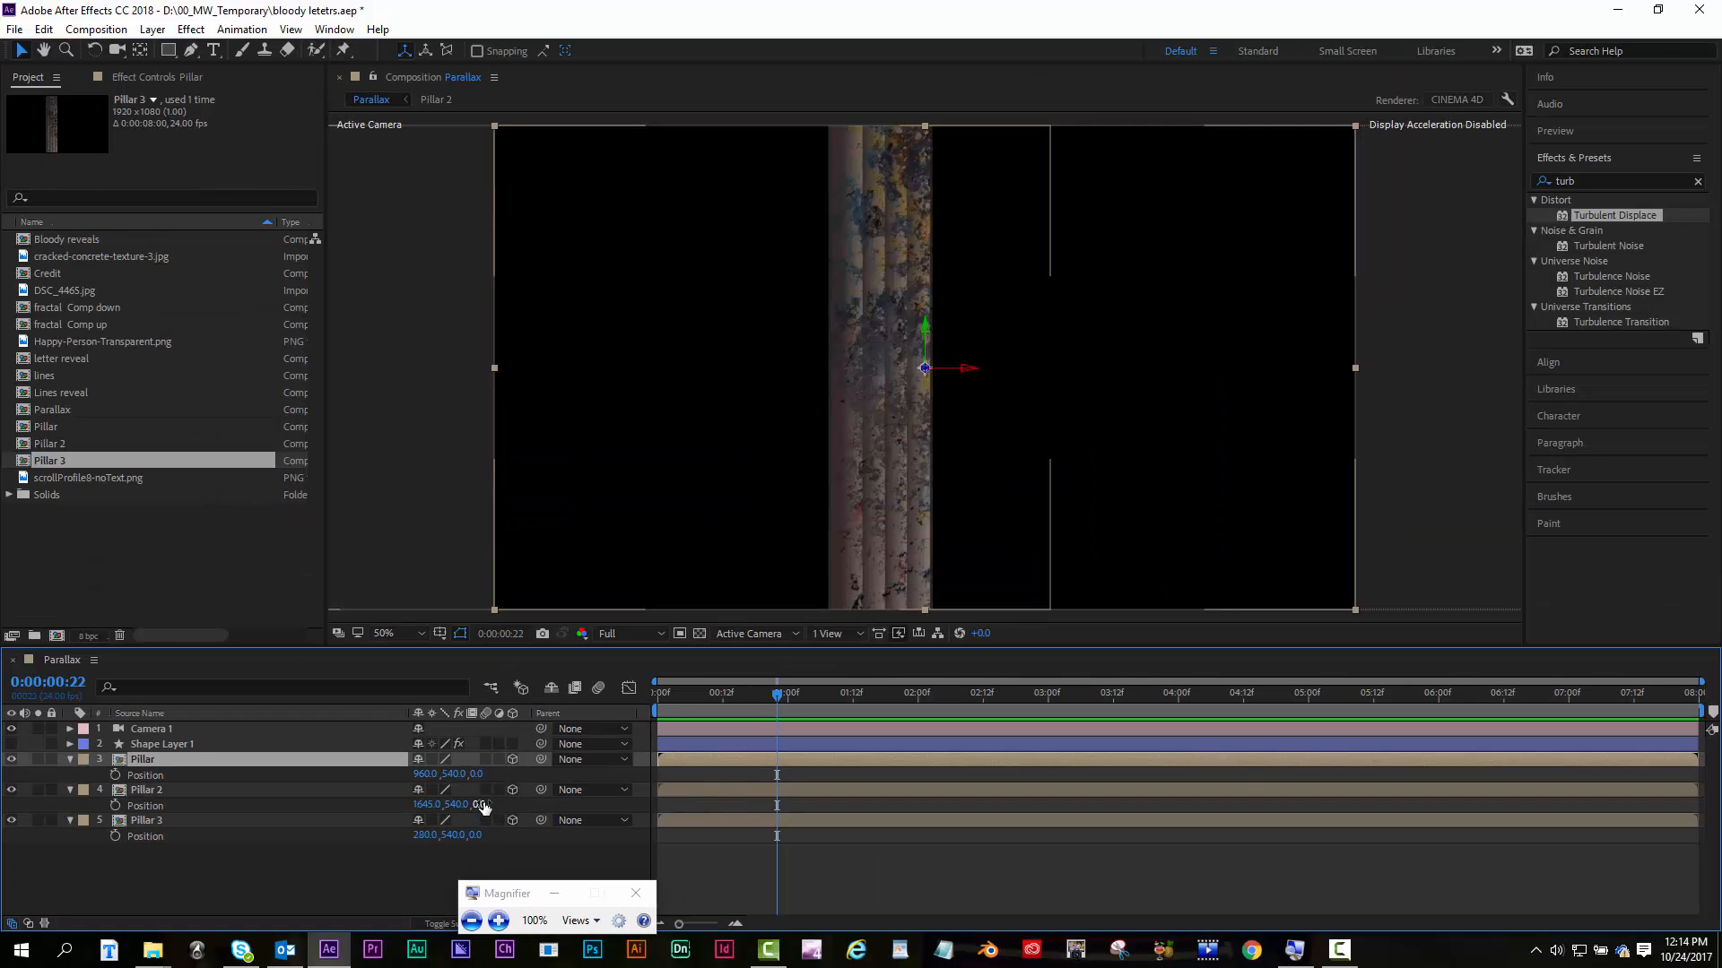
Push the centre Pillar layer back in depth by setting its Z position to 2500
{"action": "left_click_drag", "start_coordinate": [477, 775], "coordinate": [1306, 843]}
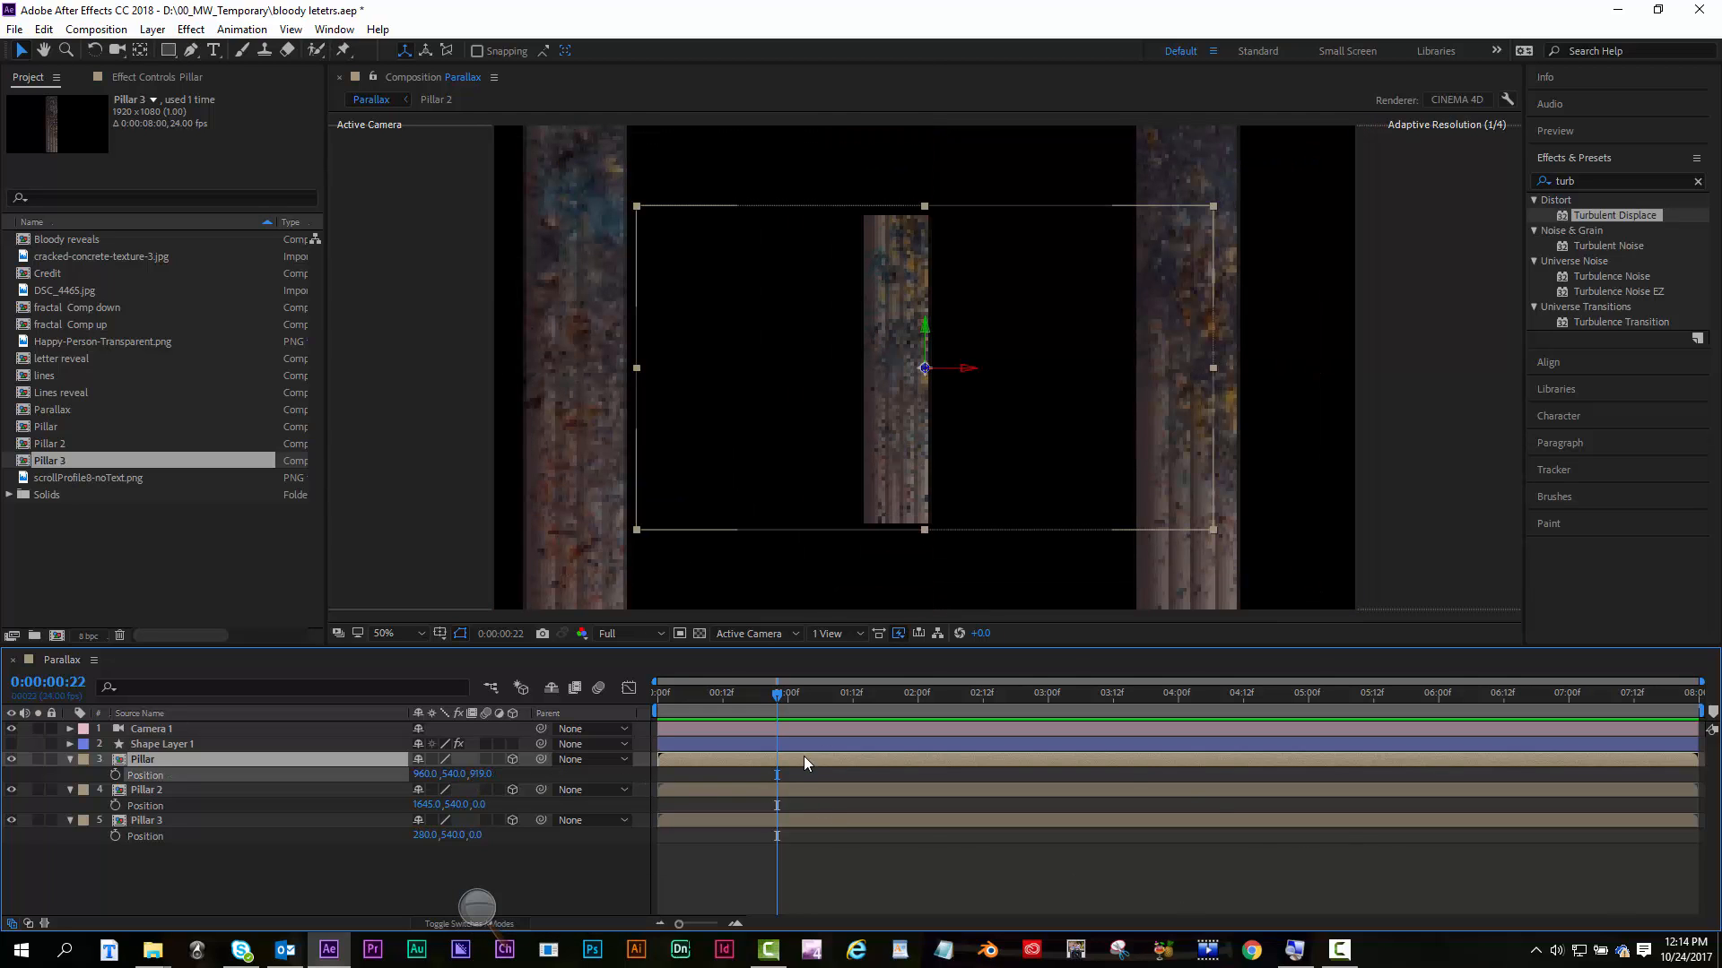
{"action": "left_click", "coordinate": [481, 775]}
{"action": "type", "text": "2"}
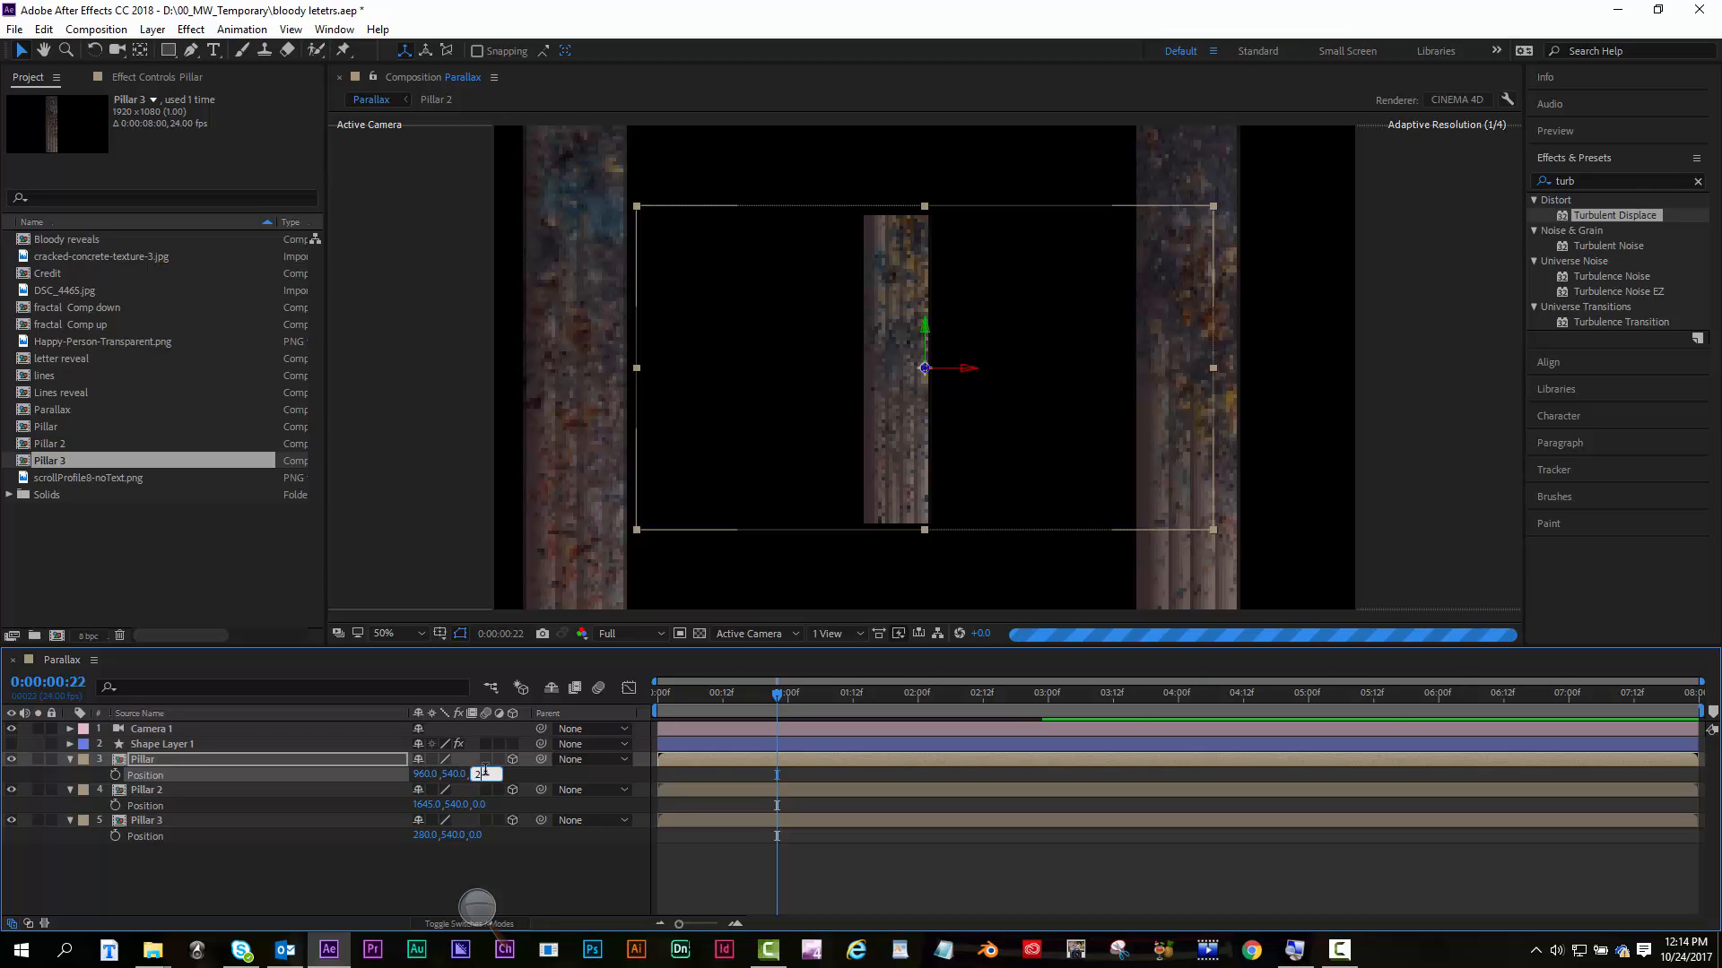
{"action": "type", "text": "500"}
{"action": "key", "text": "Return"}
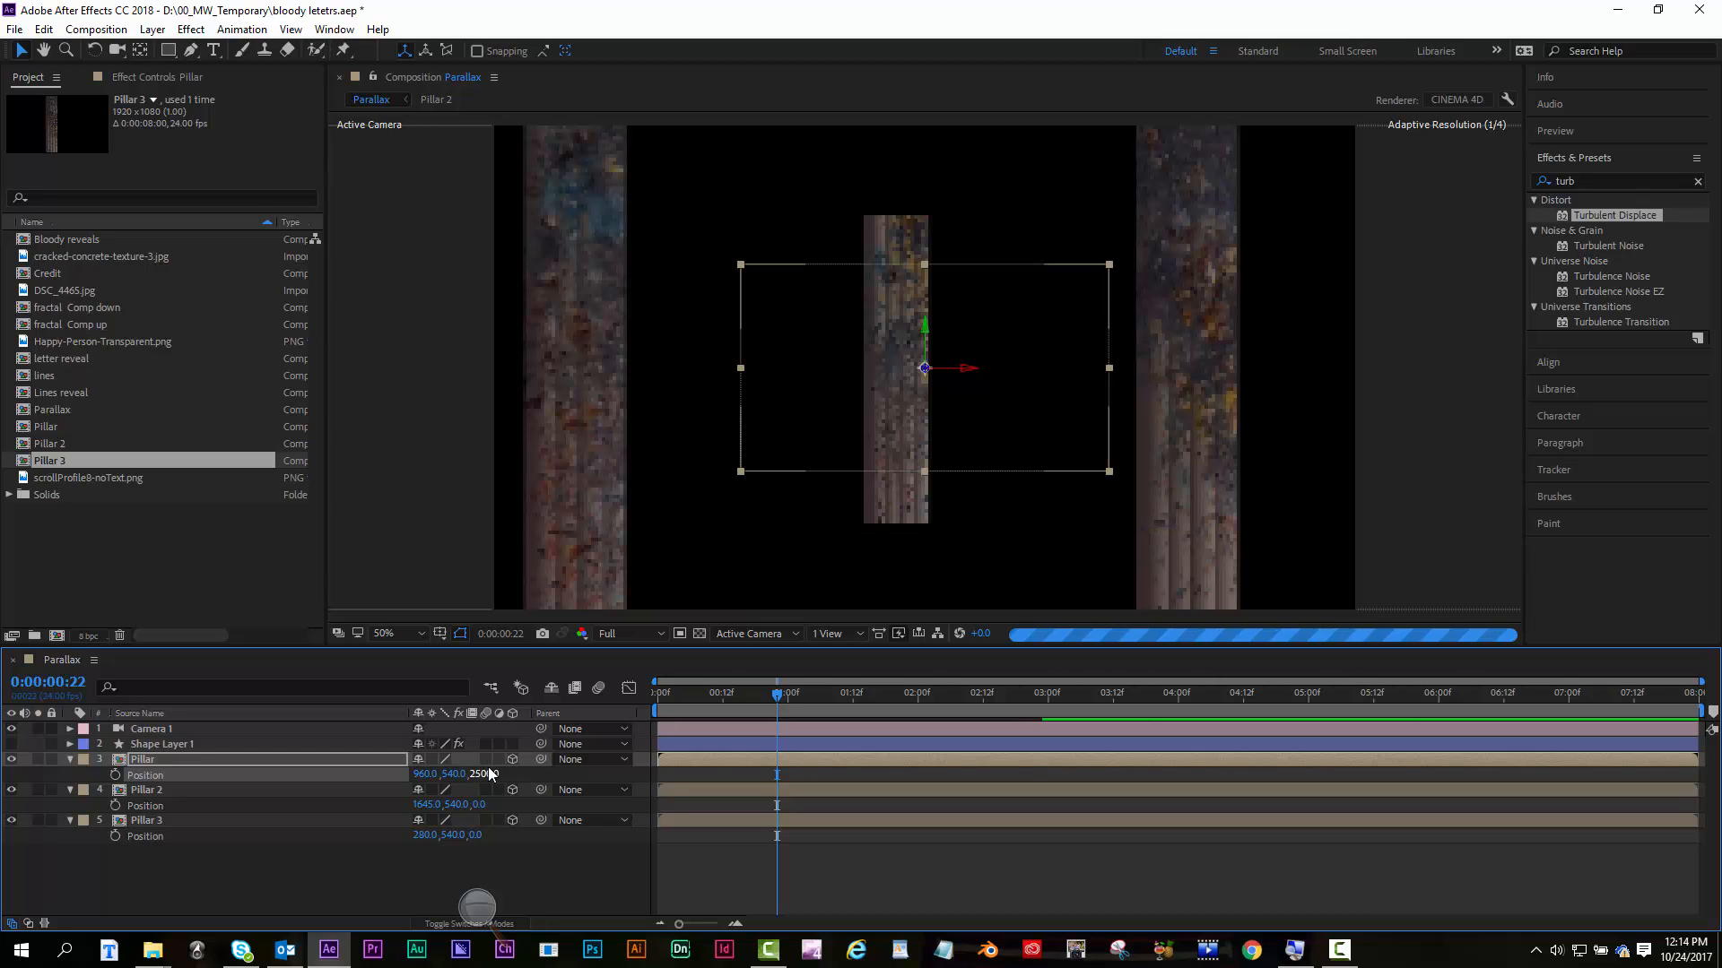
Move the Pillar 2 layer back in depth to a Z position of 742
{"action": "left_click", "coordinate": [480, 804]}
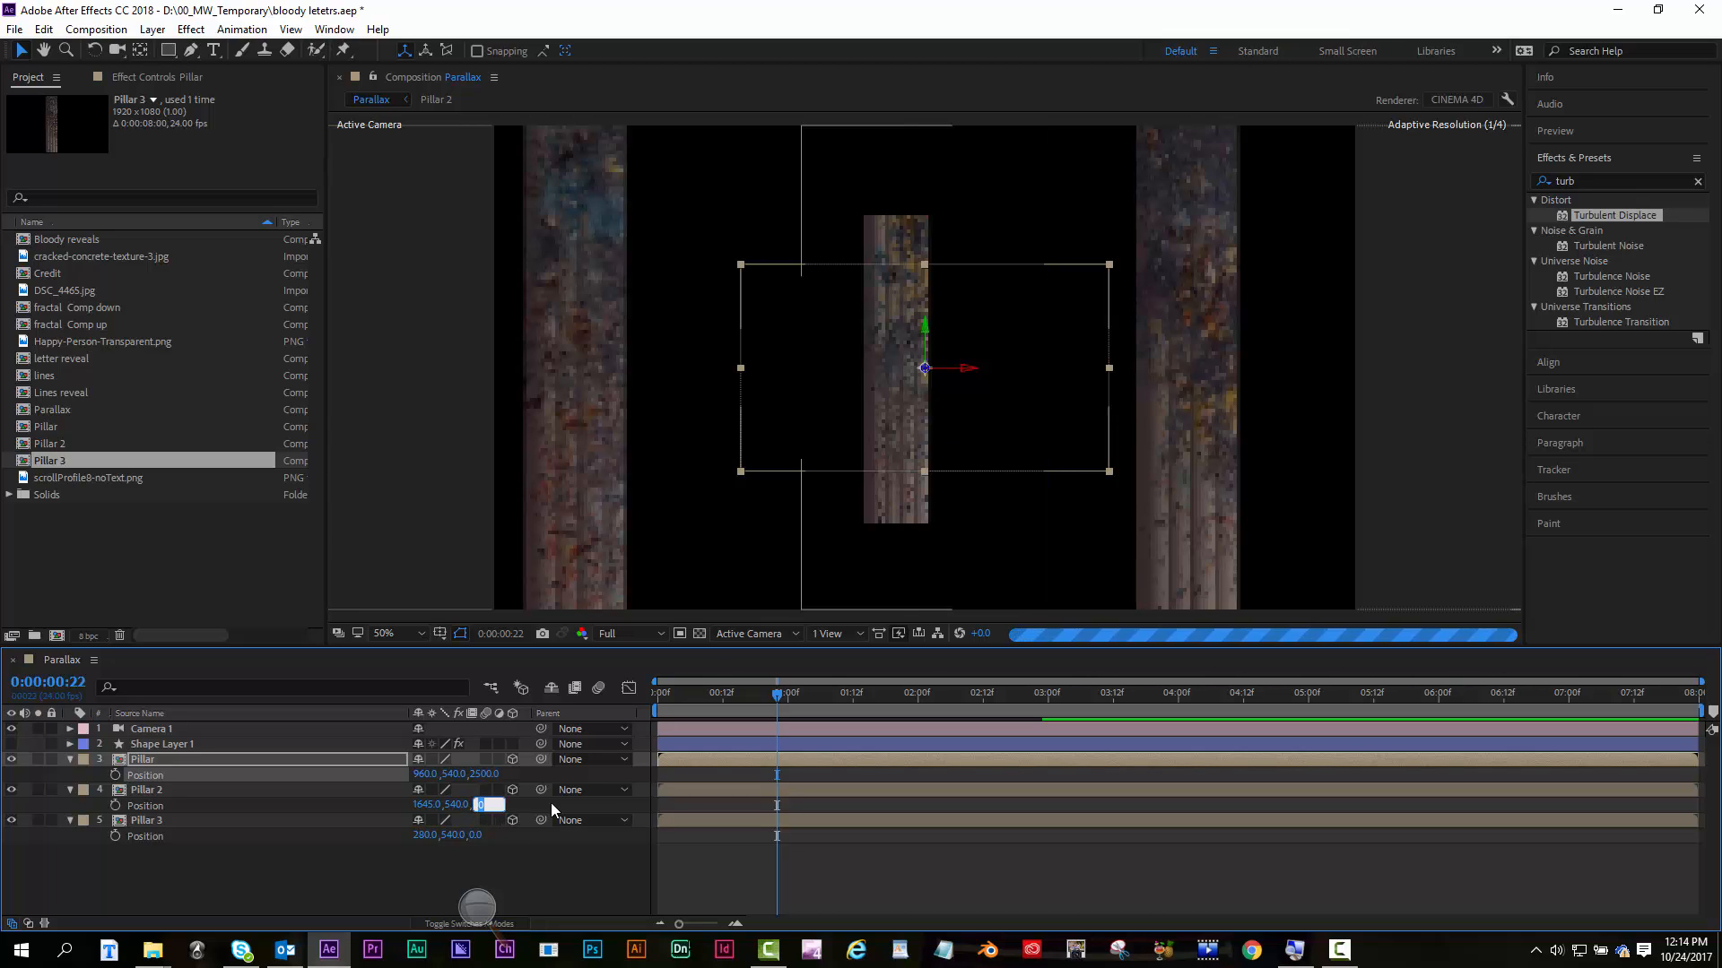
{"action": "type", "text": "900"}
{"action": "key", "text": "Return"}
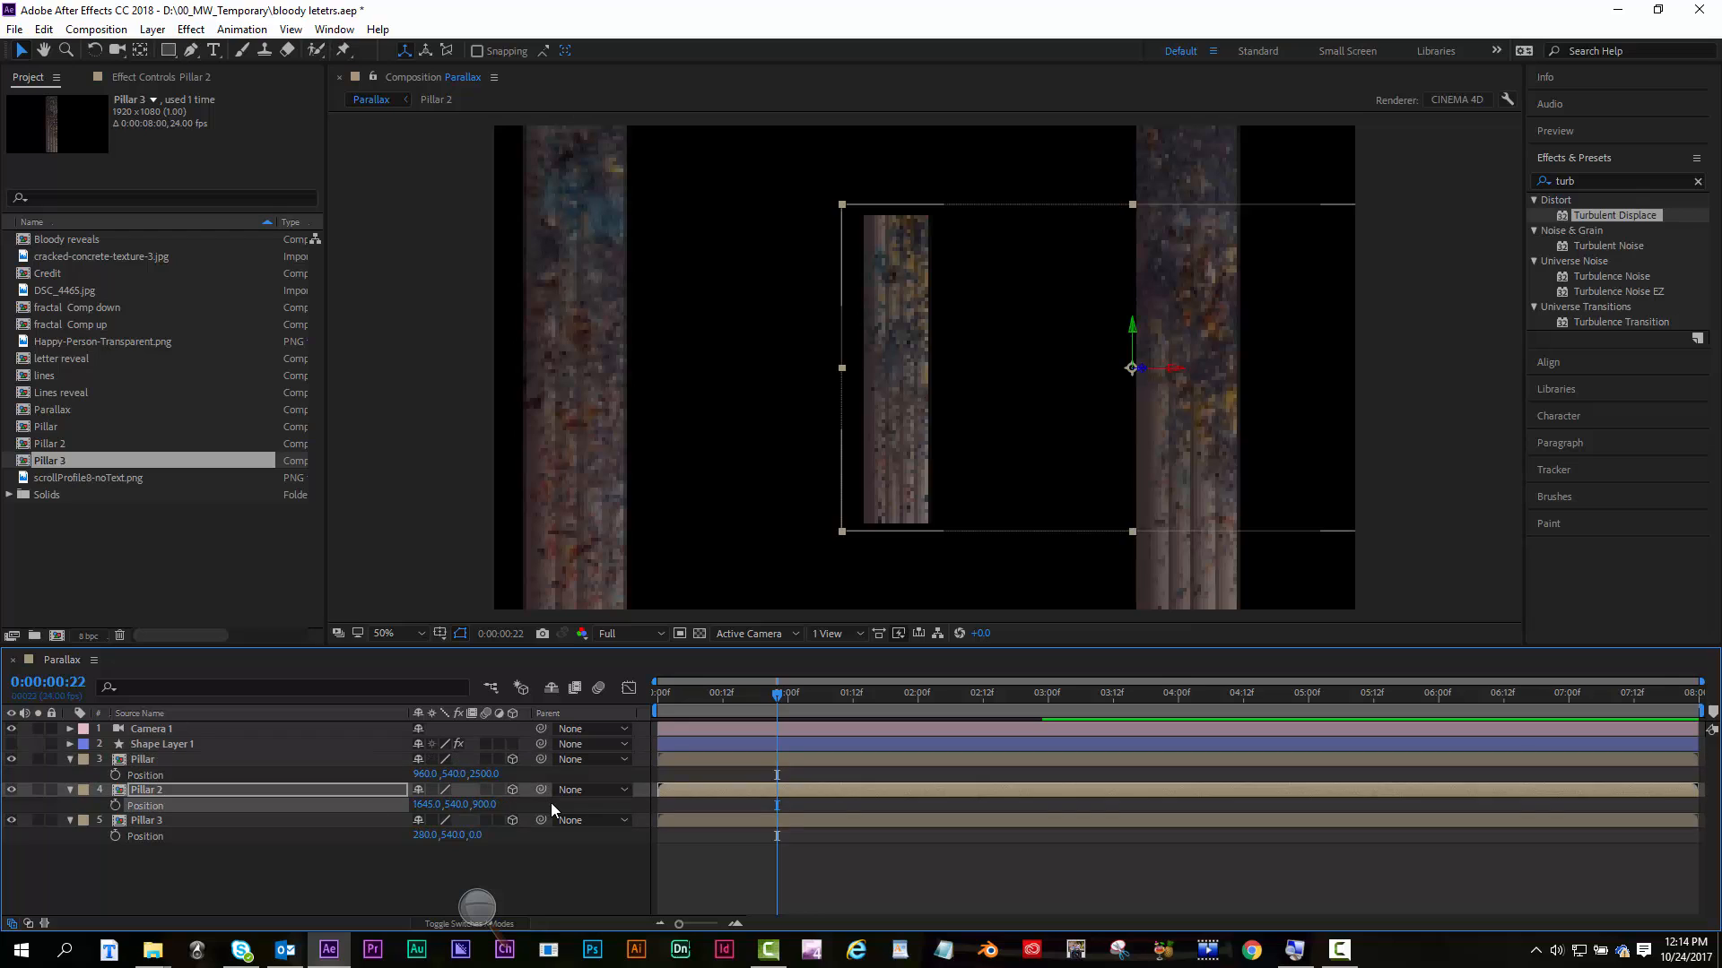
{"action": "left_click", "coordinate": [495, 852]}
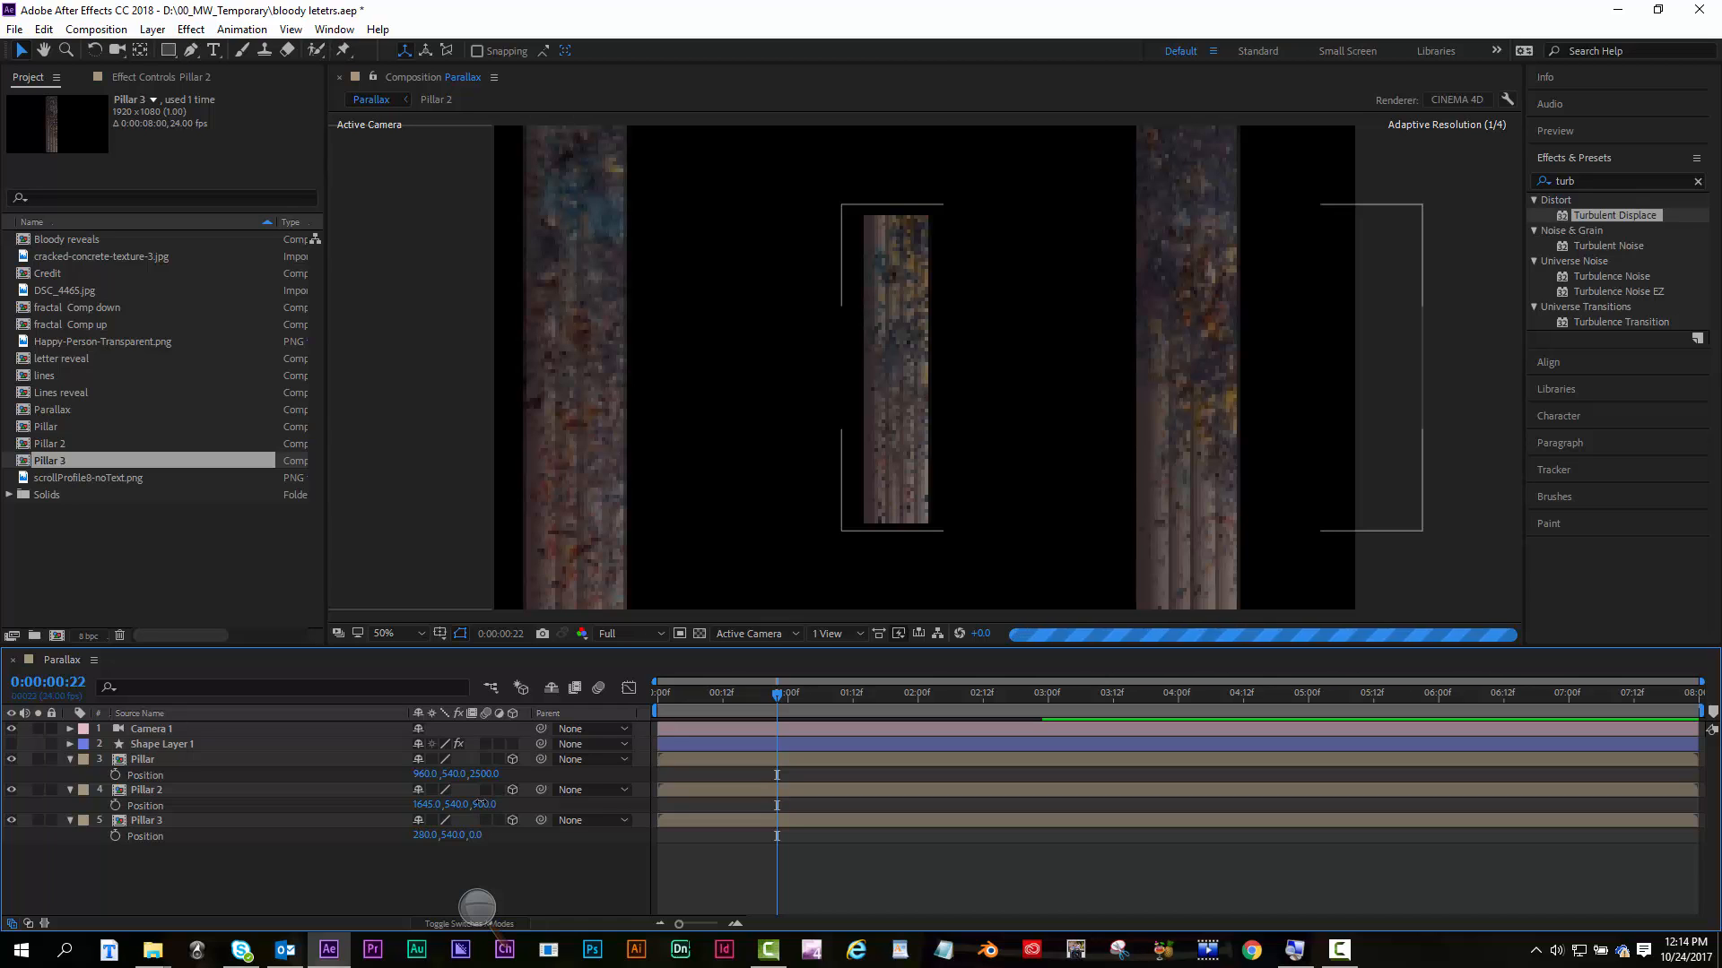
{"action": "left_click_drag", "start_coordinate": [478, 804], "coordinate": [353, 811]}
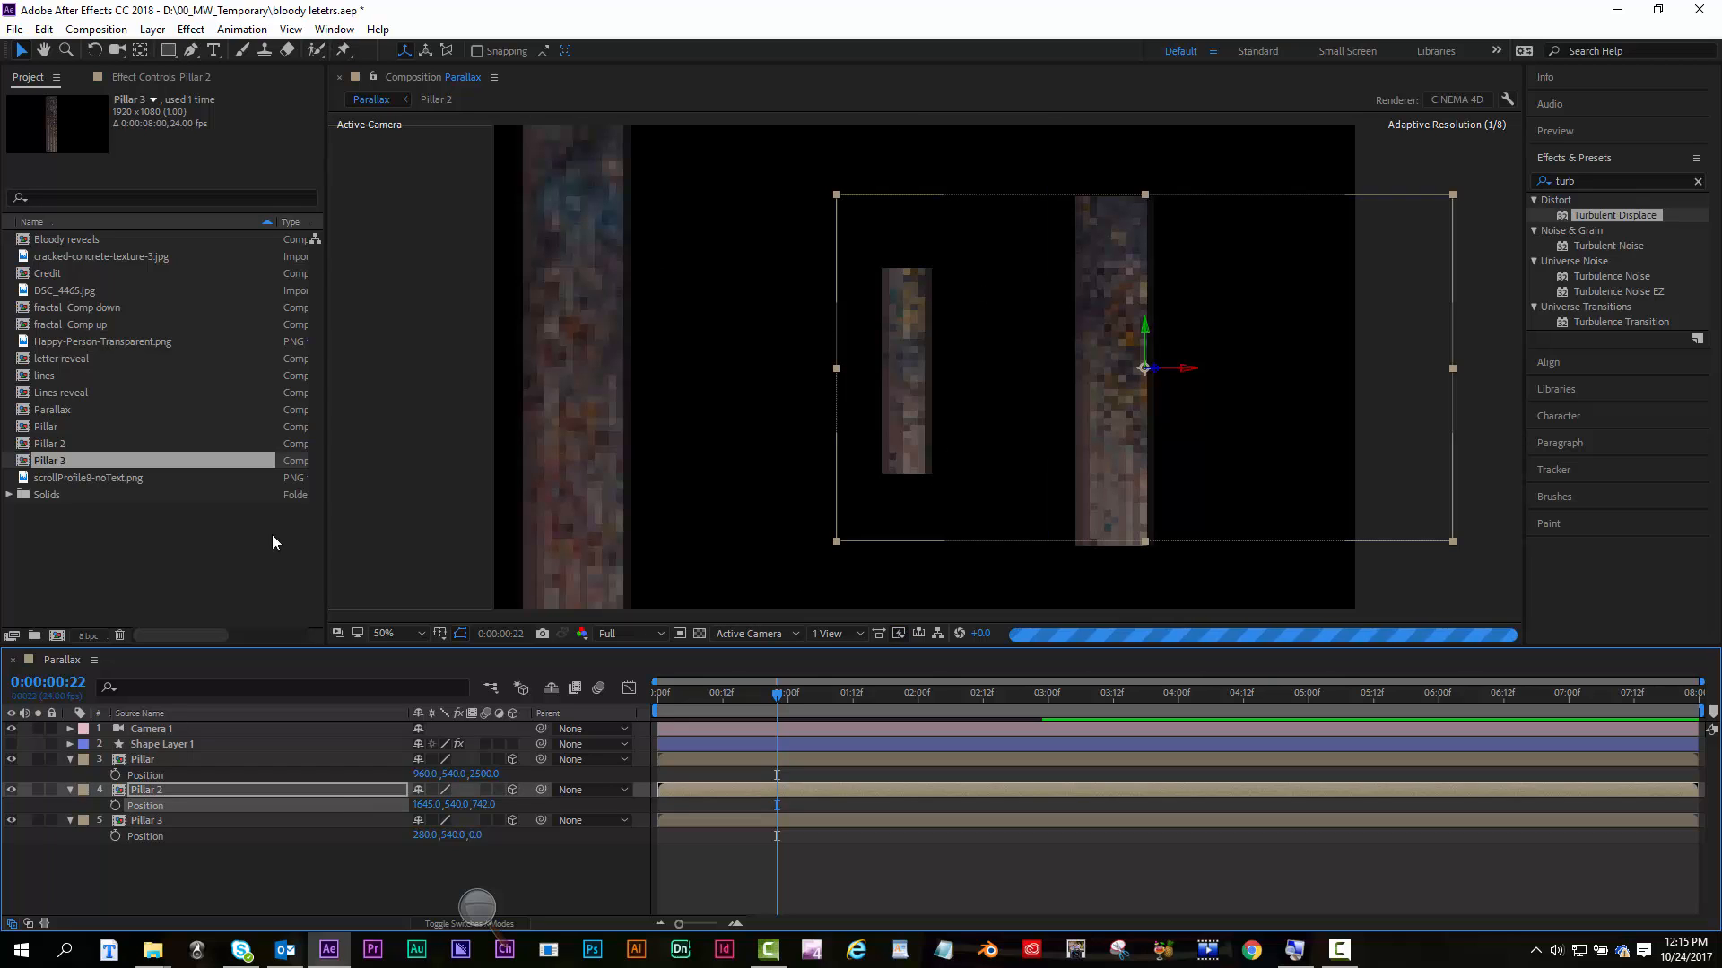
Add Happy-Person-Transparent.png to Parallax as a 3D layer between the camera and Shape Layer 1
{"action": "left_click", "coordinate": [153, 547]}
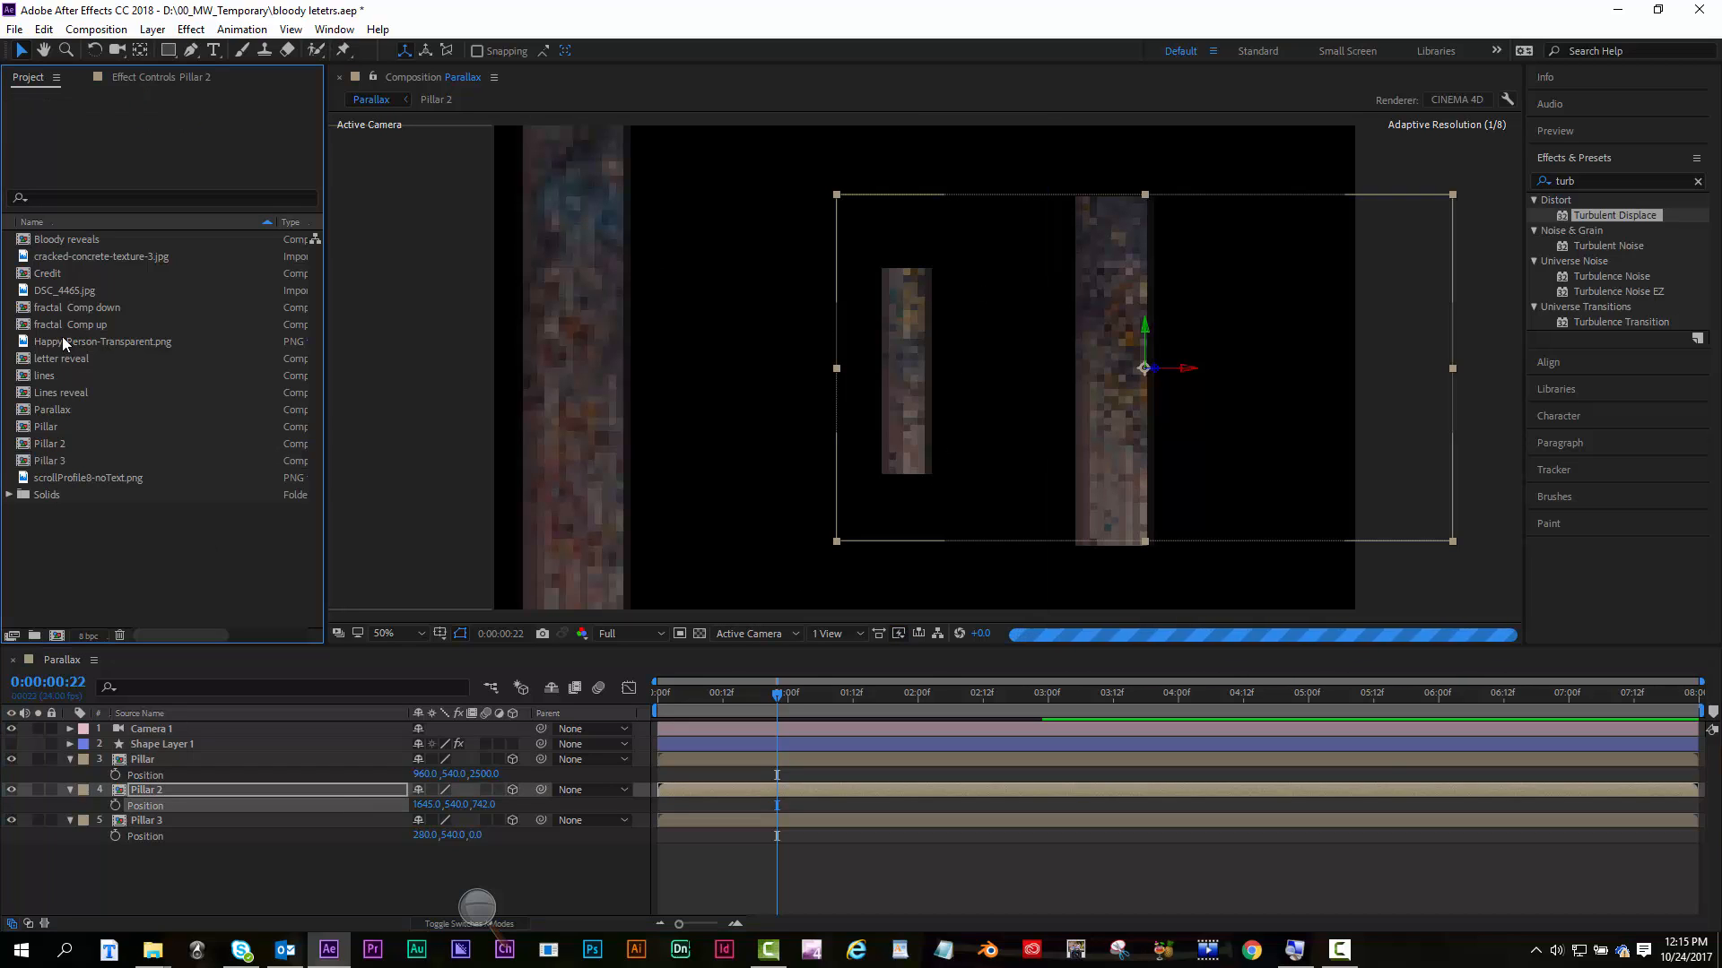
{"action": "left_click_drag", "start_coordinate": [62, 339], "coordinate": [198, 853]}
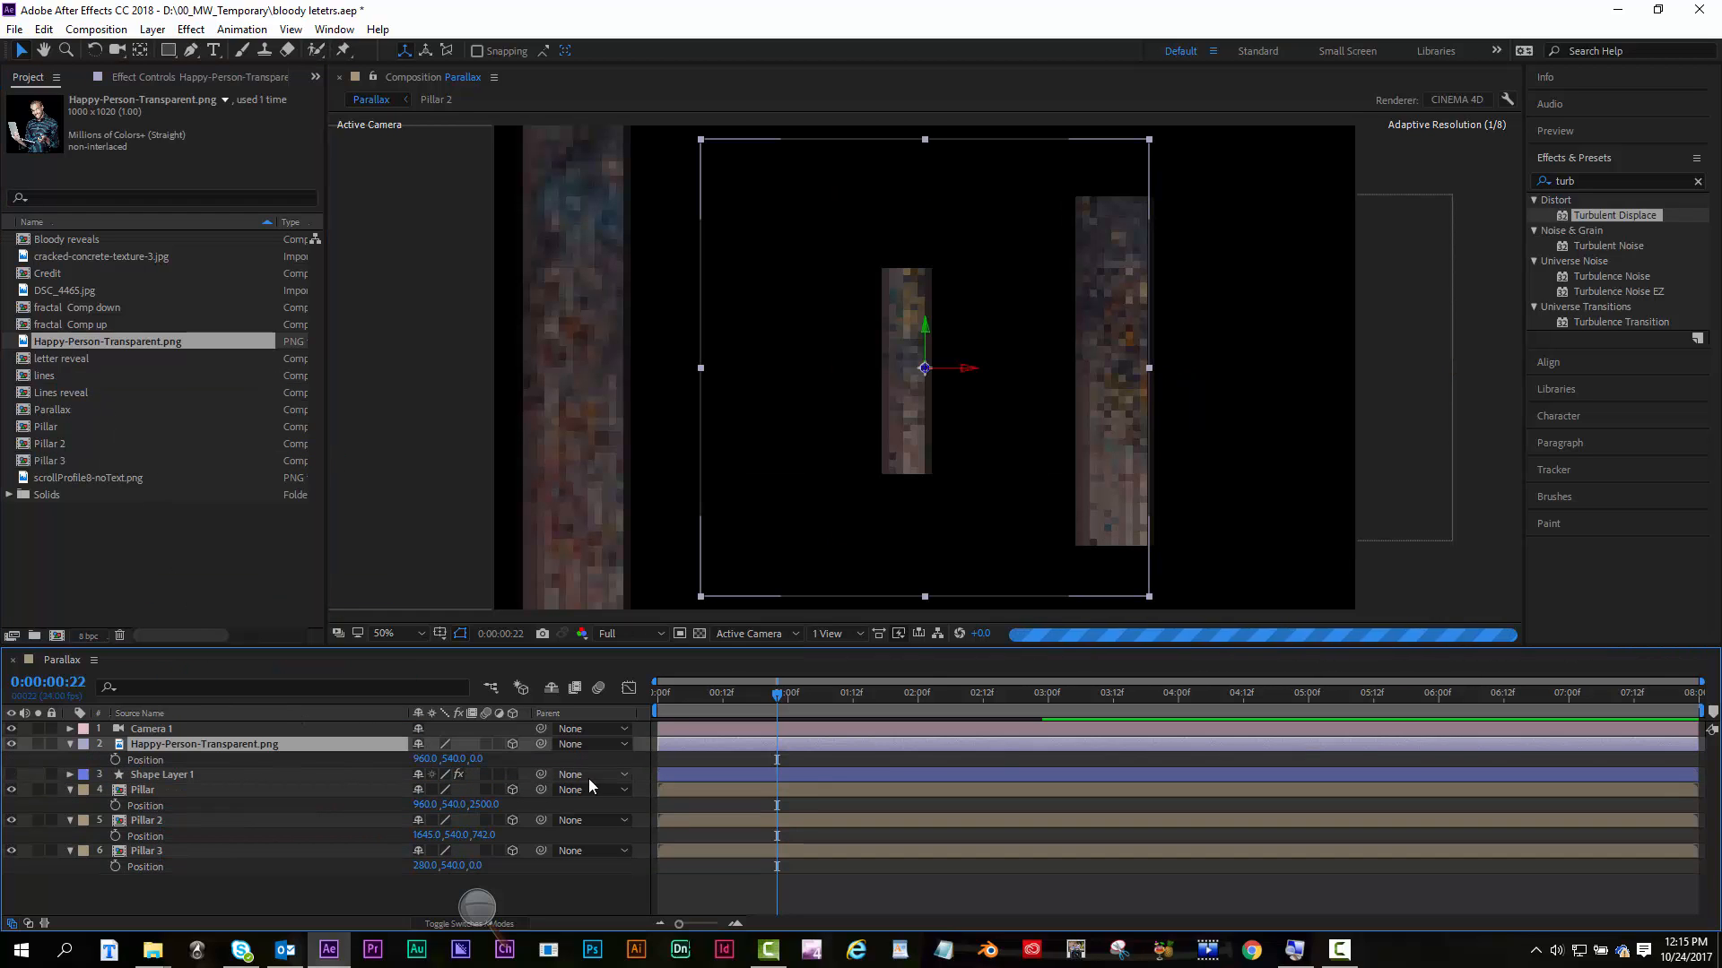
Lower the preview resolution to a custom setting that renders every 20 pixels horizontally and vertically
{"action": "left_click", "coordinate": [646, 634]}
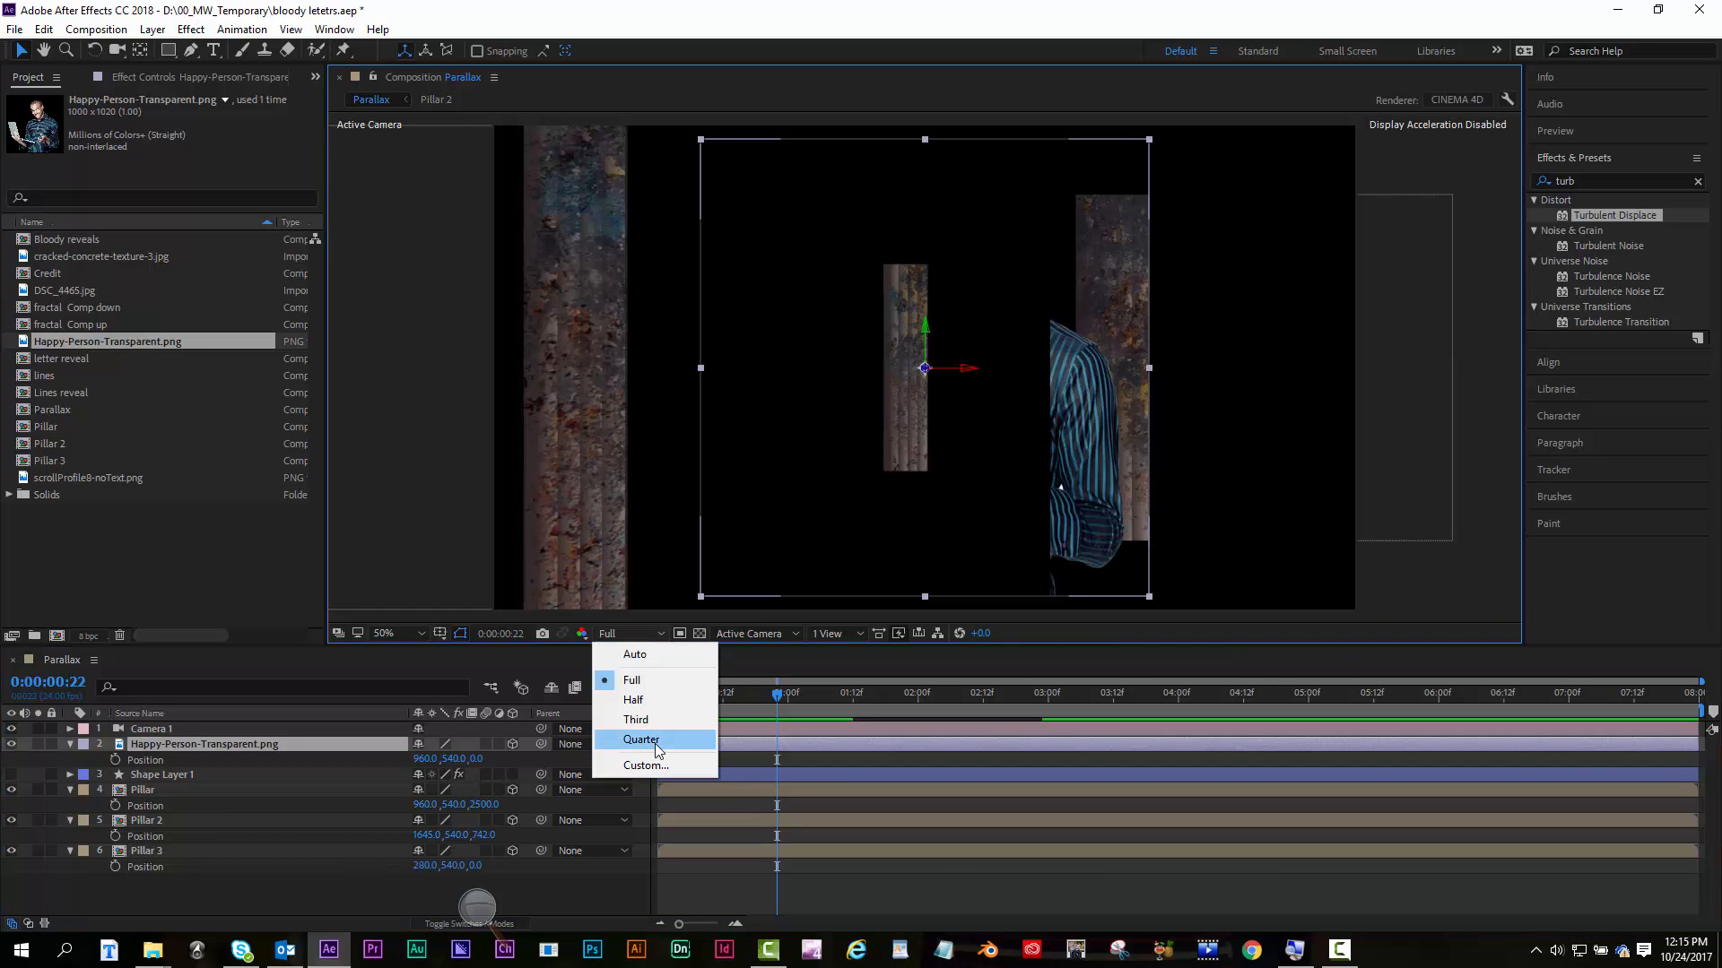
{"action": "left_click", "coordinate": [652, 744]}
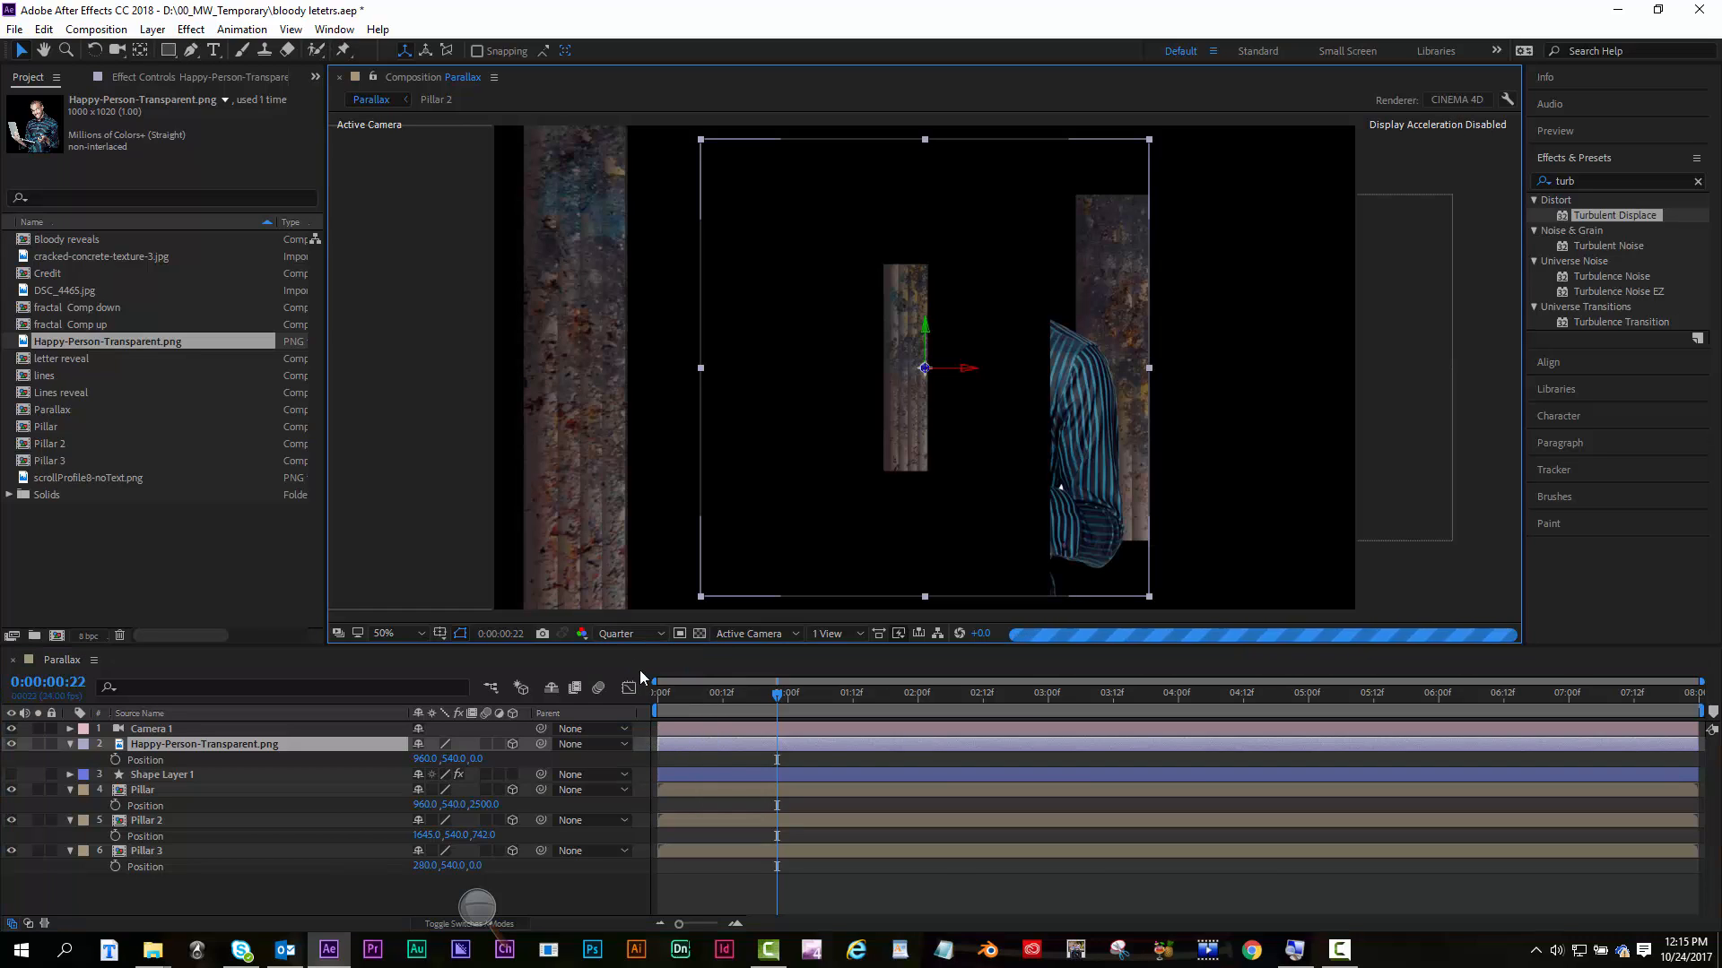
{"action": "left_click", "coordinate": [628, 634]}
{"action": "left_click", "coordinate": [642, 768]}
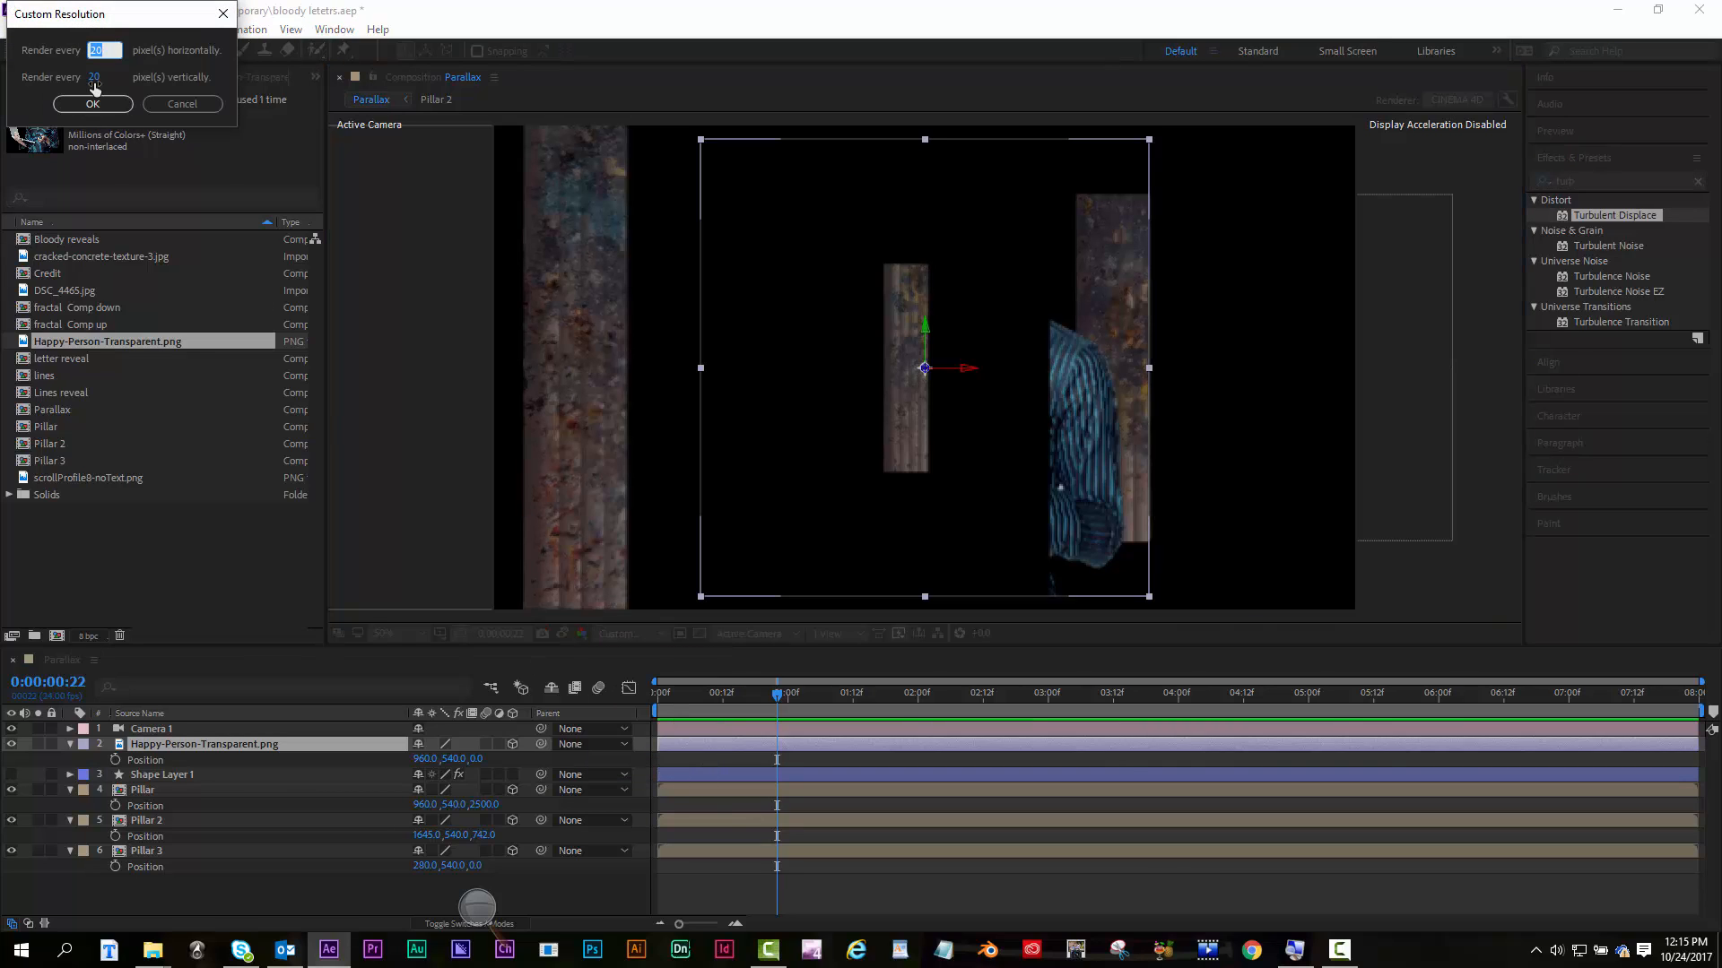
{"action": "left_click", "coordinate": [93, 110]}
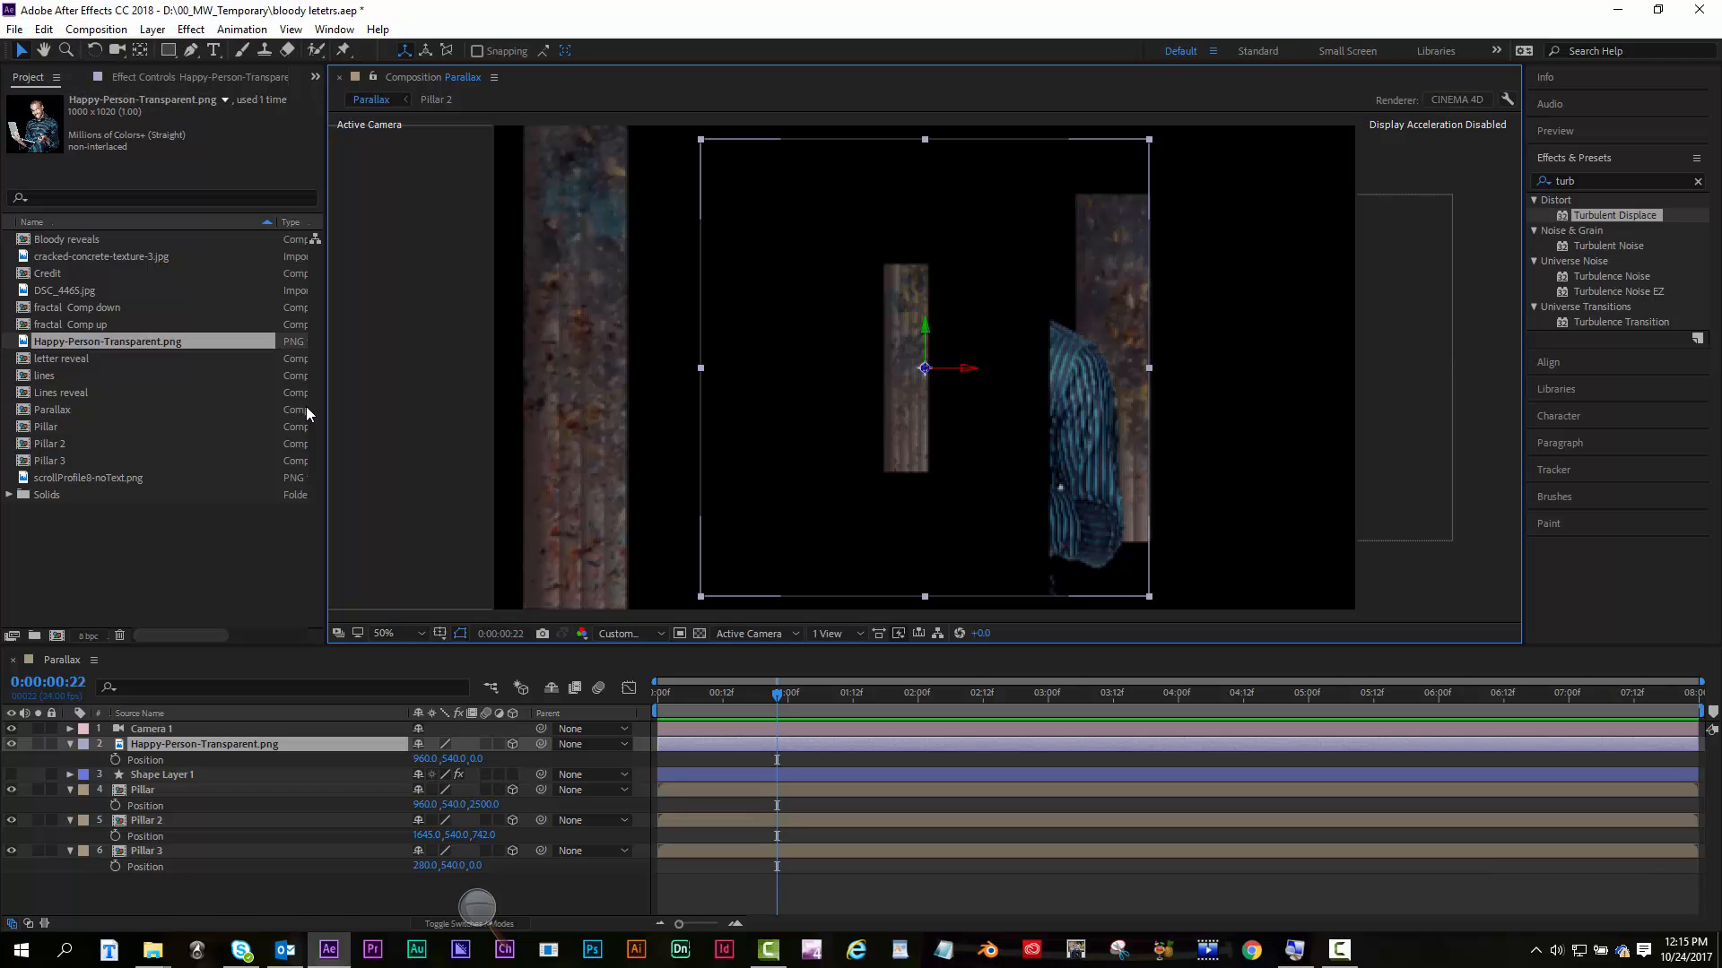
Switch the Parallax composition's 3D renderer to Classic 3D and set the preview resolution to Quarter
{"action": "left_click", "coordinate": [1461, 95]}
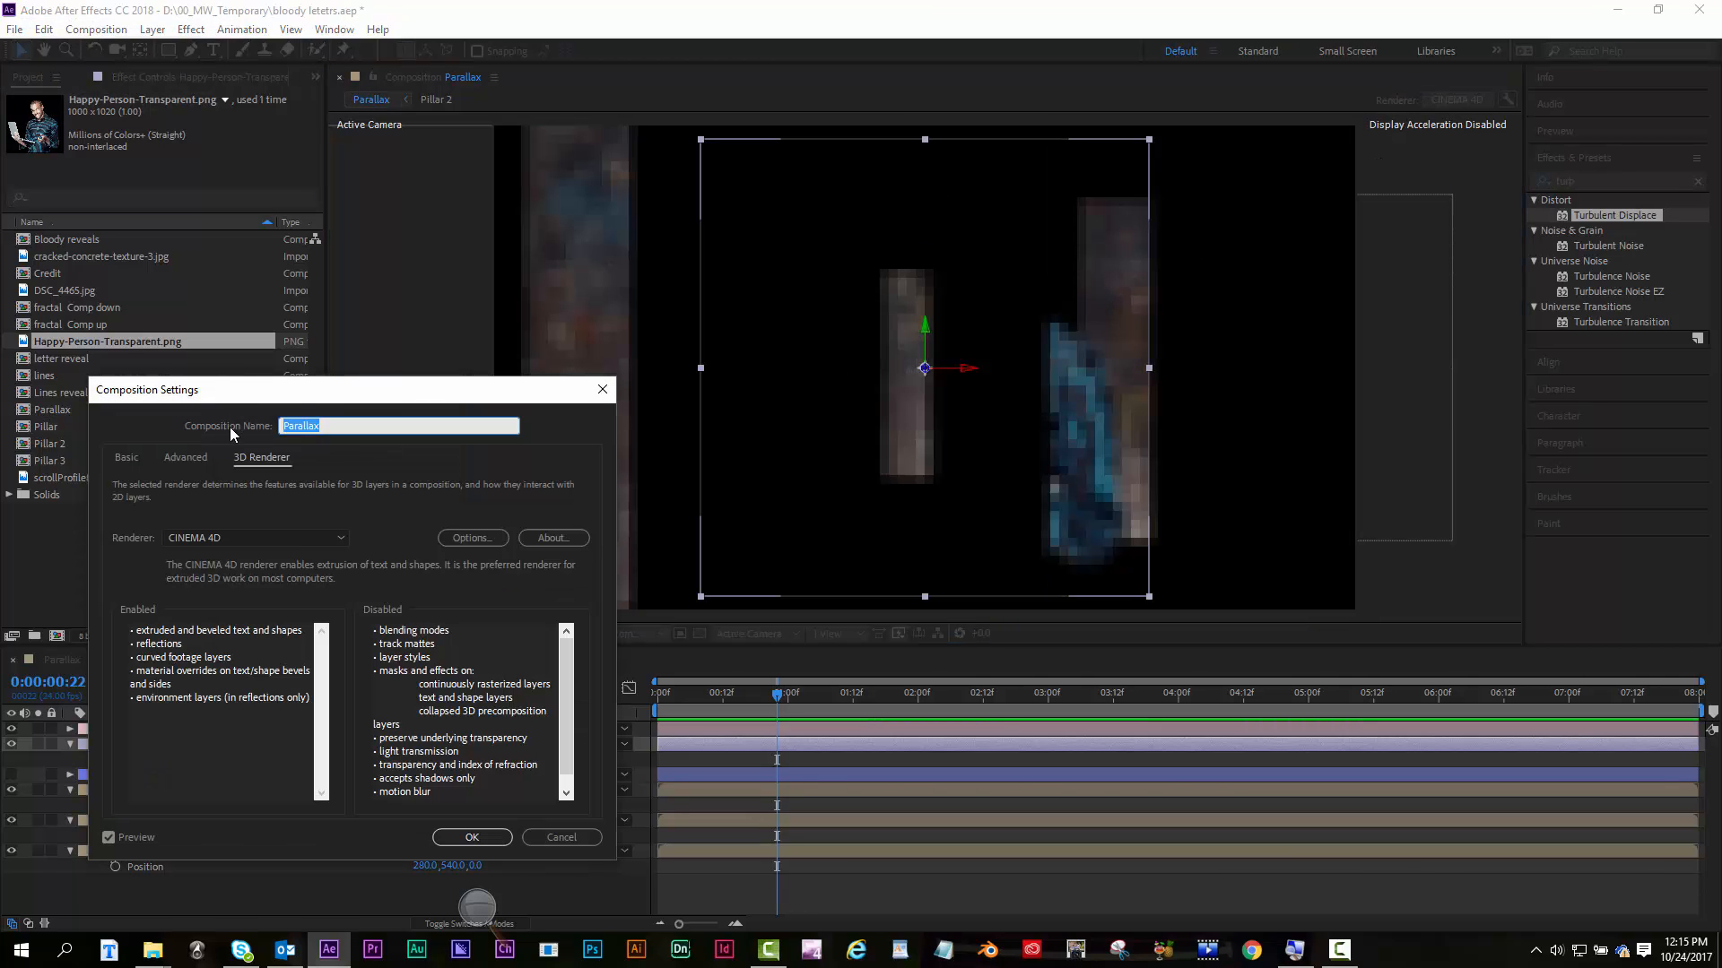
{"action": "left_click", "coordinate": [250, 536]}
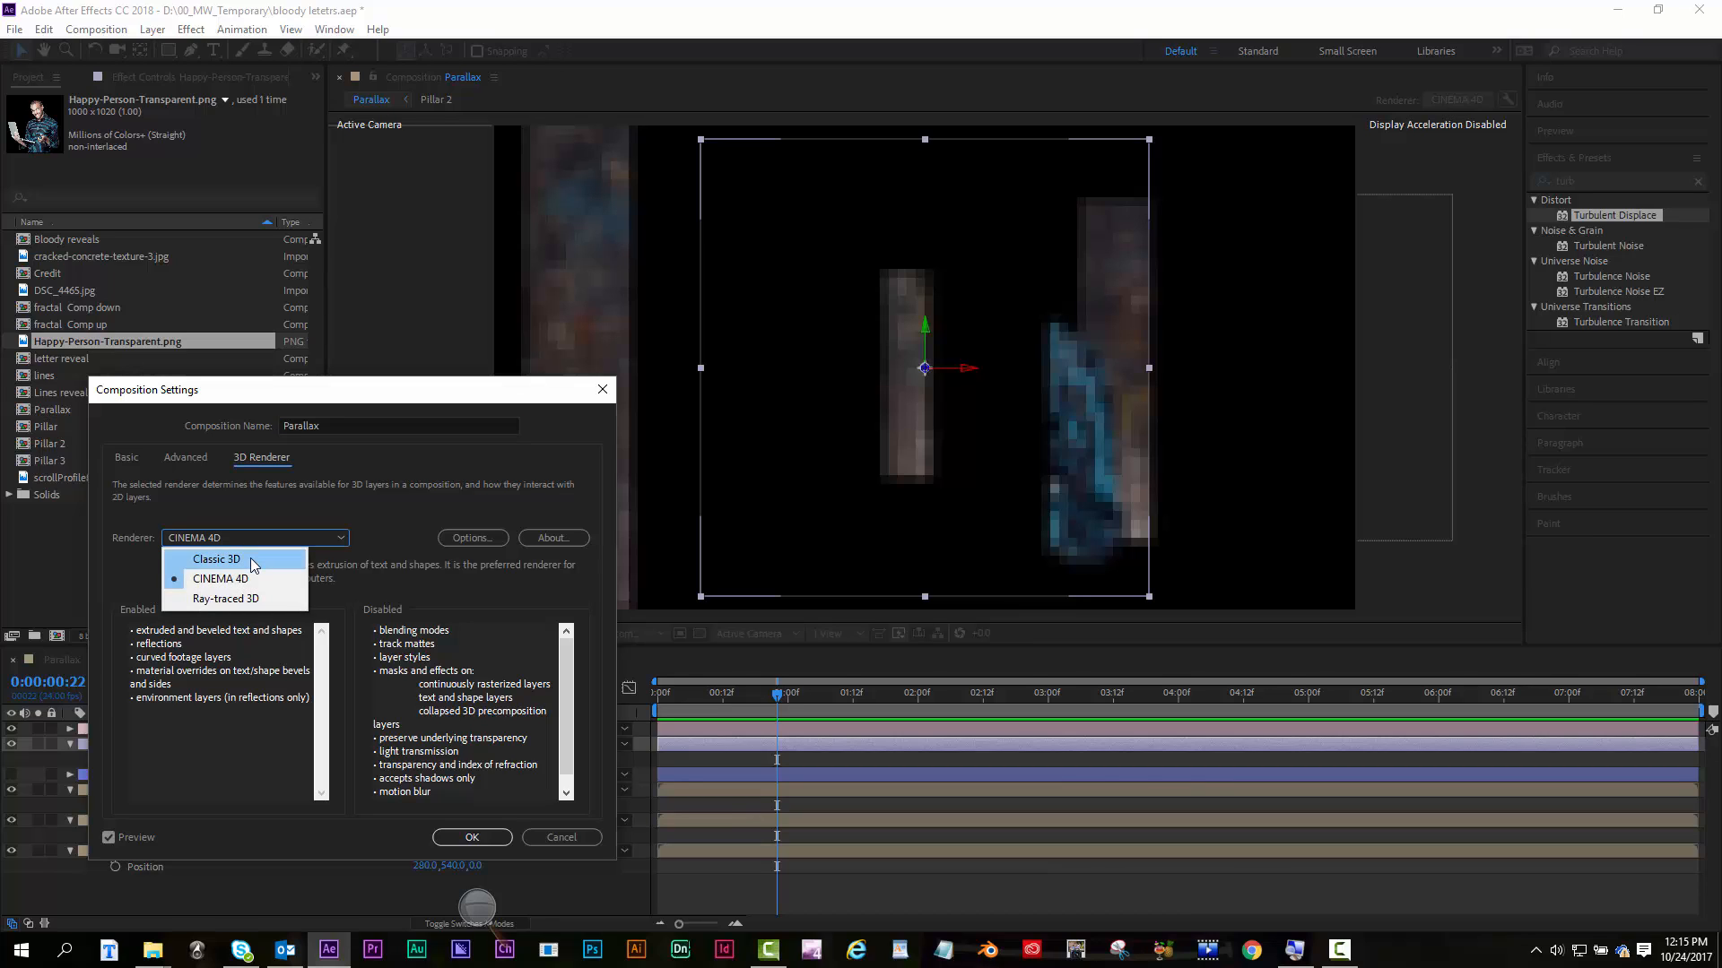
{"action": "left_click", "coordinate": [250, 558]}
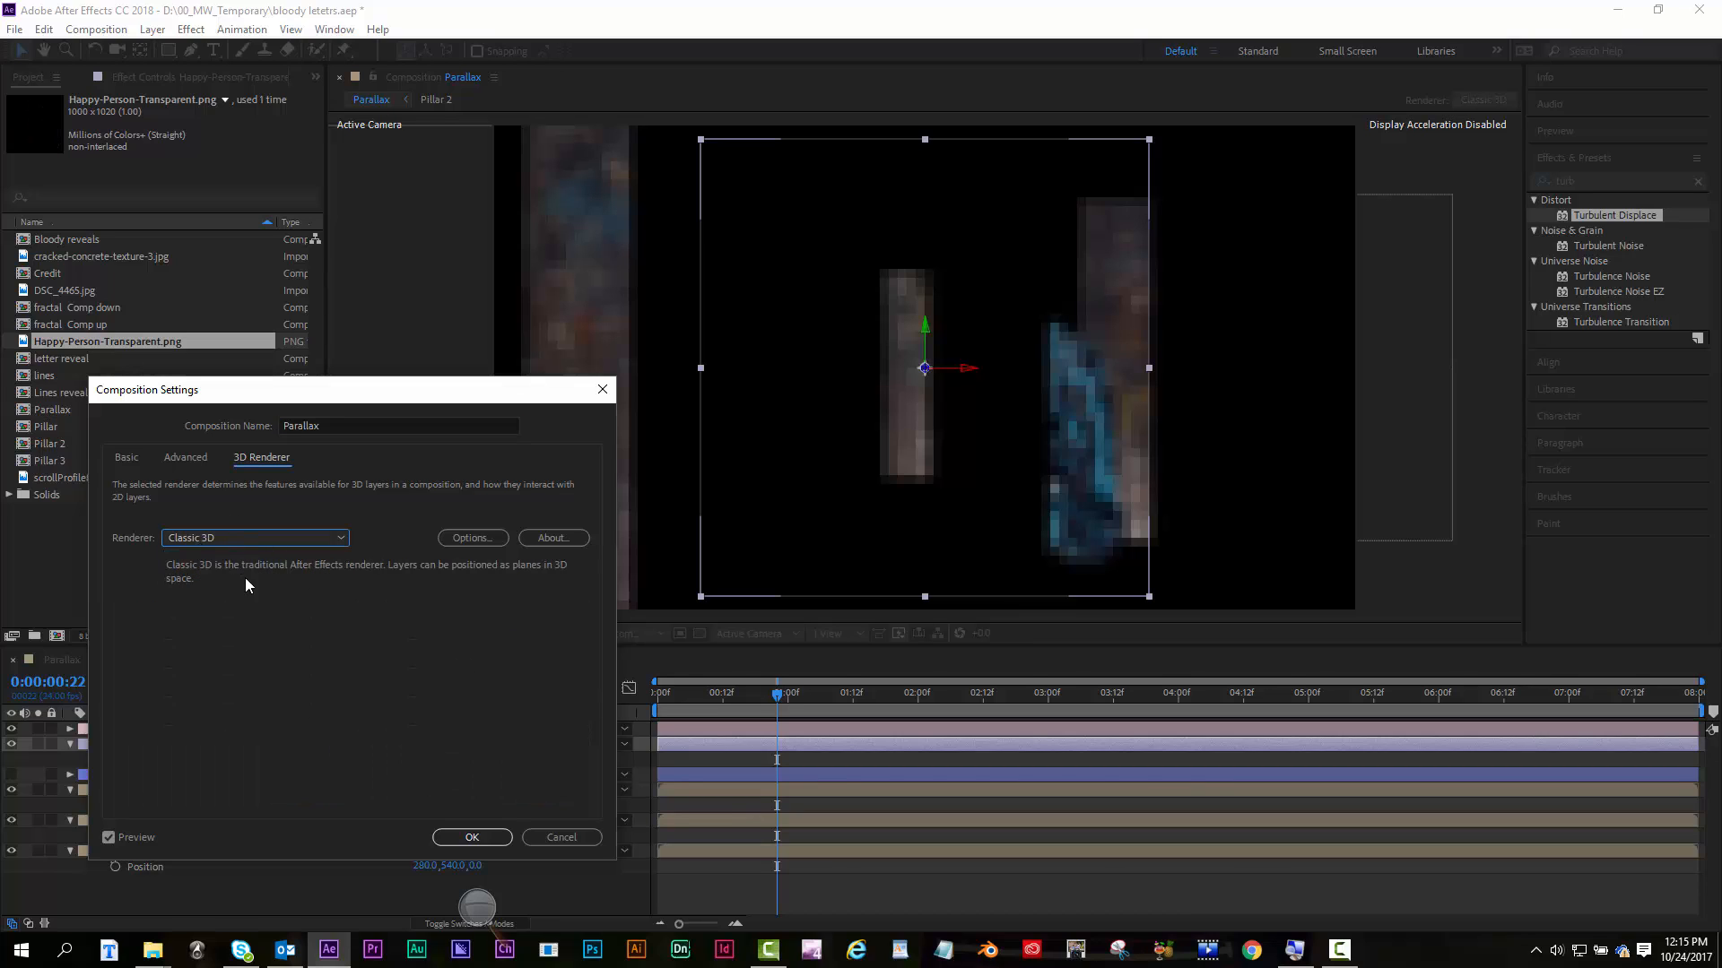
{"action": "left_click", "coordinate": [473, 837]}
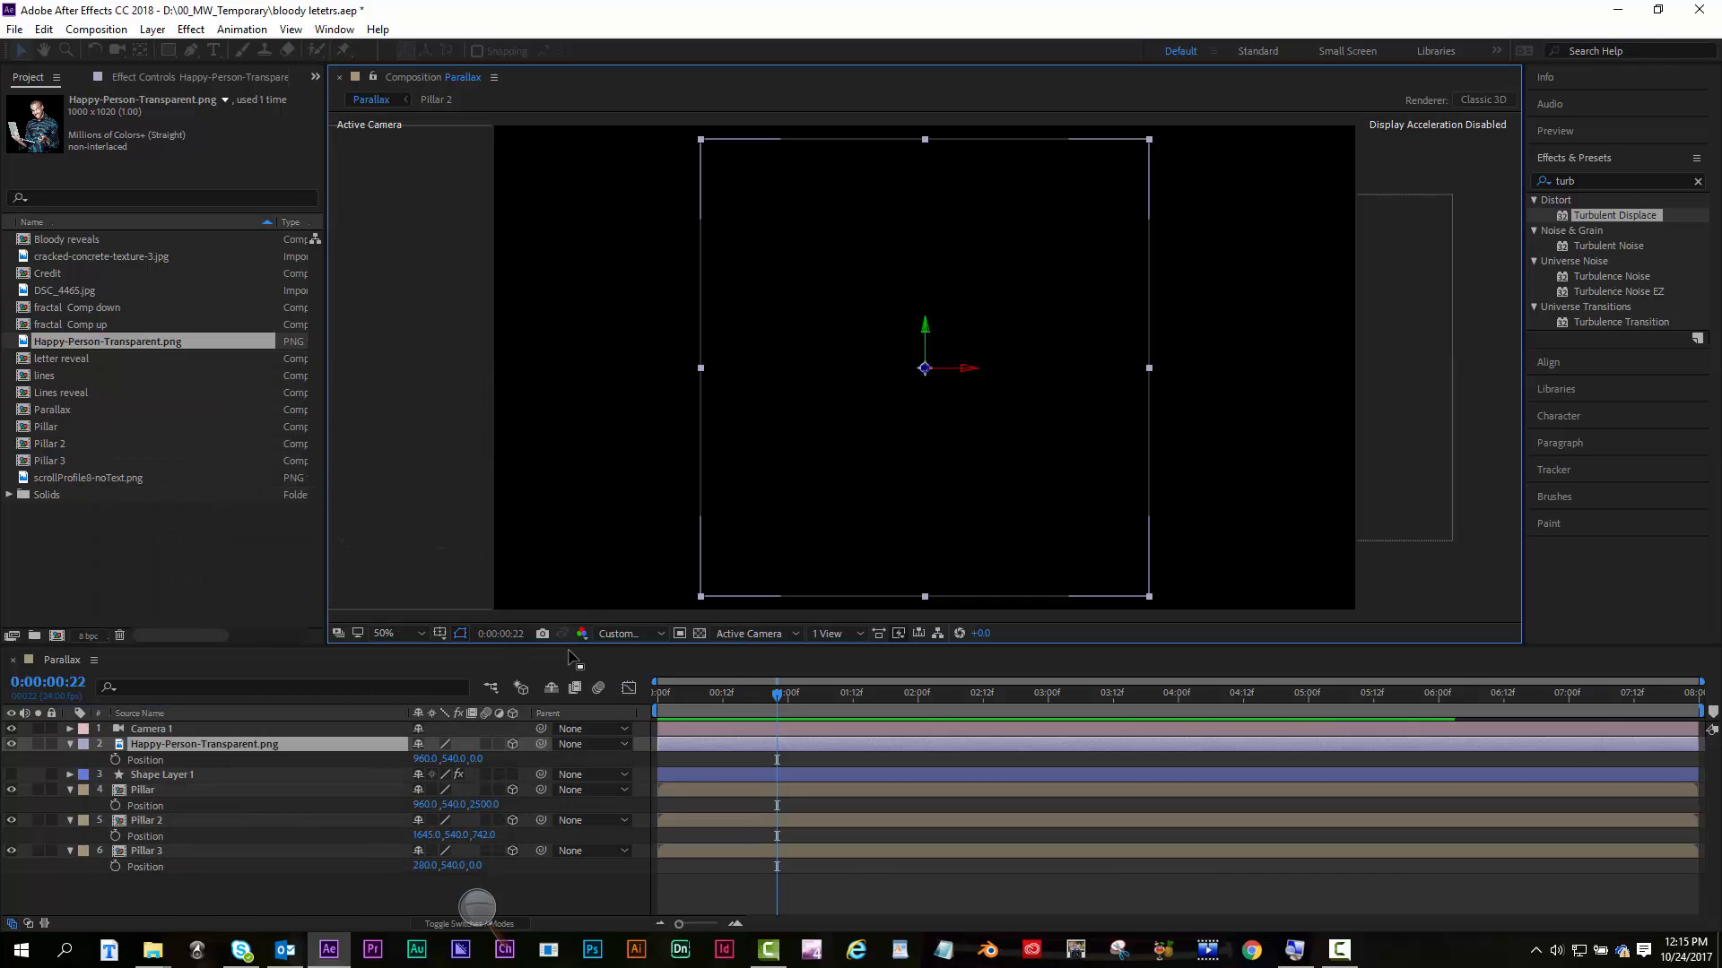
{"action": "left_click", "coordinate": [618, 634]}
{"action": "left_click", "coordinate": [641, 739]}
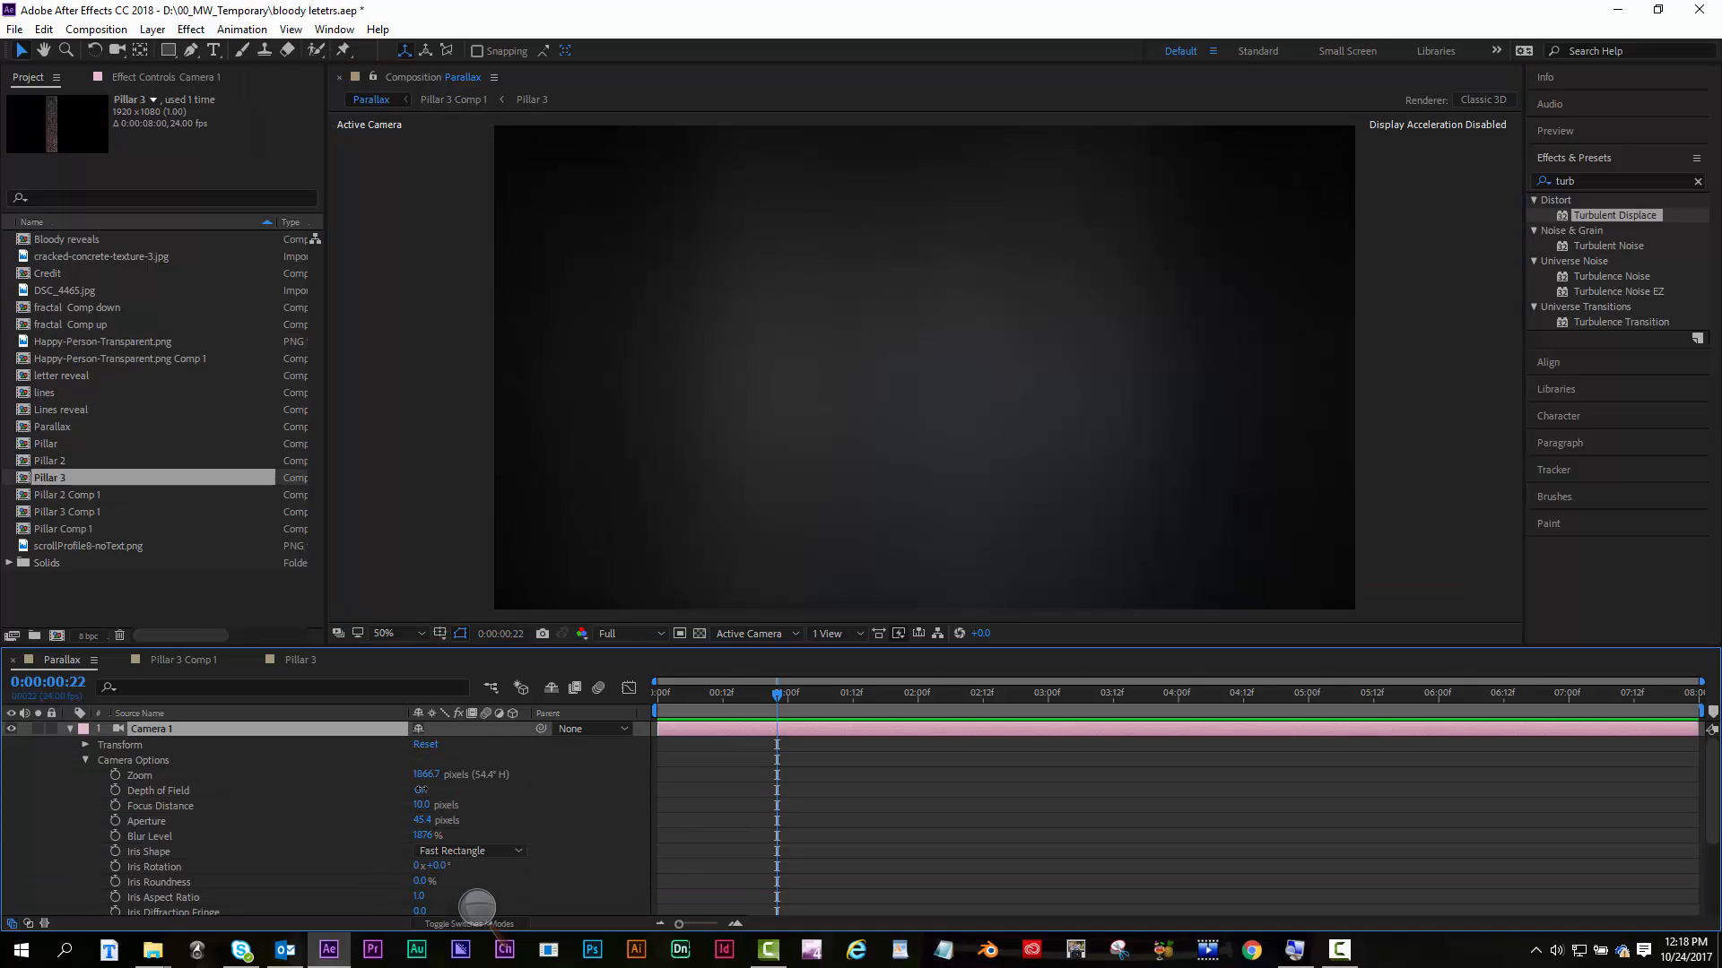
Turn off Depth of Field for Camera 1 and collapse its properties
{"action": "left_click", "coordinate": [420, 790]}
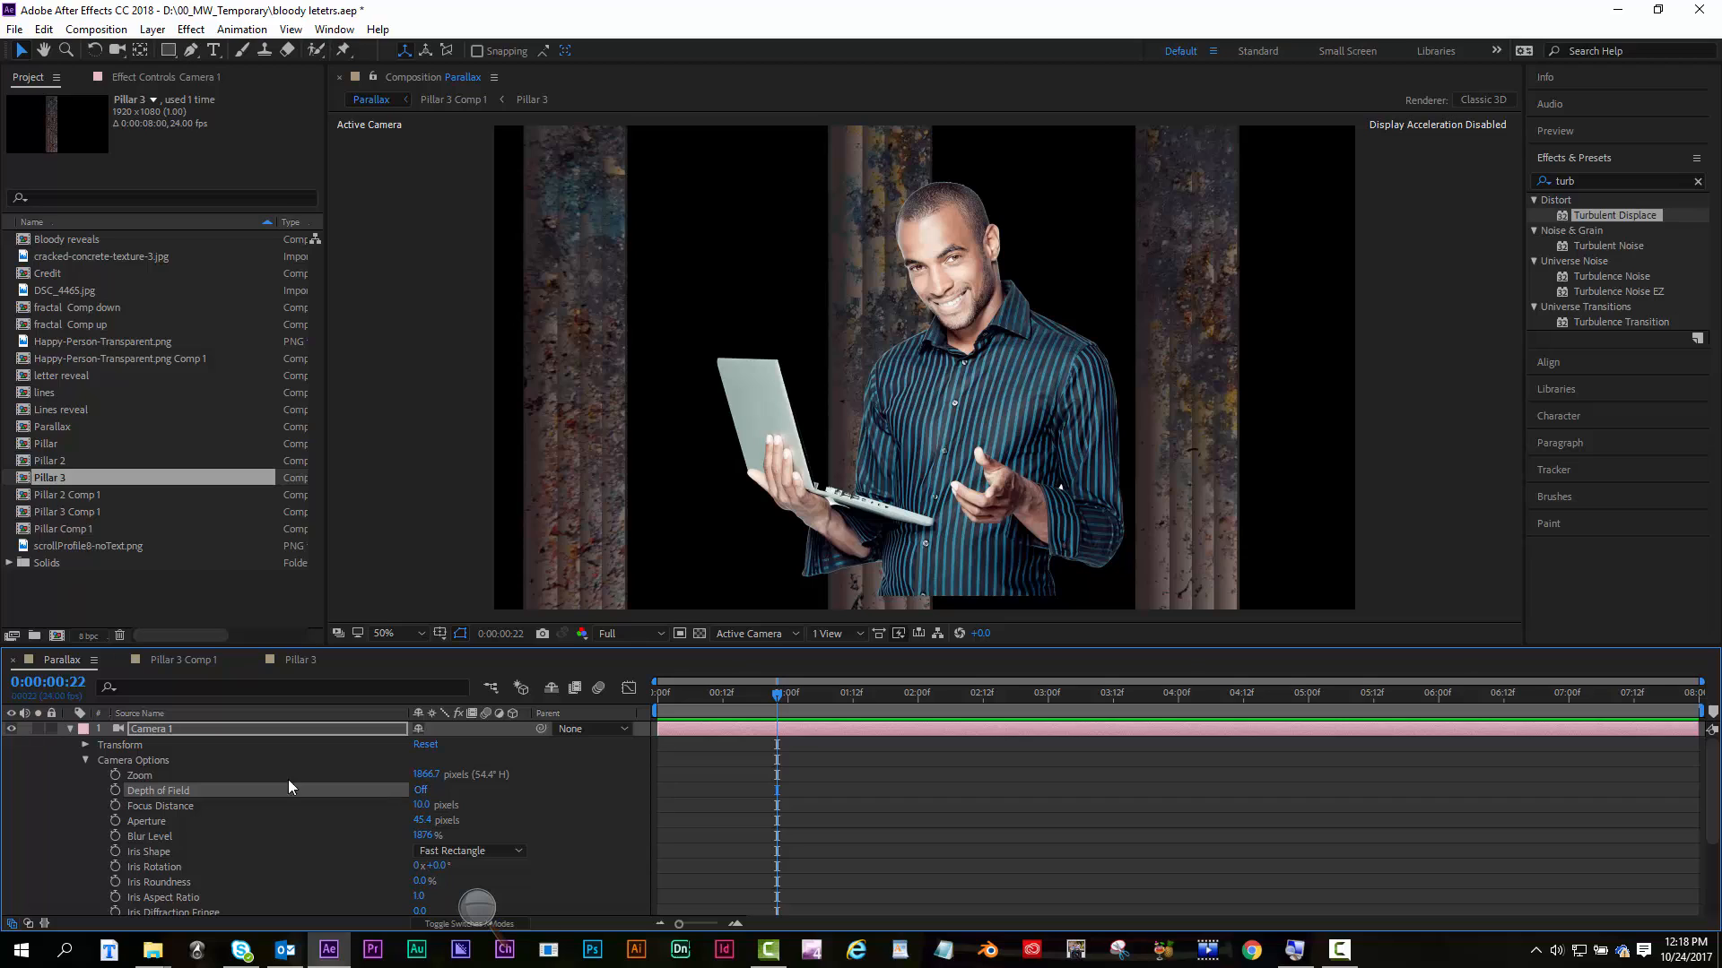
{"action": "left_click", "coordinate": [66, 729]}
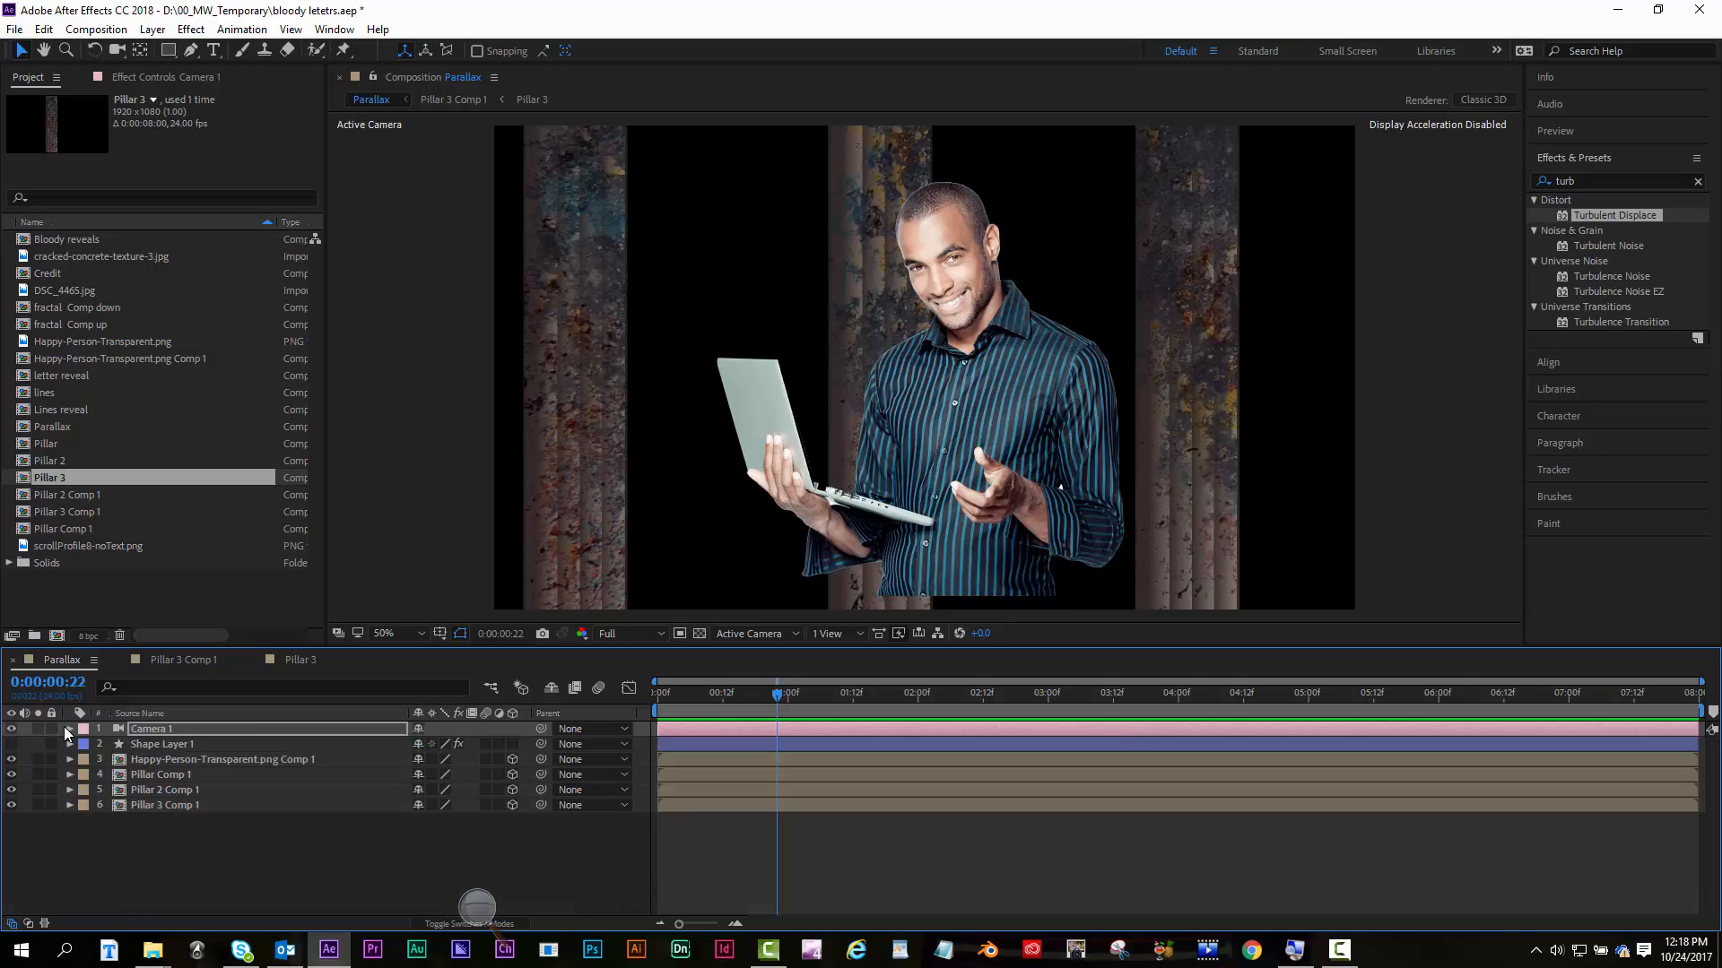
{"action": "left_click", "coordinate": [309, 825]}
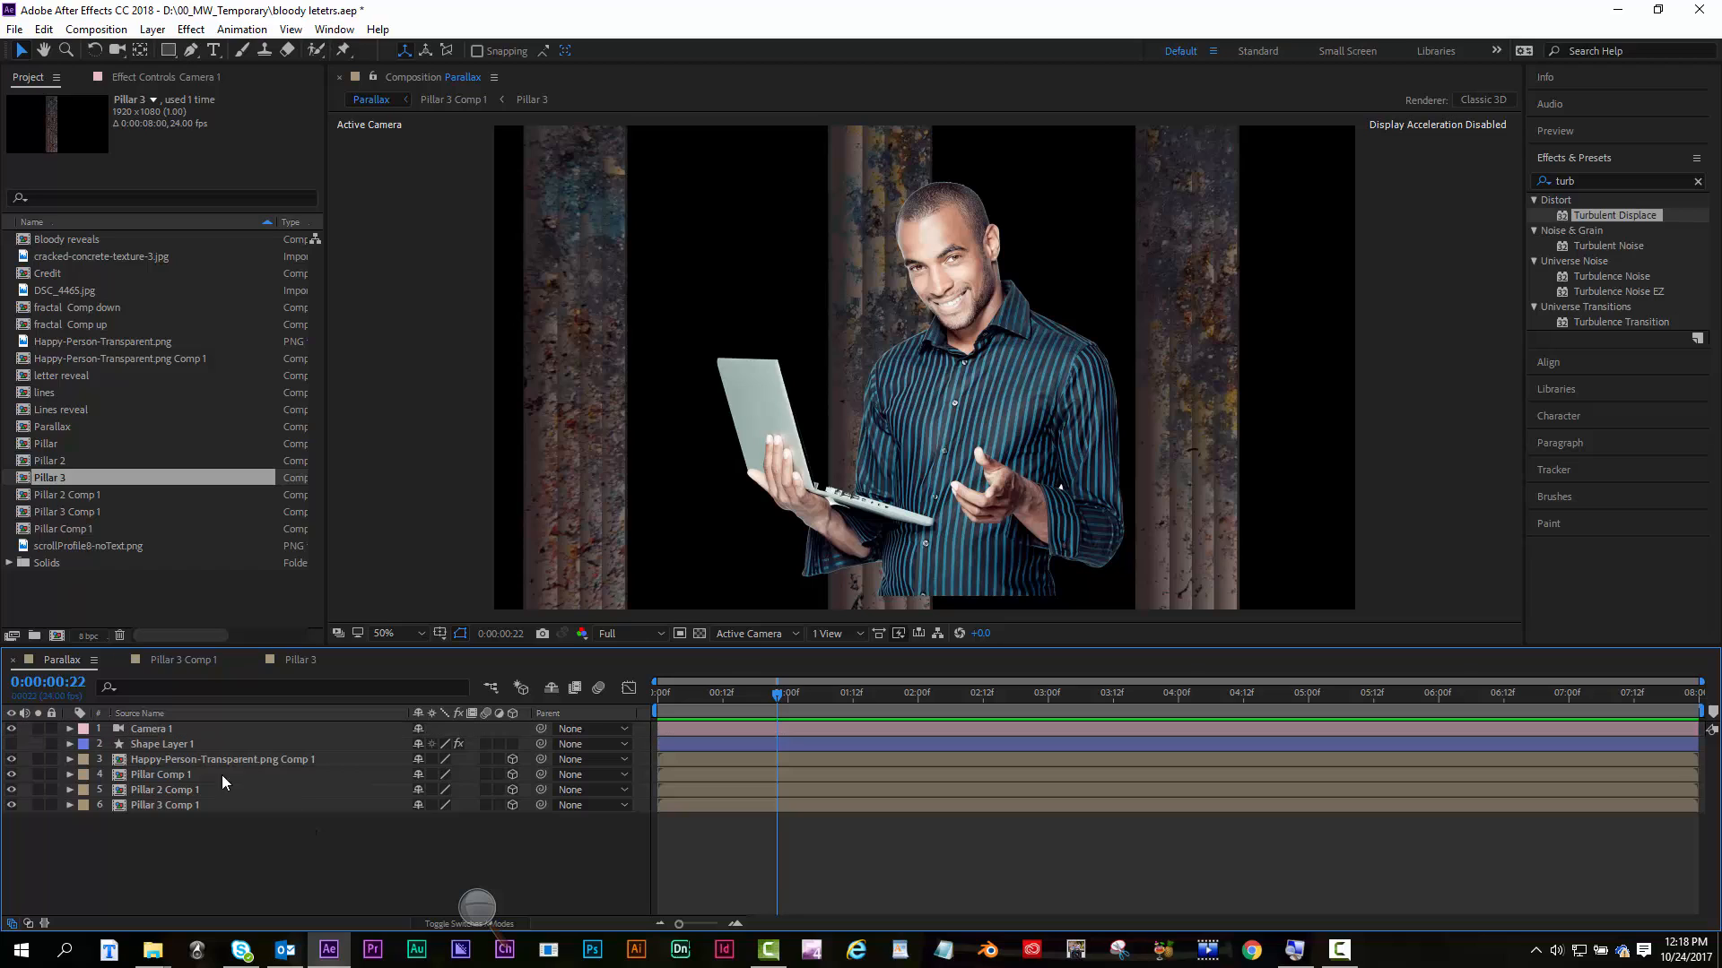
{"action": "left_click", "coordinate": [69, 729]}
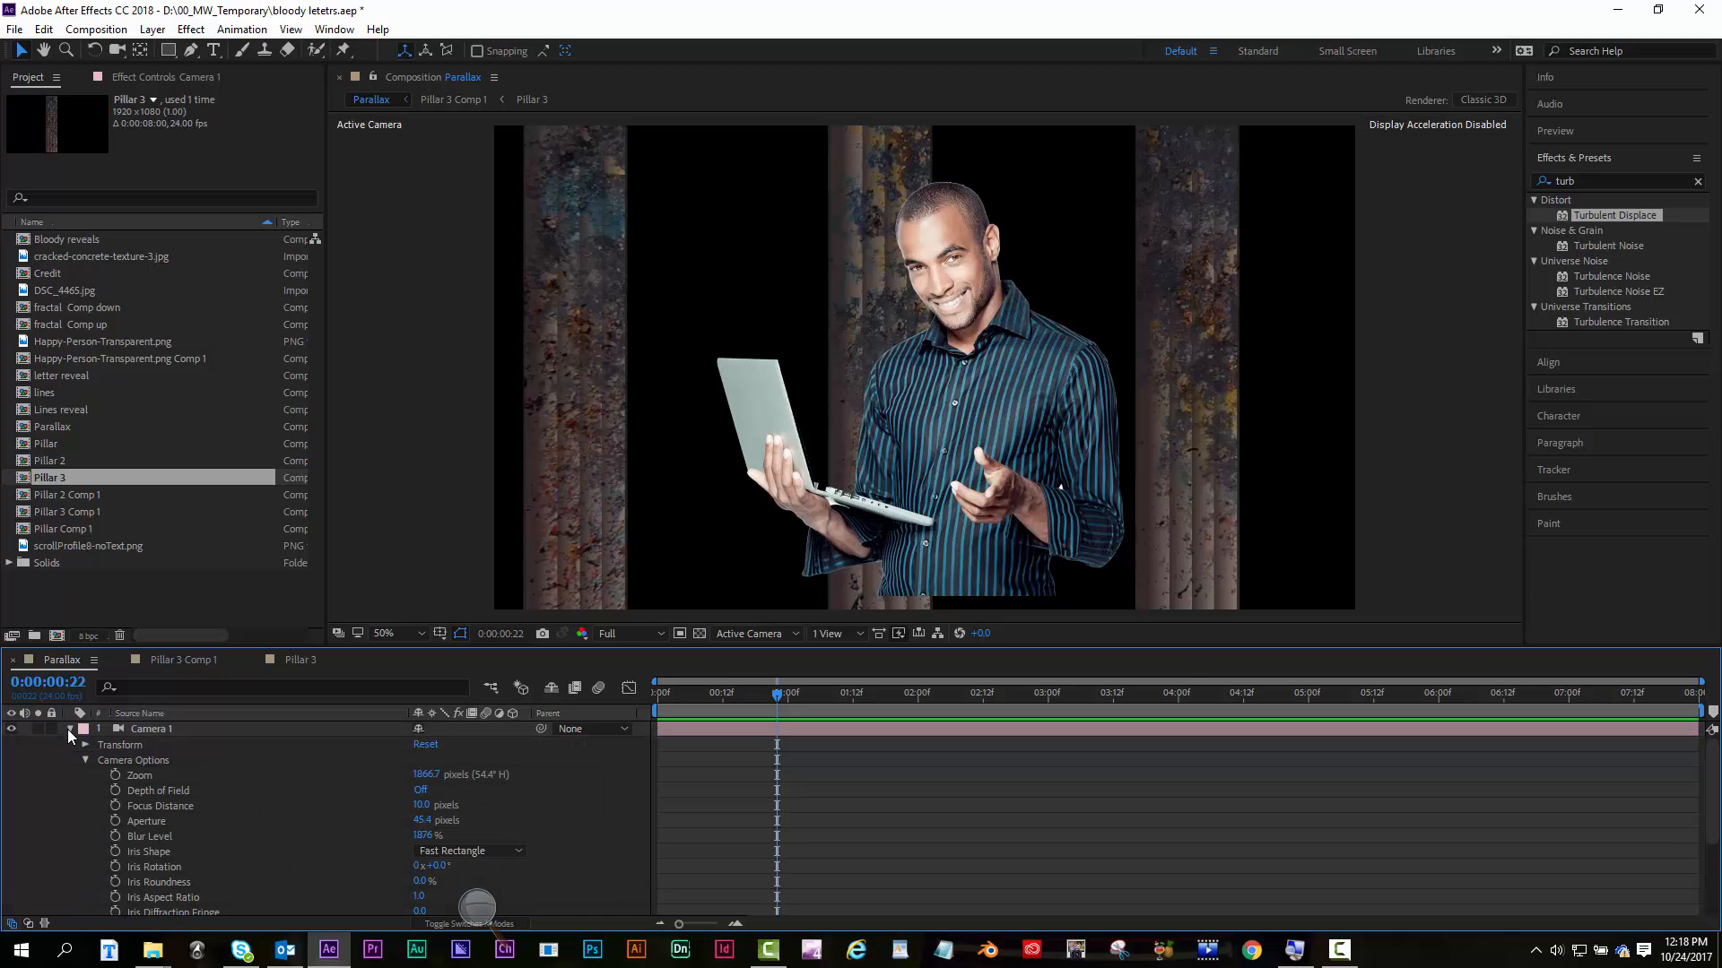
{"action": "left_click", "coordinate": [69, 729]}
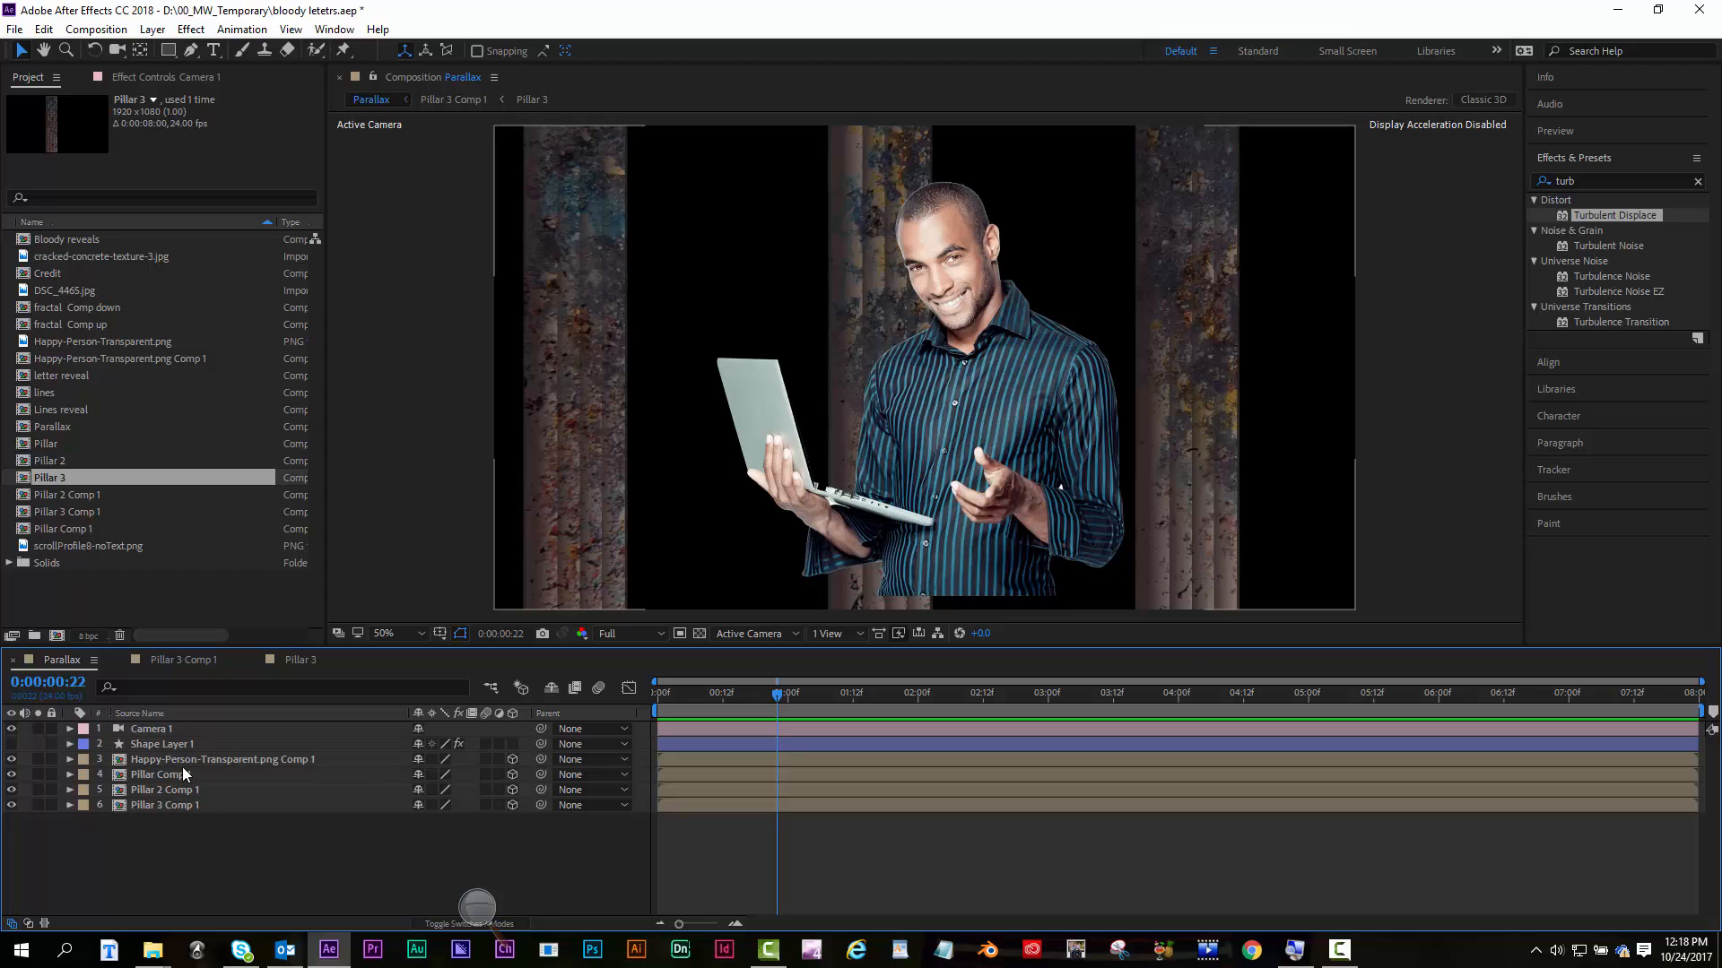
Reveal Position for the person and three pillar comp layers, and set Pillar Comp 1's Z position to 2700
{"action": "left_click", "coordinate": [186, 759]}
{"action": "left_click", "coordinate": [176, 805], "text": "shift"}
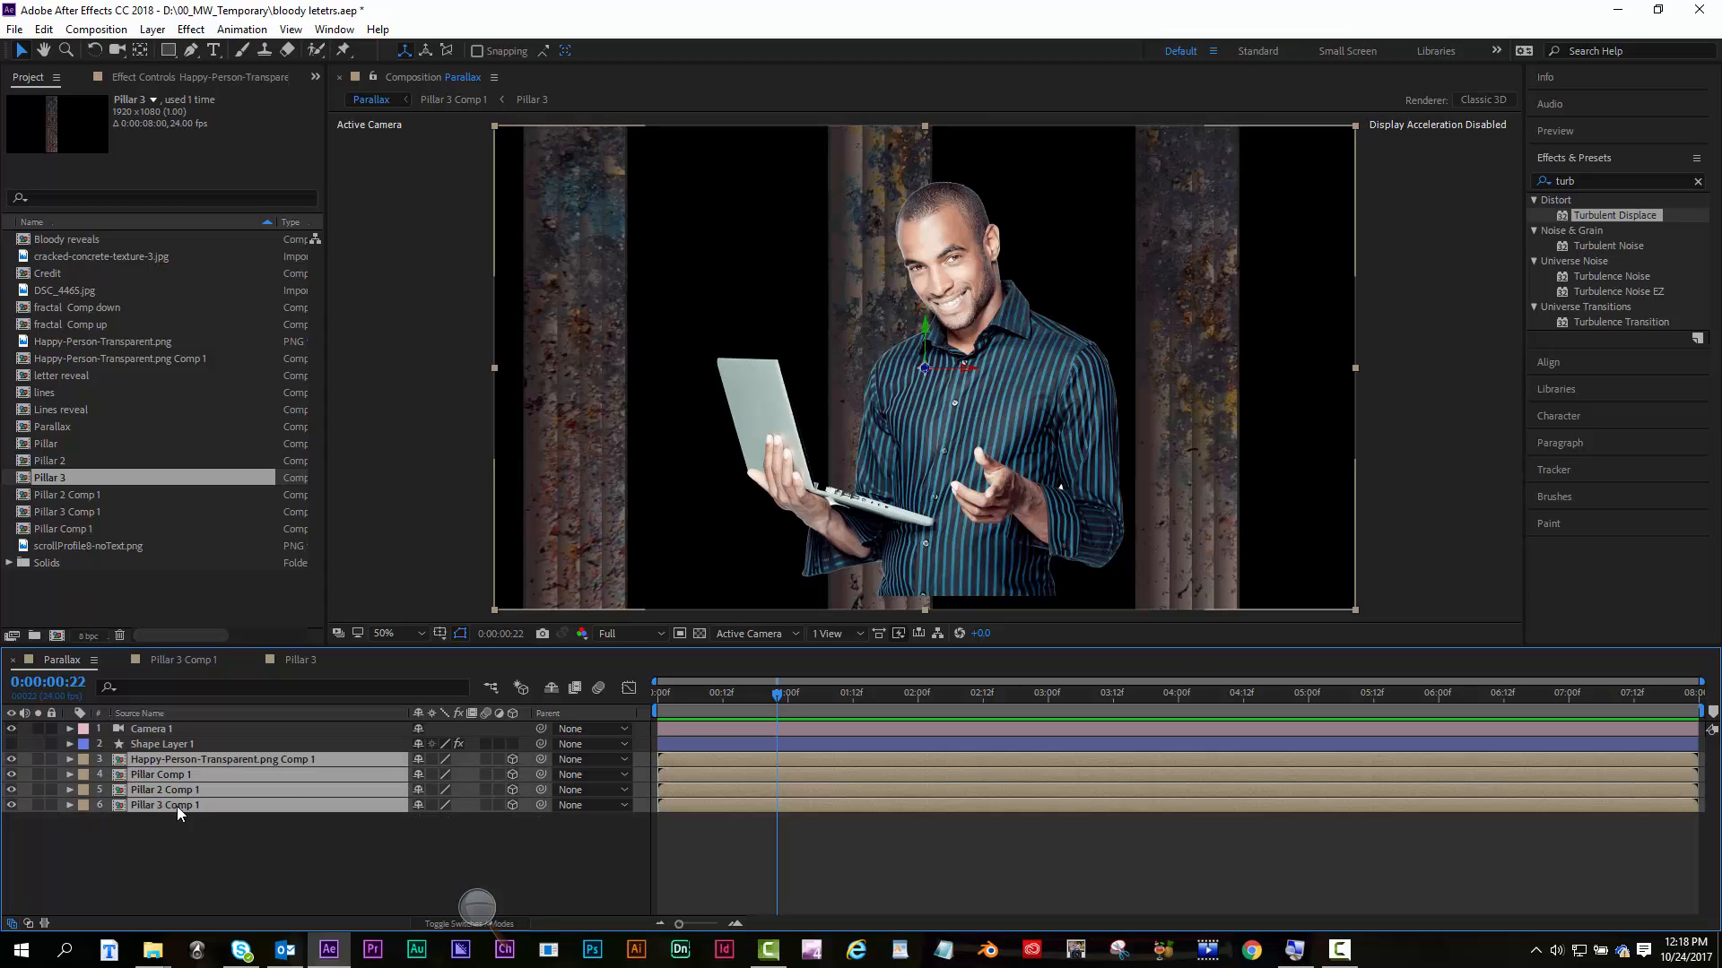
{"action": "key", "text": "p"}
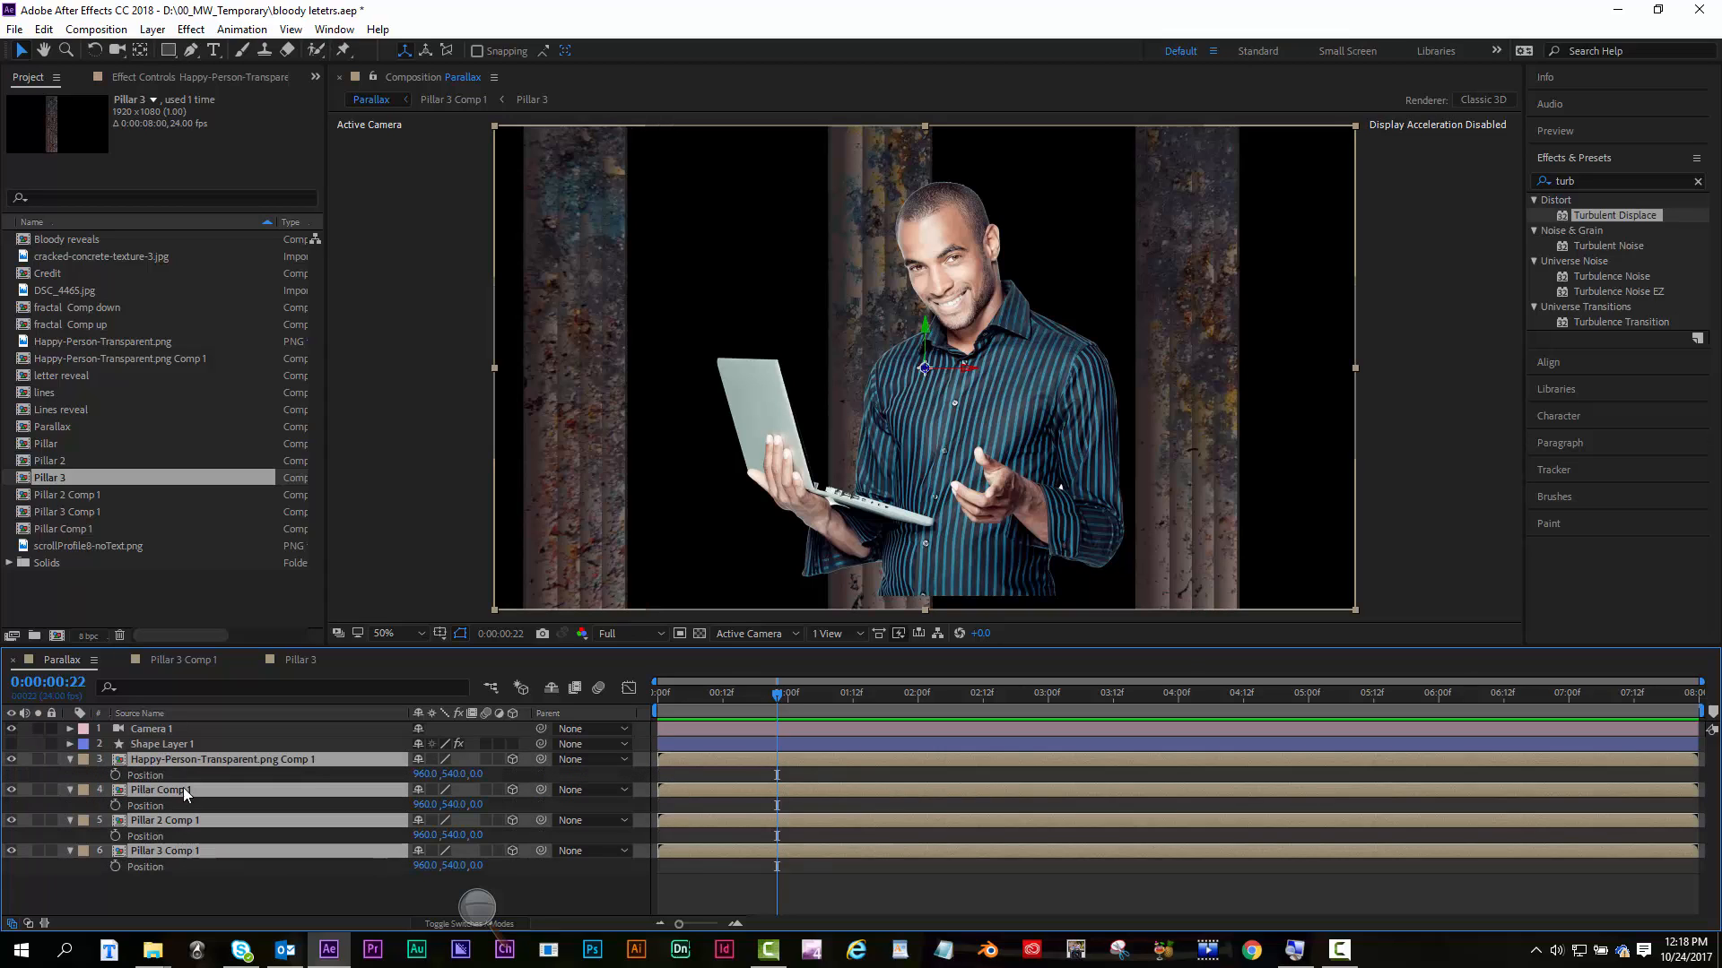
{"action": "left_click", "coordinate": [314, 870]}
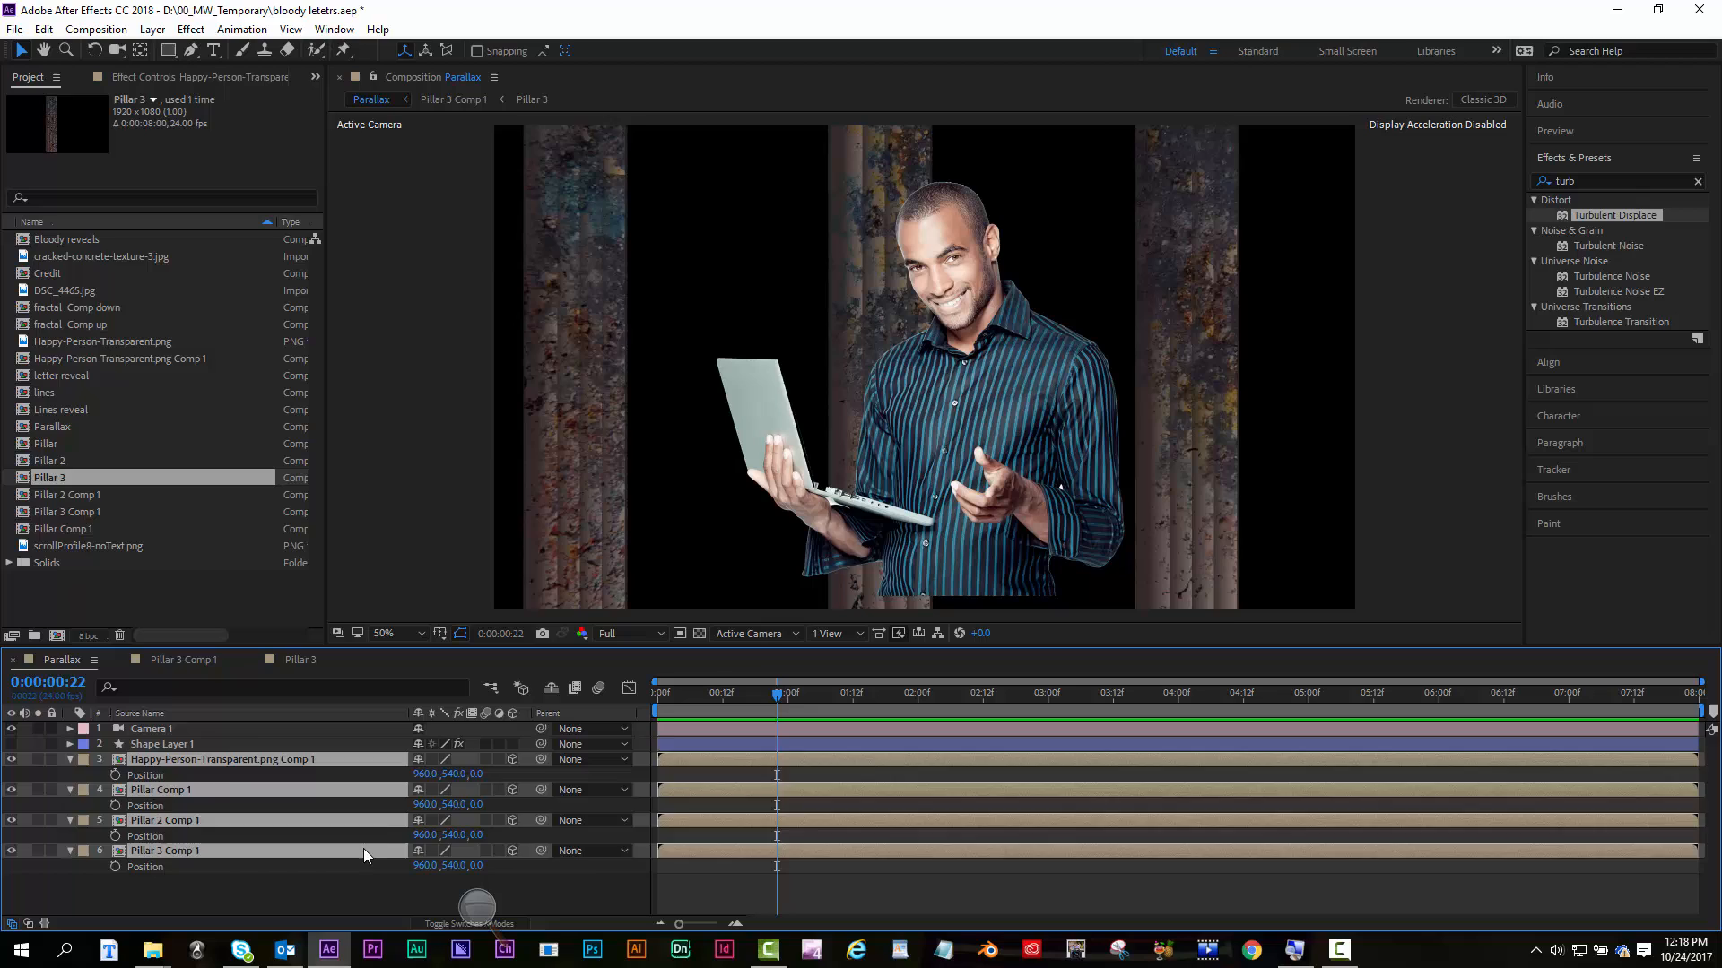
{"action": "left_click", "coordinate": [476, 804]}
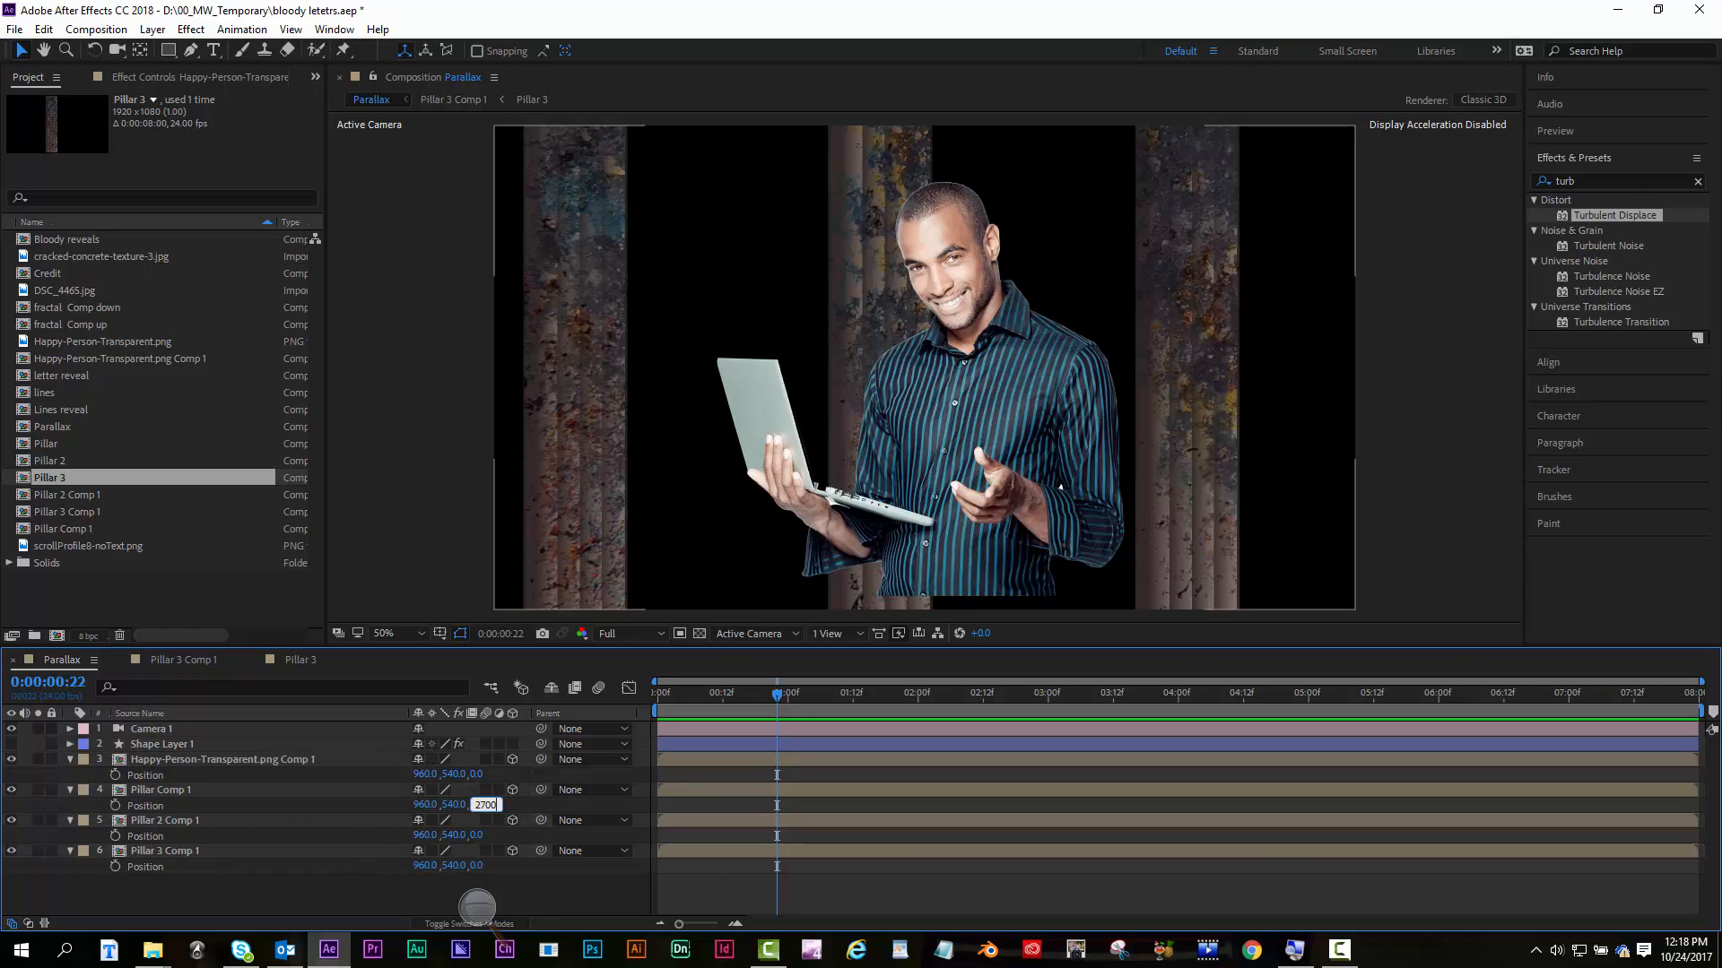
{"action": "key", "text": "Return"}
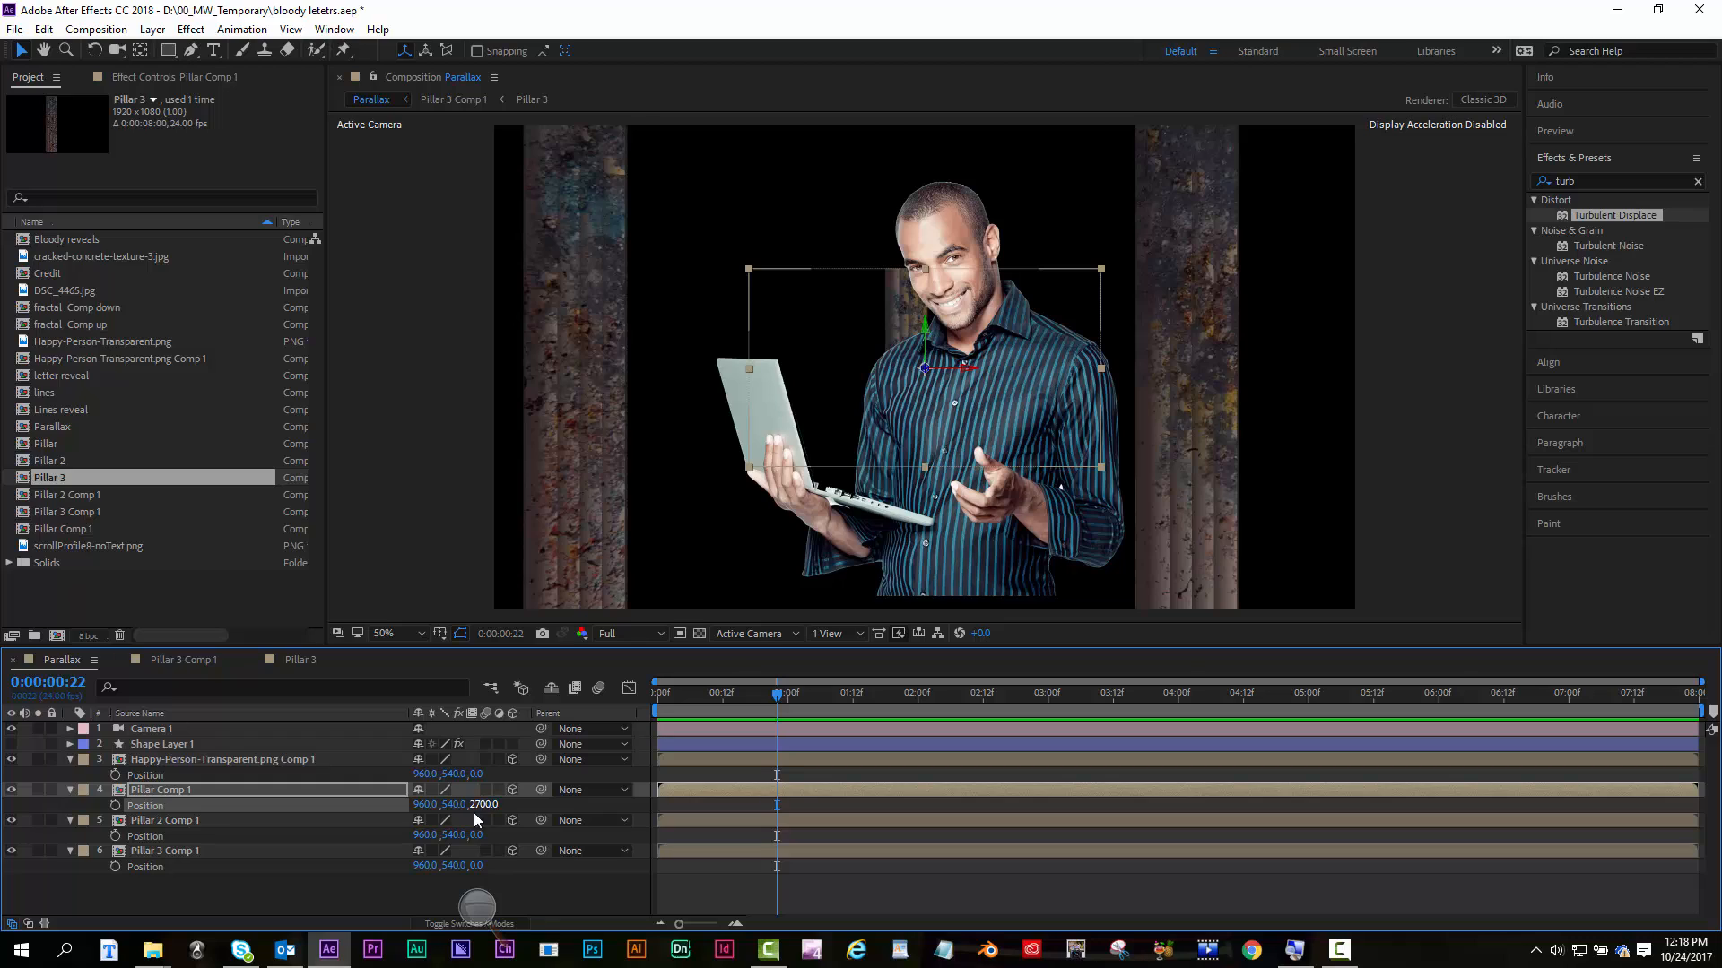
Push the Pillar 2 Comp 1 layer back in depth to a Z position of 900
{"action": "left_click", "coordinate": [476, 836]}
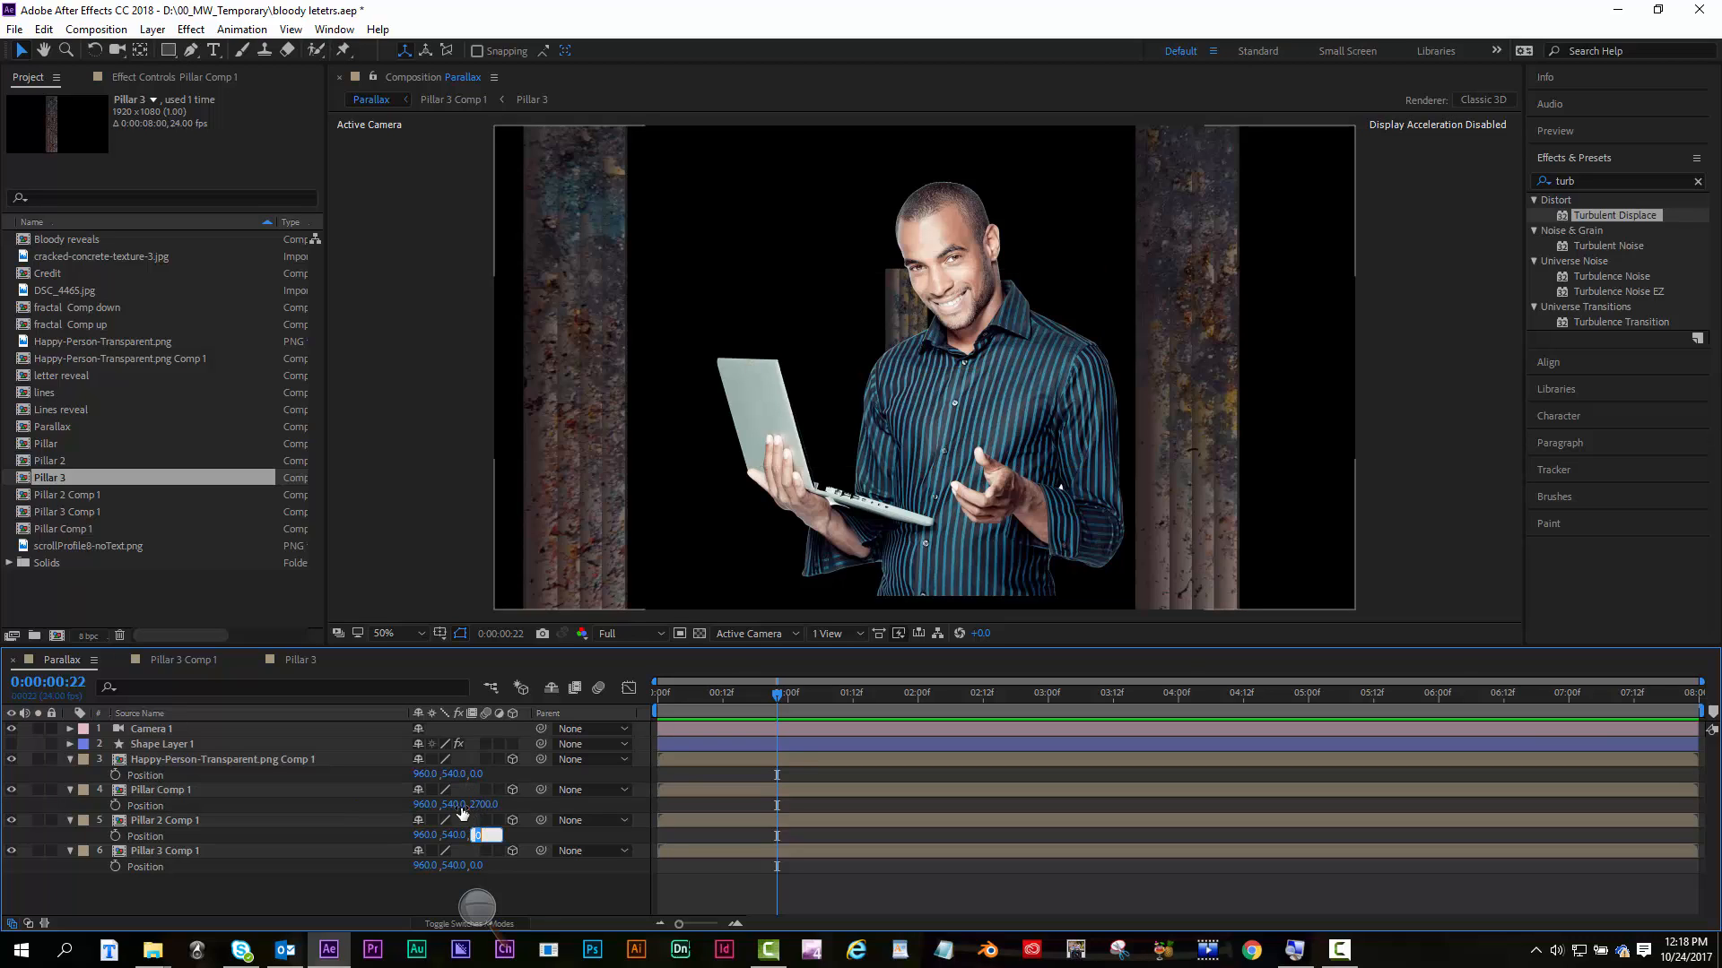
{"action": "type", "text": "900"}
{"action": "key", "text": "Return"}
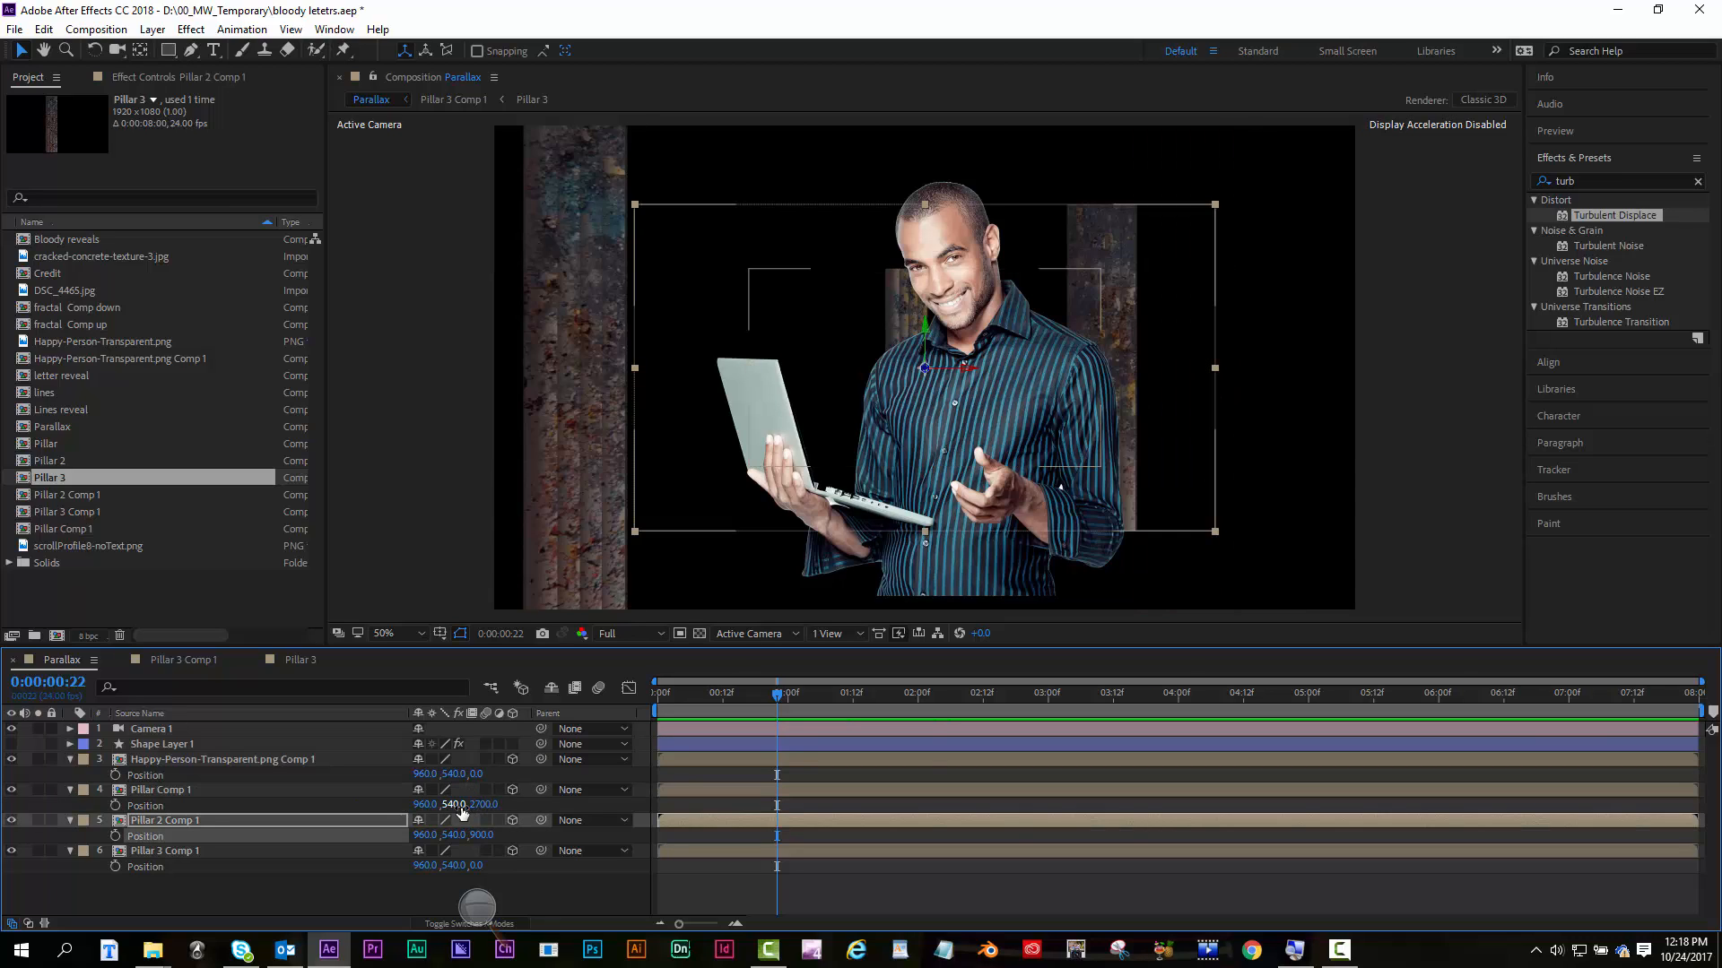
Bring Pillar 3 Comp 1 forward to a Z position of -1000 and shift its X position to 1424
{"action": "left_click", "coordinate": [476, 865]}
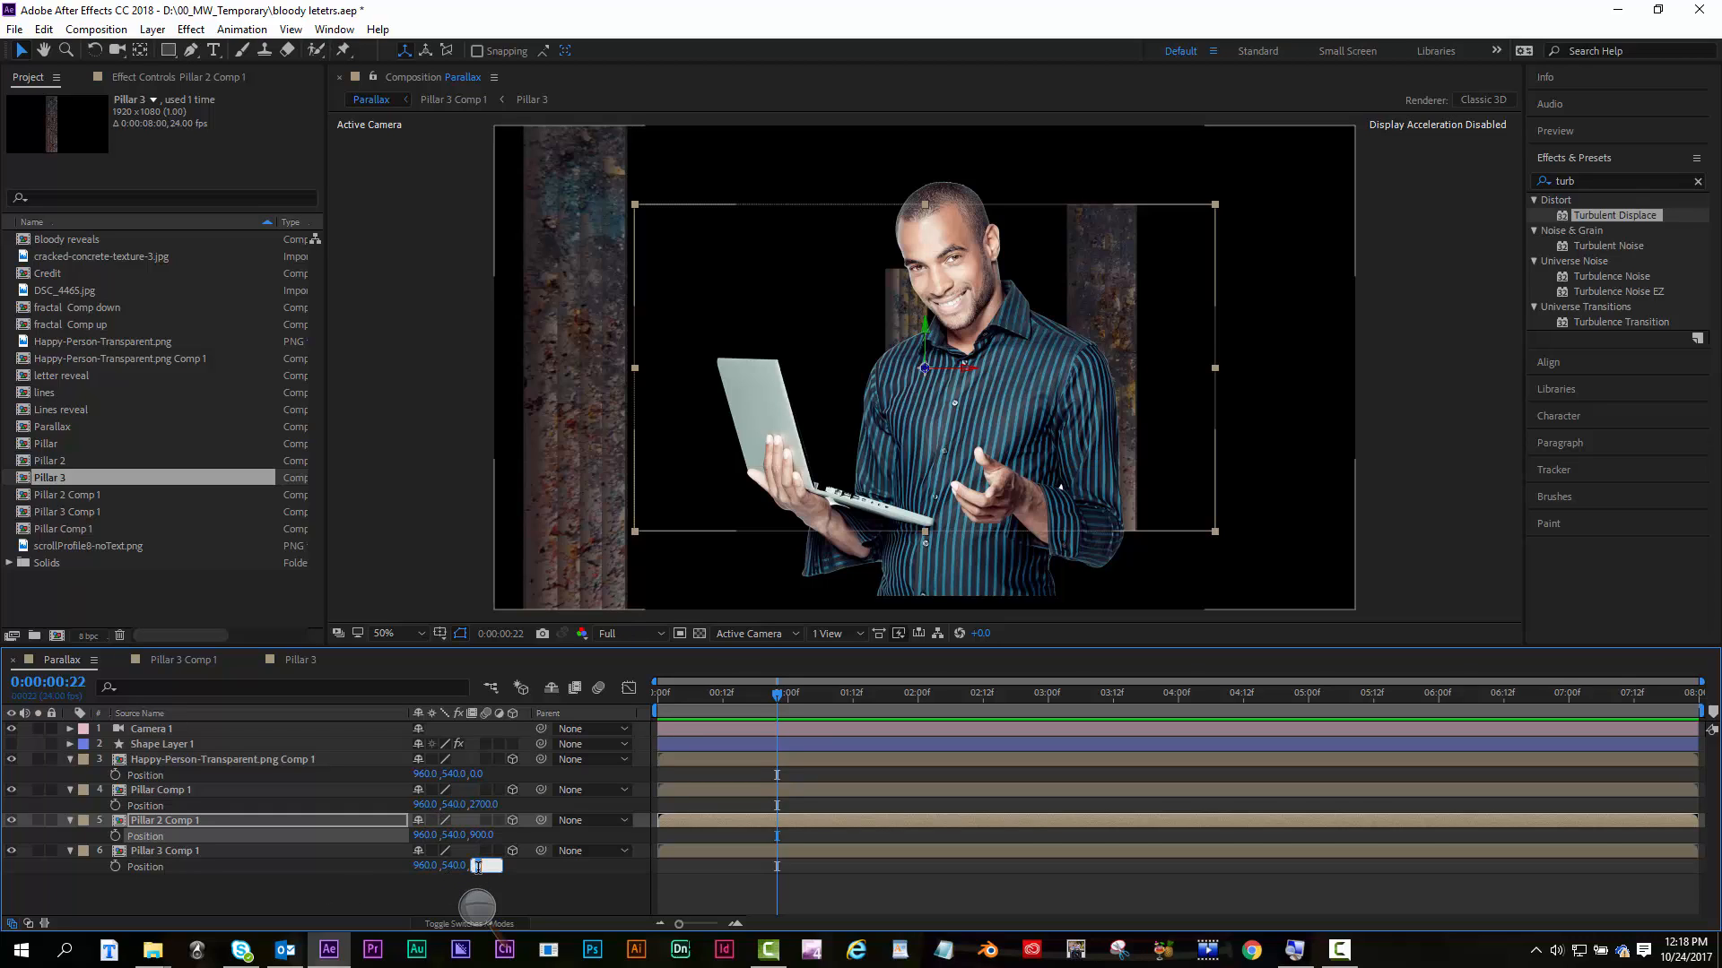
{"action": "type", "text": "-1000"}
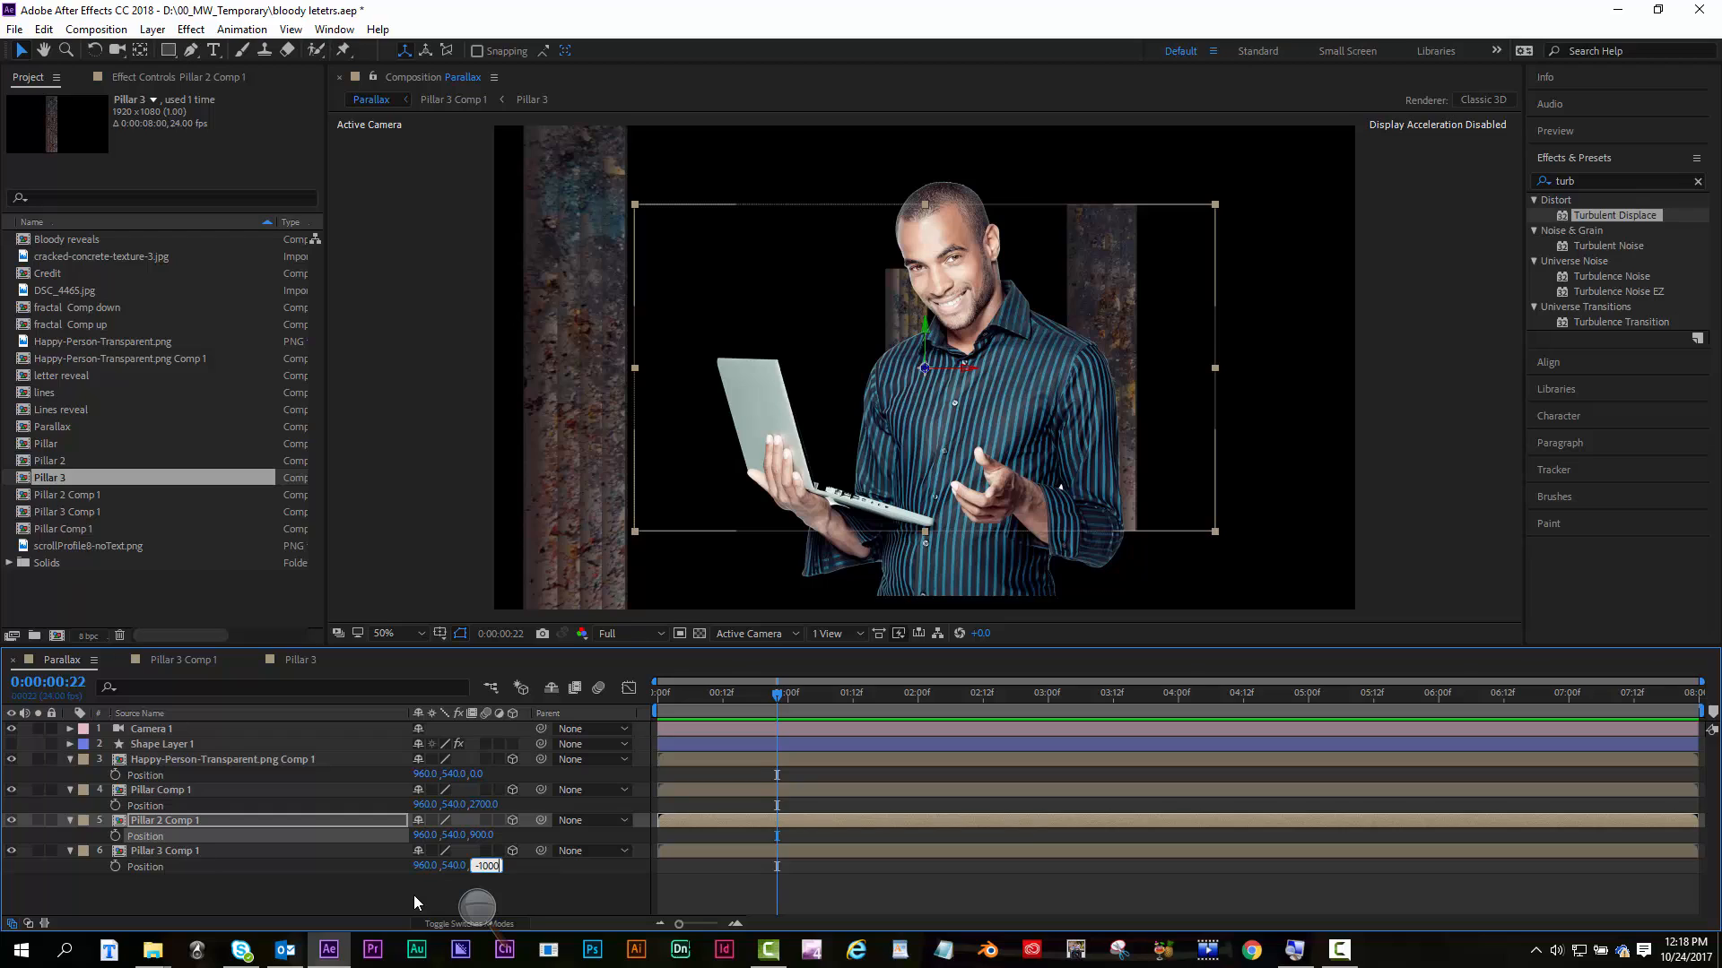
{"action": "key", "text": "Return"}
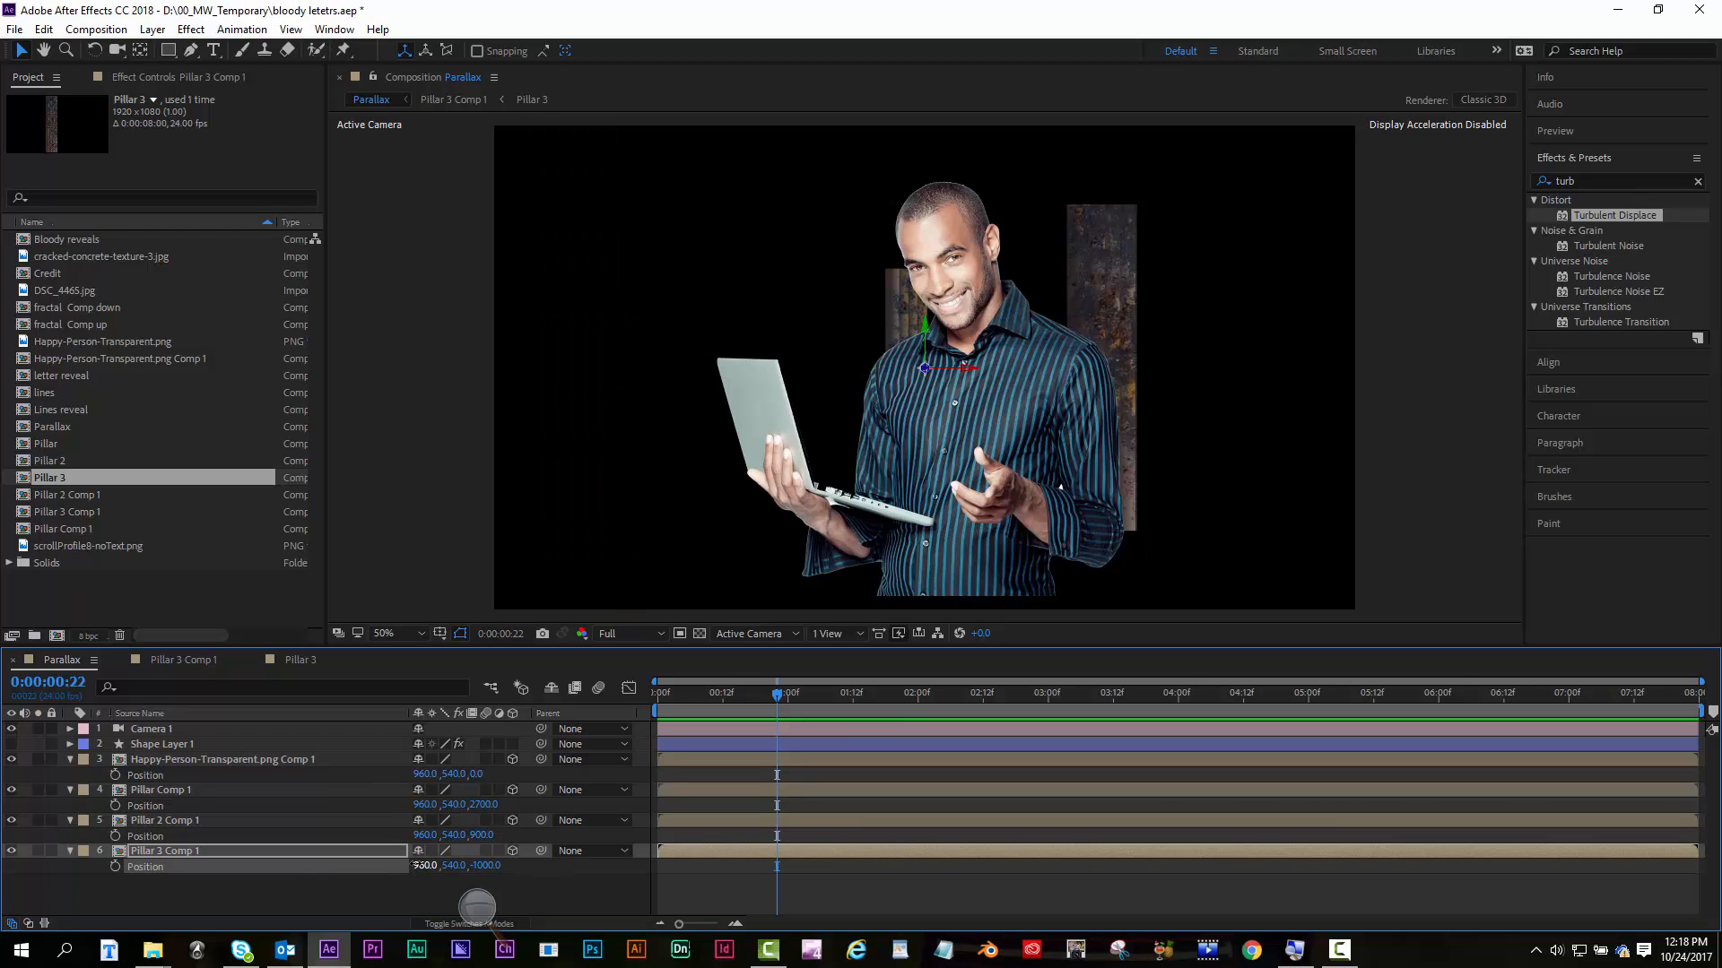
{"action": "left_click_drag", "start_coordinate": [421, 865], "coordinate": [835, 870]}
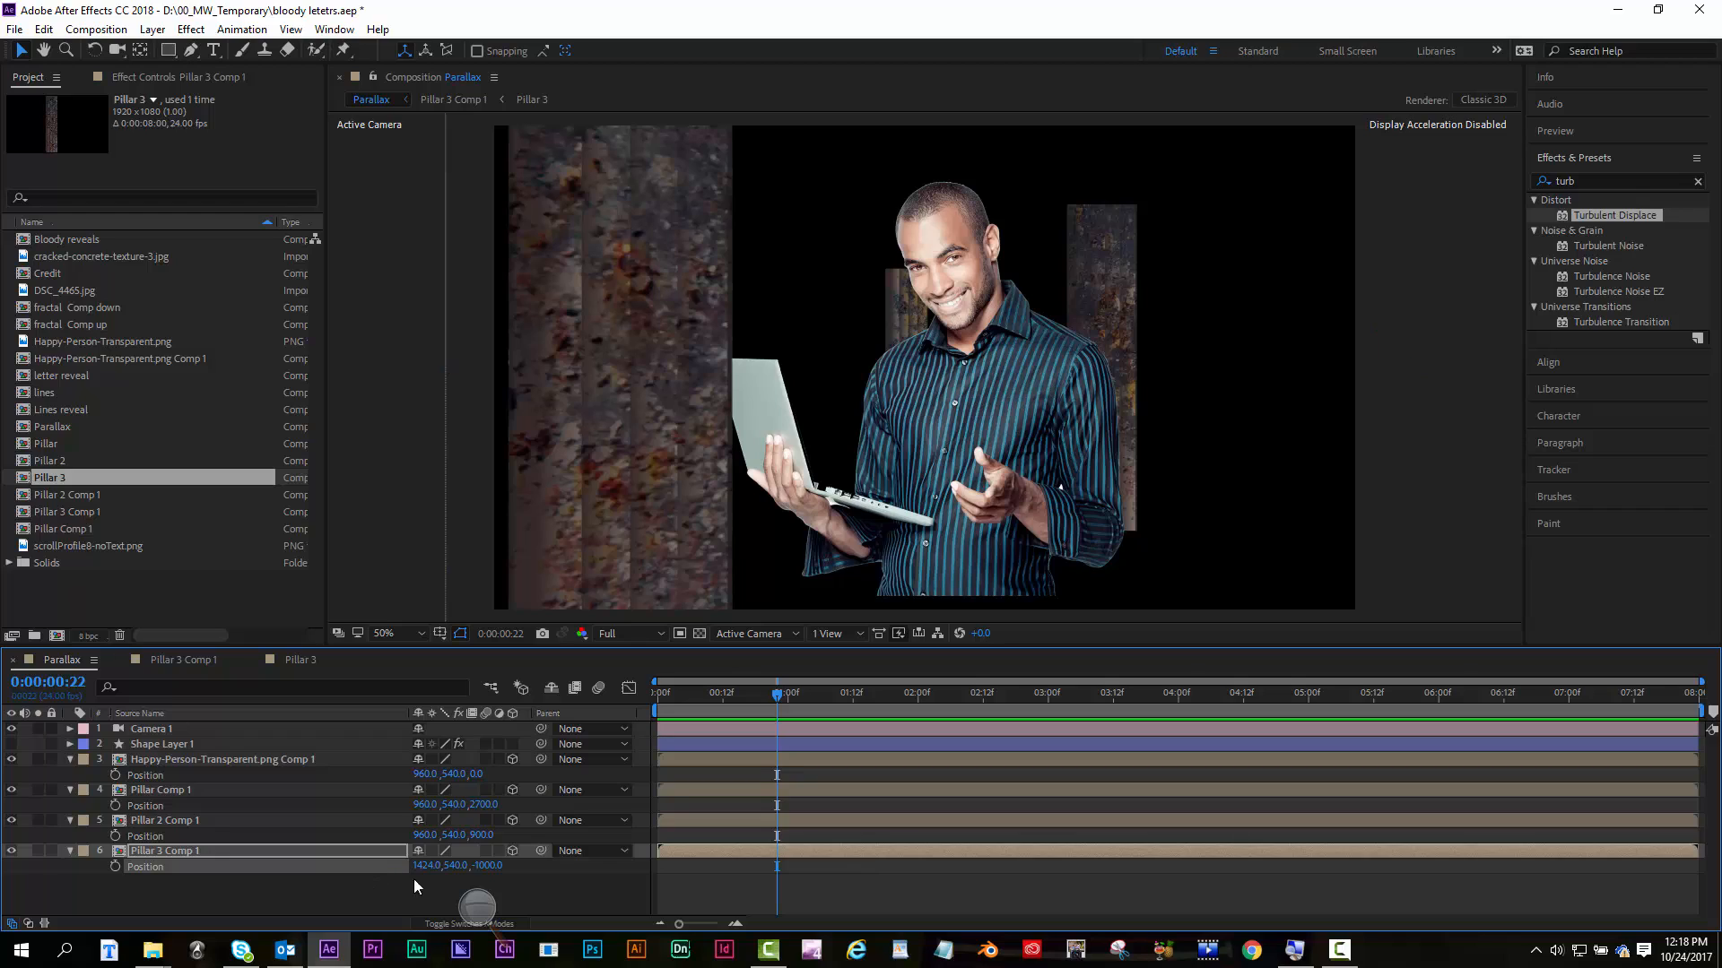
{"action": "left_click", "coordinate": [380, 889]}
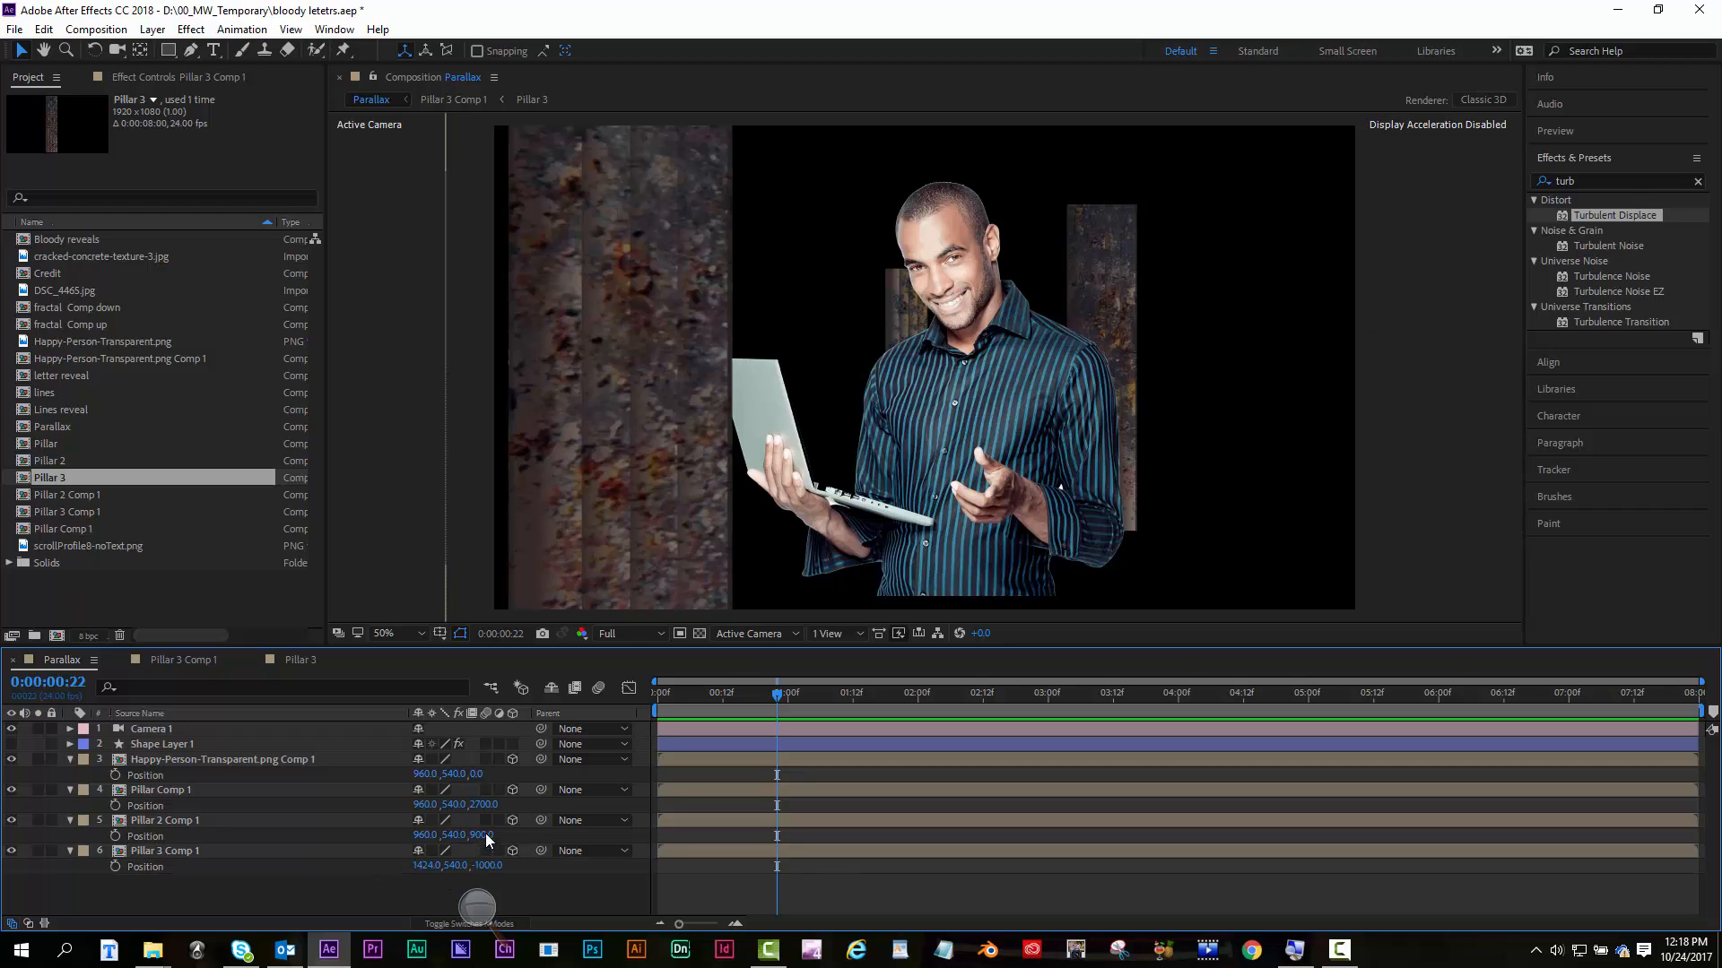
Lower the Happy-Person-Transparent.png Comp 1 layer in the frame to a Y position of 628, keeping Z at 0
{"action": "left_click", "coordinate": [268, 758]}
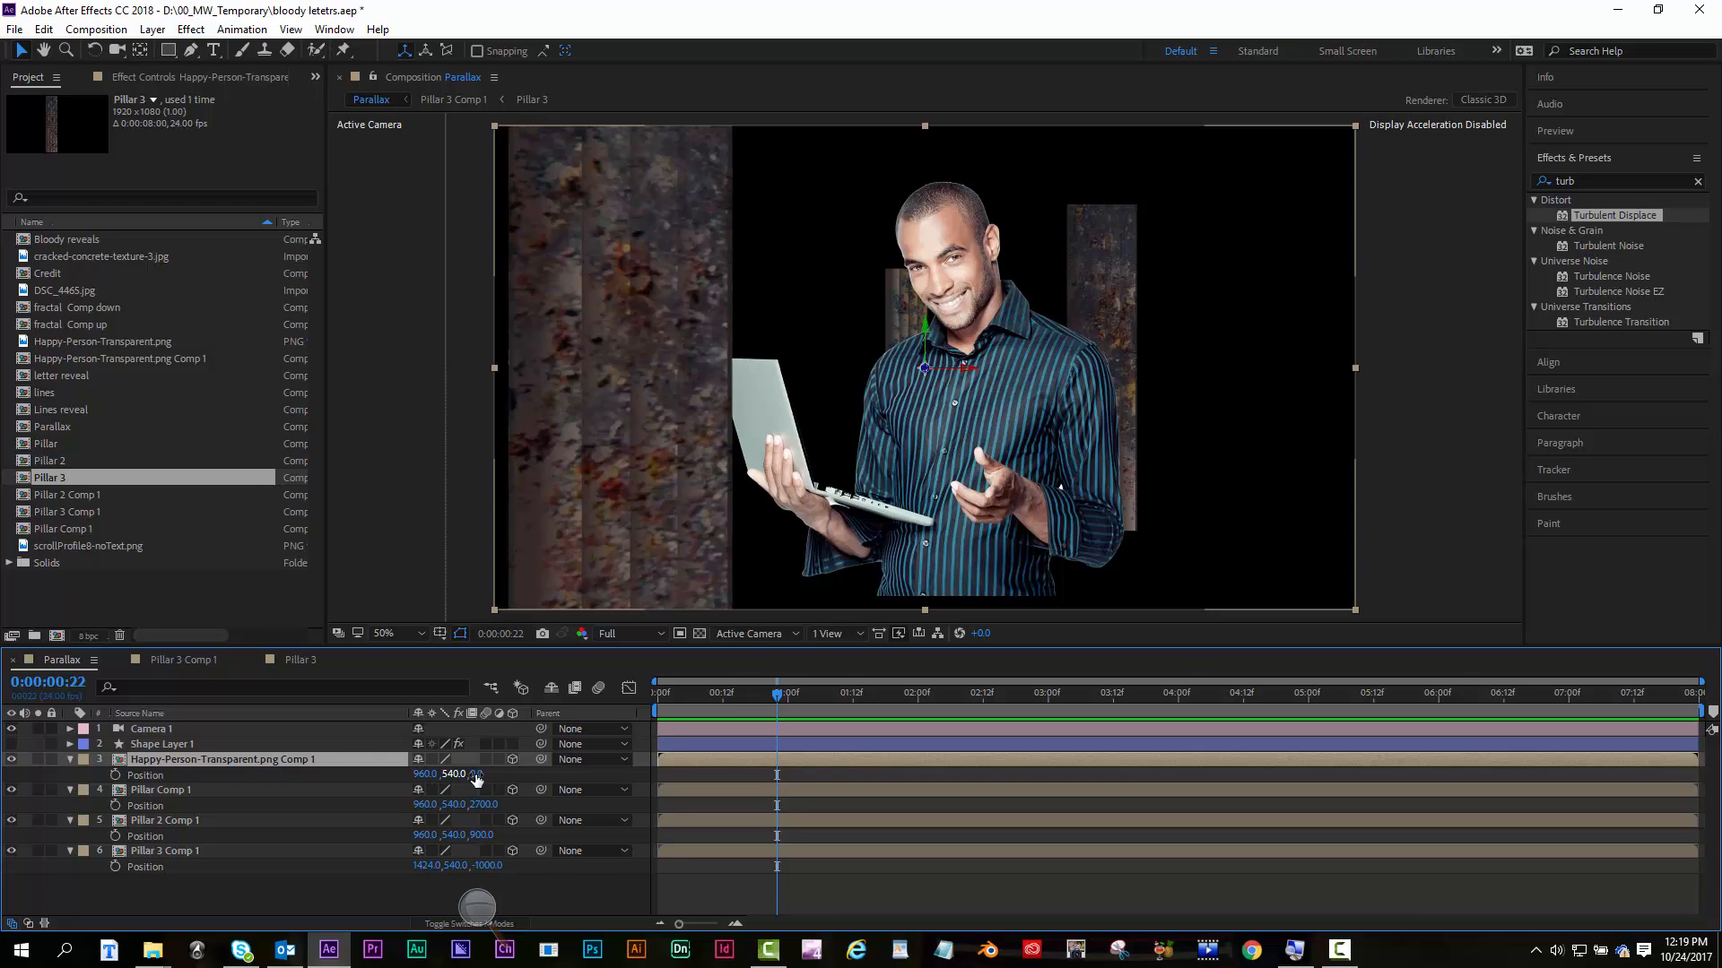
{"action": "left_click_drag", "start_coordinate": [486, 777], "coordinate": [538, 766]}
{"action": "key", "text": "ctrl+z"}
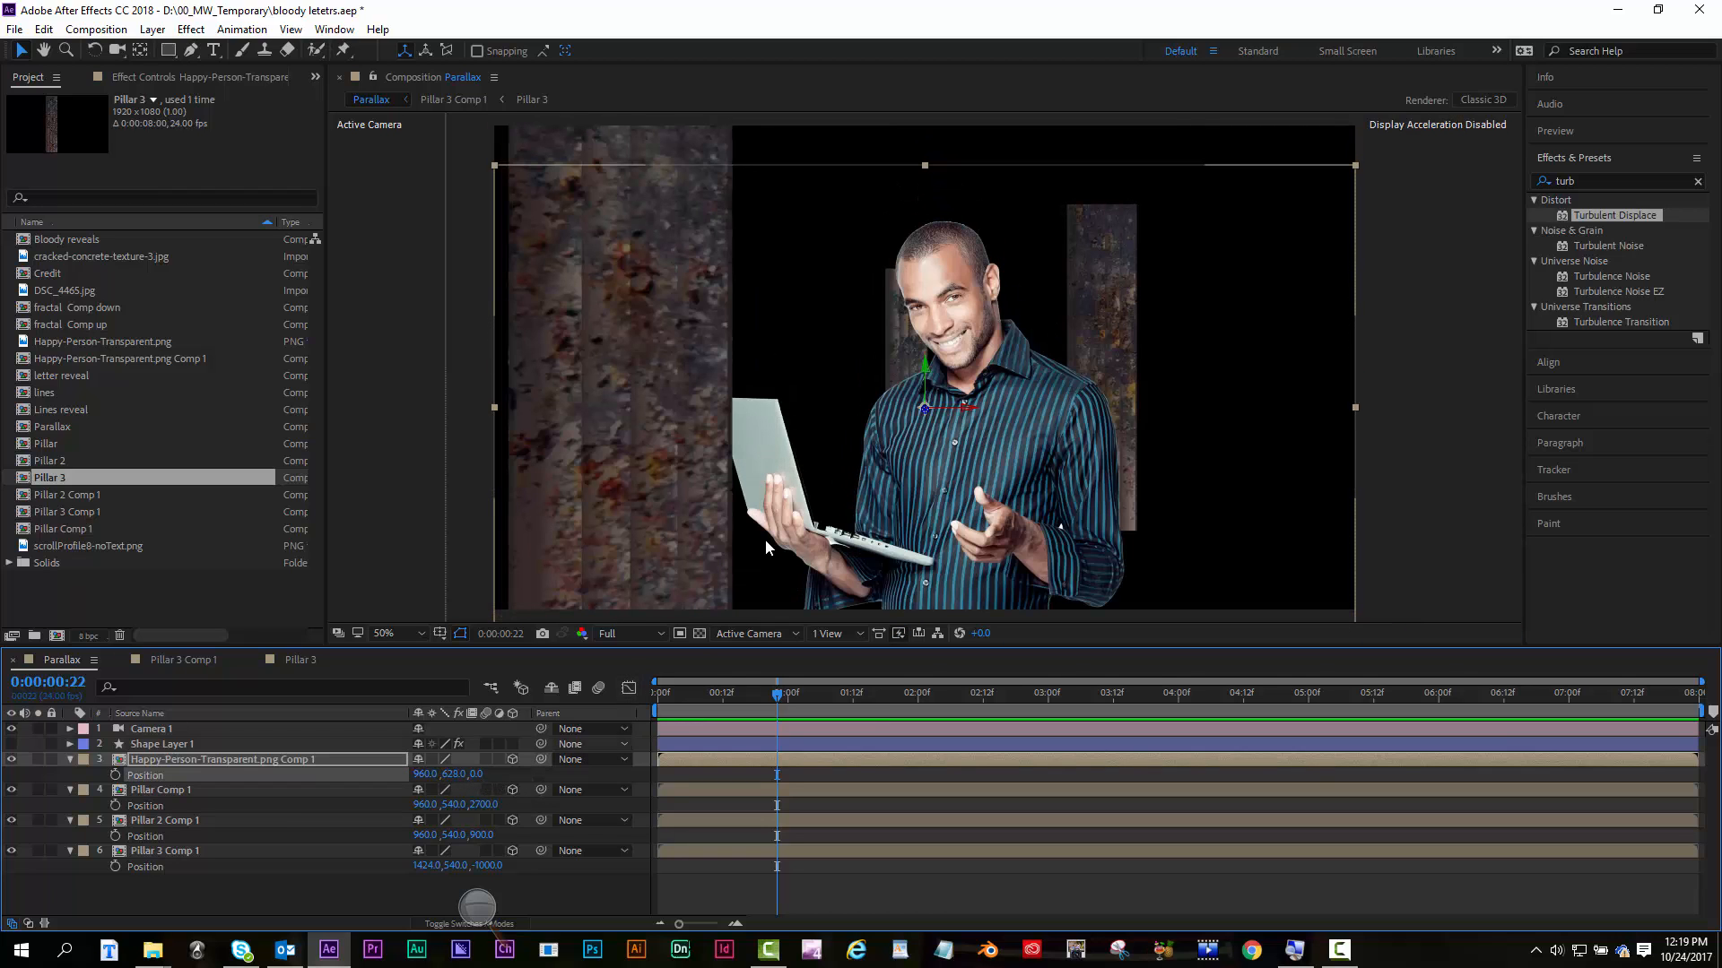
{"action": "left_click", "coordinate": [284, 895]}
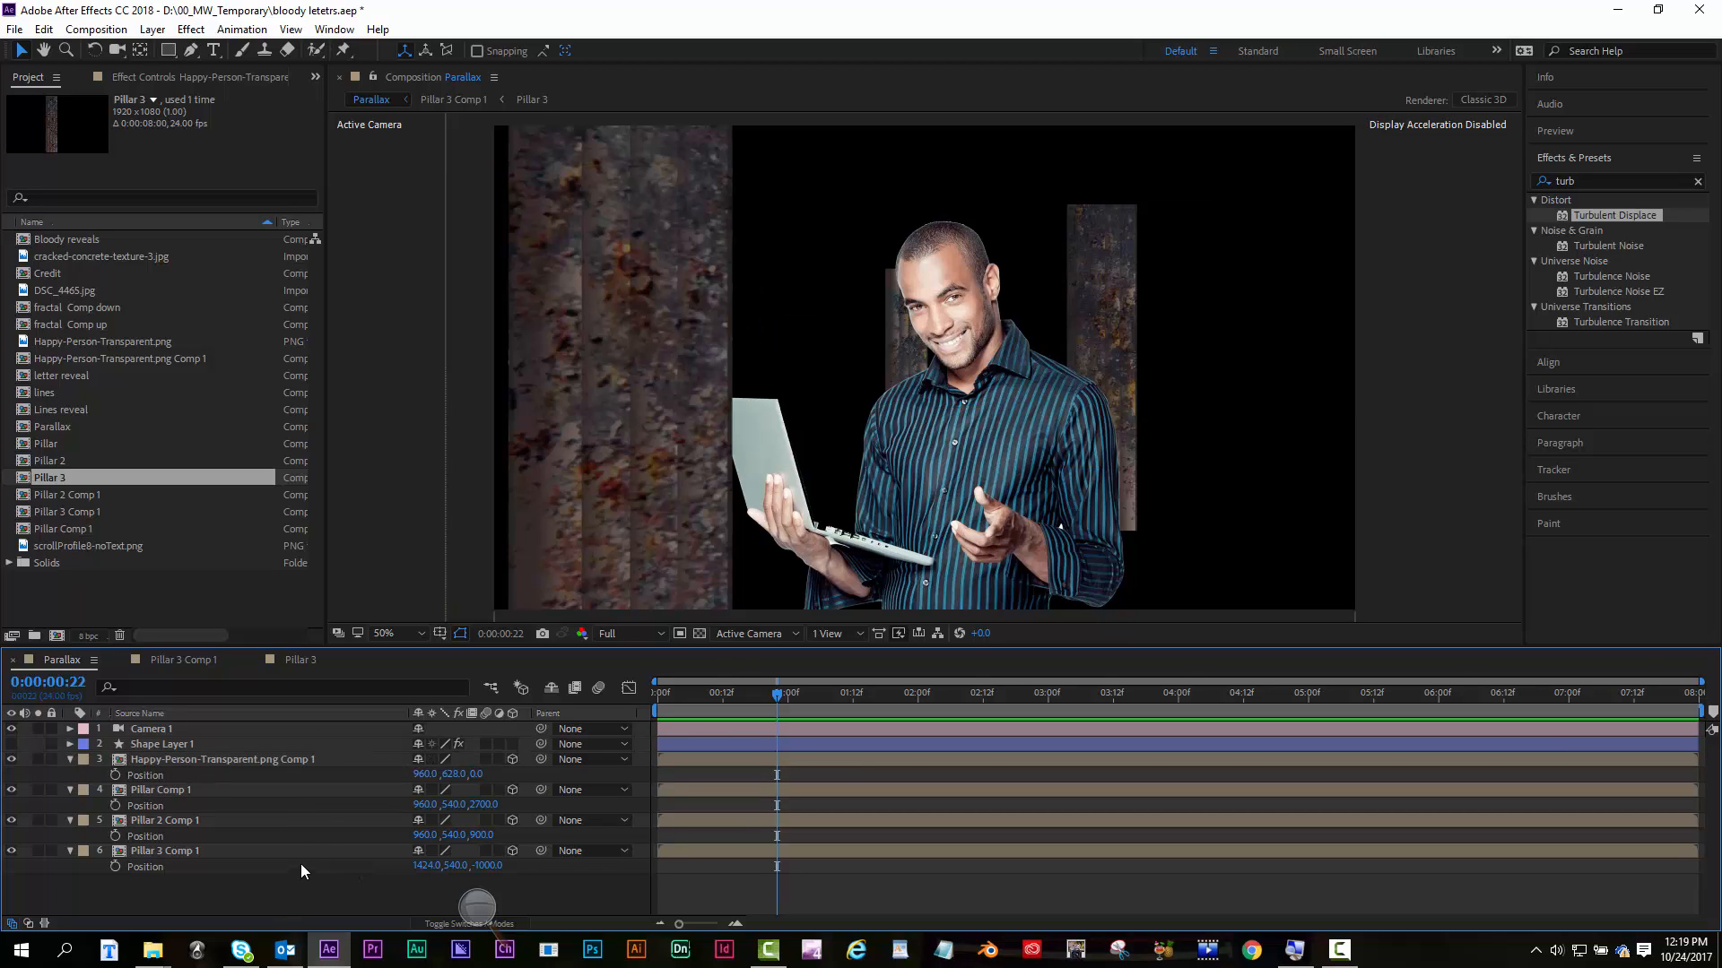
Turn on Depth of Field for Camera 1 and set its Focus Distance to 660 pixels
{"action": "left_click", "coordinate": [69, 728]}
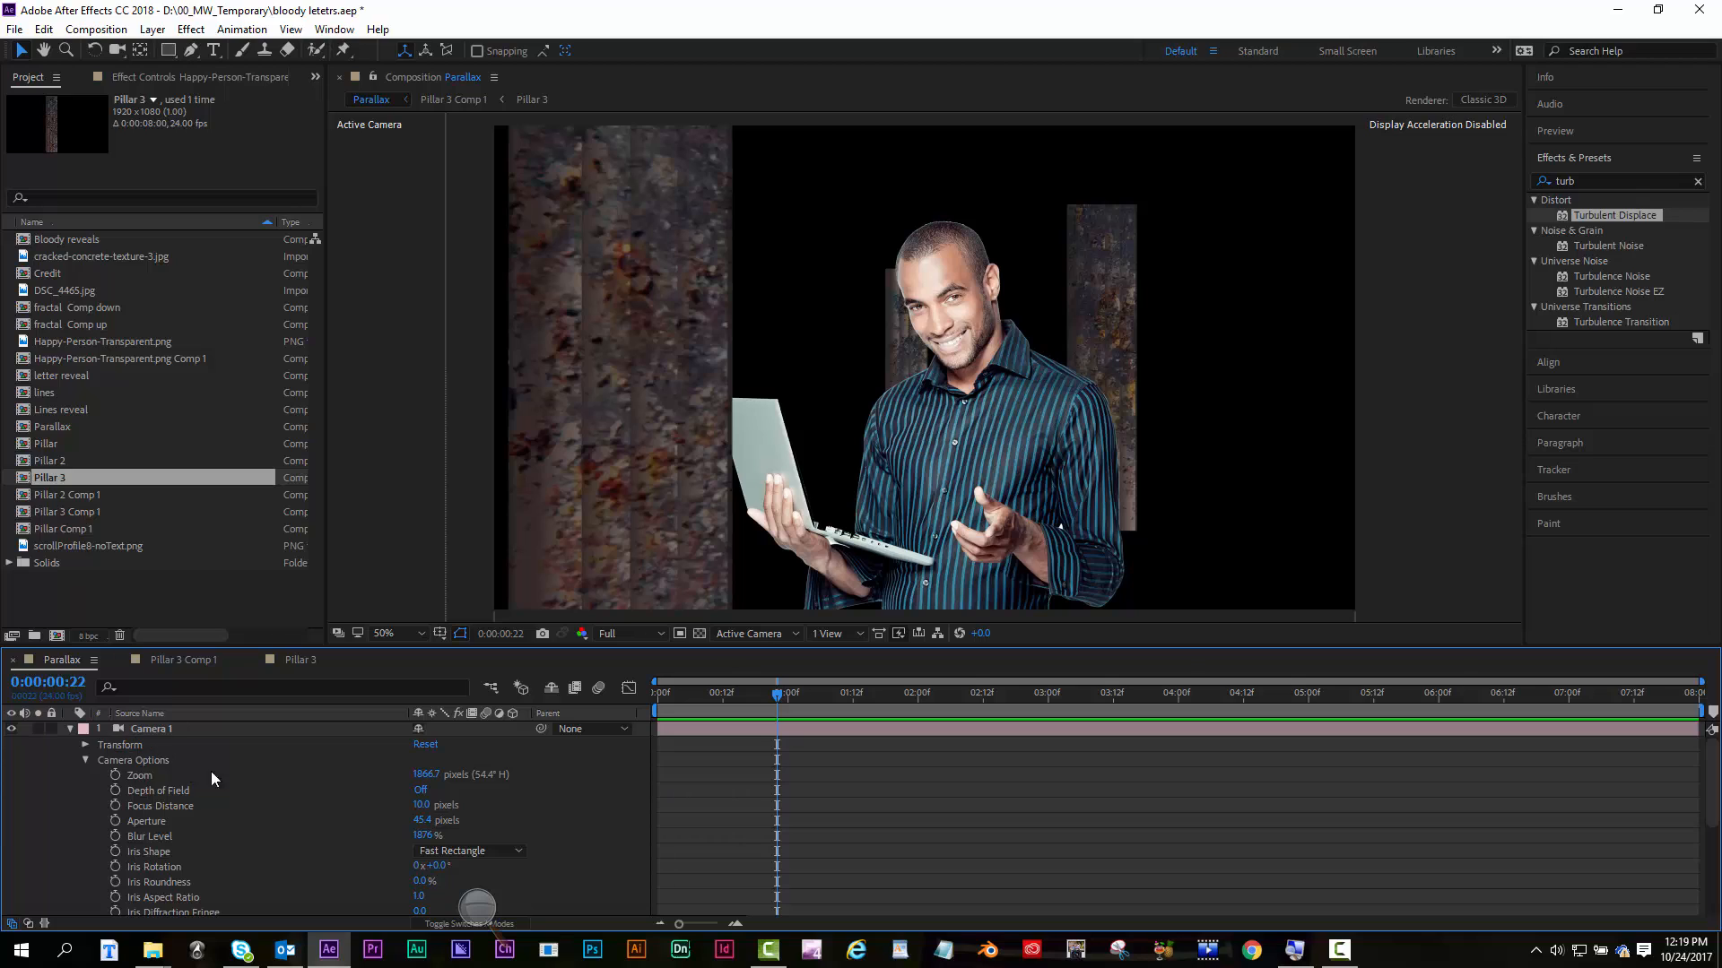
{"action": "left_click", "coordinate": [422, 789]}
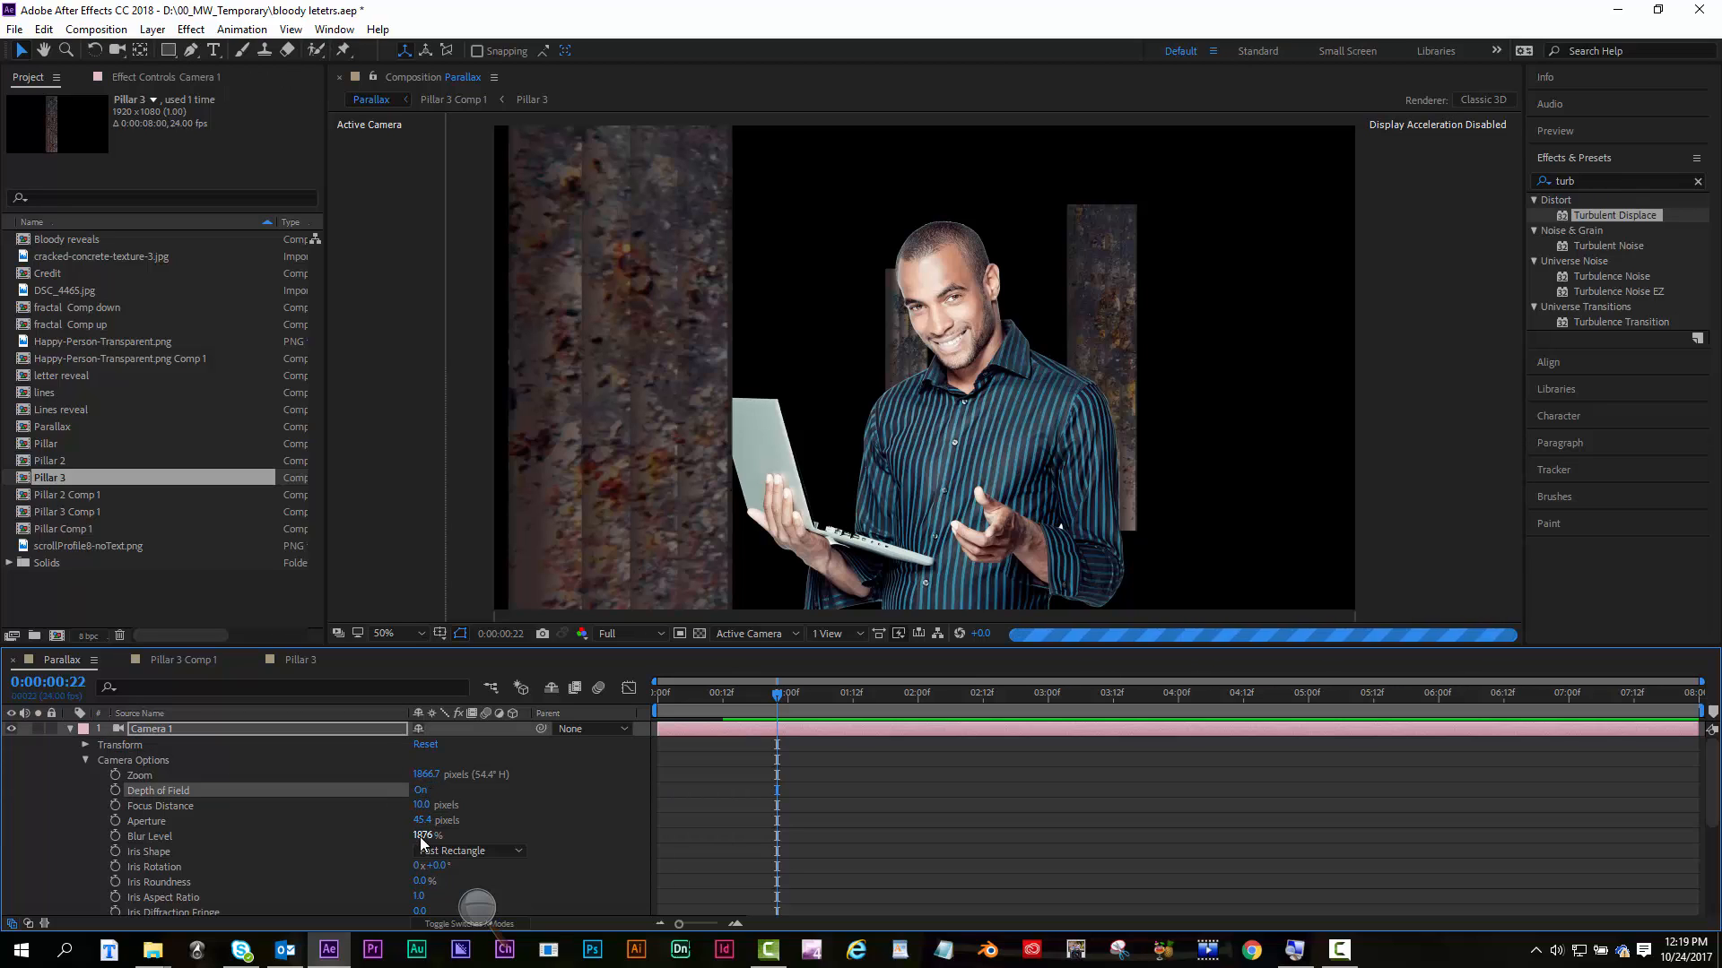
{"action": "left_click_drag", "start_coordinate": [421, 804], "coordinate": [1004, 804]}
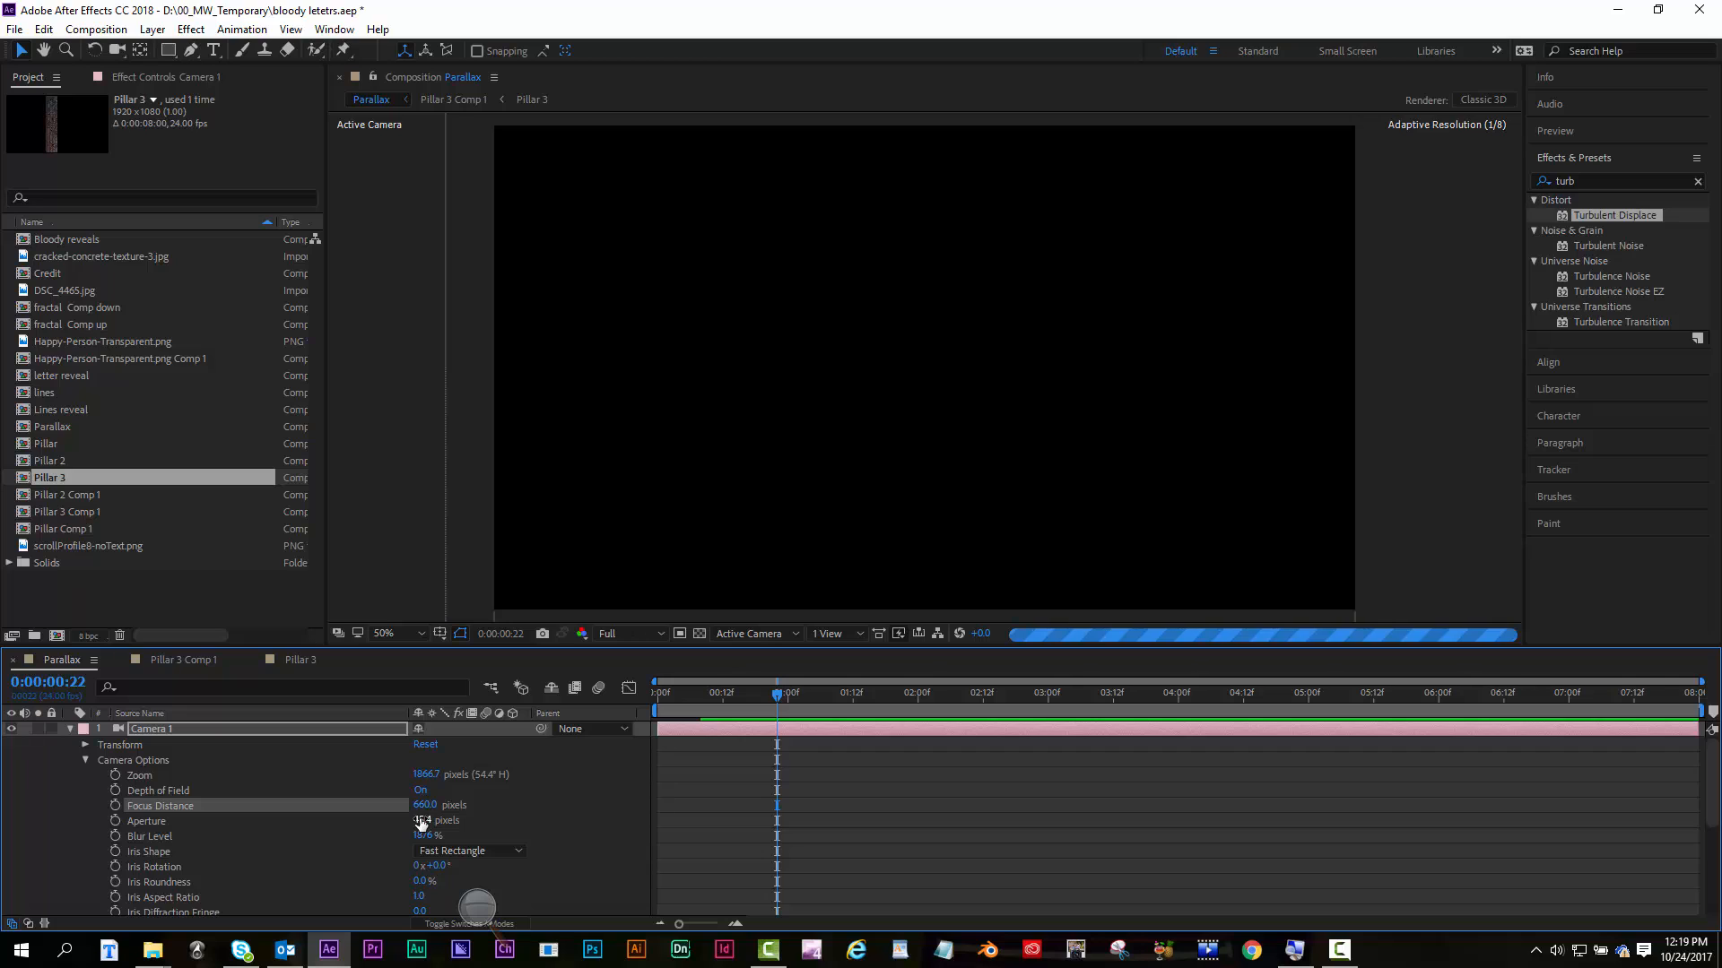
Lower Camera 1's Aperture to 13 pixels and set its Blur Level to 40%
{"action": "left_click_drag", "start_coordinate": [420, 821], "coordinate": [311, 866]}
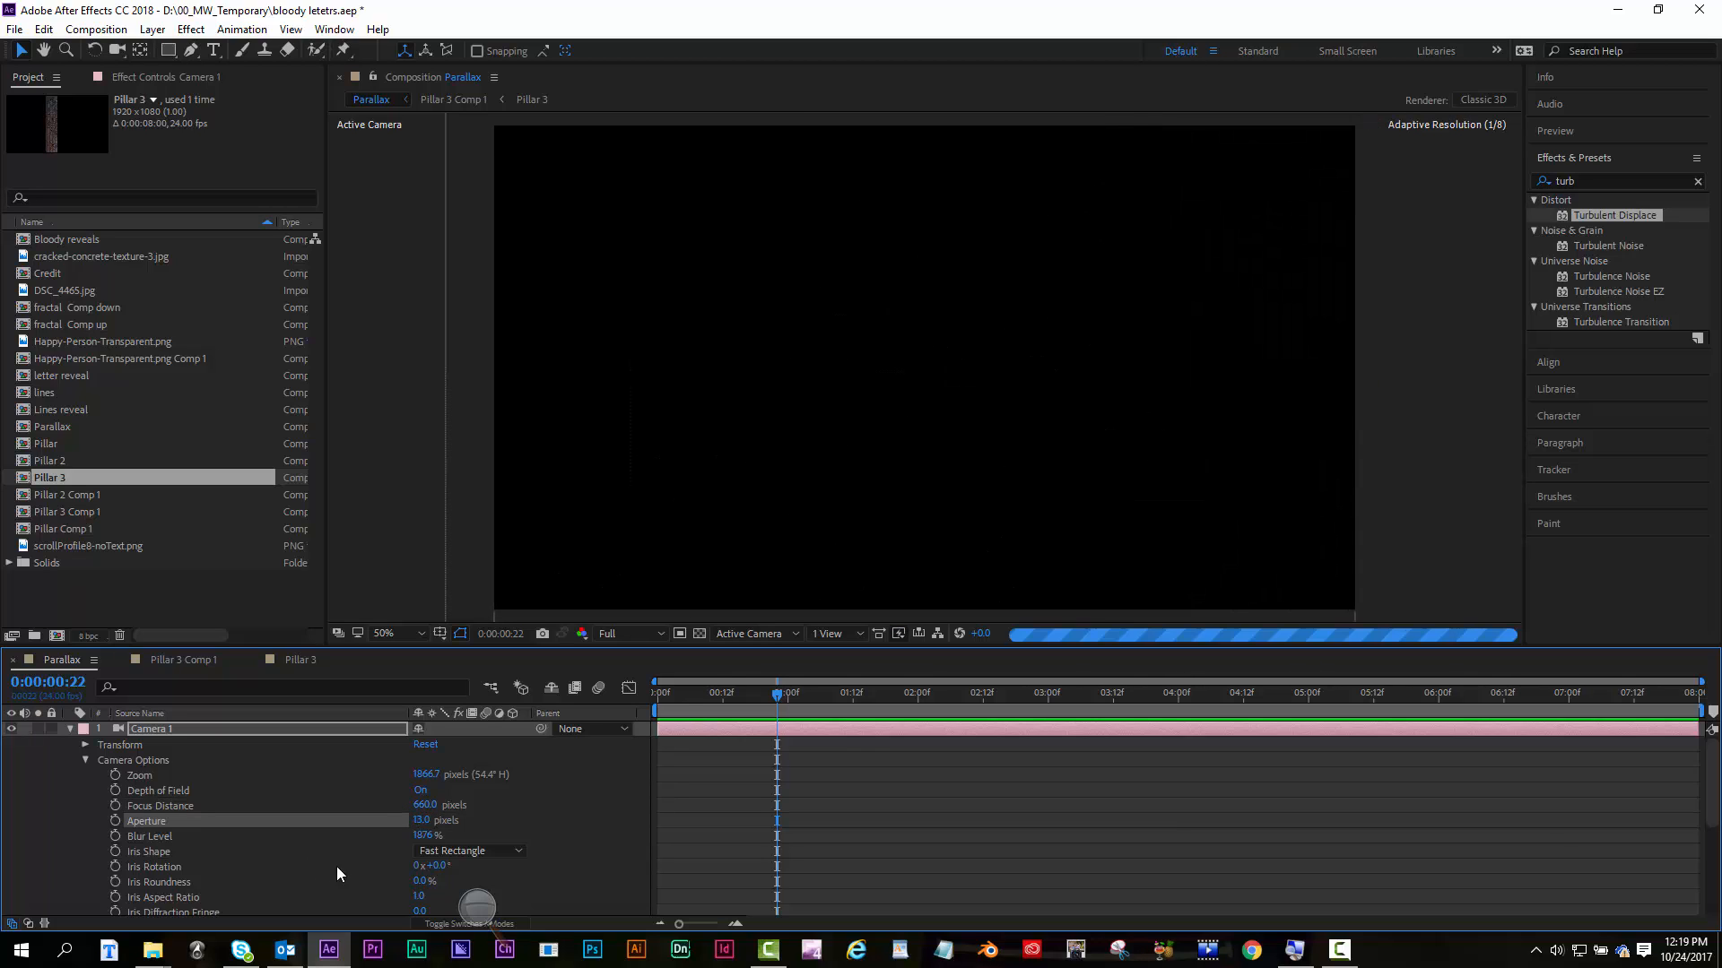
{"action": "left_click_drag", "start_coordinate": [422, 835], "coordinate": [0, 883]}
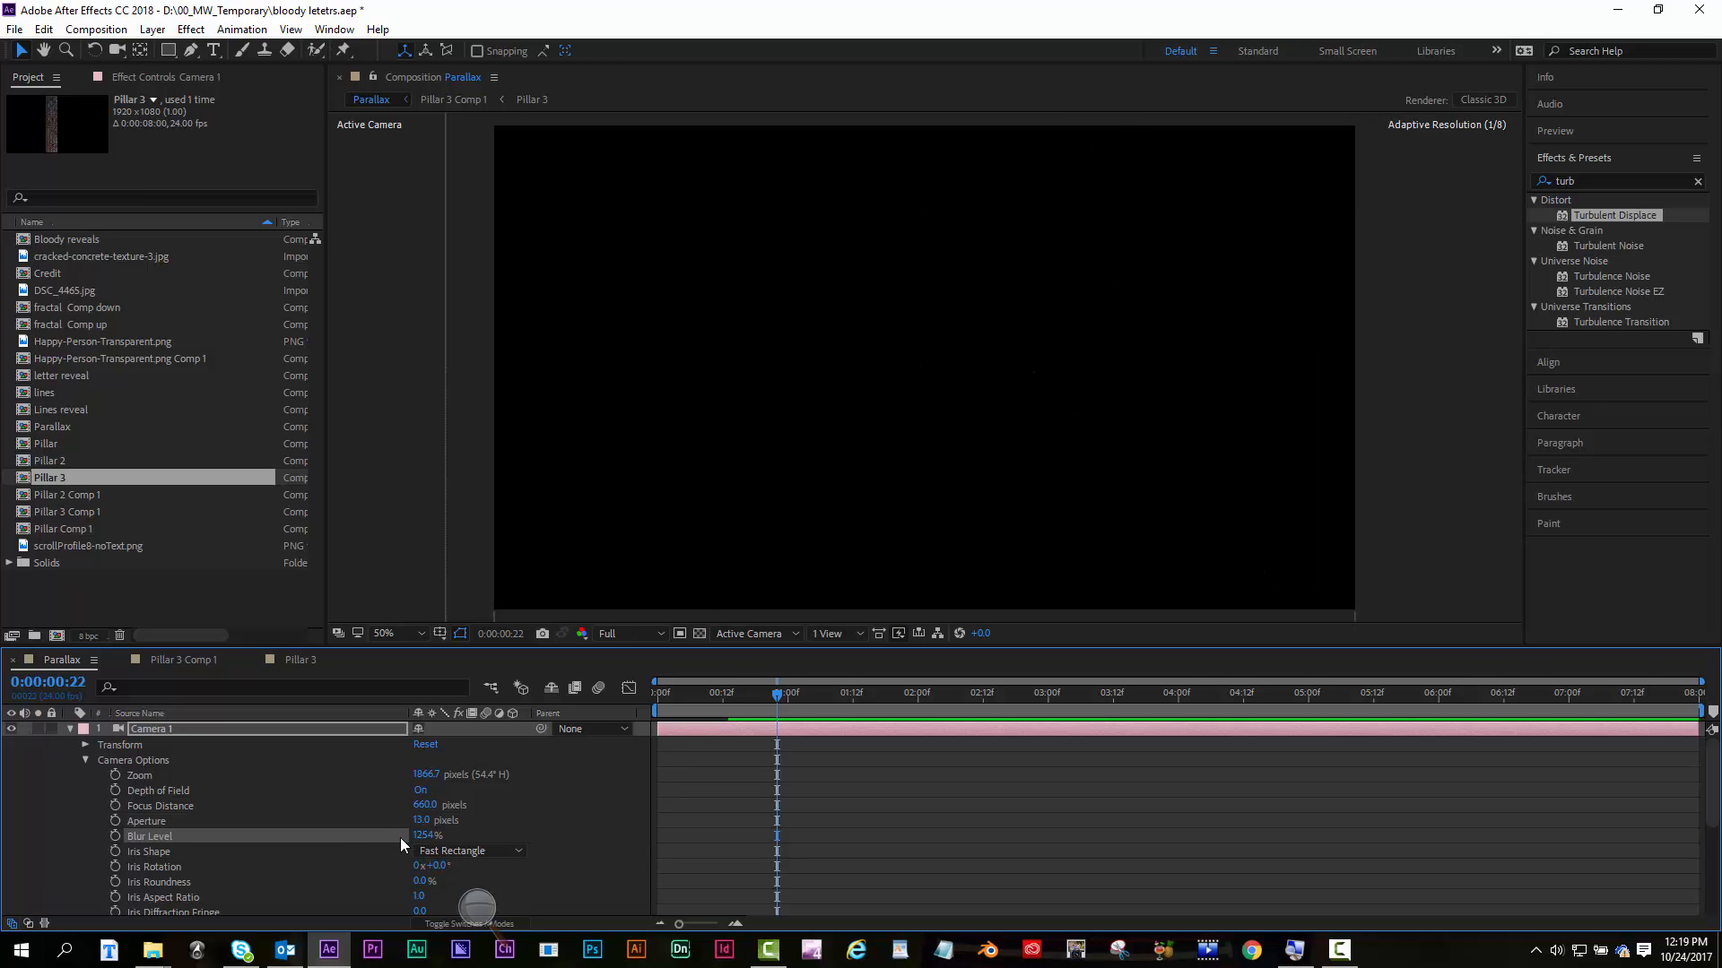
{"action": "left_click", "coordinate": [424, 835]}
{"action": "type", "text": "40"}
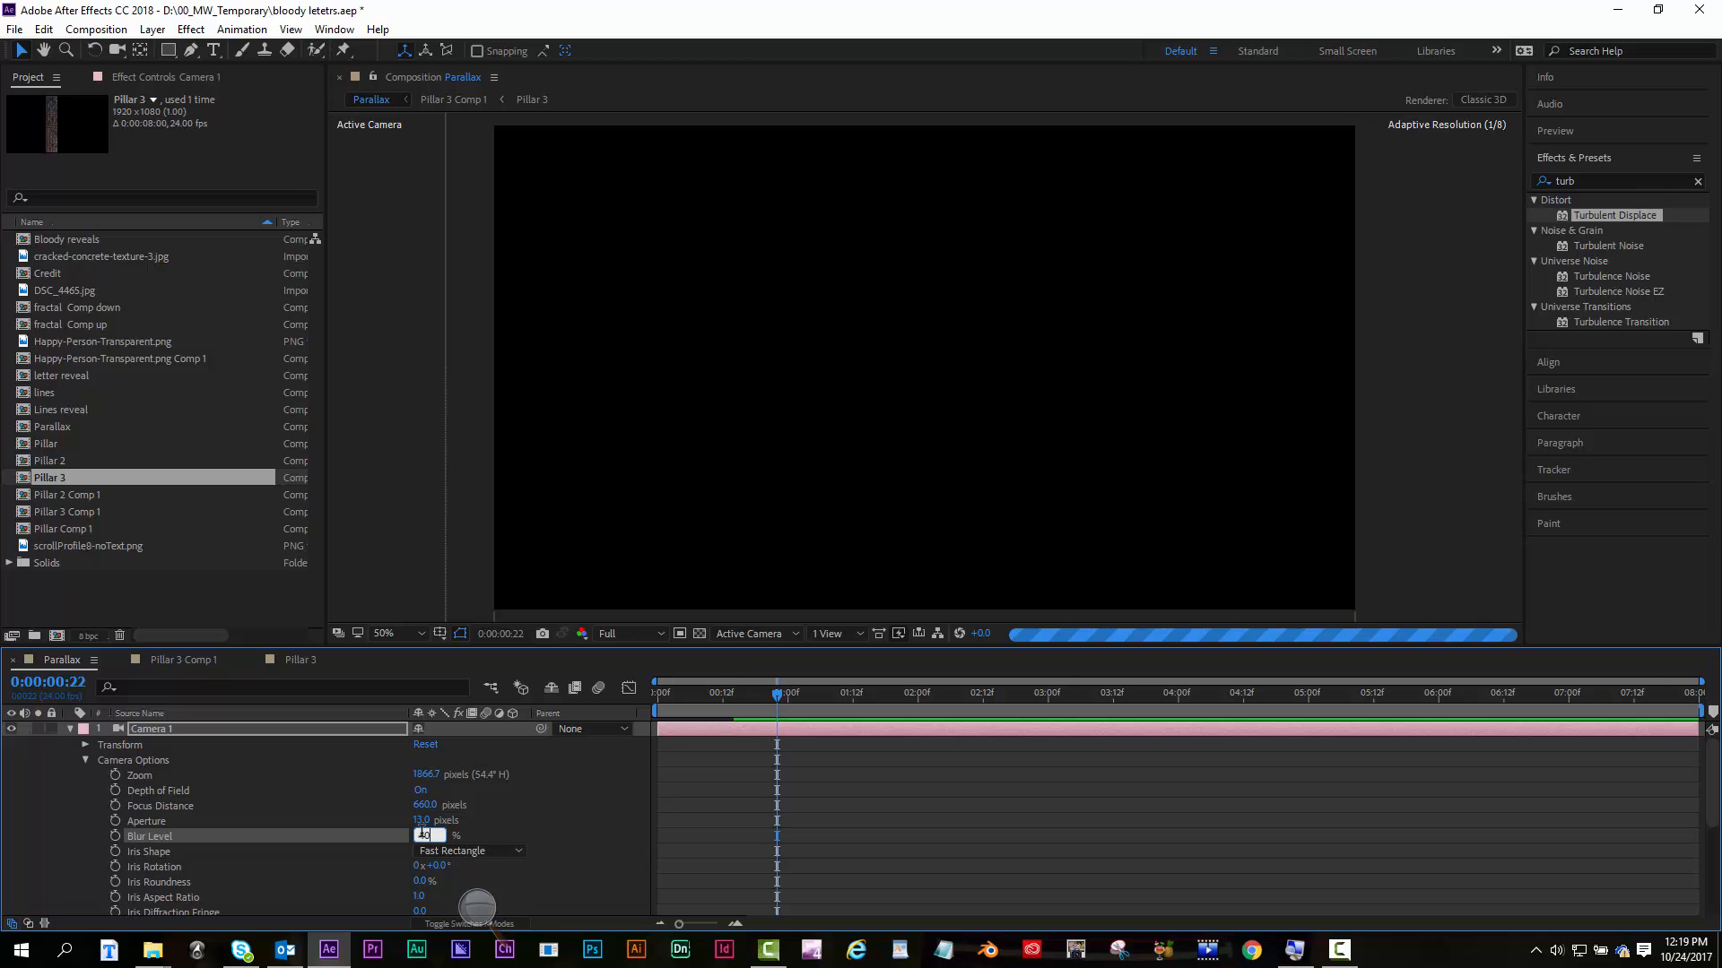
{"action": "key", "text": "Return"}
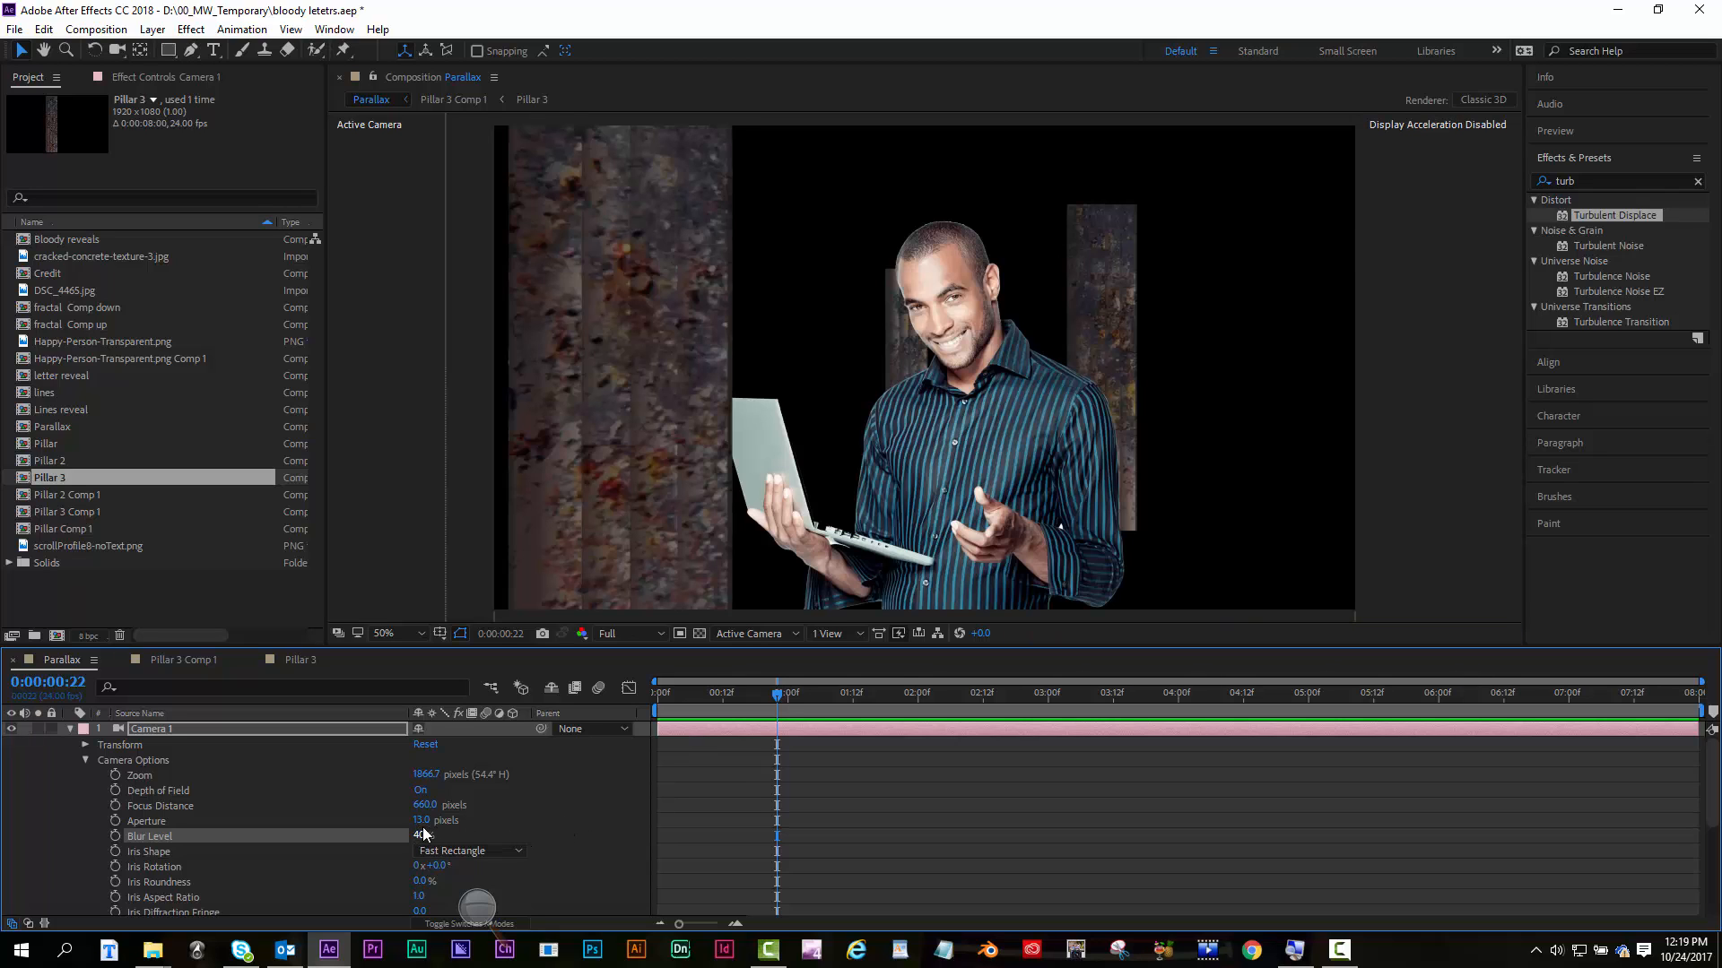
Raise Camera 1's Aperture to 196 pixels to blur the scene more strongly
{"action": "left_click_drag", "start_coordinate": [421, 819], "coordinate": [903, 803]}
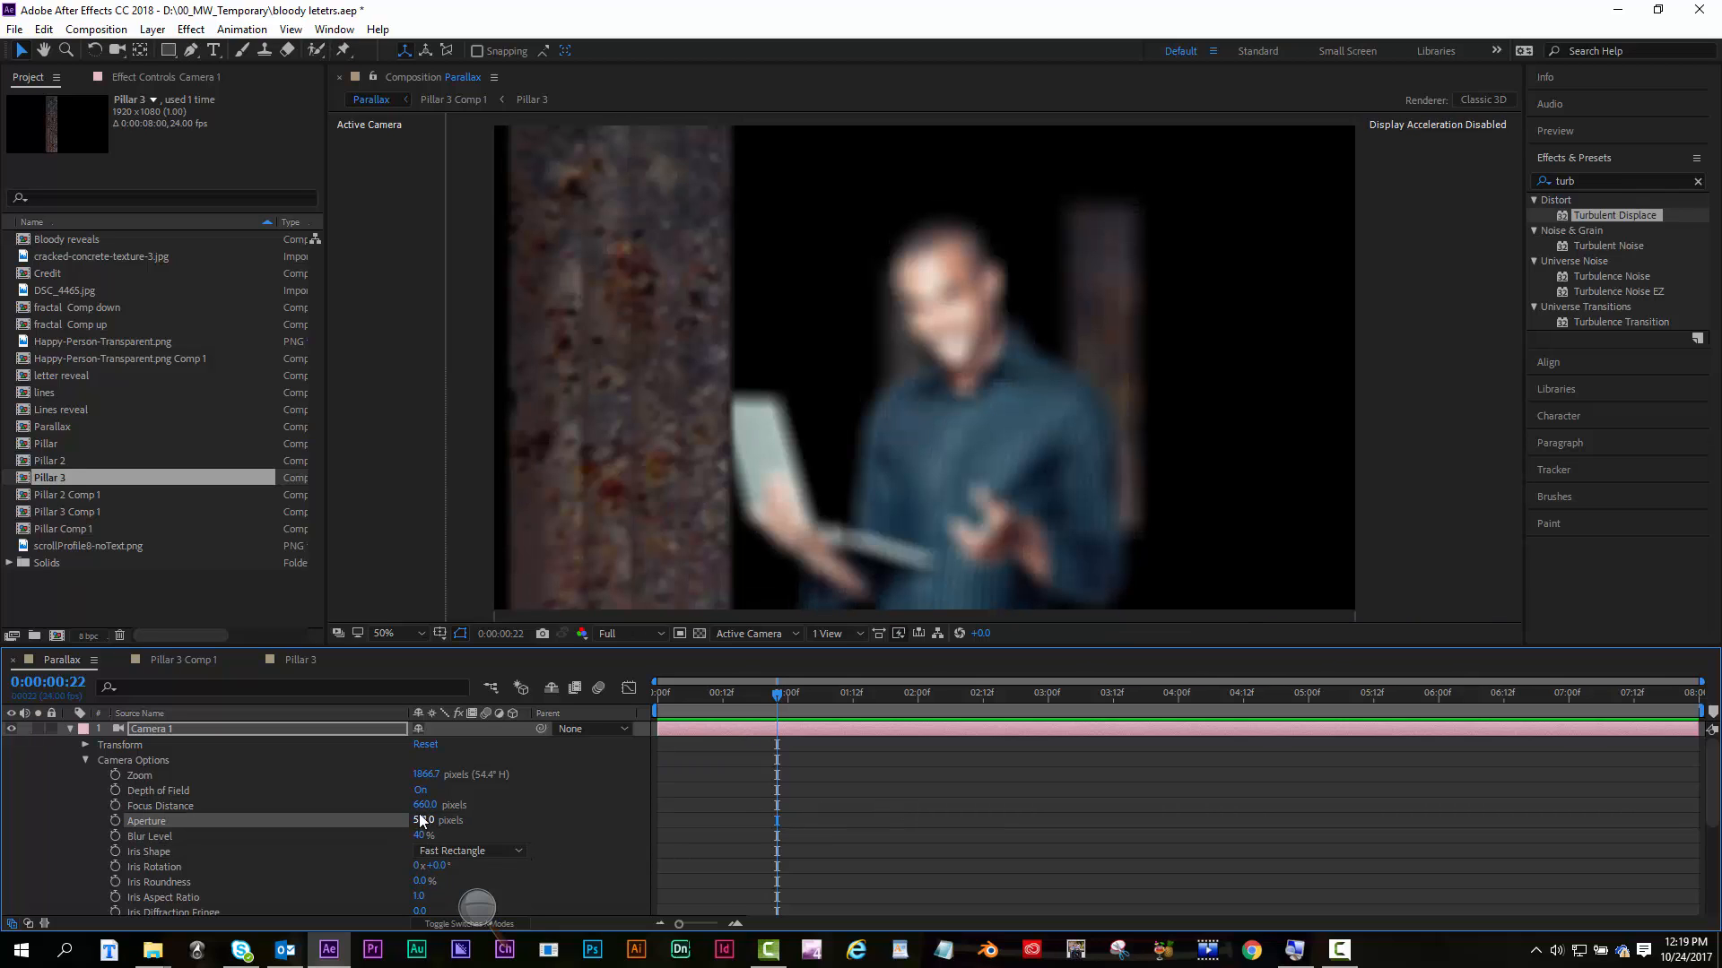
{"action": "left_click", "coordinate": [423, 822]}
{"action": "left_click_drag", "start_coordinate": [408, 821], "coordinate": [338, 829]}
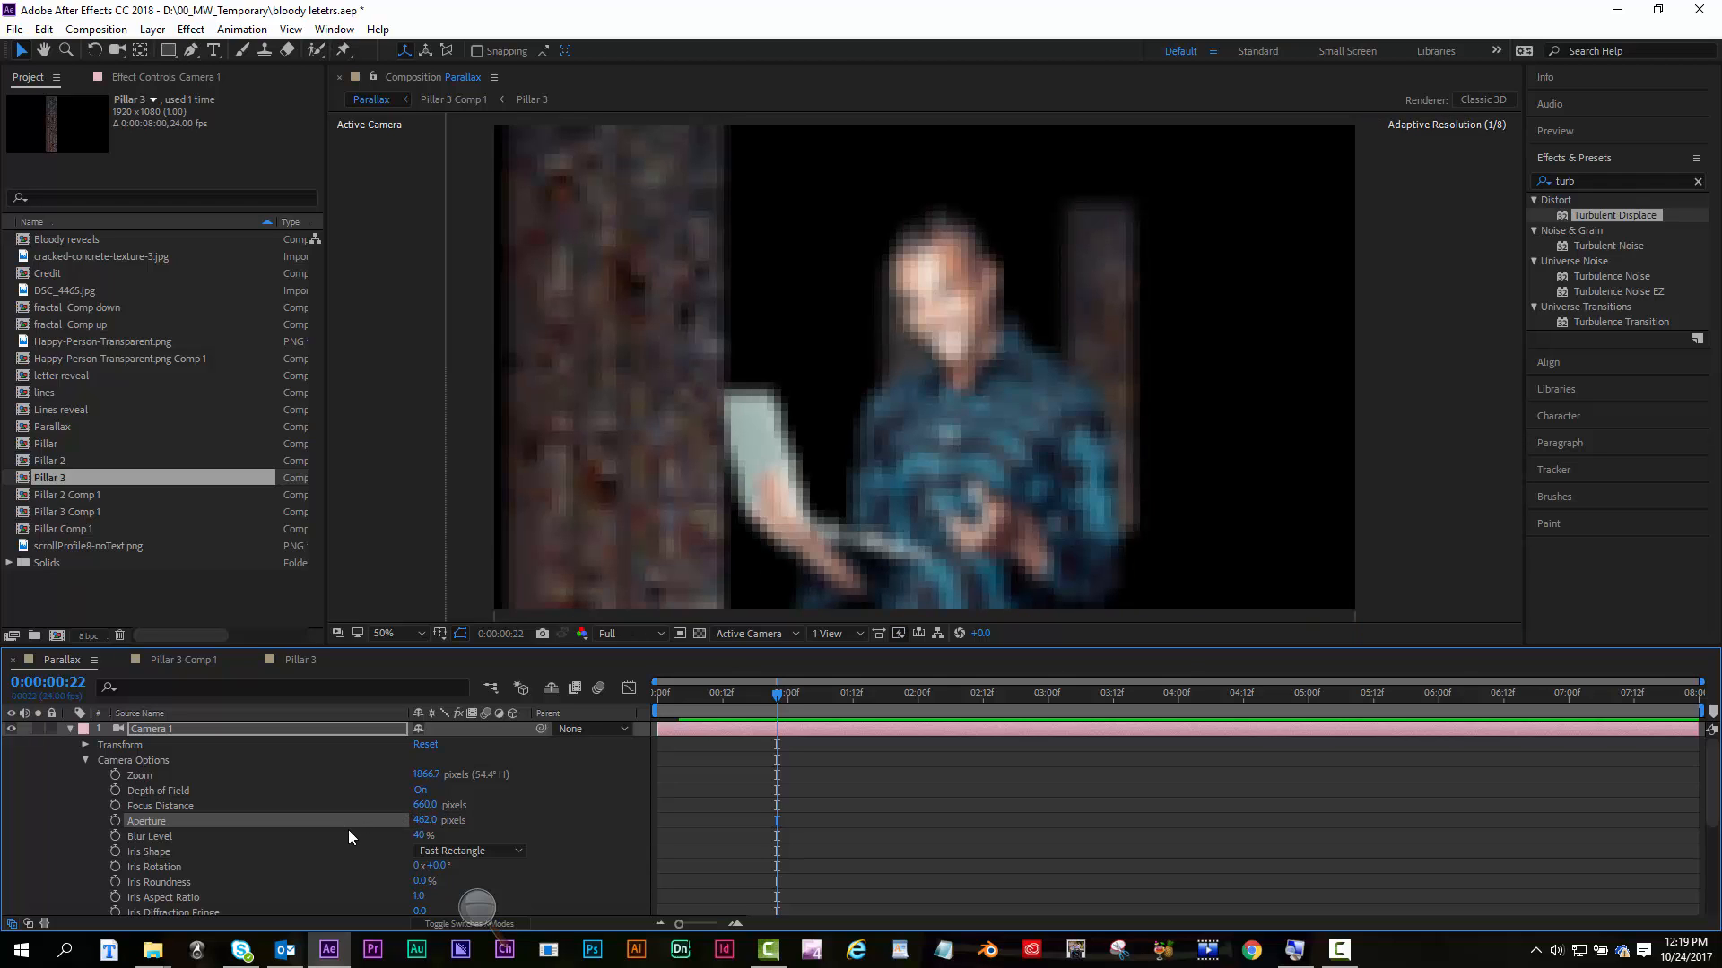
{"action": "left_click", "coordinate": [422, 820]}
{"action": "type", "text": "262"}
{"action": "key", "text": "Return"}
{"action": "left_click_drag", "start_coordinate": [332, 939], "coordinate": [336, 938]}
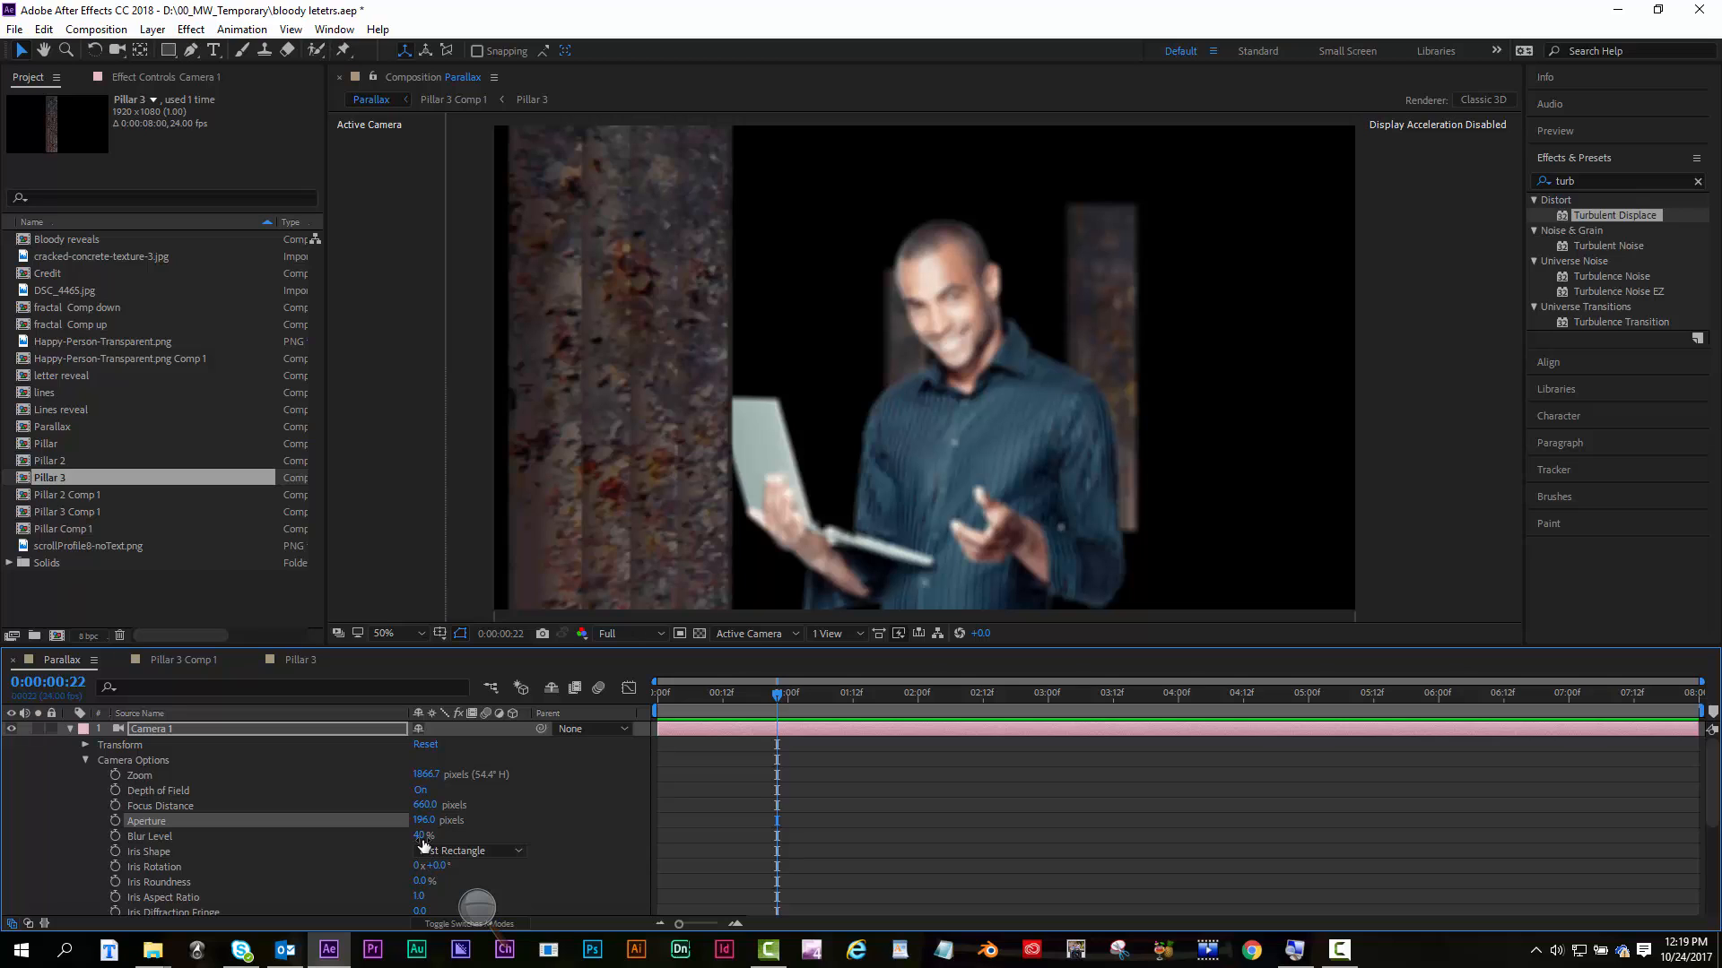
Reduce Camera 1's Blur Level to 29% and change its Iris Shape to Octagon
{"action": "left_click_drag", "start_coordinate": [417, 836], "coordinate": [398, 839]}
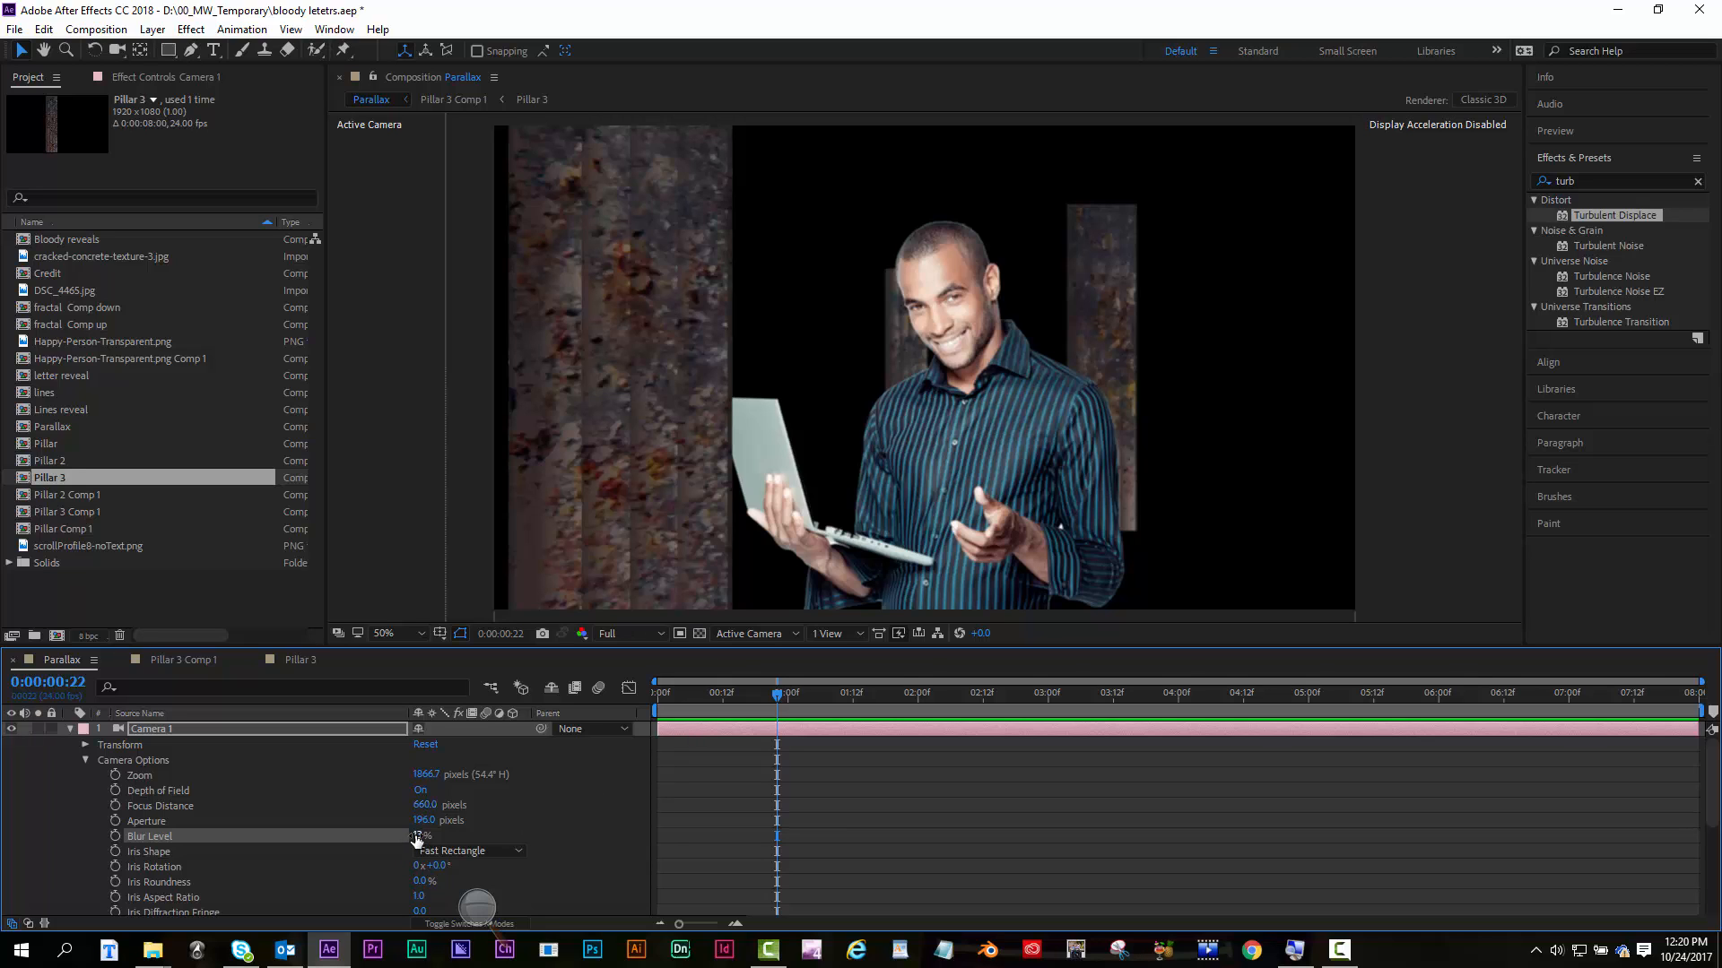
{"action": "left_click_drag", "start_coordinate": [416, 838], "coordinate": [428, 838]}
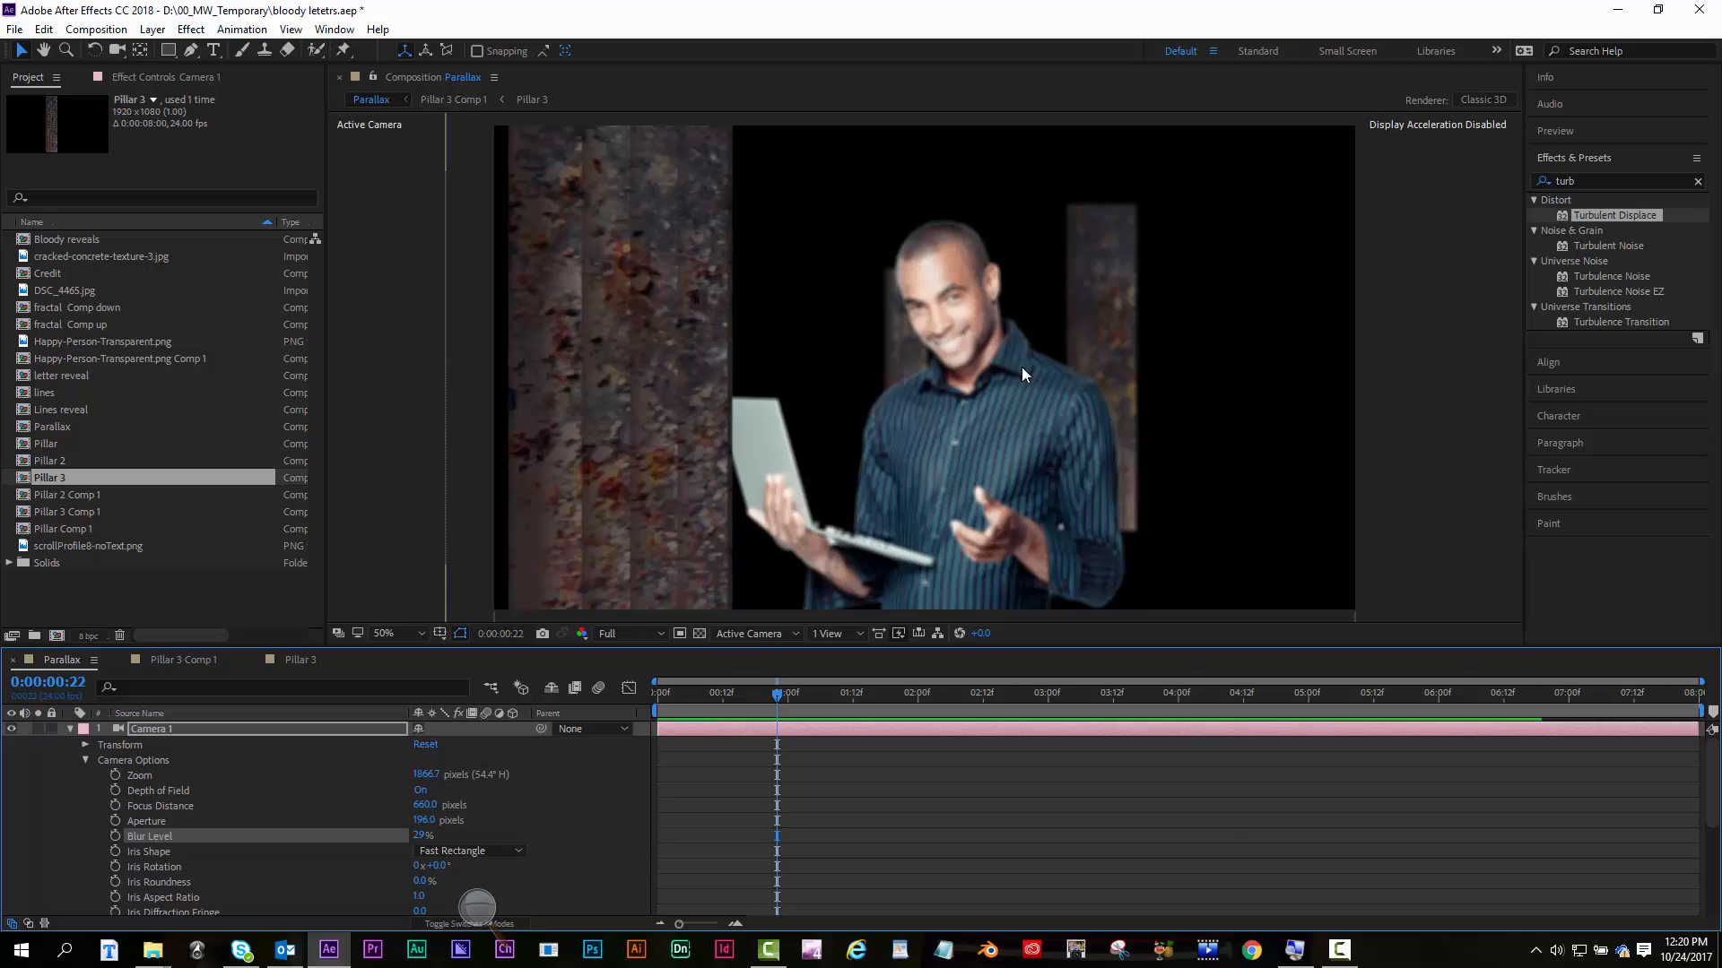
{"action": "left_click", "coordinate": [476, 854]}
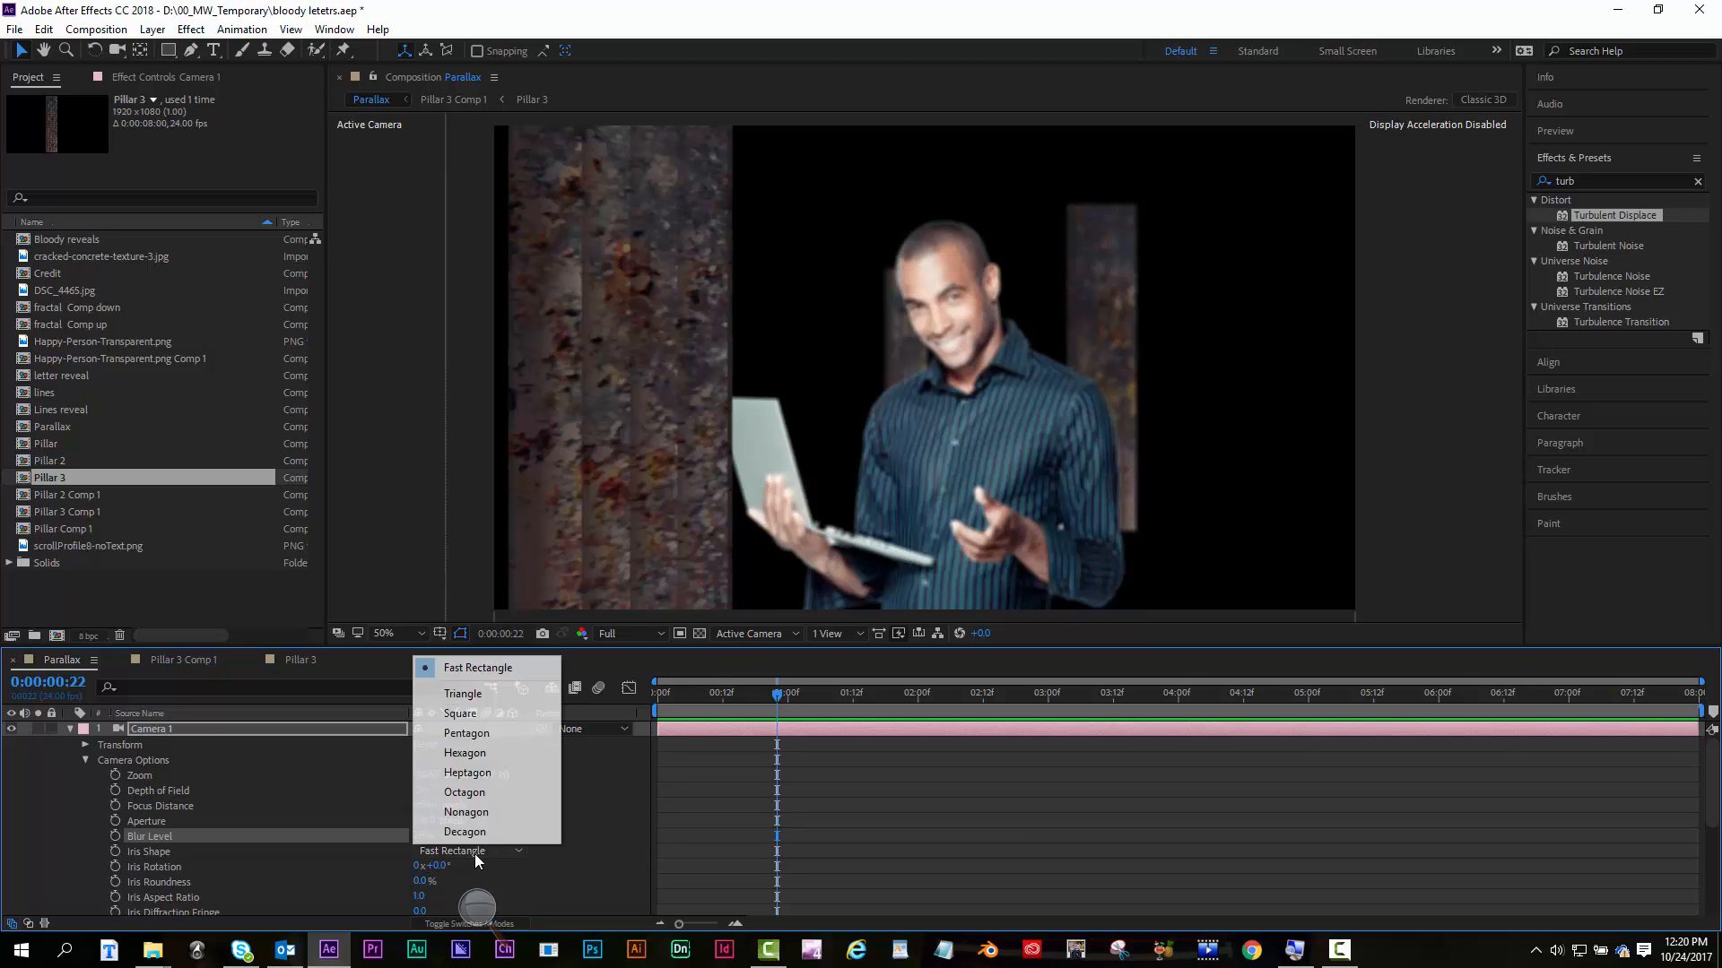
{"action": "left_click", "coordinate": [477, 793]}
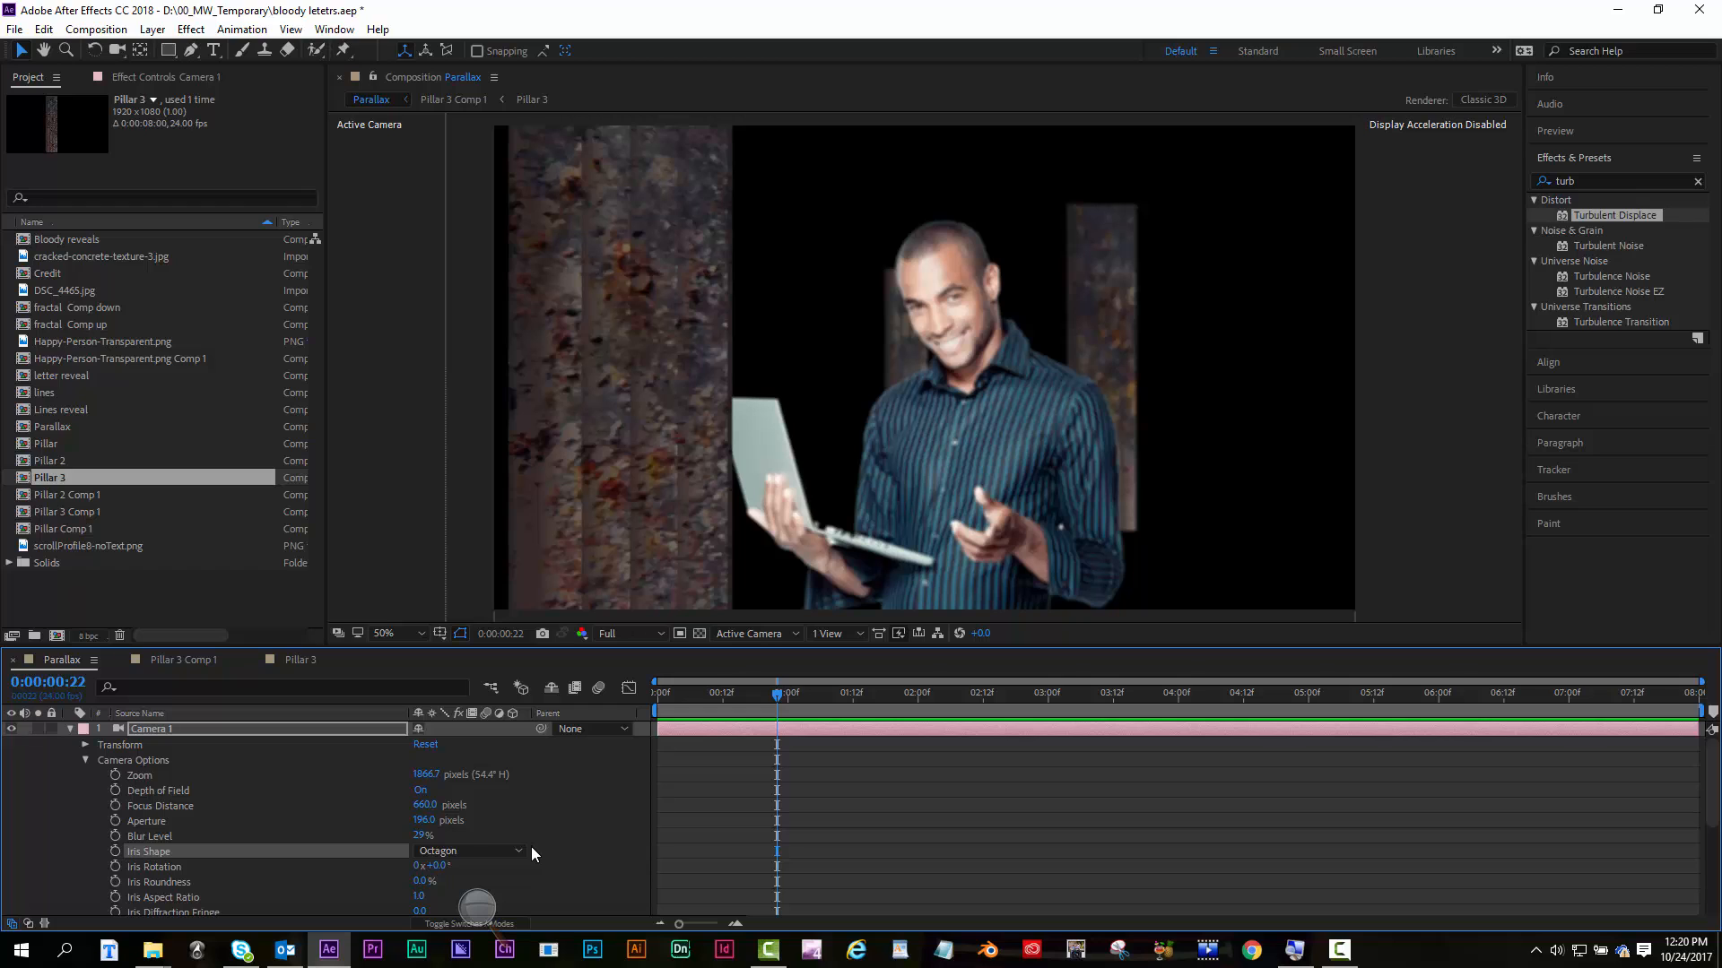
Add scrollProfile8-noText.png to the Parallax composition directly below Camera 1 and collapse the camera's properties
{"action": "mouse_move", "coordinate": [1708, 823]}
{"action": "left_mouse_down"}
{"action": "mouse_move", "coordinate": [1710, 877]}
{"action": "mouse_move", "coordinate": [1709, 793]}
{"action": "left_mouse_up"}
{"action": "left_click", "coordinate": [58, 289]}
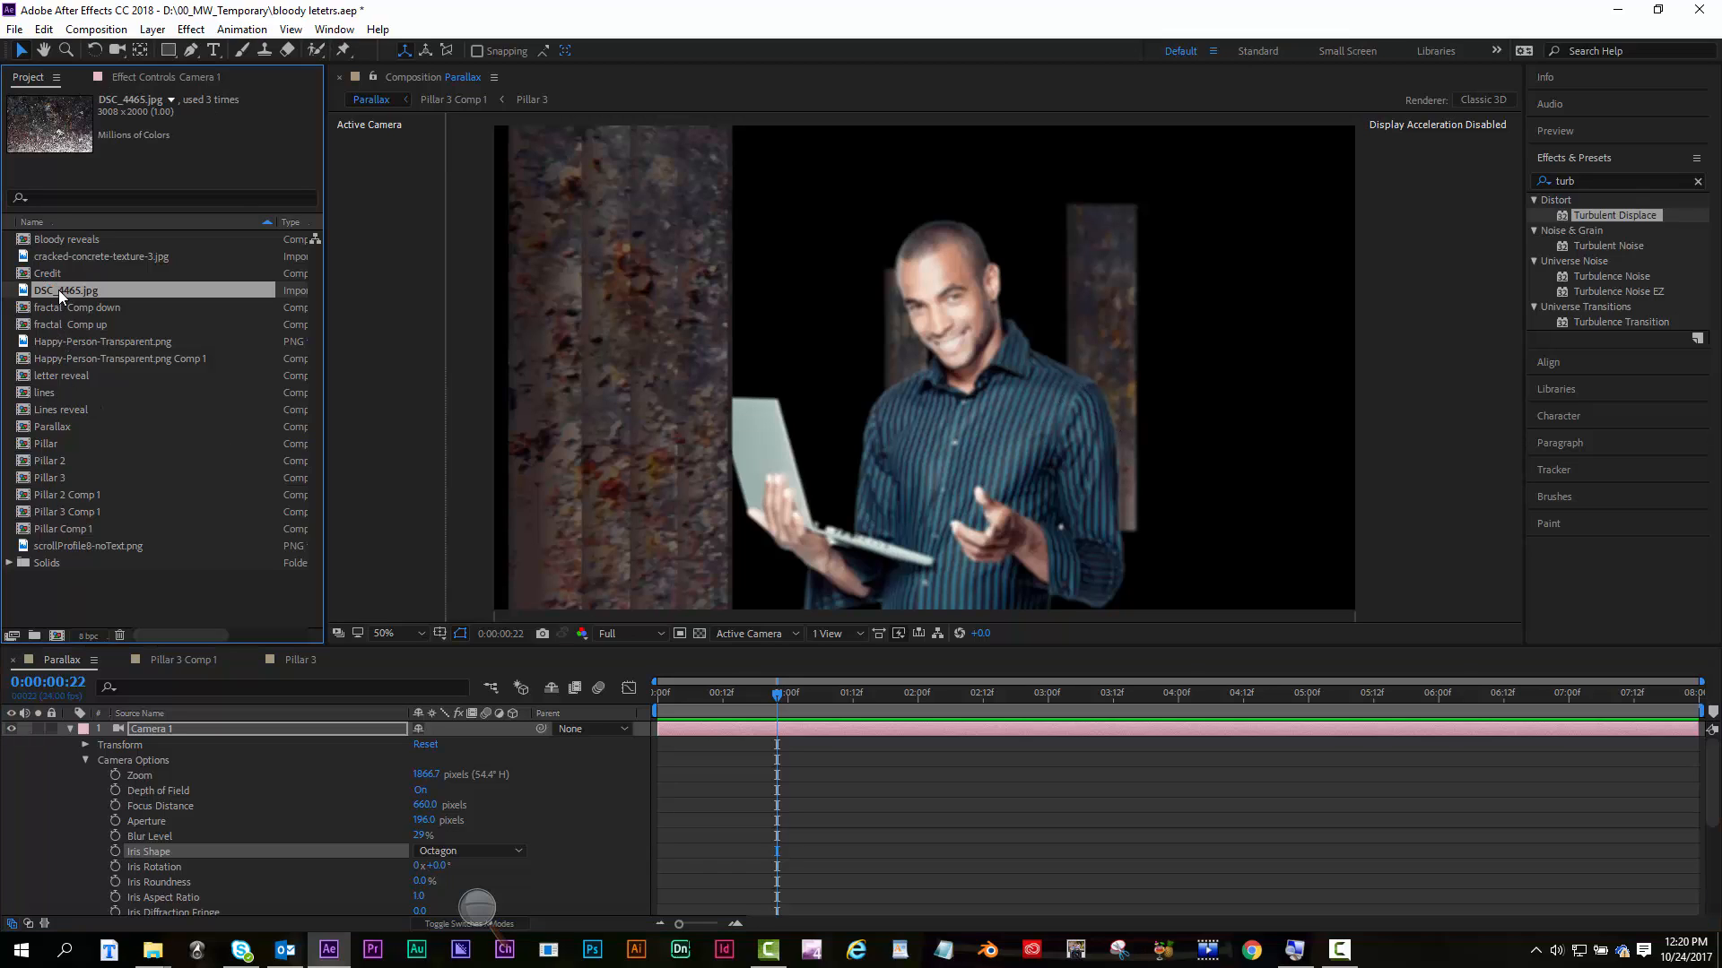
{"action": "left_click", "coordinate": [66, 545]}
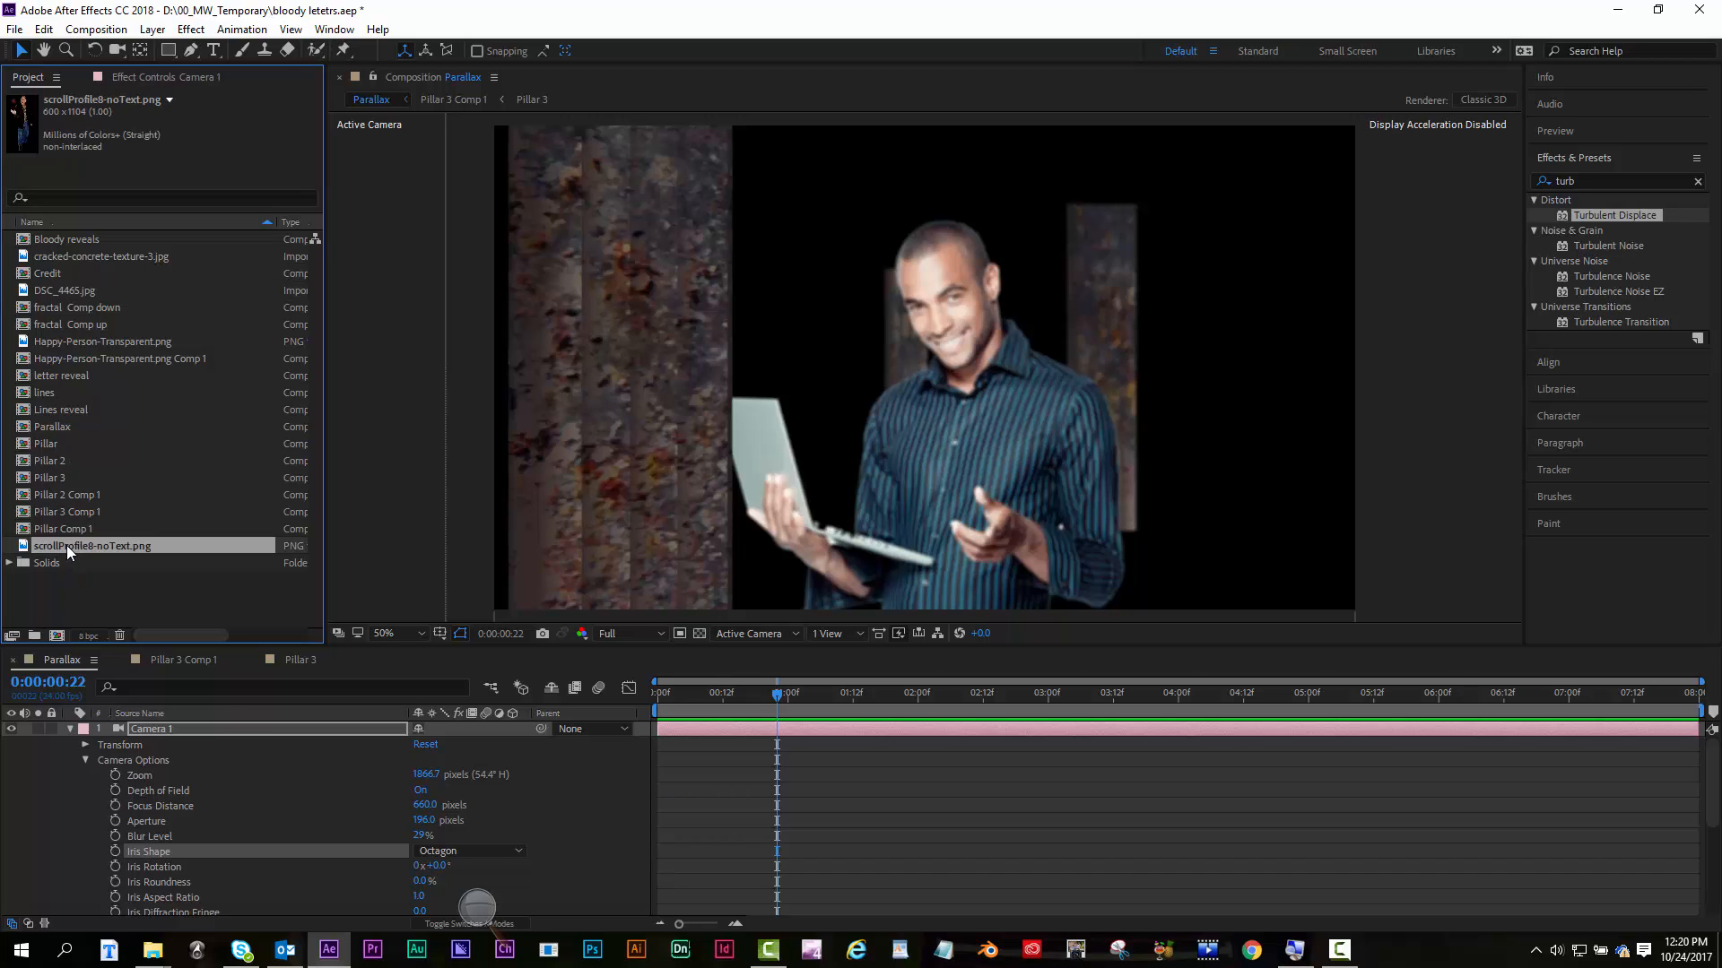
{"action": "left_click_drag", "start_coordinate": [66, 545], "coordinate": [229, 773]}
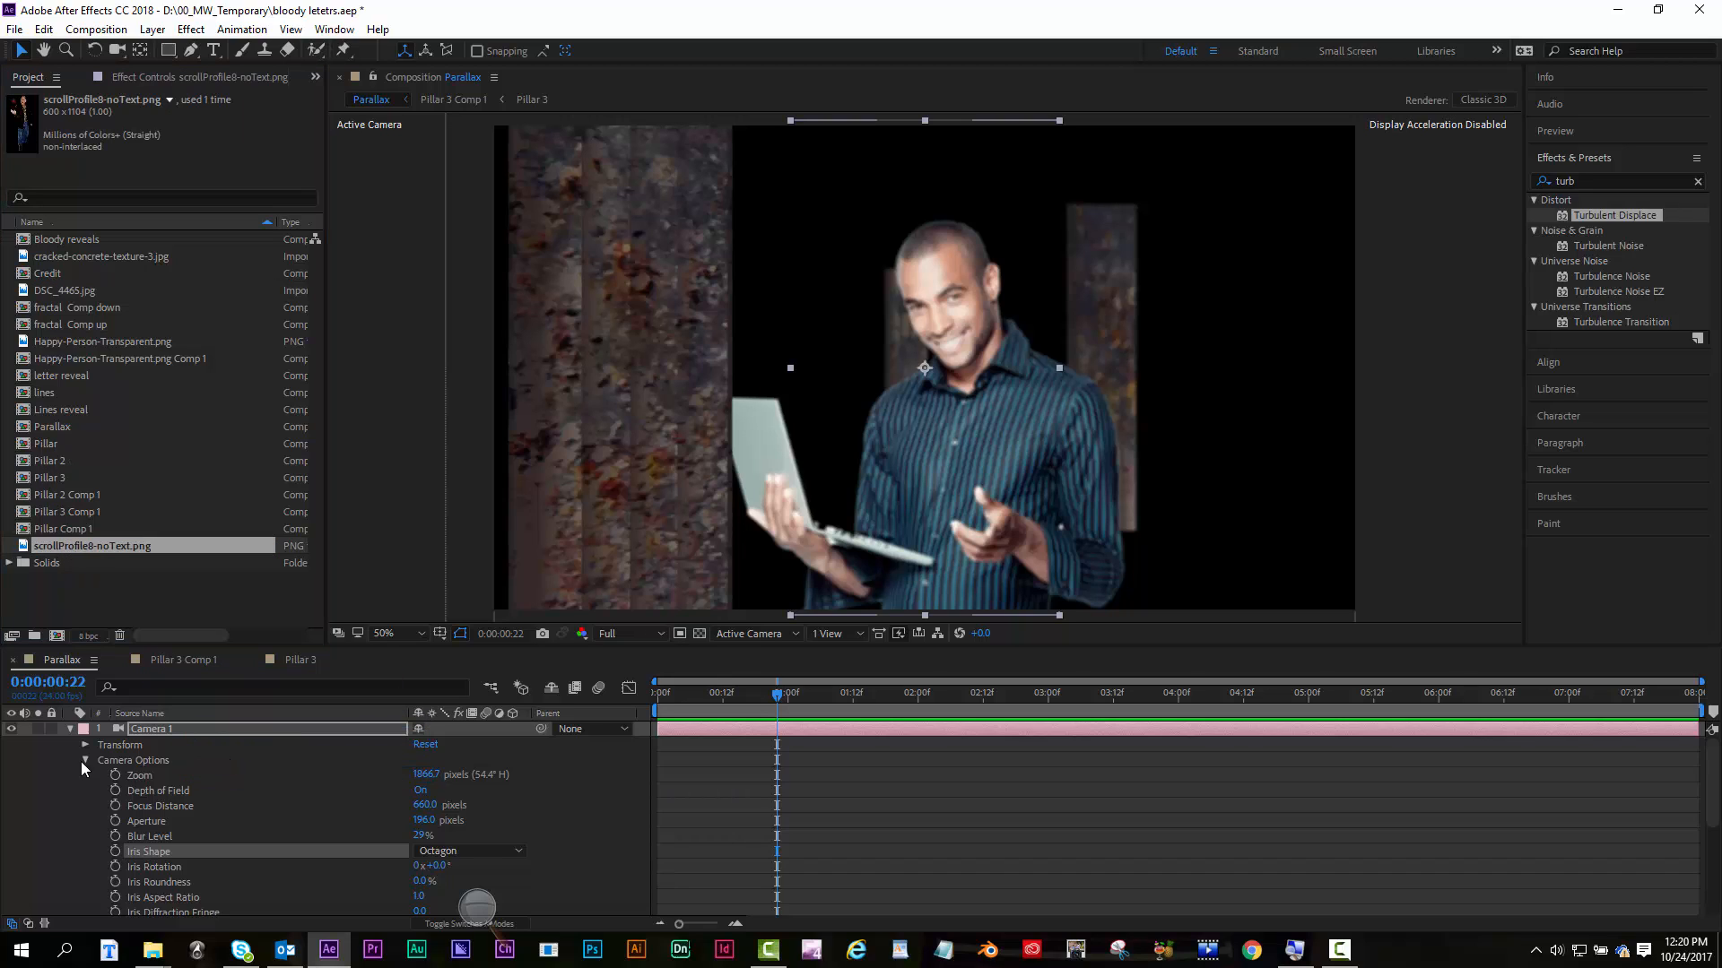
{"action": "scroll", "coordinate": [58, 734], "scroll_direction": "down", "scroll_amount": 3}
{"action": "scroll", "coordinate": [84, 768], "scroll_direction": "up", "scroll_amount": 3}
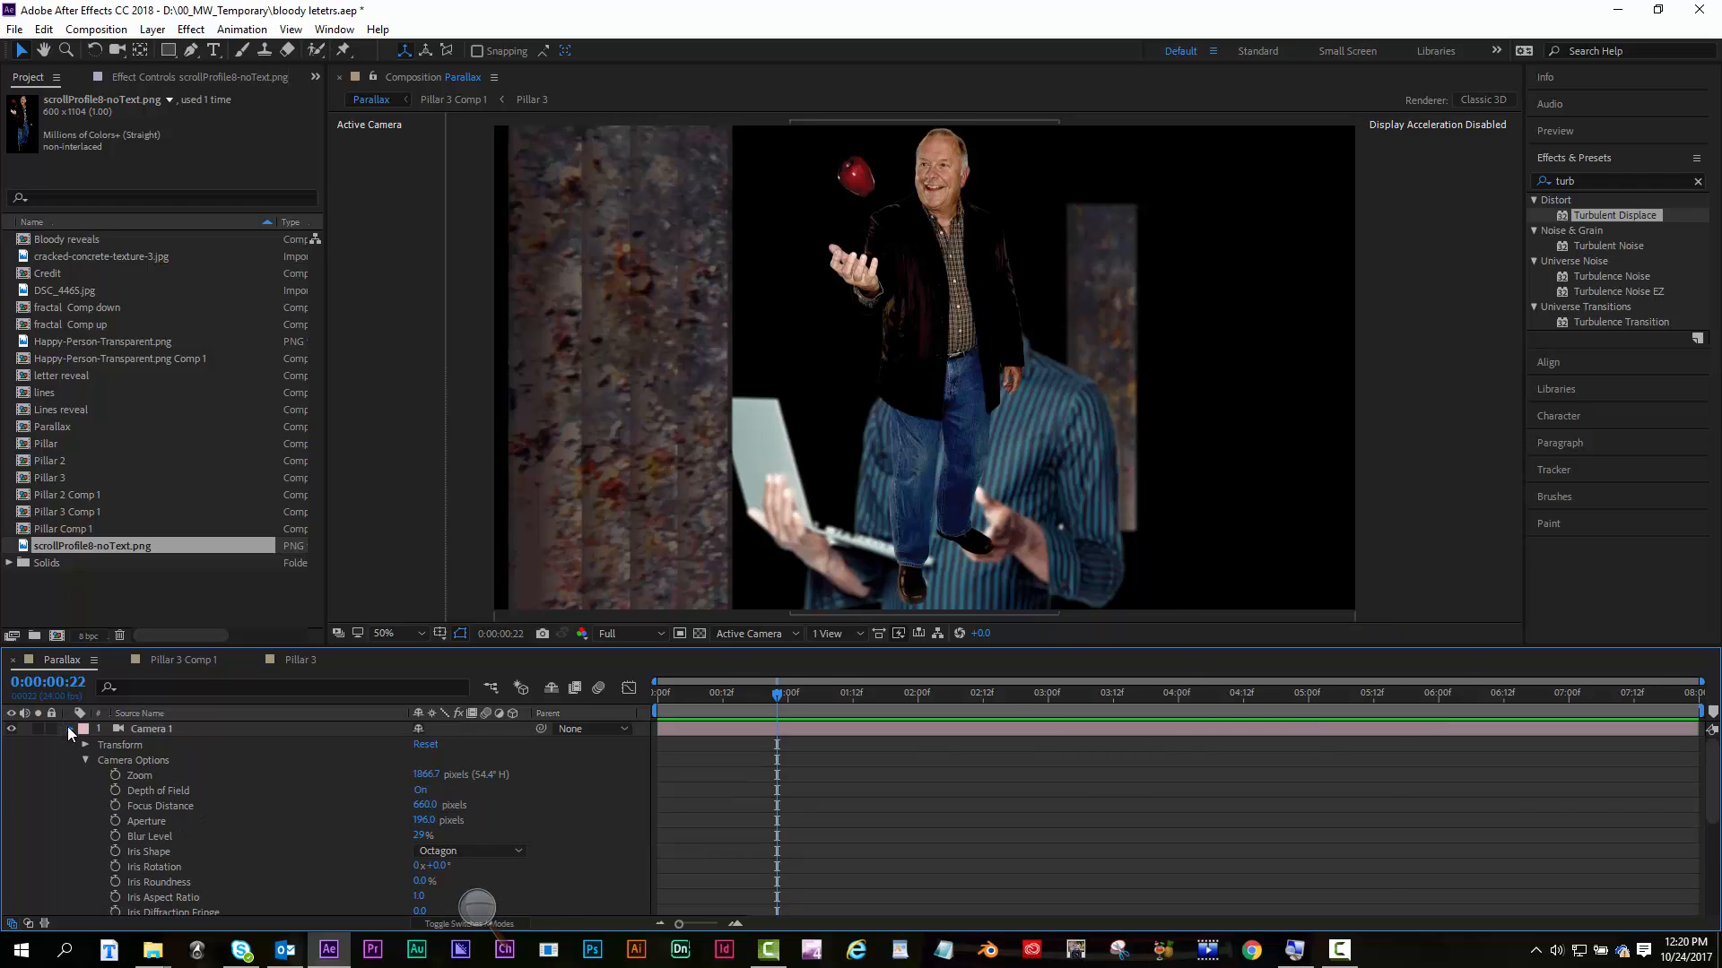
{"action": "left_click", "coordinate": [69, 729]}
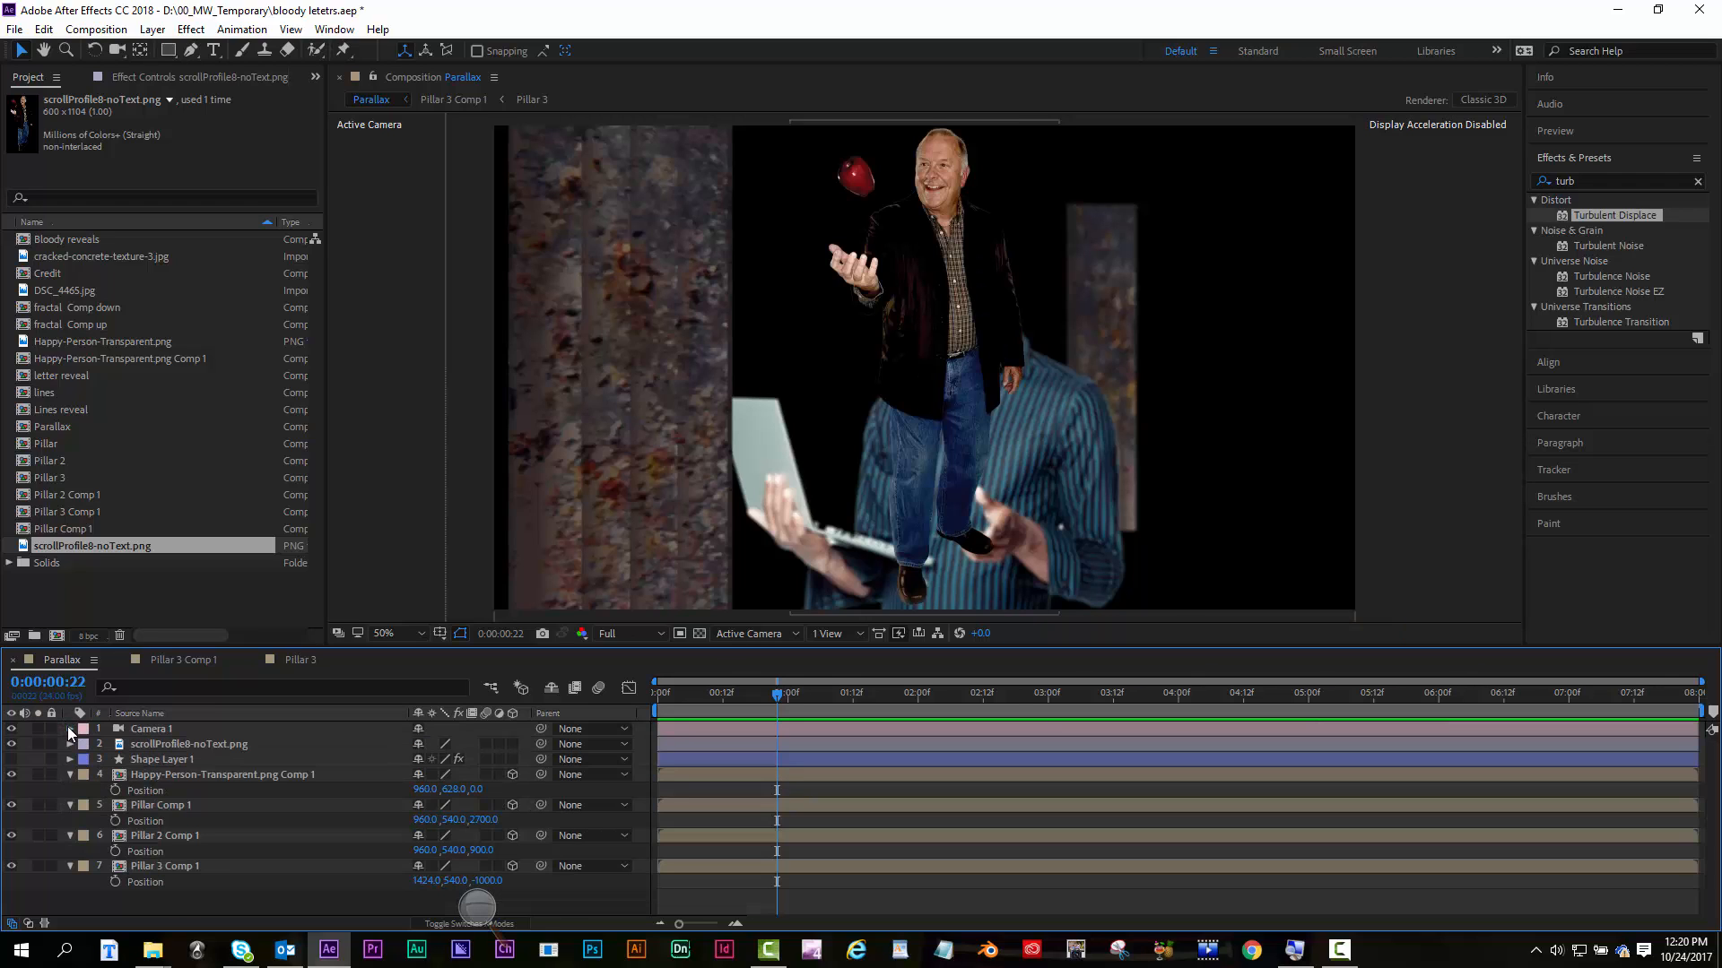
Reveal the Position property of the scrollProfile8-noText.png layer and set its Y position to 35
{"action": "double_click", "coordinate": [167, 746]}
{"action": "key", "text": "p"}
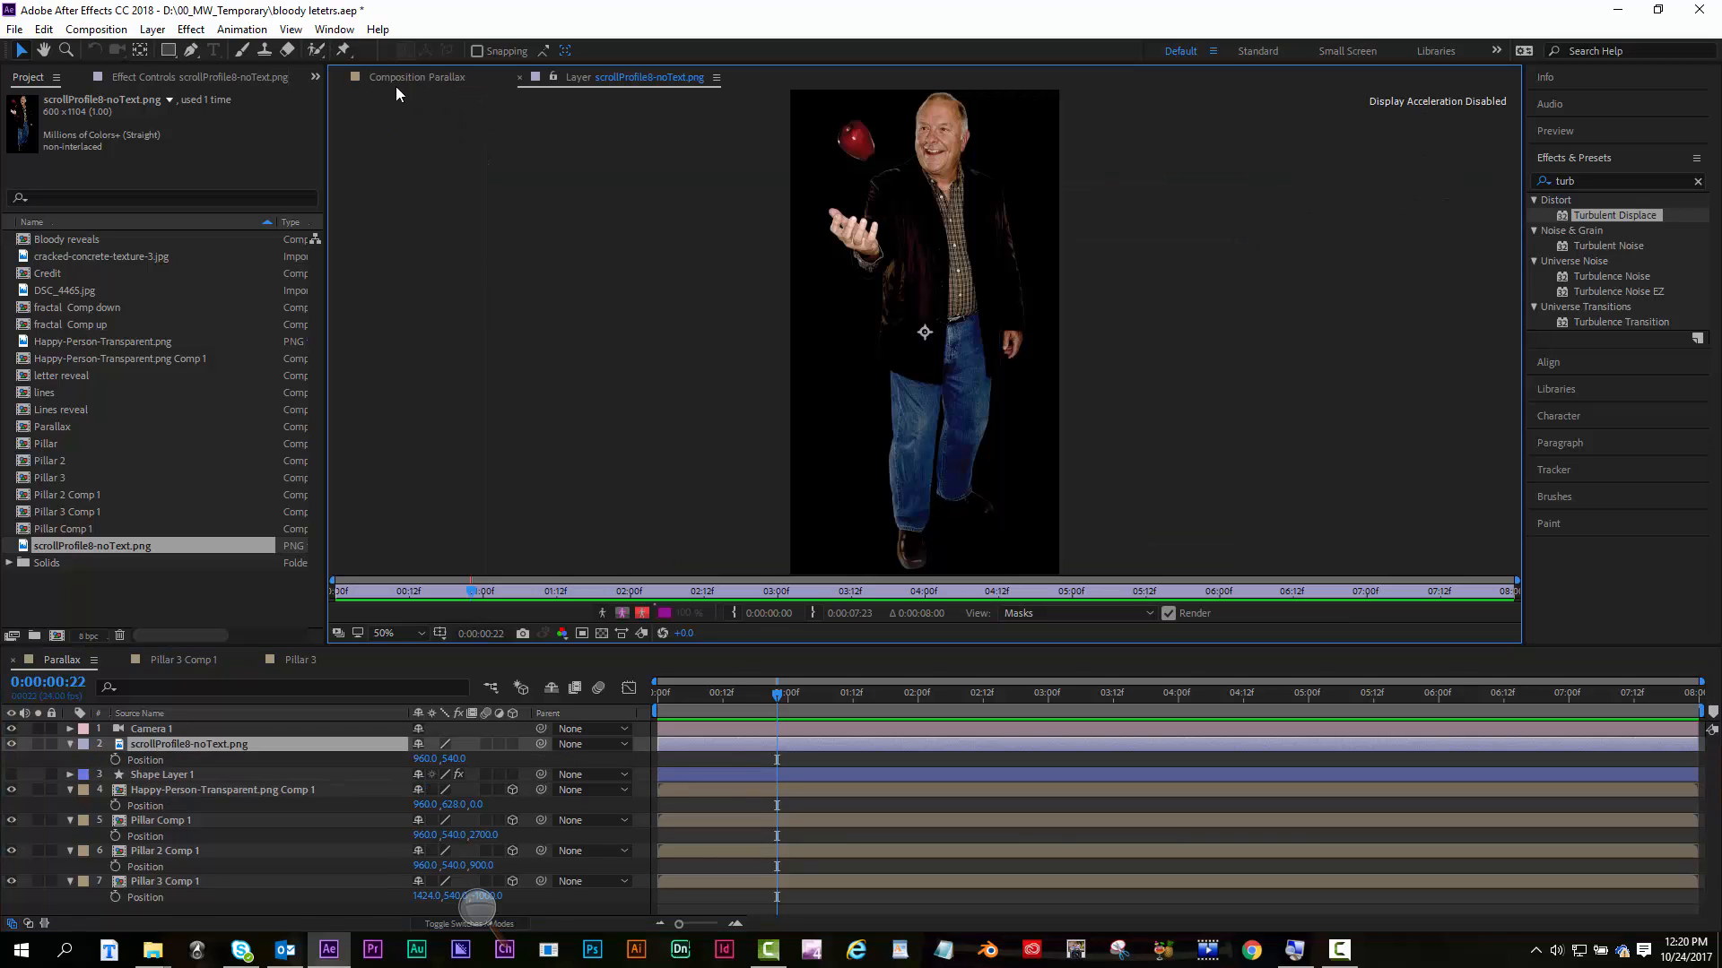
{"action": "left_click", "coordinate": [518, 77]}
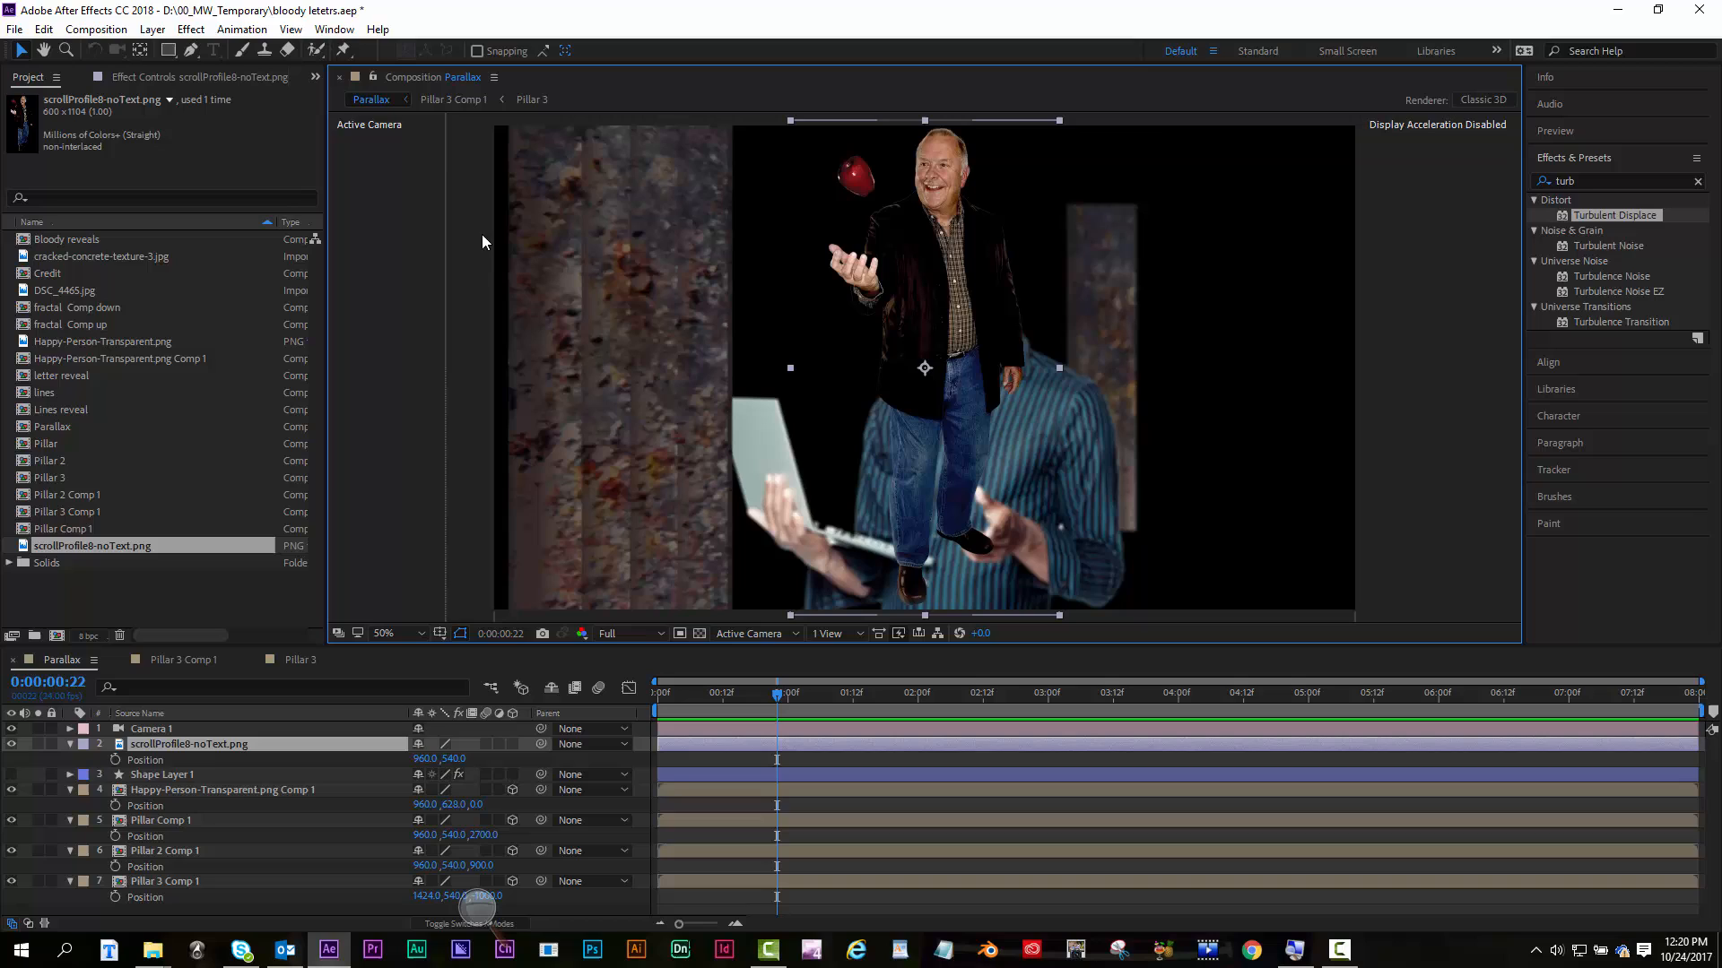
{"action": "left_click", "coordinate": [455, 759]}
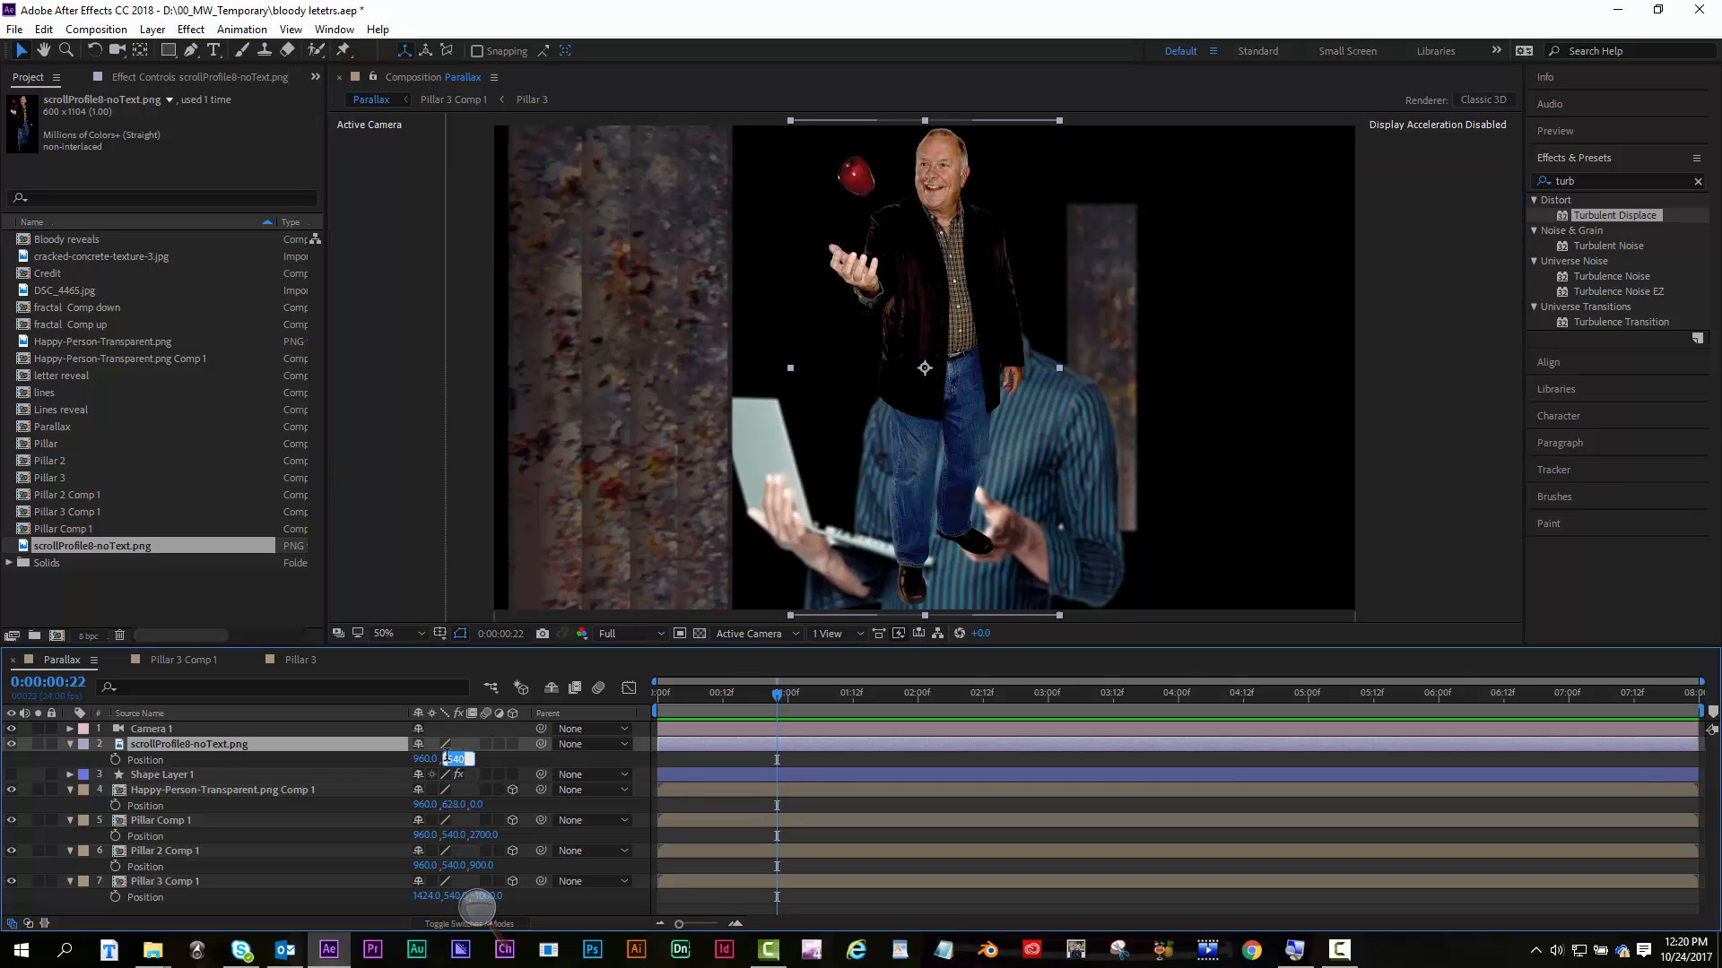
{"action": "type", "text": "350"}
{"action": "key", "text": "Return"}
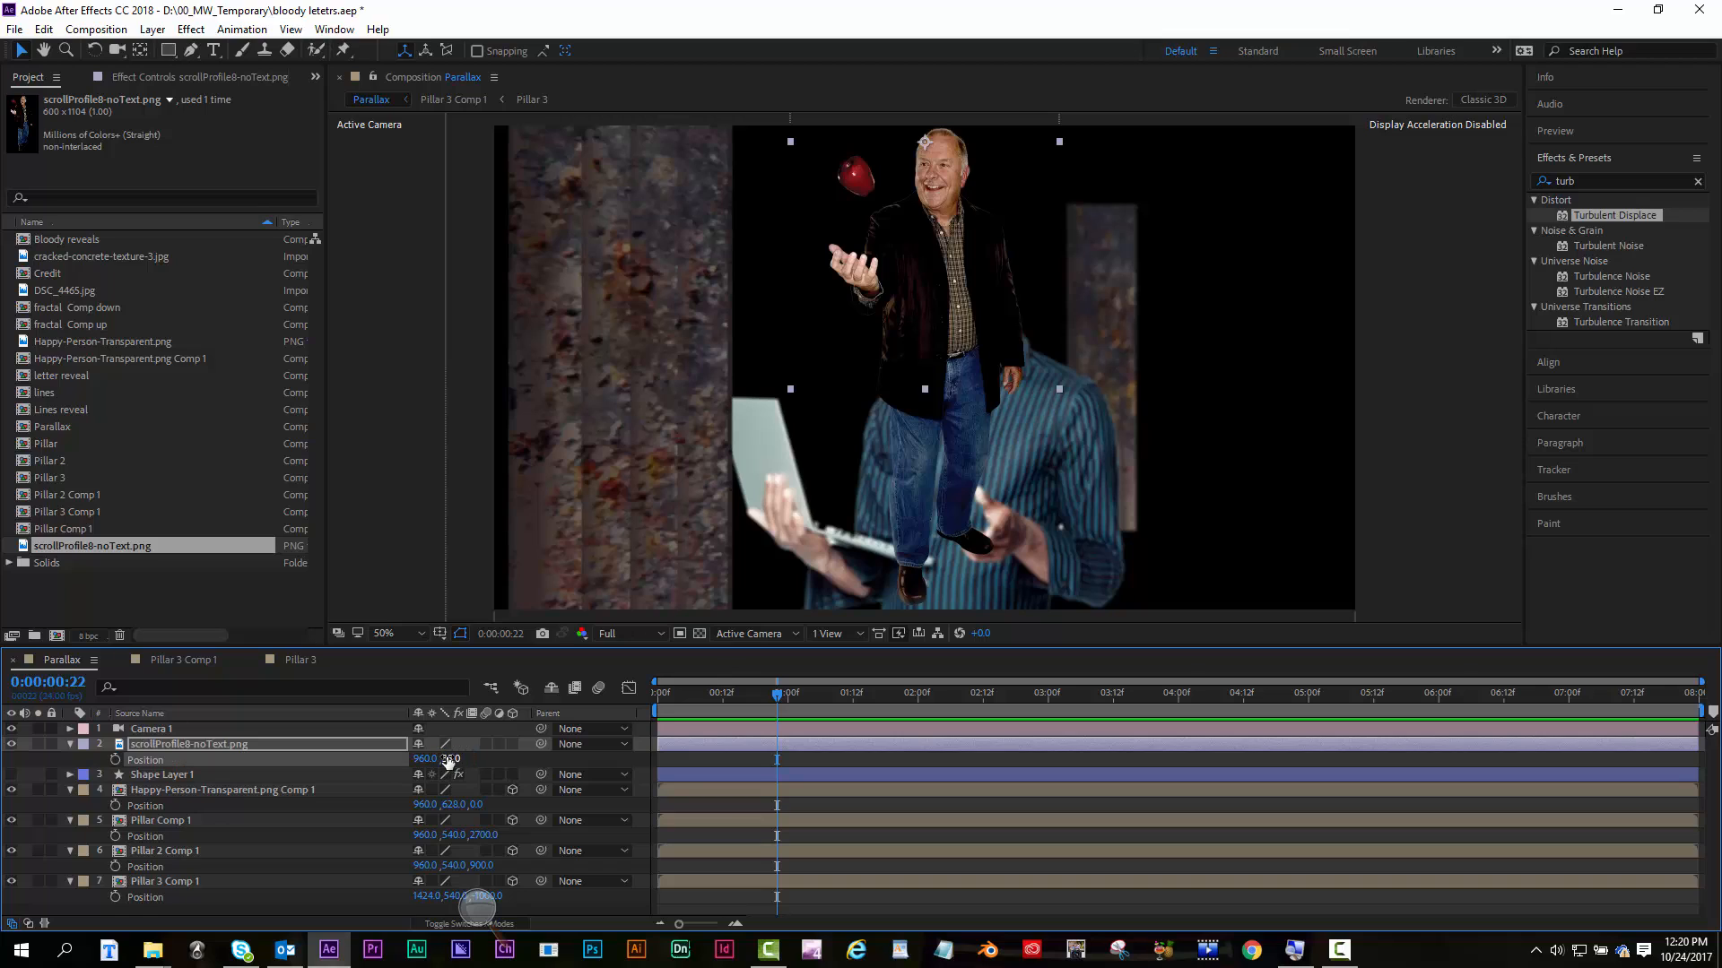
Make scrollProfile8-noText.png a 3D layer, with its Z position at 3500 and its X position at about 1591
{"action": "left_click", "coordinate": [457, 760]}
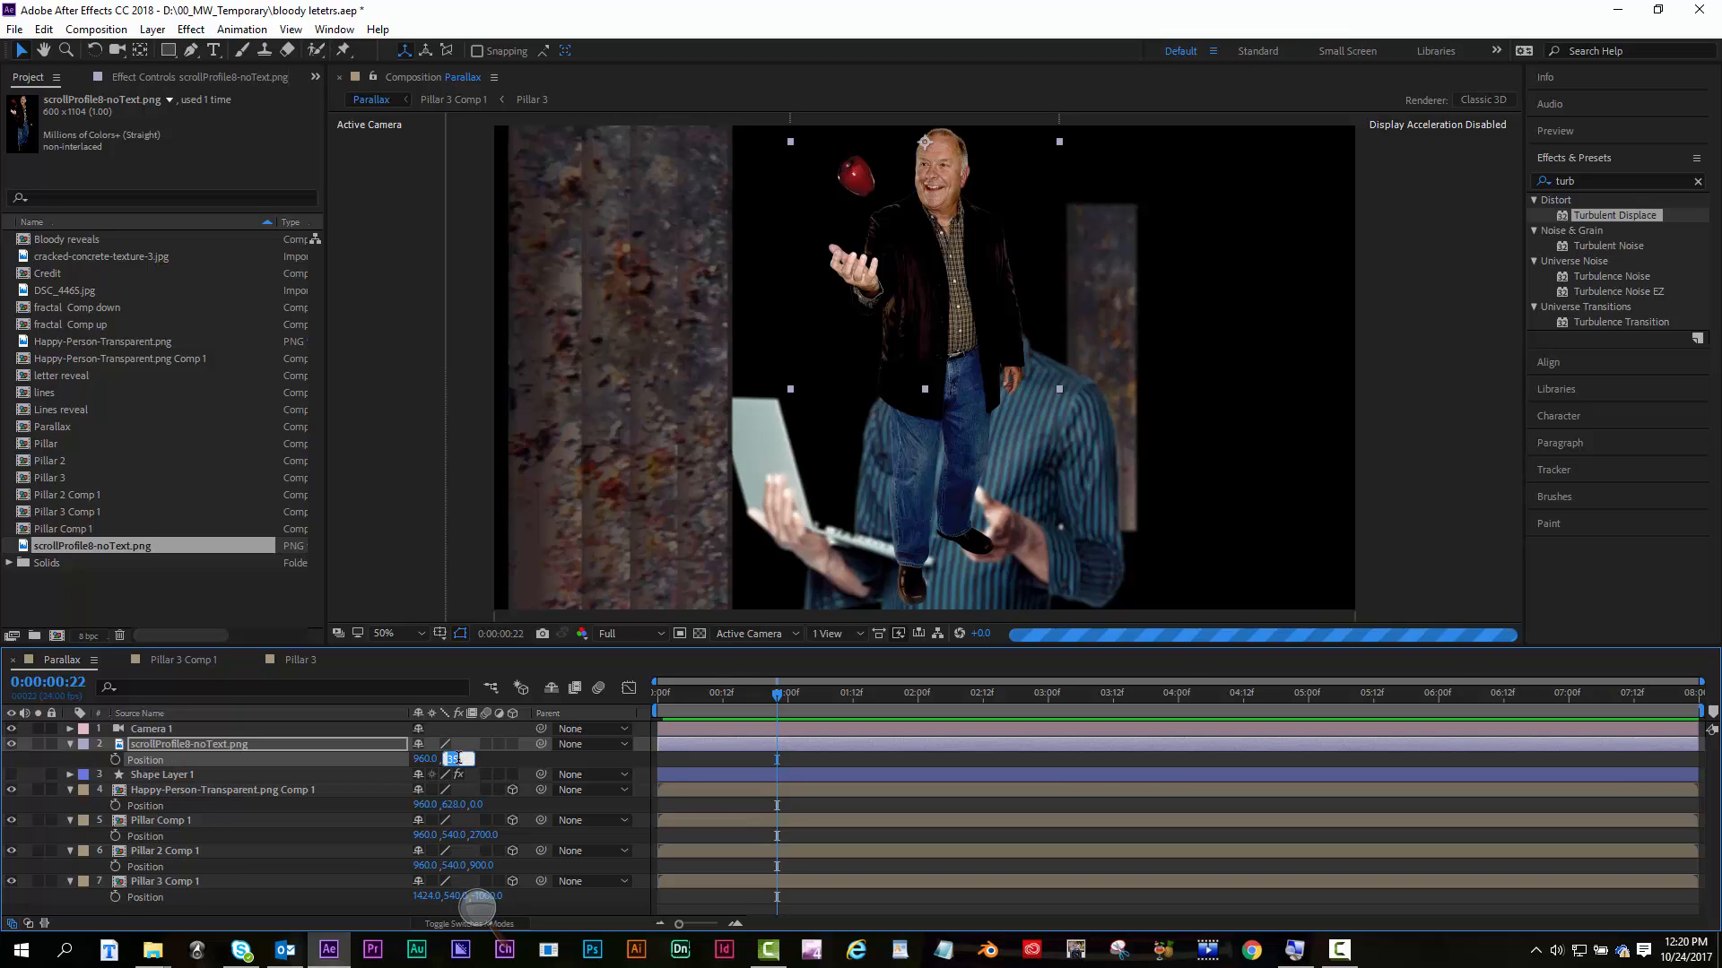
{"action": "left_click", "coordinate": [513, 744]}
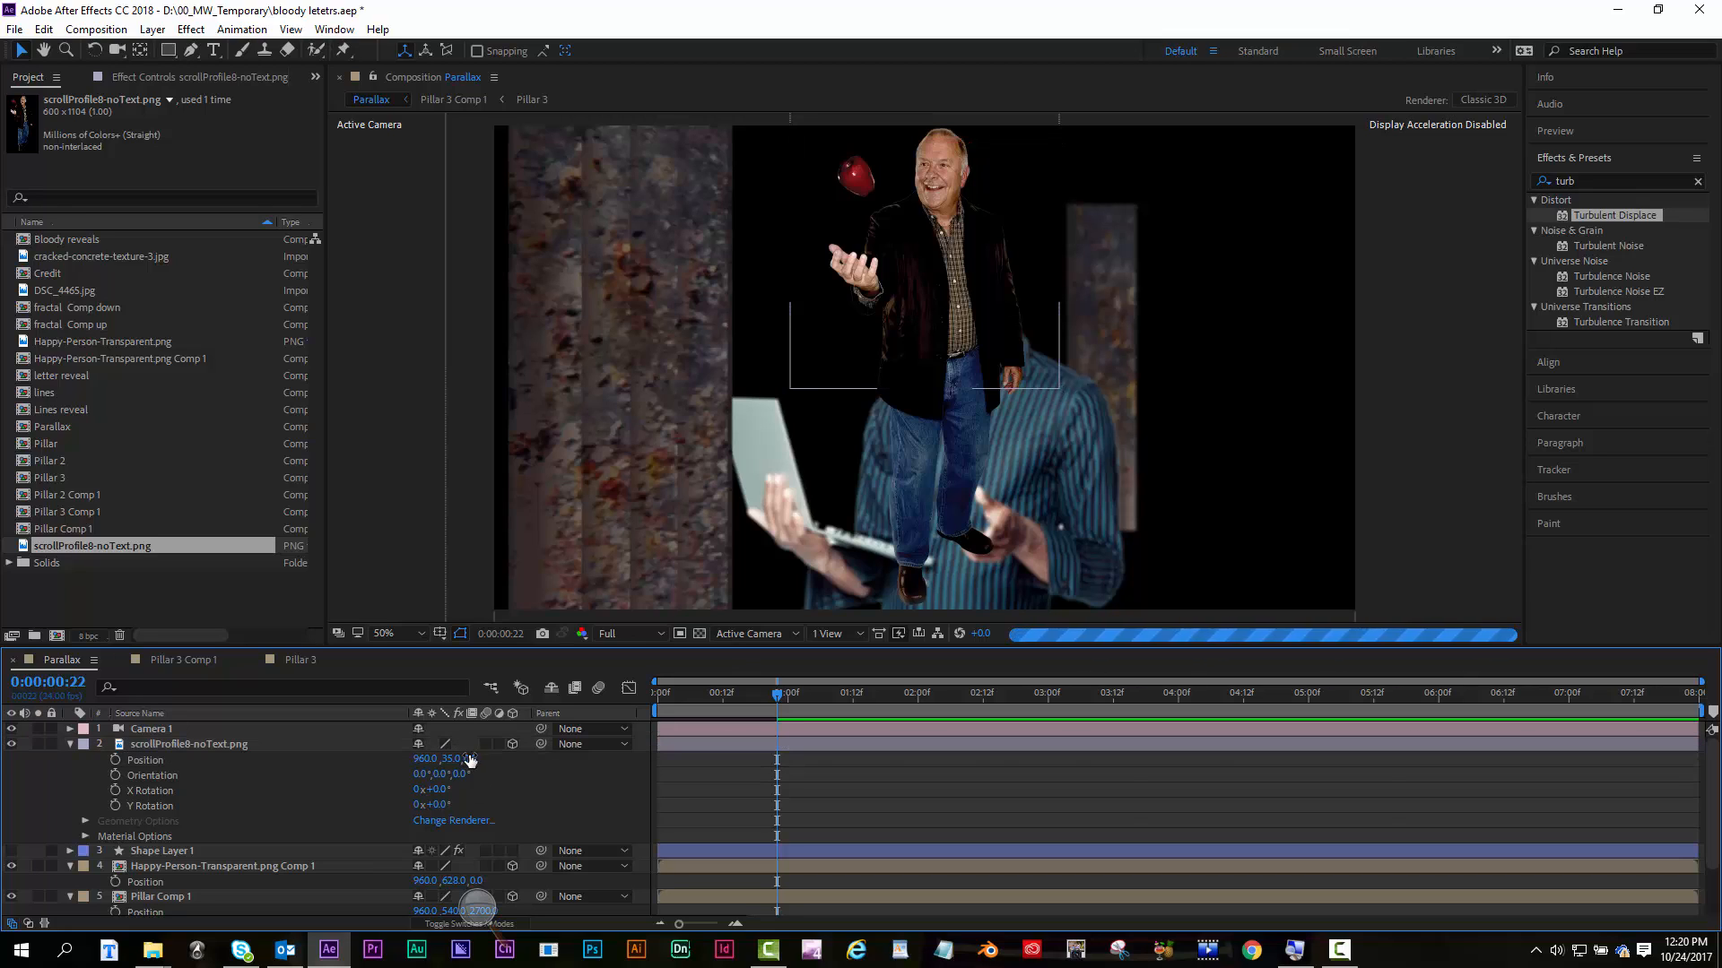
{"action": "left_click", "coordinate": [468, 758]}
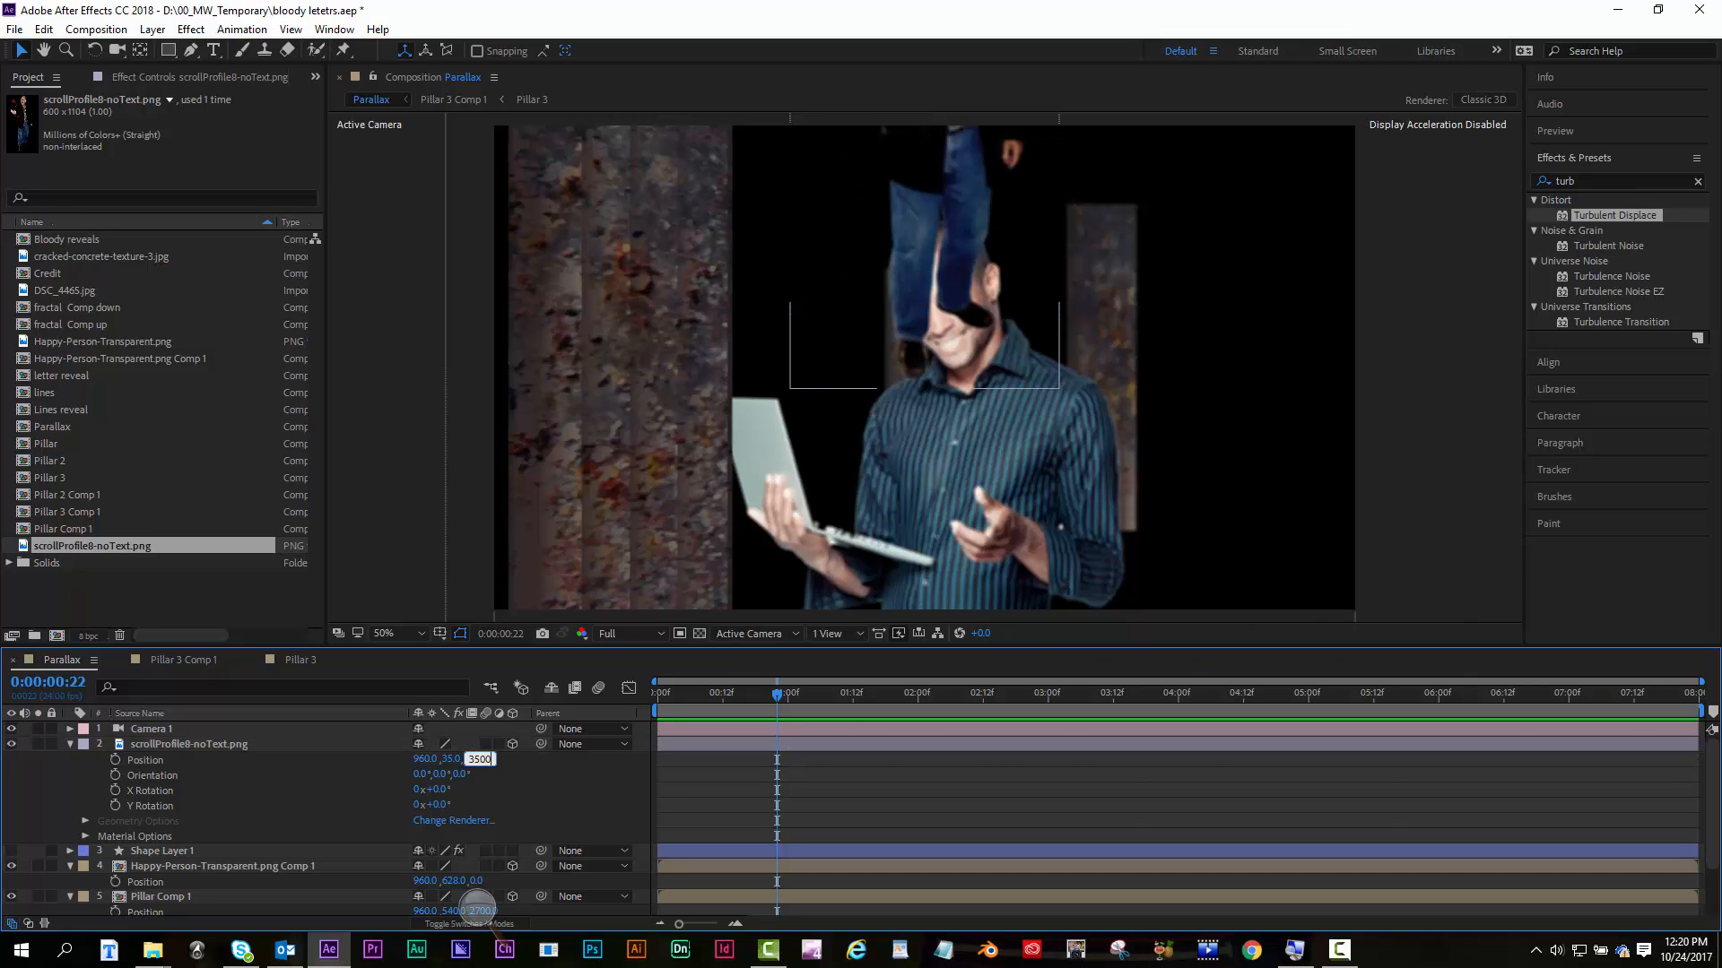
{"action": "key", "text": "Return"}
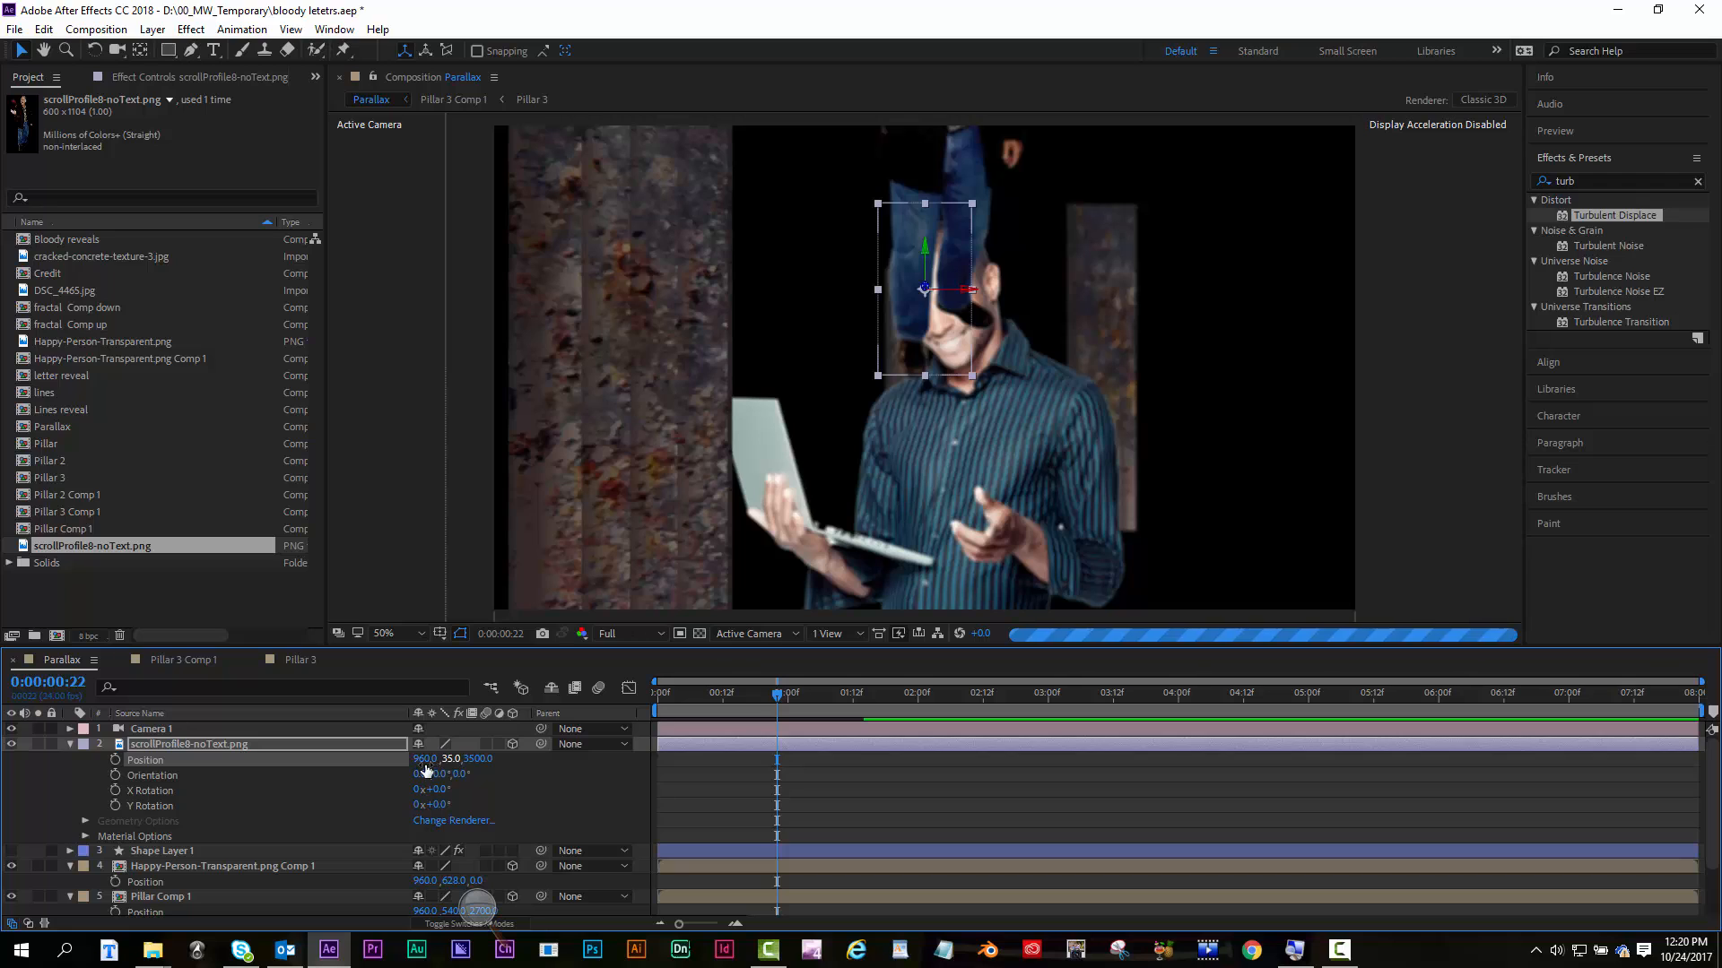
{"action": "left_click_drag", "start_coordinate": [422, 767], "coordinate": [1057, 816]}
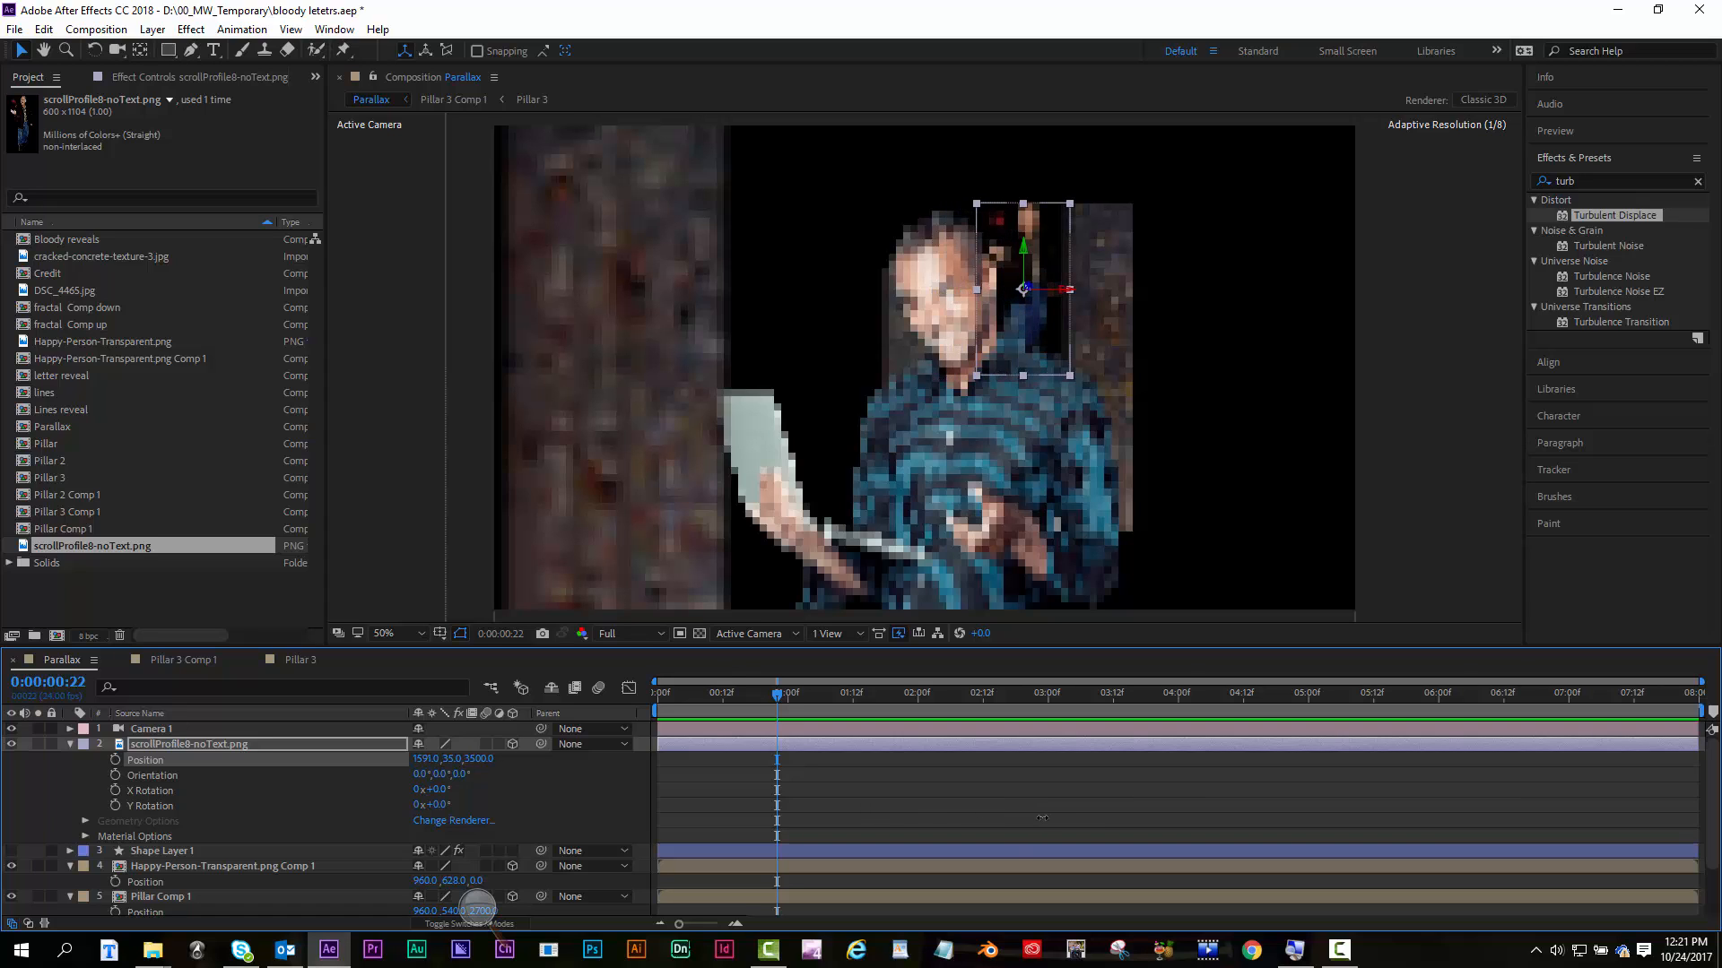
{"action": "left_click", "coordinate": [69, 745]}
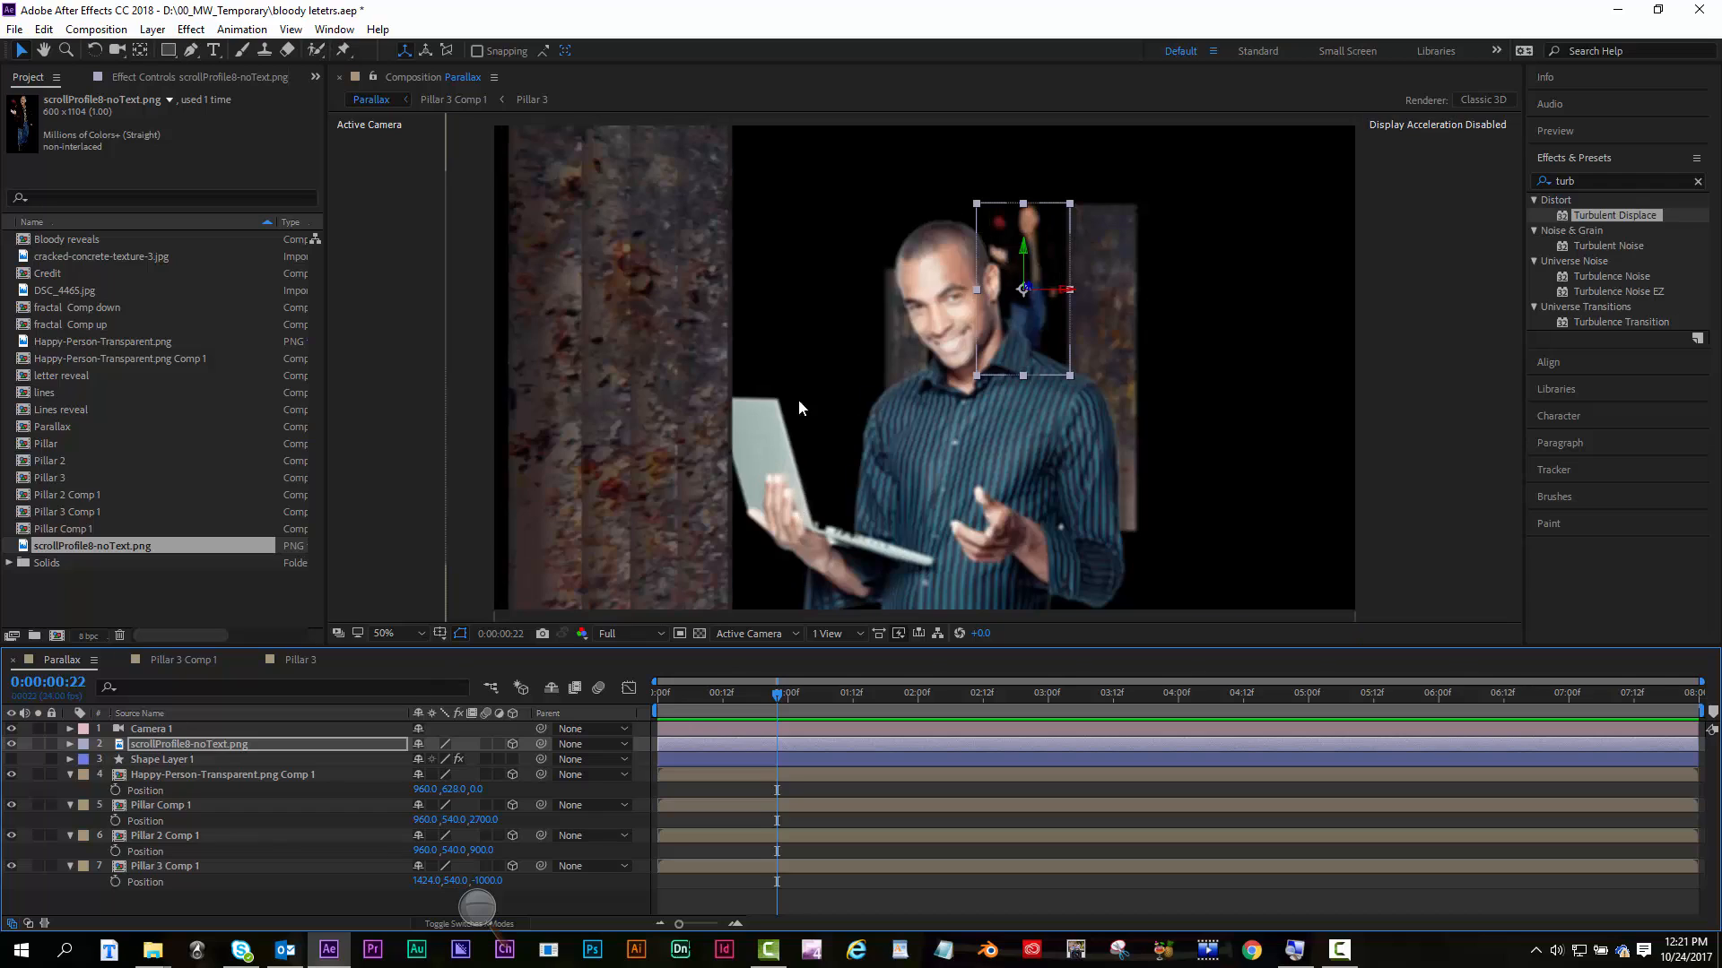
Try orbiting the camera around the scene and undo the camera moves
{"action": "left_click", "coordinate": [821, 273]}
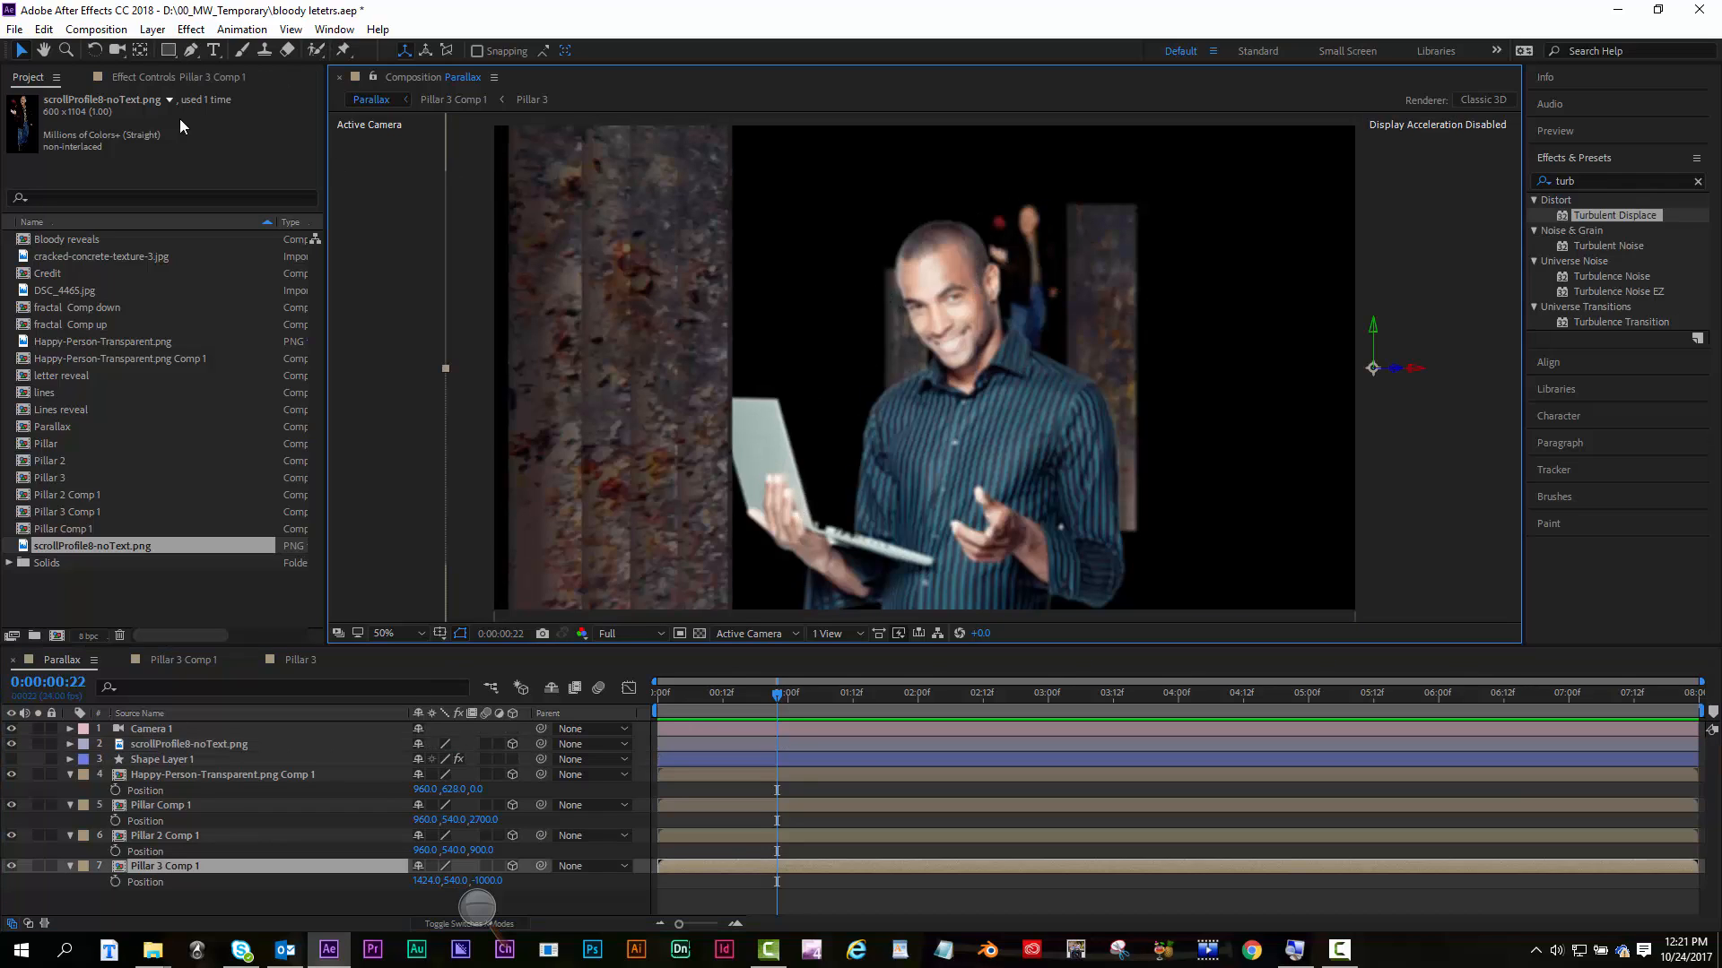
{"action": "left_click", "coordinate": [116, 51]}
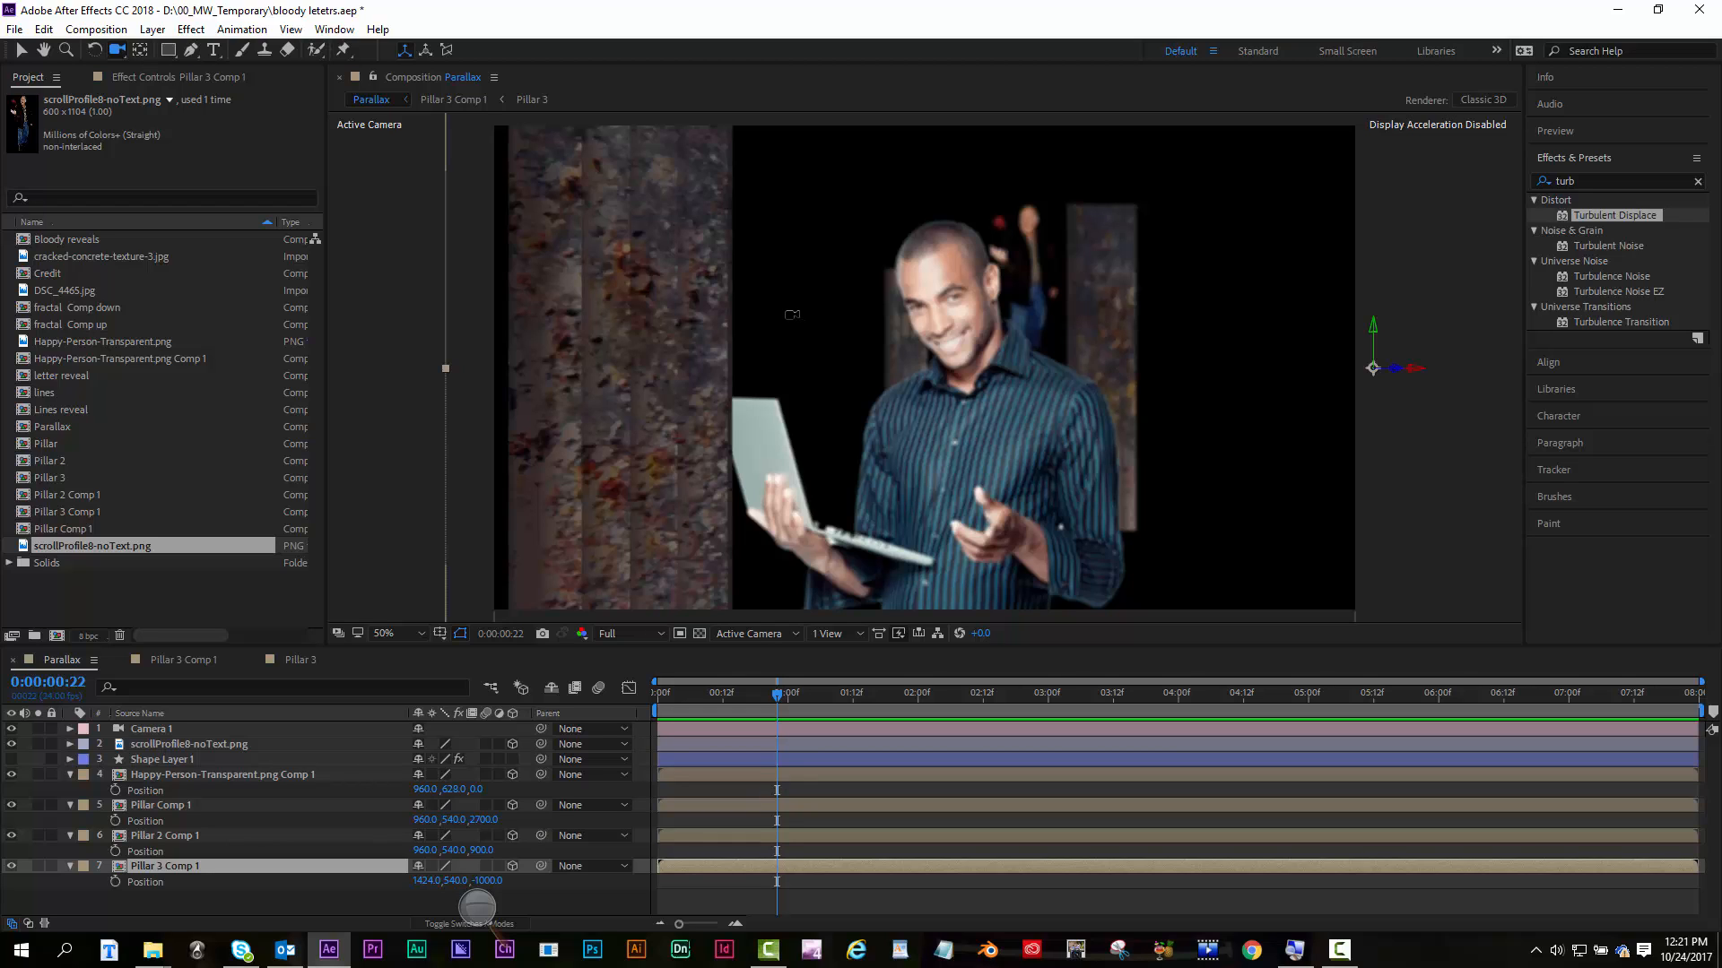
{"action": "left_click_drag", "start_coordinate": [791, 314], "coordinate": [759, 327]}
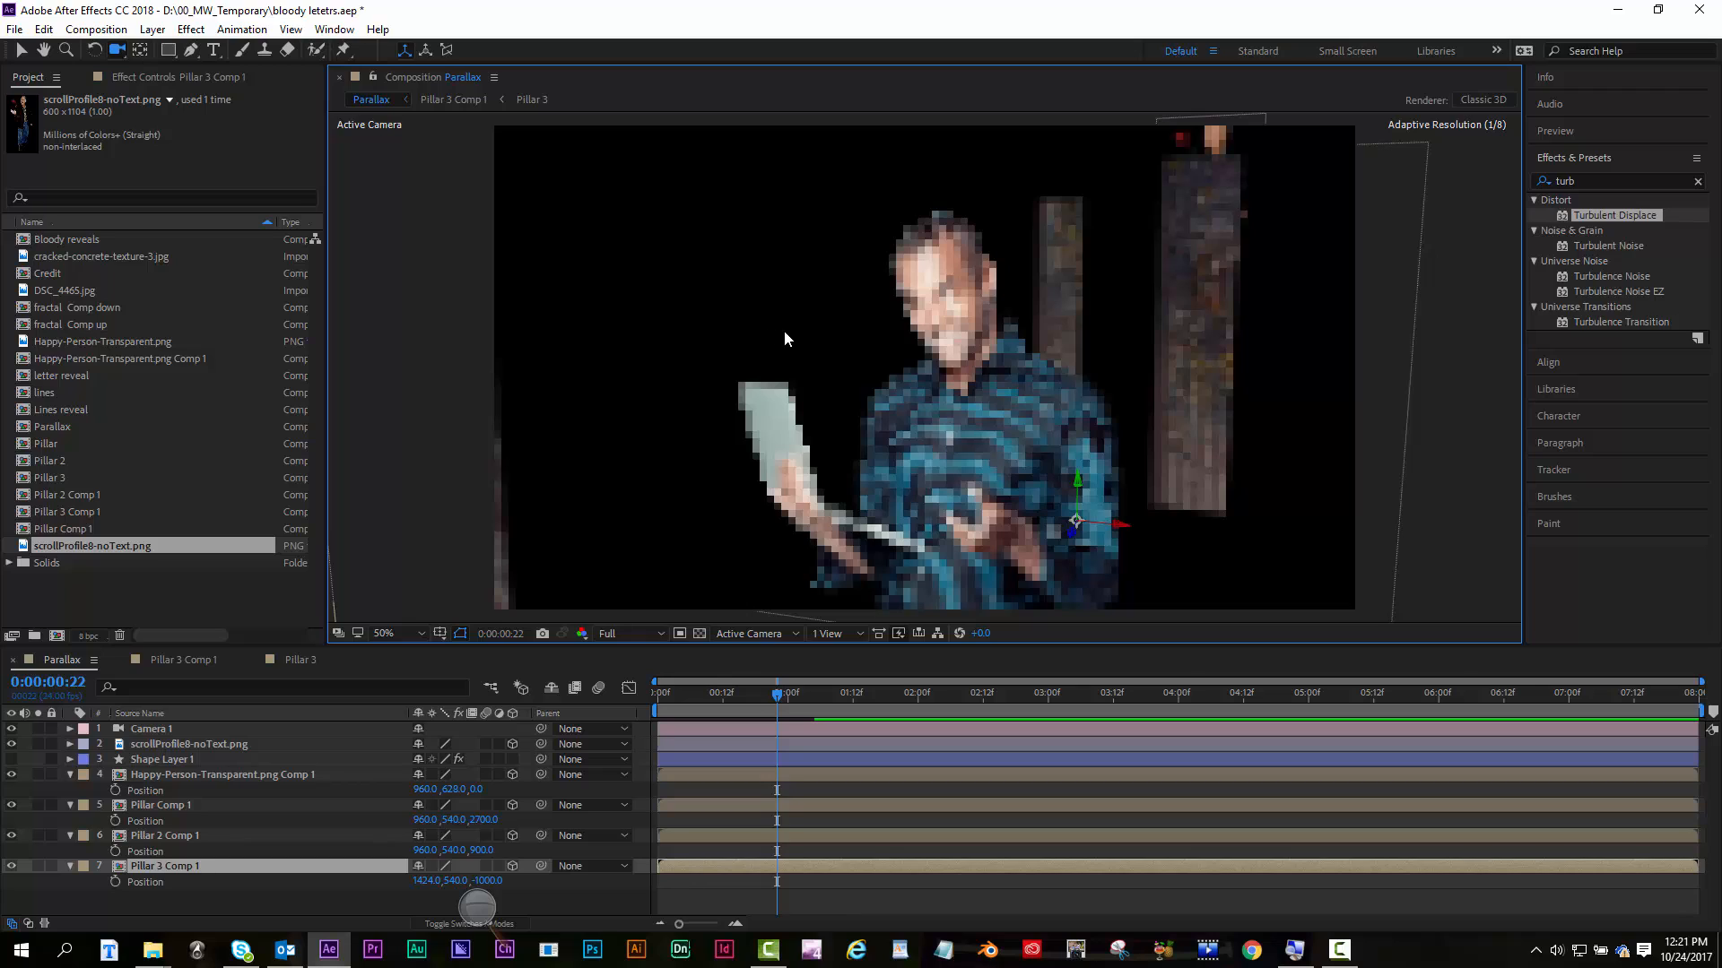
{"action": "left_click_drag", "start_coordinate": [784, 332], "coordinate": [788, 330]}
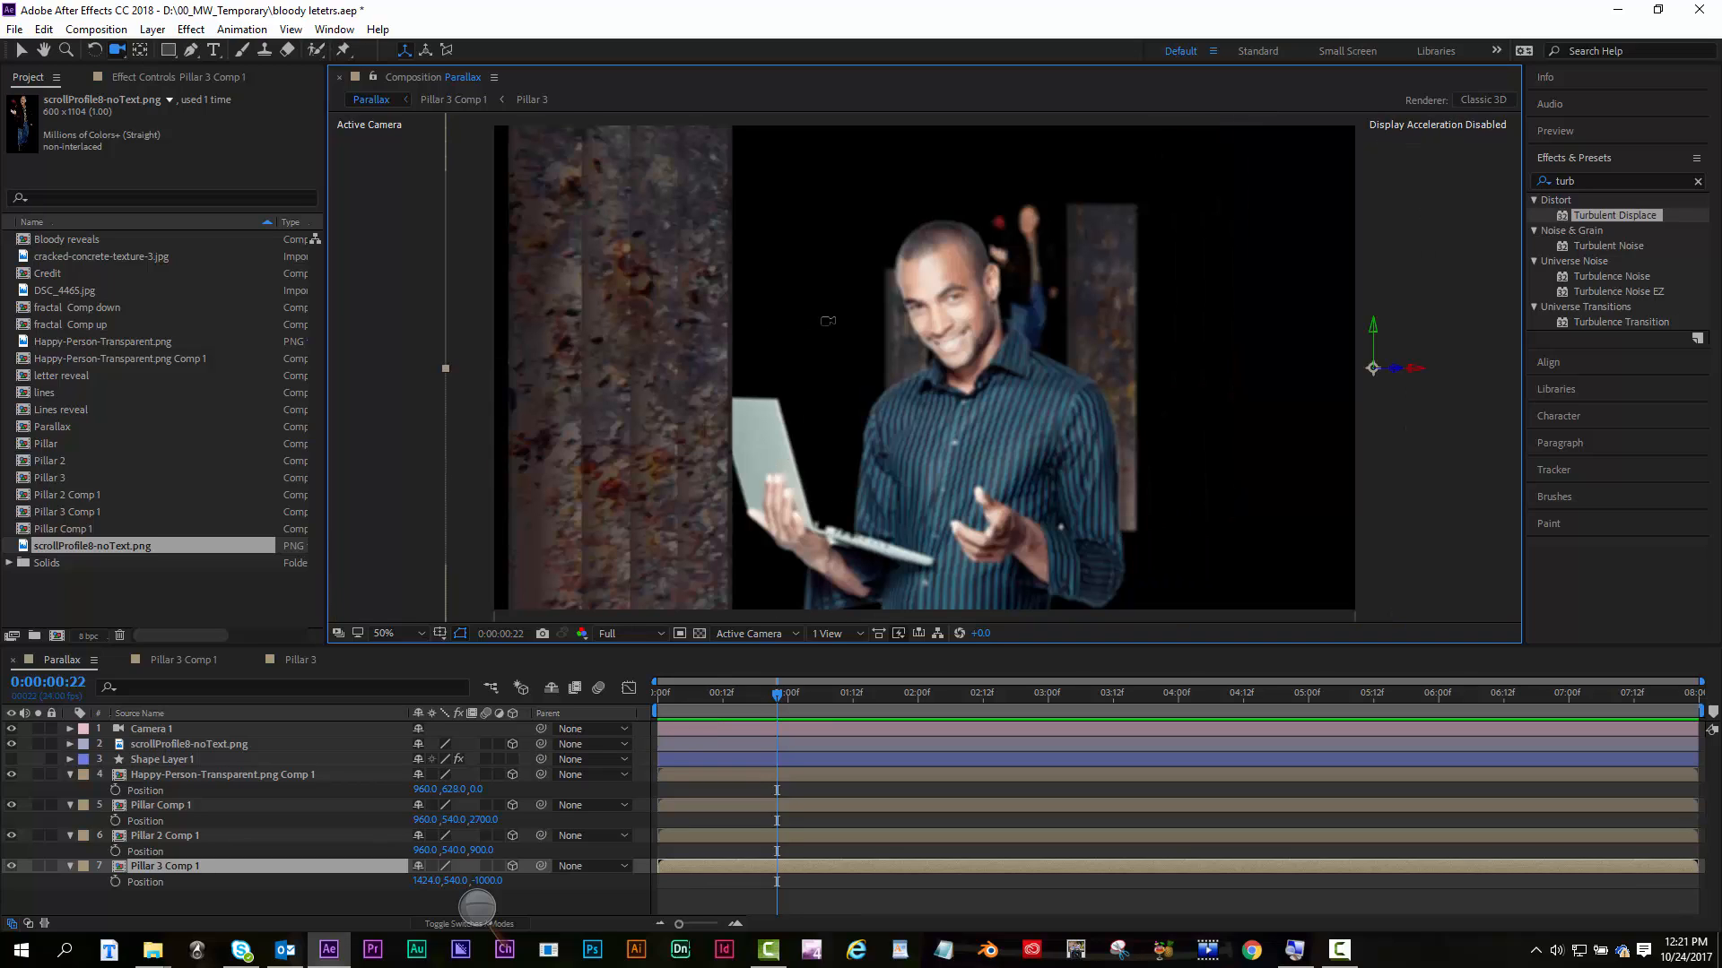
{"action": "key", "text": "c"}
{"action": "left_click_drag", "start_coordinate": [831, 340], "coordinate": [940, 288]}
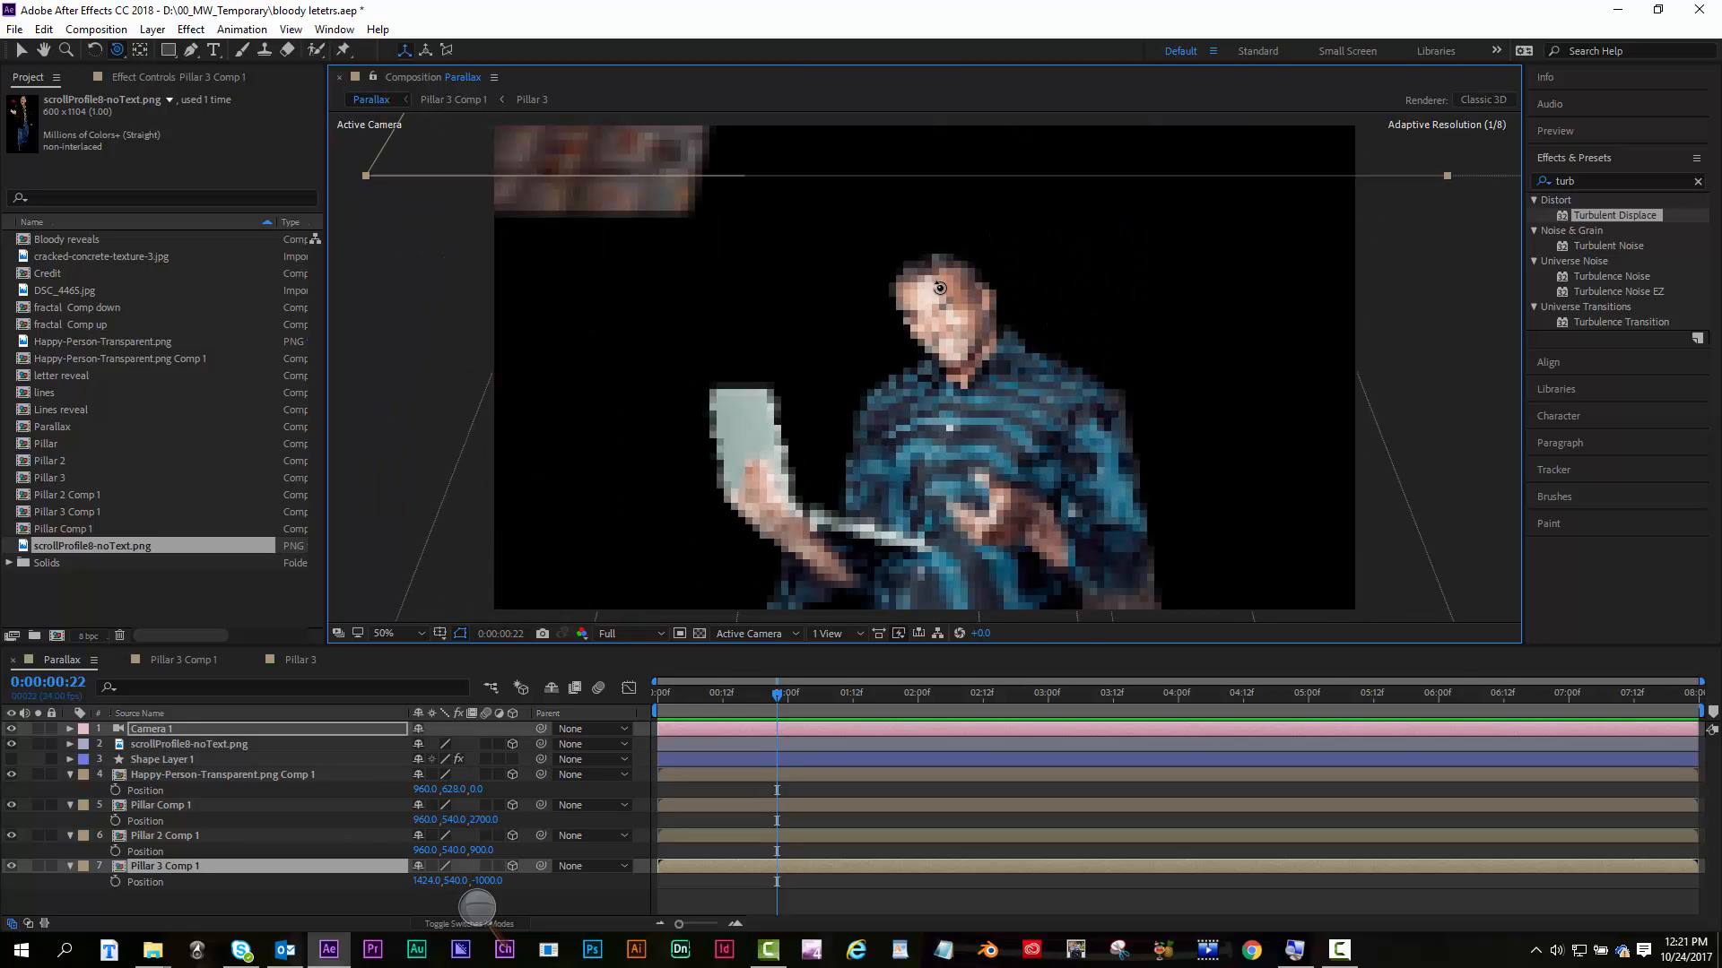
{"action": "key", "text": "ctrl+z"}
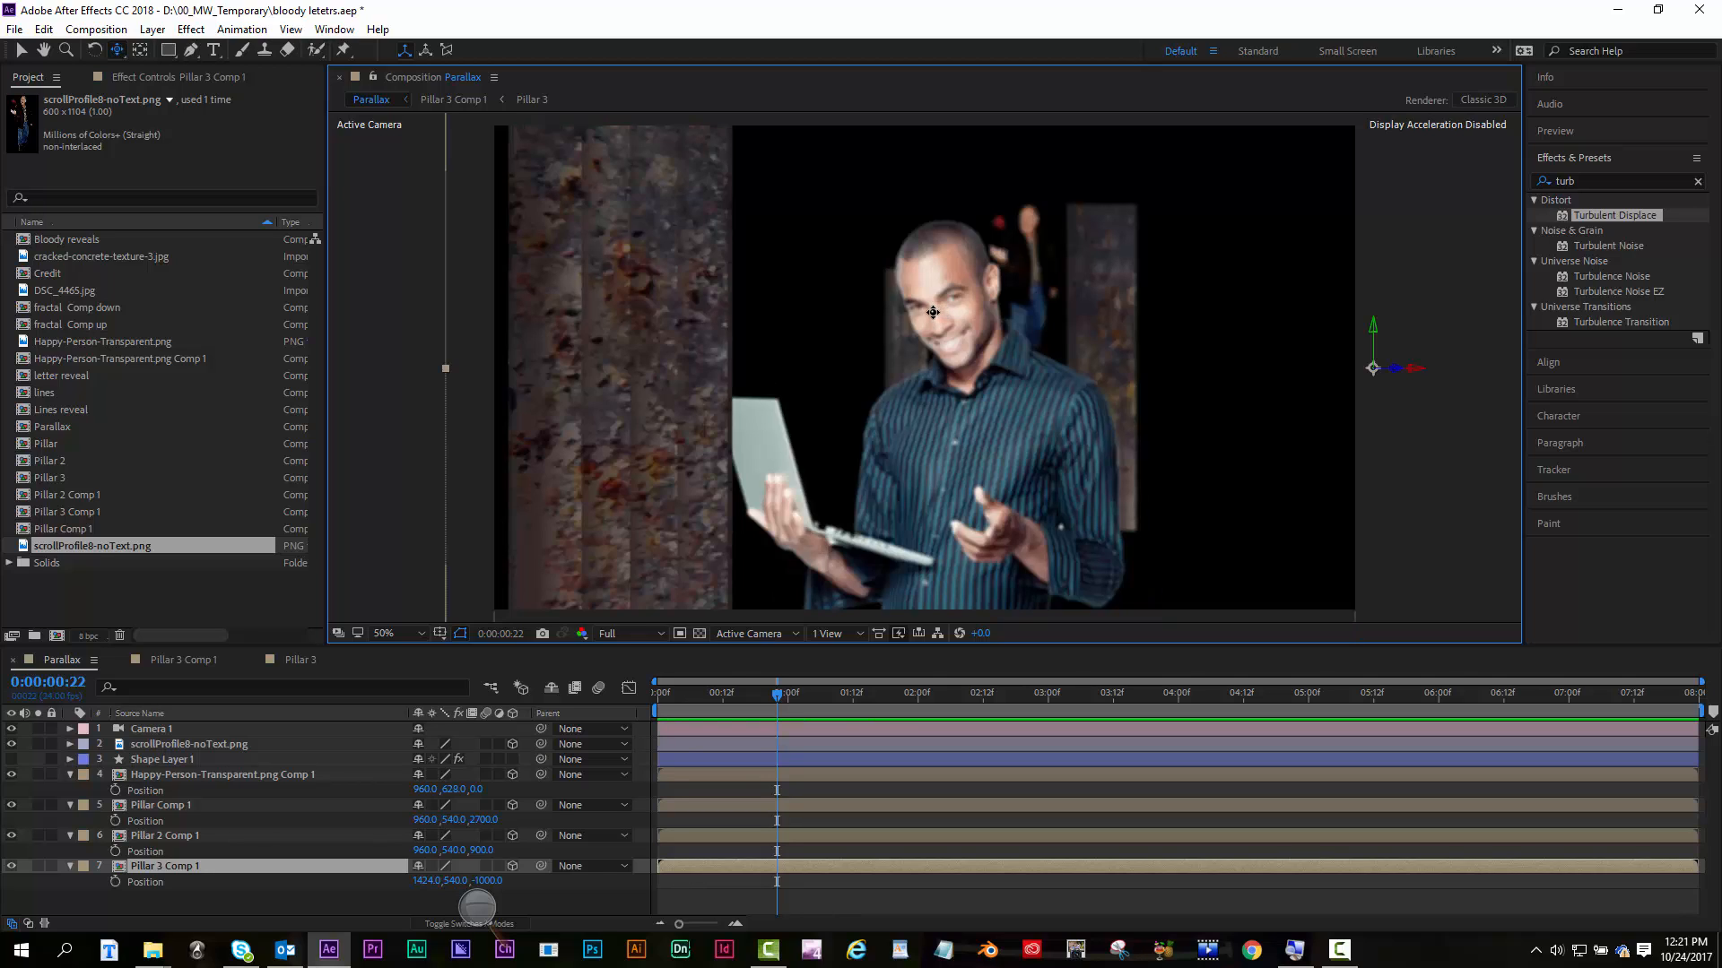
Track the camera sideways to shift the scene slightly, and set the composition preview resolution to Quarter
{"action": "mouse_move", "coordinate": [932, 313]}
{"action": "left_mouse_down"}
{"action": "mouse_move", "coordinate": [970, 316]}
{"action": "mouse_move", "coordinate": [942, 316]}
{"action": "mouse_move", "coordinate": [937, 336]}
{"action": "left_mouse_up"}
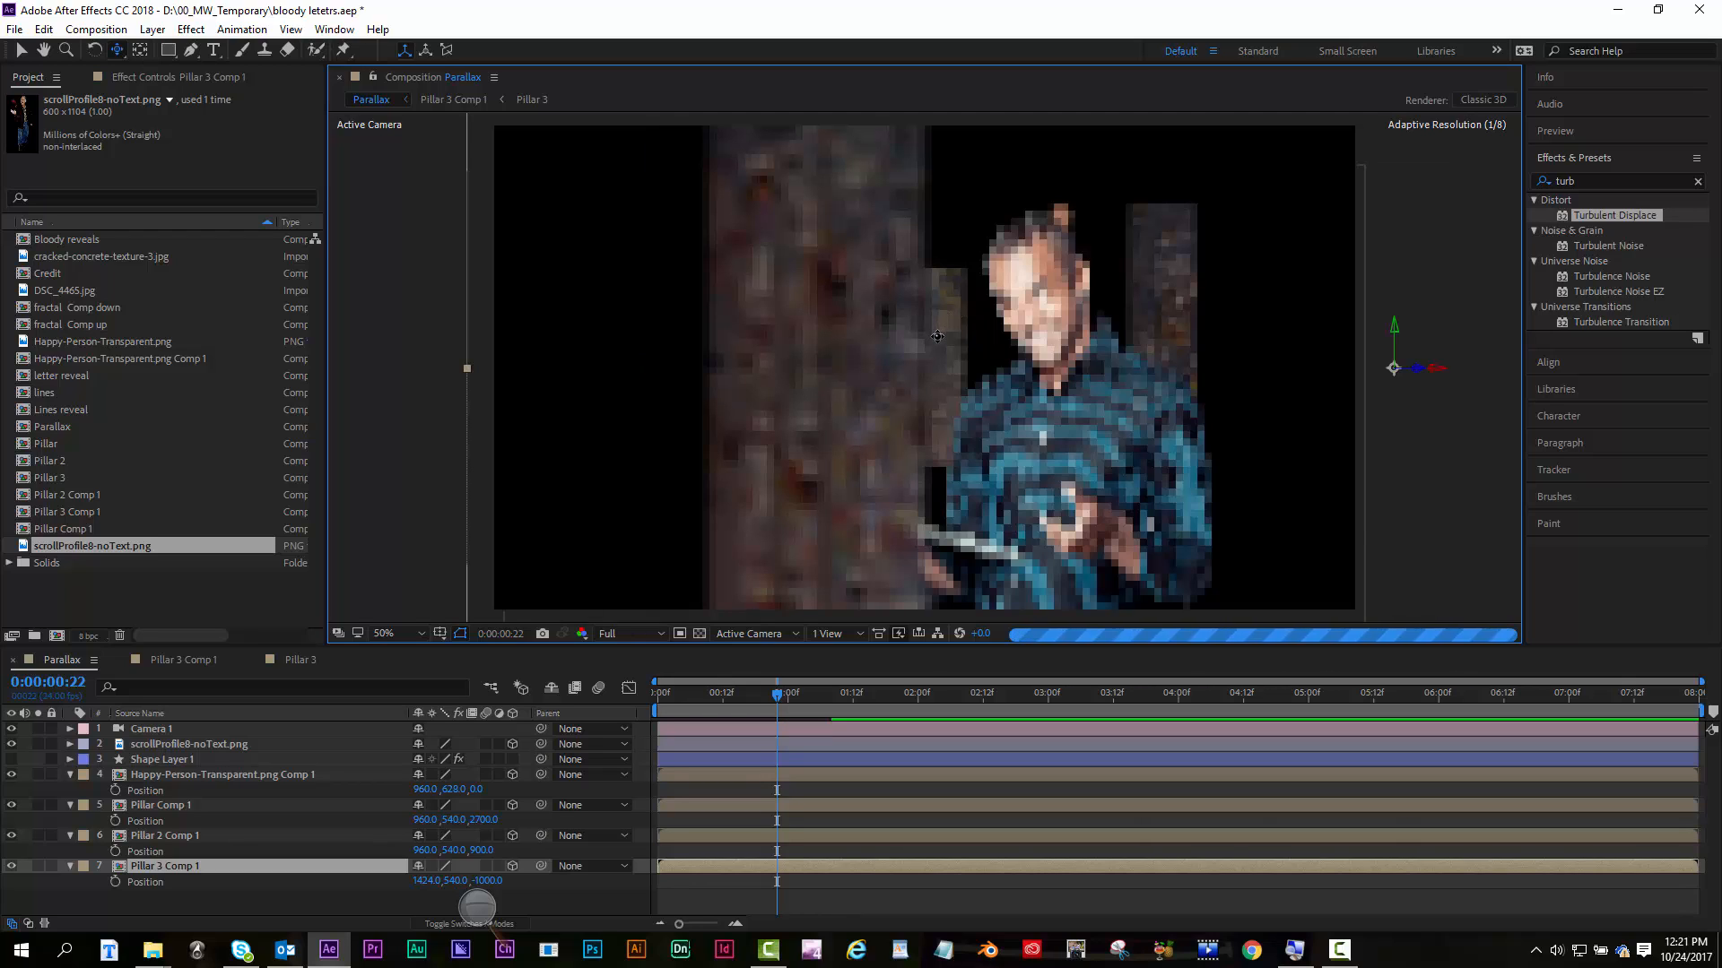
{"action": "left_click", "coordinate": [633, 638]}
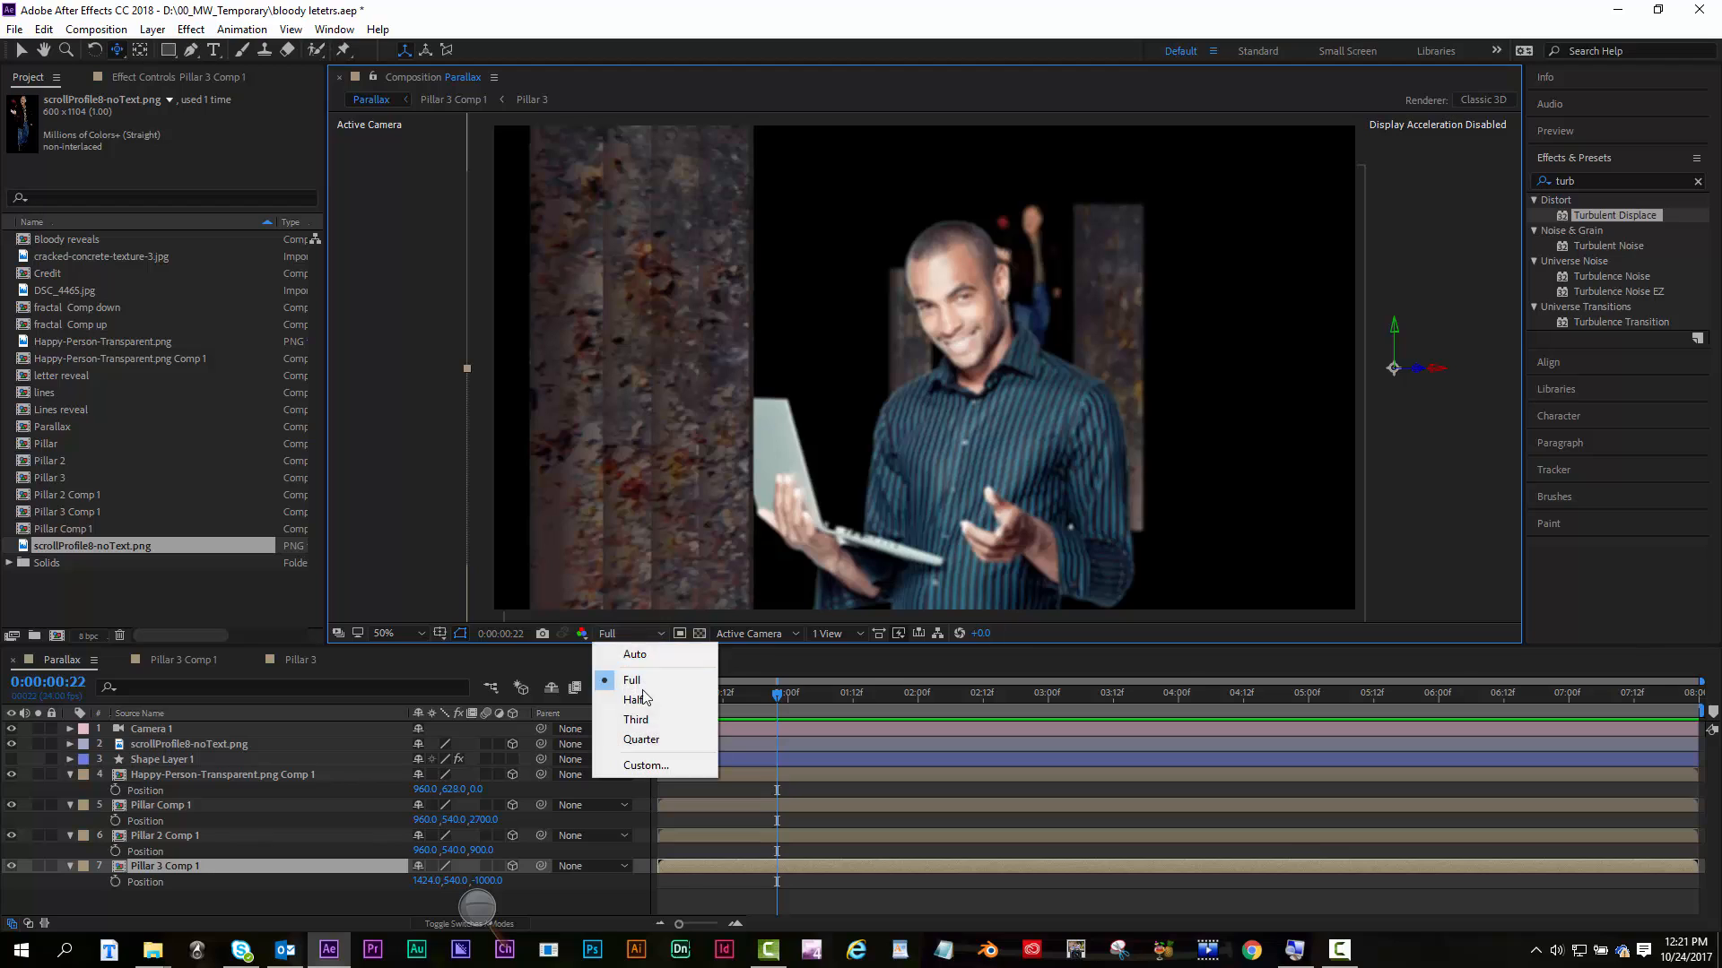
{"action": "left_click", "coordinate": [641, 741]}
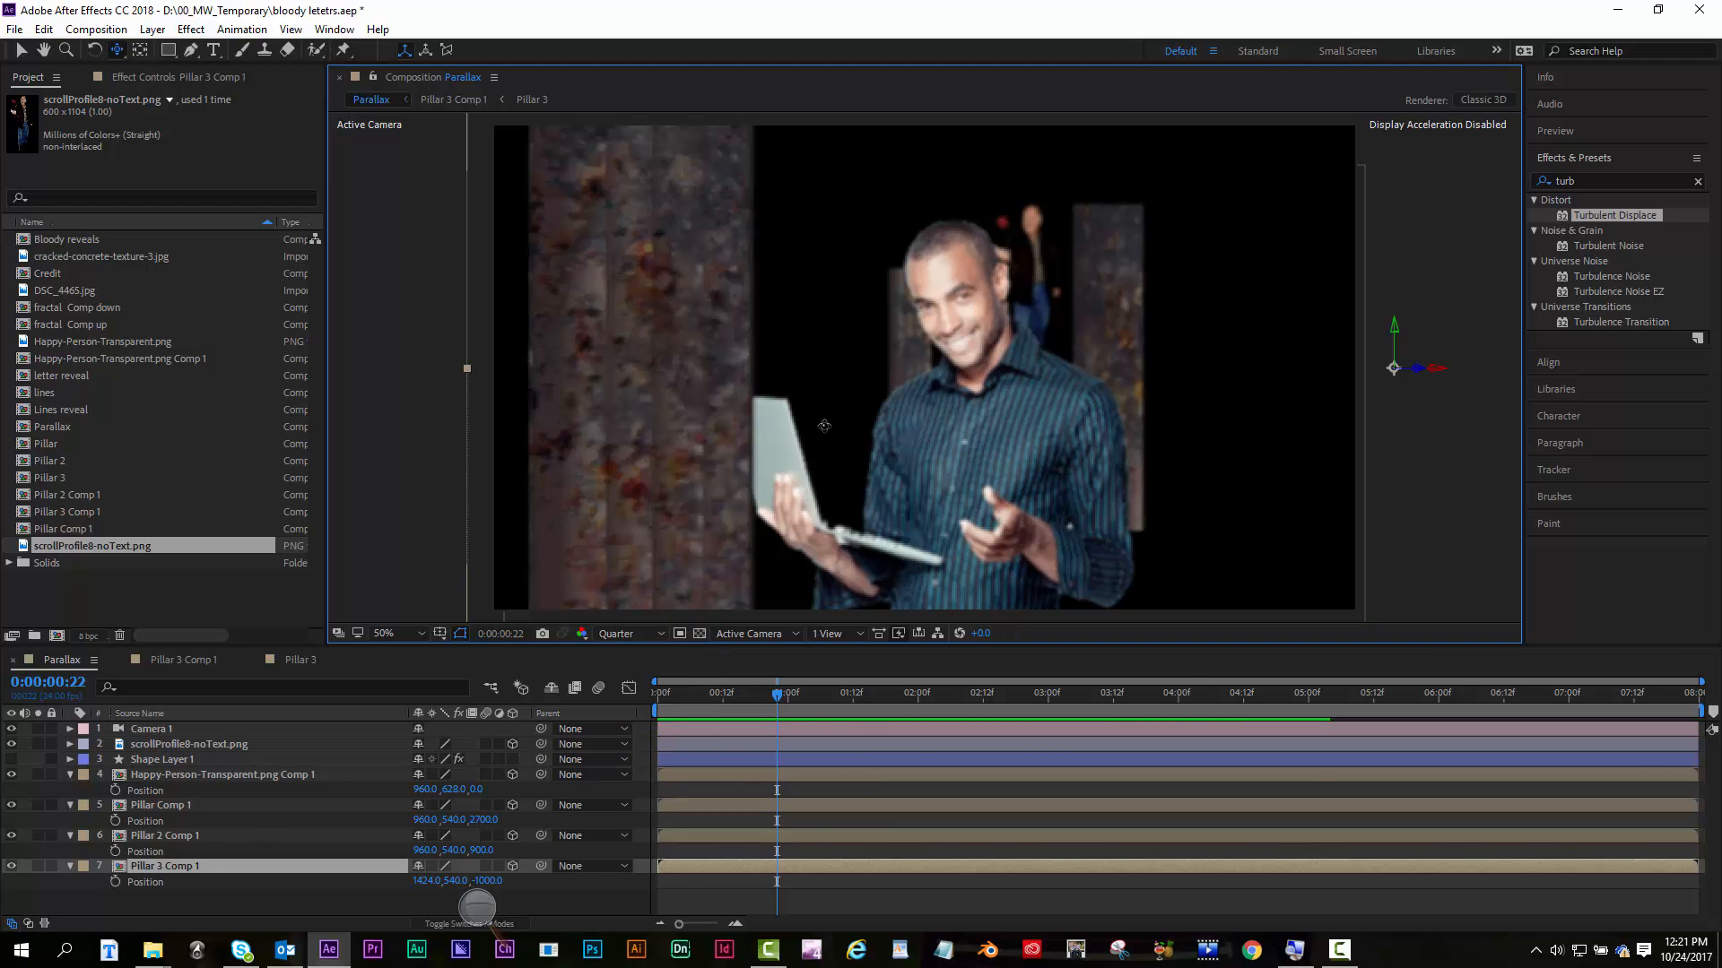
Track the camera vertically and sideways to frame the laptop man between the large foreground pillar and the background pillars
{"action": "left_click_drag", "start_coordinate": [837, 369], "coordinate": [805, 396]}
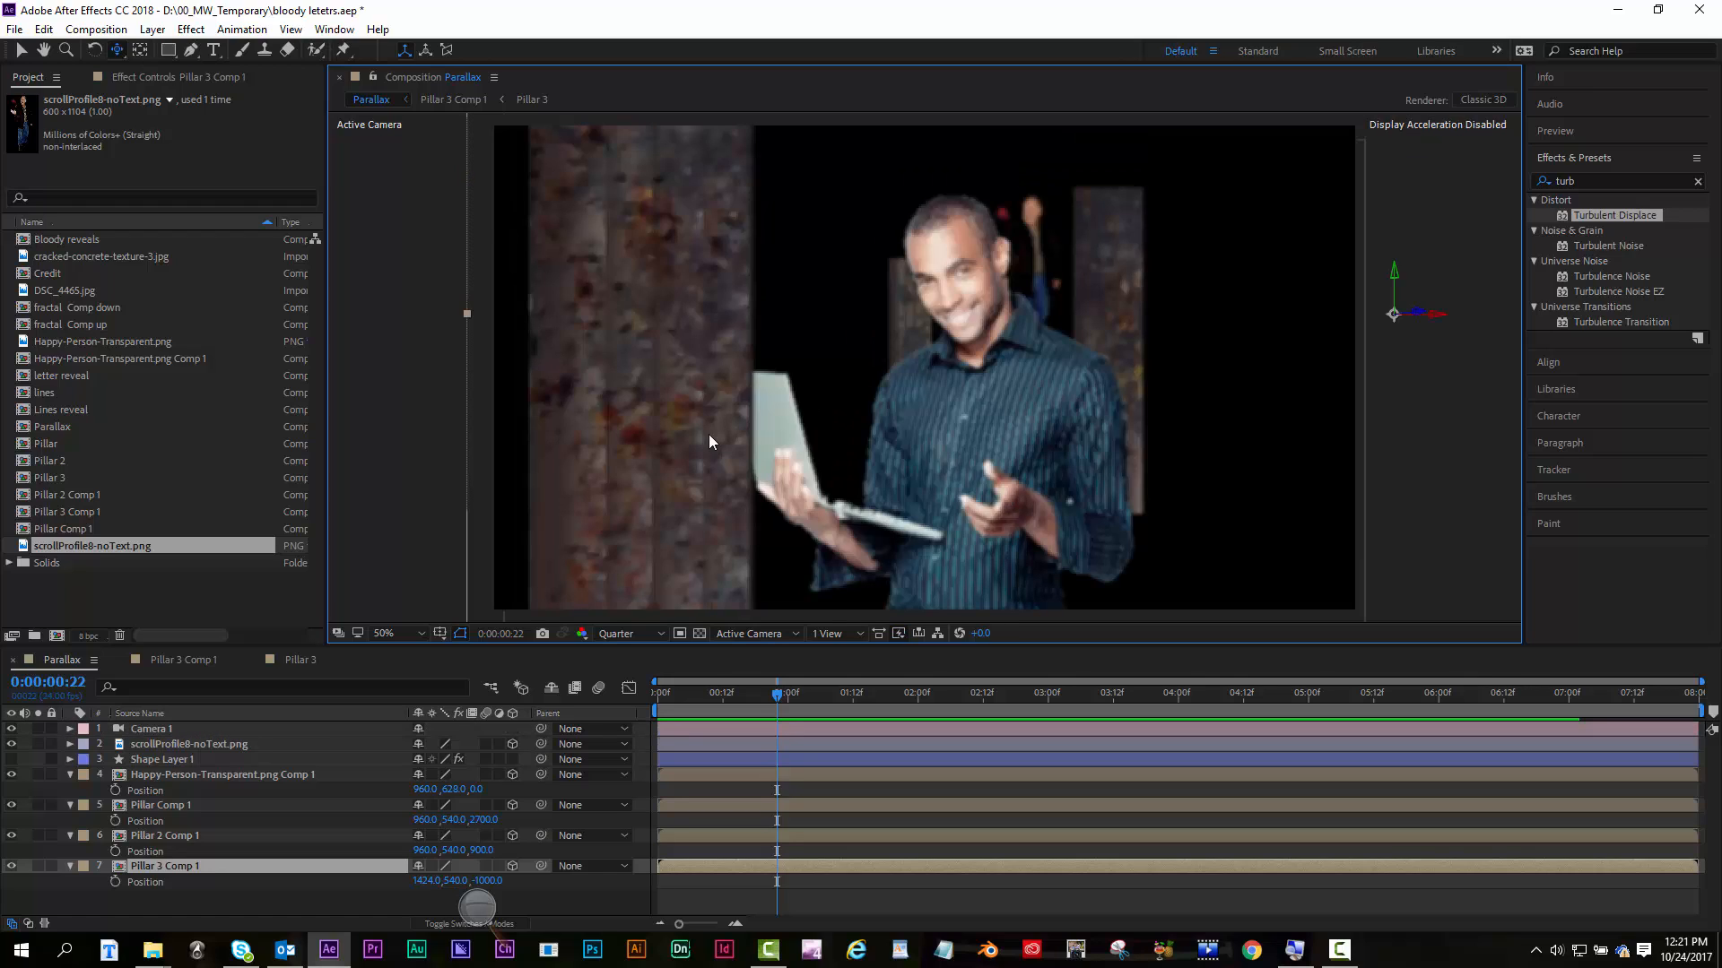
{"action": "key", "text": "ctrl+z"}
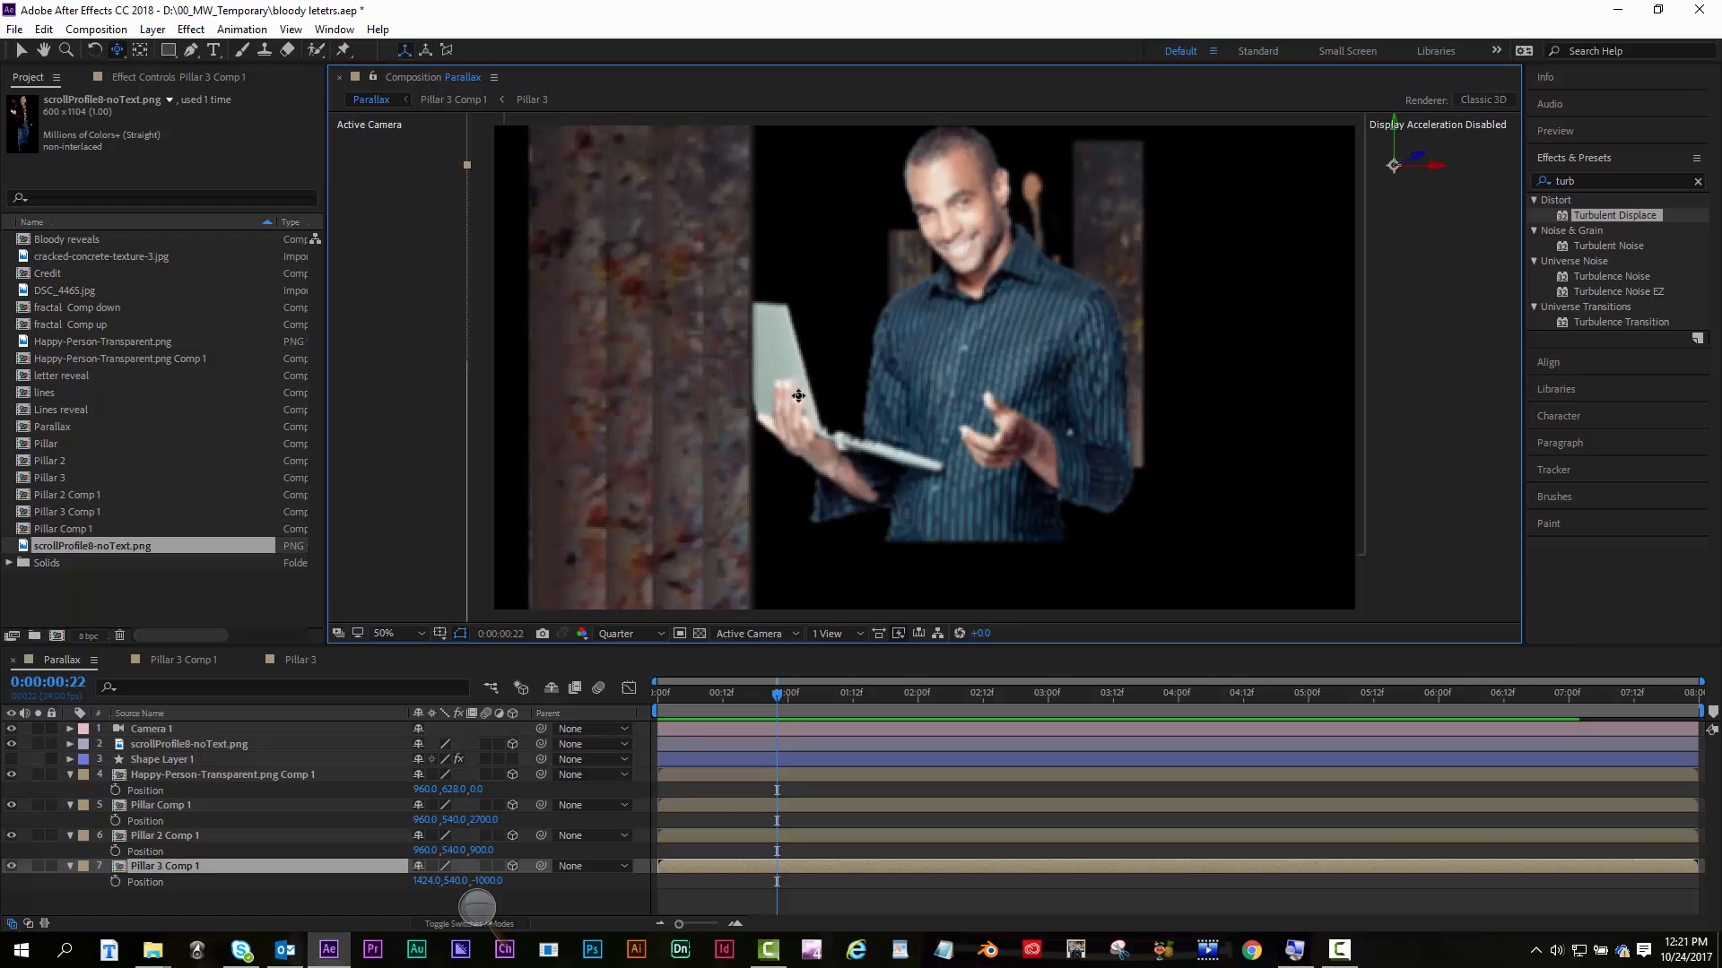
{"action": "mouse_move", "coordinate": [849, 334]}
{"action": "left_mouse_down"}
{"action": "mouse_move", "coordinate": [867, 422]}
{"action": "mouse_move", "coordinate": [858, 316]}
{"action": "left_mouse_up"}
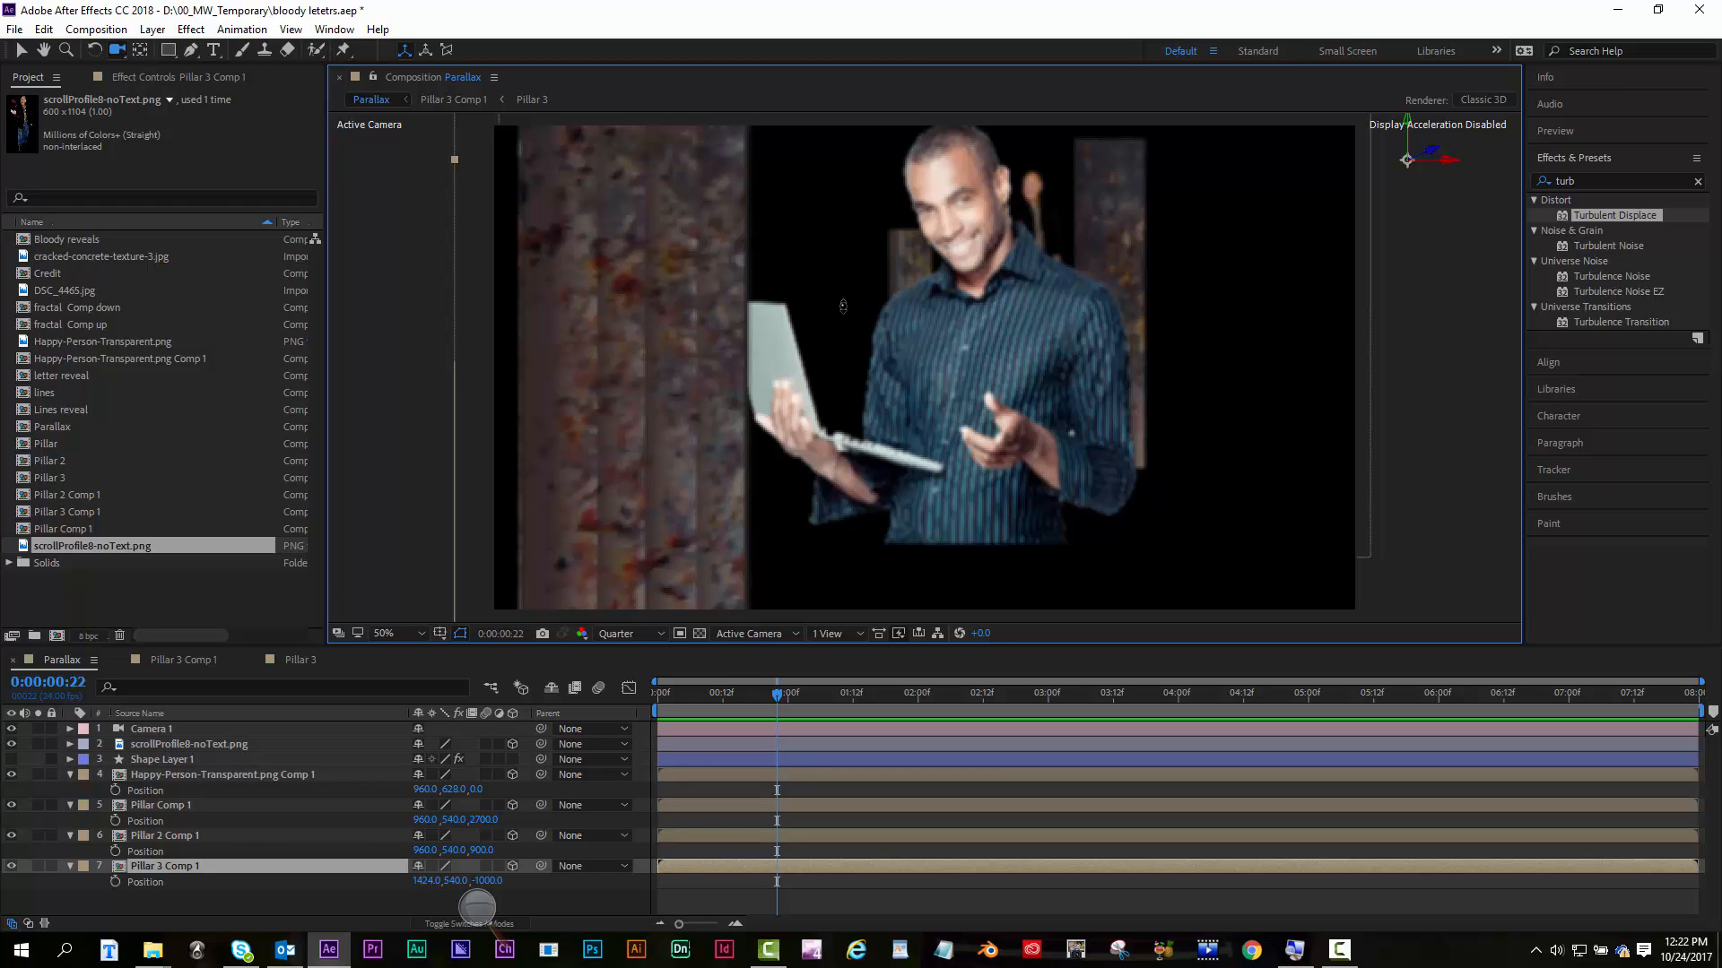
{"action": "left_click_drag", "start_coordinate": [843, 306], "coordinate": [825, 375]}
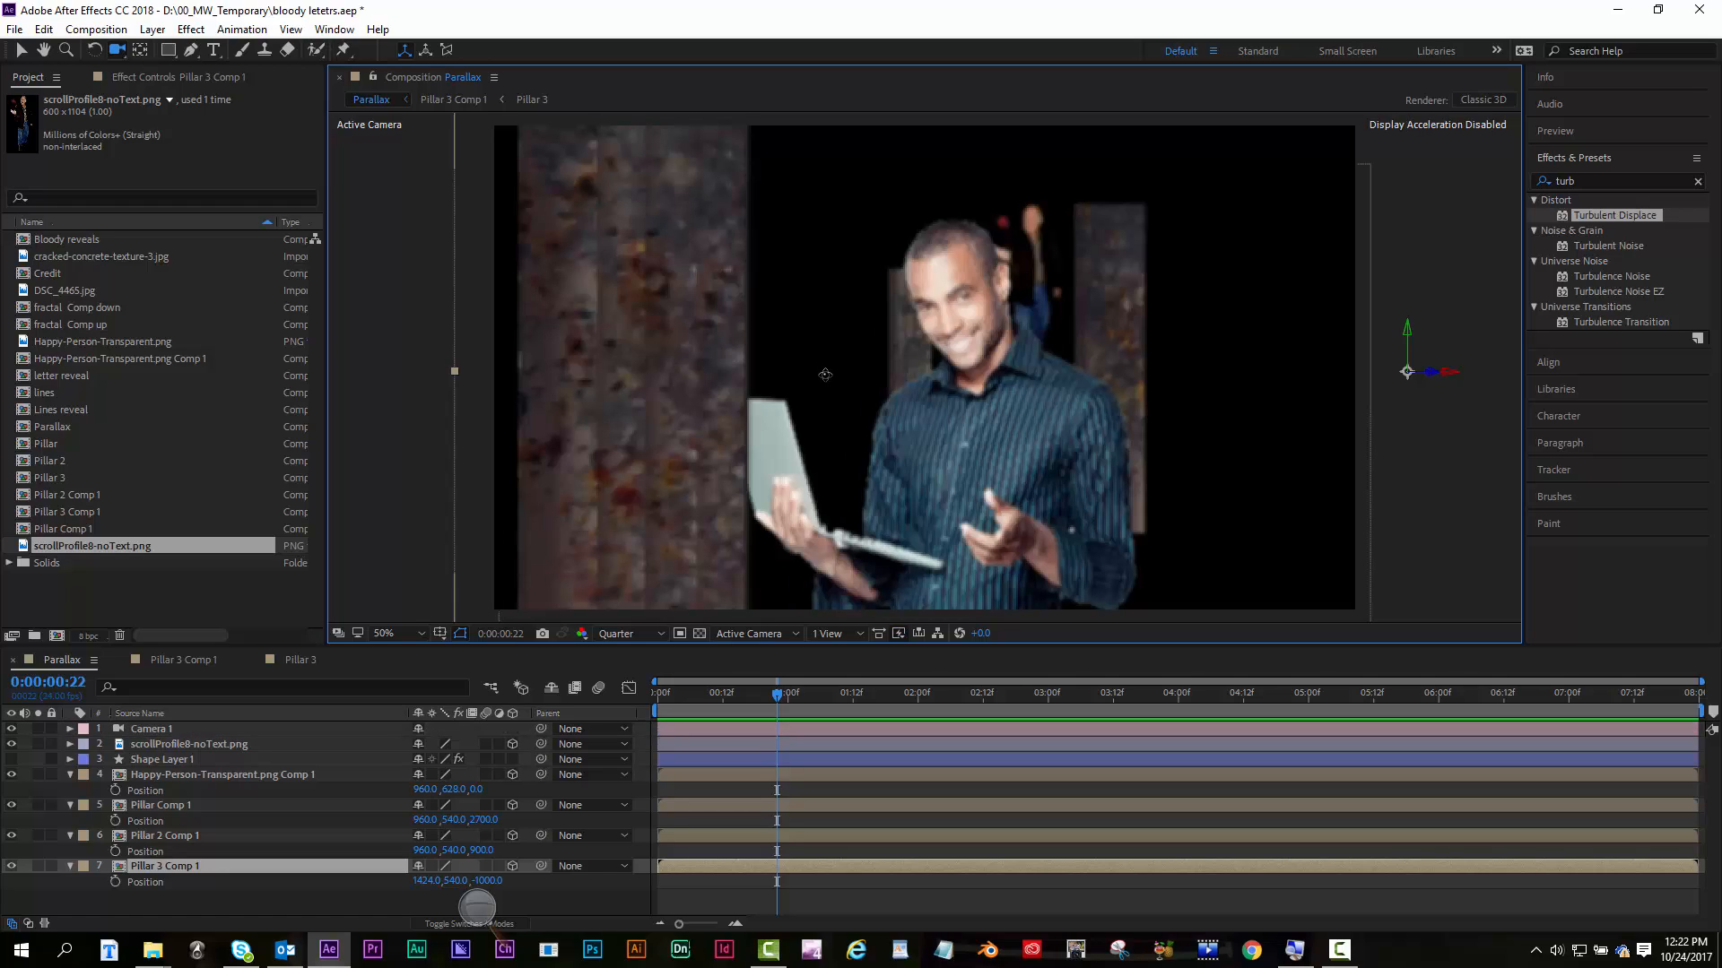
{"action": "left_click_drag", "start_coordinate": [826, 375], "coordinate": [828, 376]}
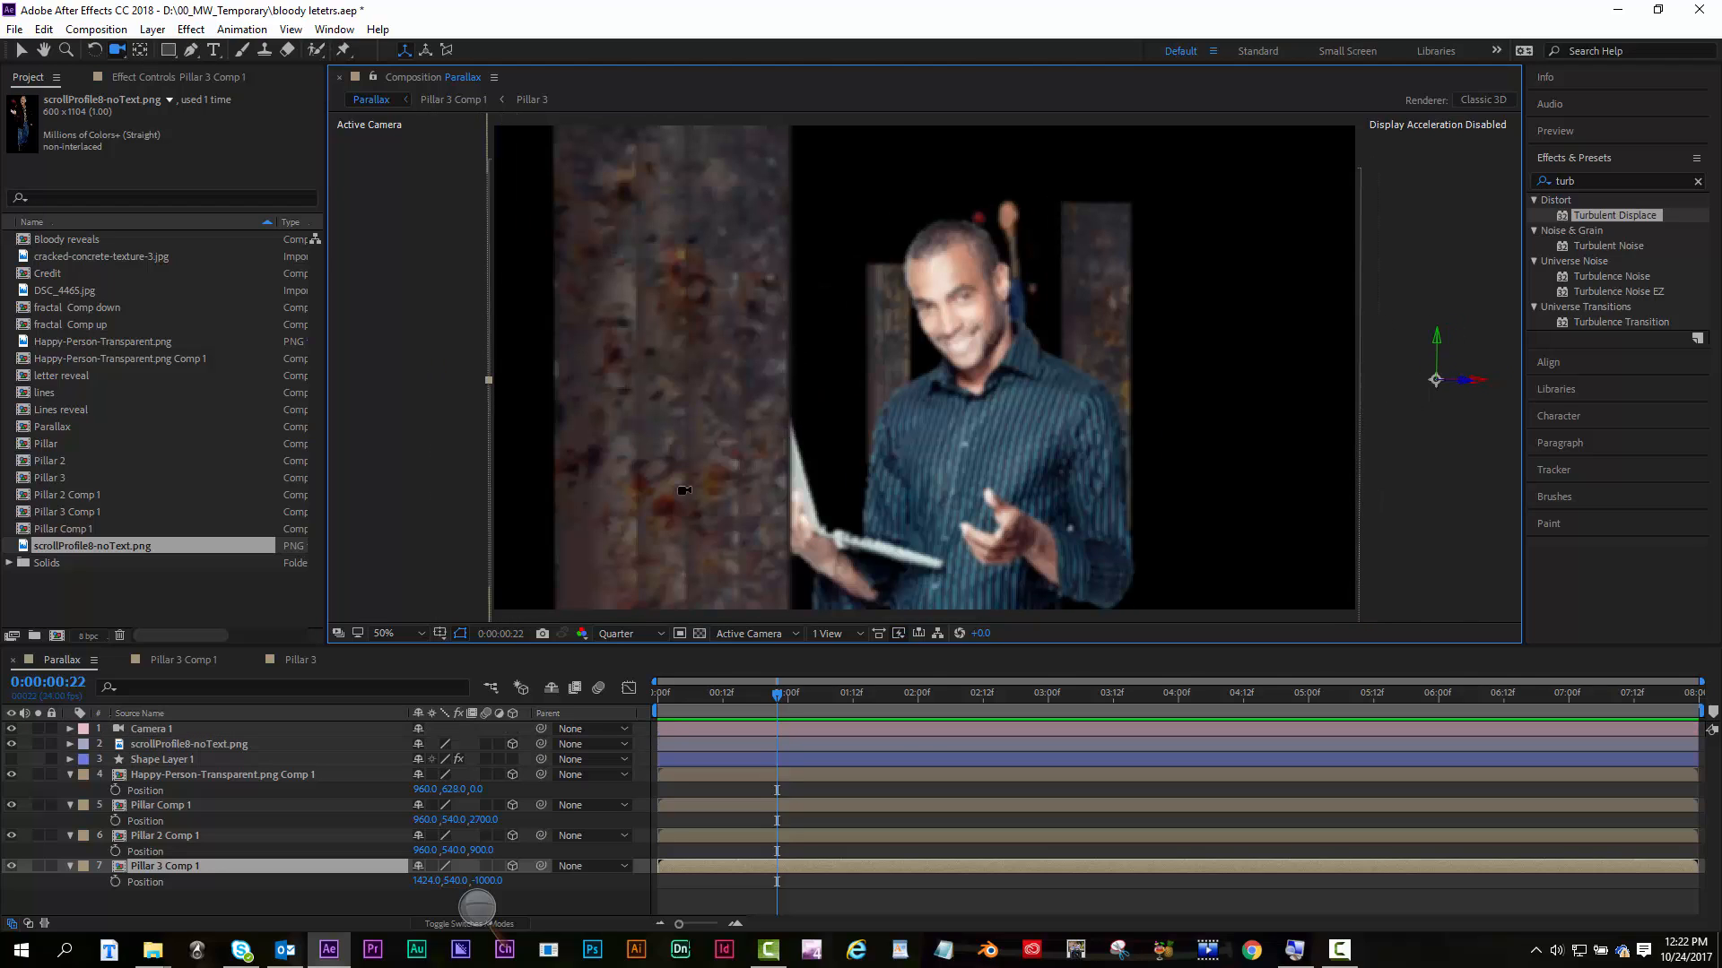
Reveal Camera 1's Transform properties and add keyframes to Point of Interest, Position, Orientation and all rotations at 0:00:00:00
{"action": "left_click", "coordinate": [68, 731]}
{"action": "left_click_drag", "start_coordinate": [676, 697], "coordinate": [616, 696]}
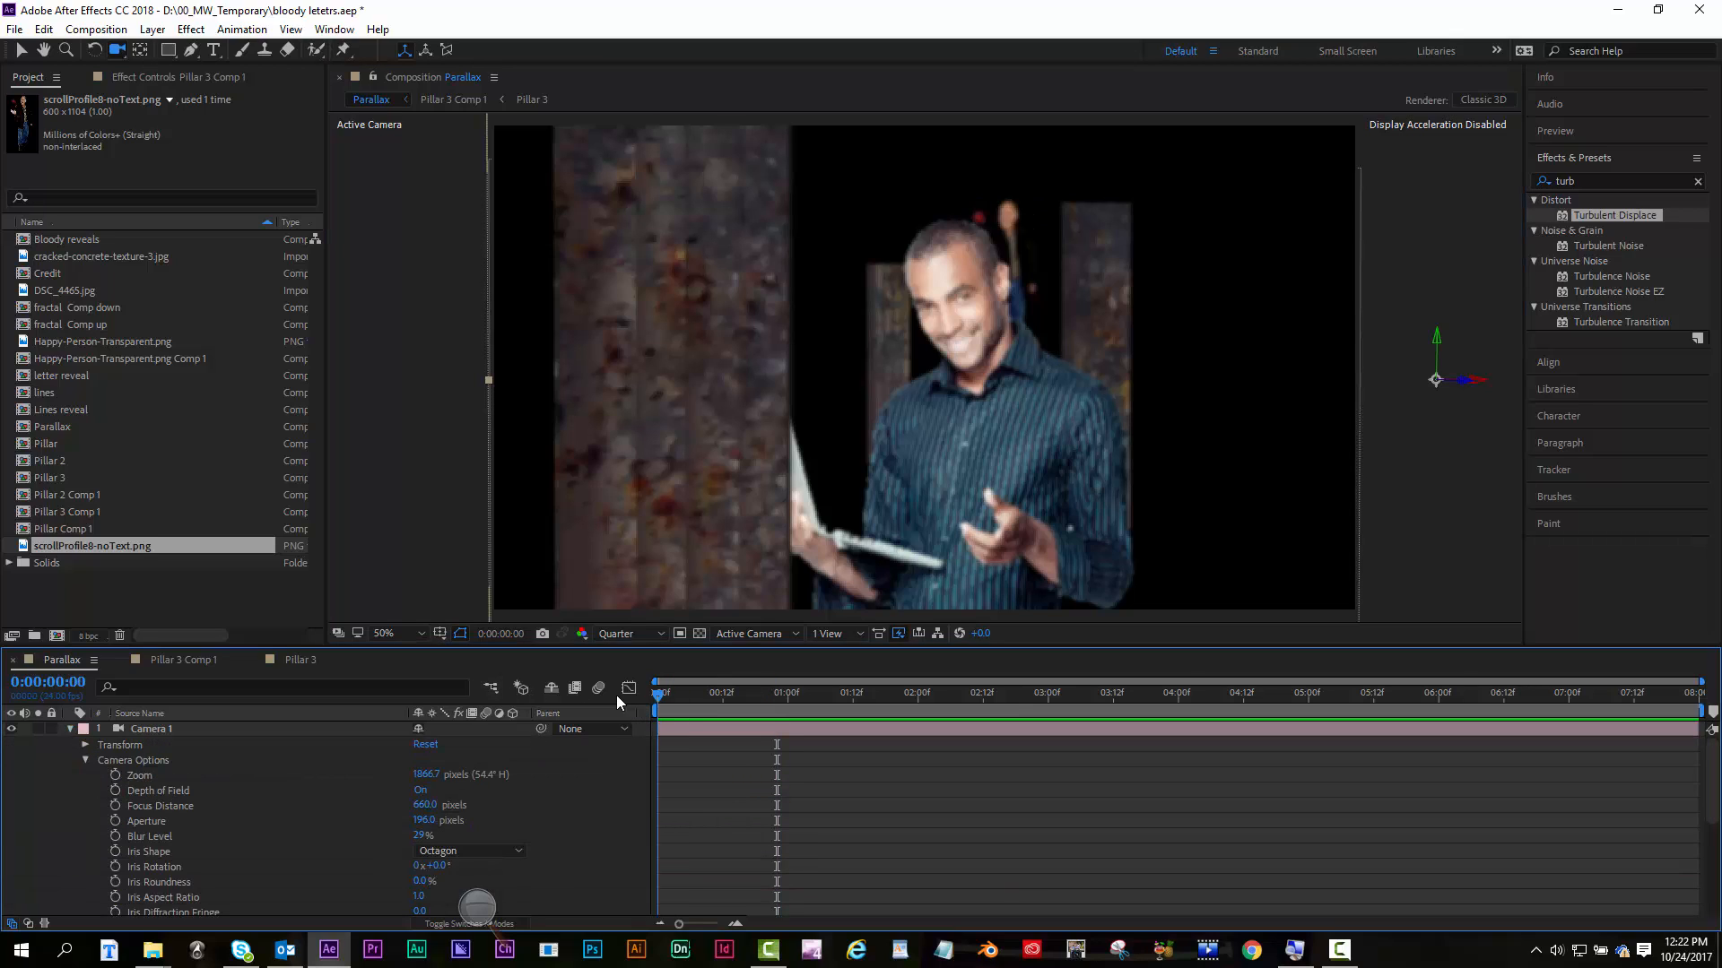
{"action": "left_click", "coordinate": [85, 760]}
{"action": "left_click", "coordinate": [84, 745]}
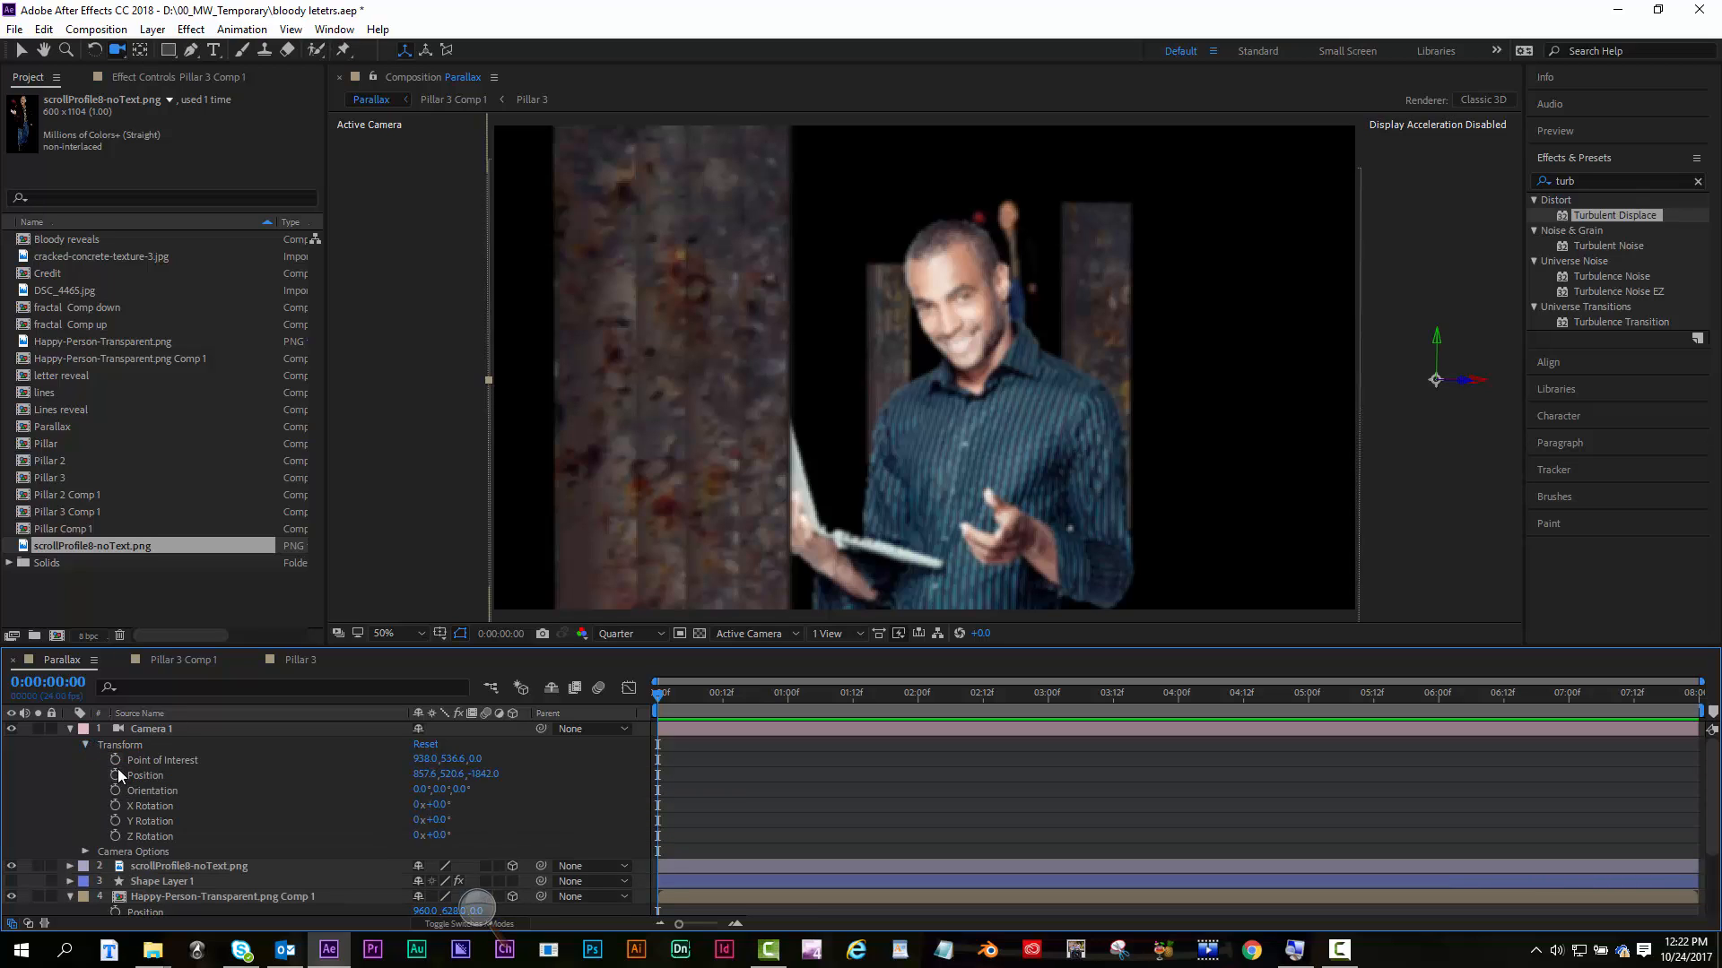
{"action": "left_click_drag", "start_coordinate": [115, 760], "coordinate": [110, 842]}
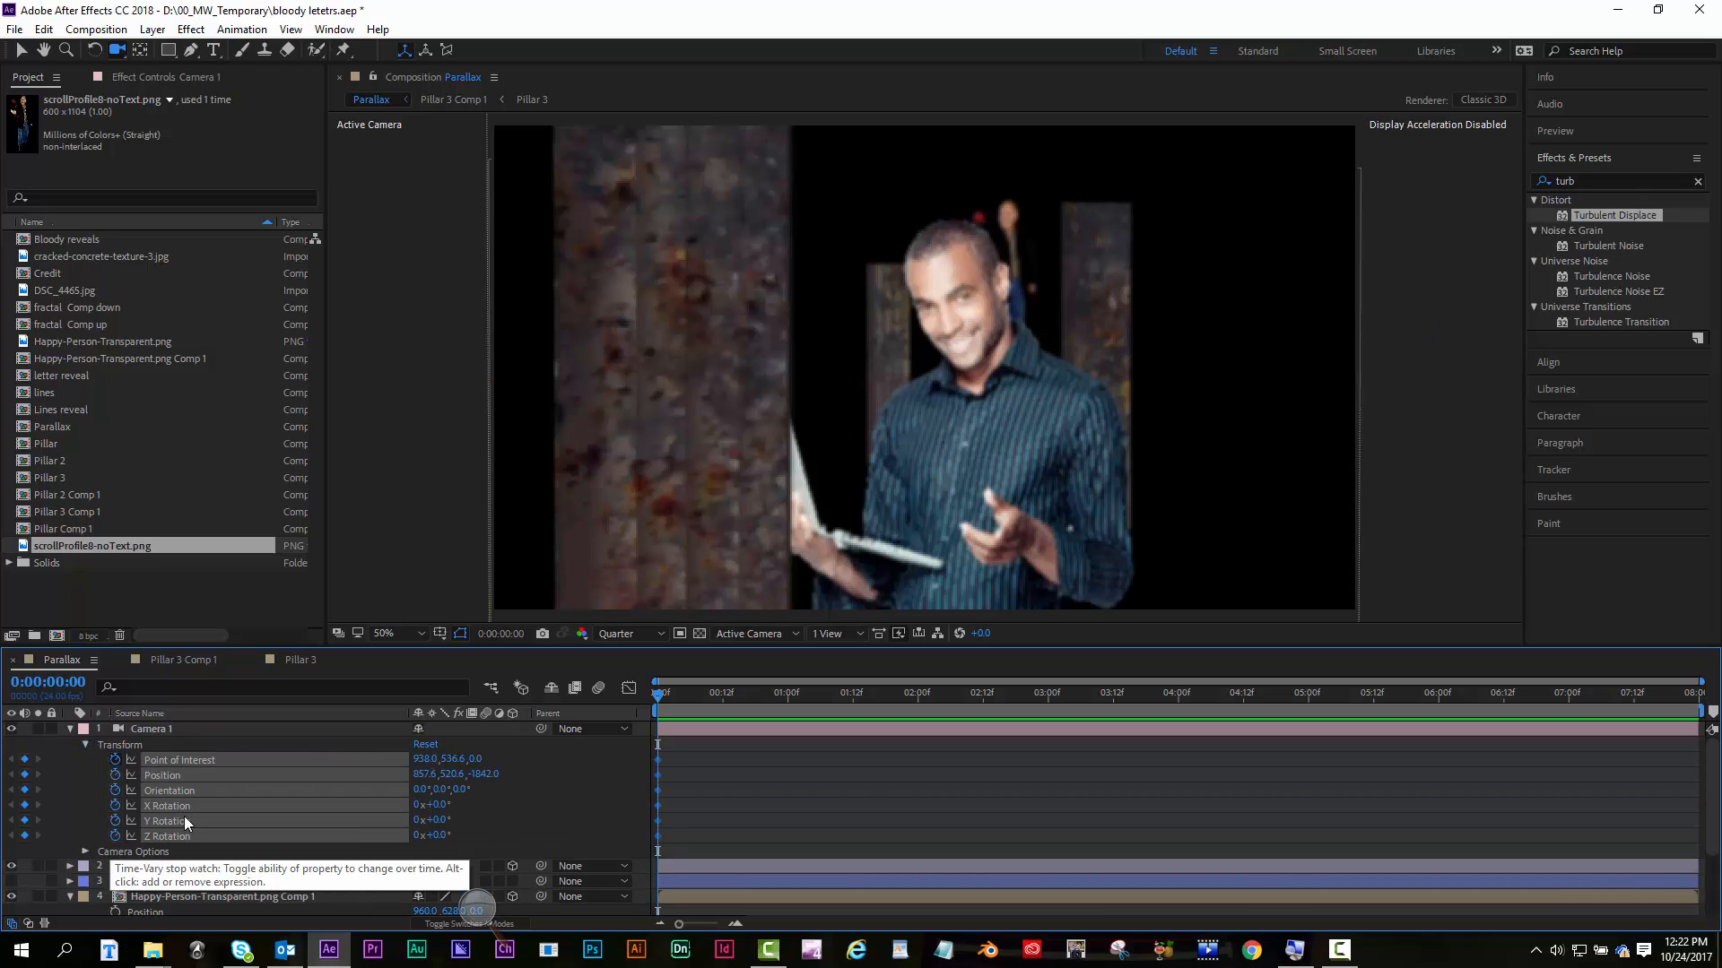
At 0:00:05:00, dolly Camera 1 forward past the man to a Z position of about 269, and return to the start of the timeline
{"action": "left_click_drag", "start_coordinate": [660, 700], "coordinate": [1309, 710]}
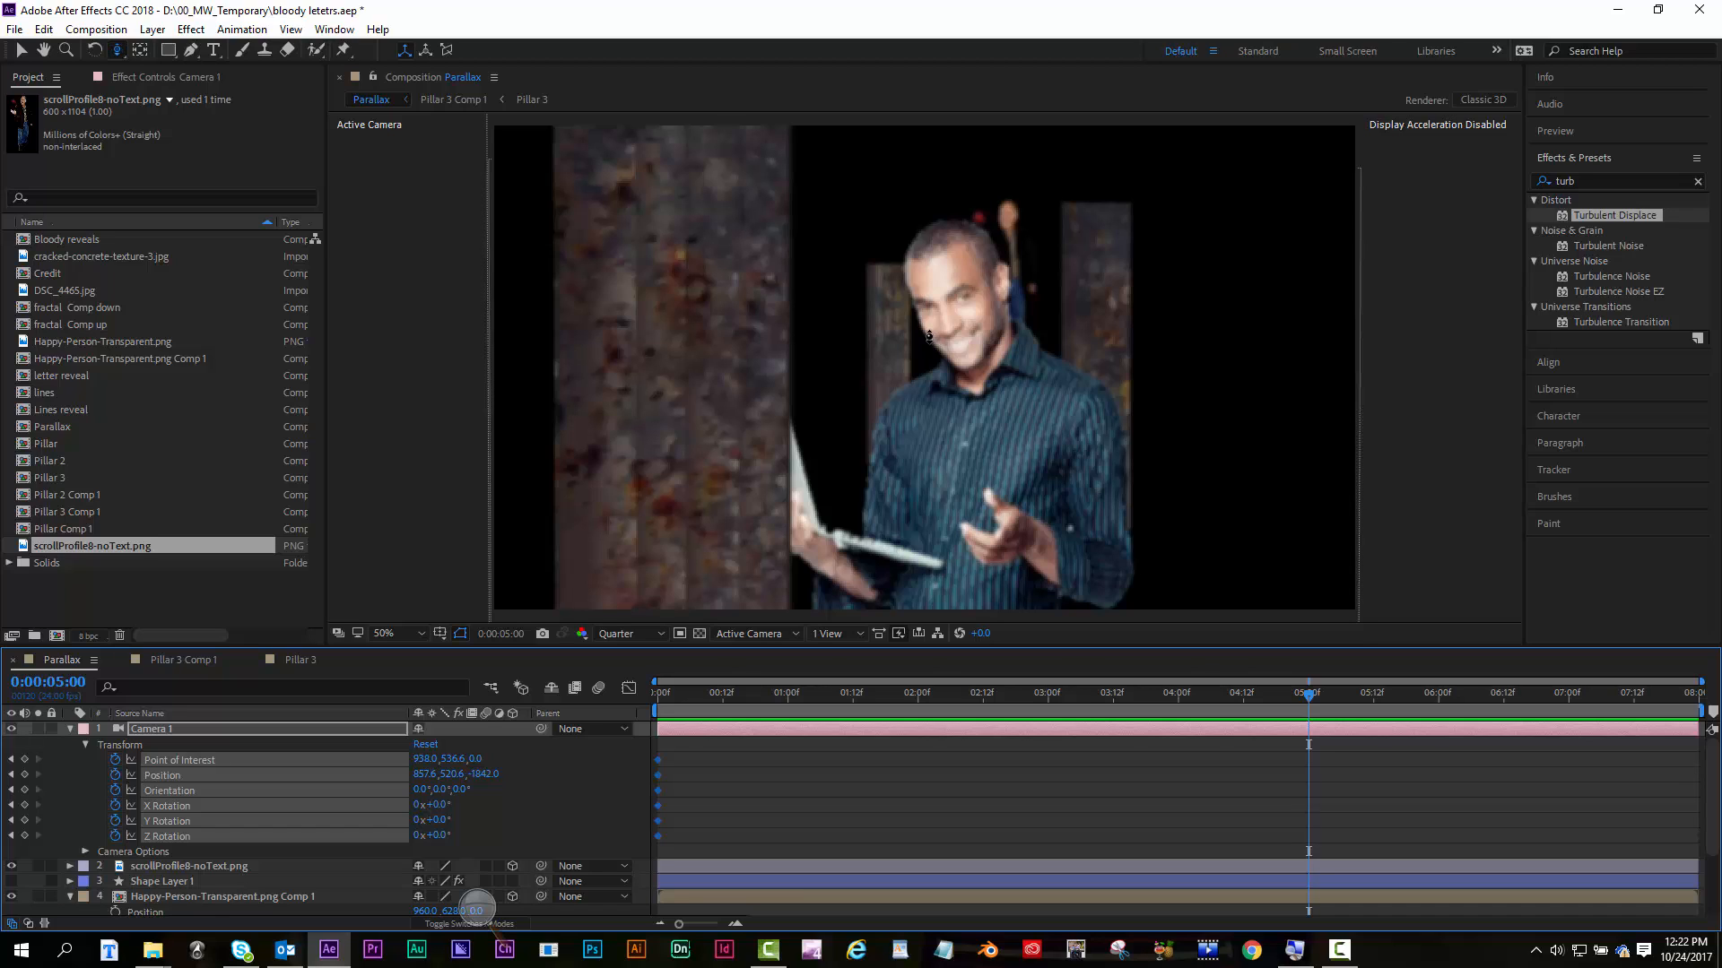
{"action": "left_click_drag", "start_coordinate": [933, 341], "coordinate": [891, 380]}
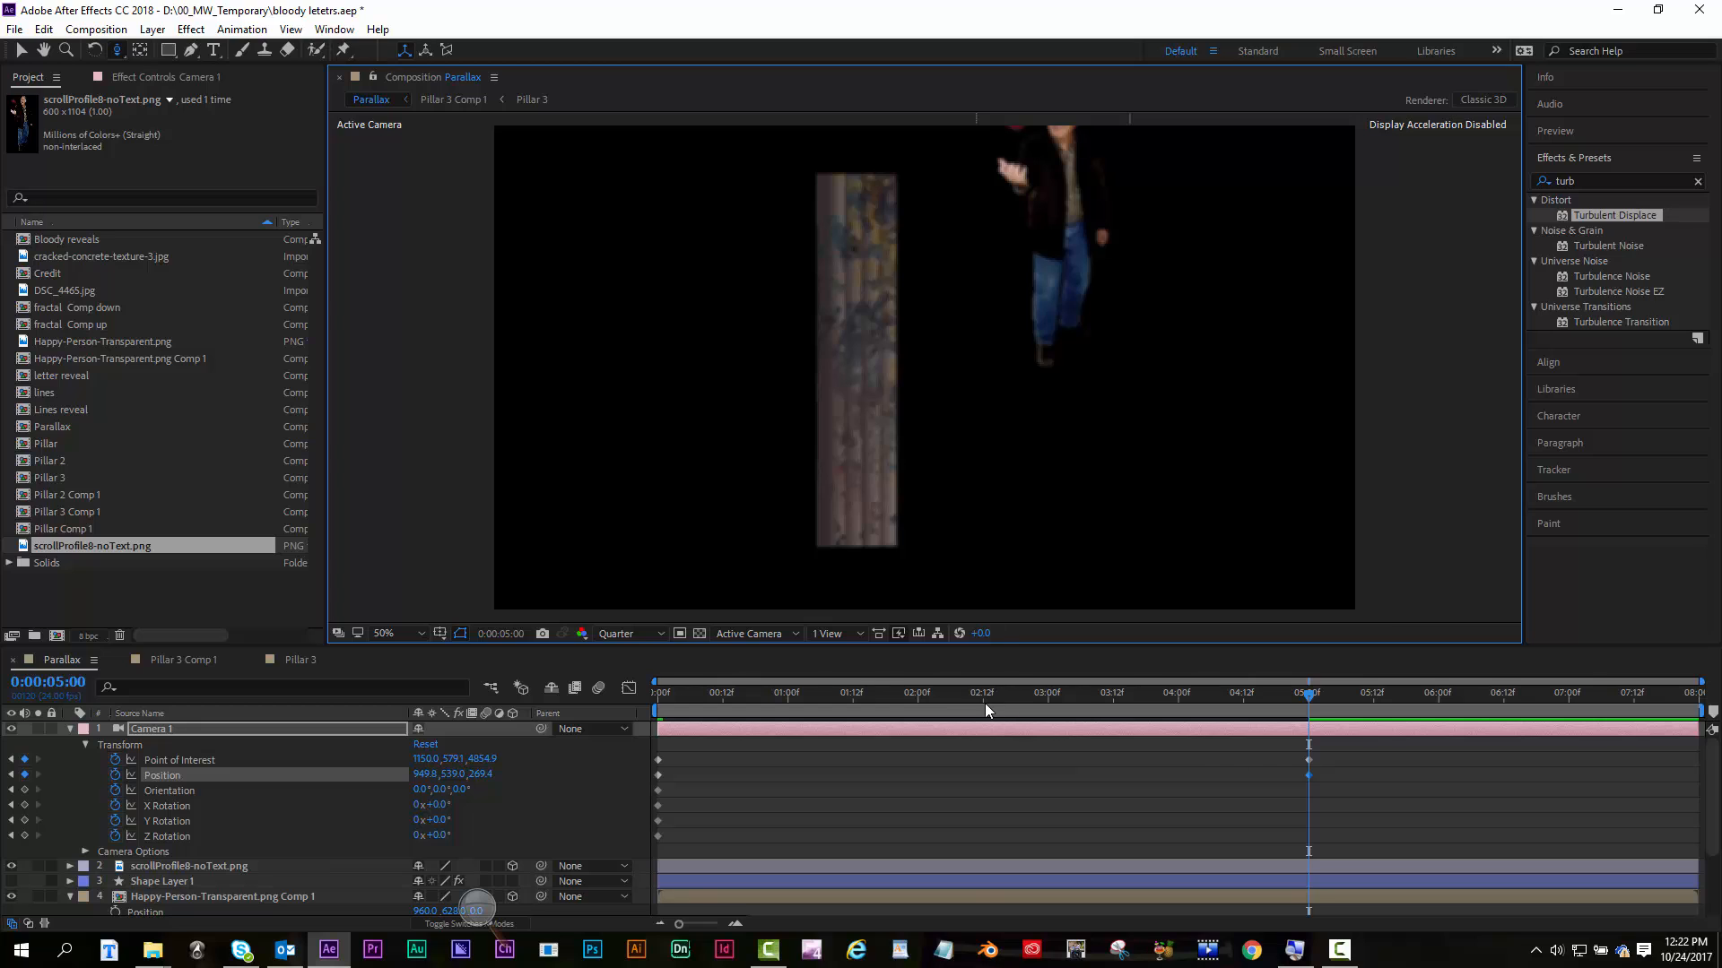
{"action": "left_click_drag", "start_coordinate": [984, 703], "coordinate": [631, 703]}
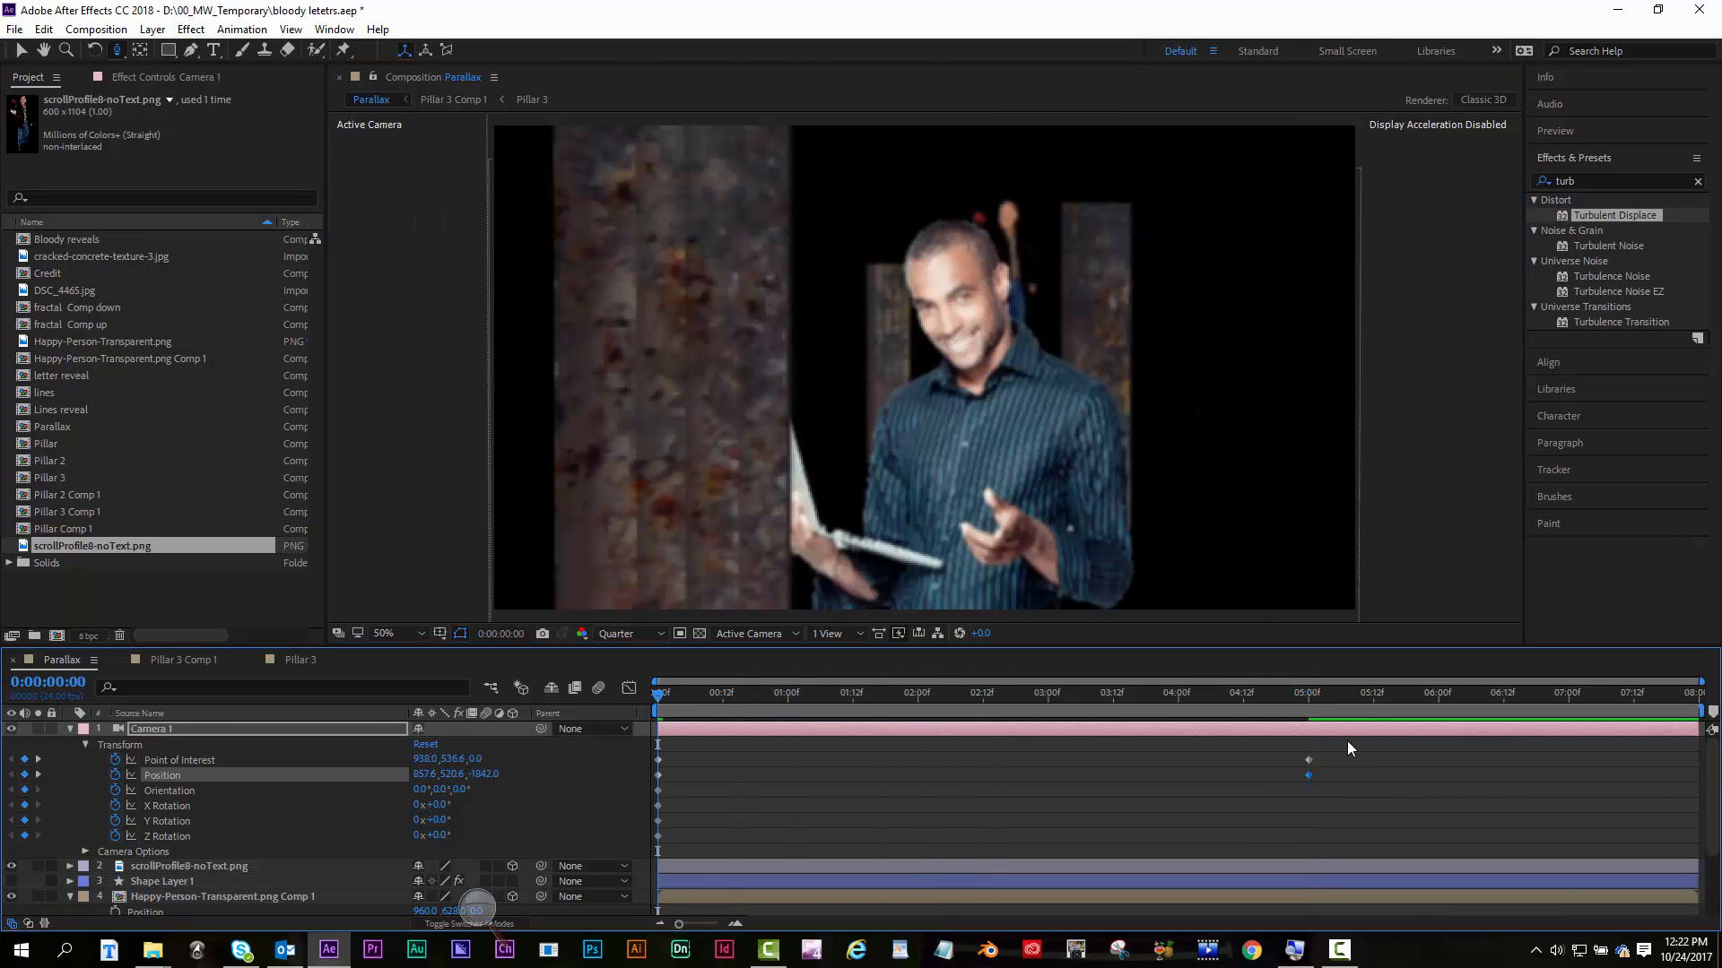
{"action": "left_click", "coordinate": [772, 825]}
{"action": "left_click_drag", "start_coordinate": [649, 840], "coordinate": [643, 845]}
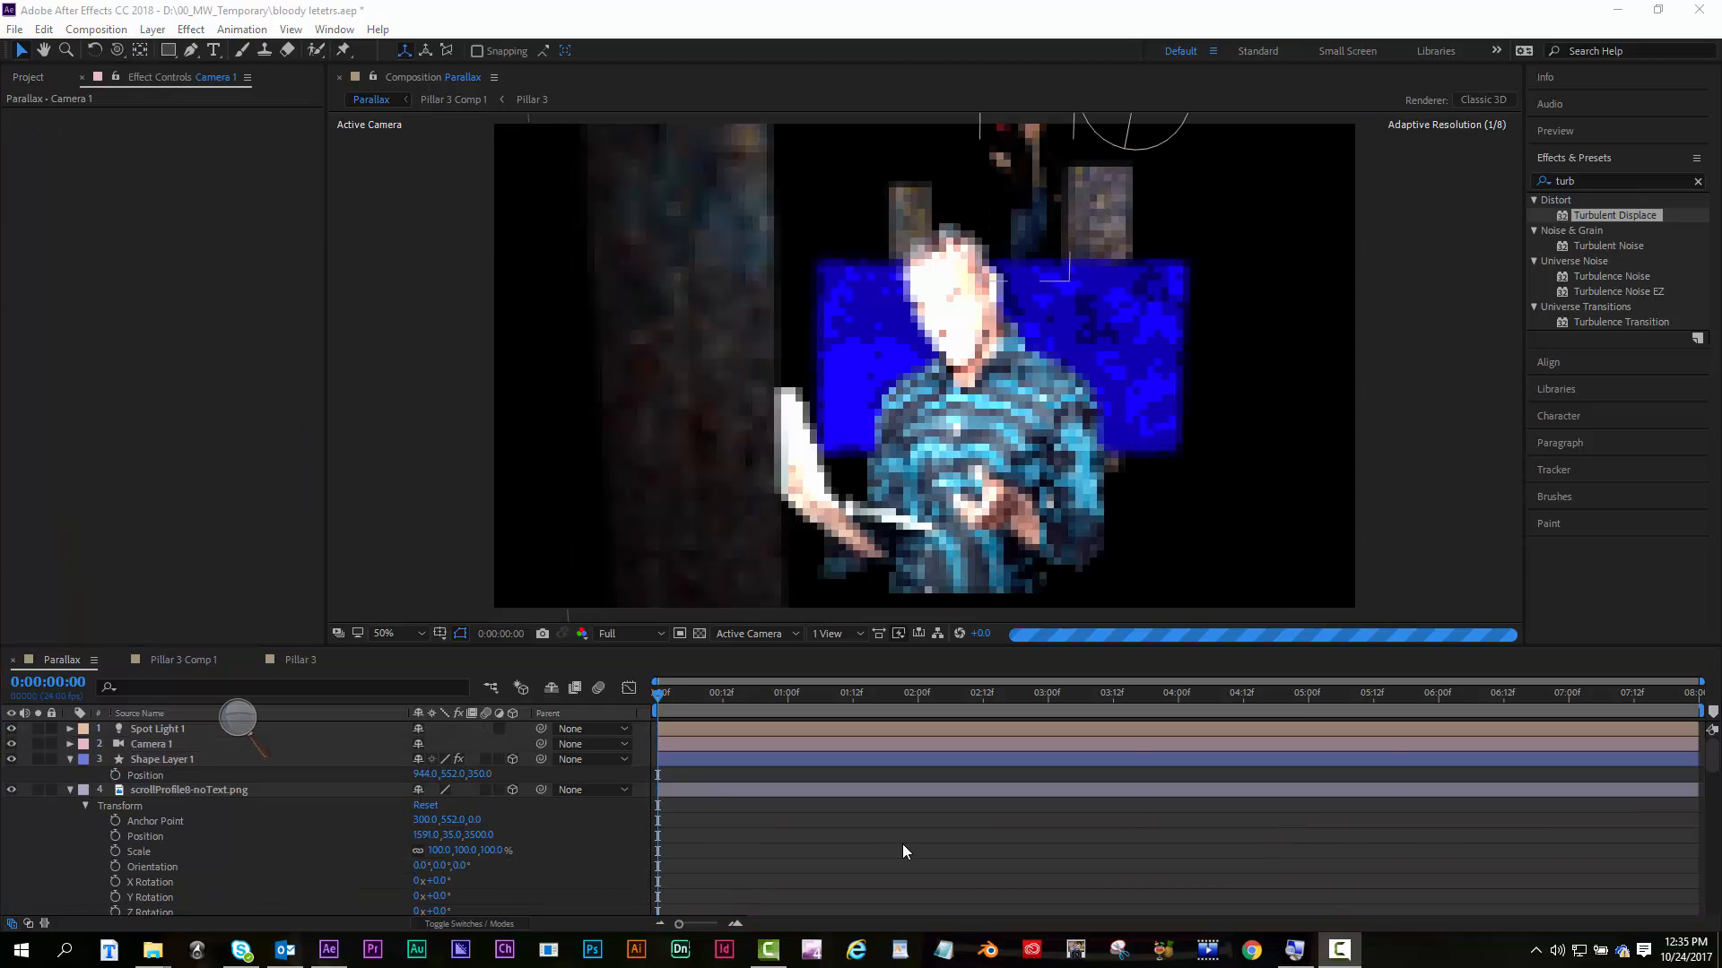
Select Spot Light 1 and switch the composition preview to a coarser Custom resolution
{"action": "left_click", "coordinate": [903, 846]}
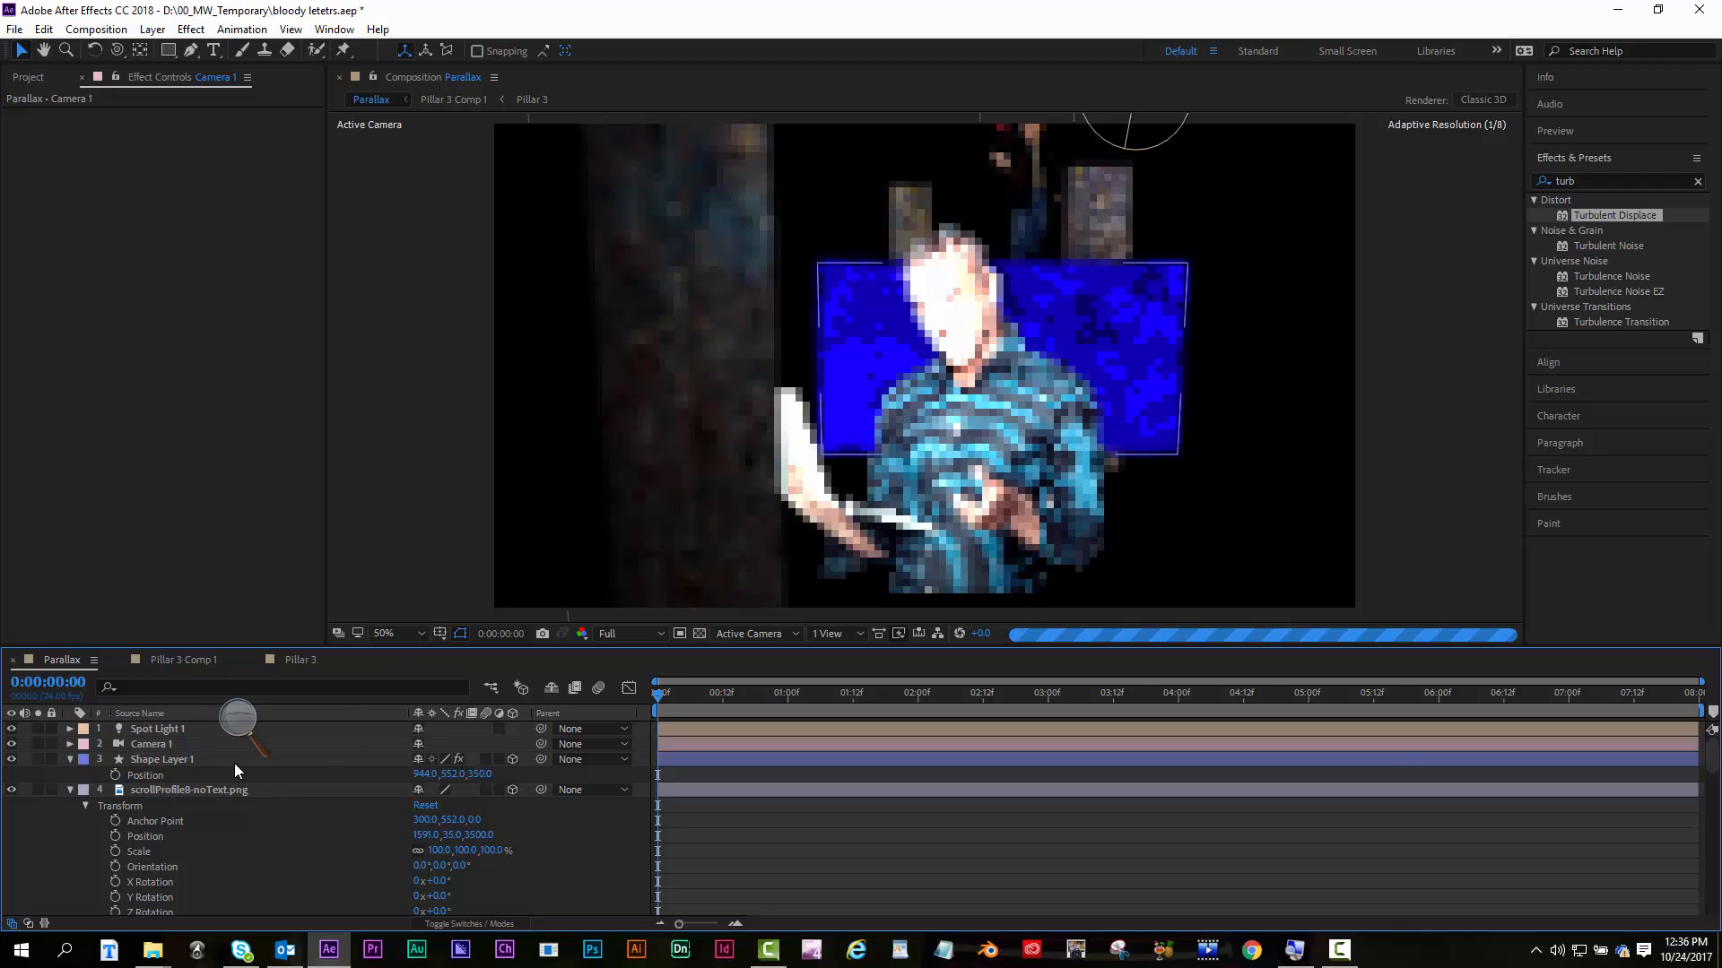
{"action": "left_click", "coordinate": [148, 729]}
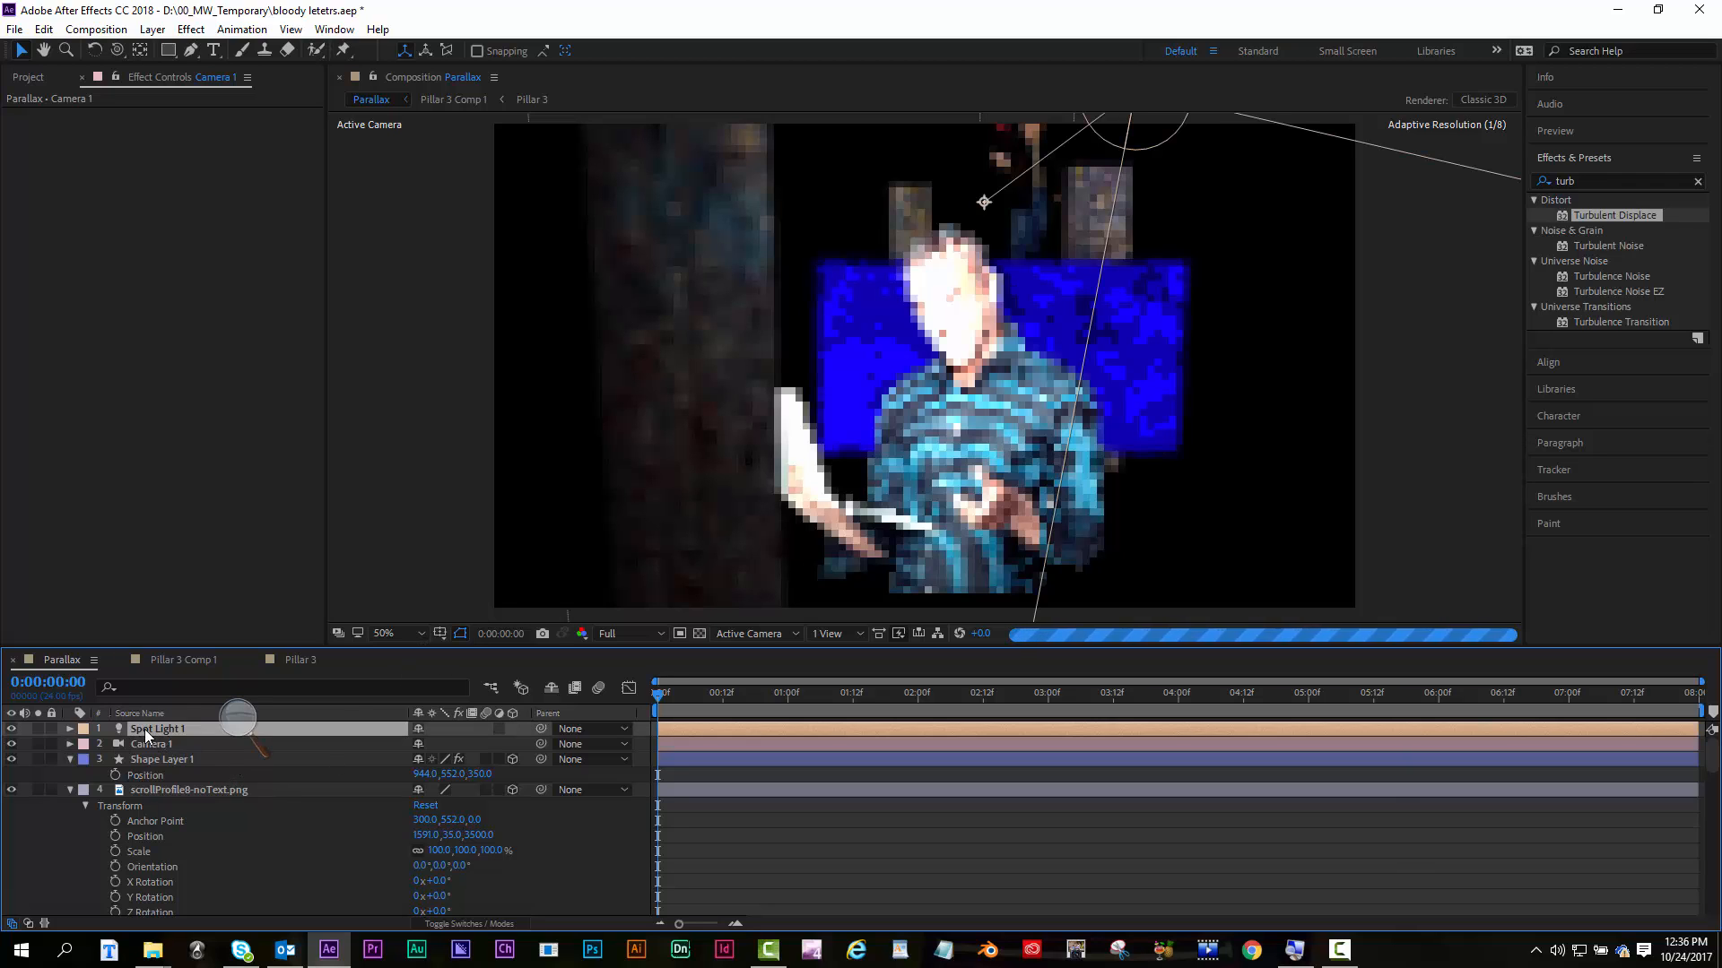
{"action": "left_click", "coordinate": [625, 639]}
{"action": "left_click", "coordinate": [638, 765]}
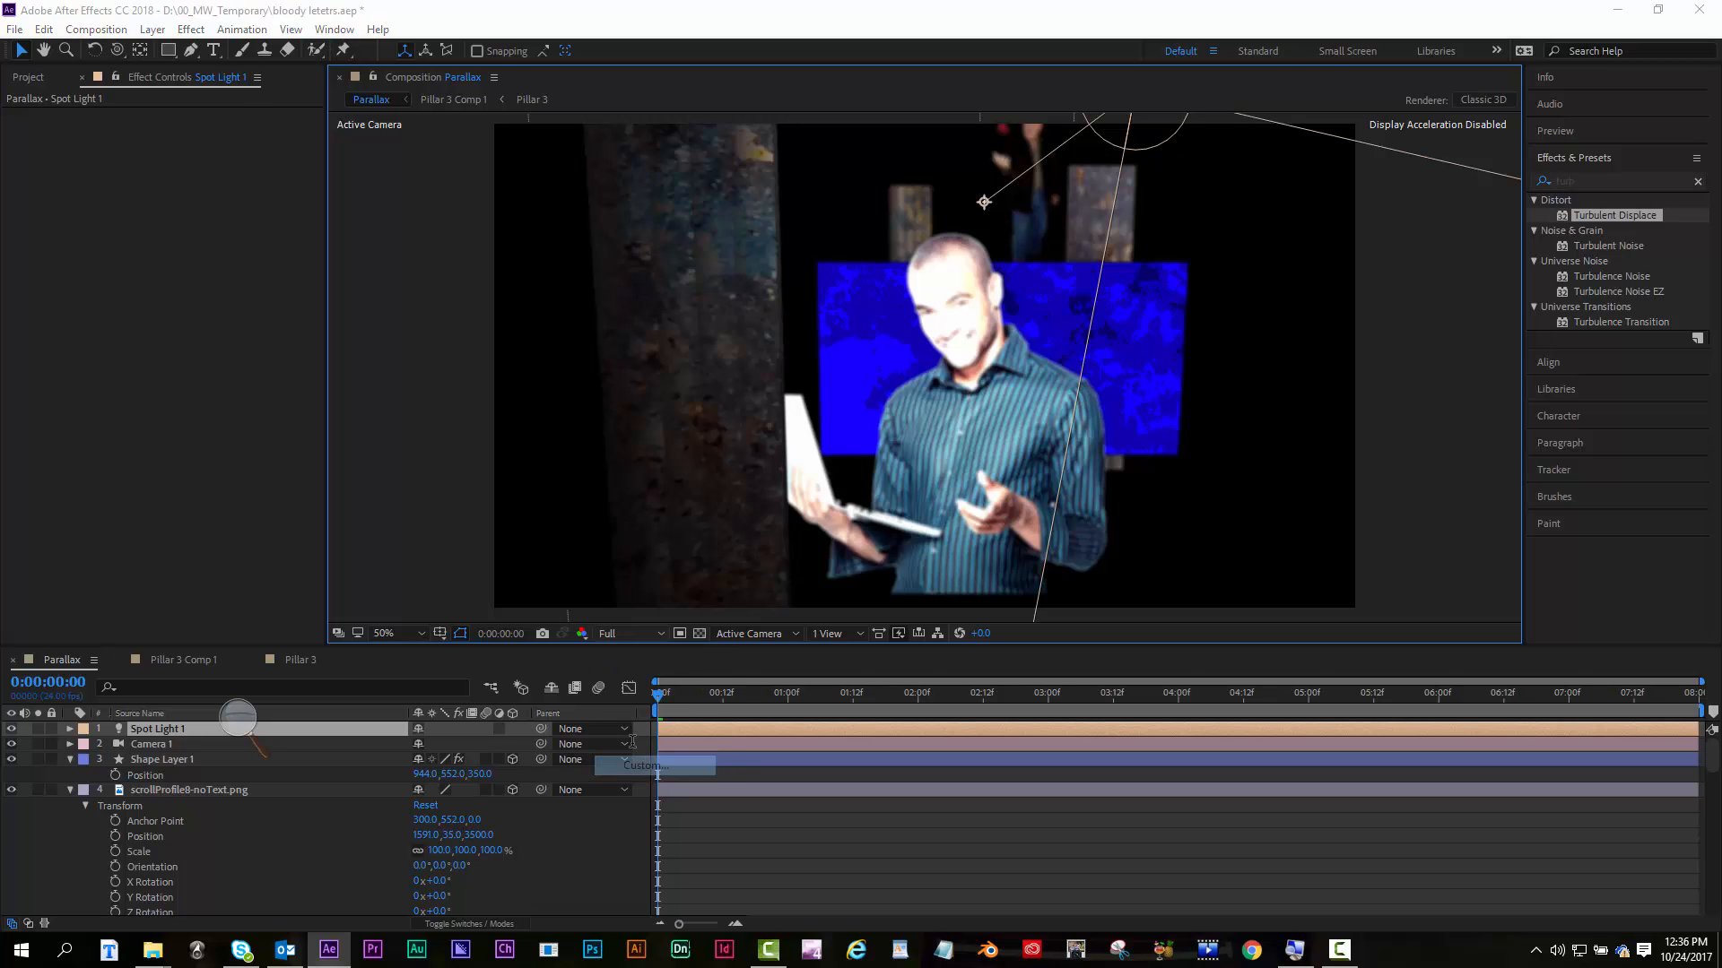
{"action": "left_click", "coordinate": [100, 109]}
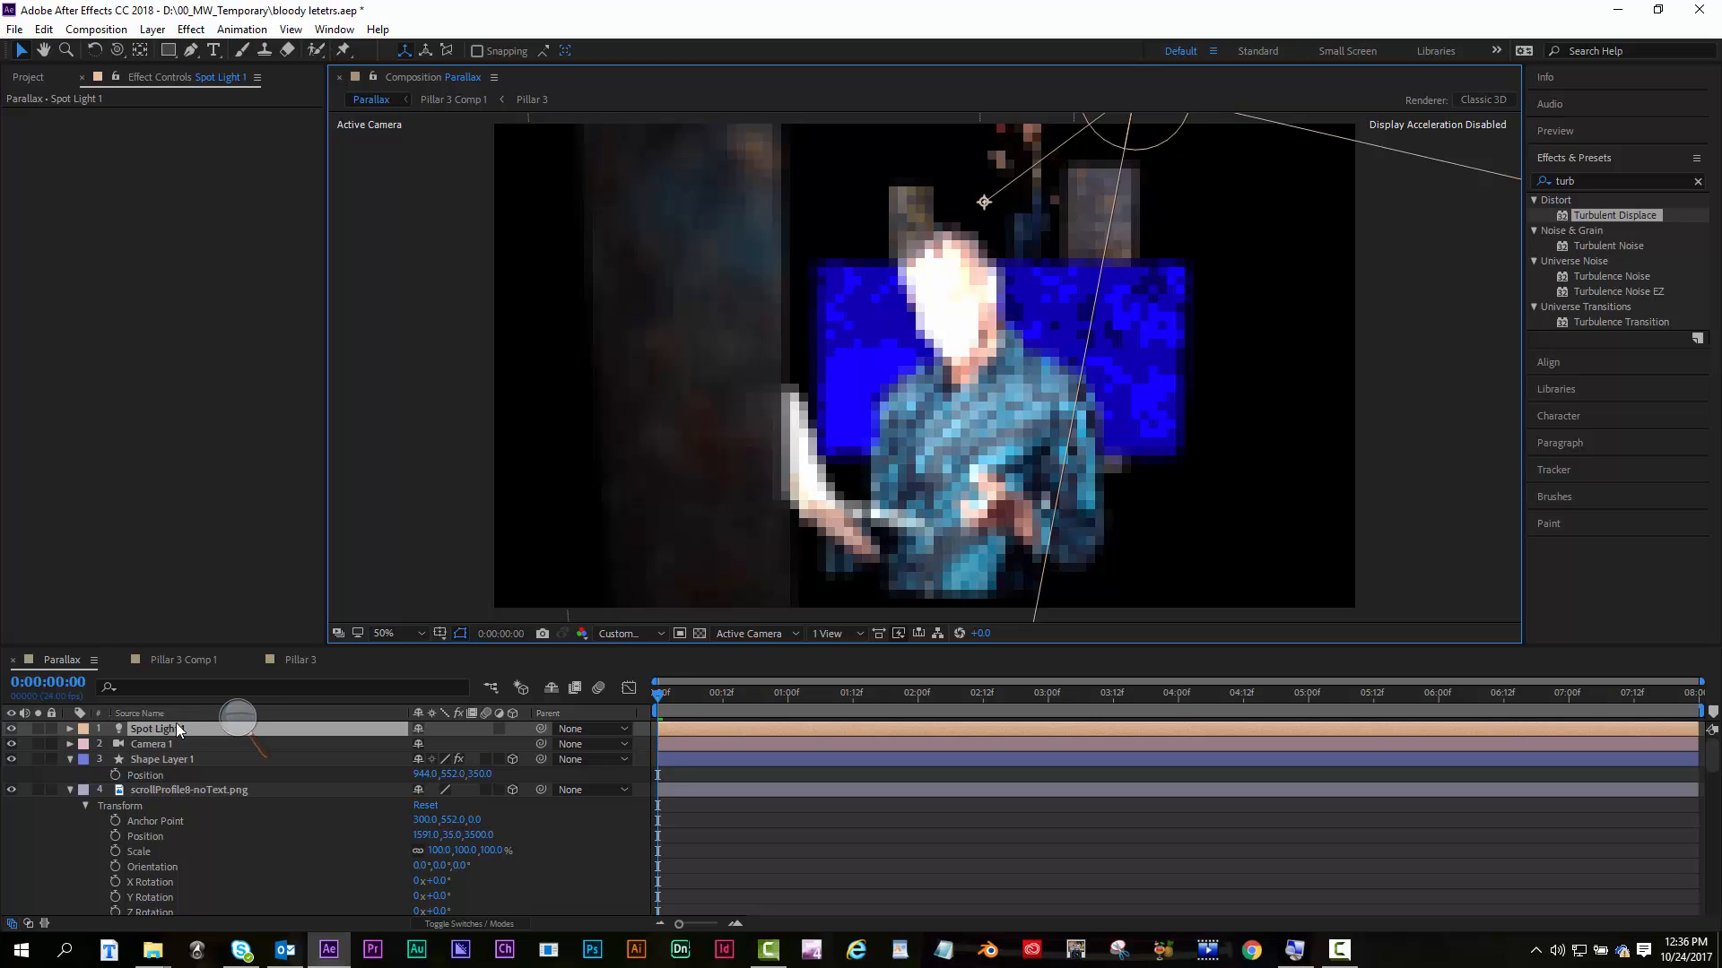
Examine the Light Options of Spot Light 1, including its intensity, cone, falloff and shadow settings
{"action": "left_click", "coordinate": [70, 729]}
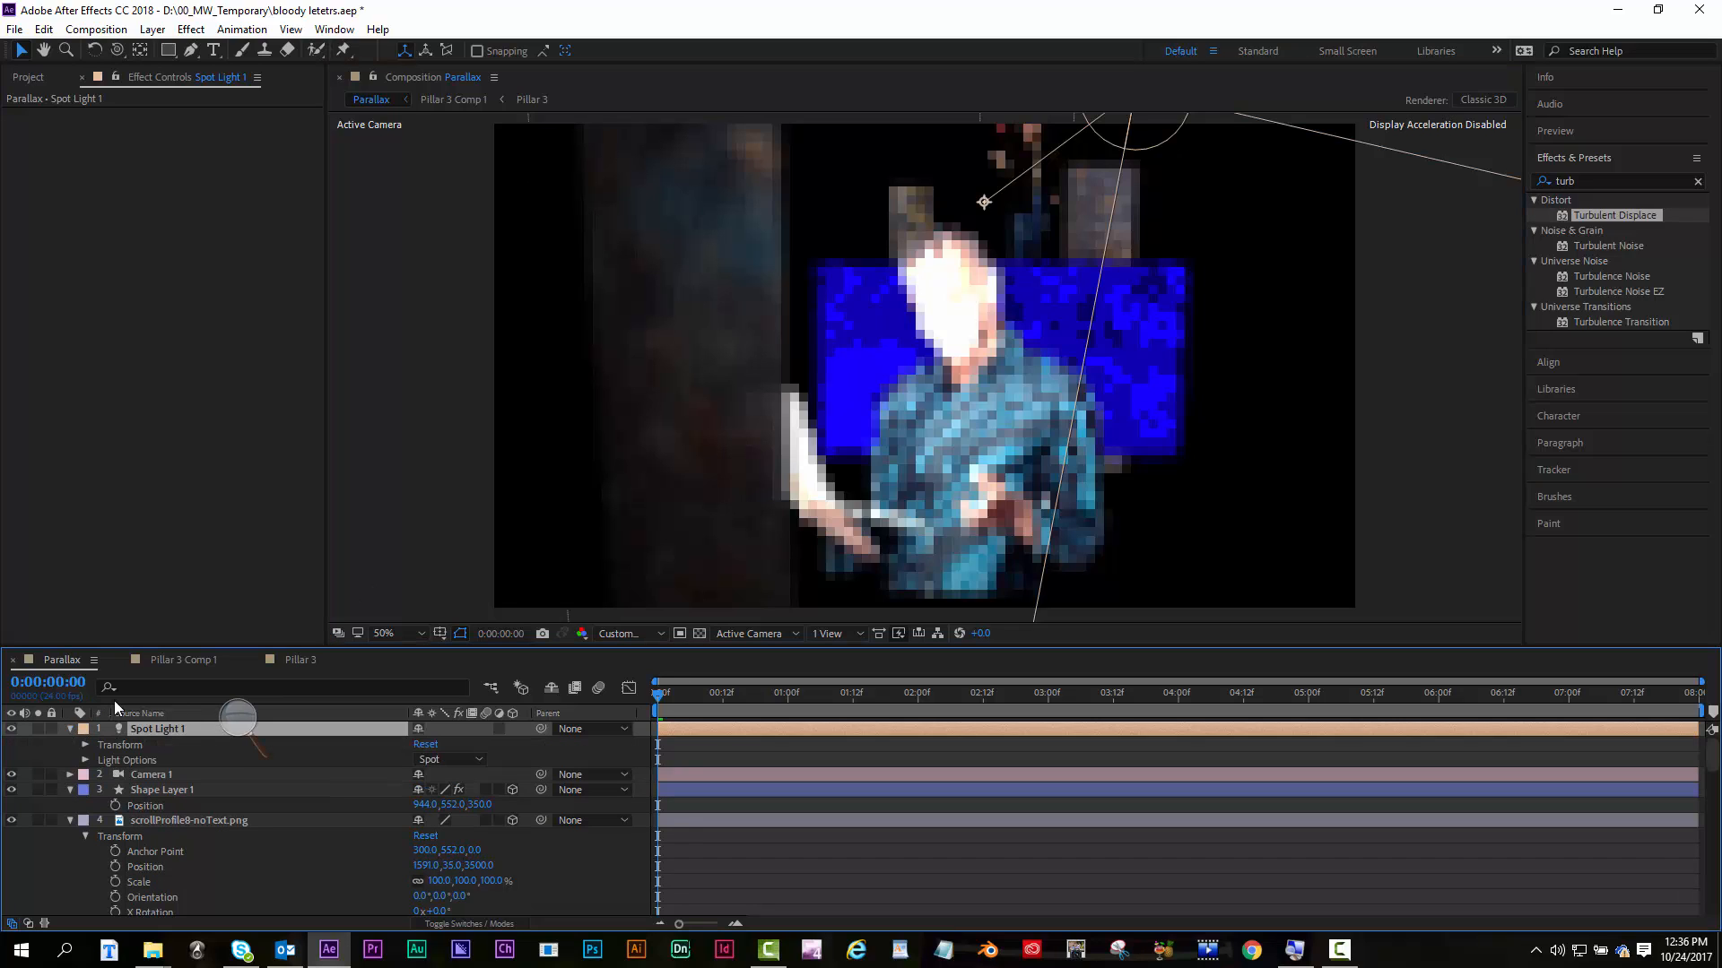
{"action": "left_click", "coordinate": [86, 760]}
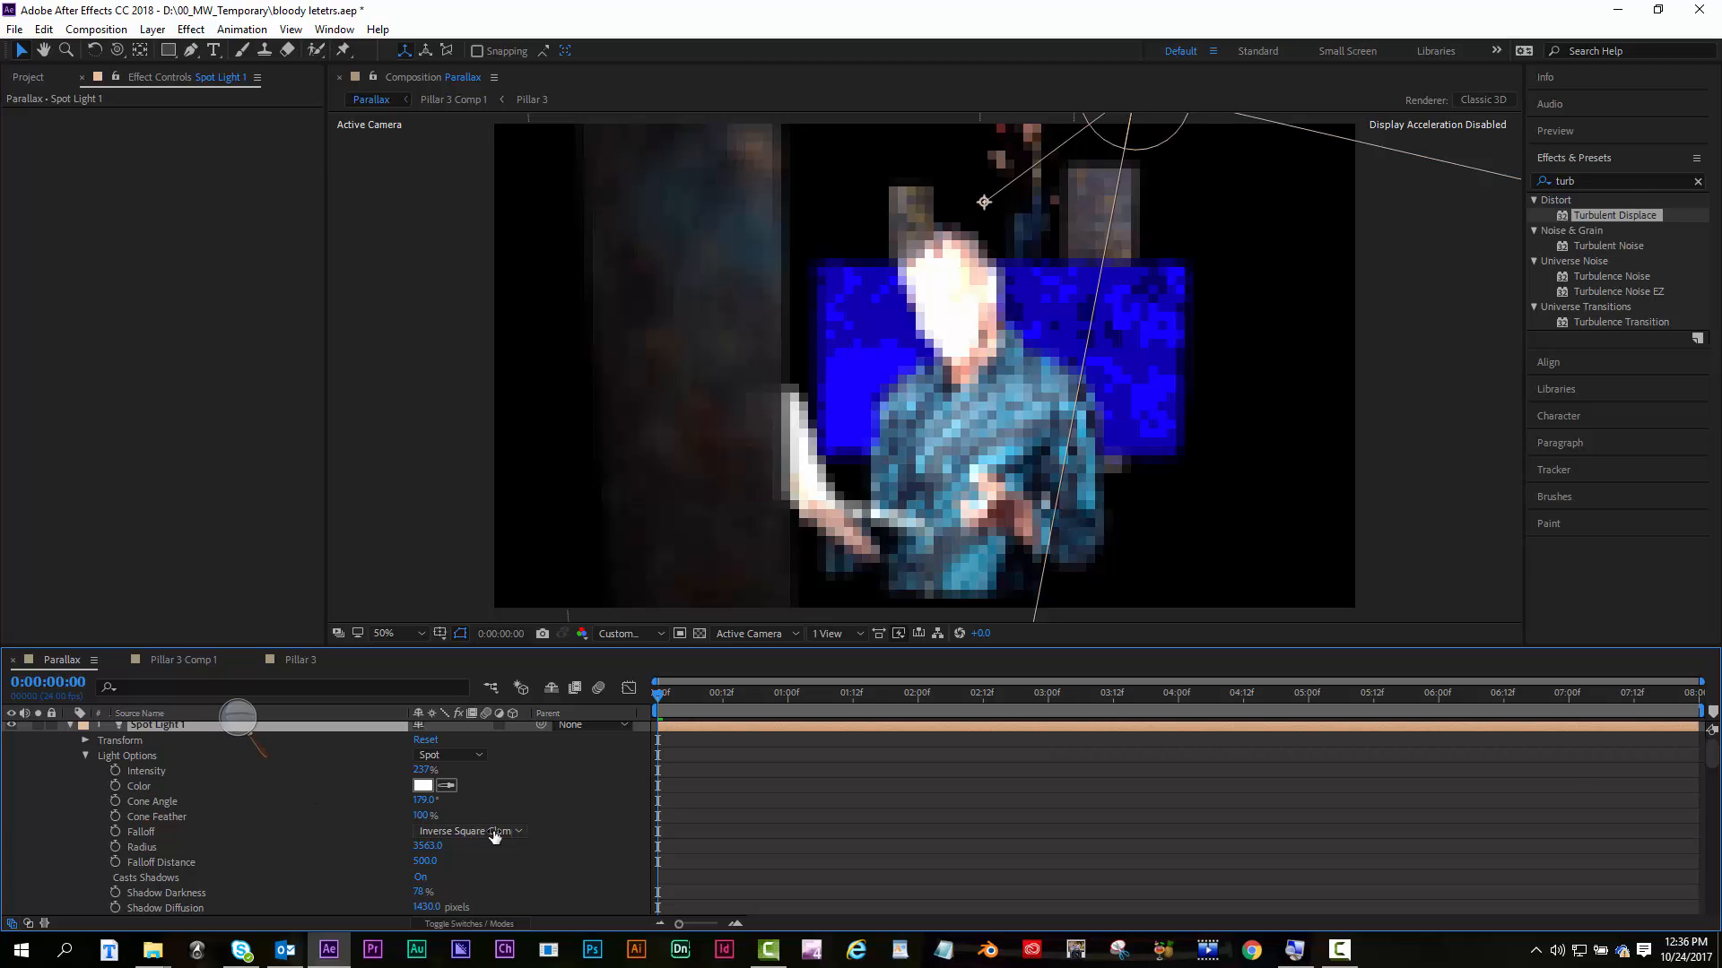
{"action": "scroll", "coordinate": [493, 834], "scroll_direction": "down", "scroll_amount": 2}
{"action": "scroll", "coordinate": [492, 834], "scroll_direction": "up", "scroll_amount": 3}
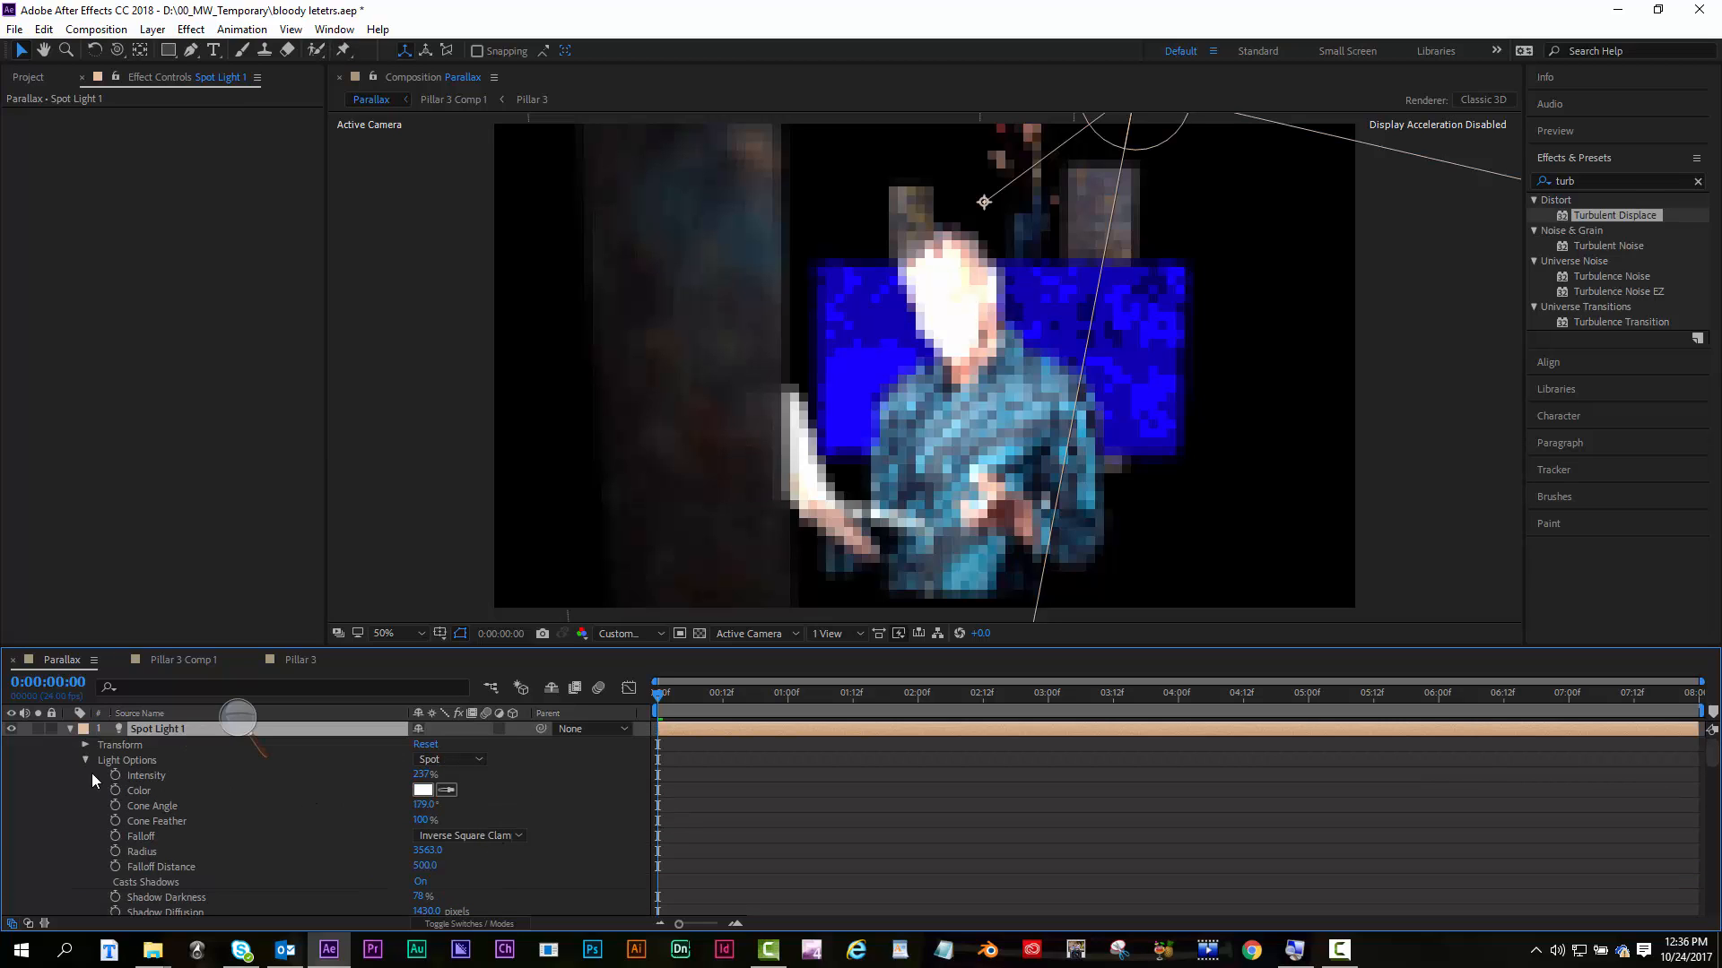
{"action": "left_click", "coordinate": [72, 728]}
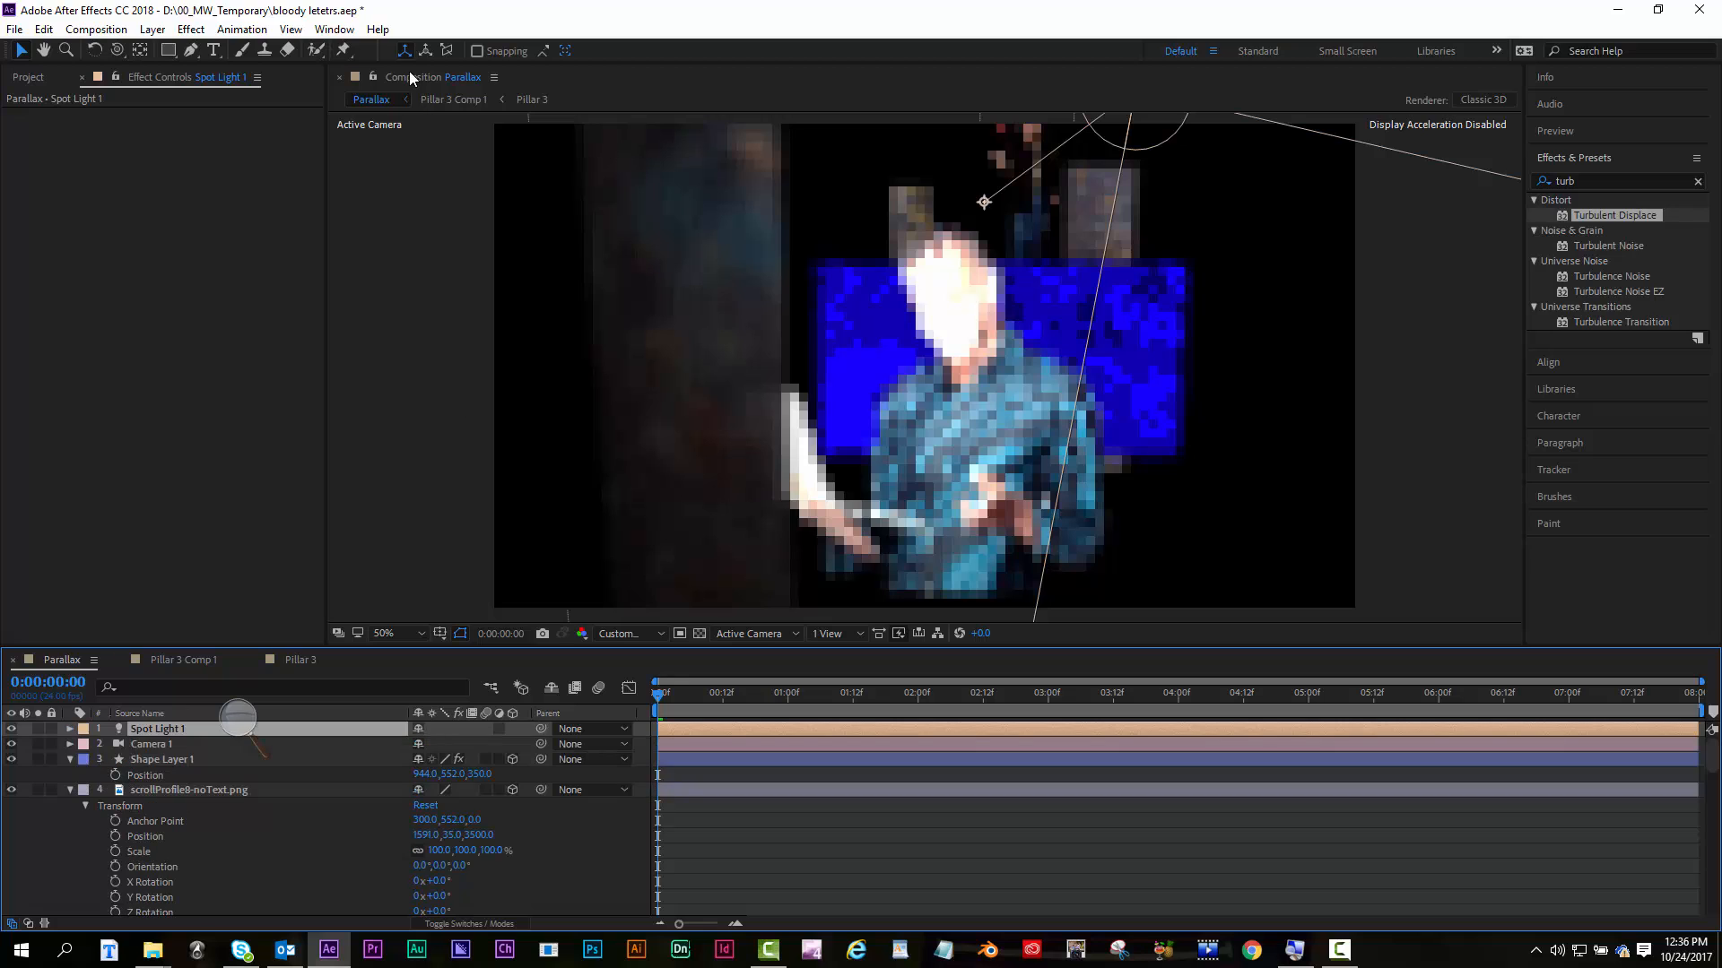
Add a second spot light with 237% intensity and a 179° cone angle, and place it beside the laptop man's shoulder over the blue shape
{"action": "left_click", "coordinate": [153, 30]}
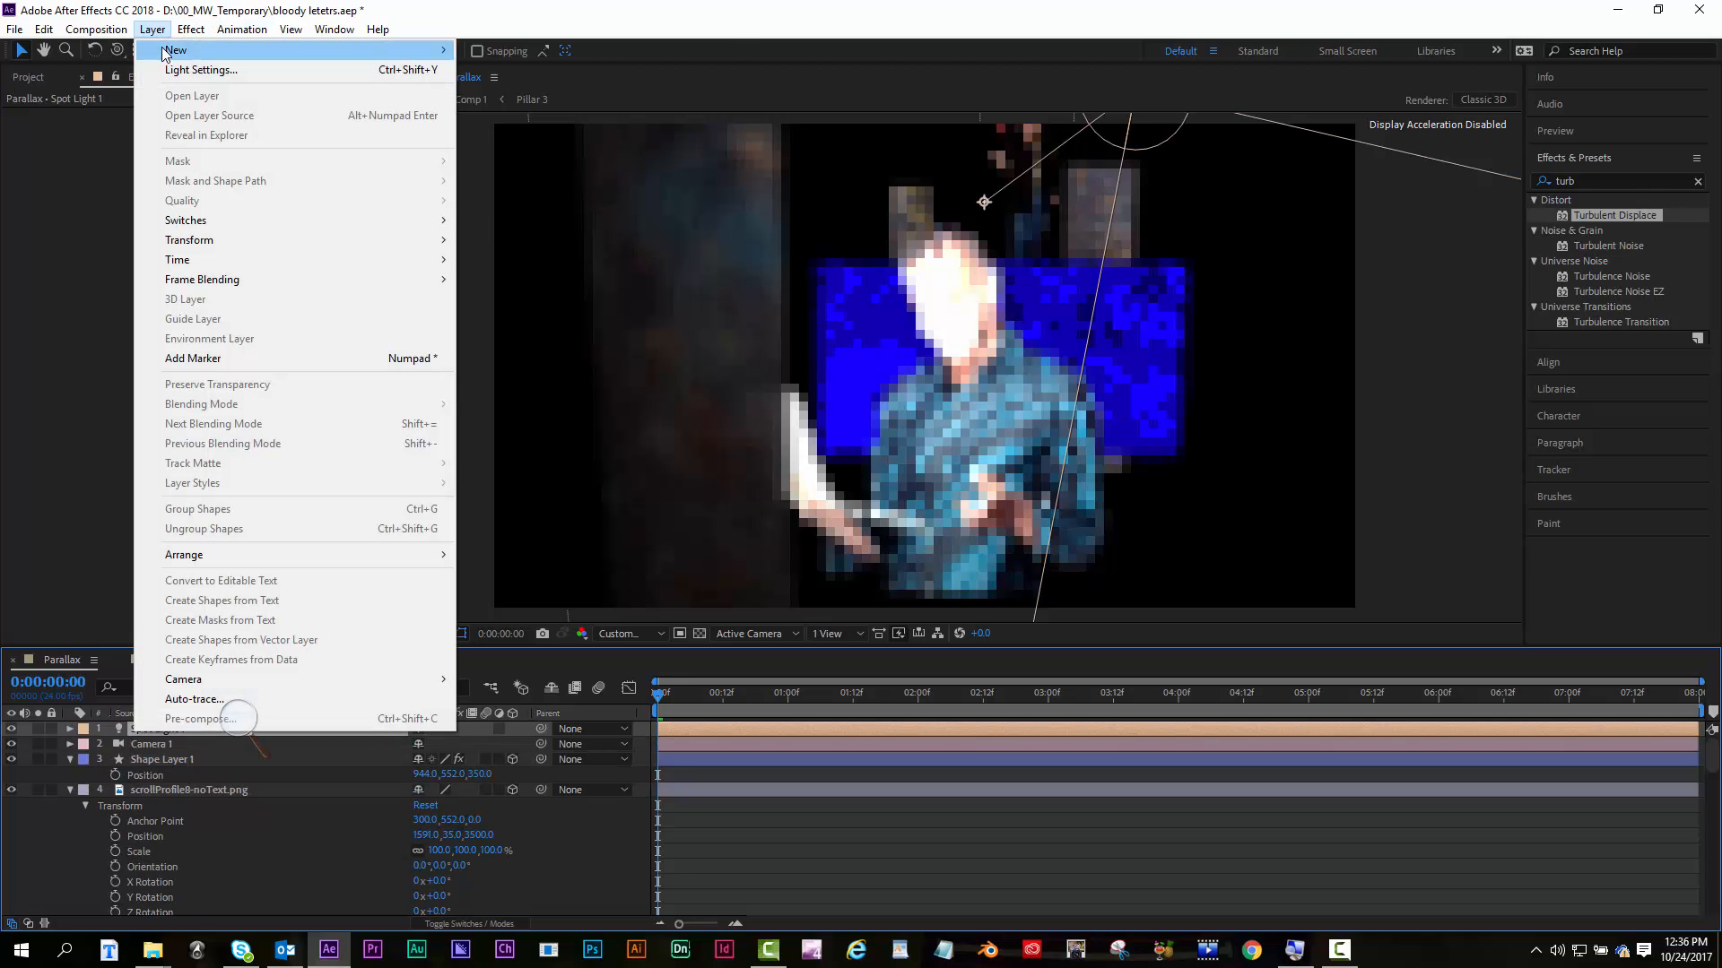
{"action": "mouse_move", "coordinate": [168, 52]}
{"action": "left_click", "coordinate": [532, 89]}
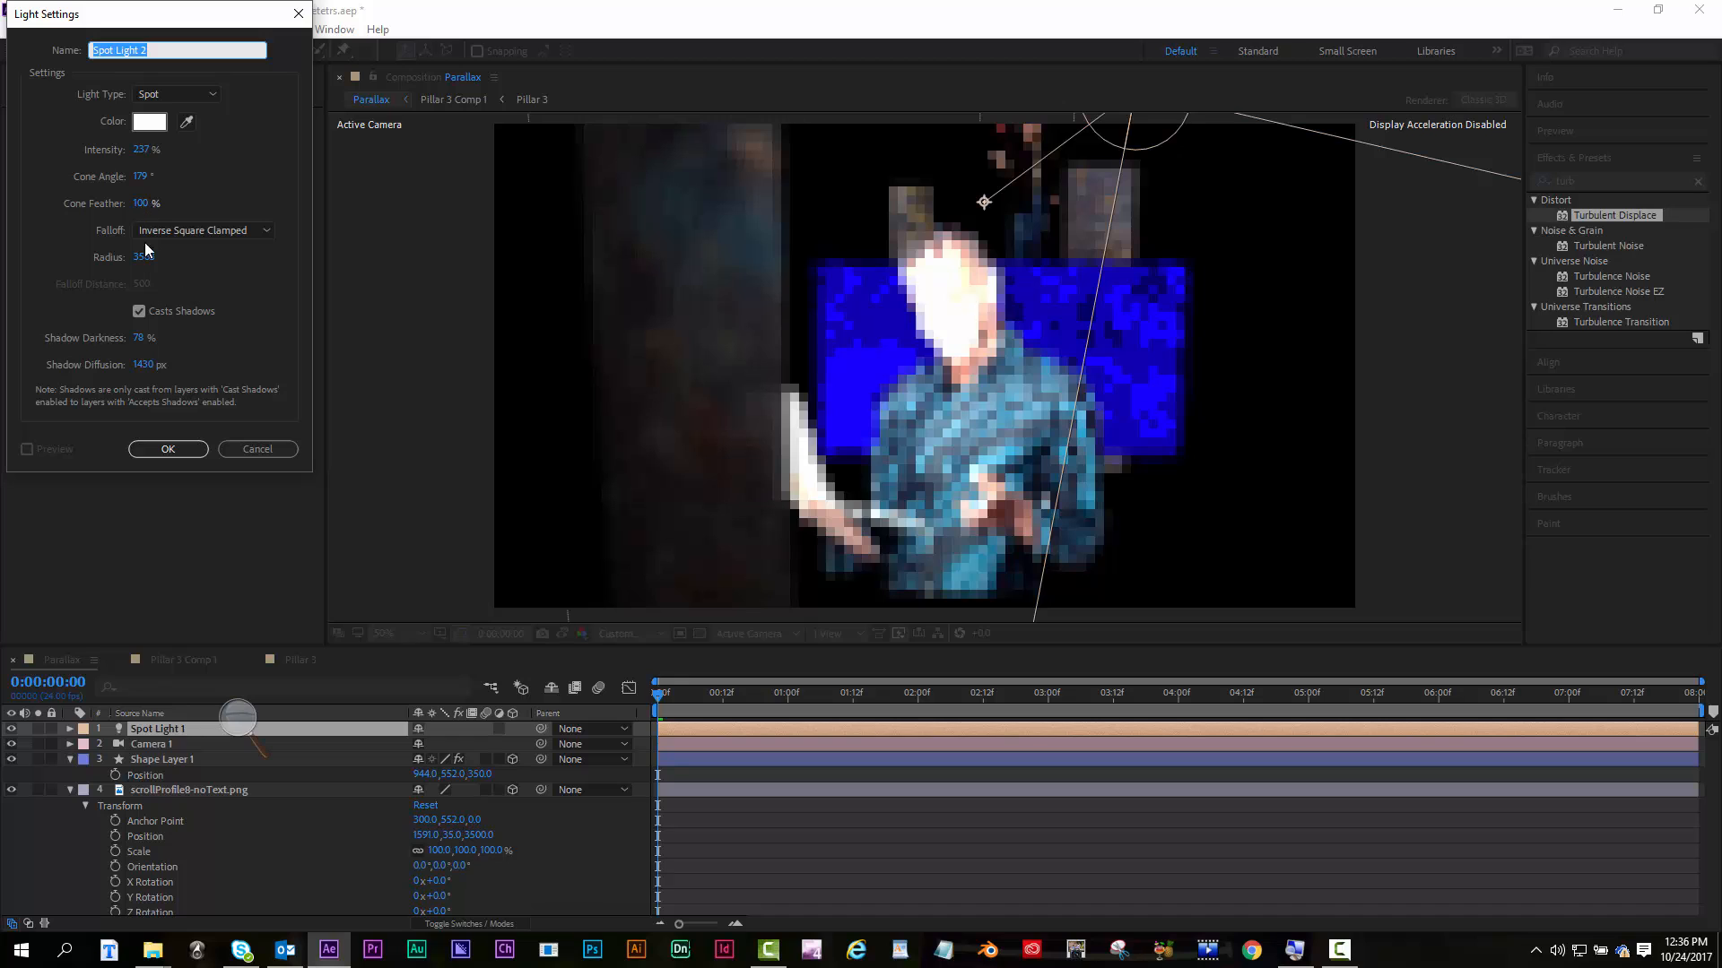
{"action": "left_click", "coordinate": [170, 449]}
{"action": "left_click_drag", "start_coordinate": [990, 375], "coordinate": [1306, 351]}
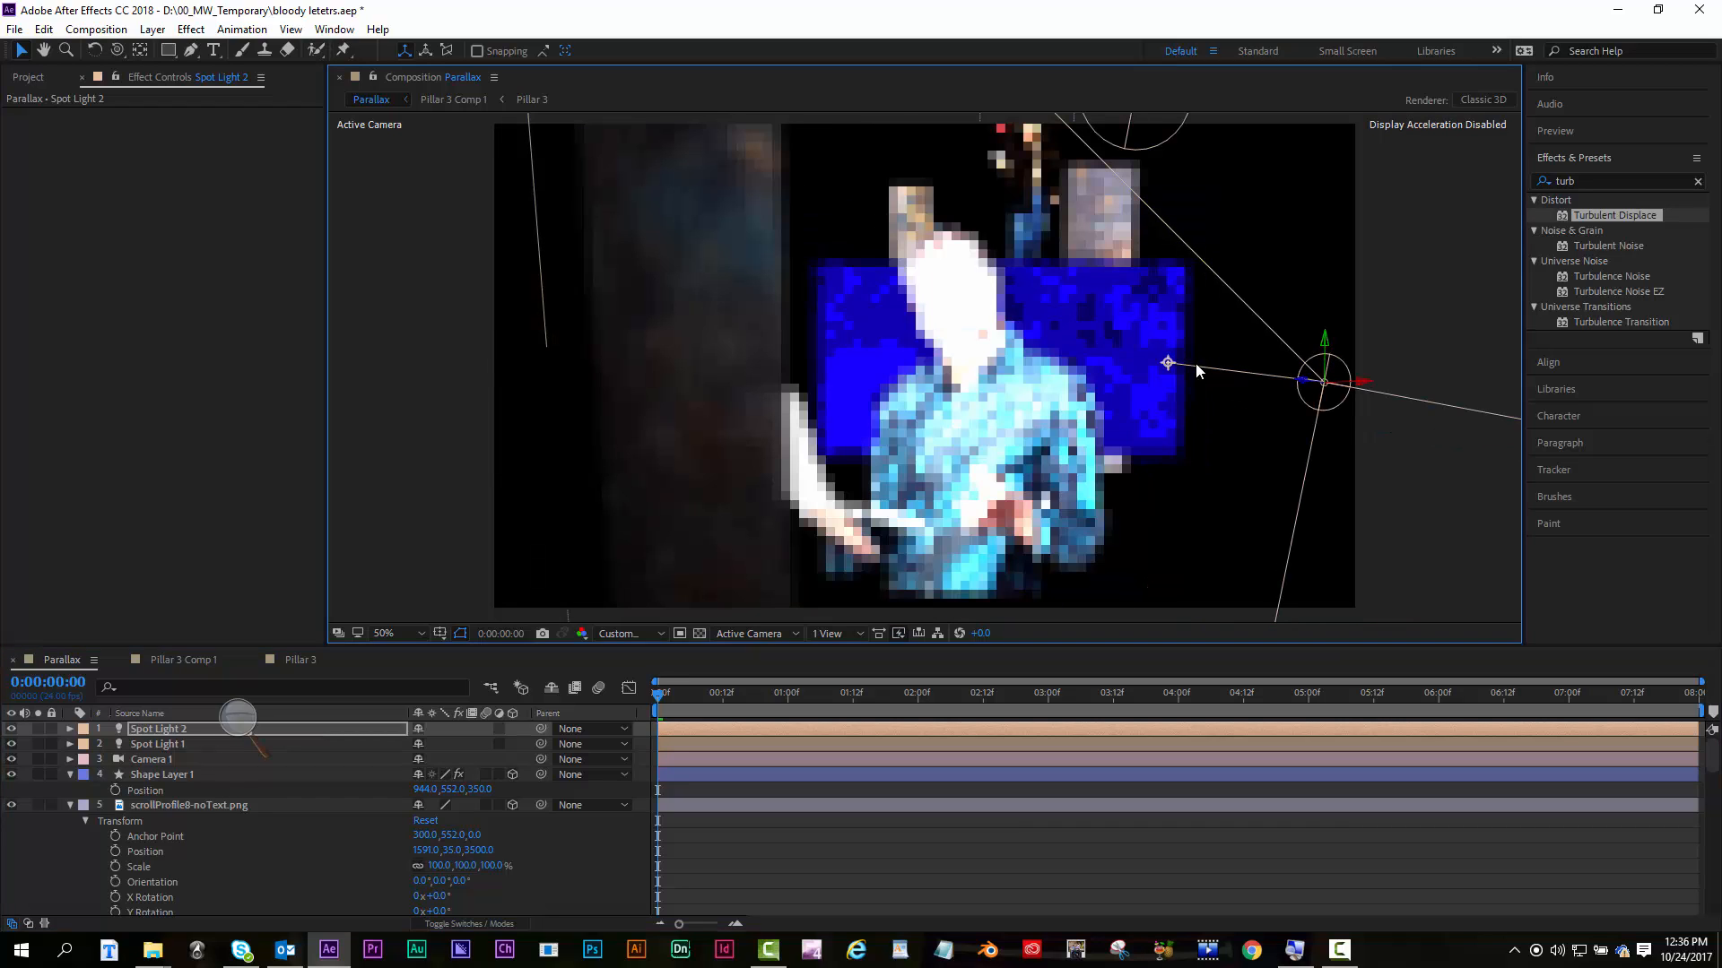
{"action": "left_click_drag", "start_coordinate": [1169, 363], "coordinate": [768, 352]}
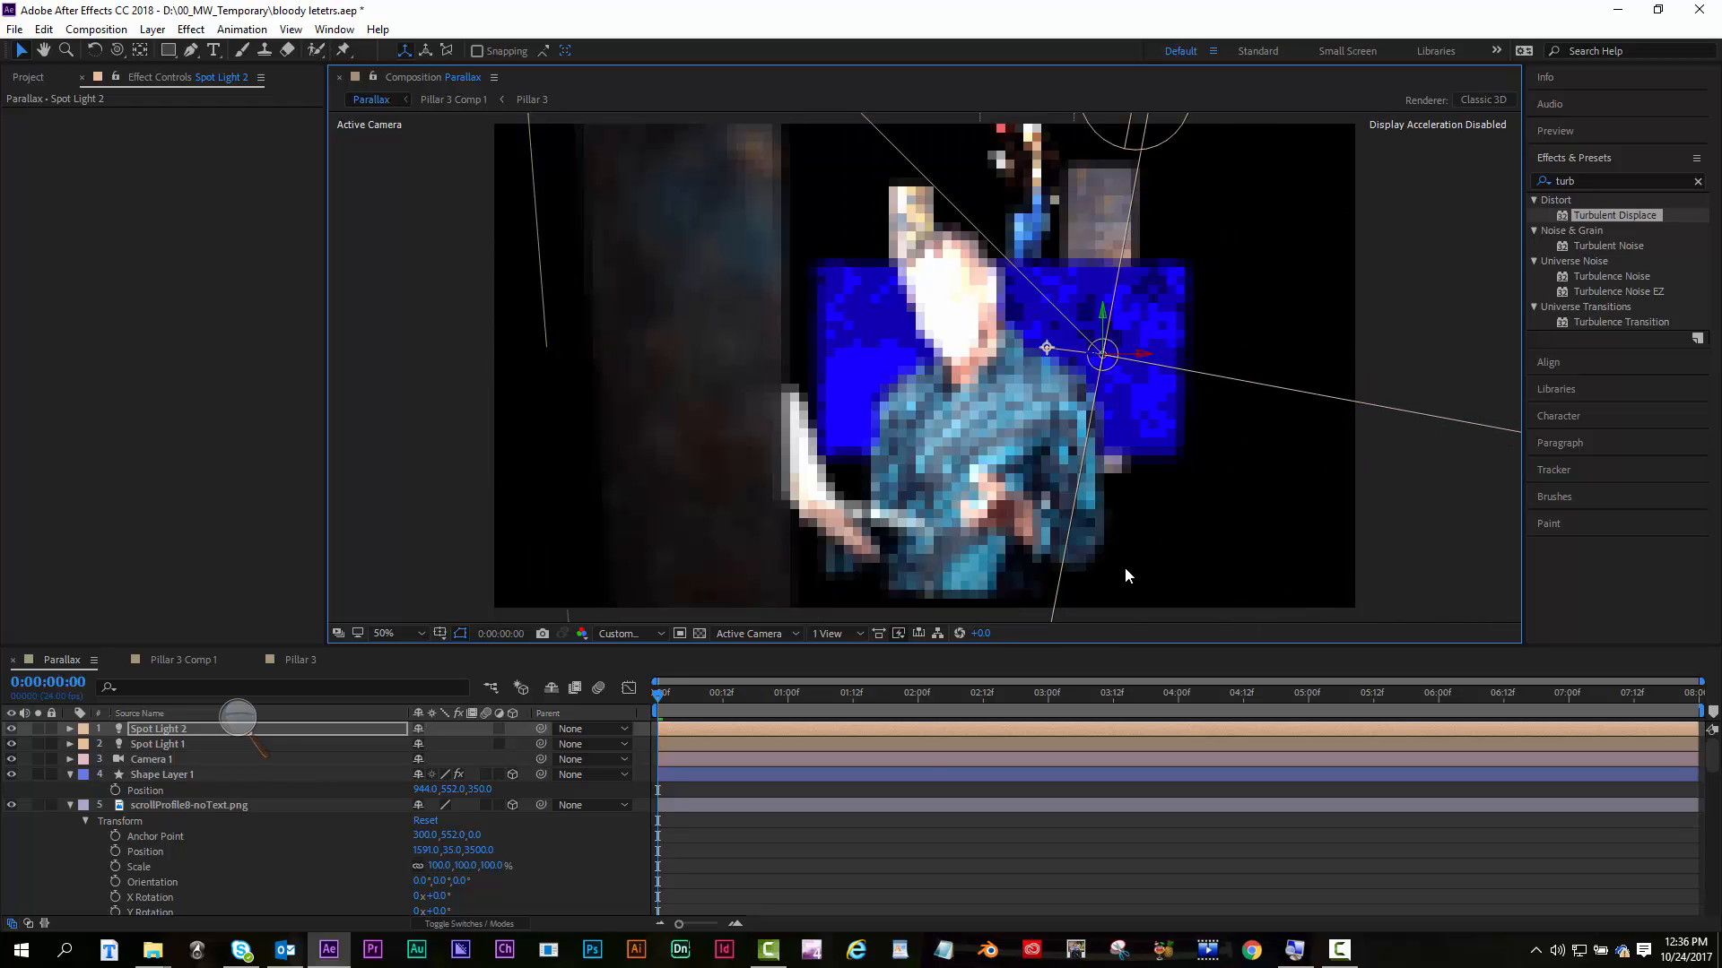
{"action": "left_click", "coordinate": [890, 859]}
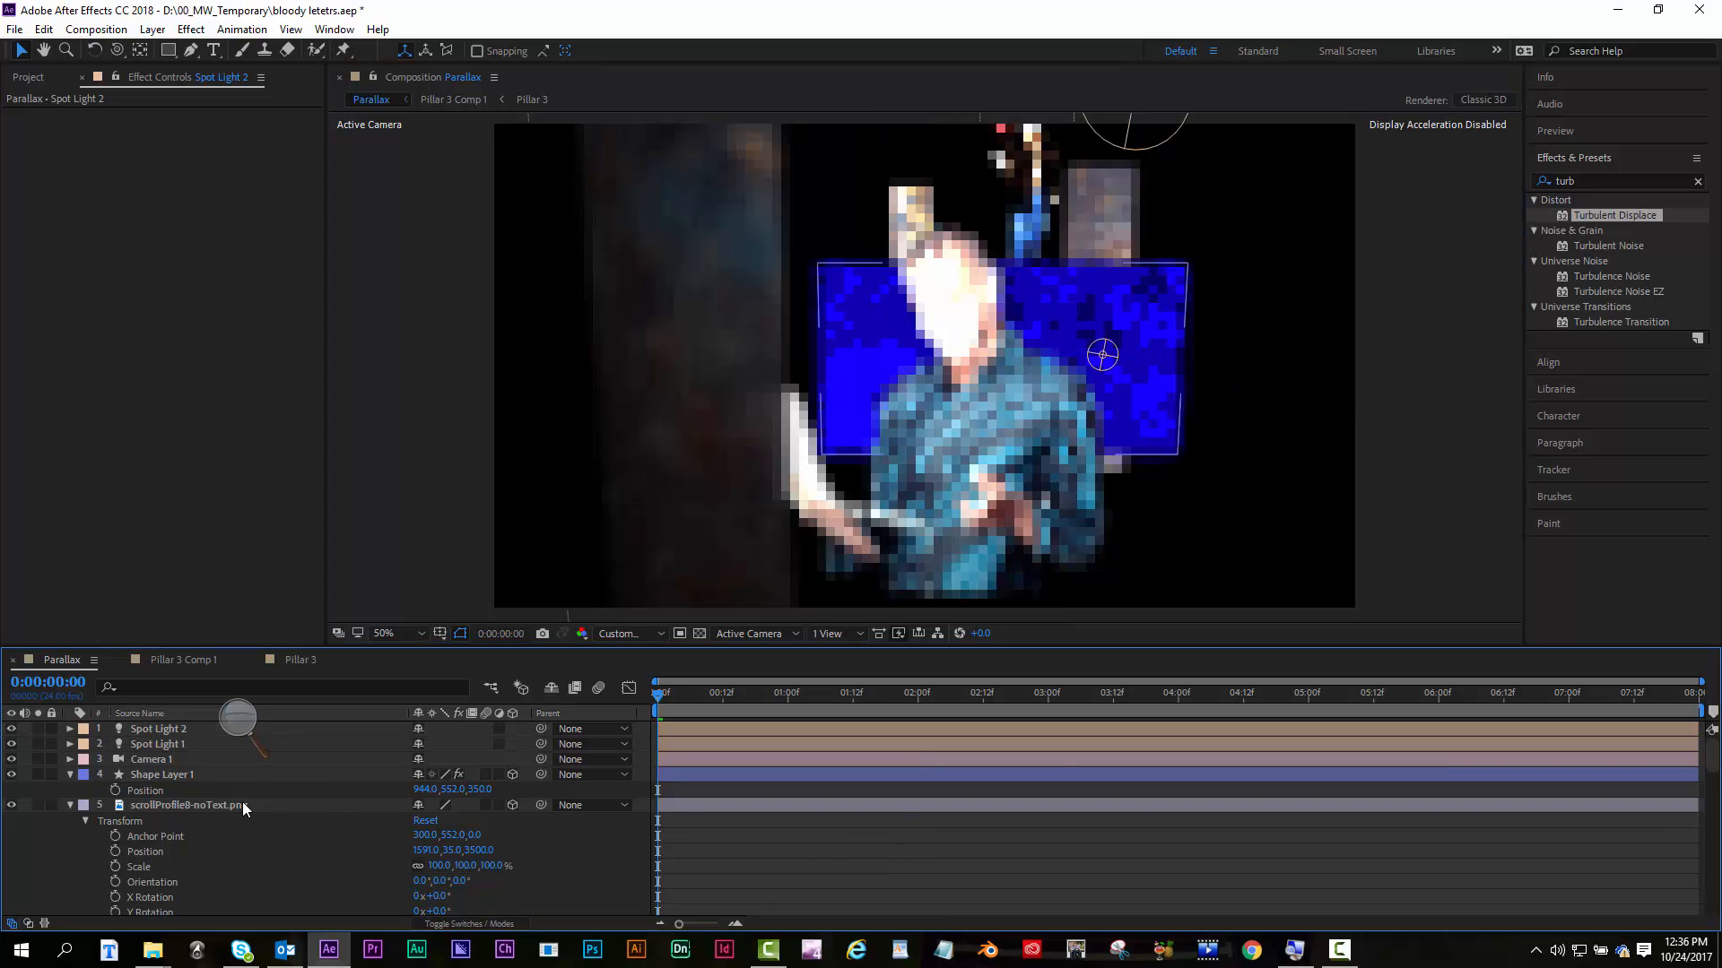
Examine the Material Options of the Pillar Comp 1 layer to see how it casts and accepts shadows and lights
{"action": "left_click", "coordinate": [189, 804]}
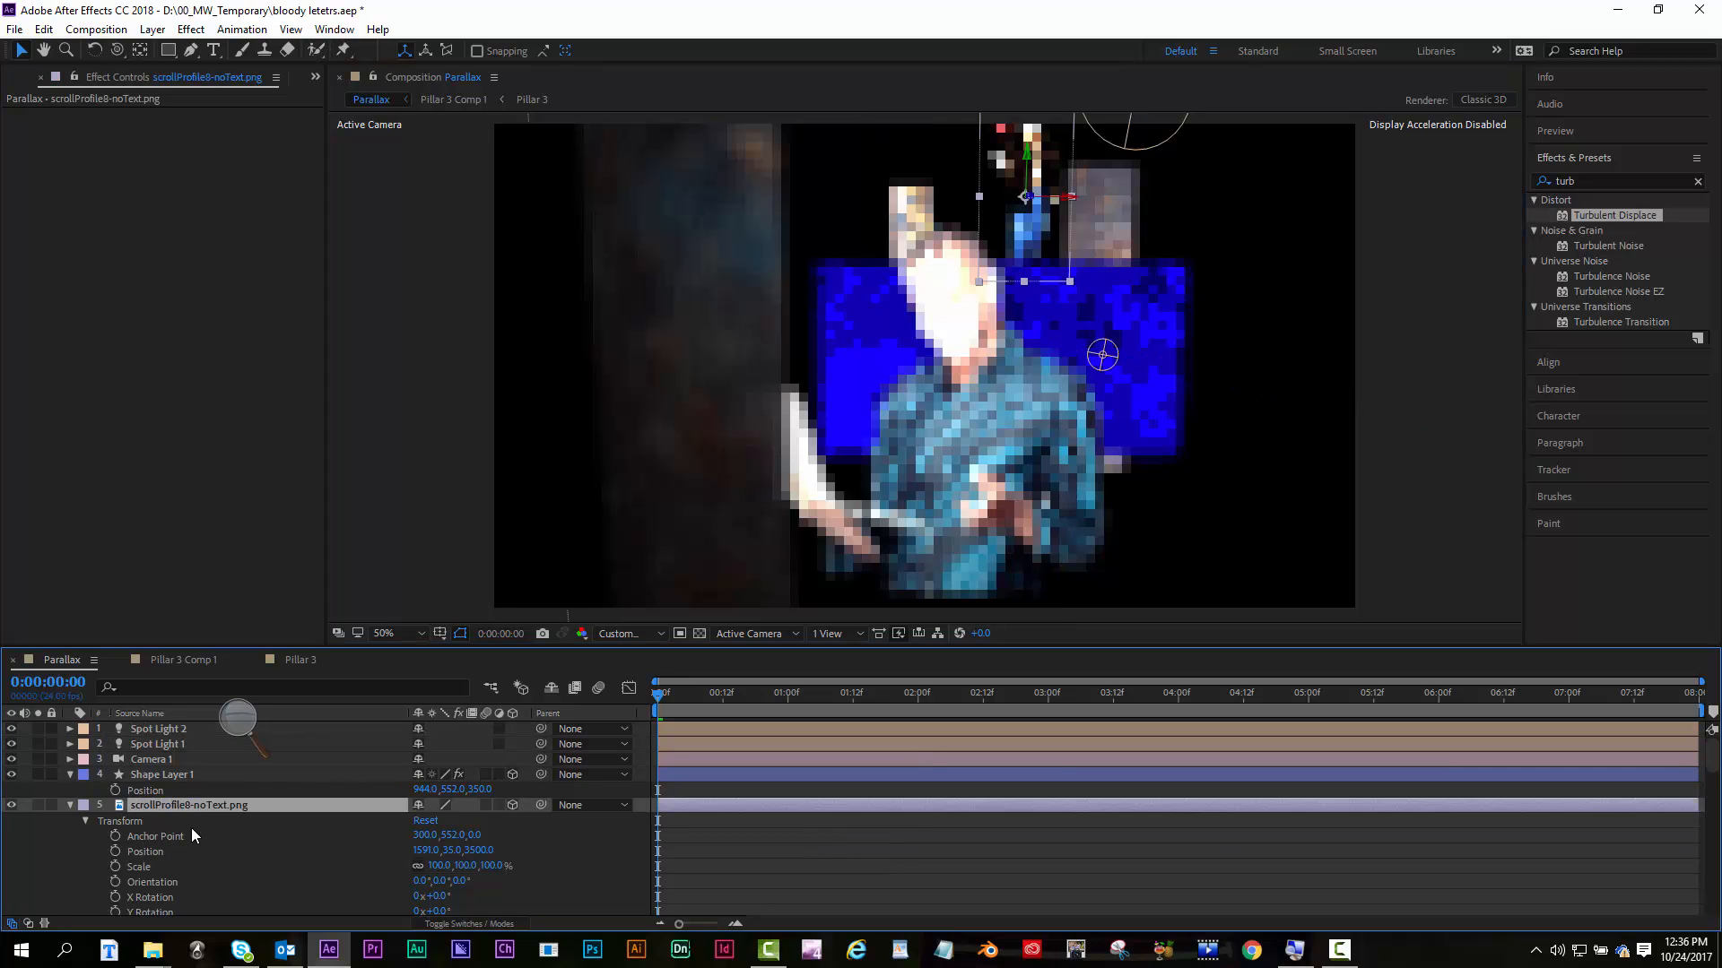
{"action": "scroll", "coordinate": [197, 826], "scroll_direction": "down", "scroll_amount": 3}
{"action": "scroll", "coordinate": [198, 826], "scroll_direction": "up", "scroll_amount": 3}
{"action": "scroll", "coordinate": [235, 799], "scroll_direction": "down", "scroll_amount": 7}
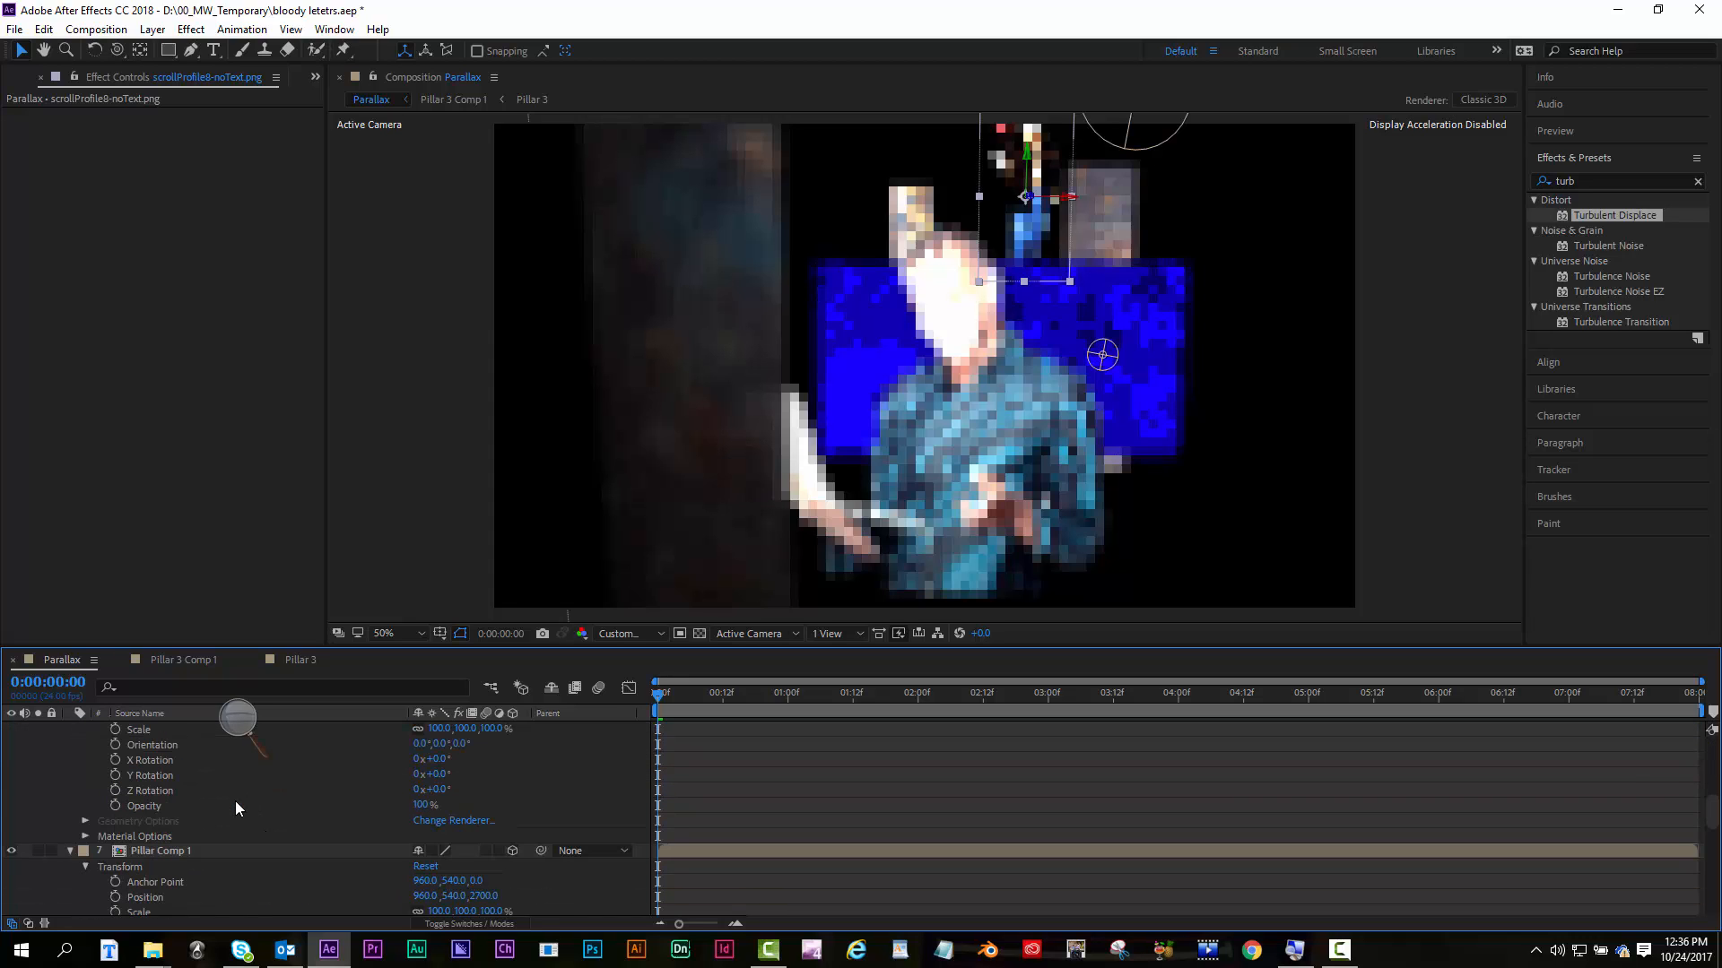
{"action": "left_click", "coordinate": [155, 849]}
{"action": "scroll", "coordinate": [240, 832], "scroll_direction": "down", "scroll_amount": 4}
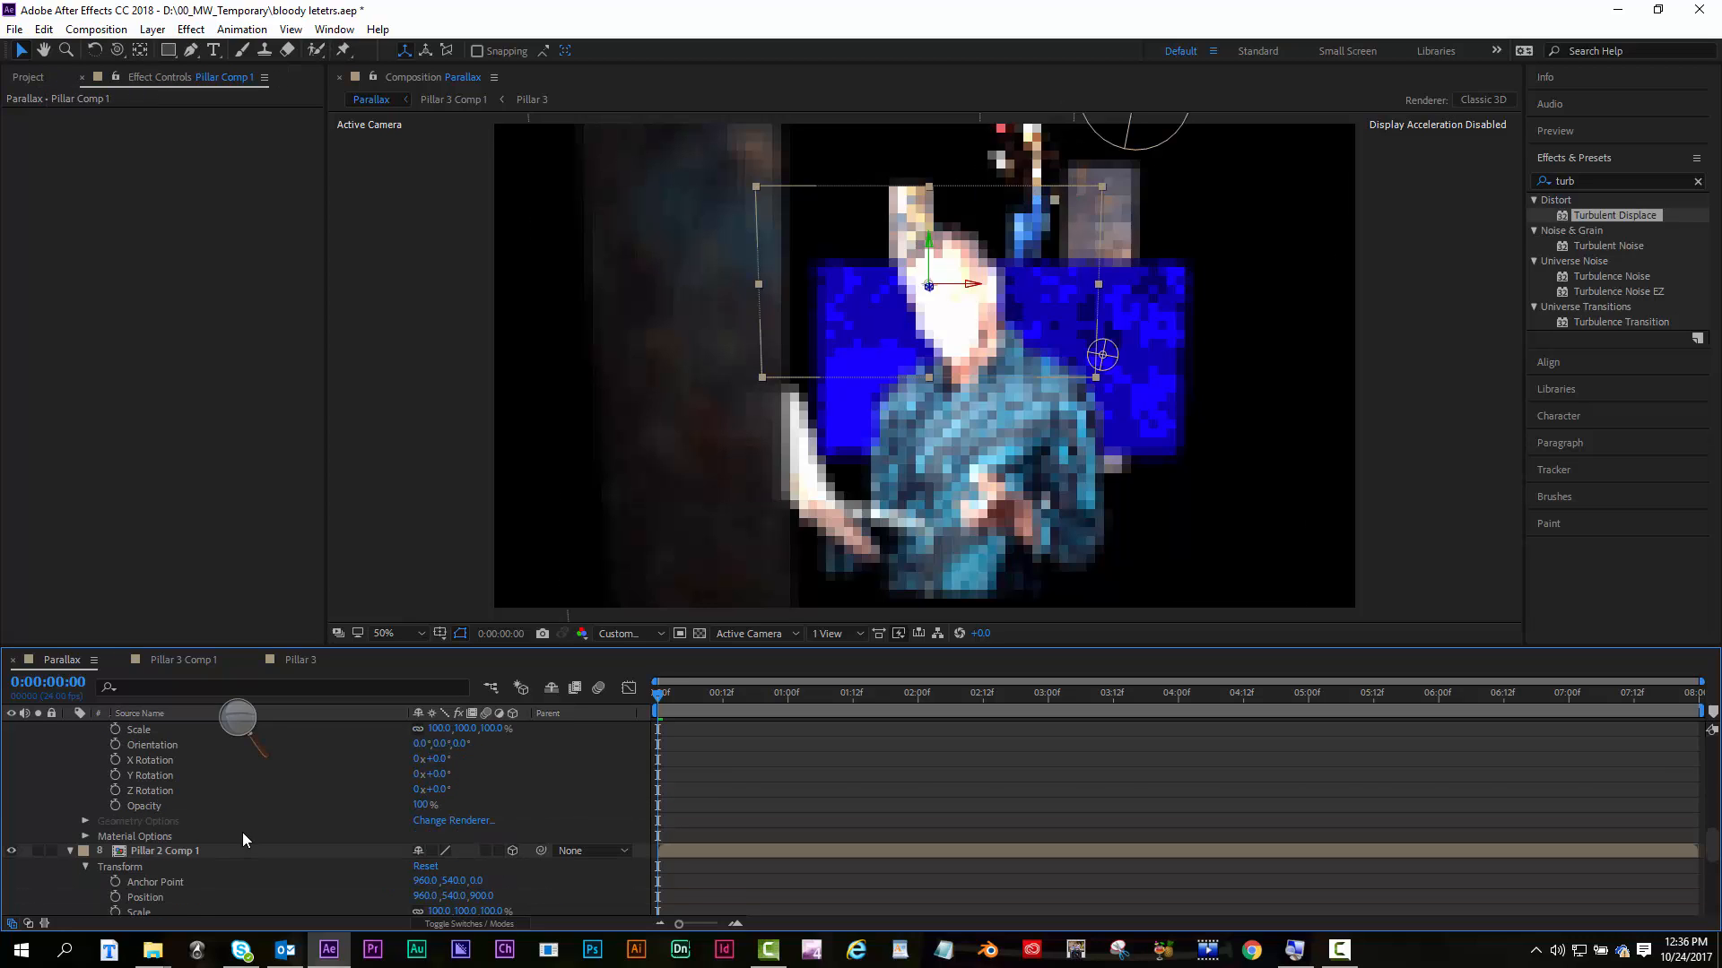
{"action": "left_click", "coordinate": [88, 836]}
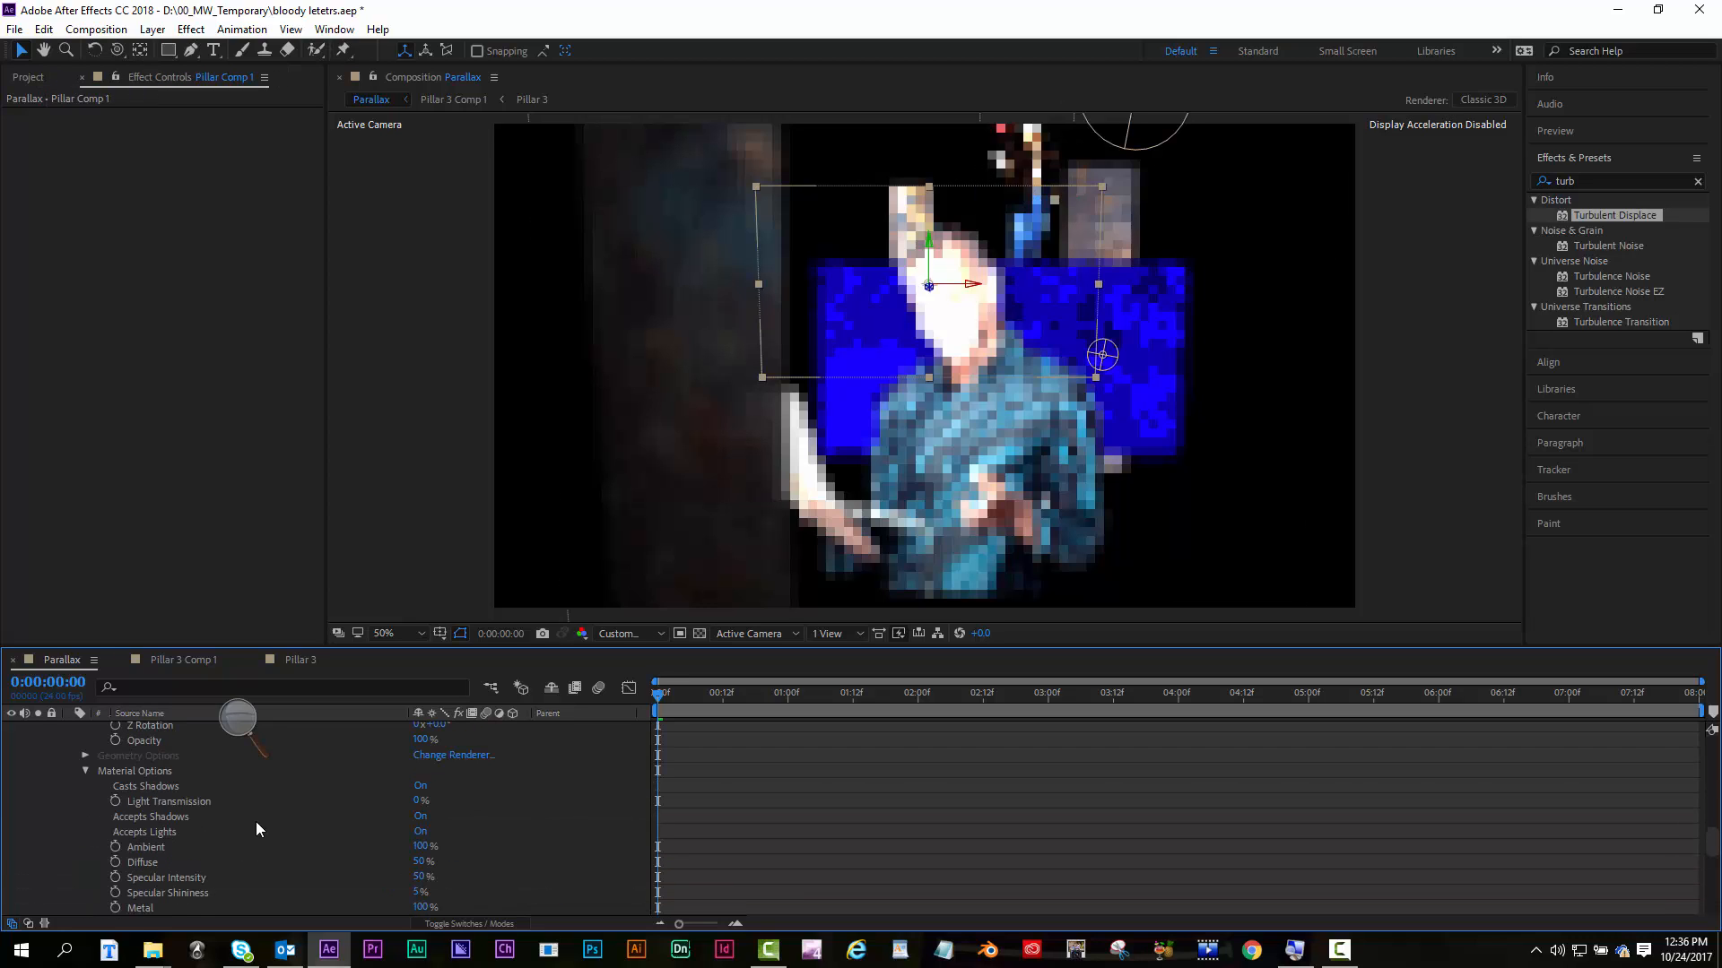
{"action": "scroll", "coordinate": [256, 822], "scroll_direction": "down", "scroll_amount": 3}
{"action": "scroll", "coordinate": [215, 777], "scroll_direction": "up", "scroll_amount": 1}
{"action": "left_click", "coordinate": [1021, 761]}
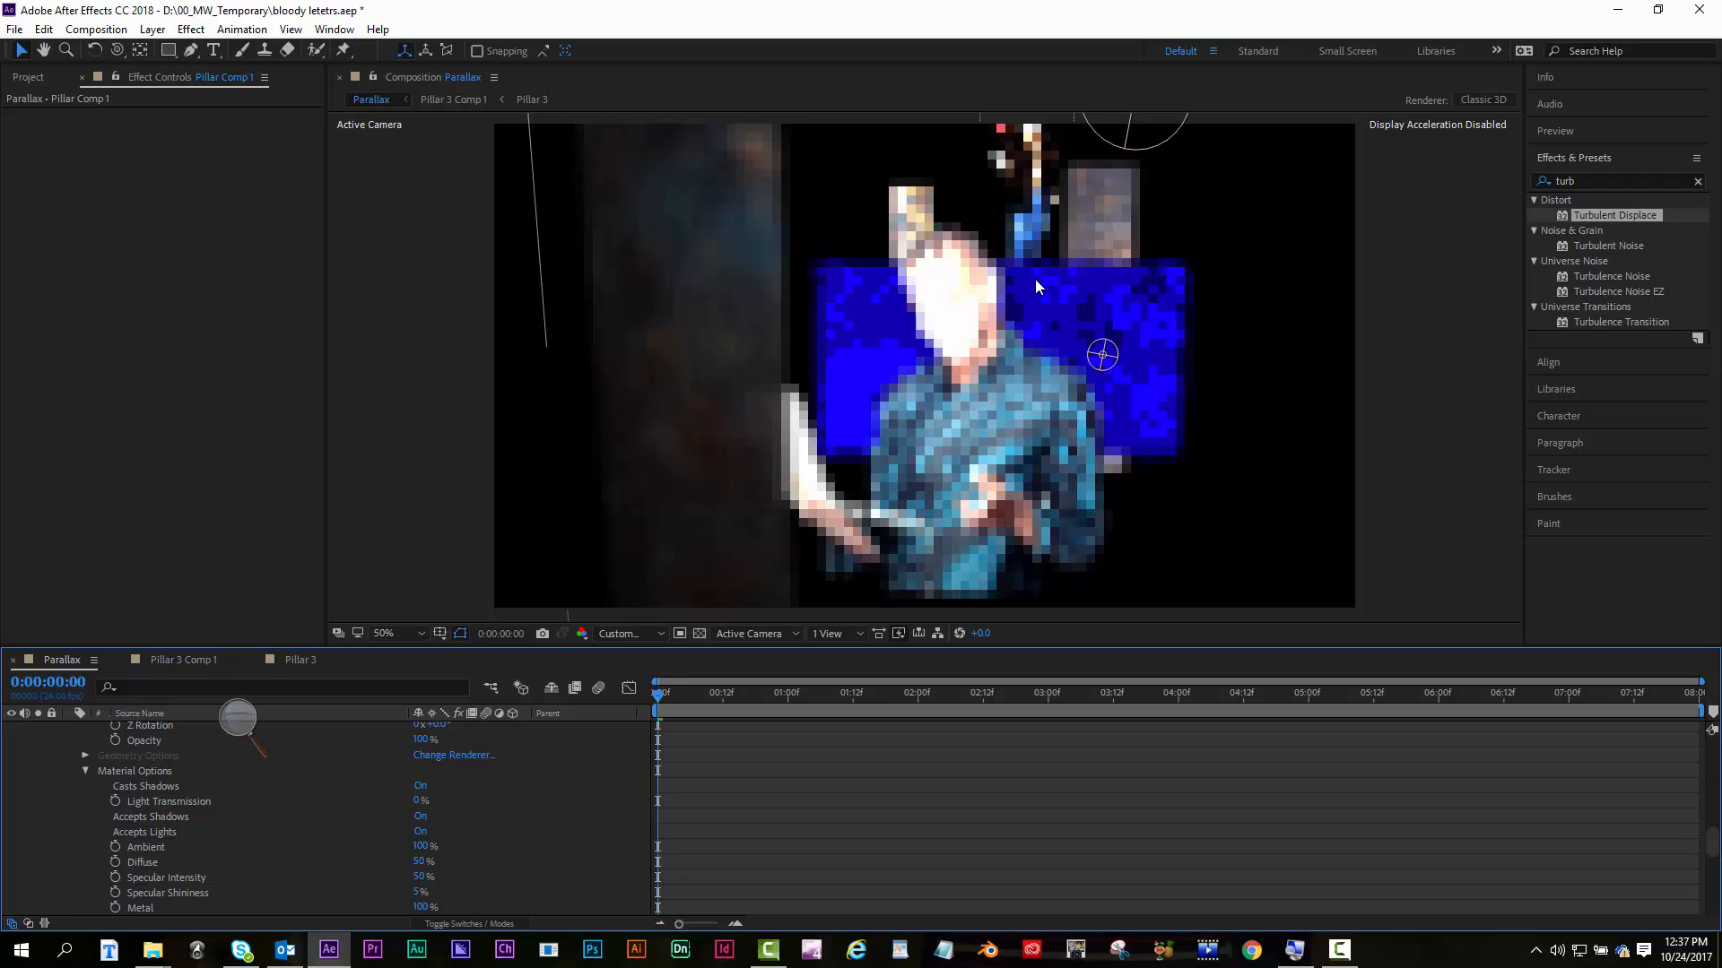
{"action": "left_click", "coordinate": [824, 316]}
Collapse the expanded properties of all layers in the Parallax composition and clear the layer selection
{"action": "scroll", "coordinate": [438, 831], "scroll_direction": "up", "scroll_amount": 5}
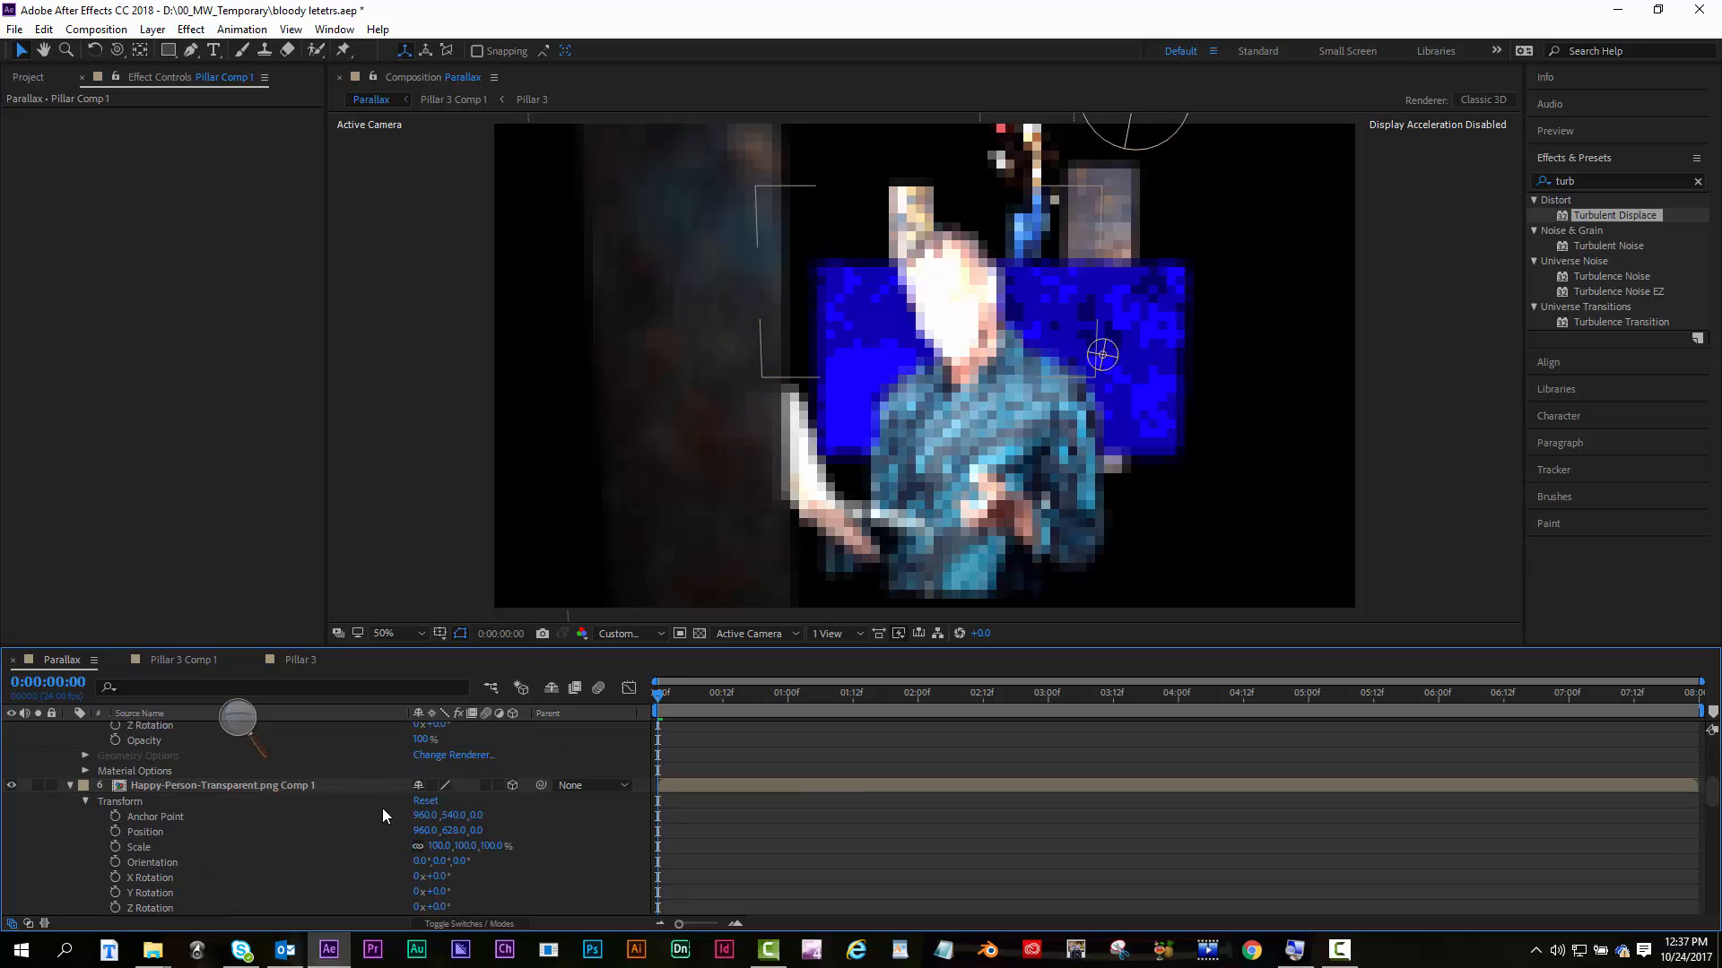
{"action": "scroll", "coordinate": [383, 809], "scroll_direction": "up", "scroll_amount": 4}
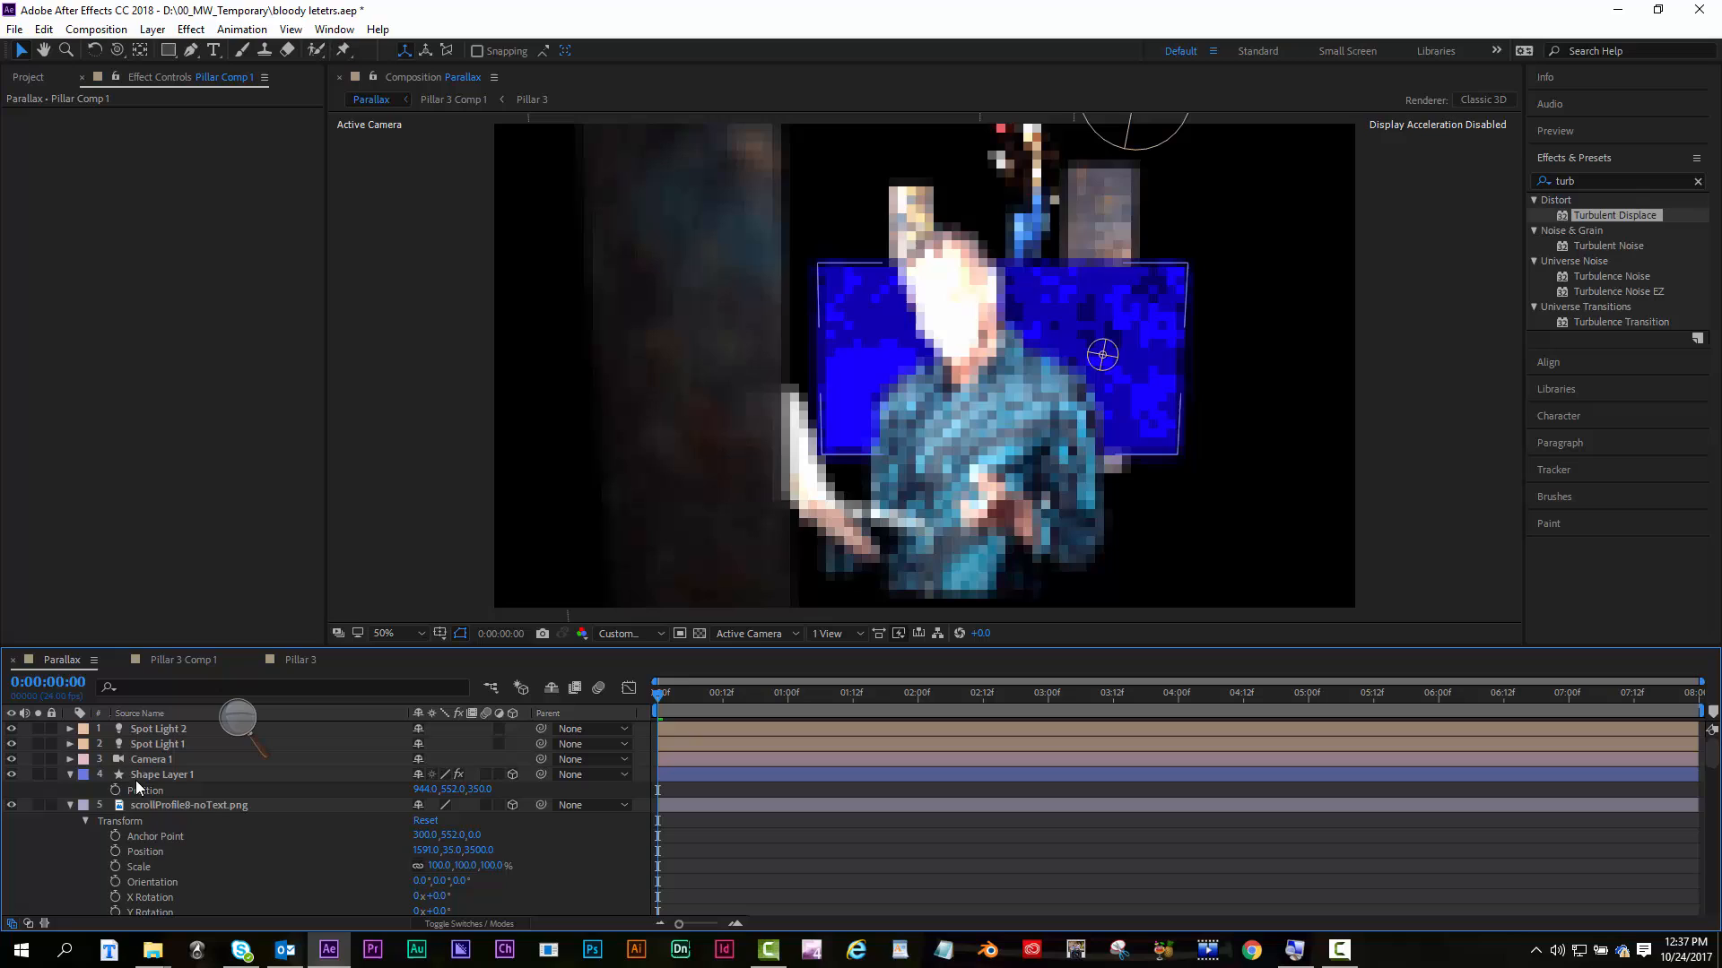
{"action": "left_click", "coordinate": [71, 806]}
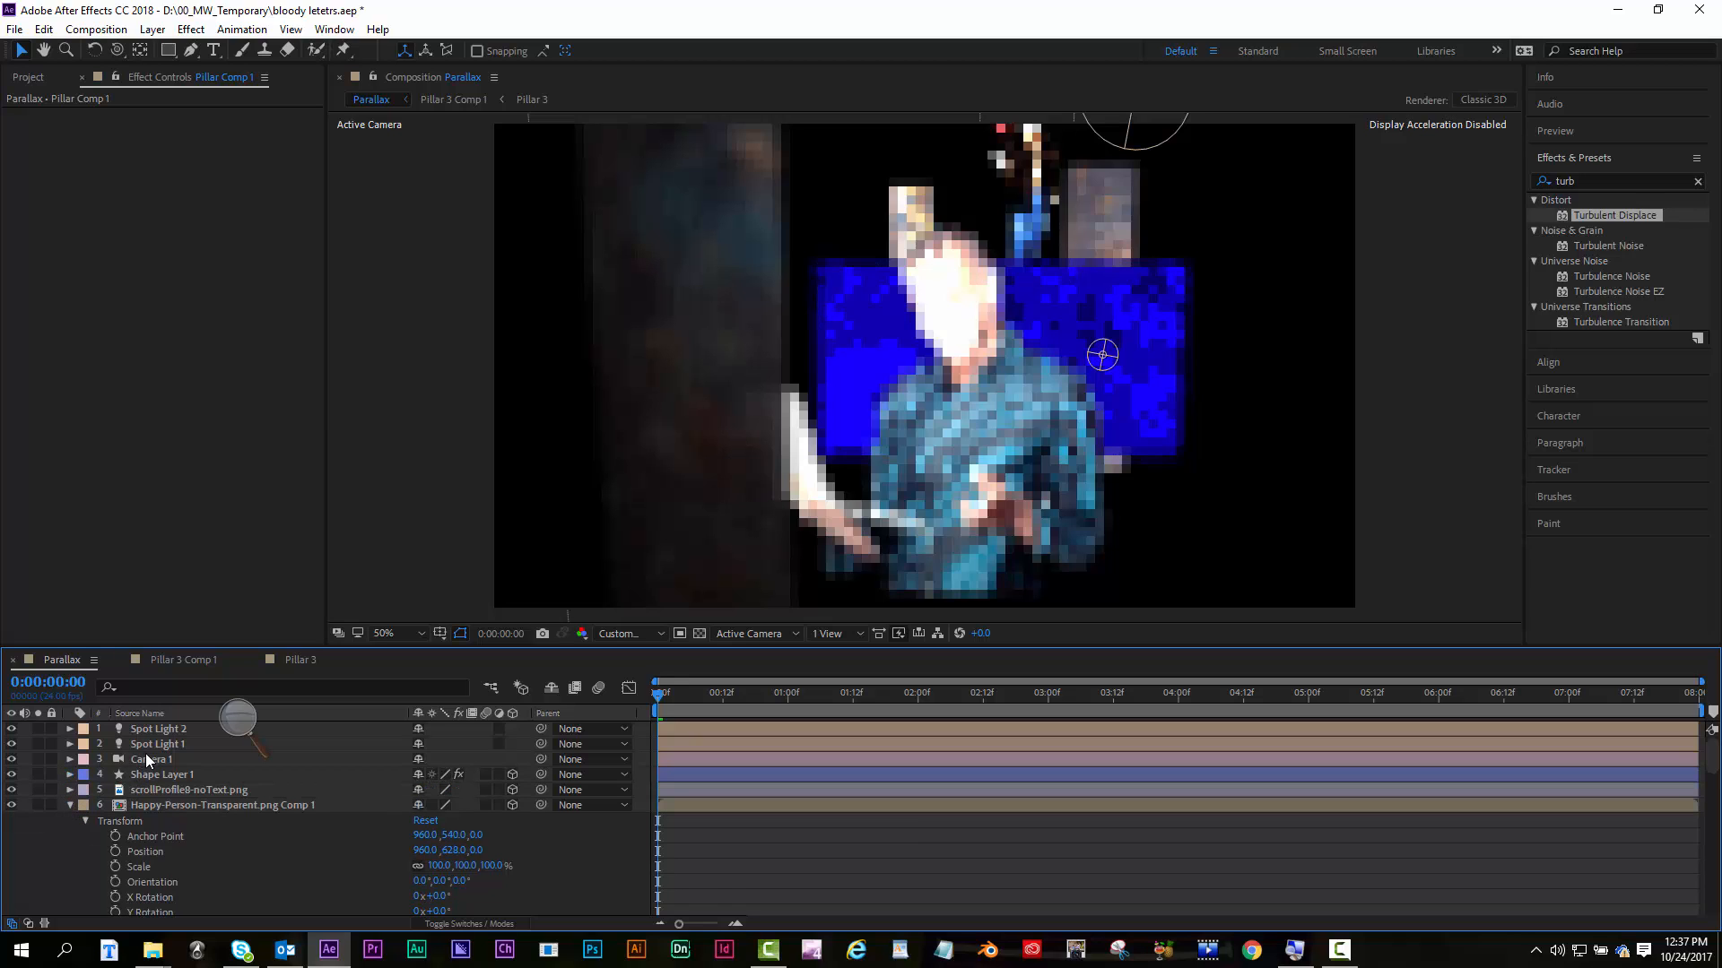
{"action": "left_click", "coordinate": [146, 754]}
{"action": "left_click", "coordinate": [69, 806]}
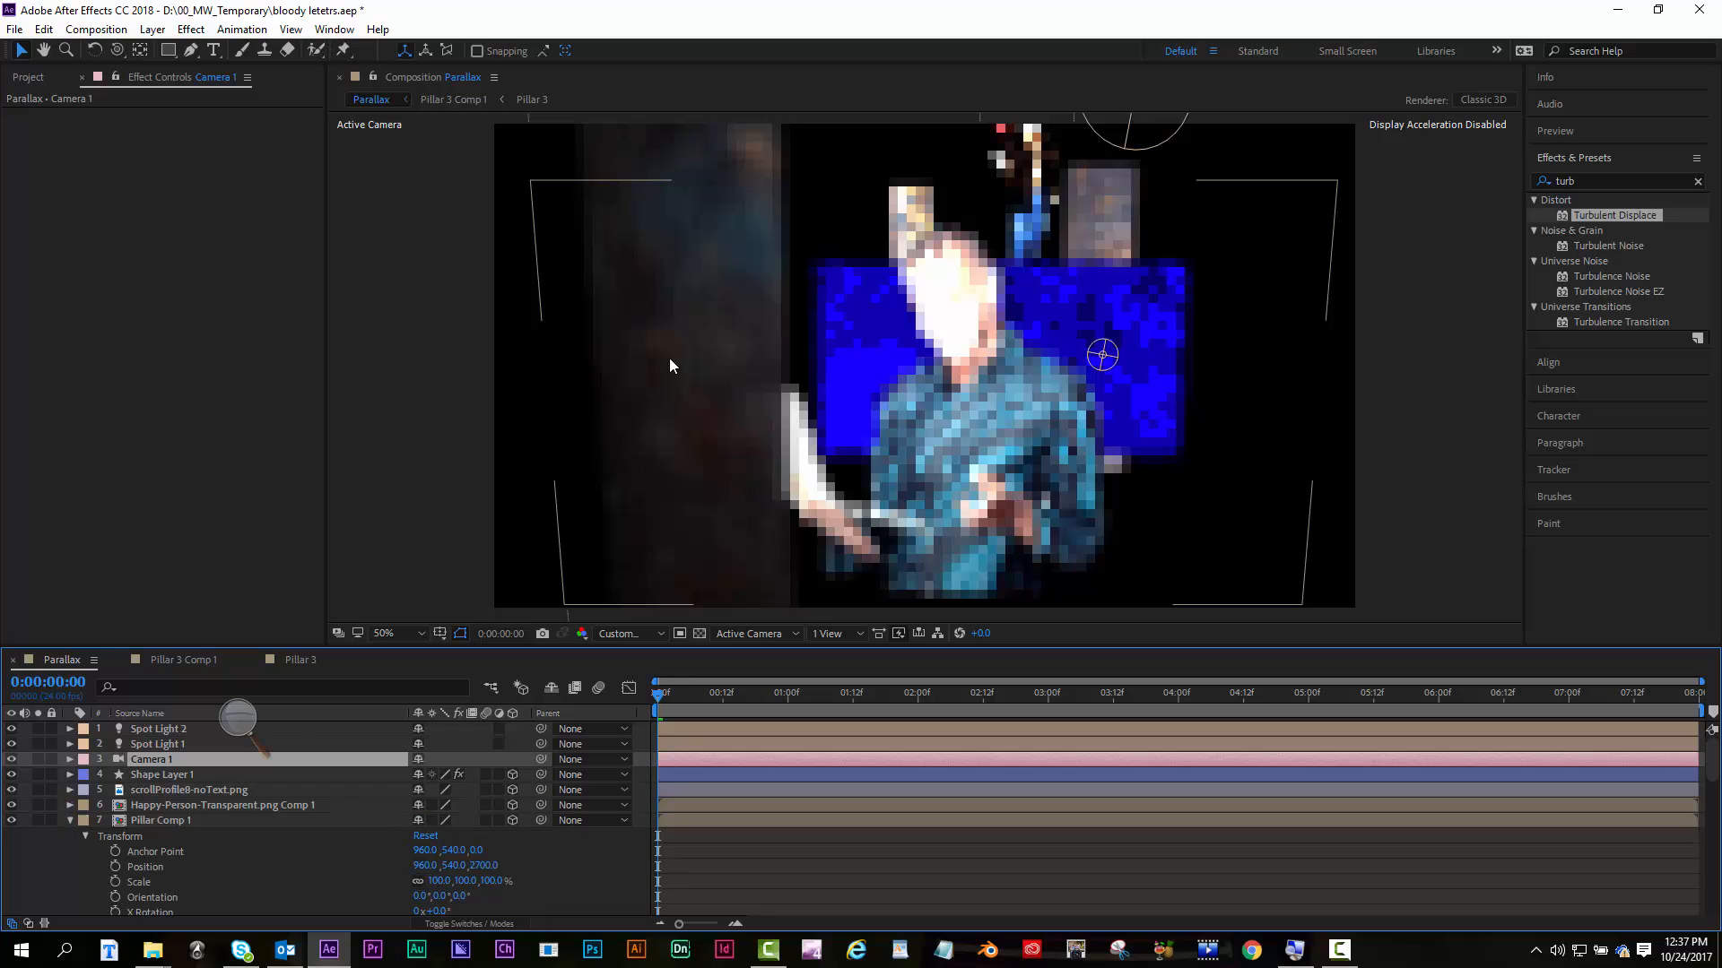
{"action": "left_click", "coordinate": [72, 816]}
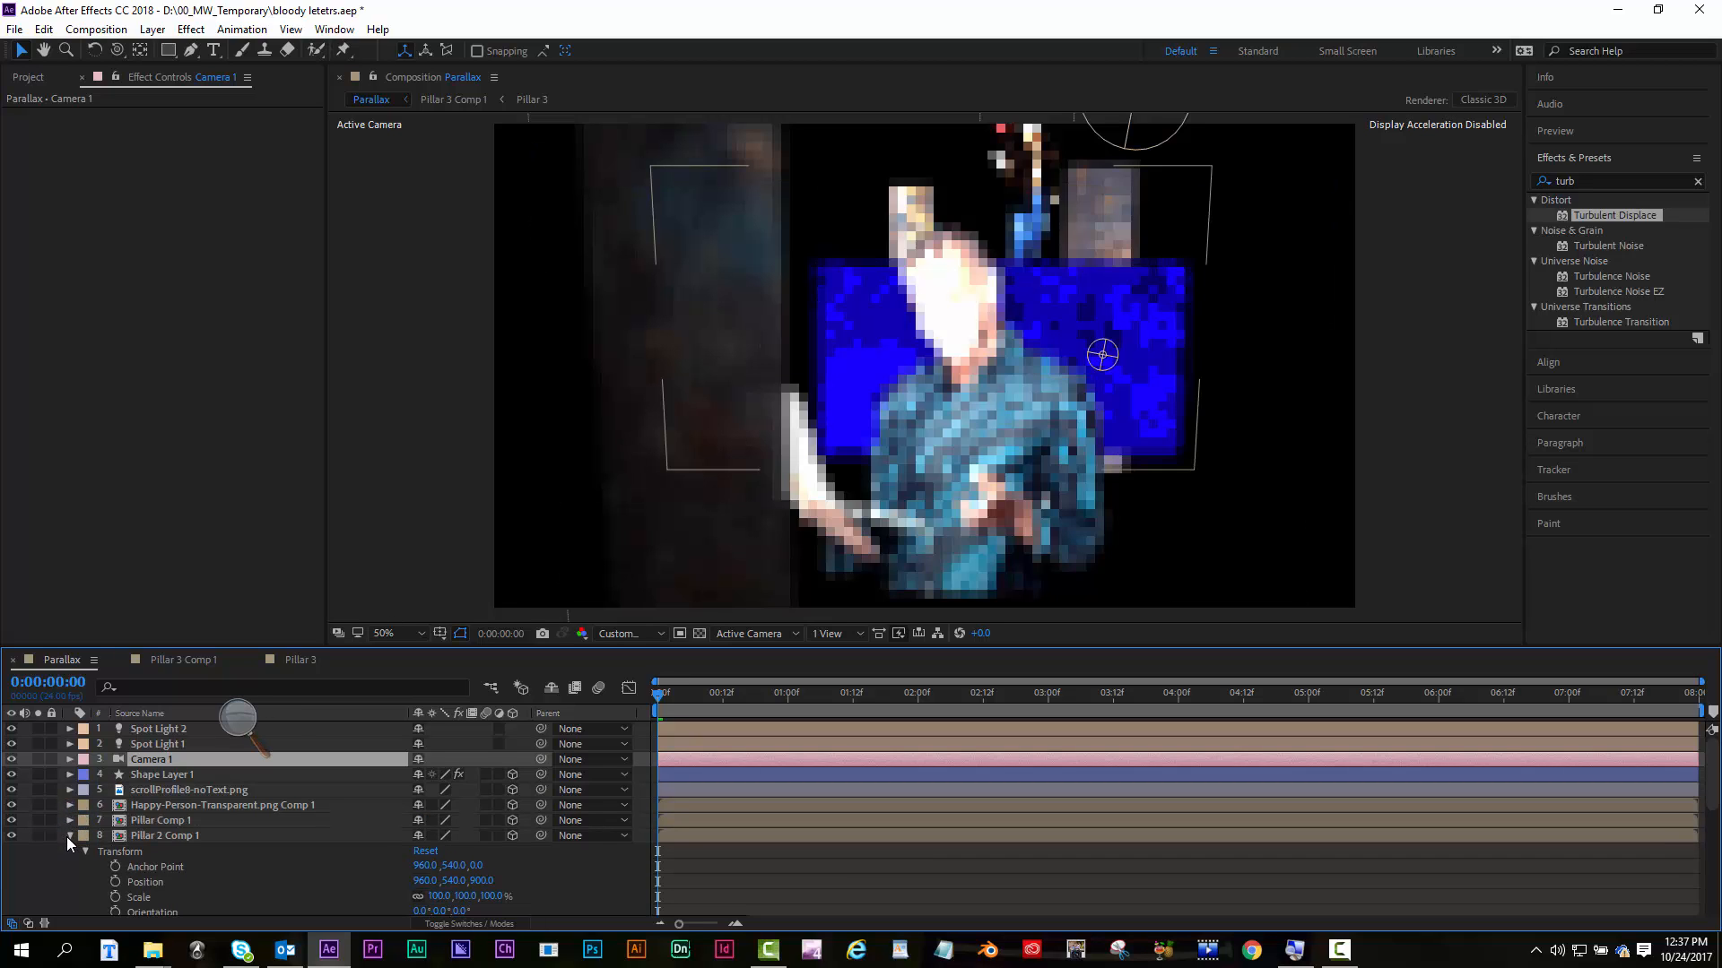
{"action": "left_click", "coordinate": [68, 836]}
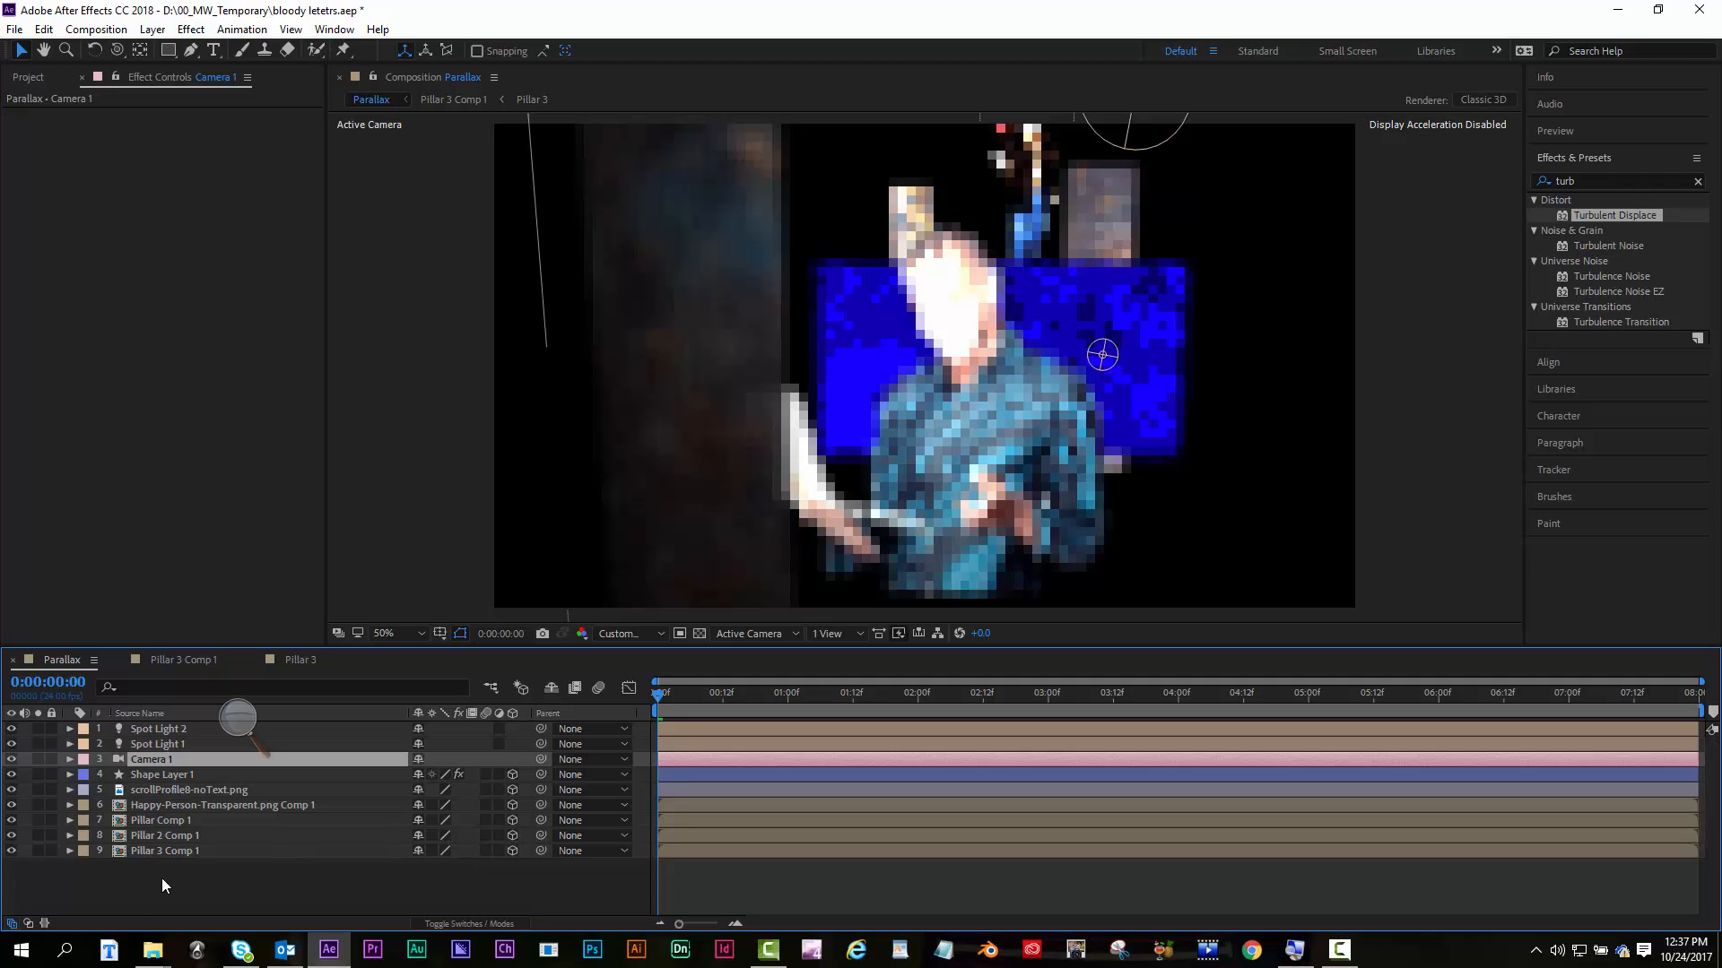
{"action": "left_click", "coordinate": [164, 872]}
Solo Shape Layer 1 and set the composition preview resolution to Full
{"action": "left_click", "coordinate": [165, 778]}
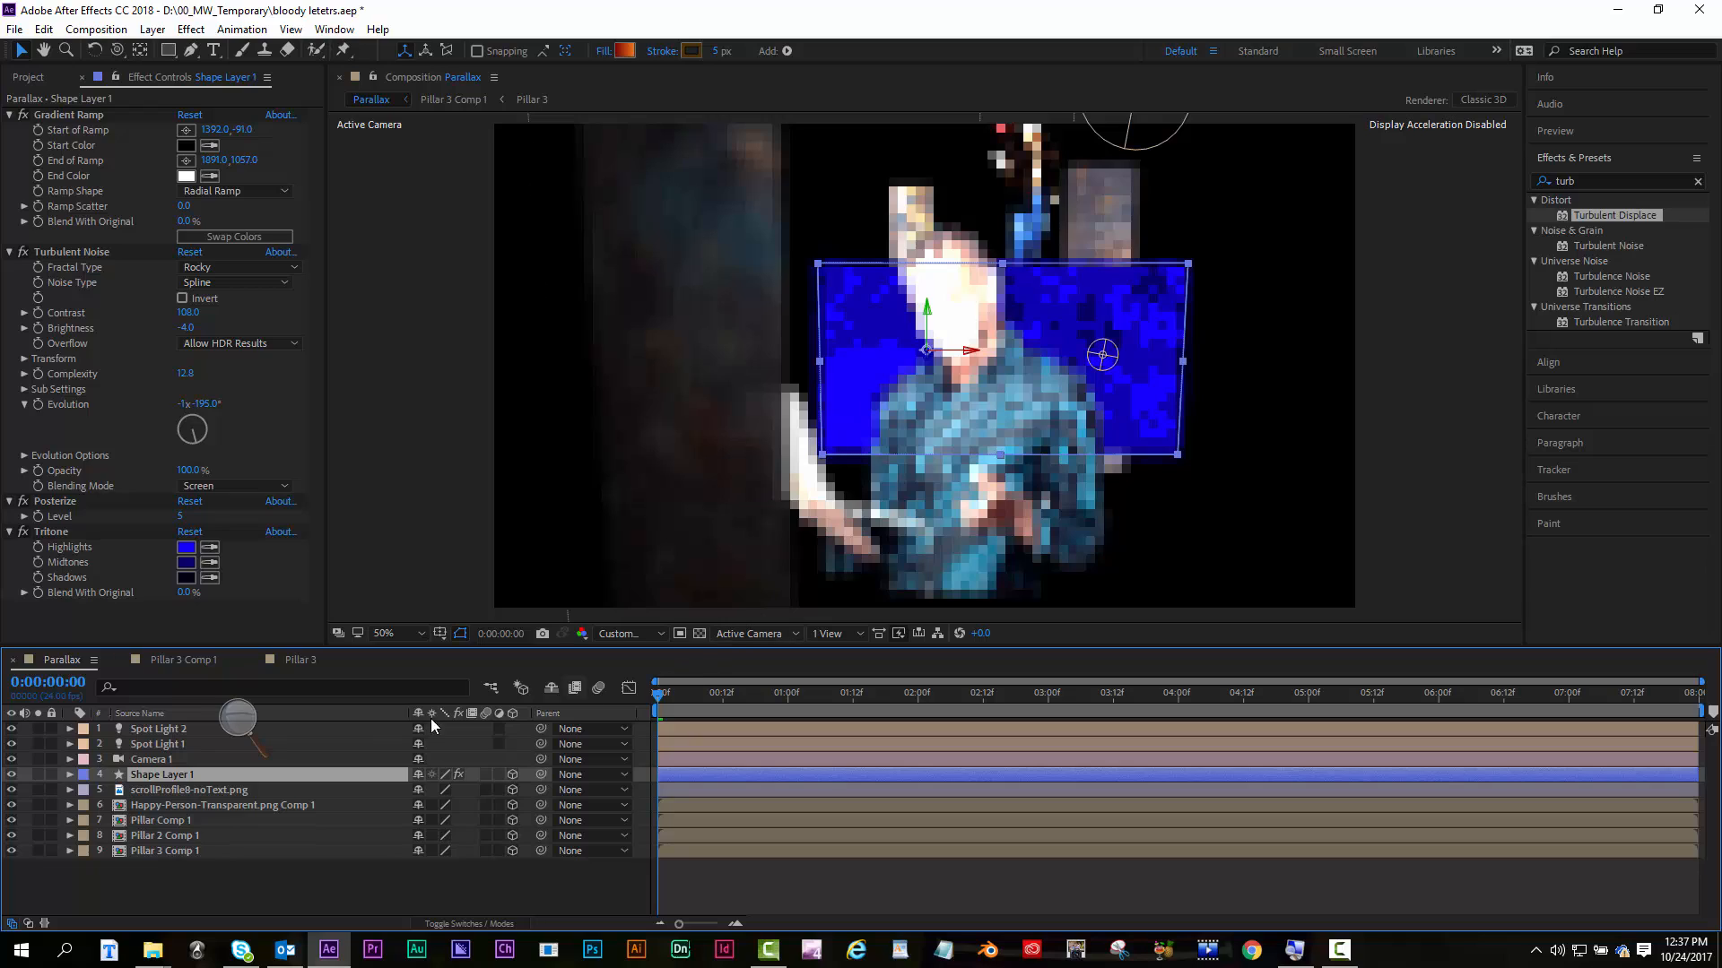
{"action": "left_click", "coordinate": [38, 775]}
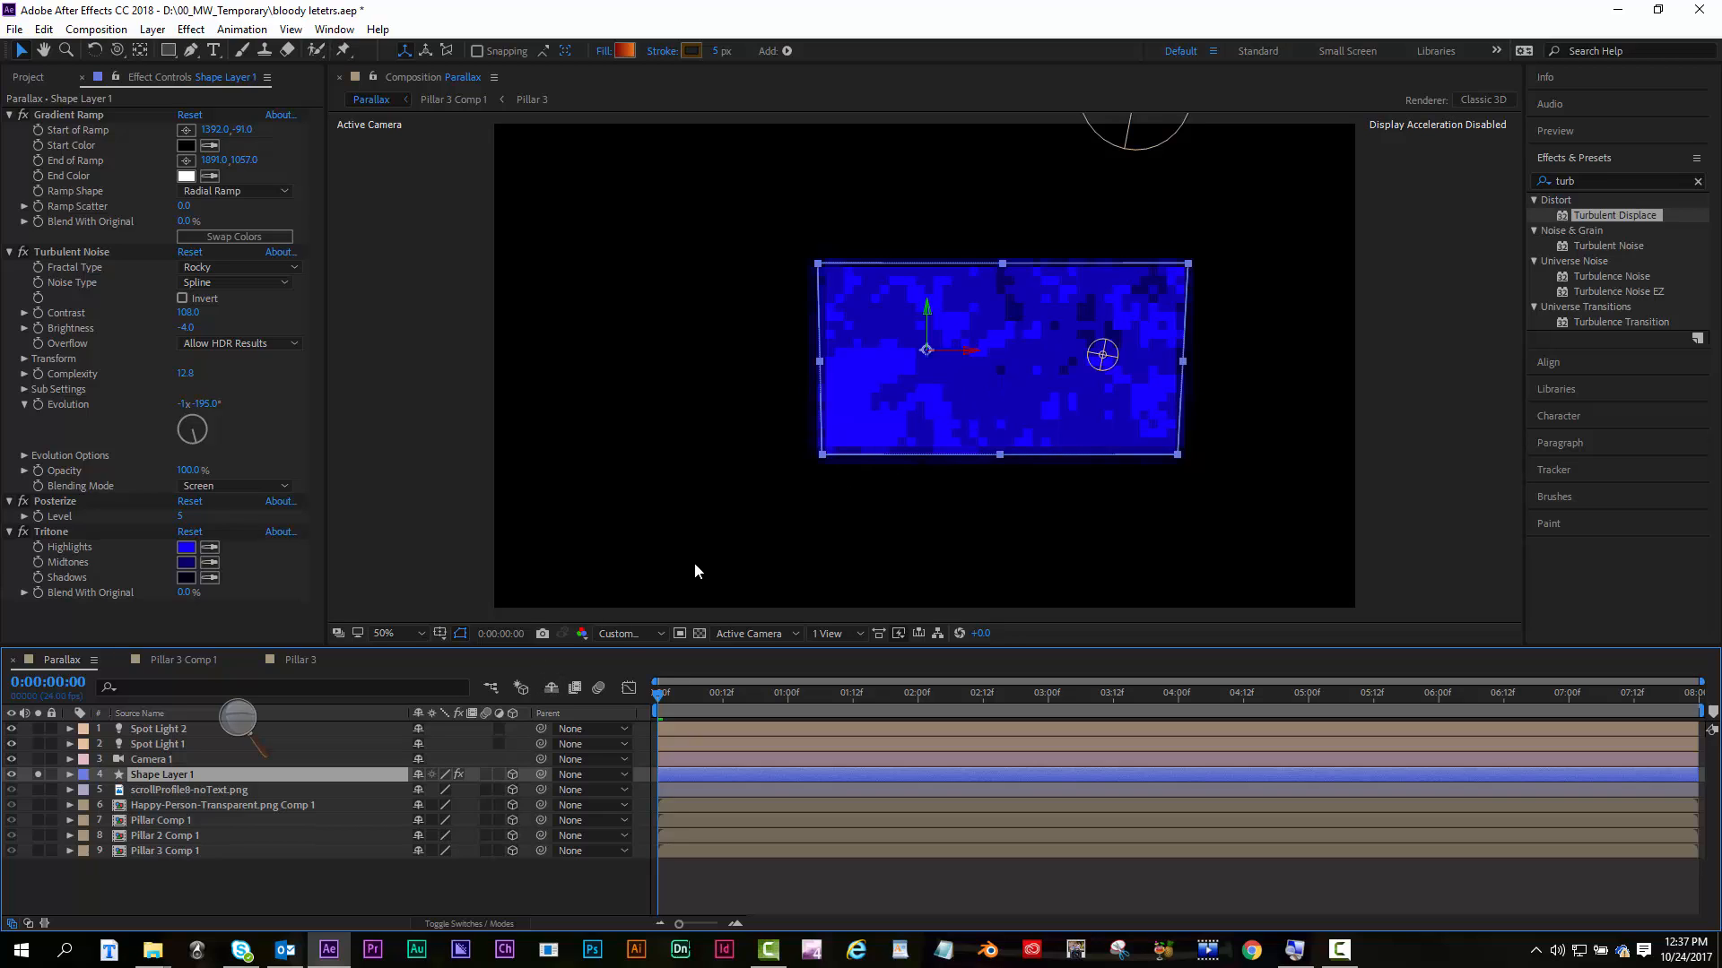
{"action": "left_click", "coordinate": [632, 635]}
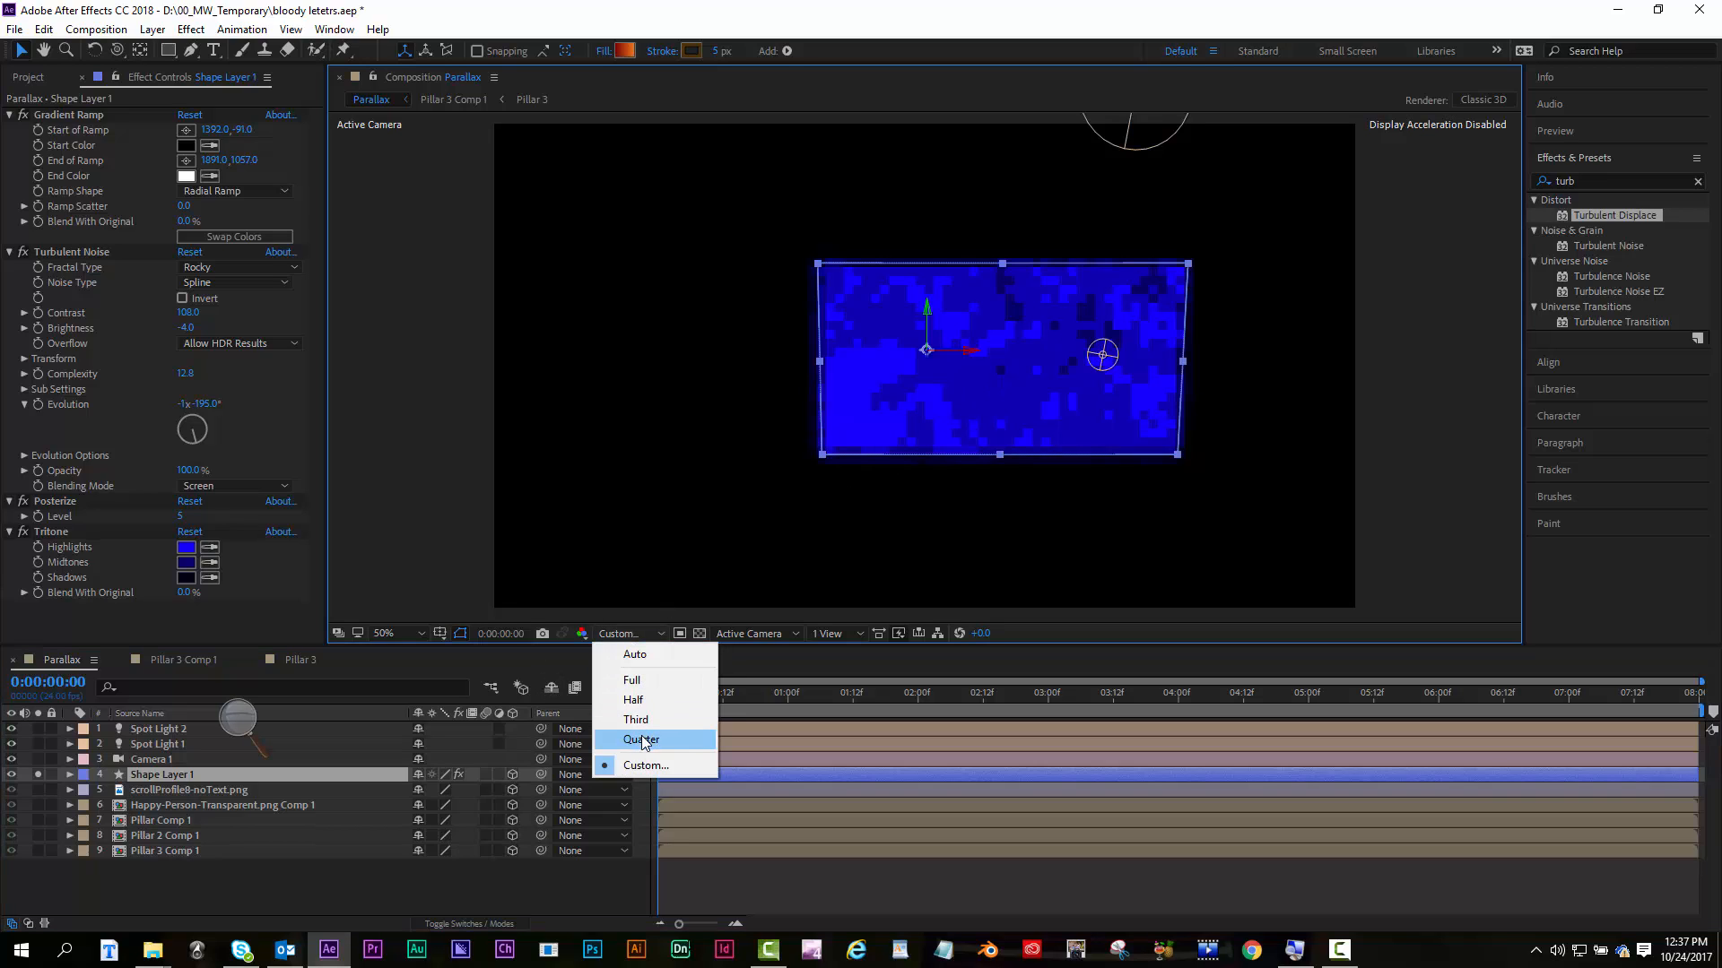
{"action": "left_click", "coordinate": [644, 744]}
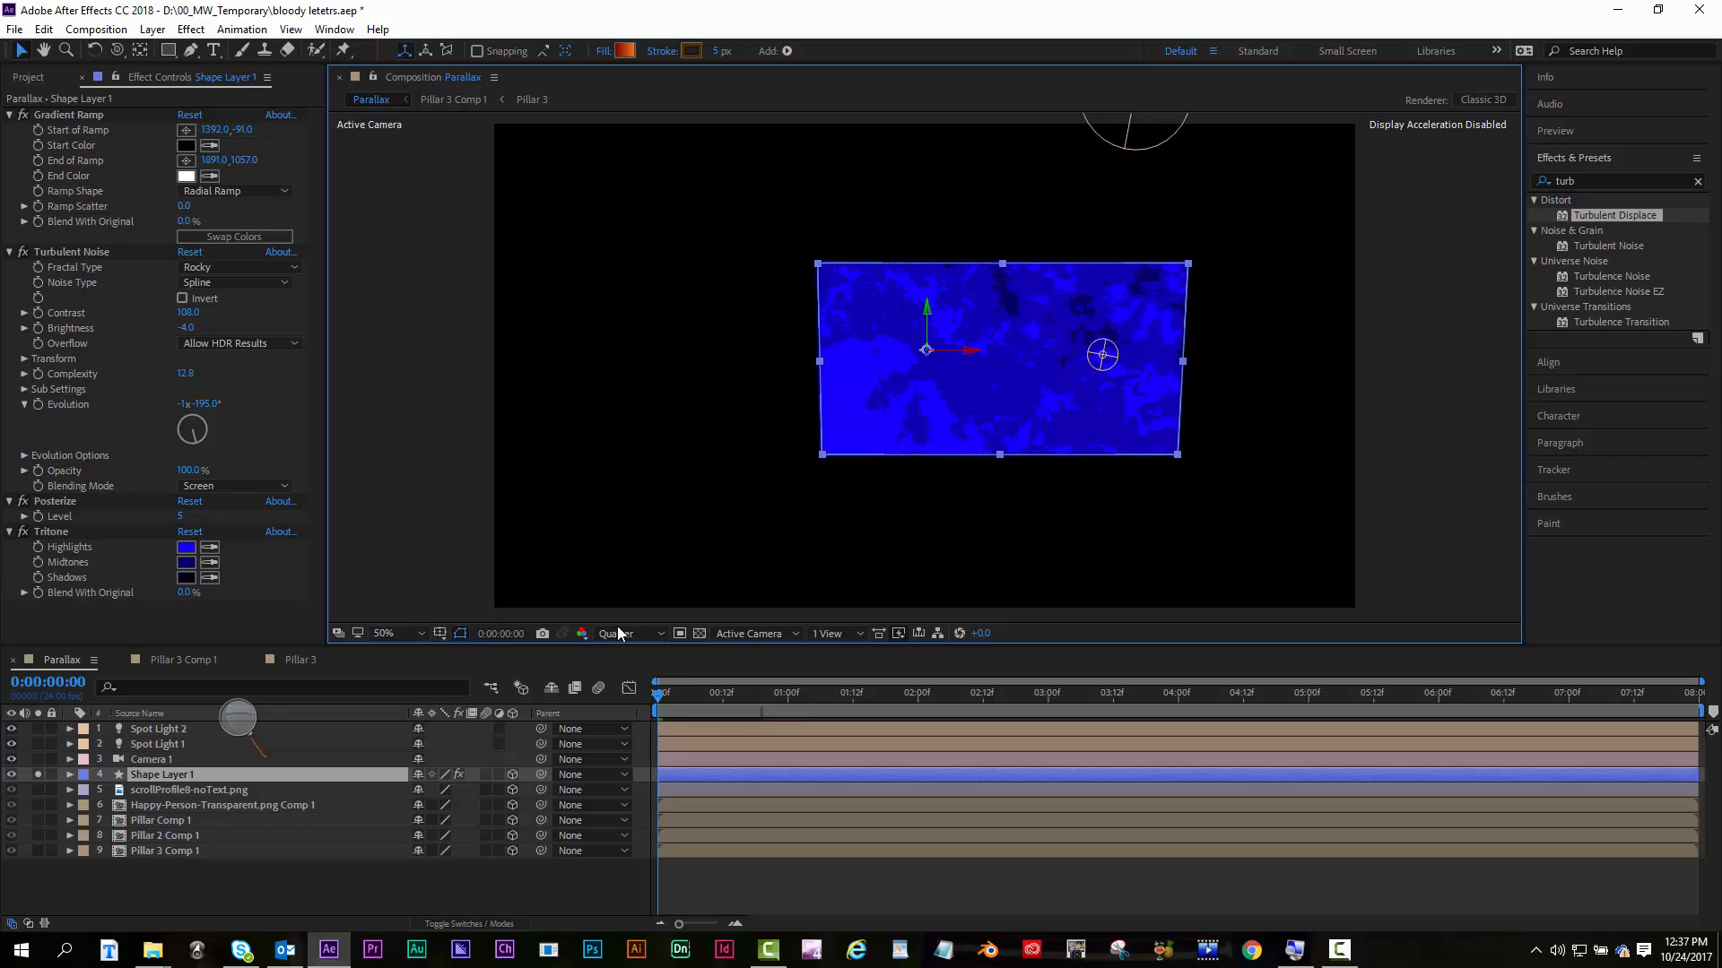
{"action": "left_click", "coordinate": [638, 635]}
{"action": "left_click", "coordinate": [655, 678]}
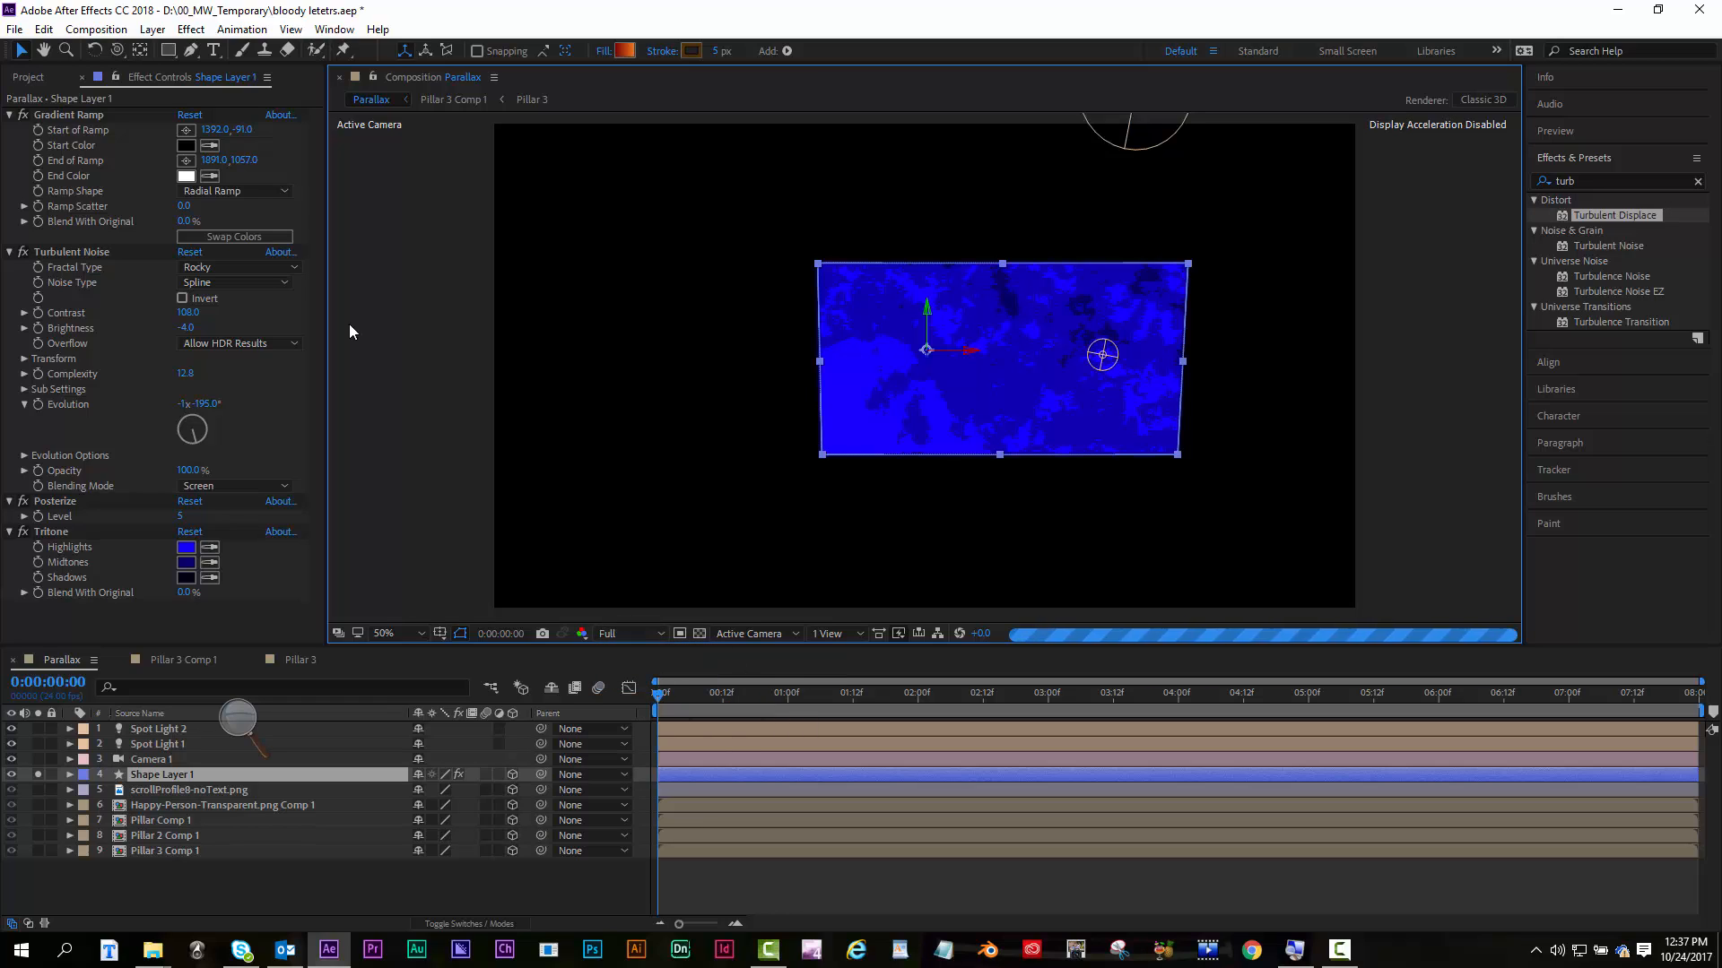
Disable Turbulent Noise, Posterize and Tritone on Shape Layer 1, keep Gradient Ramp active, and turn it into a 2D layer
{"action": "left_click", "coordinate": [24, 254]}
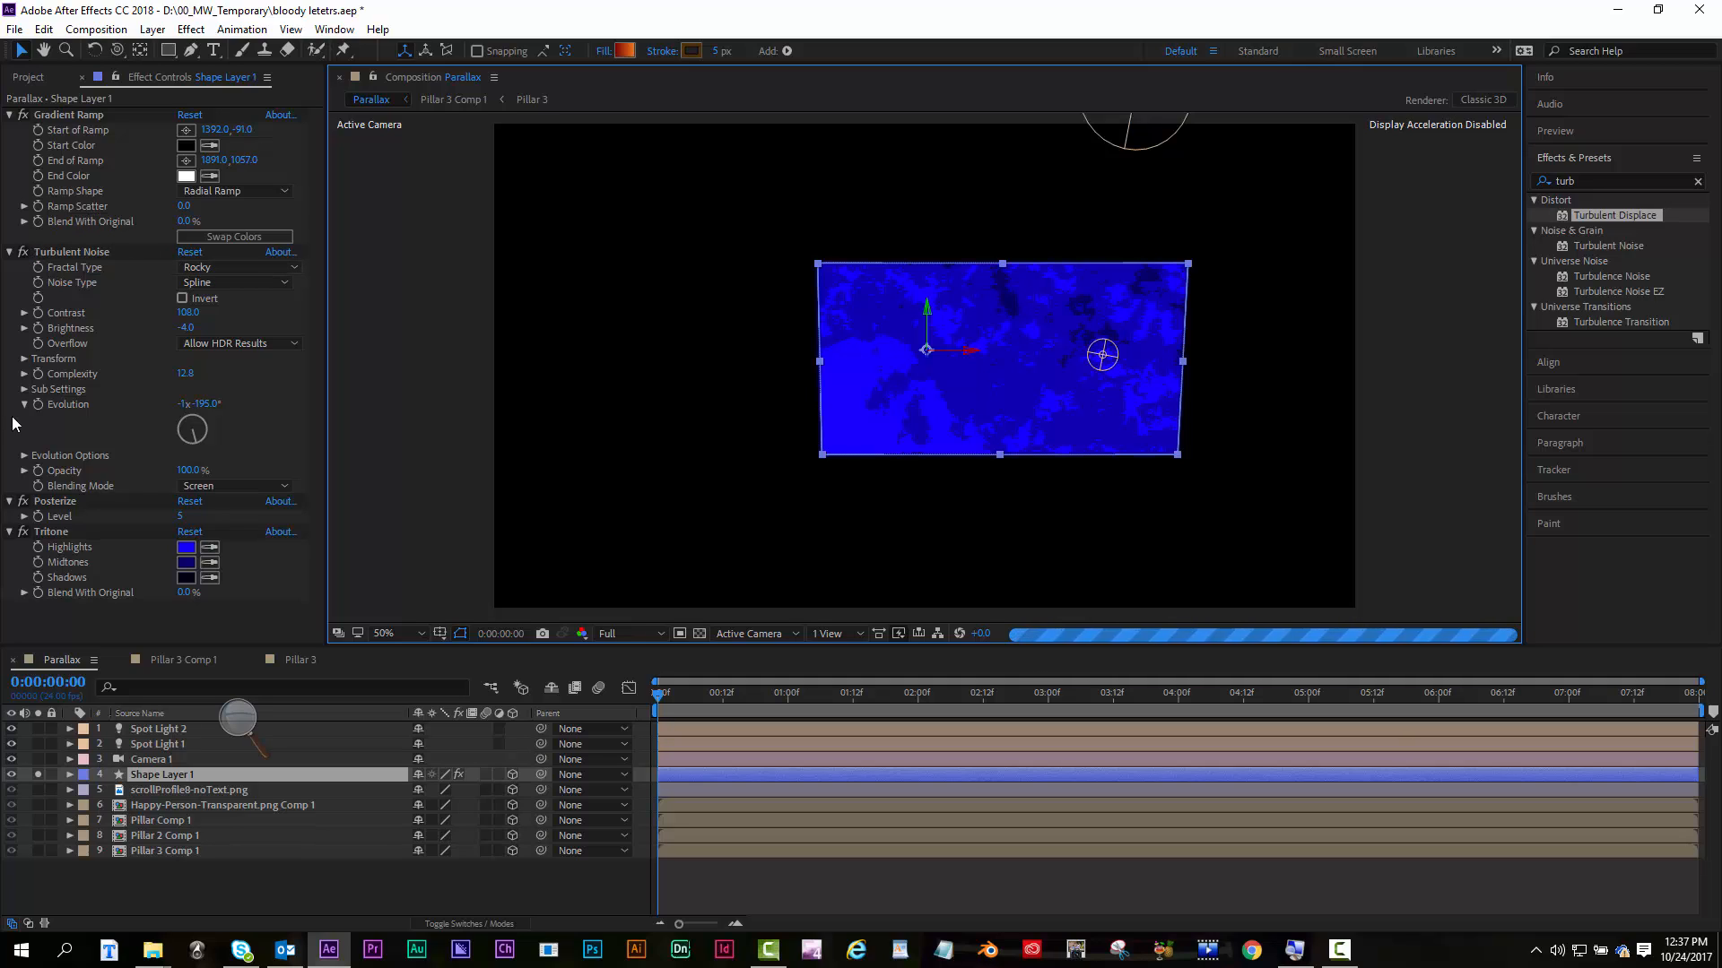
{"action": "left_click", "coordinate": [23, 532]}
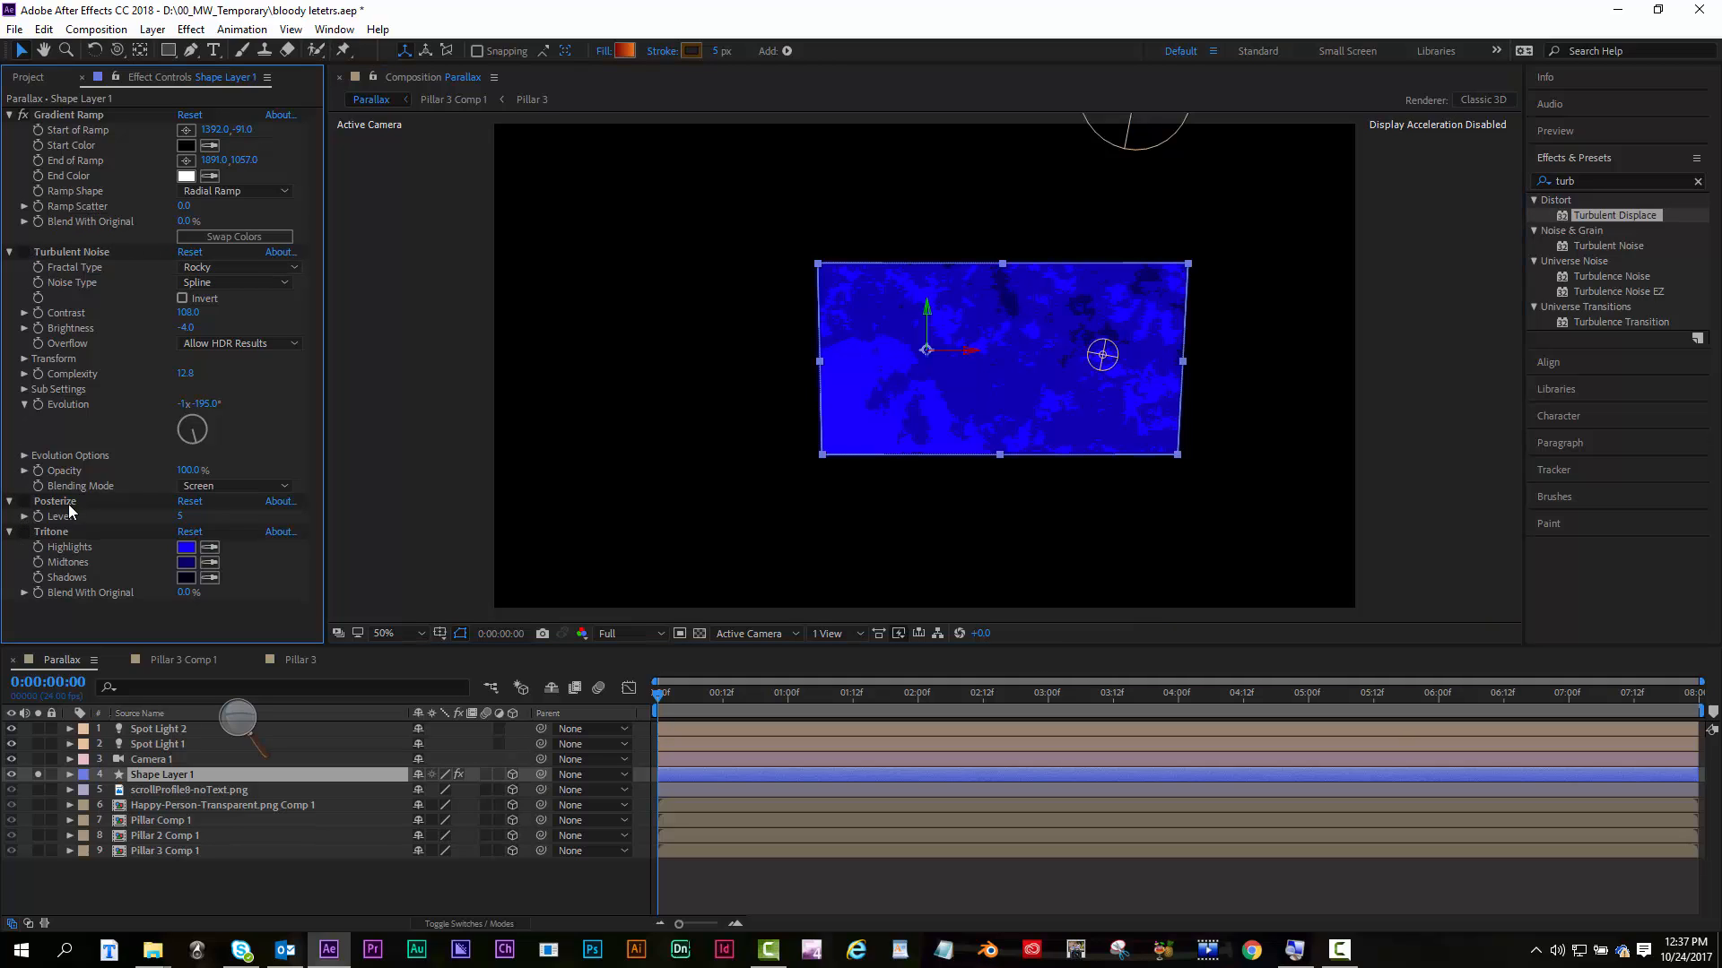
{"action": "left_click", "coordinate": [82, 113]}
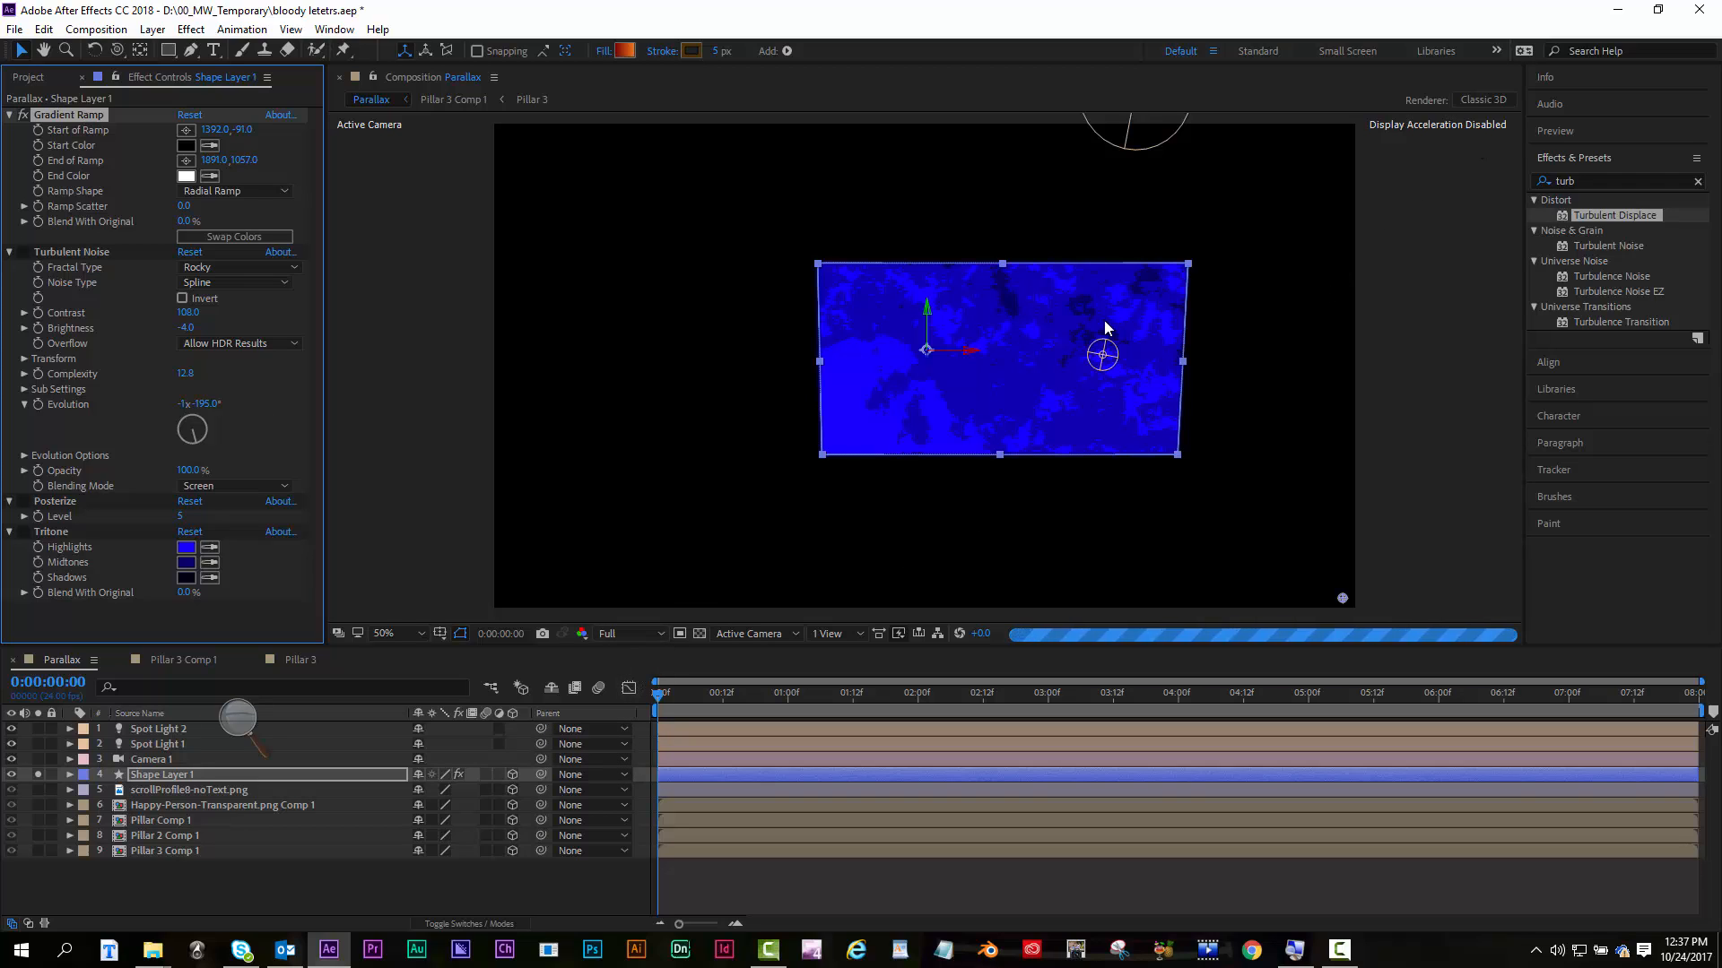
{"action": "left_click", "coordinate": [513, 776]}
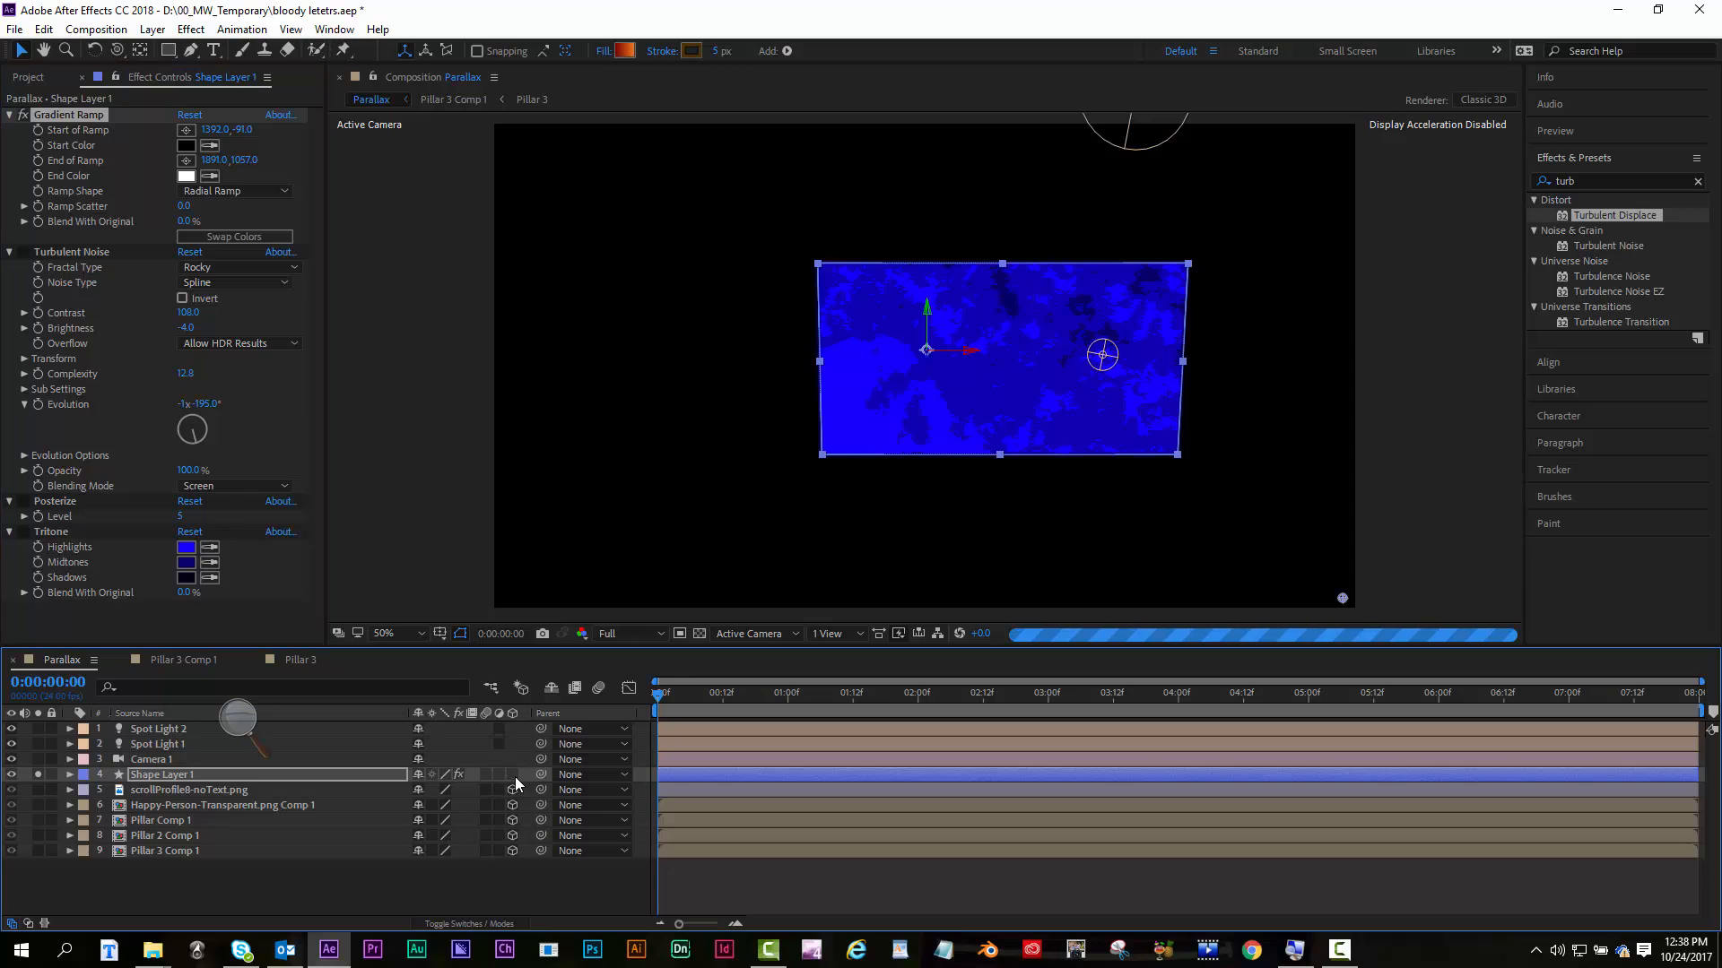
{"action": "left_click", "coordinate": [1495, 109]}
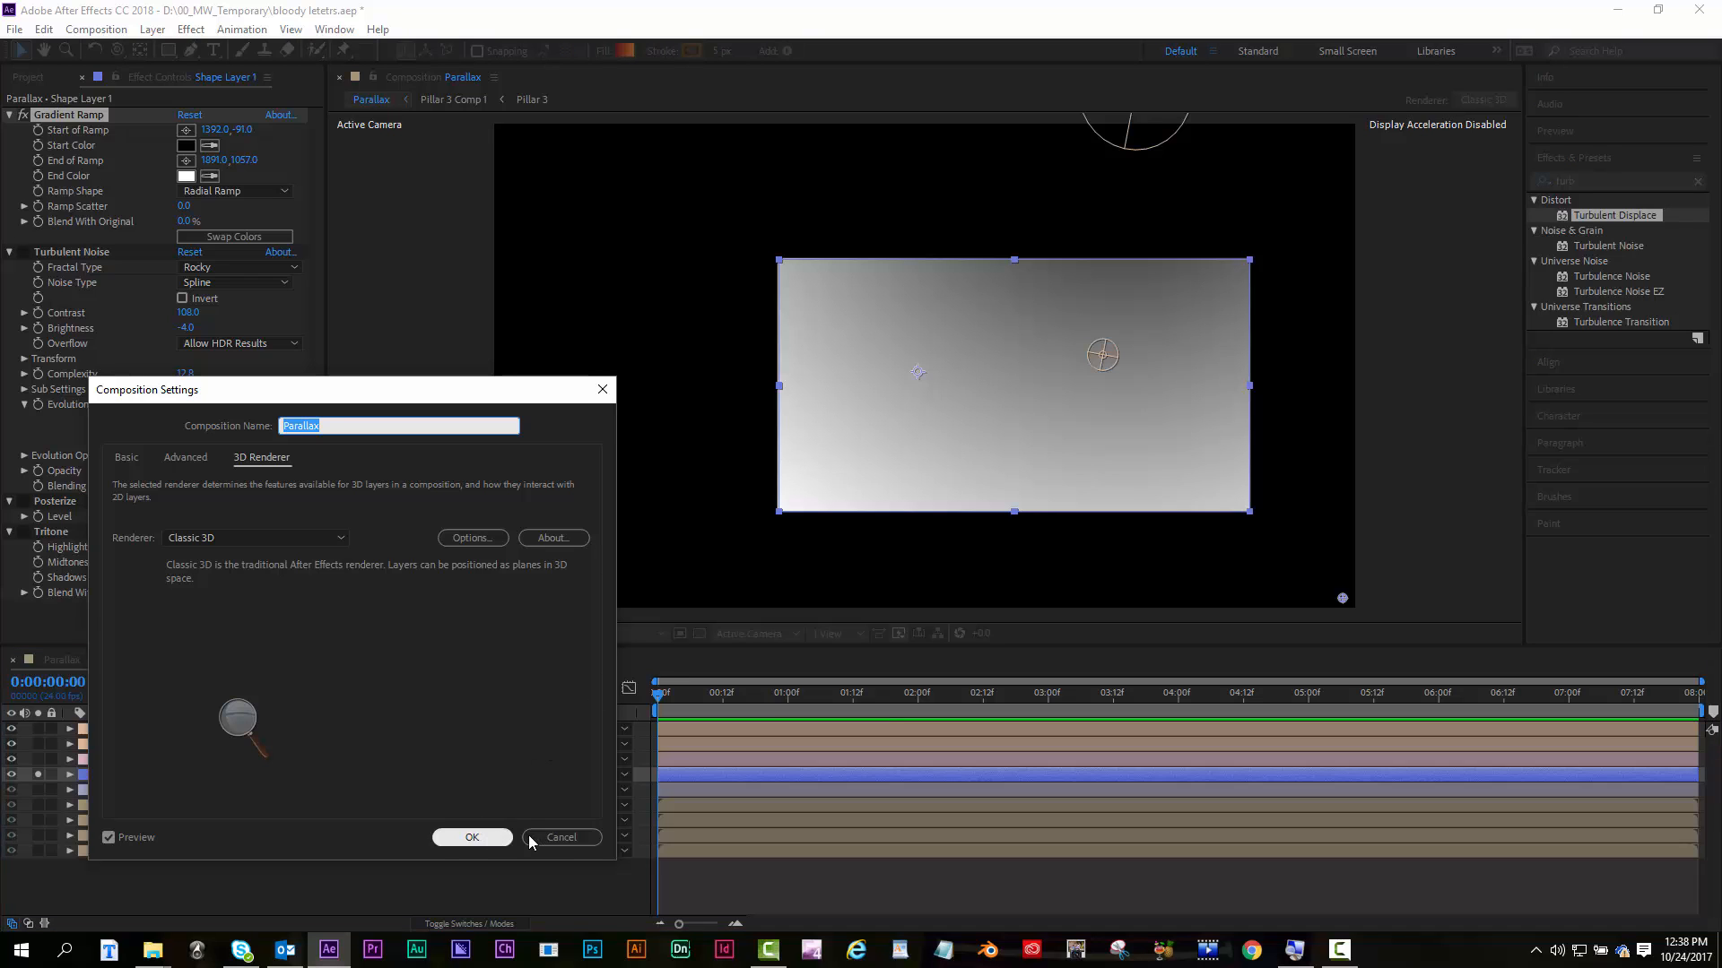
{"action": "left_click", "coordinate": [469, 836]}
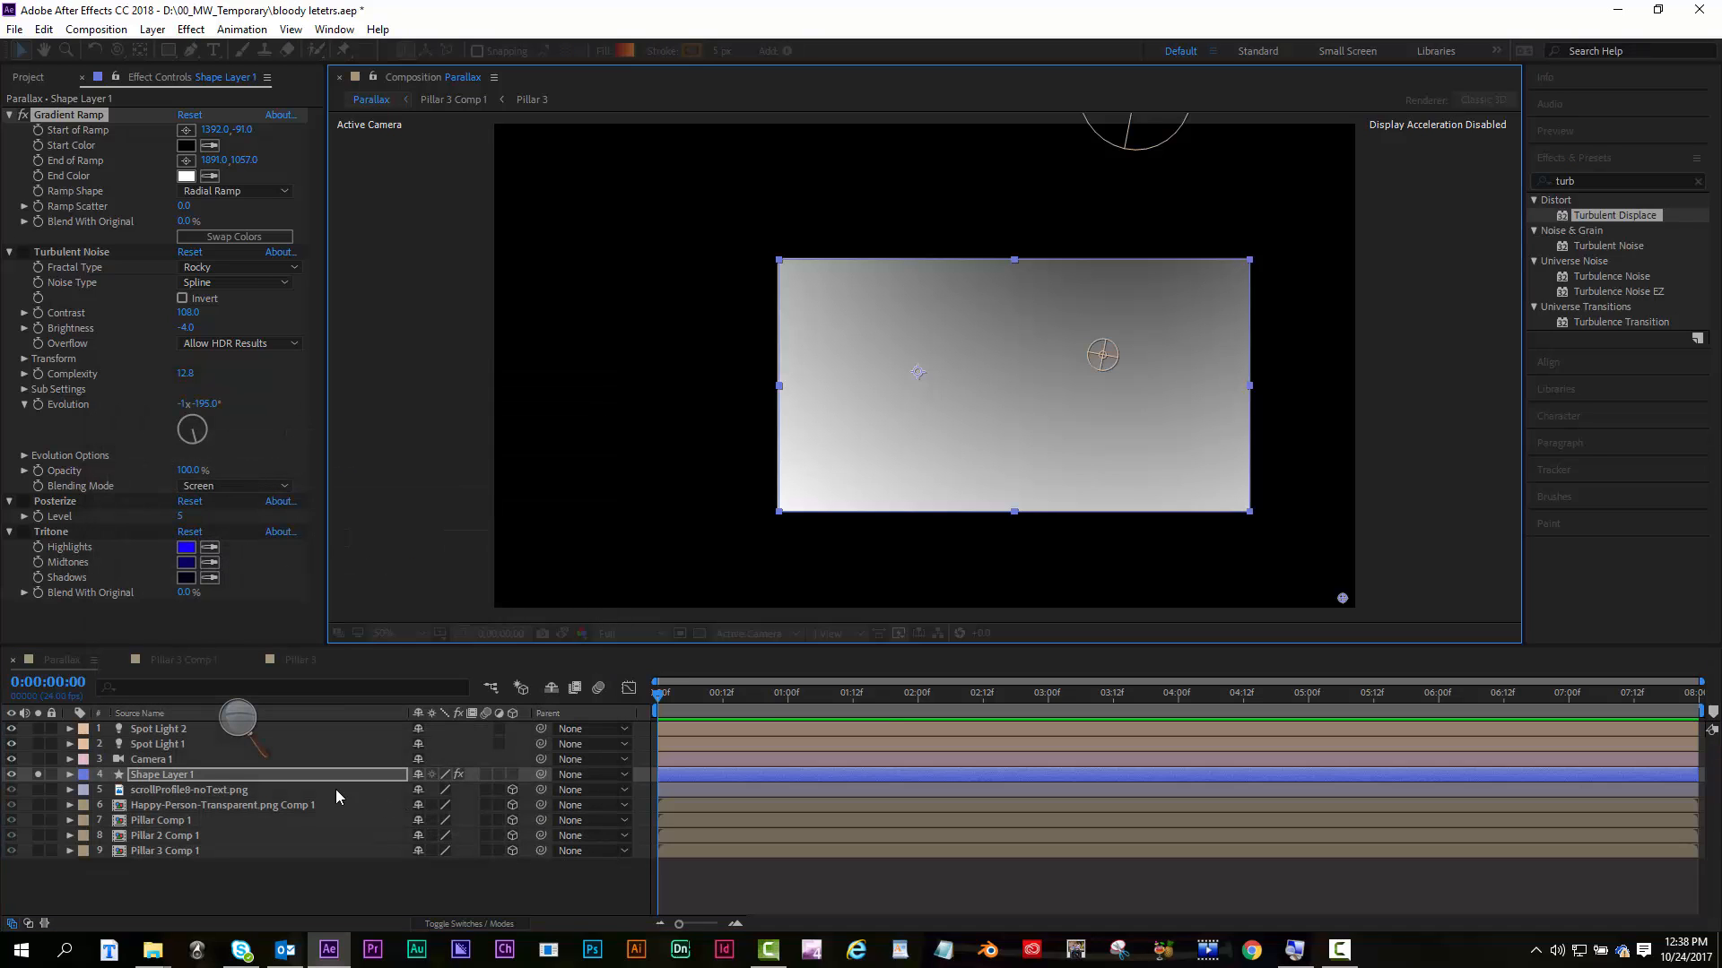
Re-enable Turbulent Noise on Shape Layer 1 and check its fractal type options, keeping Rocky
{"action": "left_click", "coordinate": [152, 777]}
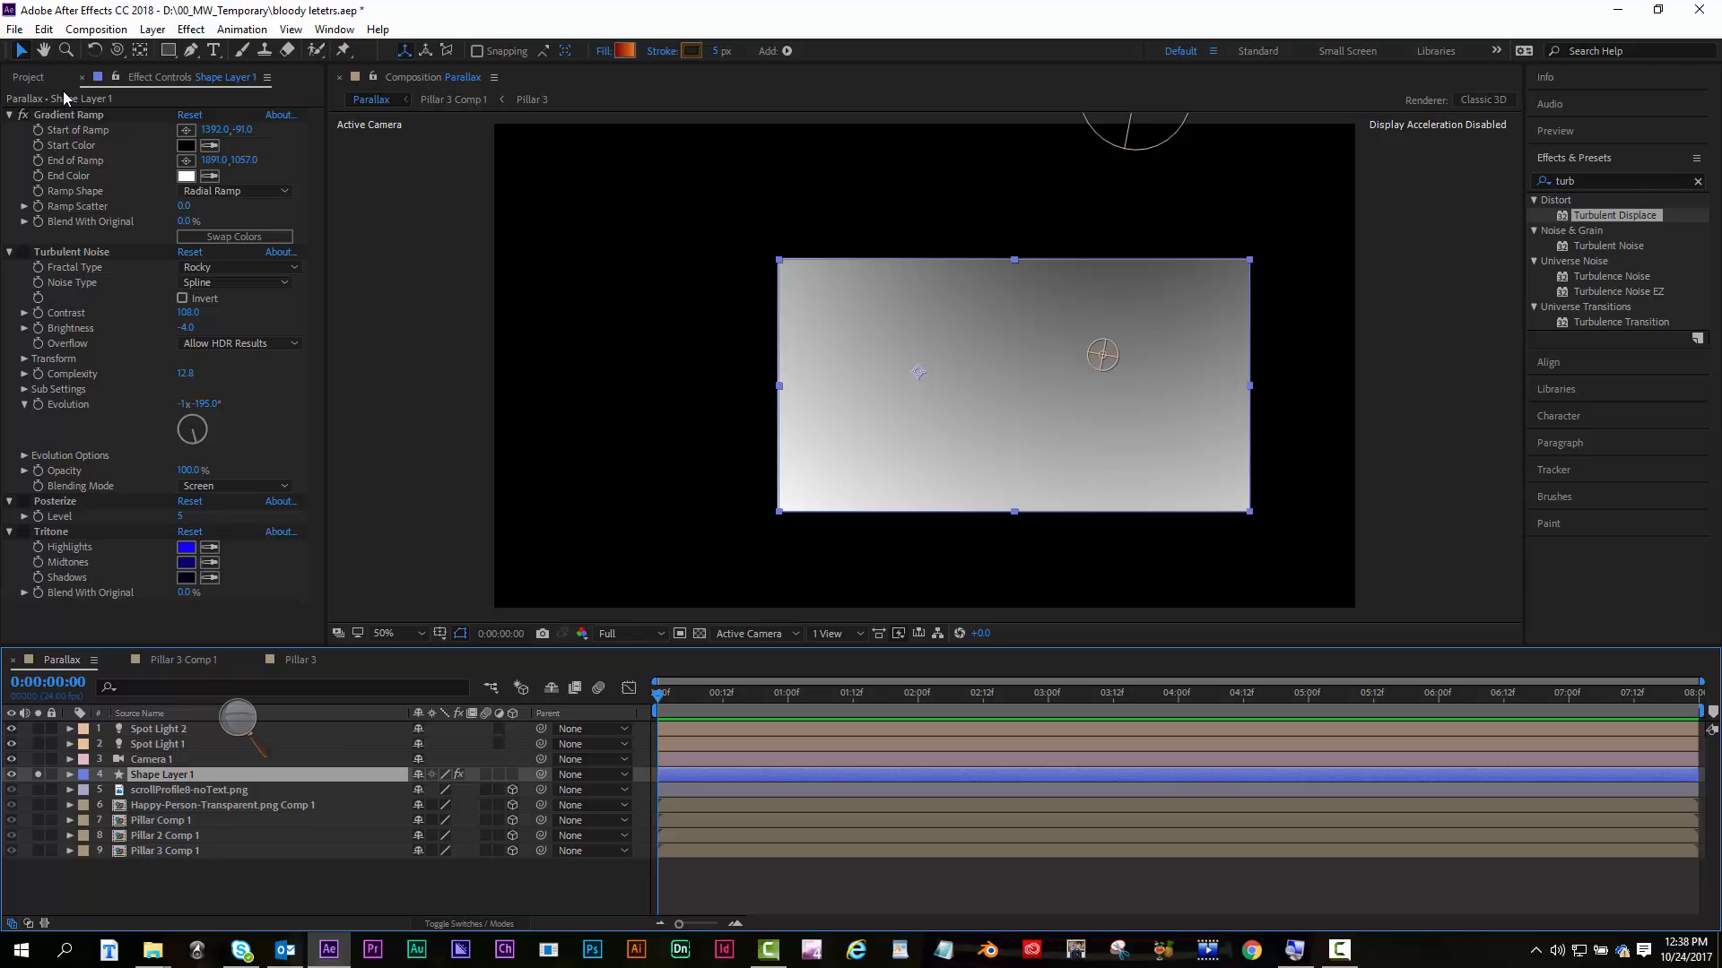
{"action": "left_click", "coordinate": [62, 113]}
{"action": "left_click", "coordinate": [60, 255]}
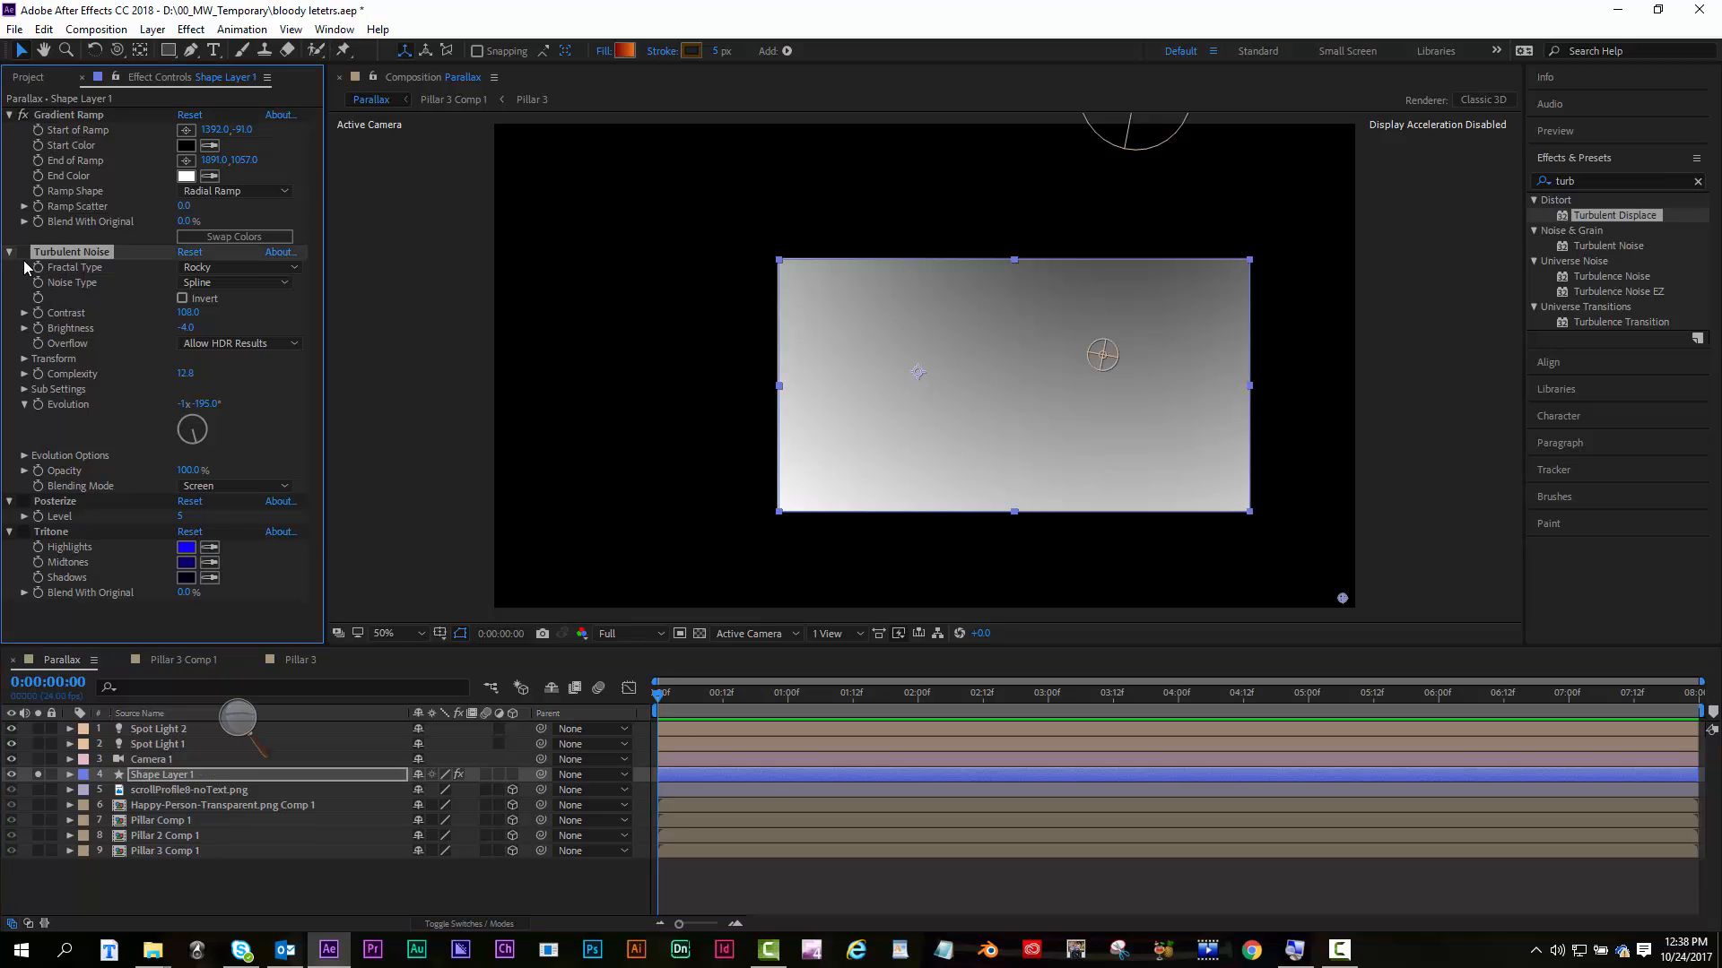
{"action": "left_click", "coordinate": [23, 252]}
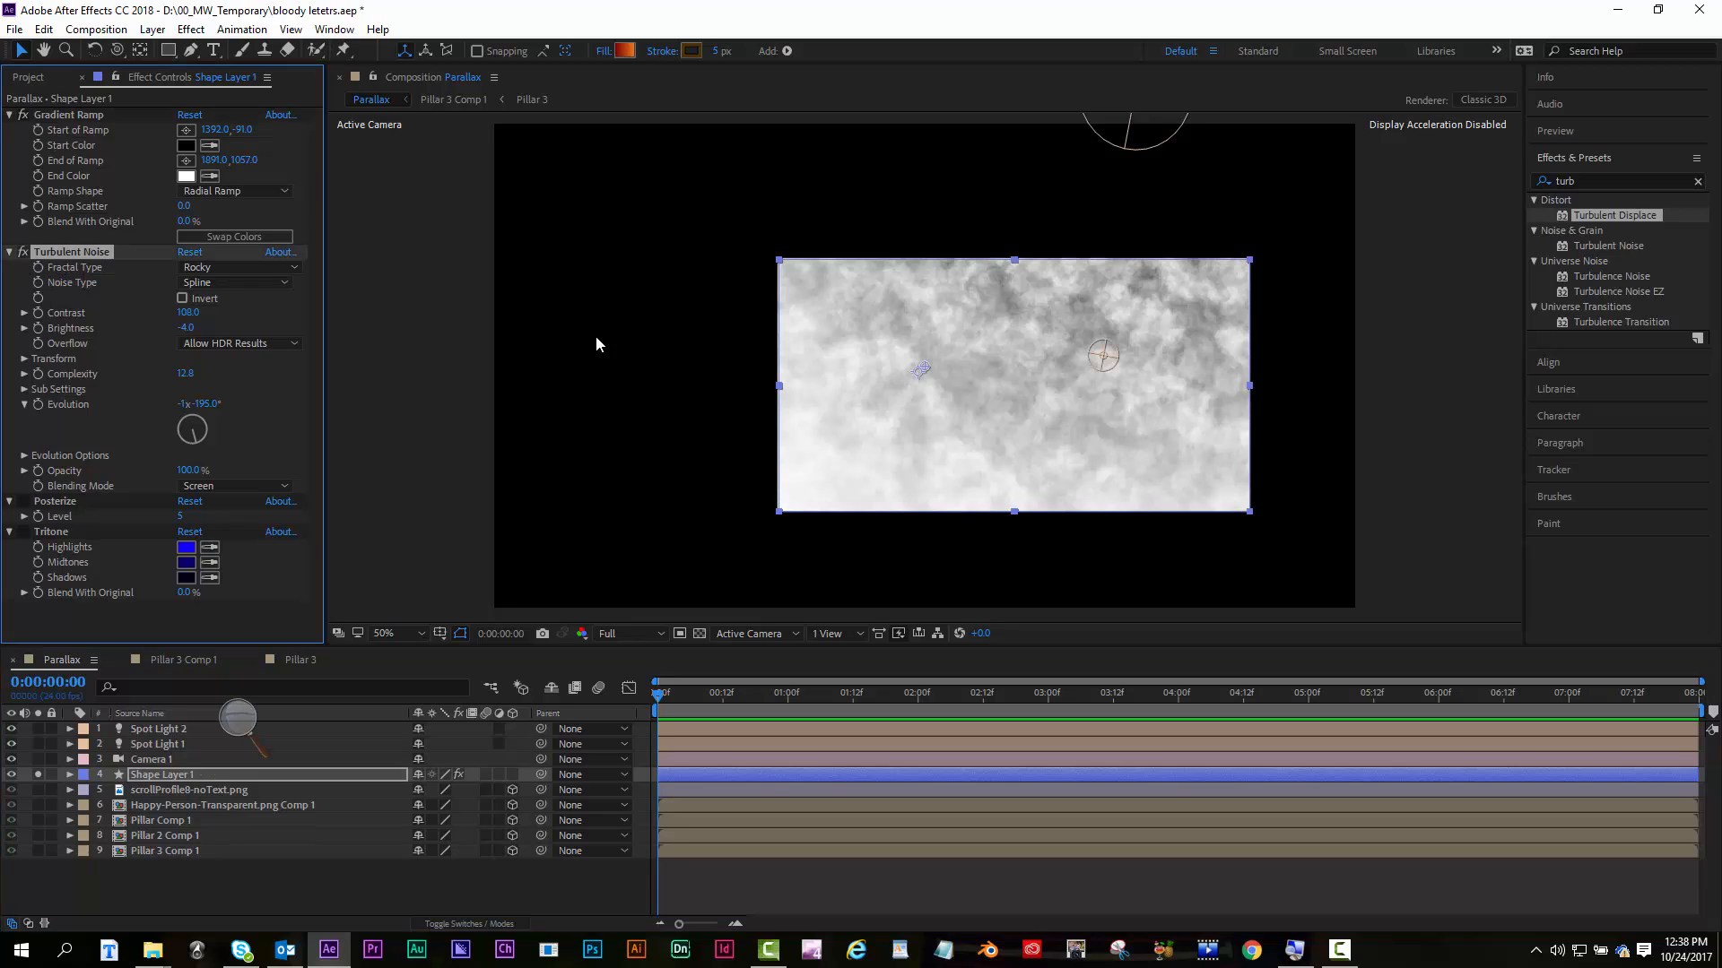
{"action": "left_click", "coordinate": [244, 269]}
{"action": "left_click", "coordinate": [245, 314]}
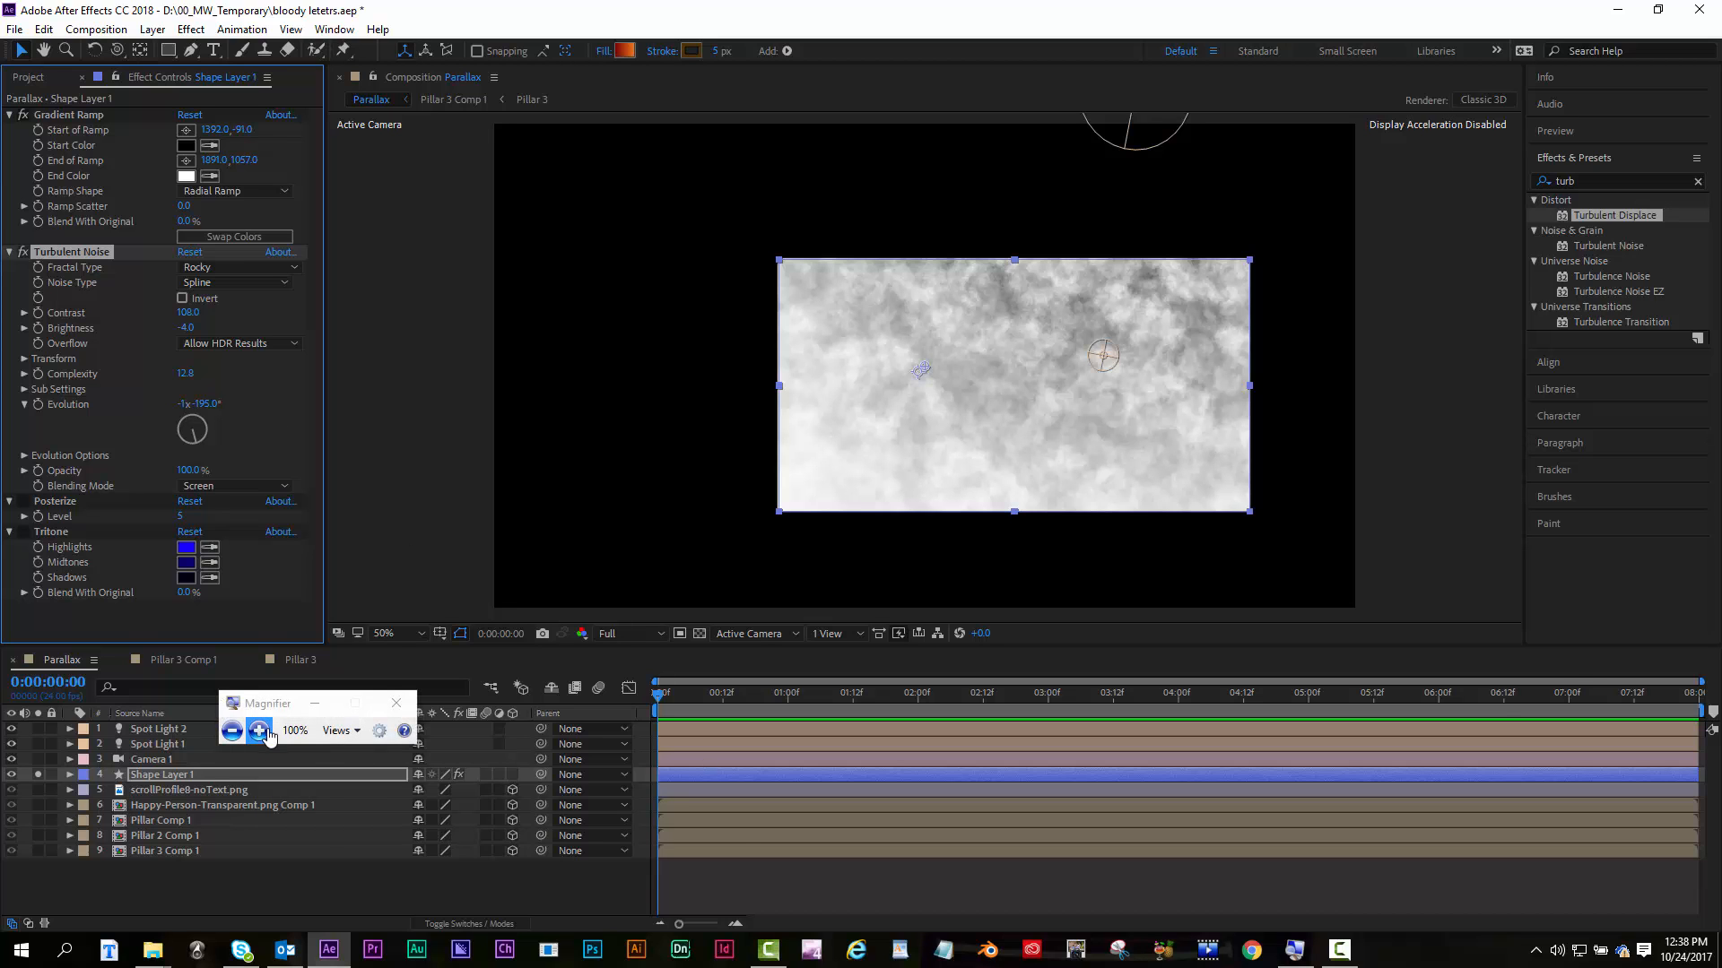
Magnify the effect settings to 200%, re-enable Posterize on Shape Layer 1, and return the magnification to 100%
{"action": "left_click", "coordinate": [261, 730]}
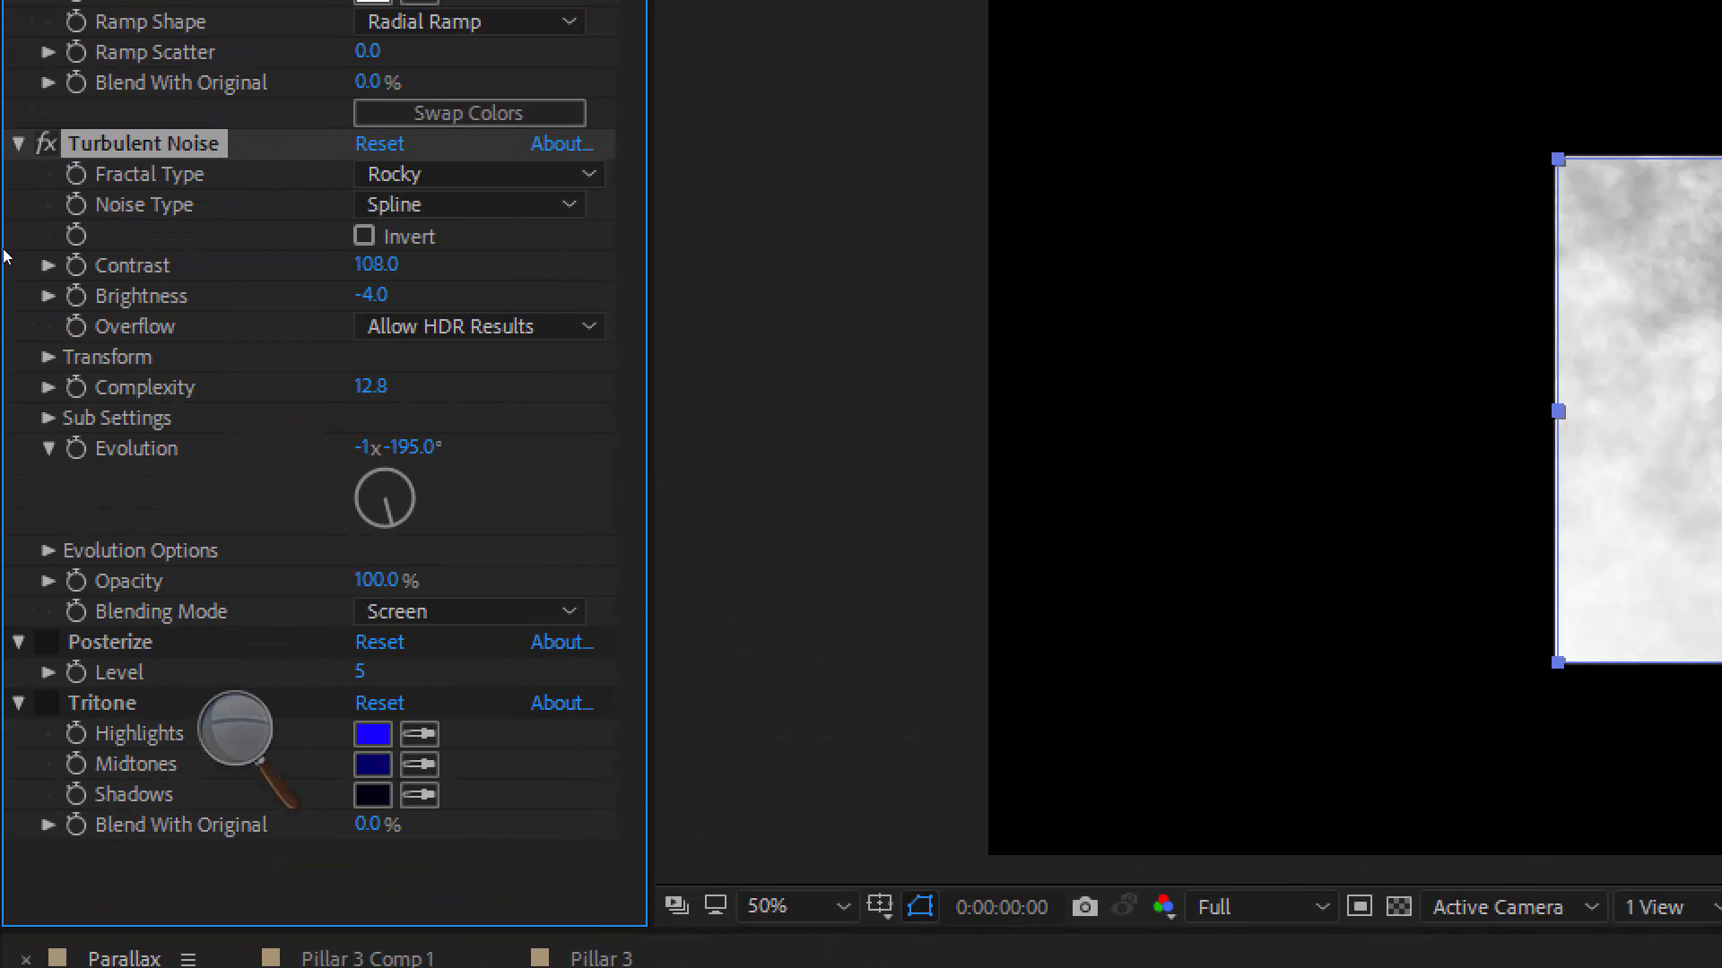
{"action": "left_click", "coordinate": [21, 500]}
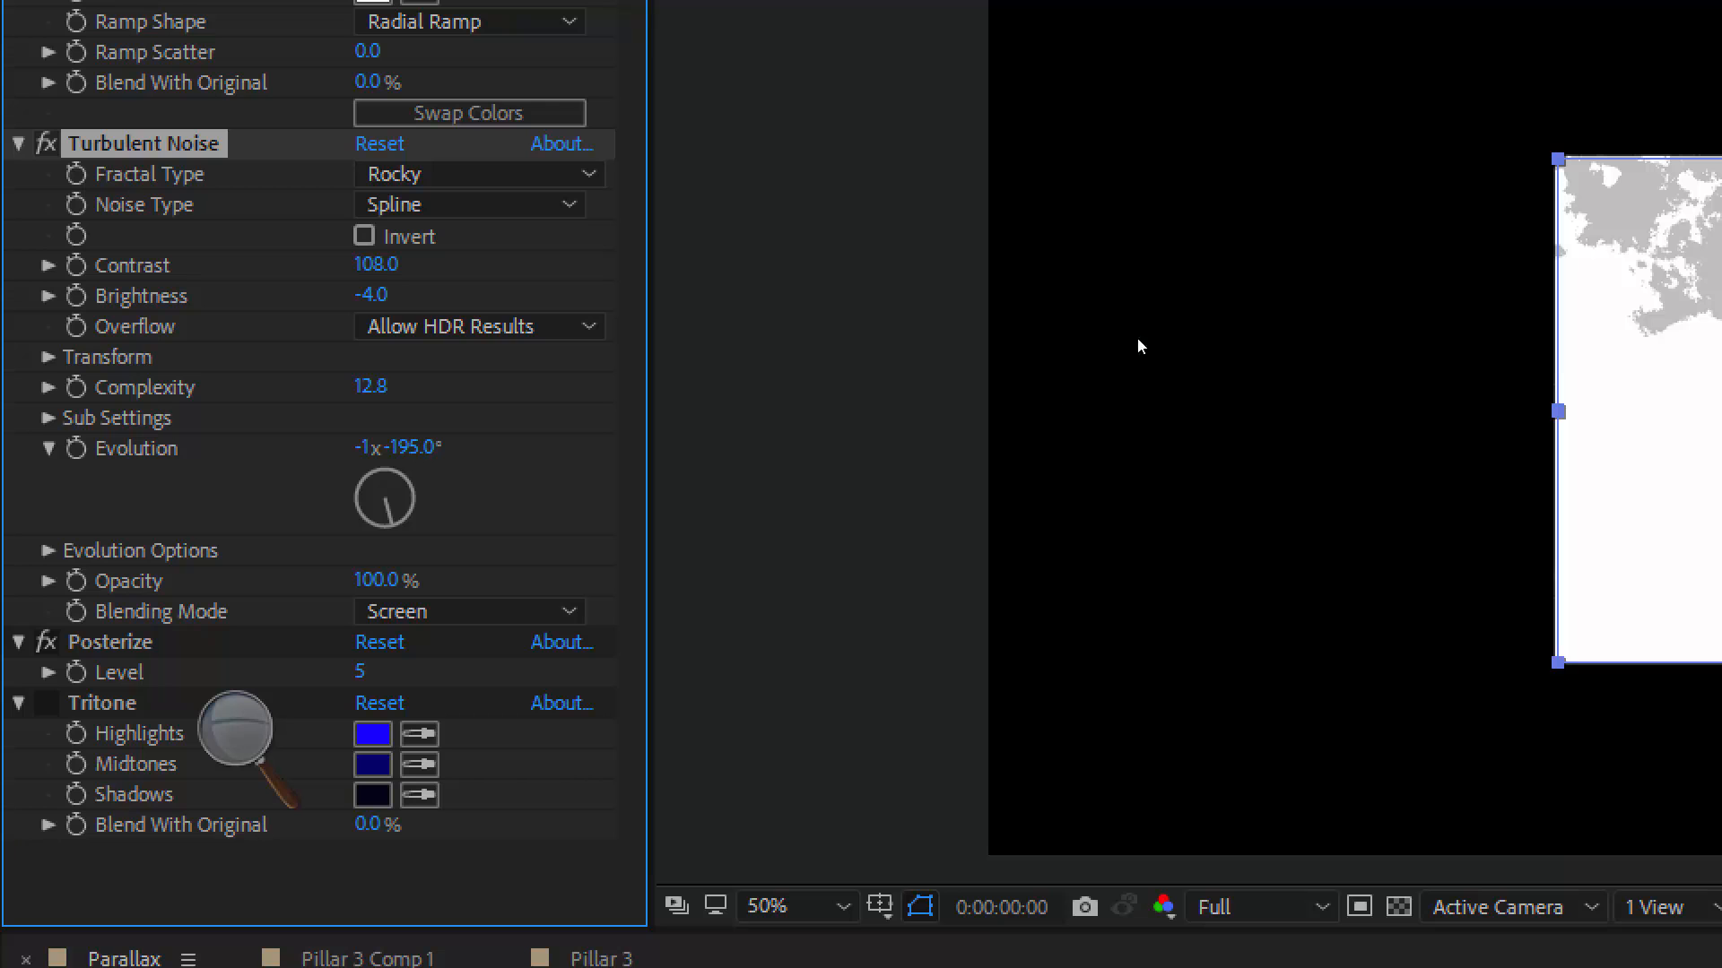
{"action": "left_click", "coordinate": [857, 392]}
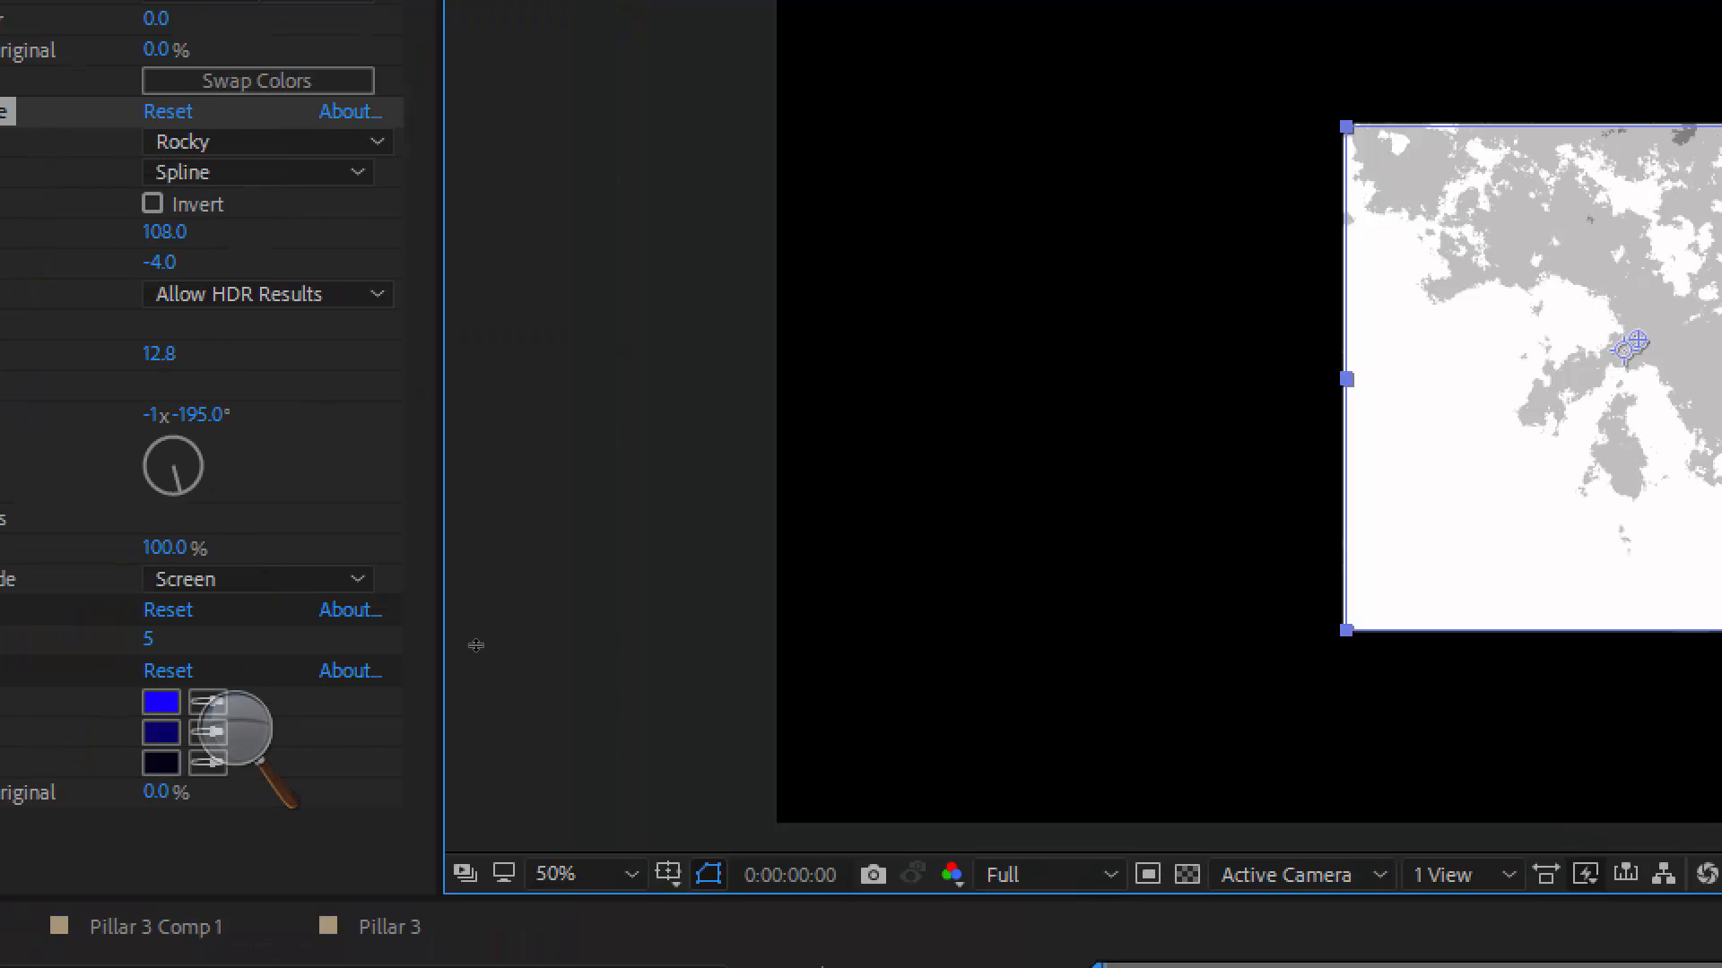
{"action": "left_click", "coordinate": [235, 727]}
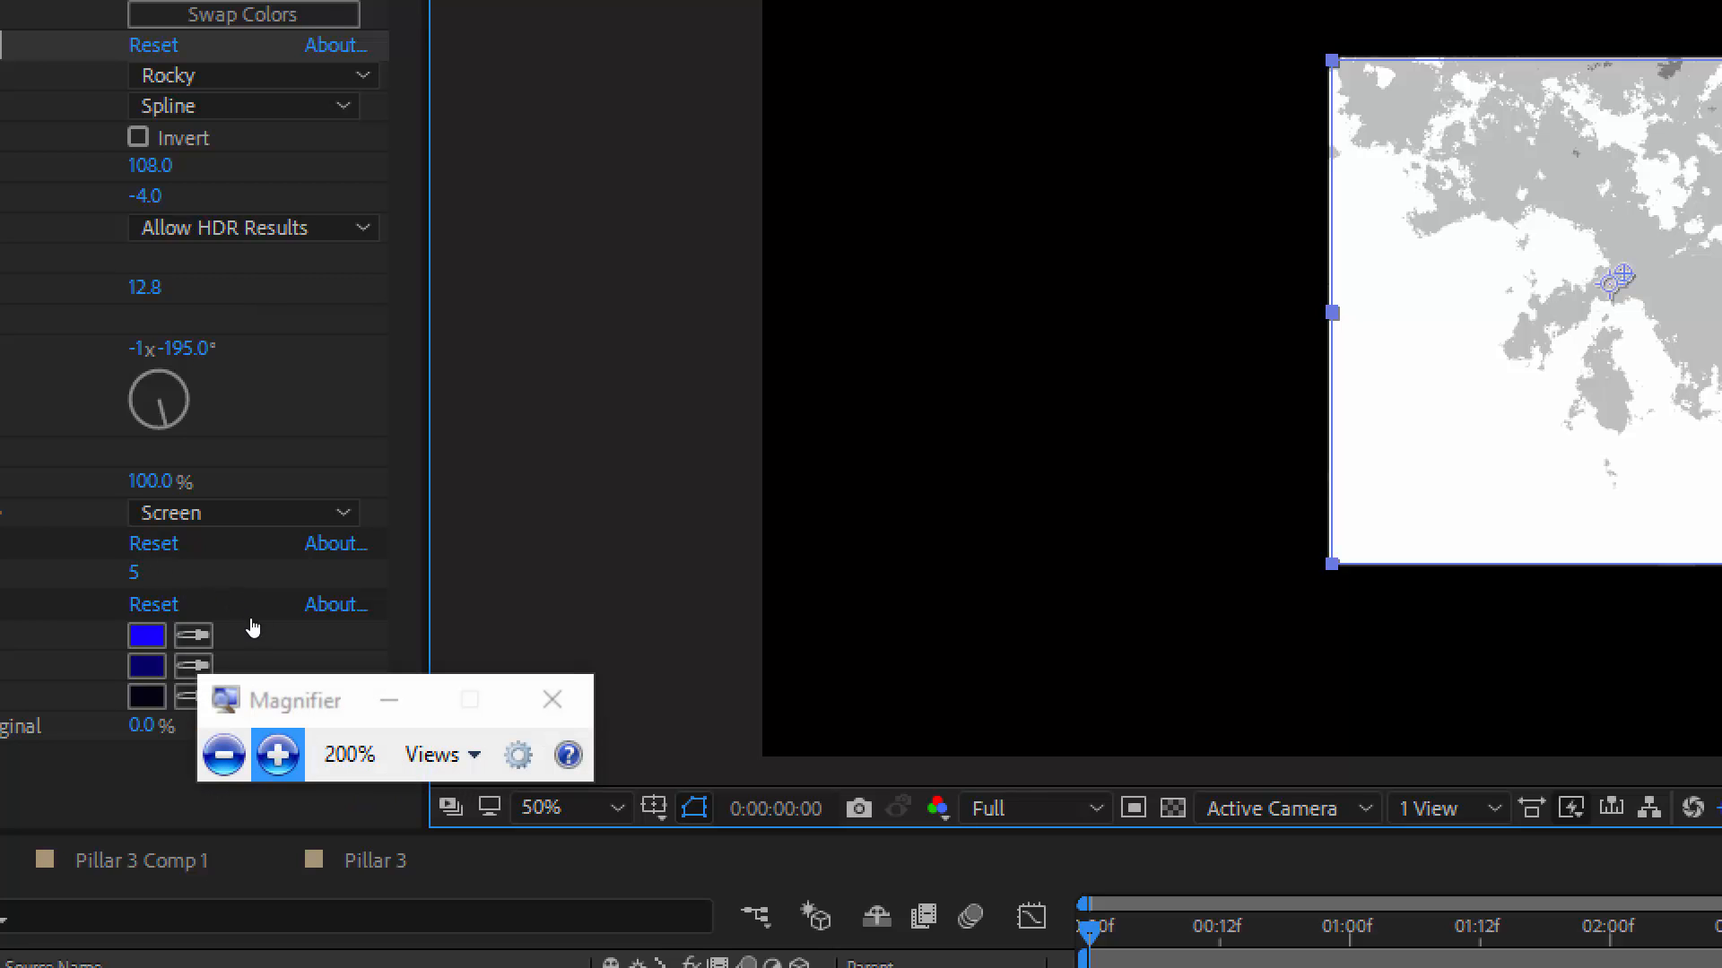
{"action": "left_click", "coordinate": [225, 756]}
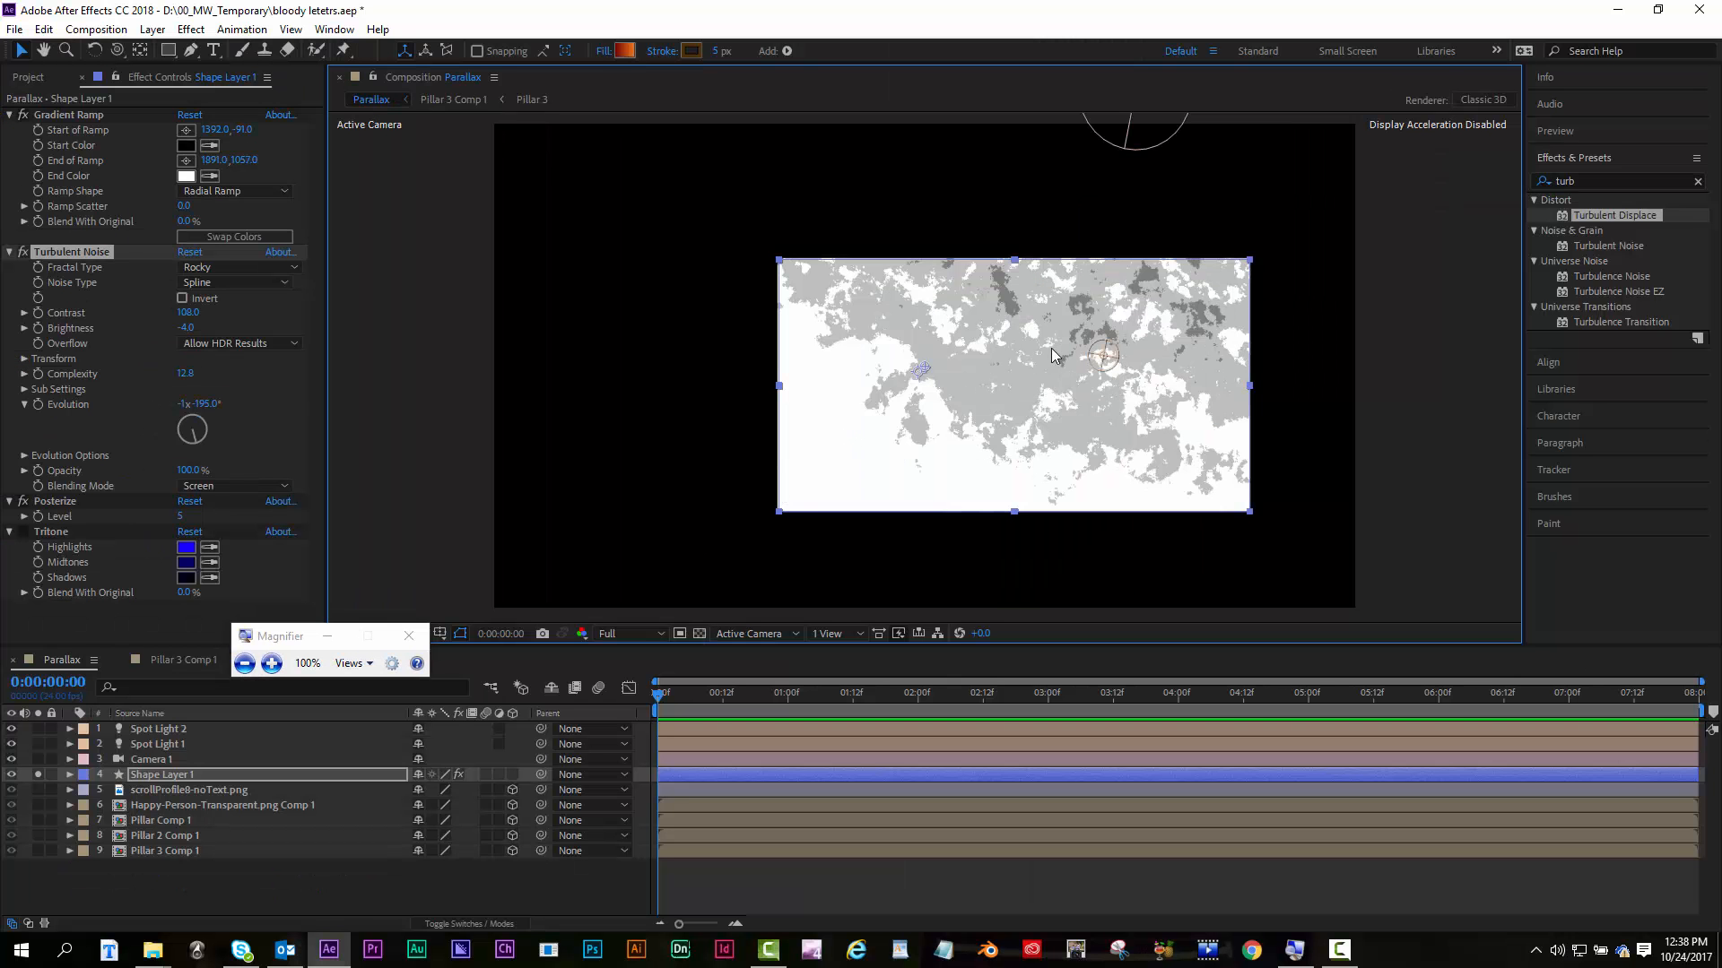
Re-enable Tritone on Shape Layer 1 and set the Posterize level to 3
{"action": "left_click", "coordinate": [30, 539]}
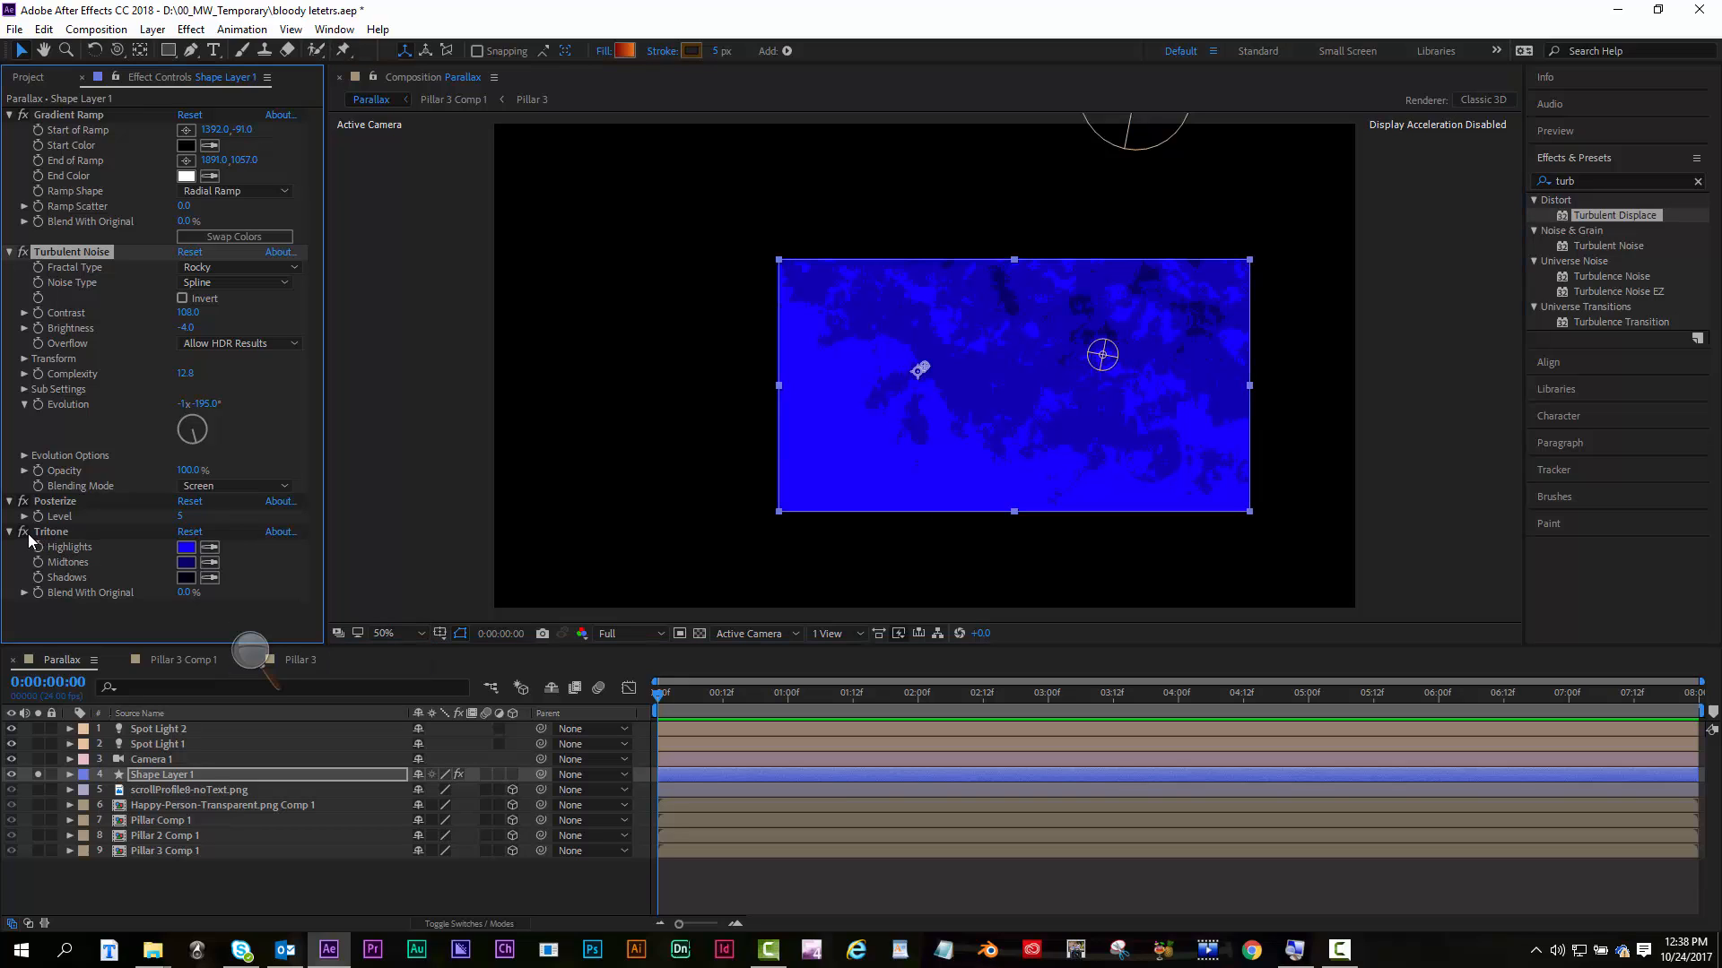
{"action": "left_click", "coordinate": [176, 517]}
{"action": "left_click", "coordinate": [170, 518]}
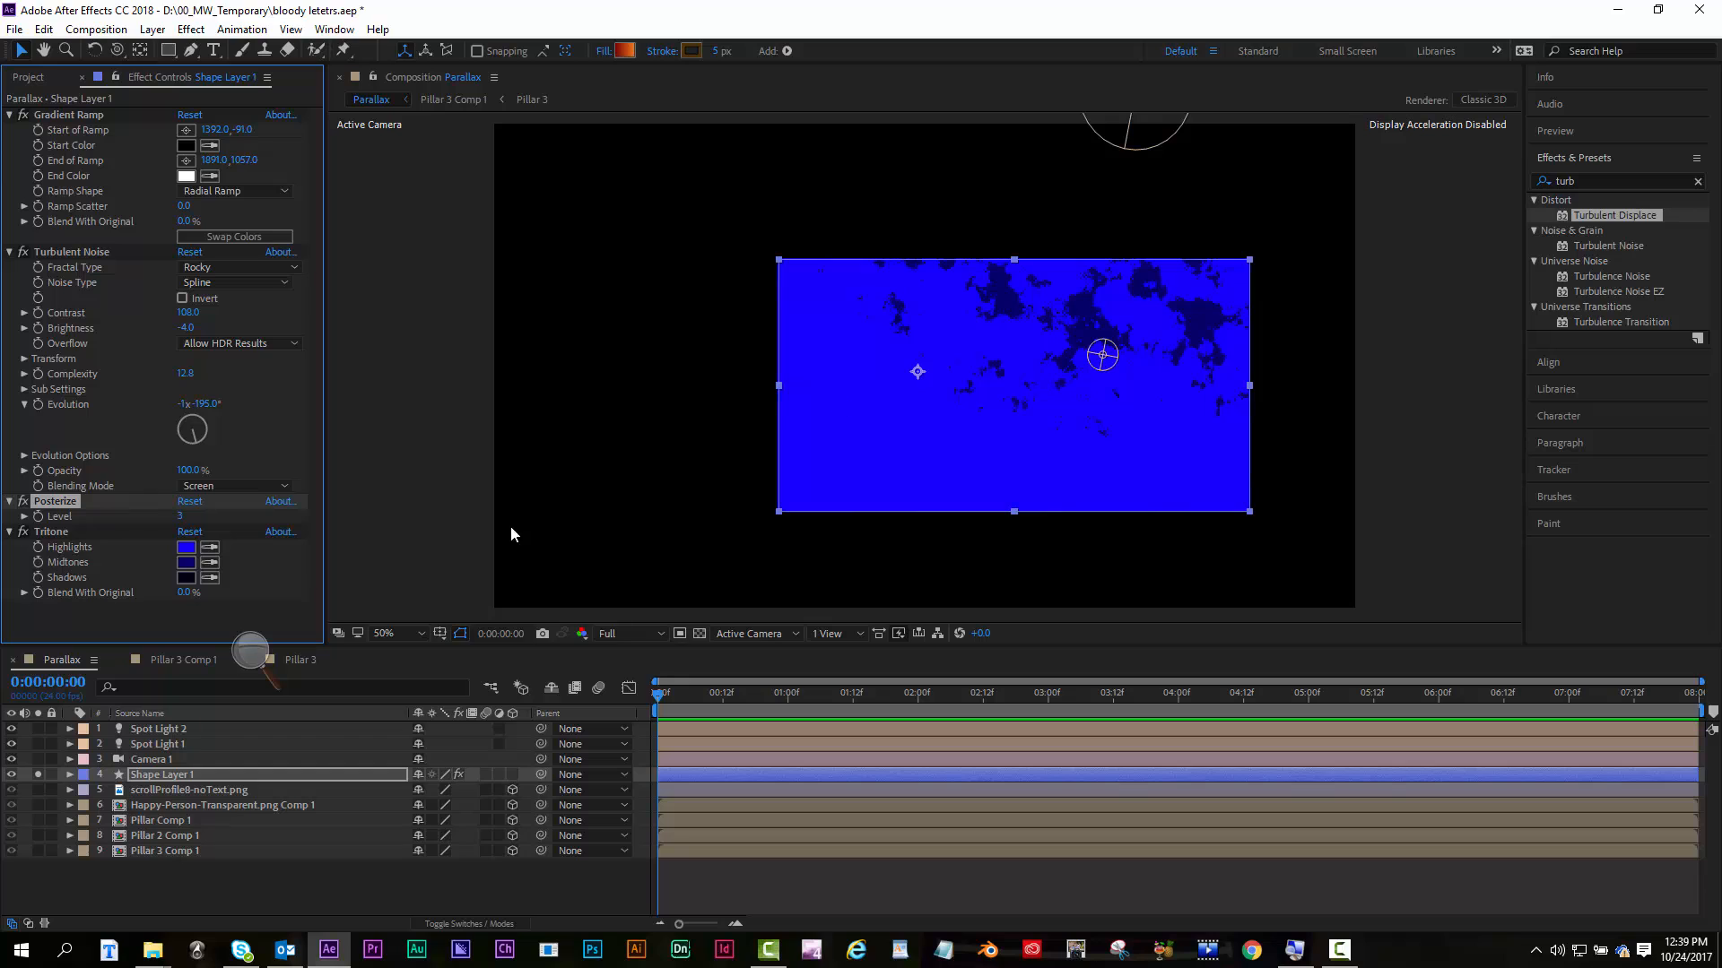
Reposition the Gradient Ramp, with its start inside the shape near the upper edge and its end beyond the lower-right corner at 2036, 1078
{"action": "left_click", "coordinate": [187, 132]}
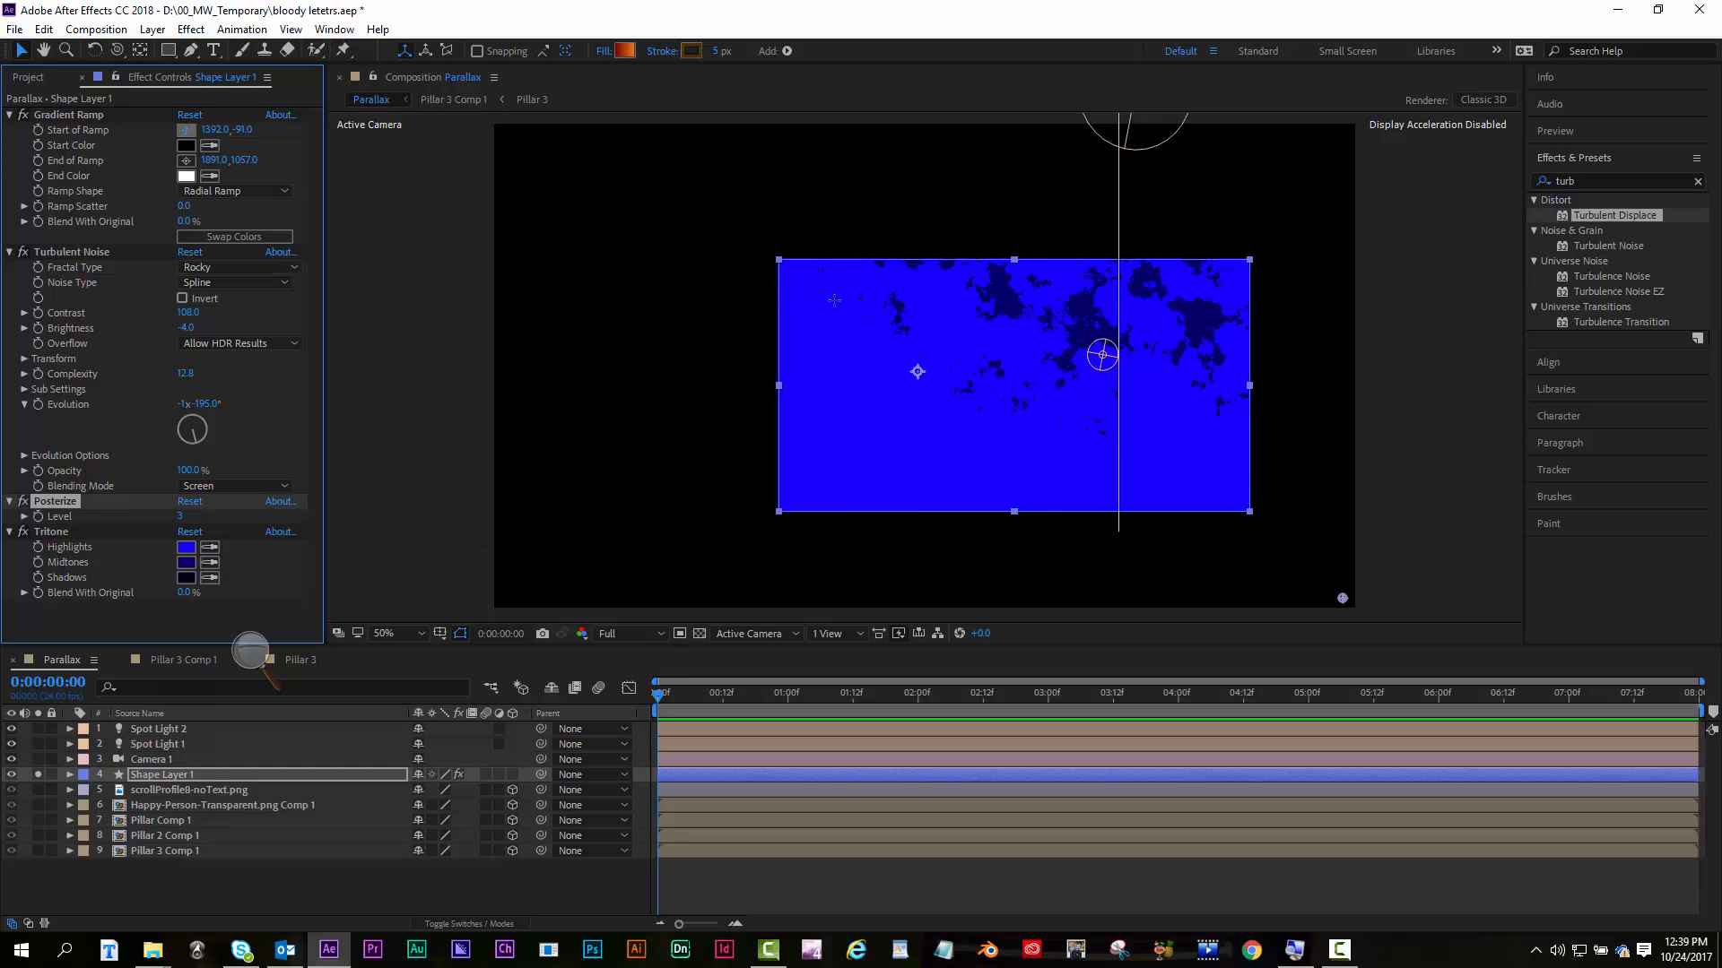
{"action": "left_click", "coordinate": [760, 257]}
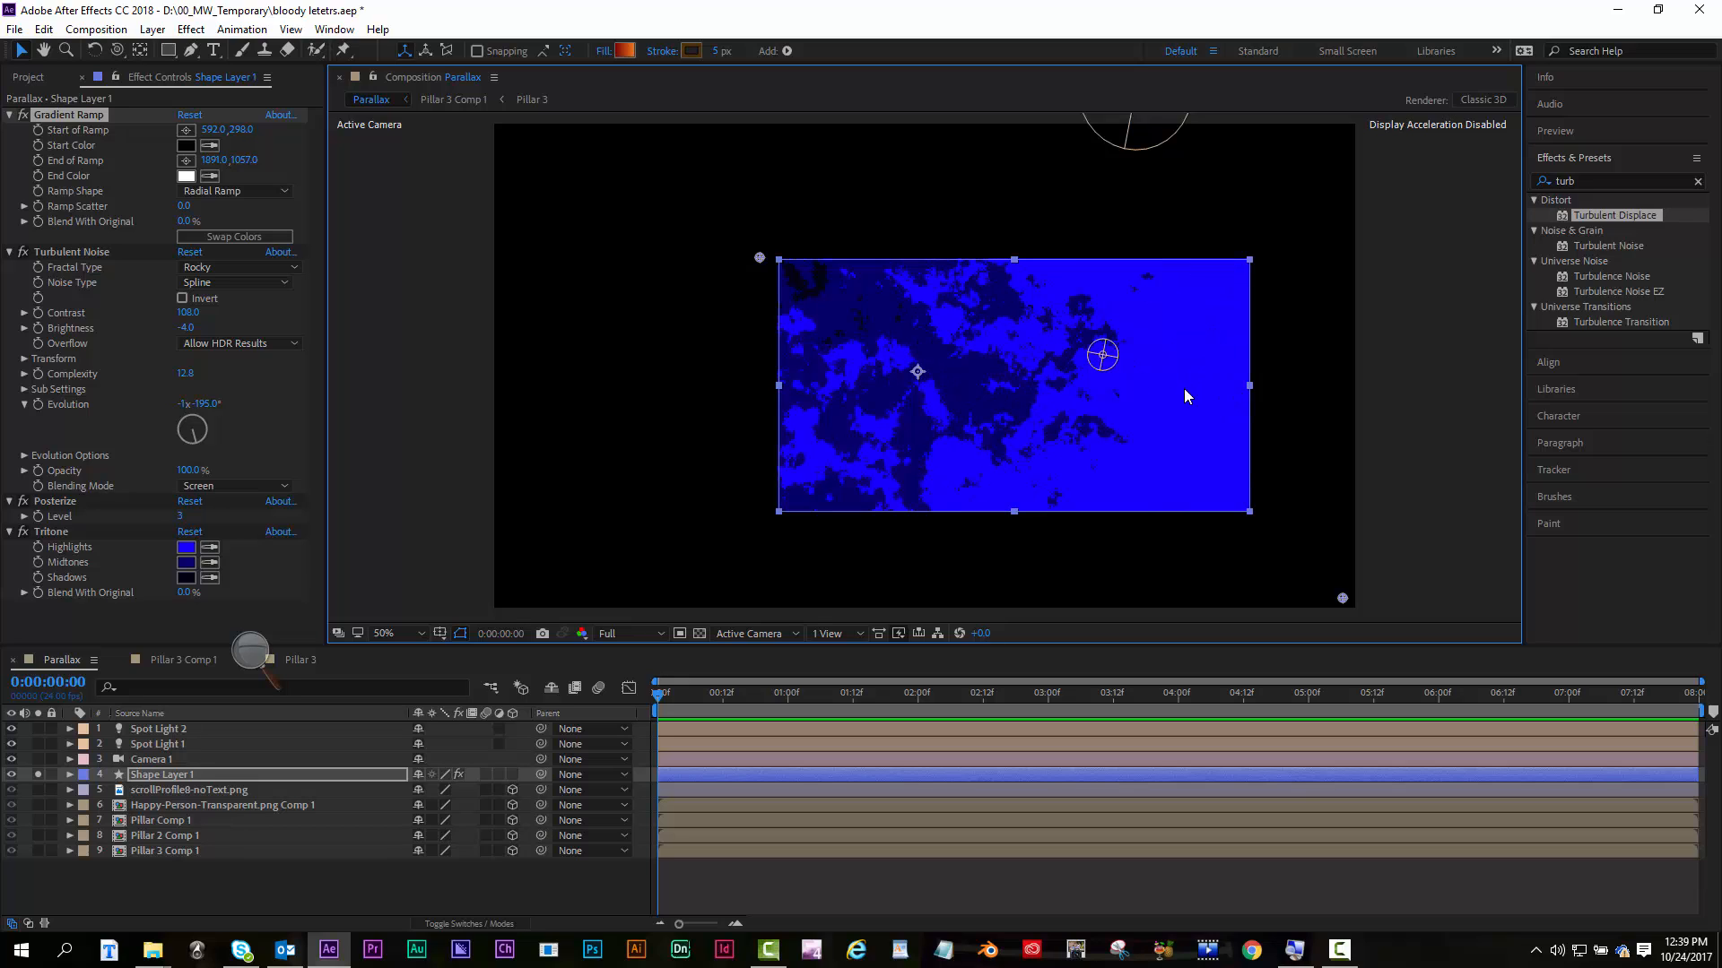
{"action": "left_click", "coordinate": [187, 160]}
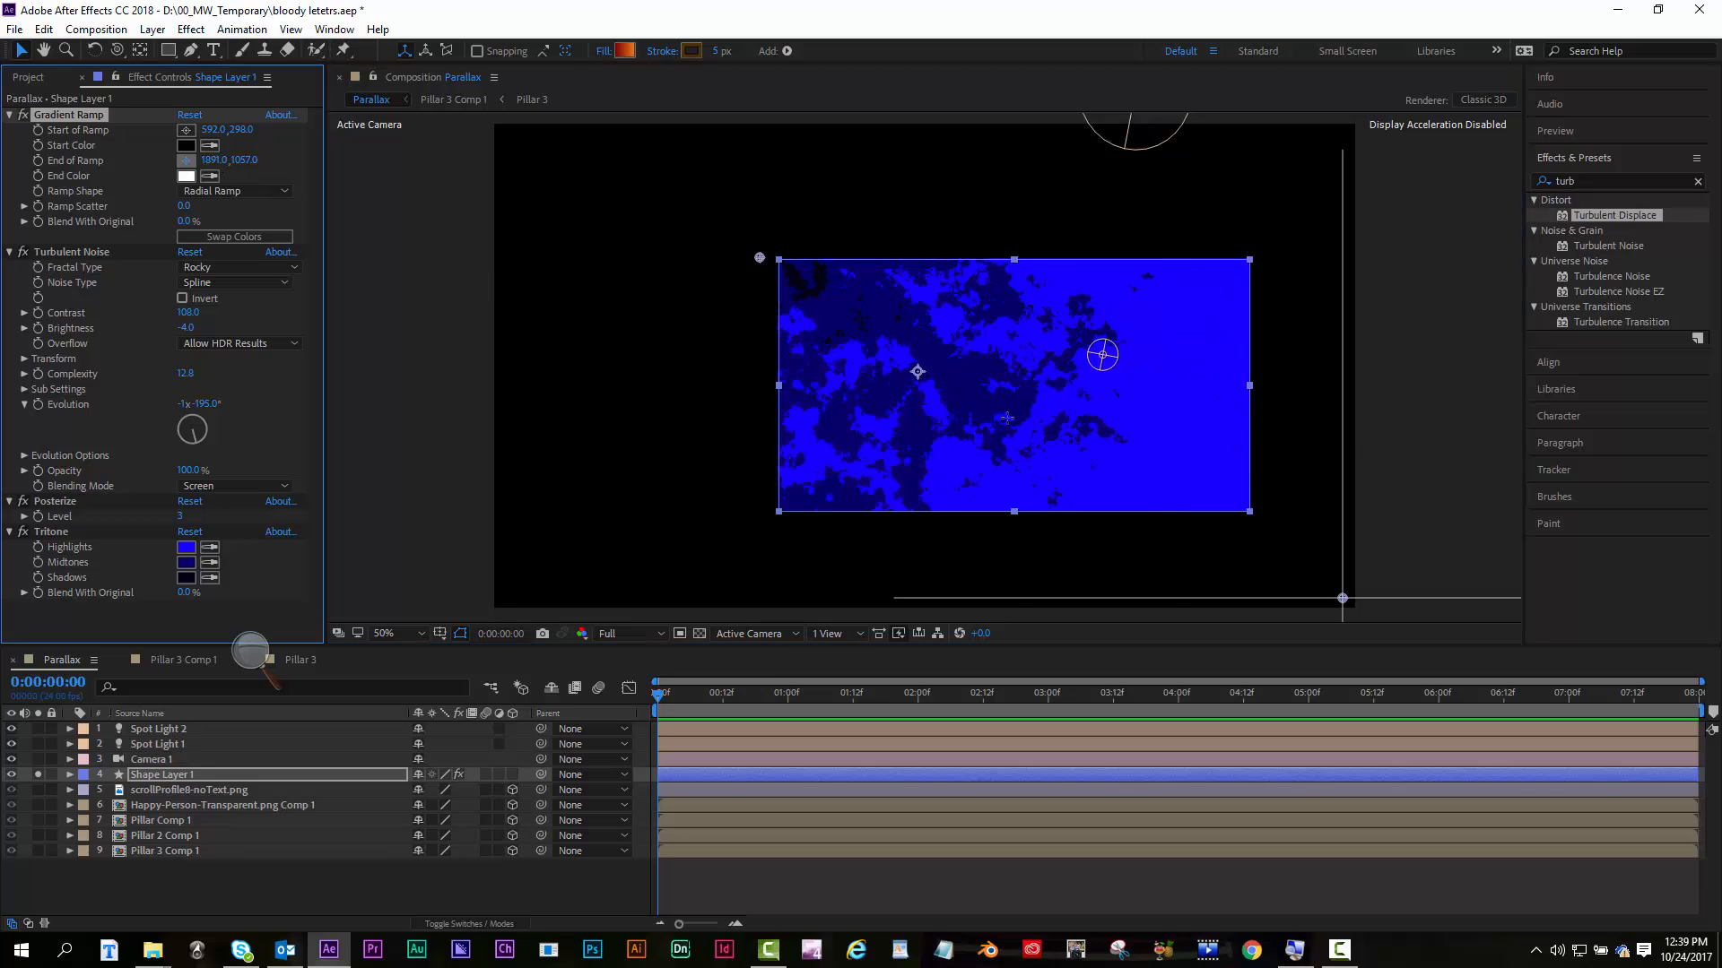
{"action": "left_click", "coordinate": [1173, 450]}
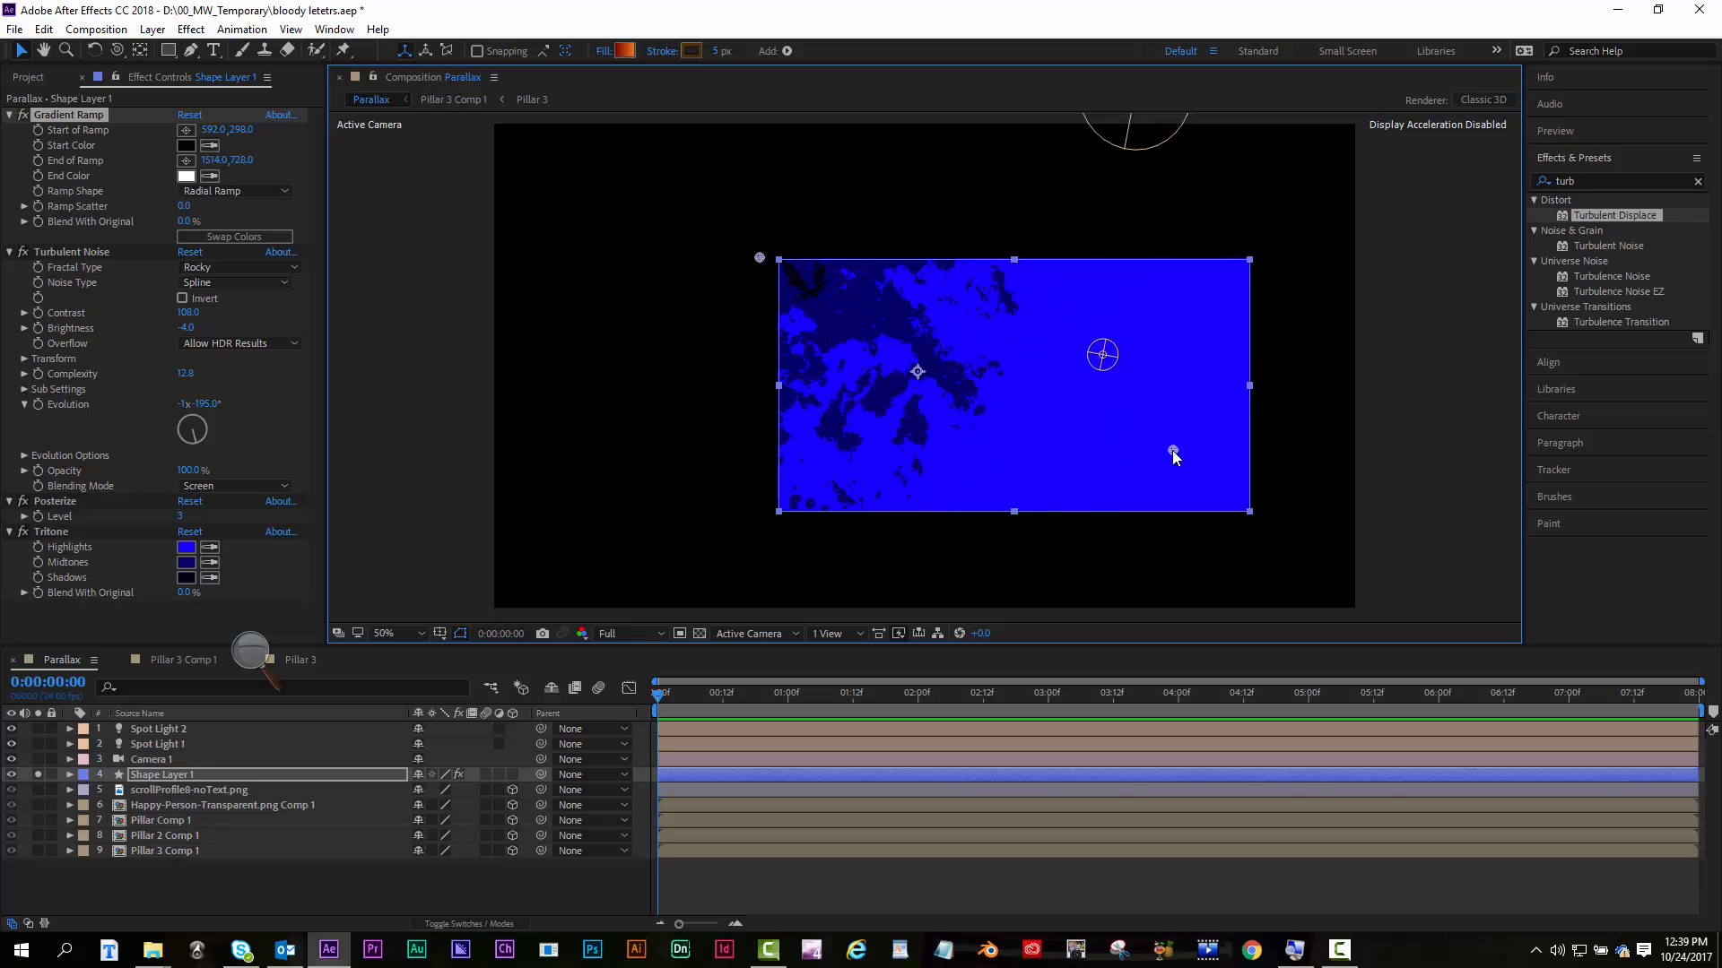
{"action": "left_click_drag", "start_coordinate": [1120, 439], "coordinate": [1300, 544]}
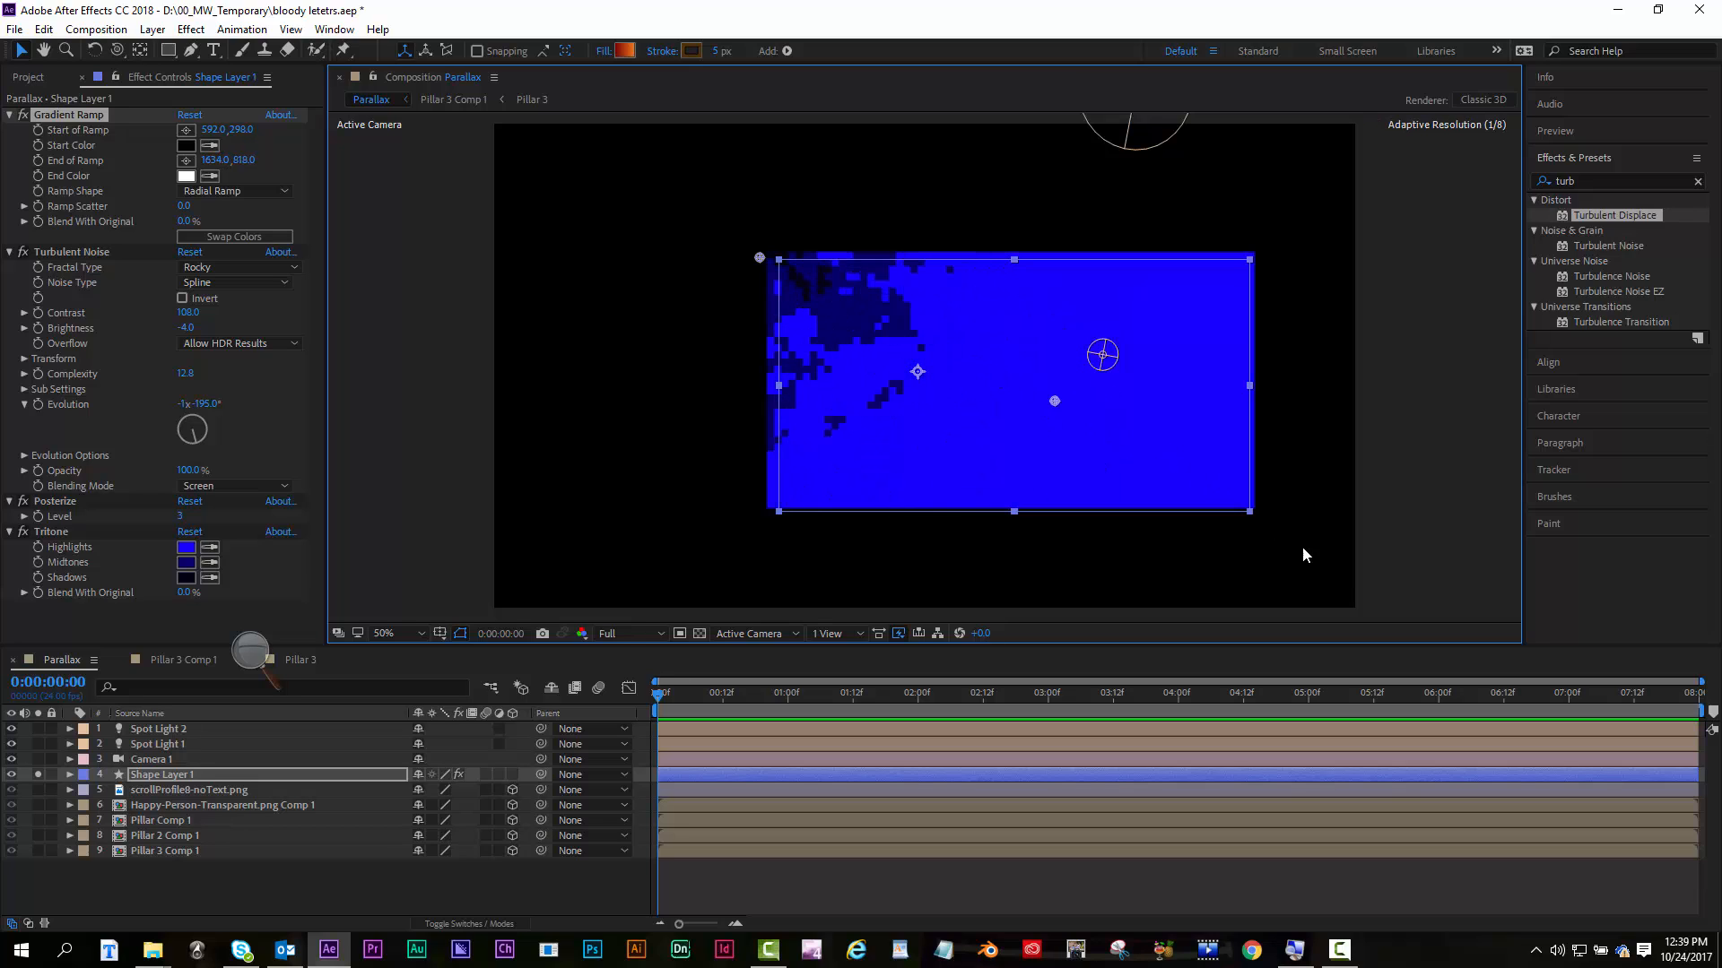
{"action": "left_click_drag", "start_coordinate": [1368, 590], "coordinate": [1404, 606]}
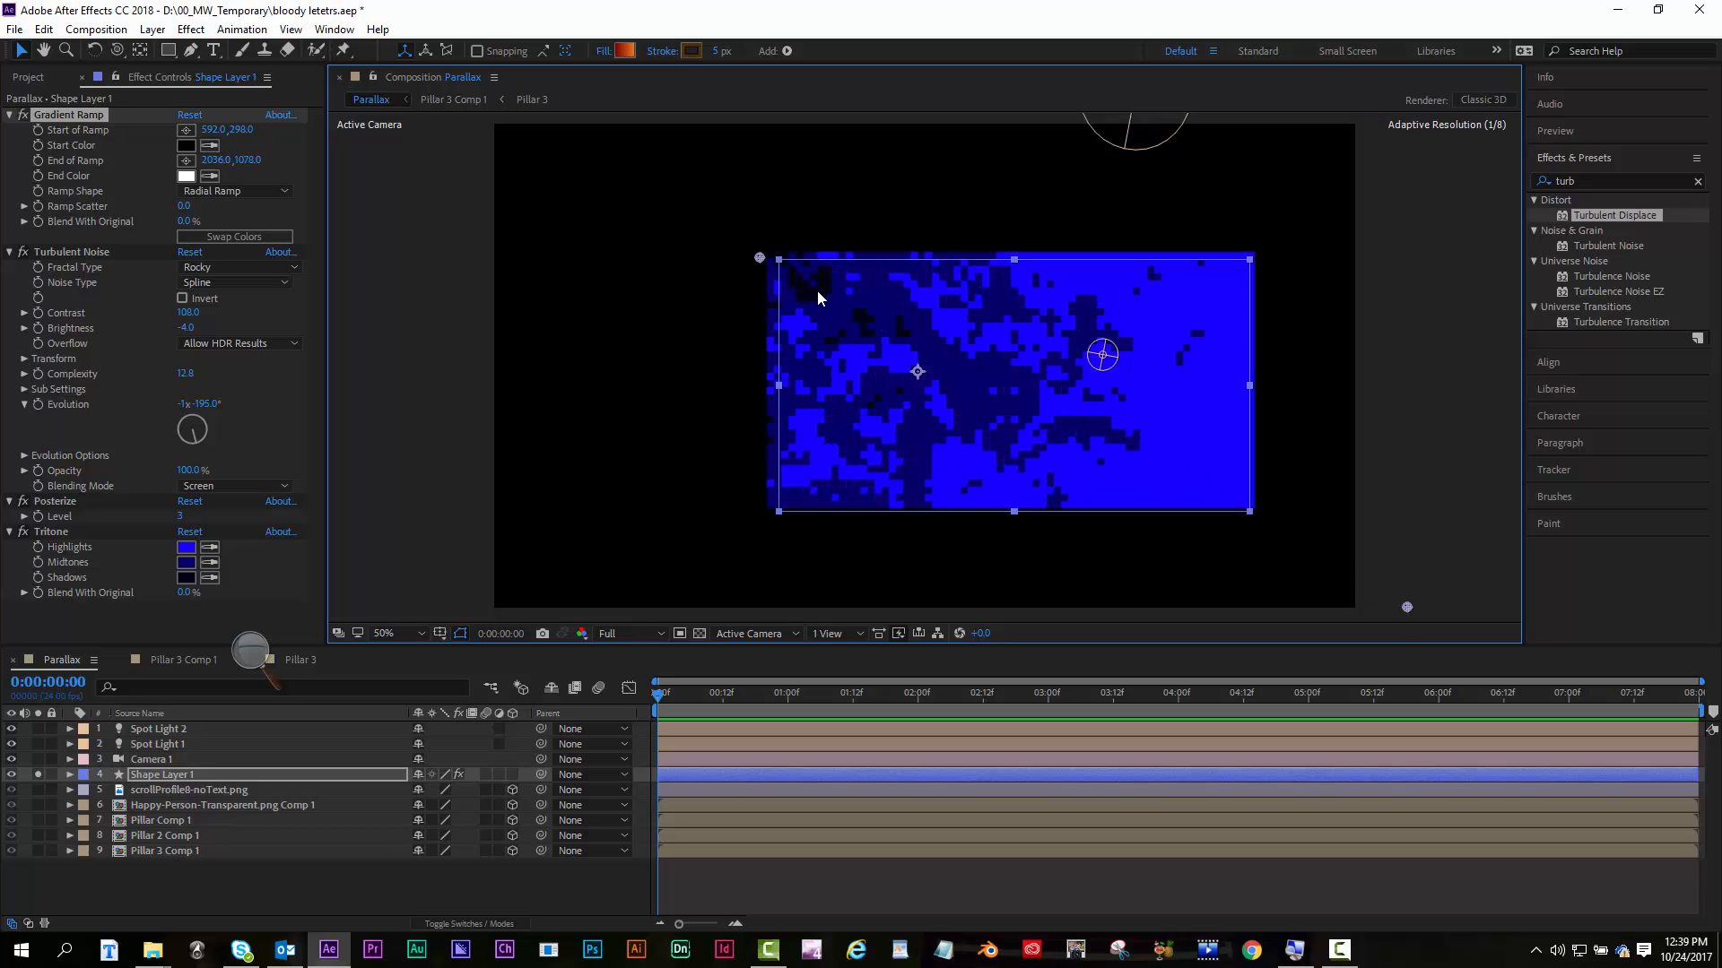
{"action": "left_click_drag", "start_coordinate": [756, 256], "coordinate": [901, 287]}
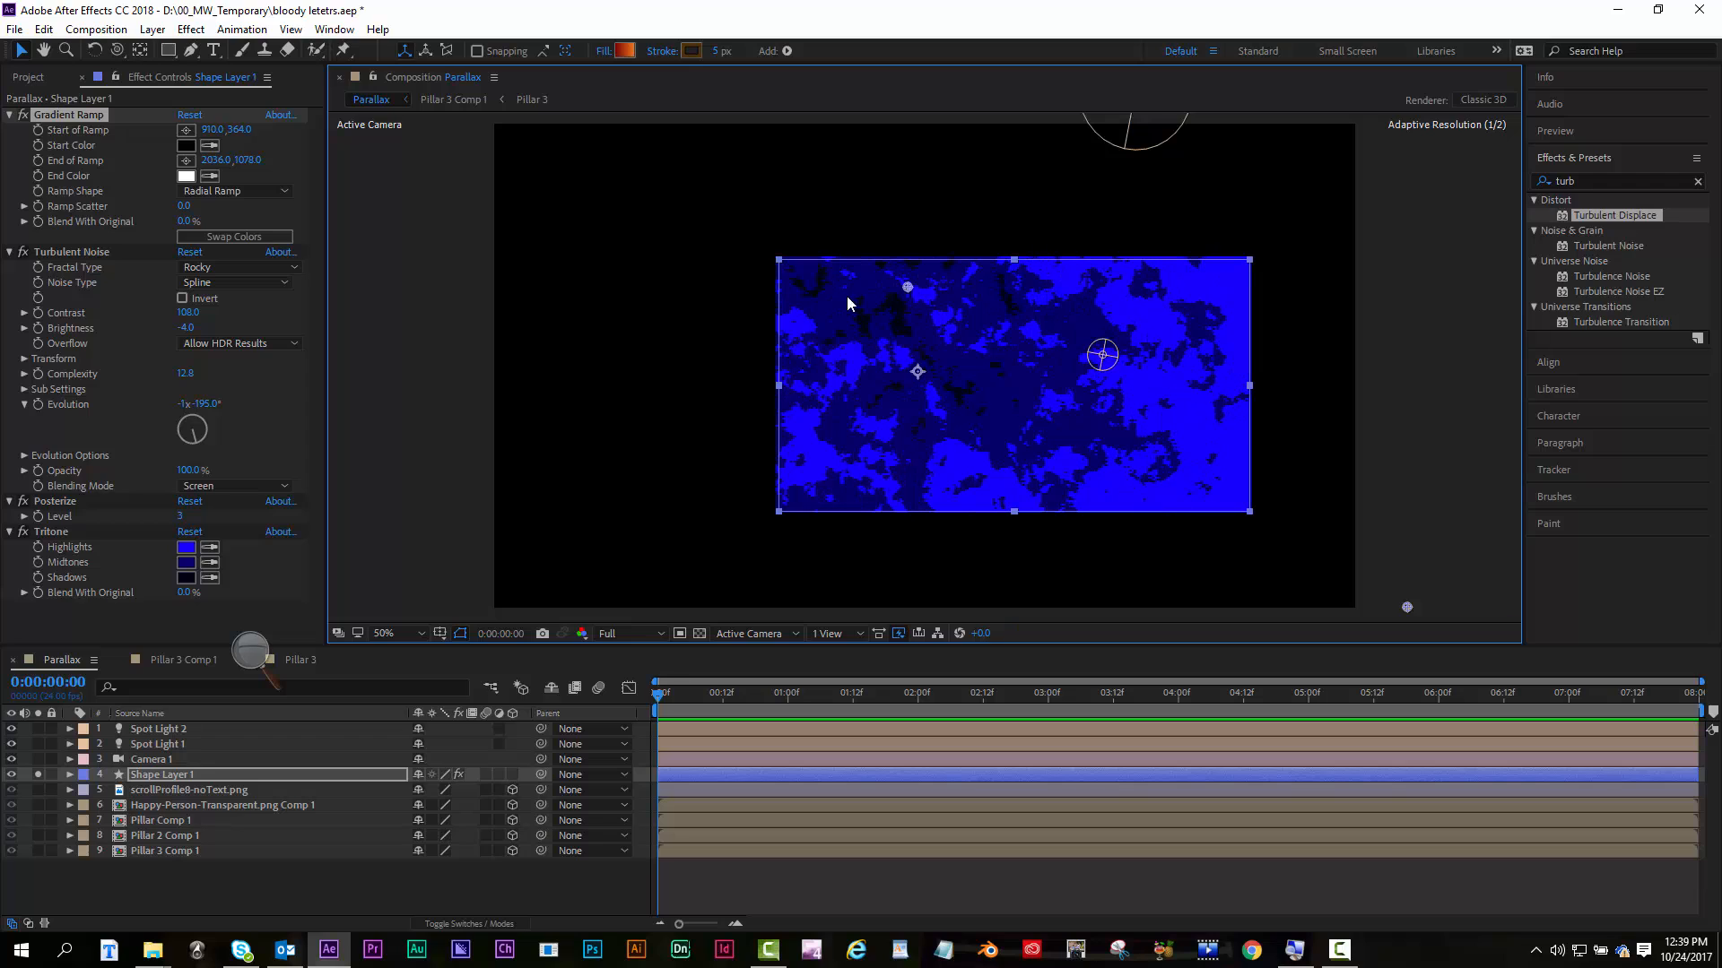
Set the Posterize level on Shape Layer 1 to 5
{"action": "left_click", "coordinate": [179, 519]}
{"action": "left_click_drag", "start_coordinate": [172, 516], "coordinate": [177, 514]}
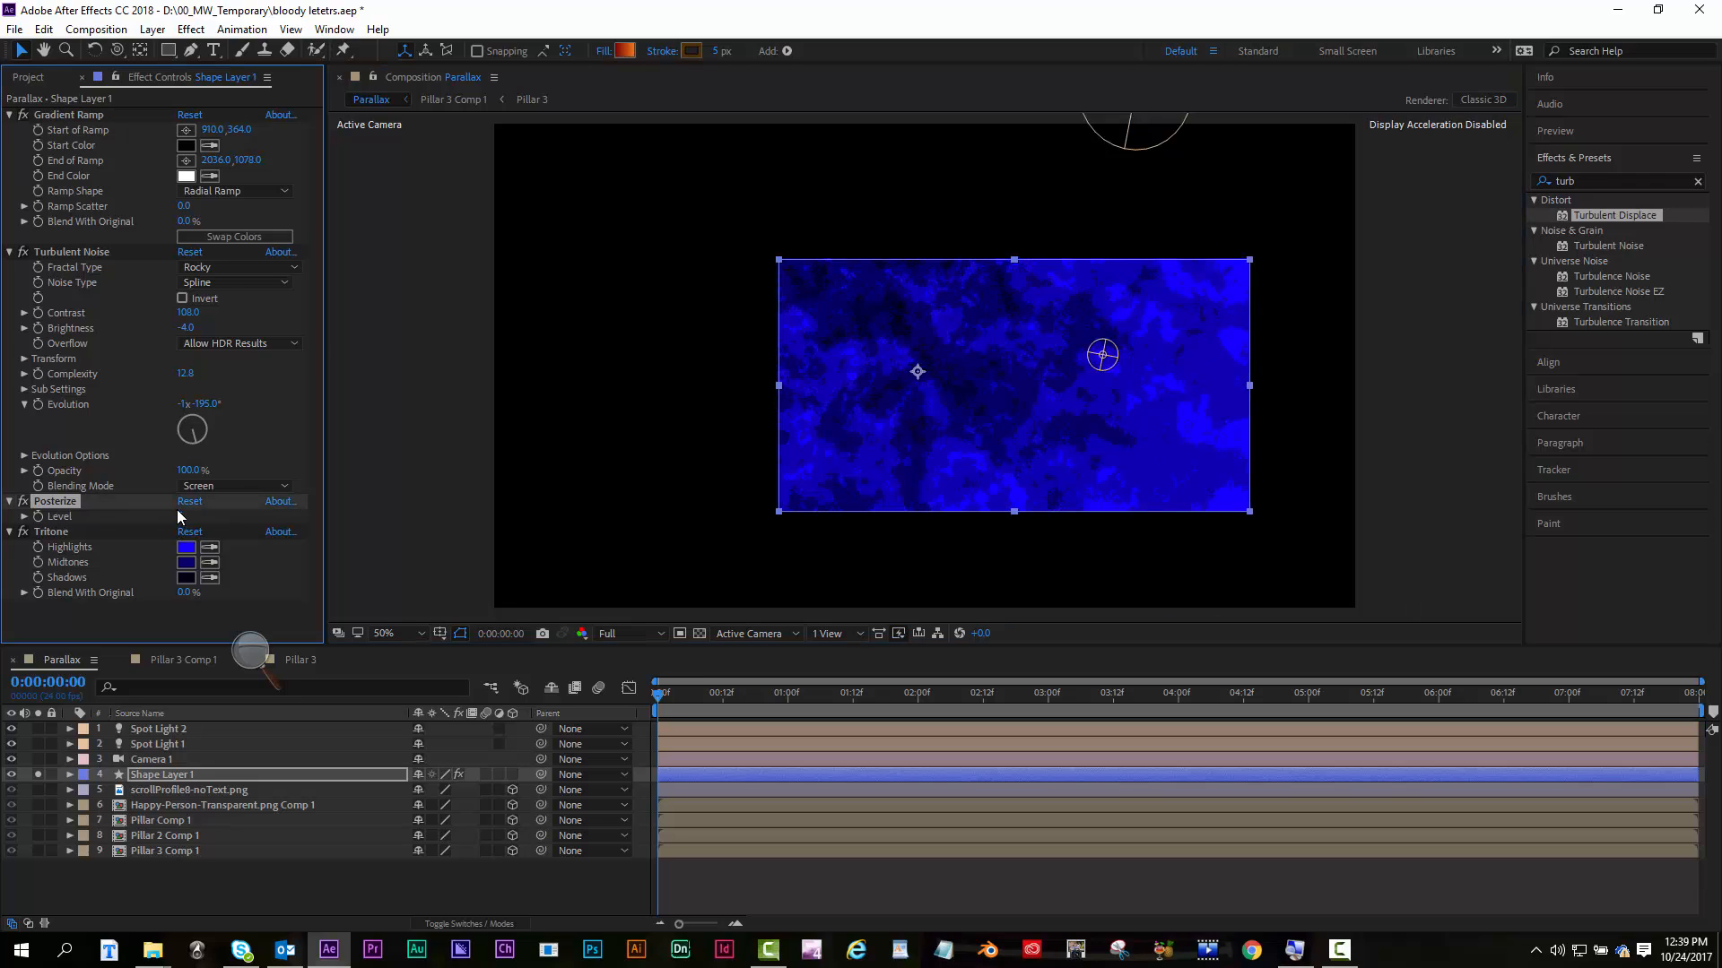
Try Dynamic Twist as the fractal type of Turbulent Noise on Shape Layer 1 and switch it back to Rocky
{"action": "left_click", "coordinate": [217, 267]}
{"action": "left_click", "coordinate": [236, 420]}
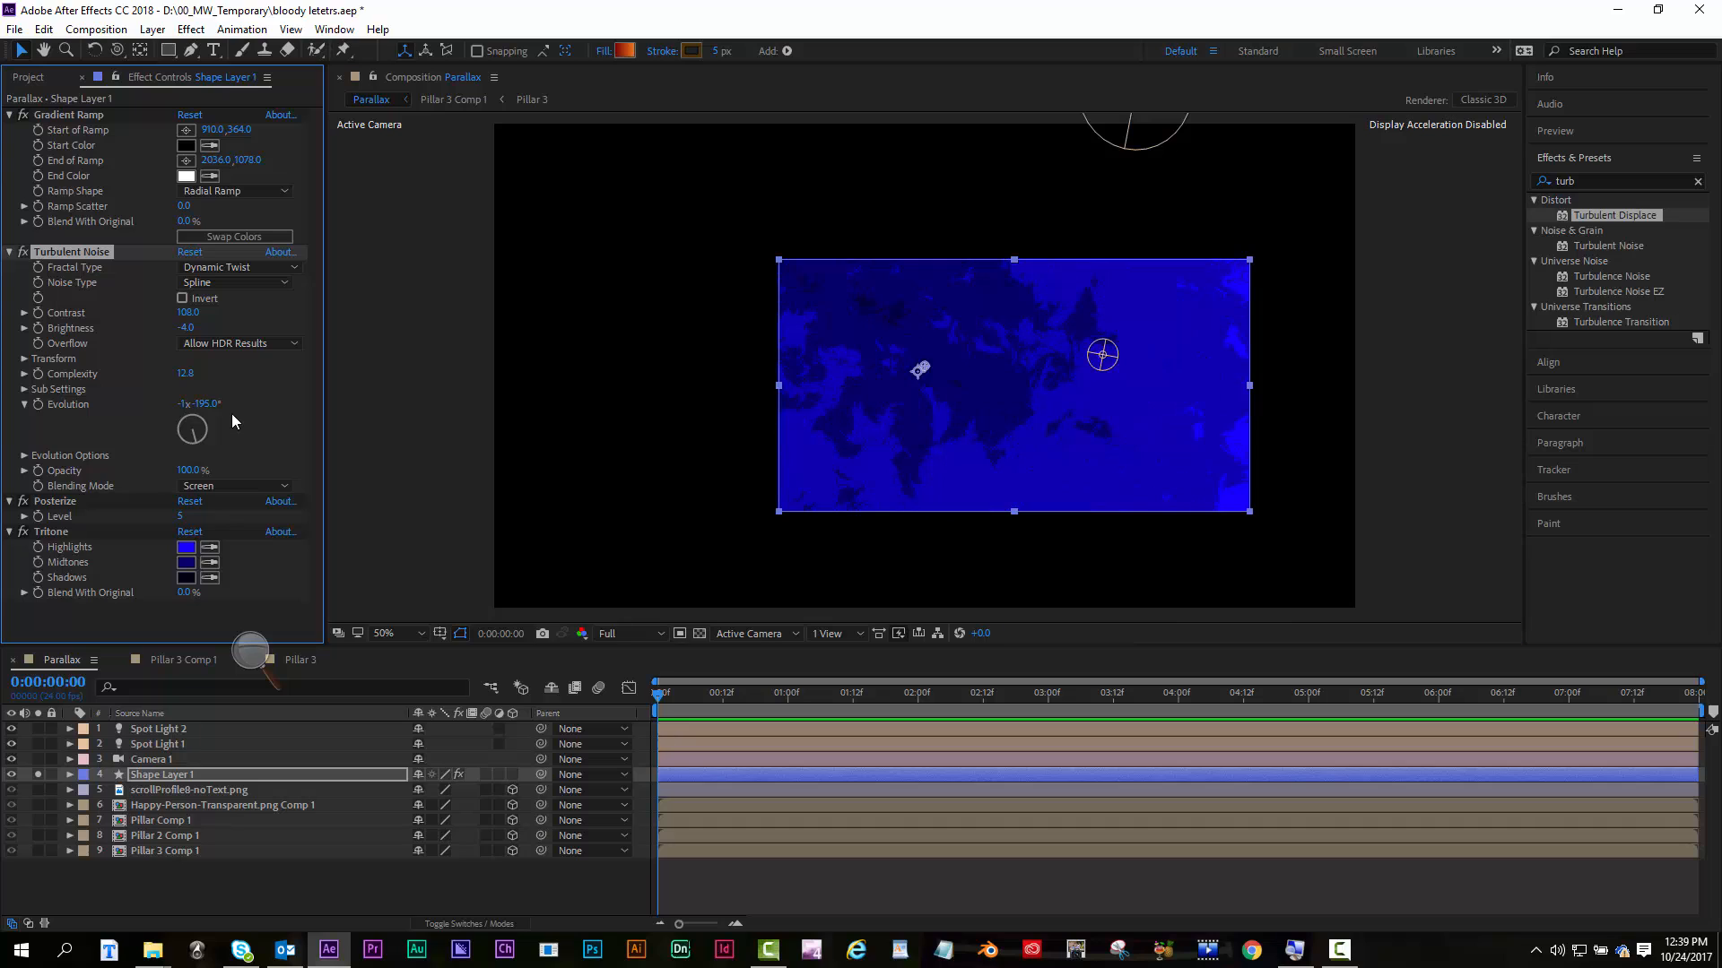
{"action": "left_click", "coordinate": [223, 267]}
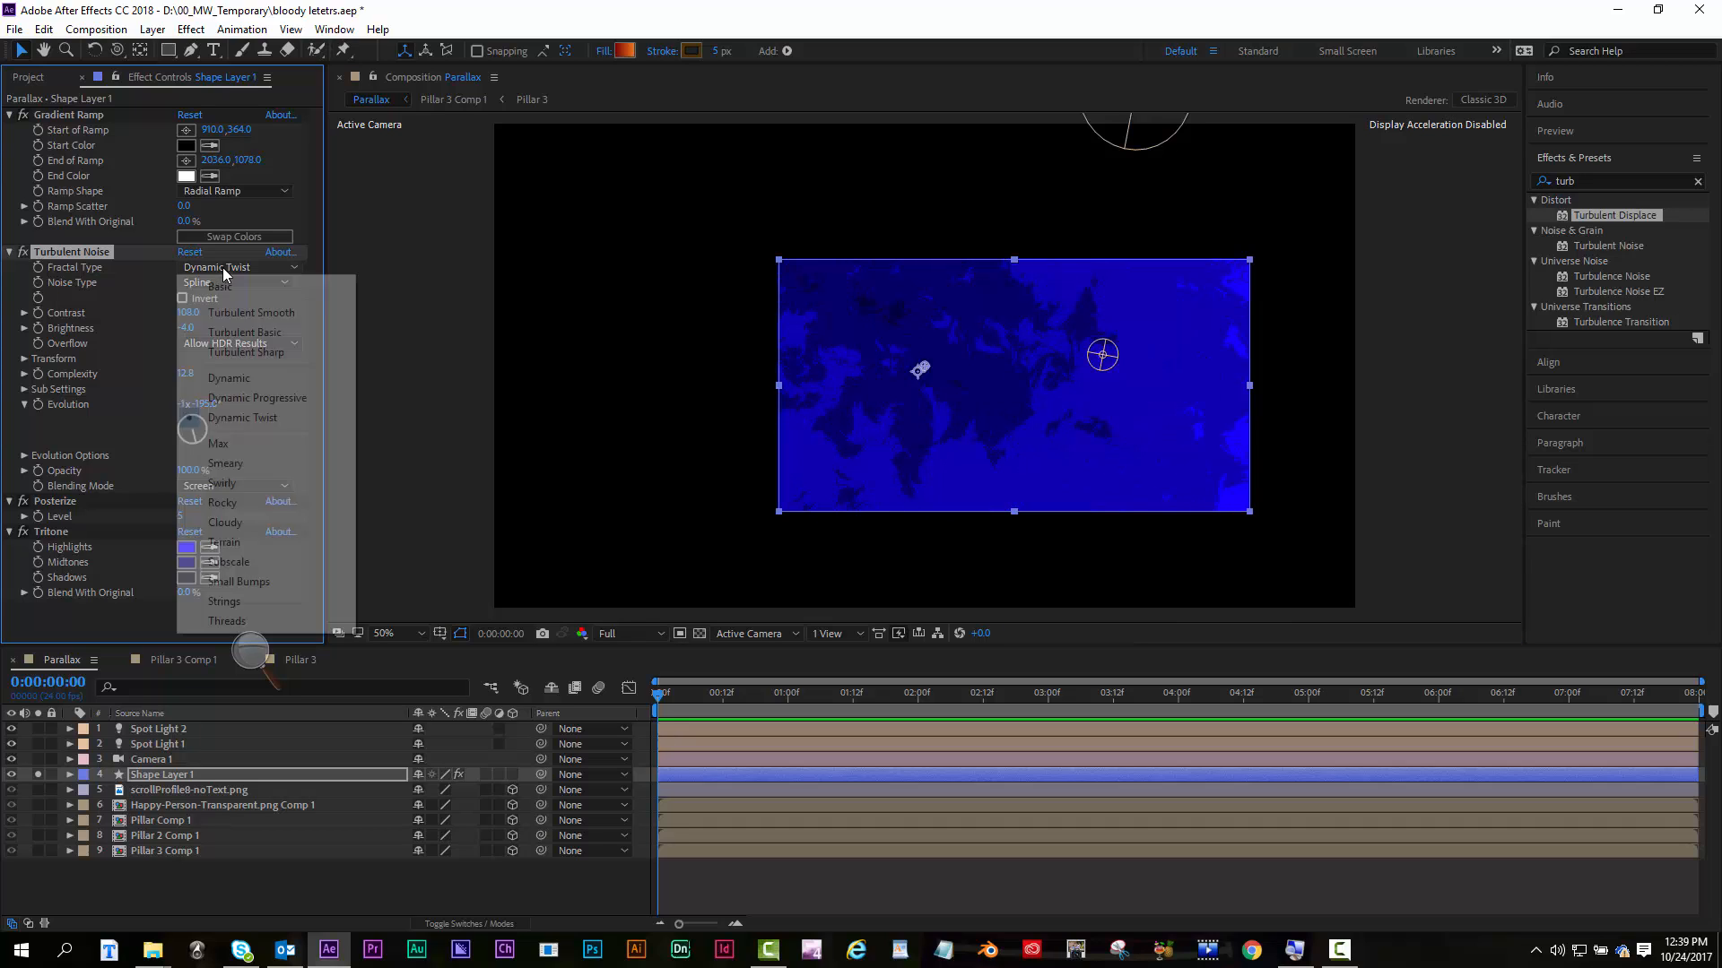
{"action": "left_click", "coordinate": [236, 501]}
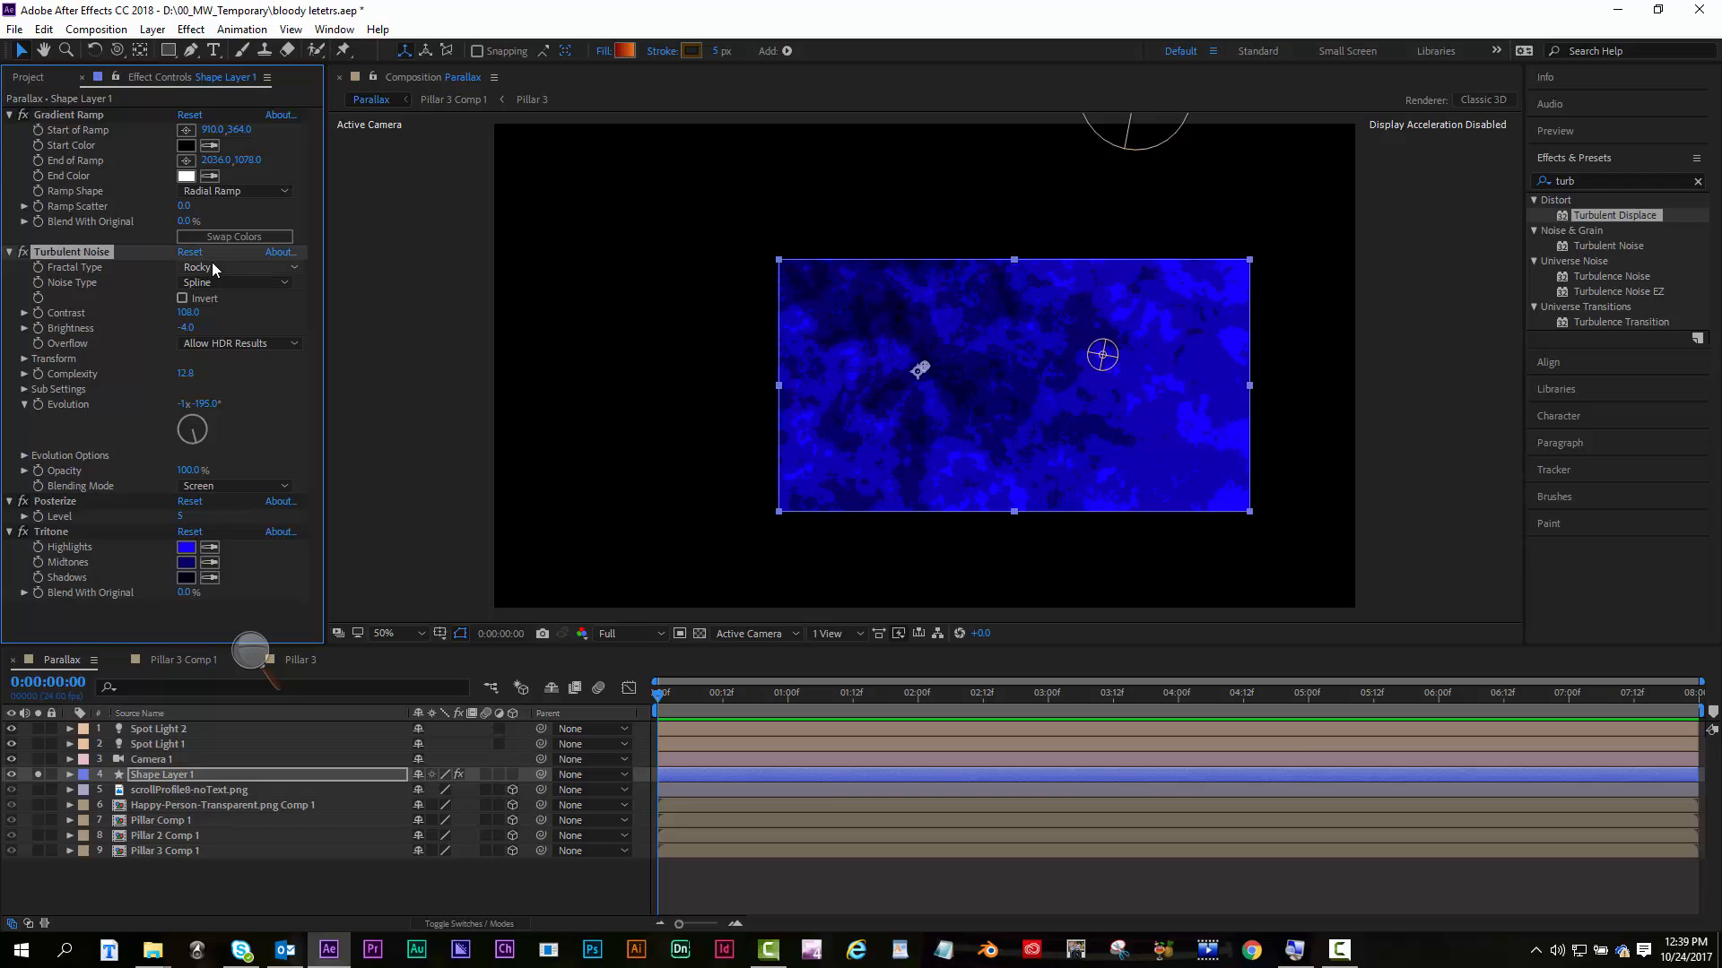
Change the Gradient Ramp's shape to Linear Ramp and set the Turbulent Noise scale to 36
{"action": "left_click", "coordinate": [229, 191]}
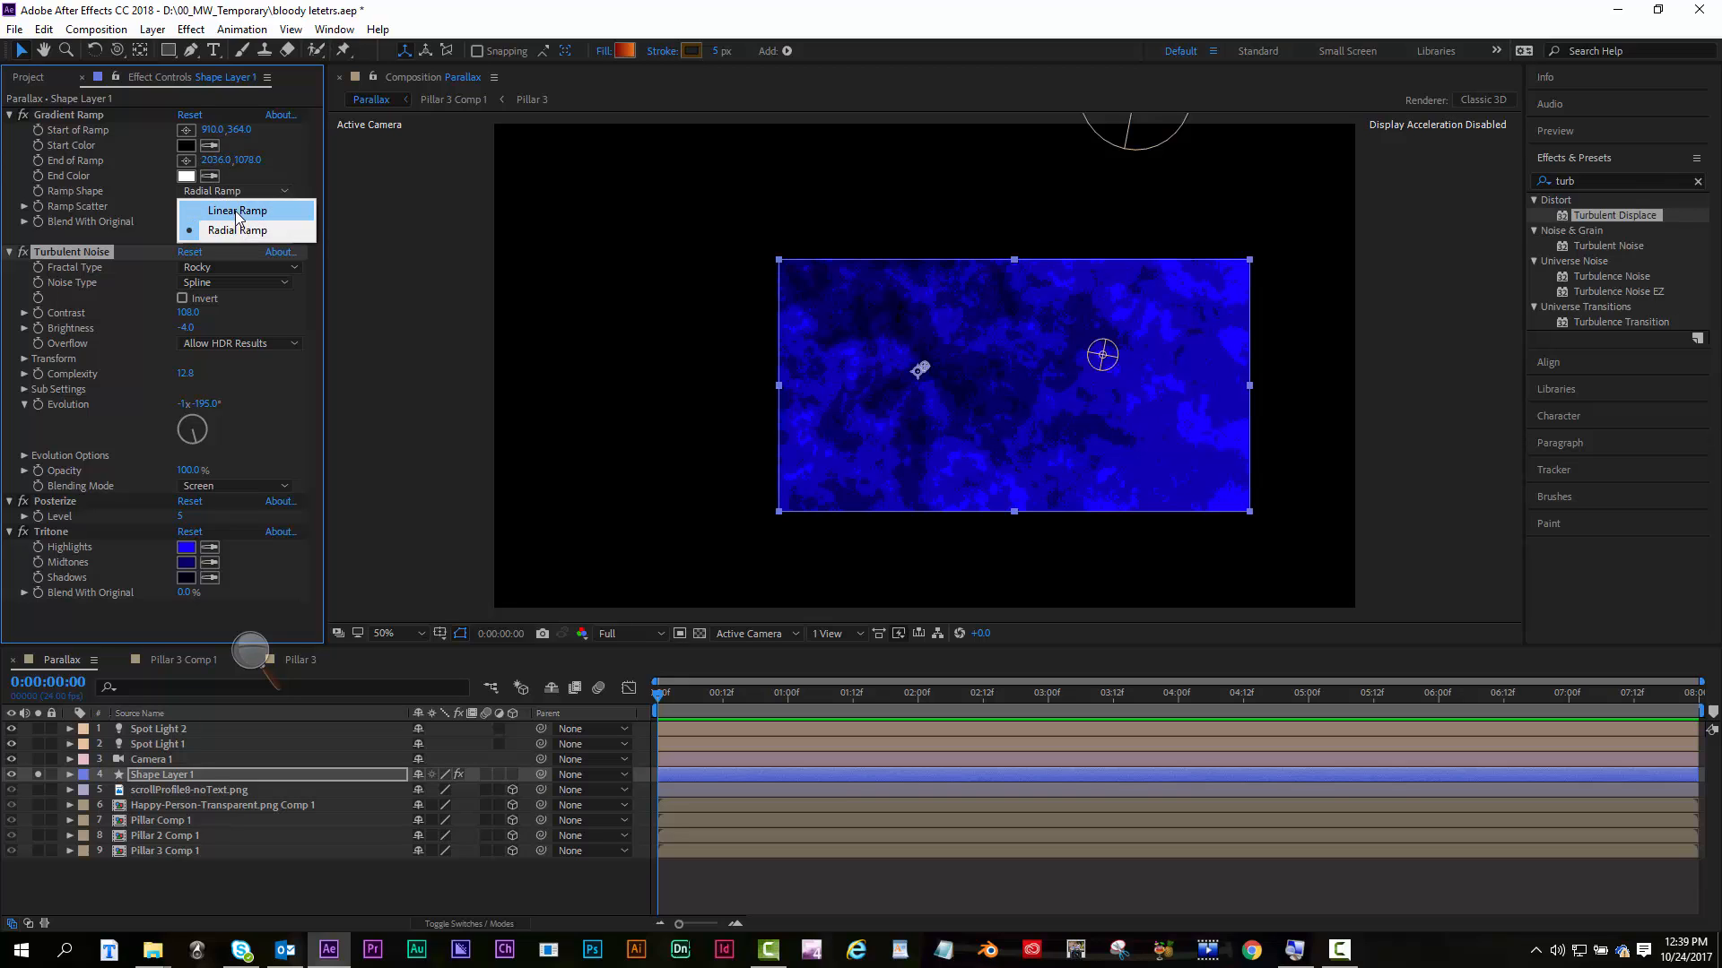
{"action": "left_click", "coordinate": [235, 212]}
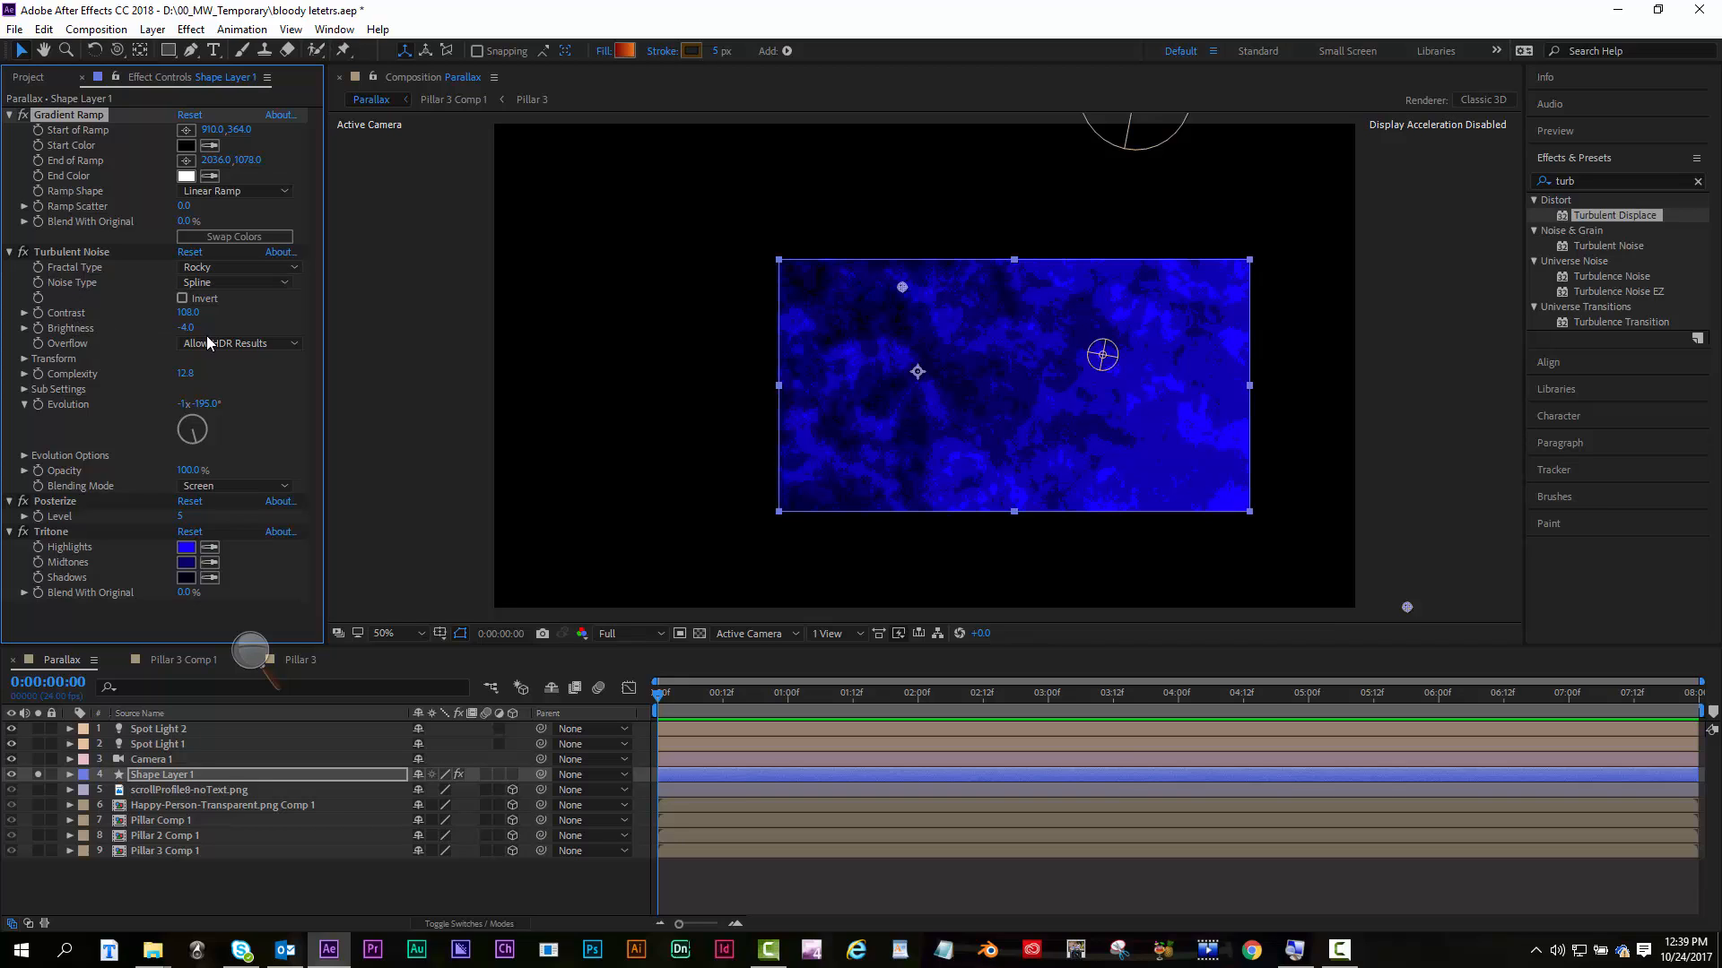
{"action": "left_click", "coordinate": [21, 360]}
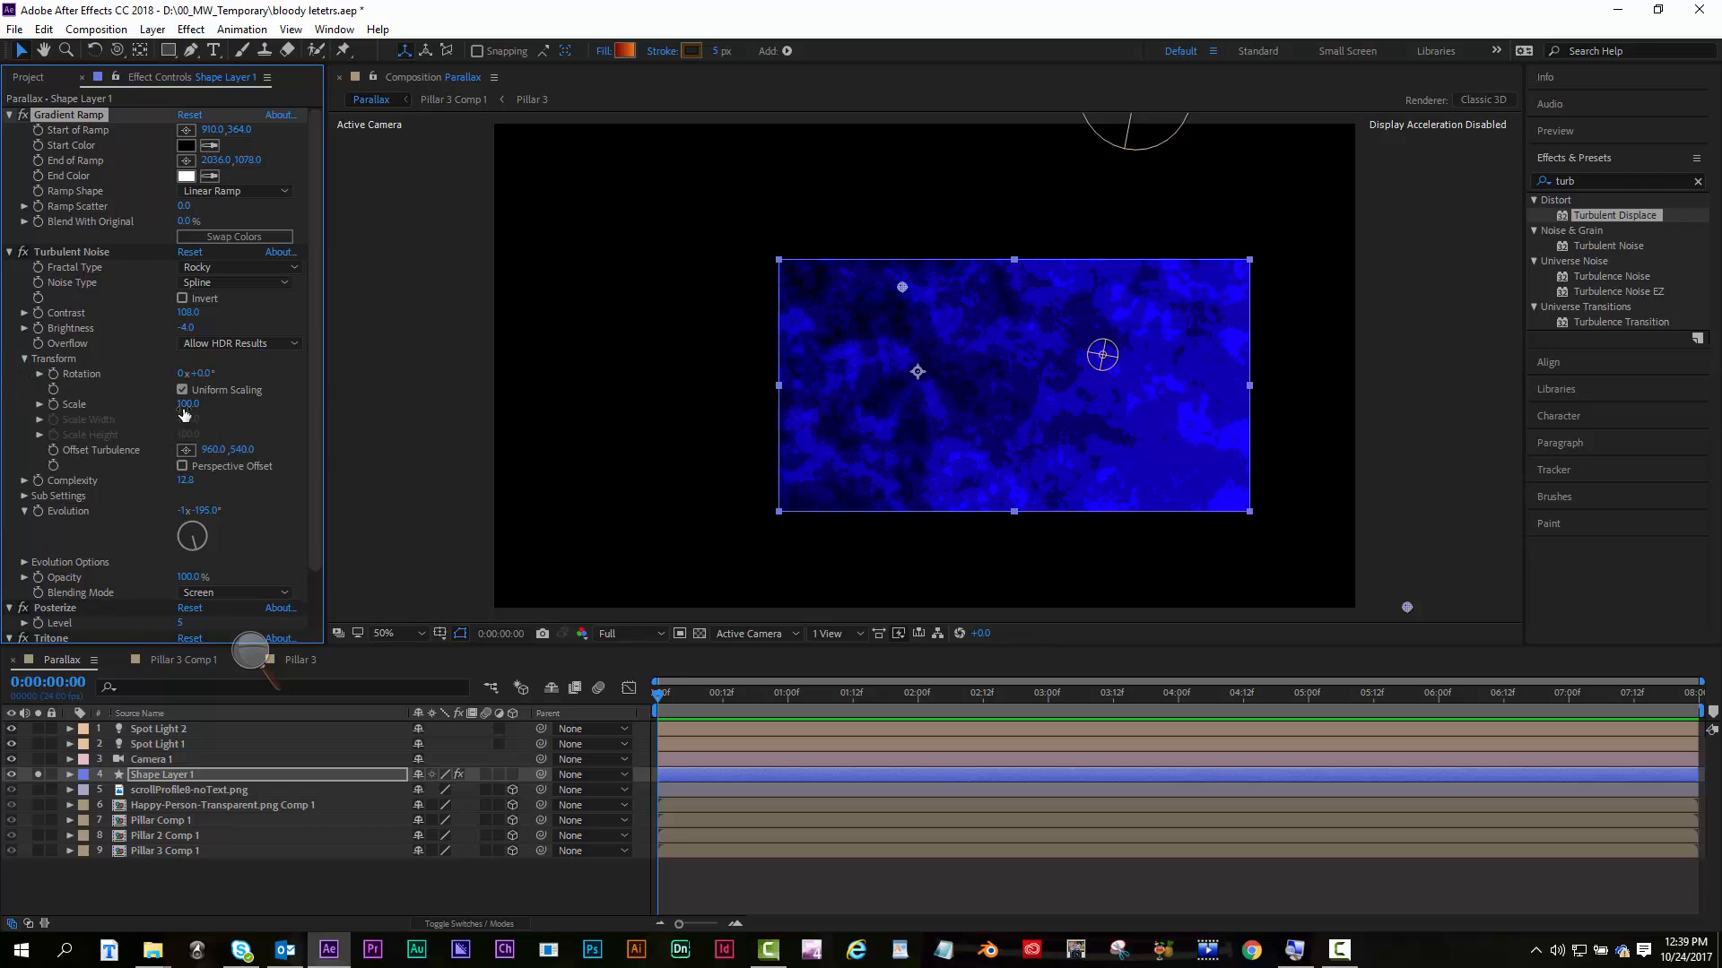
{"action": "left_click", "coordinate": [40, 404]}
{"action": "left_click_drag", "start_coordinate": [91, 429], "coordinate": [147, 432]}
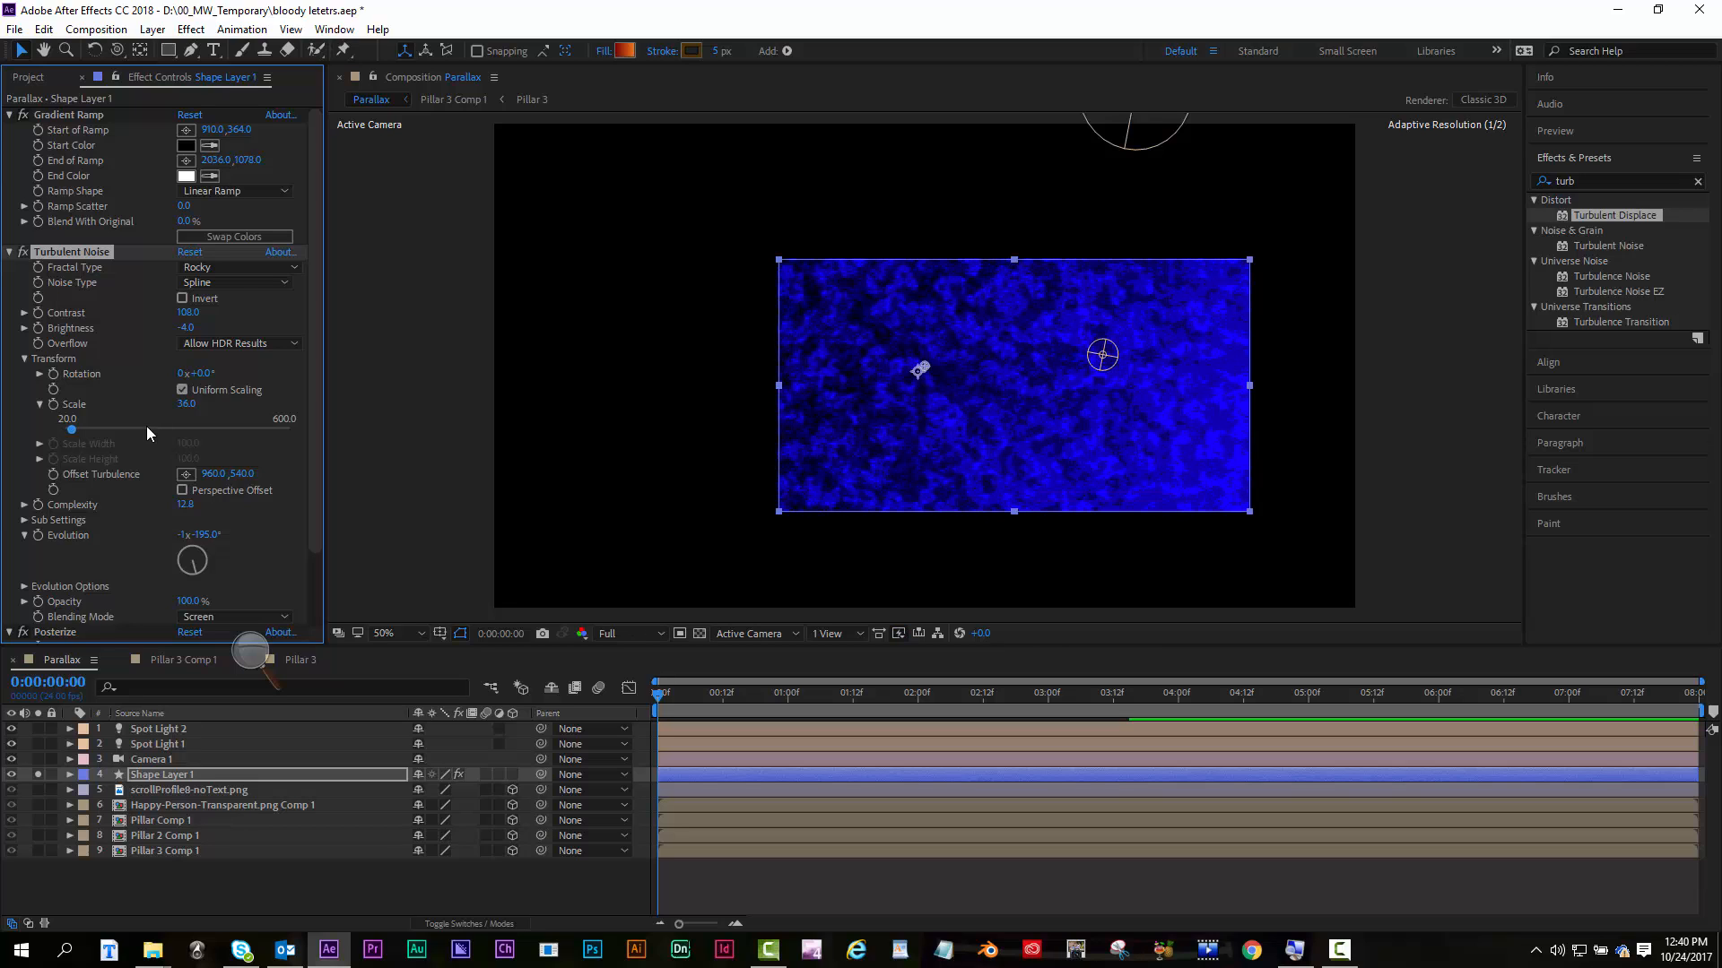
Set the Tritone effect's Blend With Original to 58% and deselect Shape Layer 1
{"action": "scroll", "coordinate": [142, 470], "scroll_direction": "down", "scroll_amount": 3}
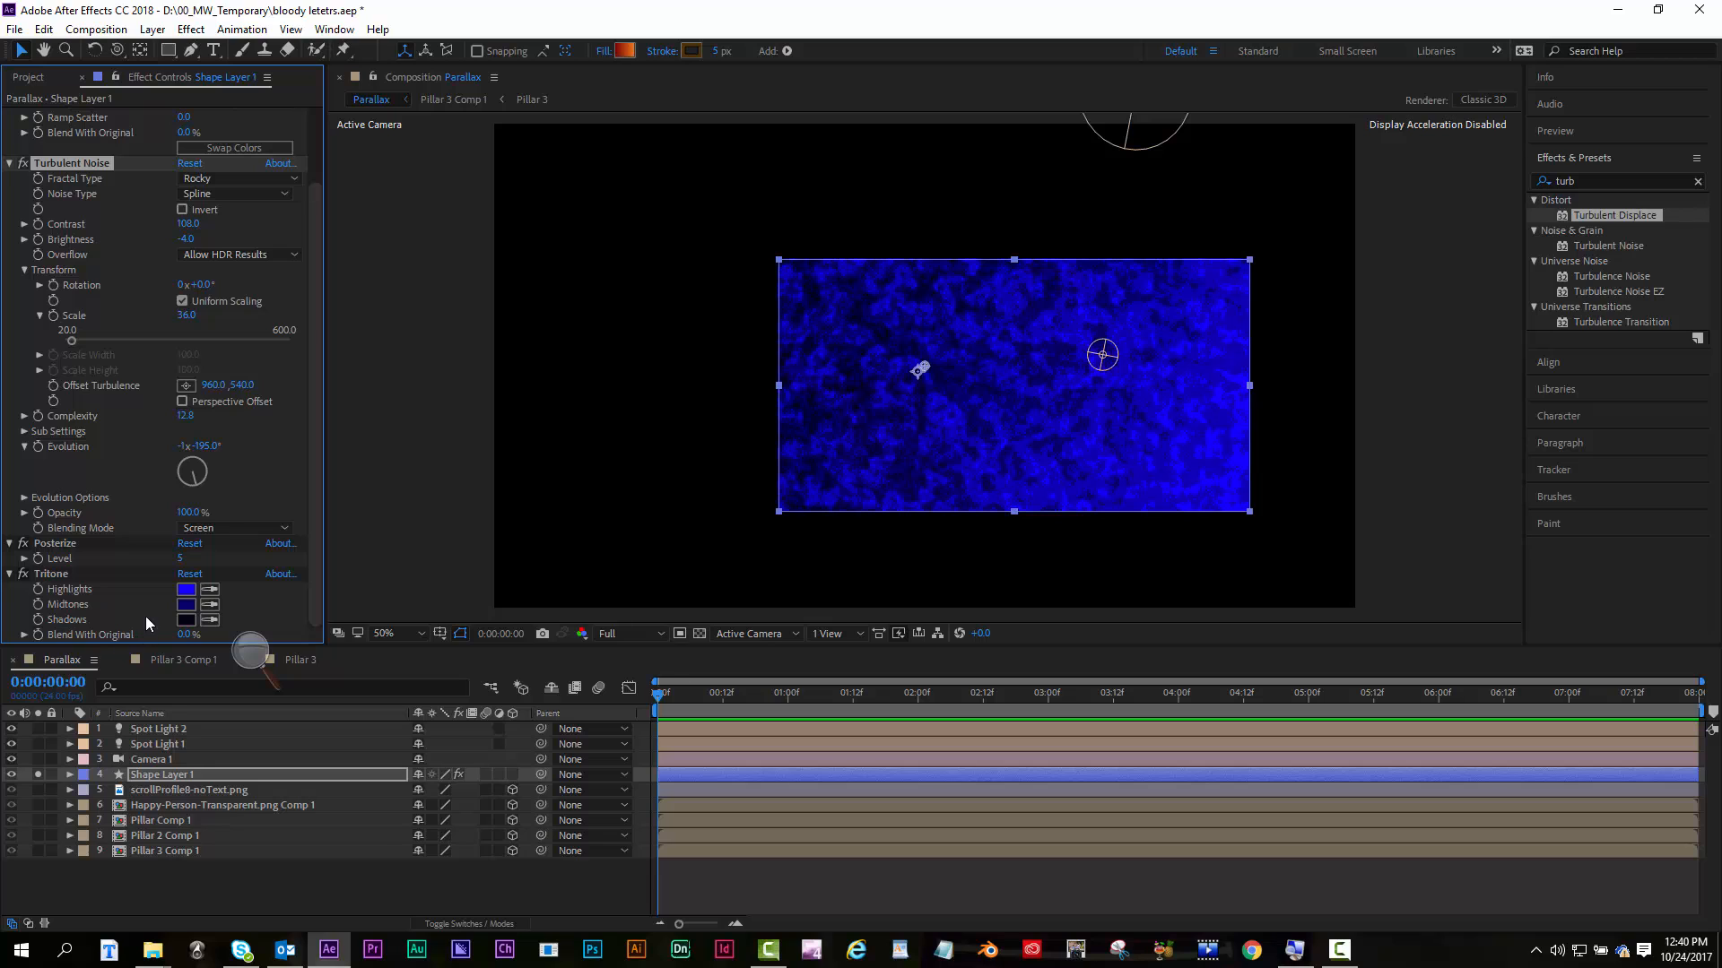
{"action": "left_click_drag", "start_coordinate": [188, 635], "coordinate": [235, 633]}
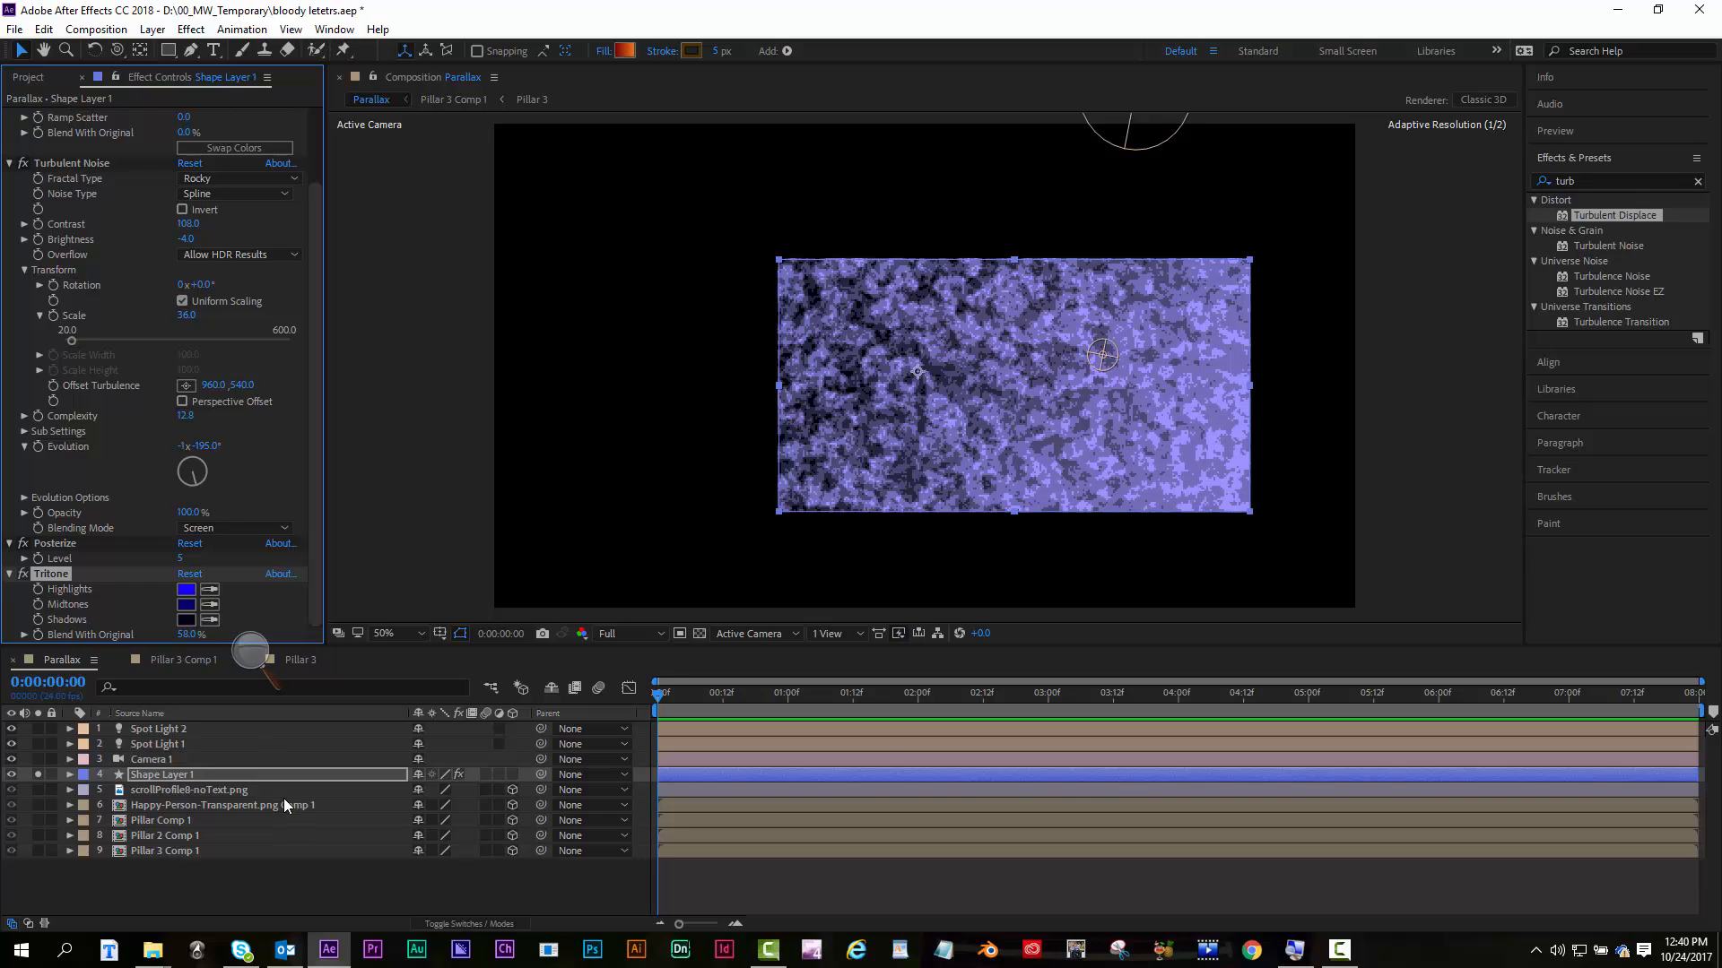
{"action": "left_click", "coordinate": [294, 884]}
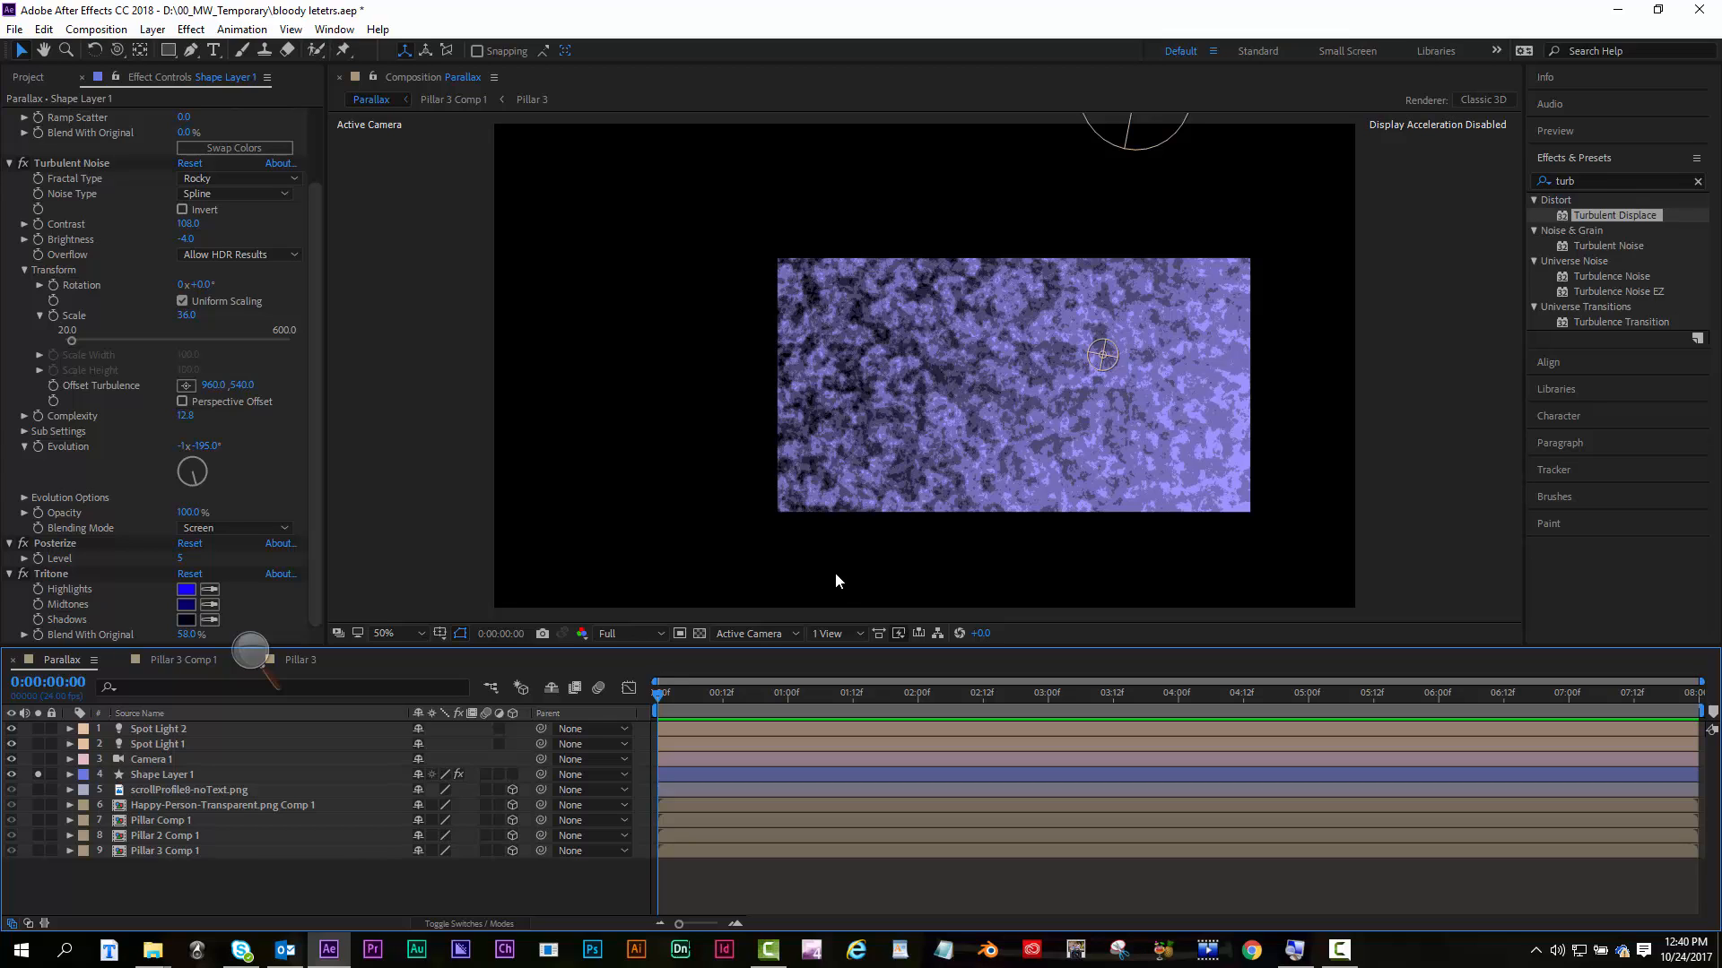
{"action": "scroll", "coordinate": [299, 278], "scroll_direction": "up", "scroll_amount": 3}
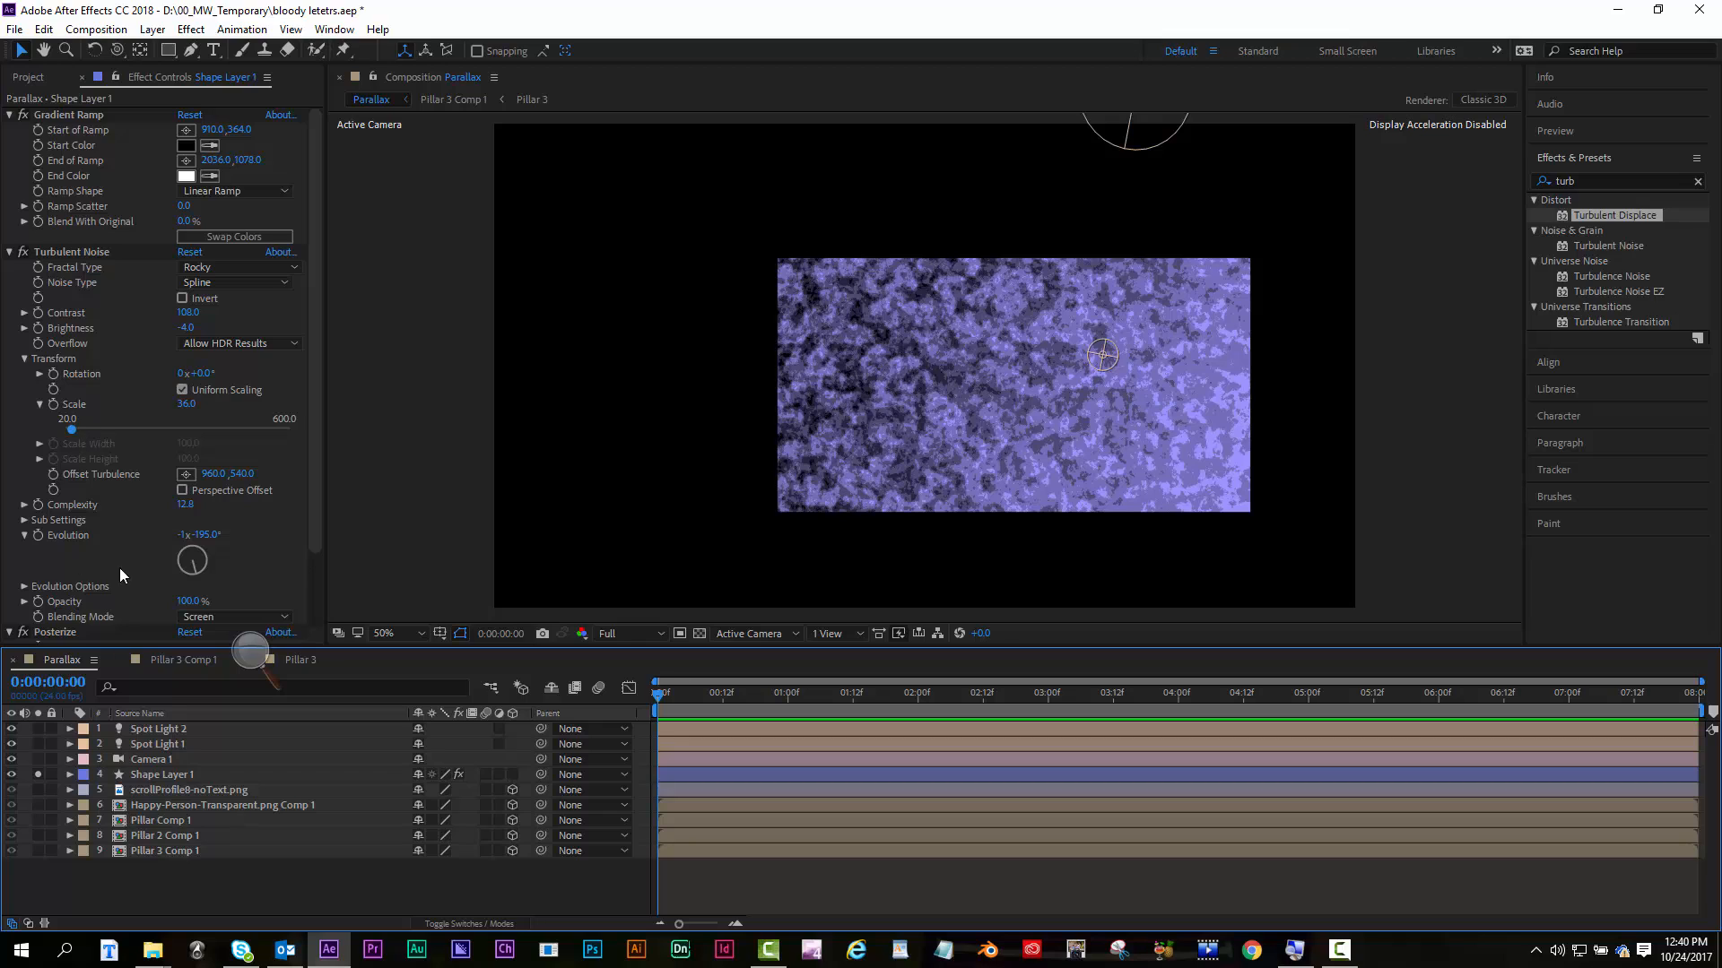
{"action": "left_click_drag", "start_coordinate": [319, 472], "coordinate": [319, 612]}
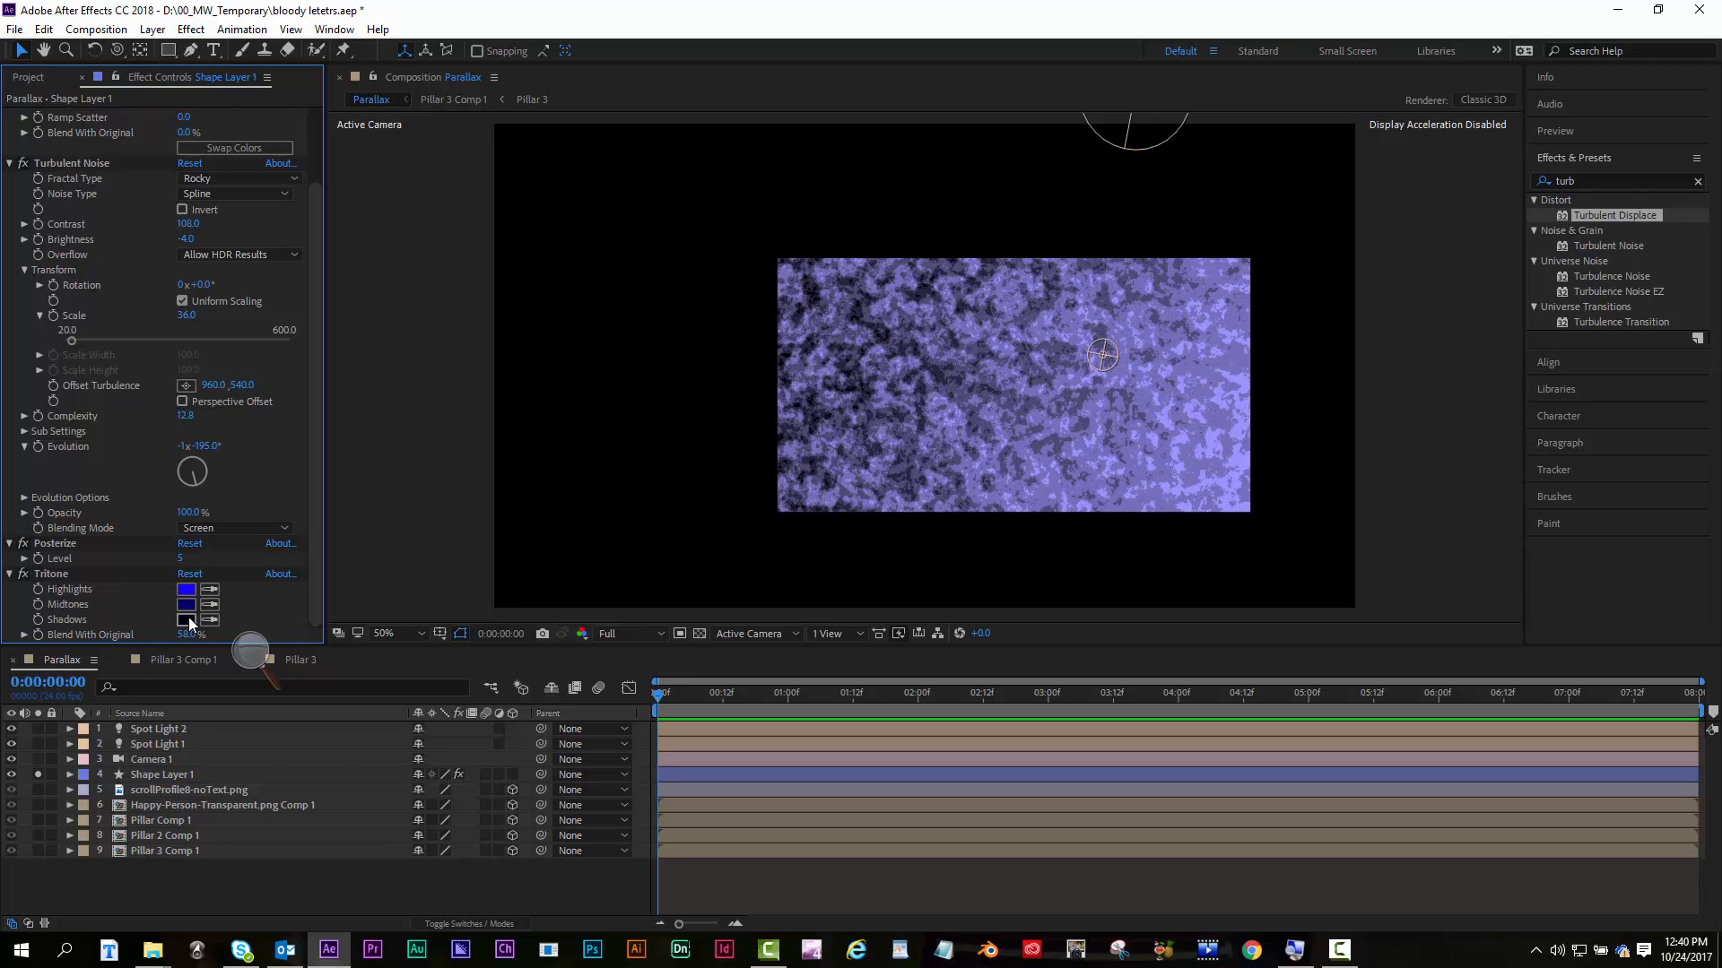
{"action": "left_click", "coordinate": [765, 958]}
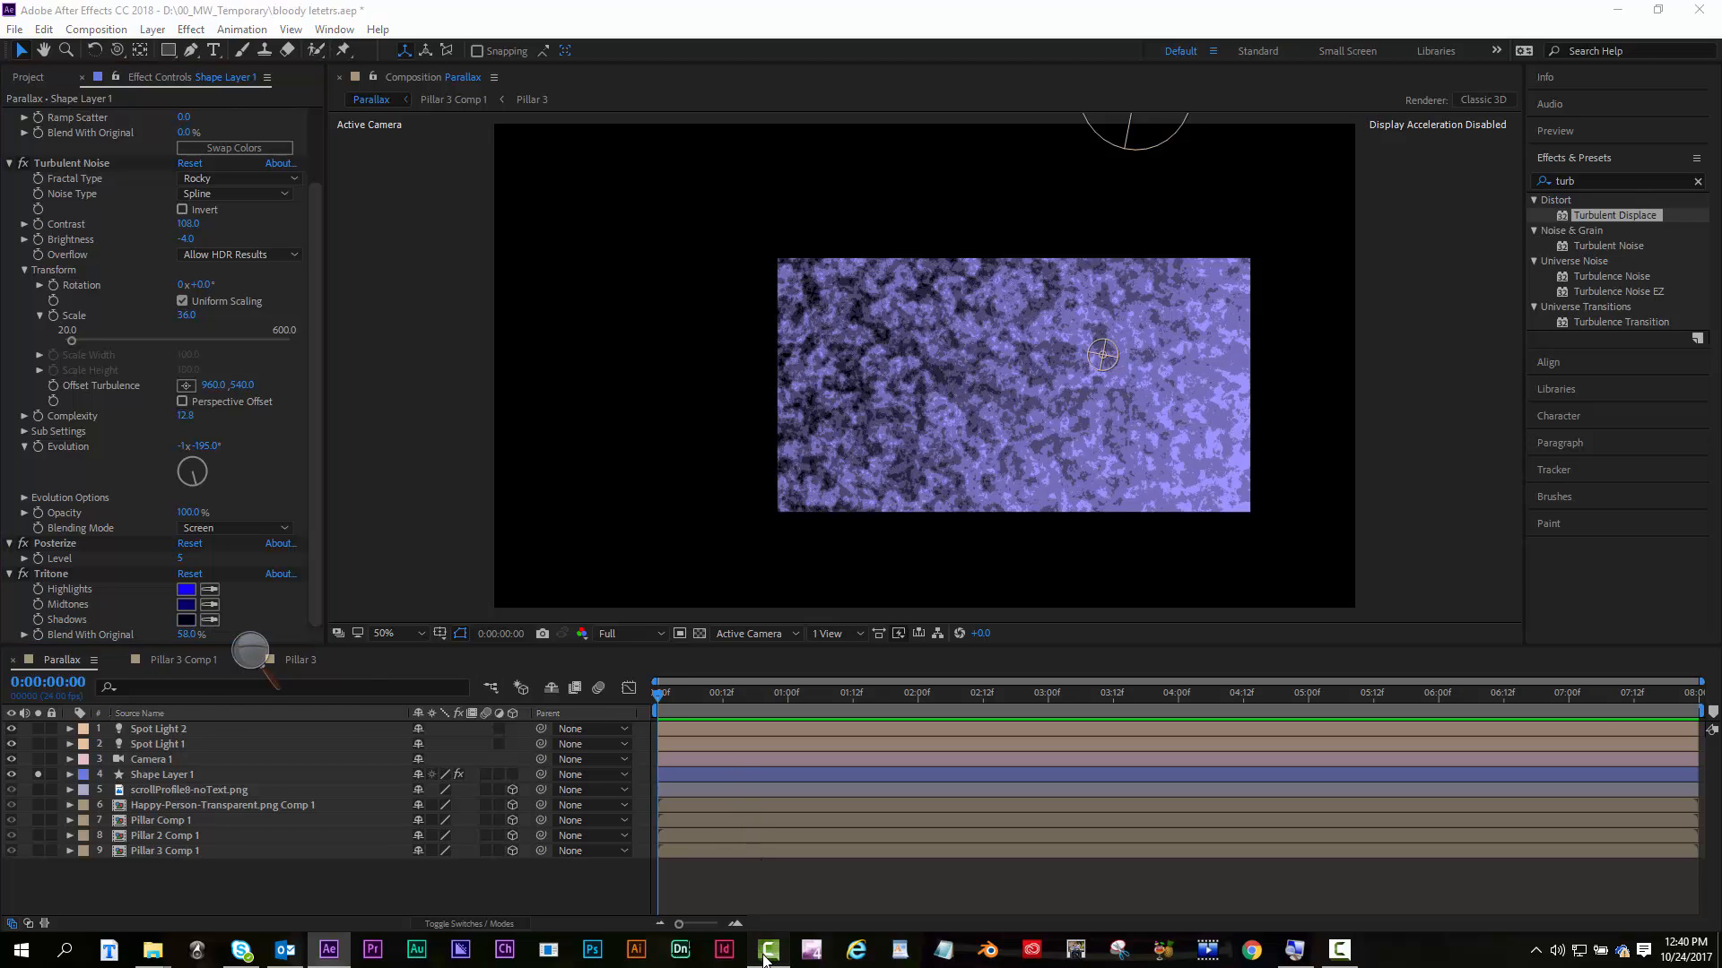